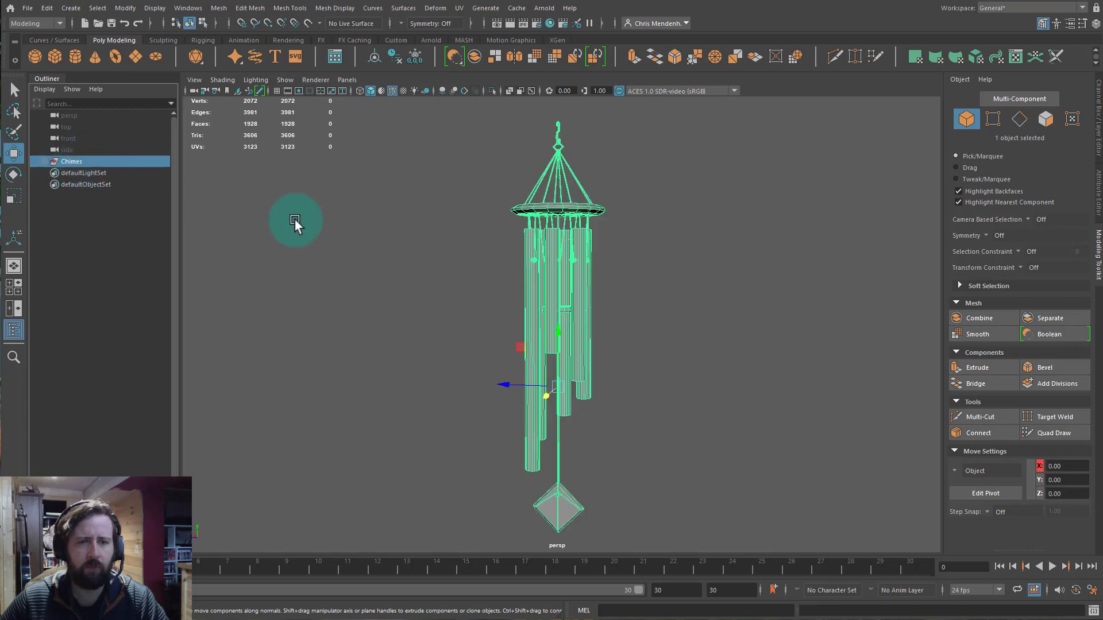
left_click(450, 215)
left_click_drag(509, 119, 790, 595)
left_click(723, 393)
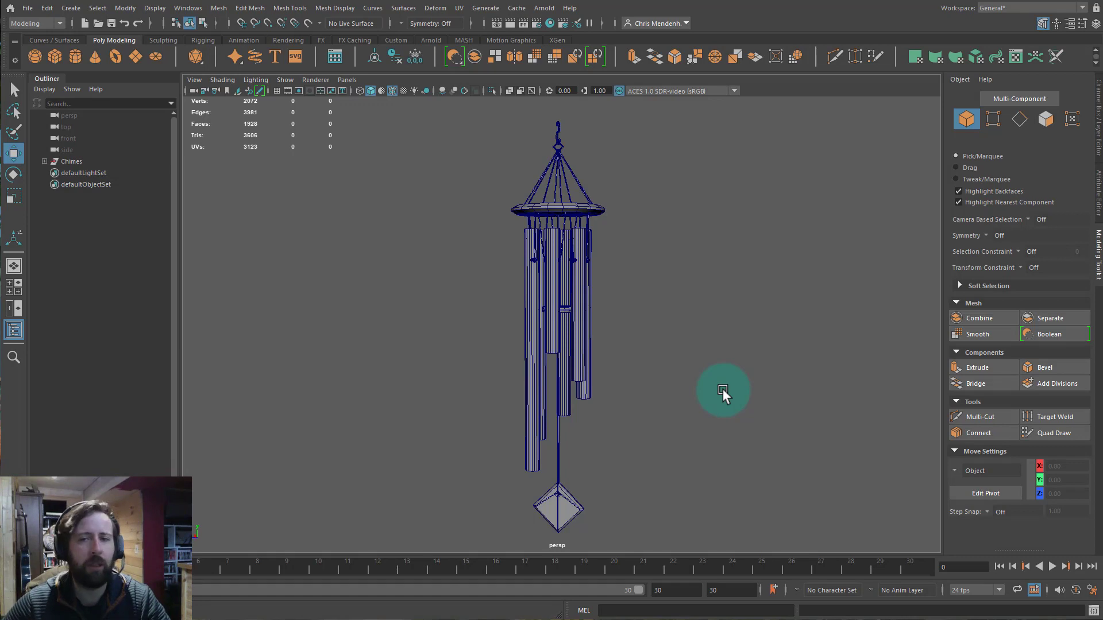
Start Export Selection for the Chimes group and browse to the Chimes folder on the desktop
left_click(85, 163)
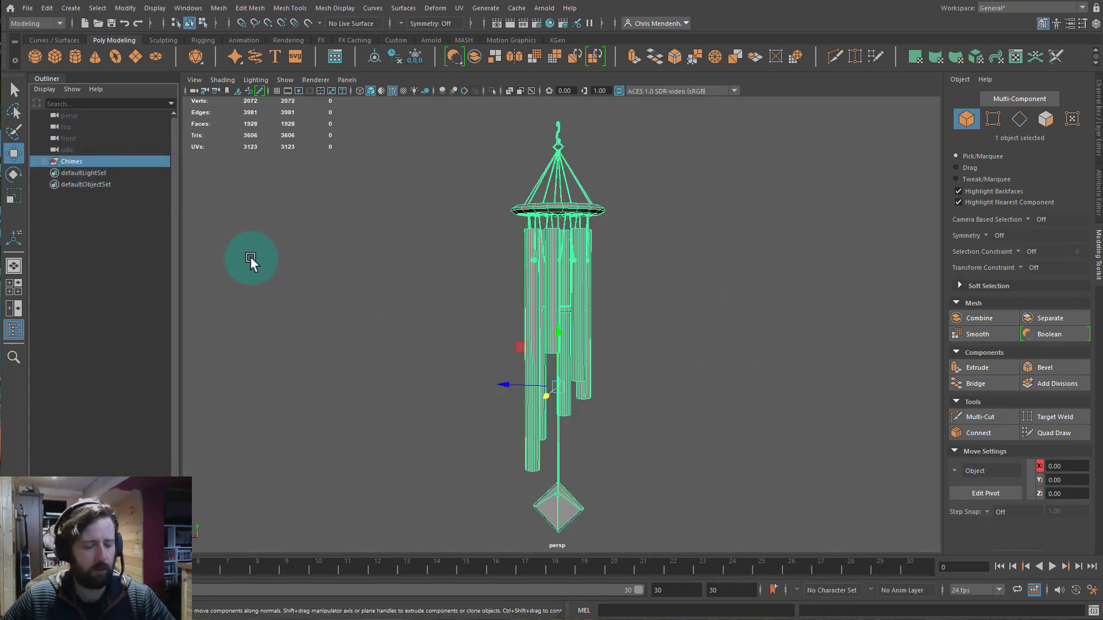
key("q")
left_click(29, 8)
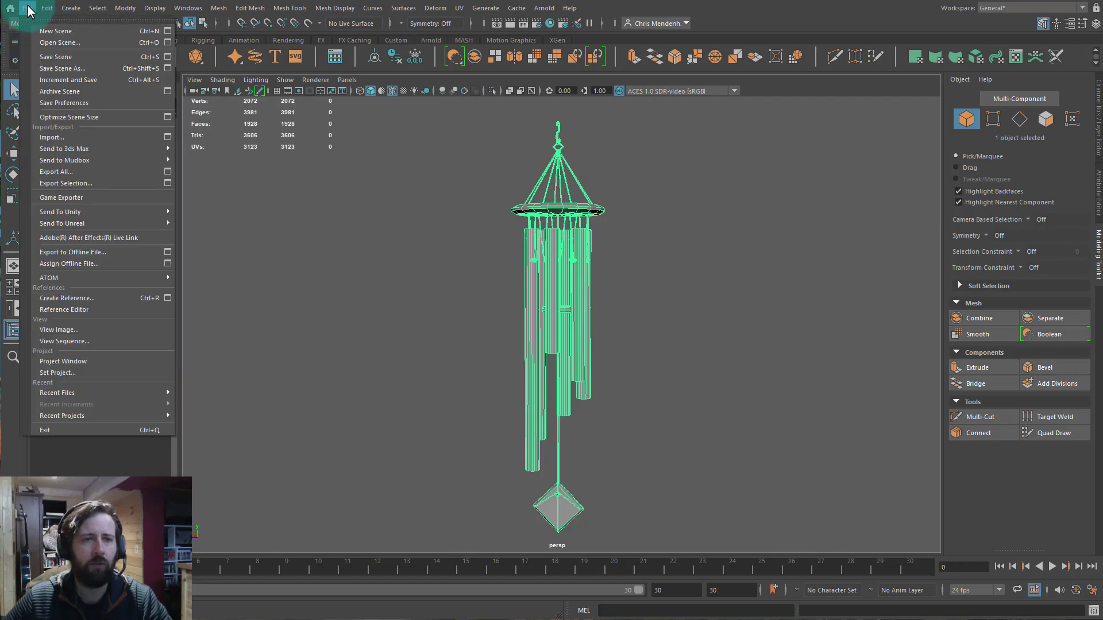
left_click(99, 184)
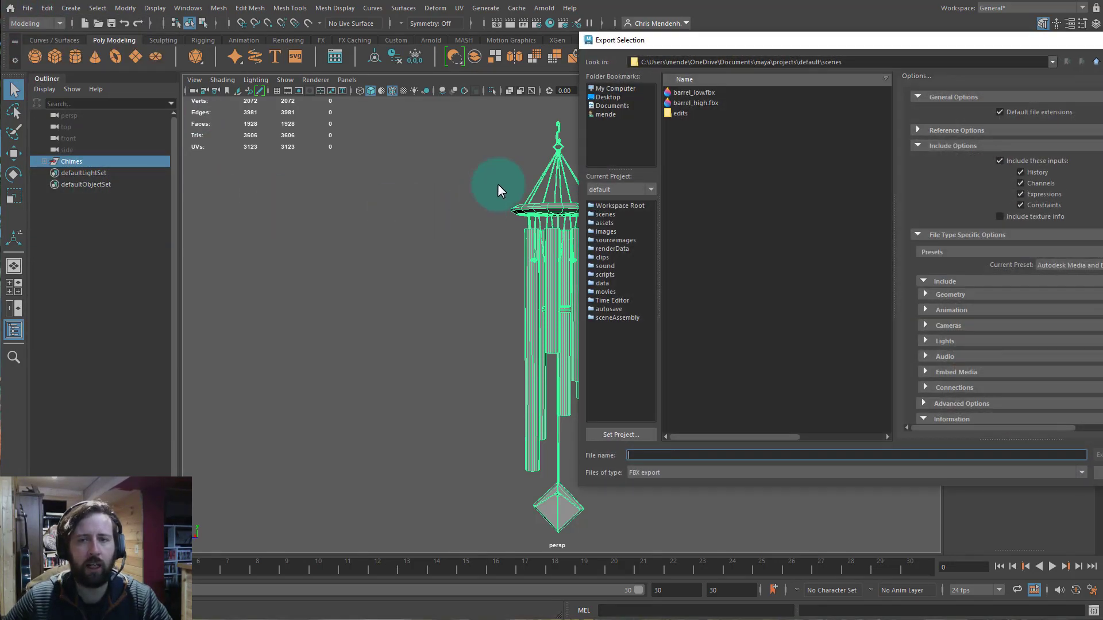
left_click(609, 96)
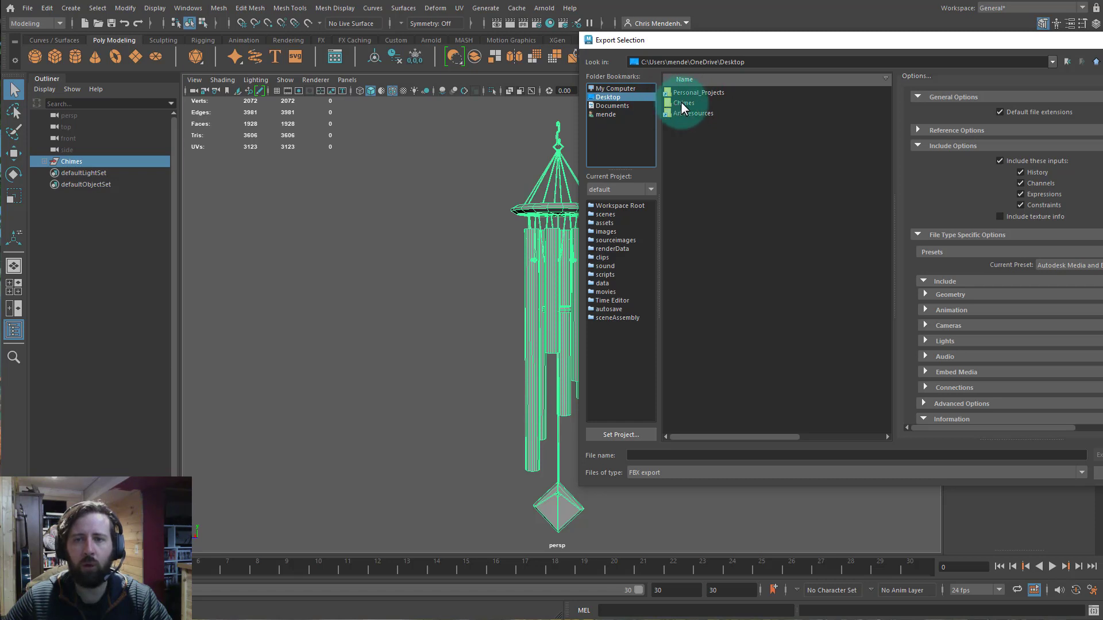
double_click(681, 103)
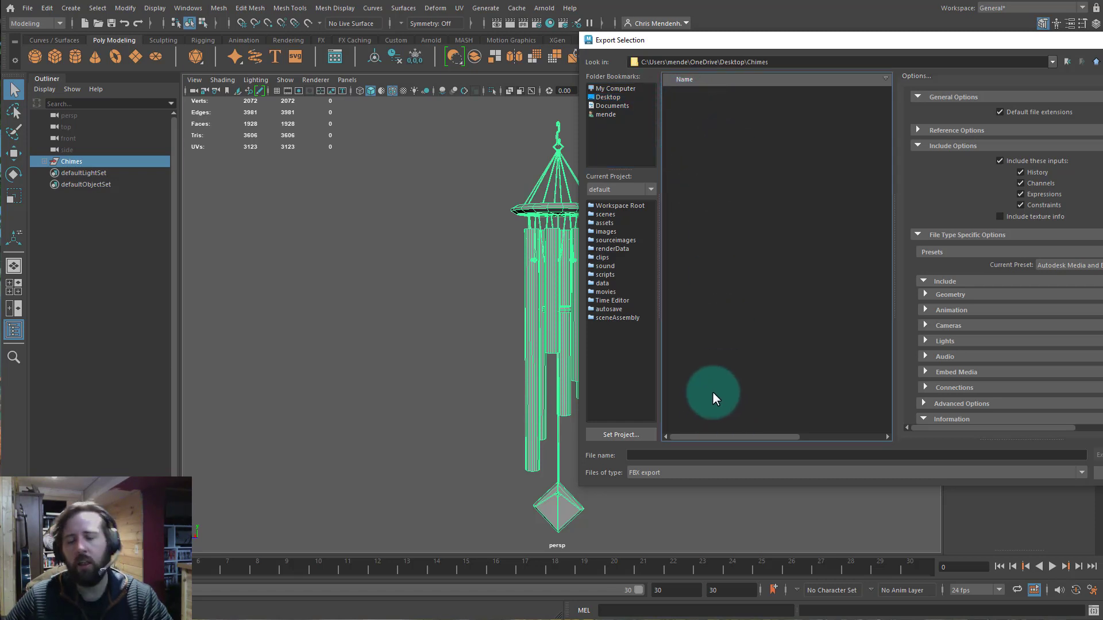
Export the selected group as an FBX file named Chimes
left_click_drag(748, 40, 651, 72)
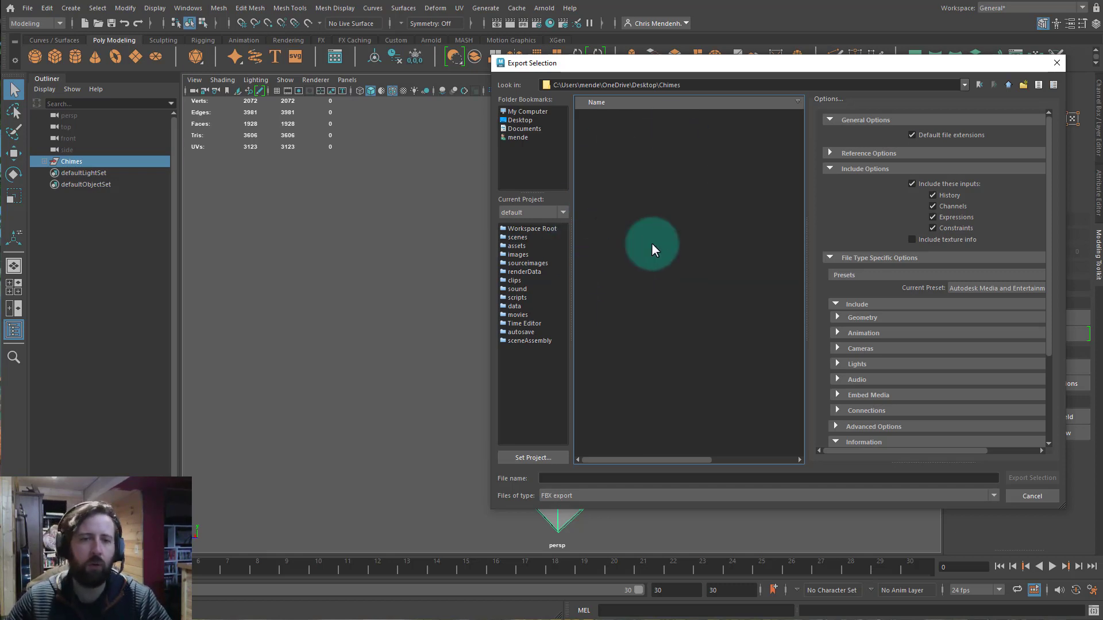
left_click(572, 478)
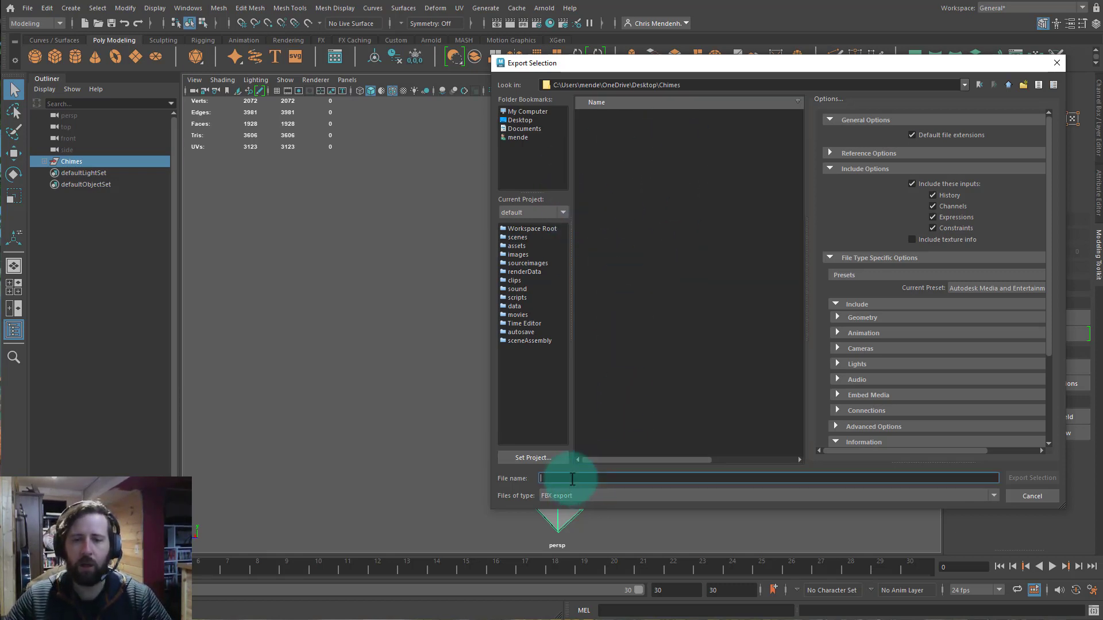
type("Chimes")
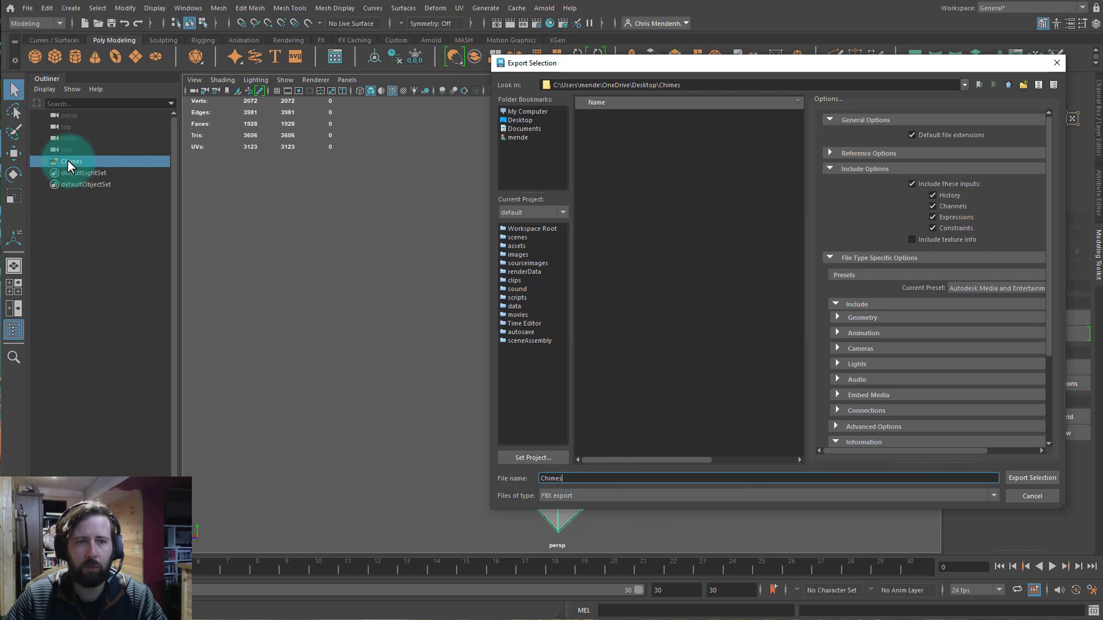
left_click(636, 75)
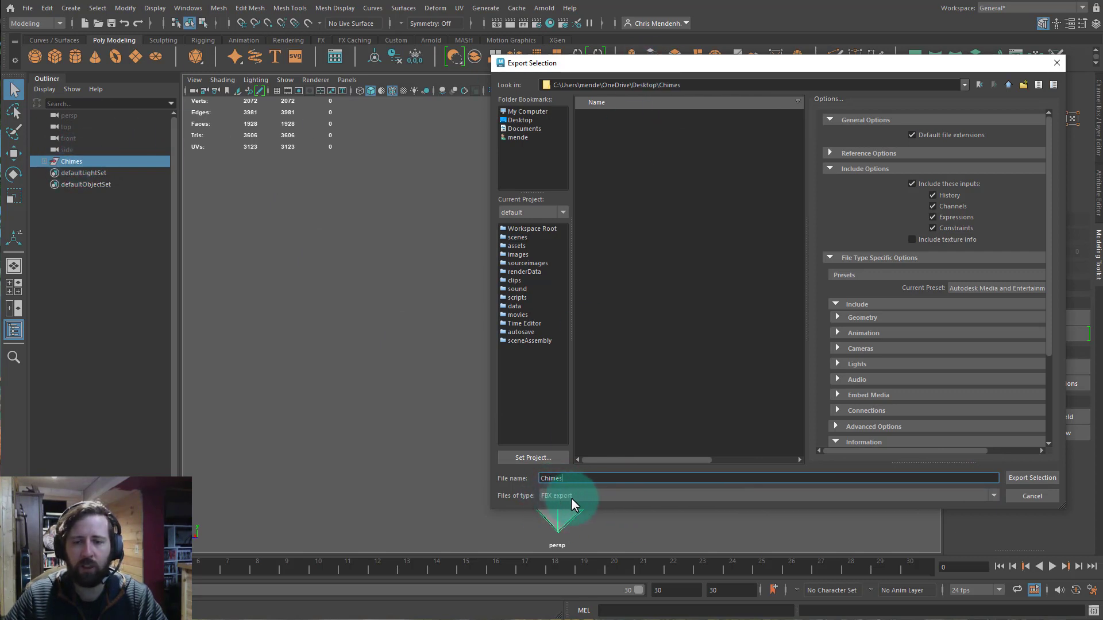
left_click(1017, 480)
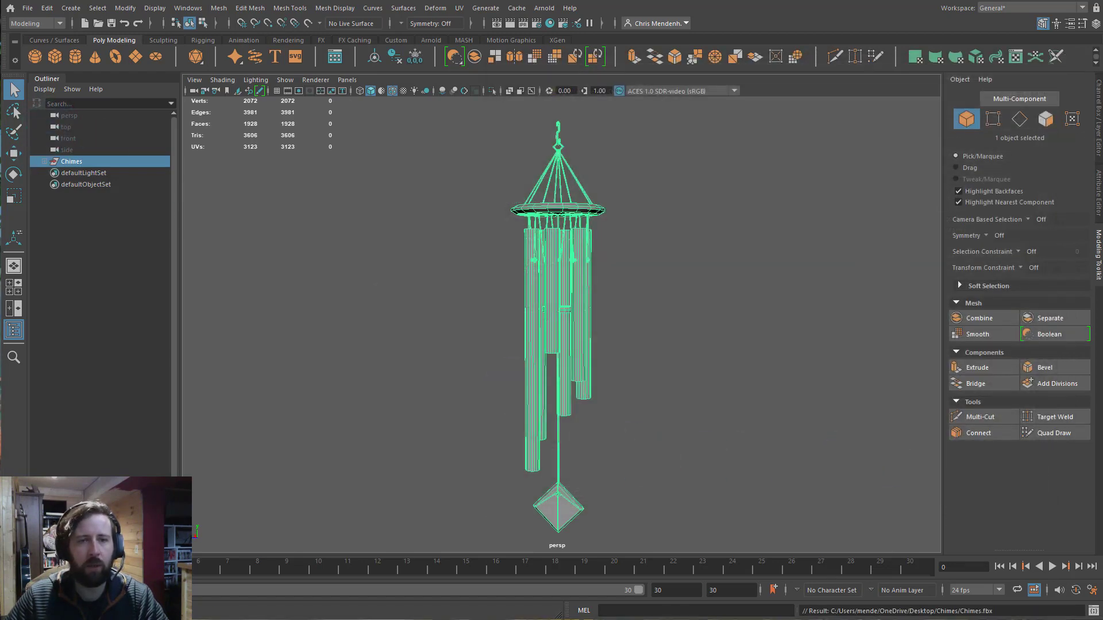
Check the exported Chimes.fbx in the Chimes folder in File Explorer and close the folder window
key("alt+Tab")
left_click(263, 128)
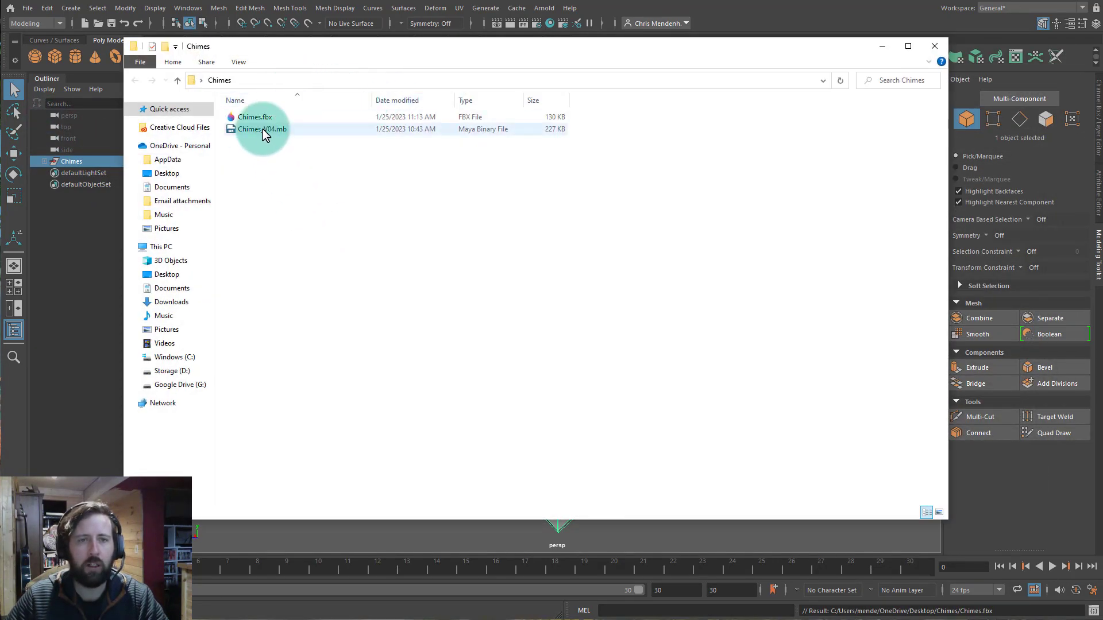
left_click(248, 119)
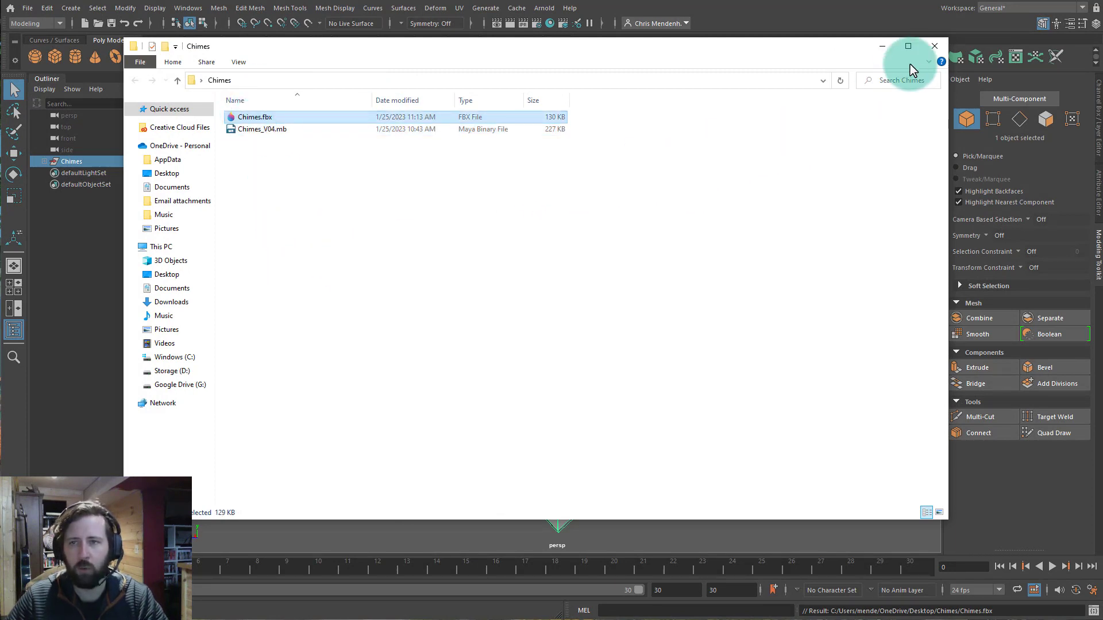
left_click(932, 47)
left_click(741, 301)
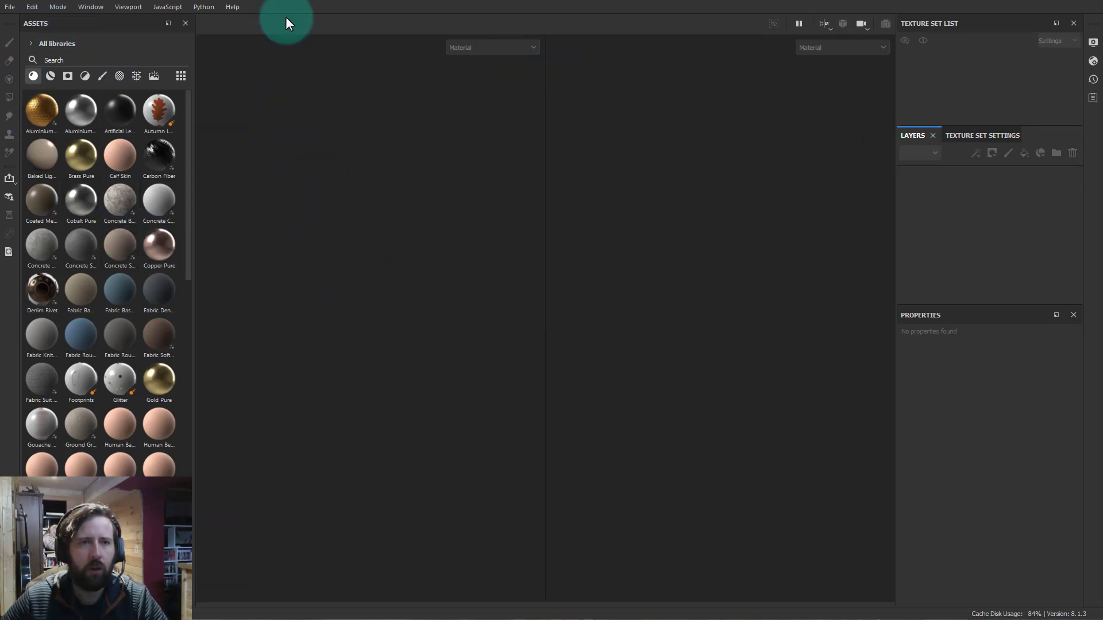
Start a new project in Substance 3D Painter with the PBR - Metallic Roughness Alpha-blend template
left_click(10, 7)
left_click(30, 21)
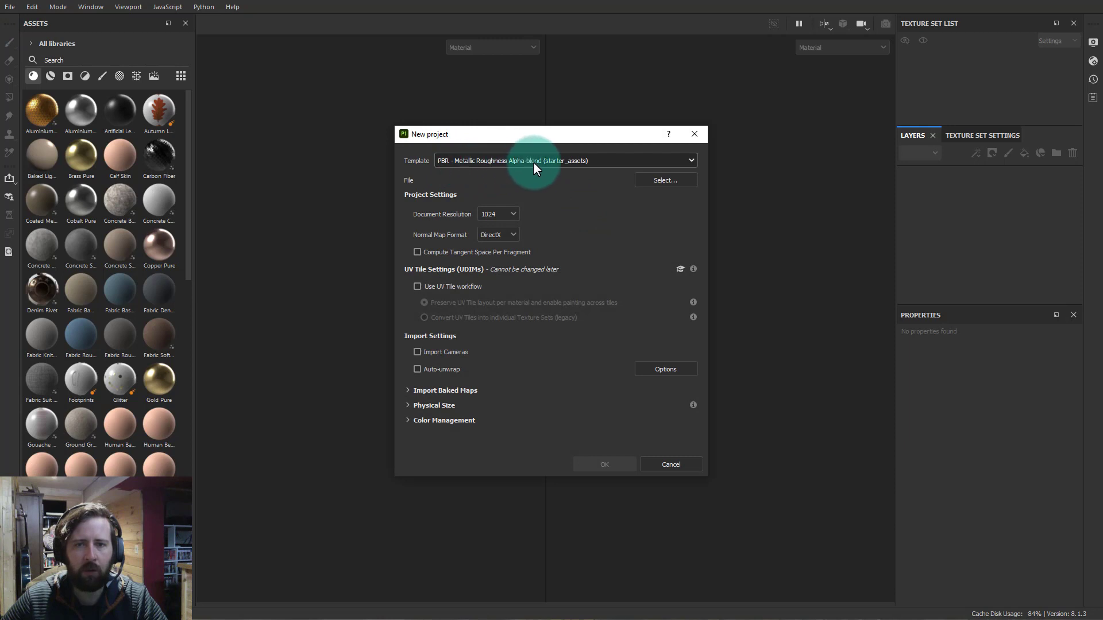
left_click(499, 166)
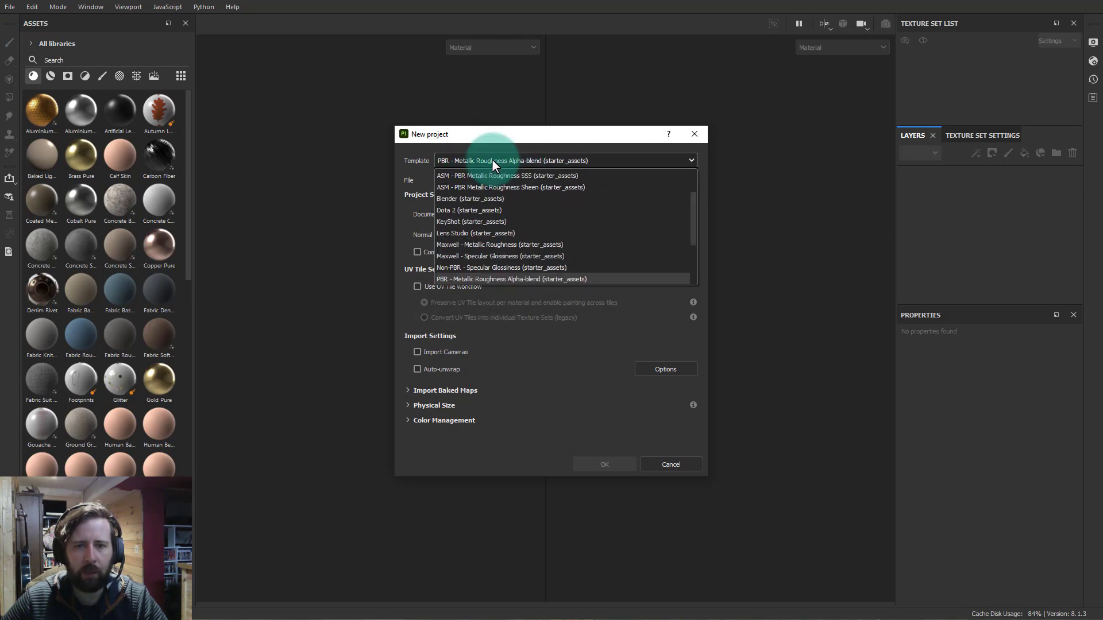
left_click_drag(697, 224, 691, 241)
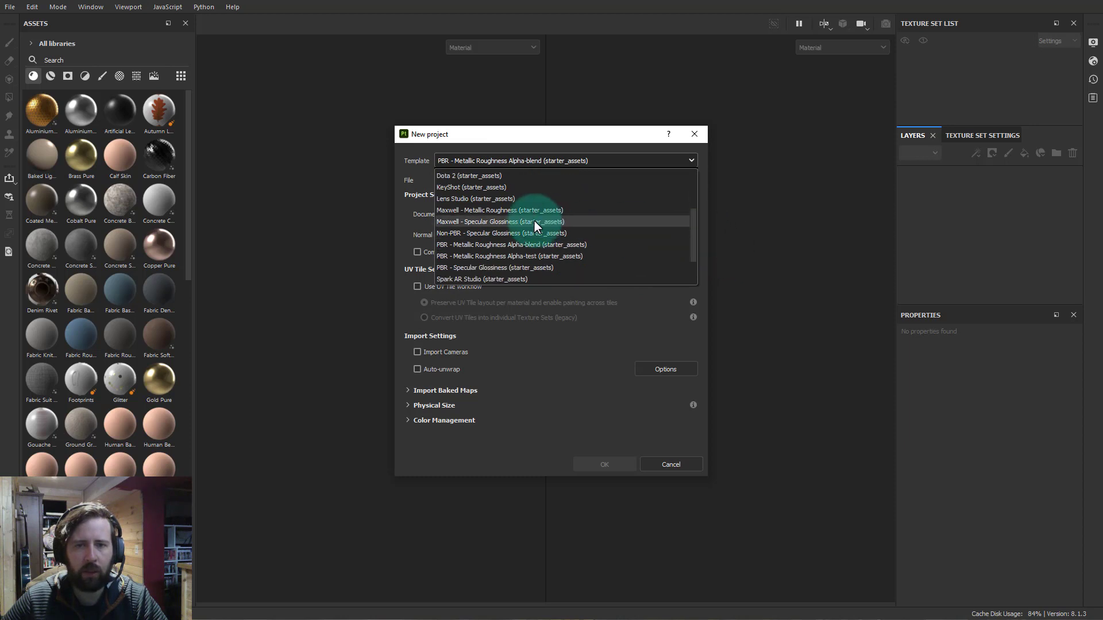
left_click(512, 244)
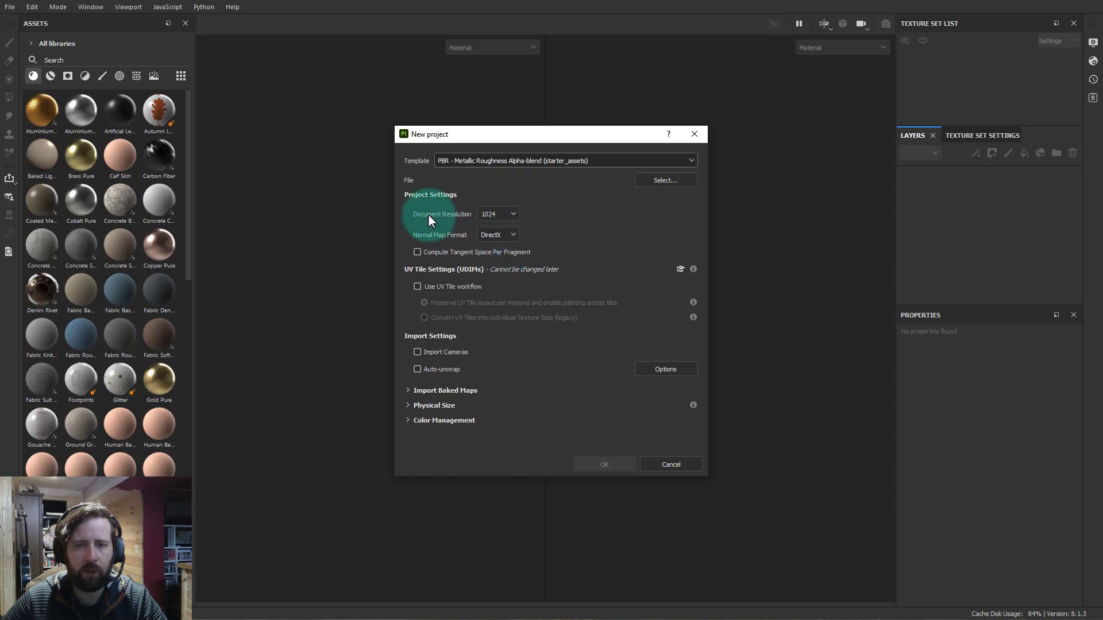
Select Chimes.fbx from the Chimes folder on the desktop as the project's mesh file
left_click(669, 183)
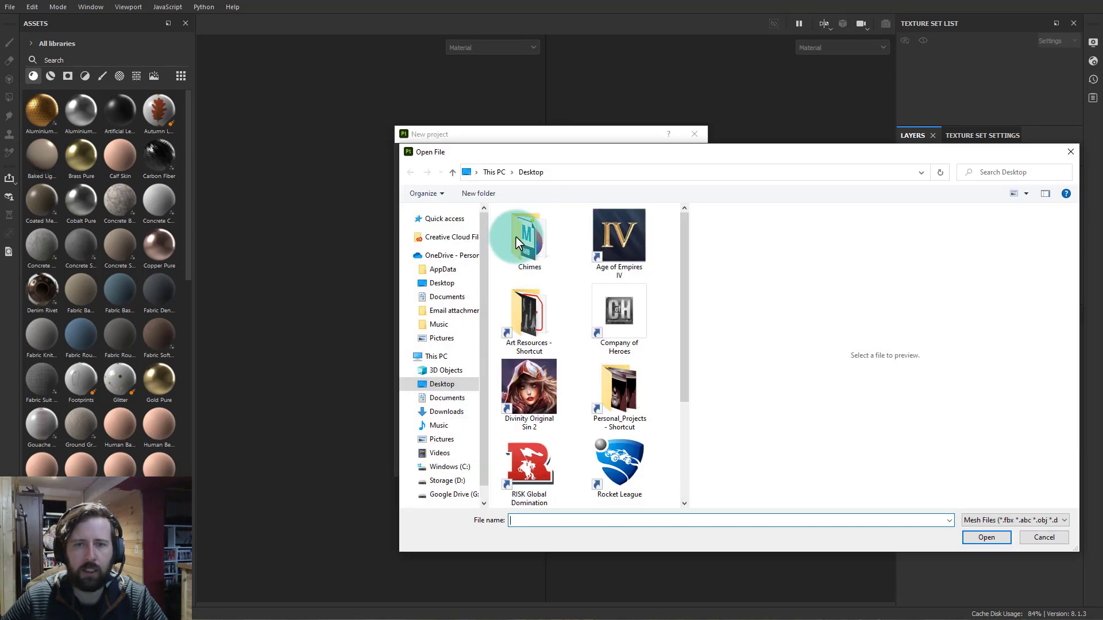
scroll(592, 365, "down", 3)
scroll(593, 422, "up", 3)
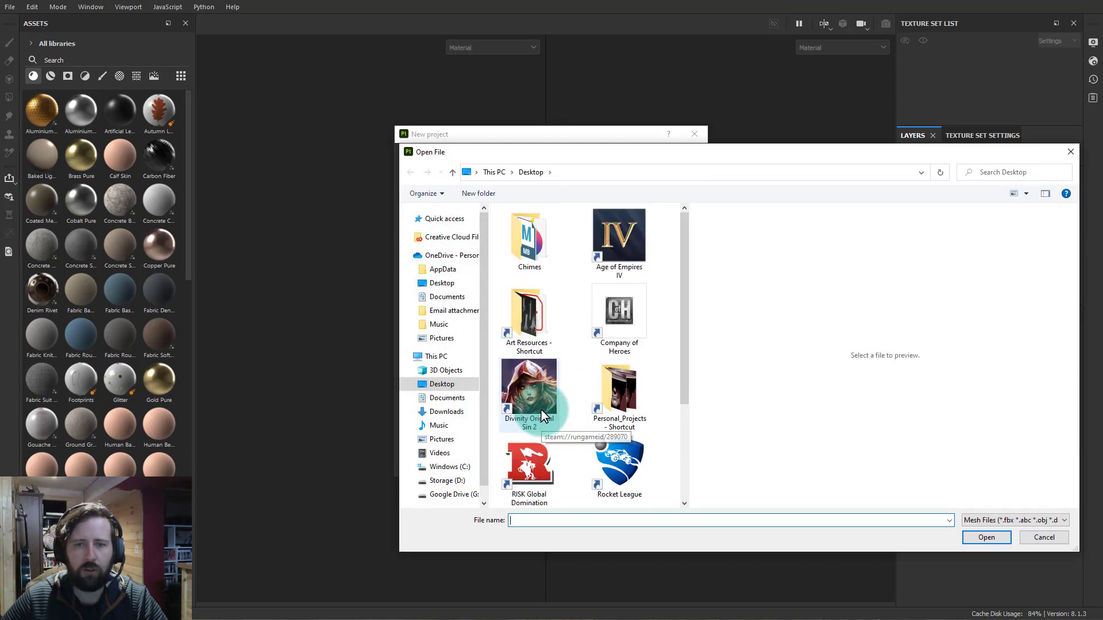
scroll(597, 367, "down", 3)
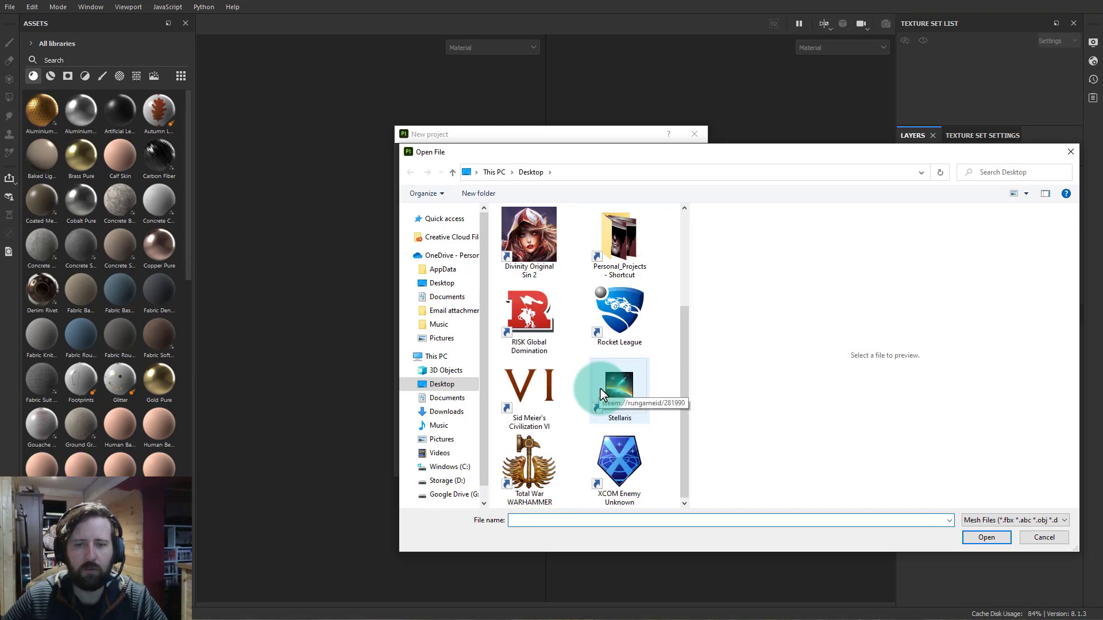
scroll(601, 388, "up", 3)
double_click(529, 235)
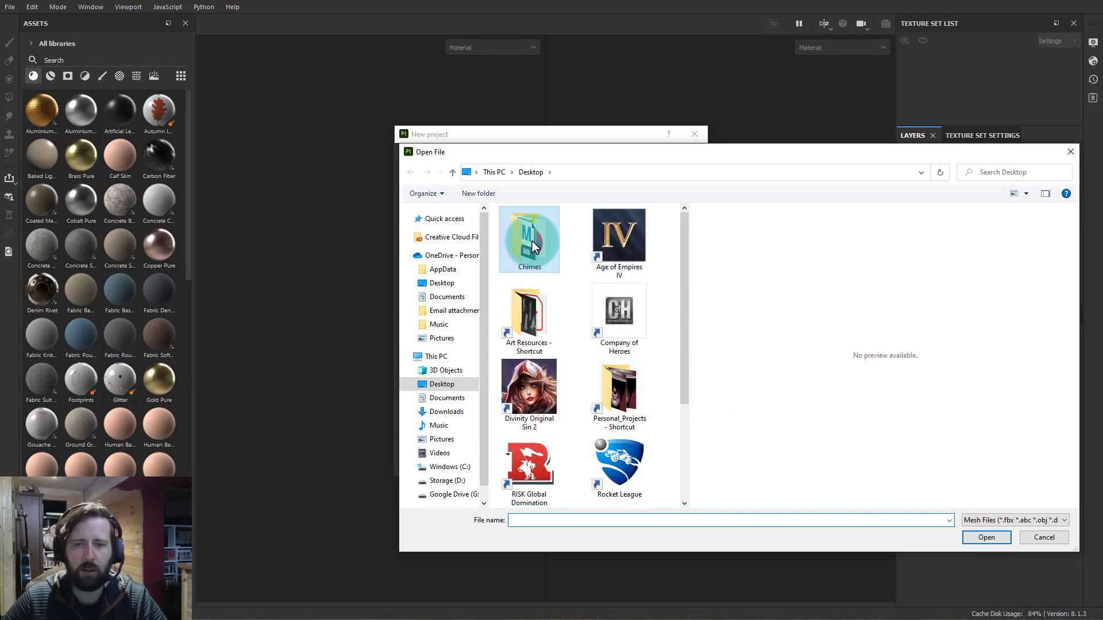
left_click(550, 227)
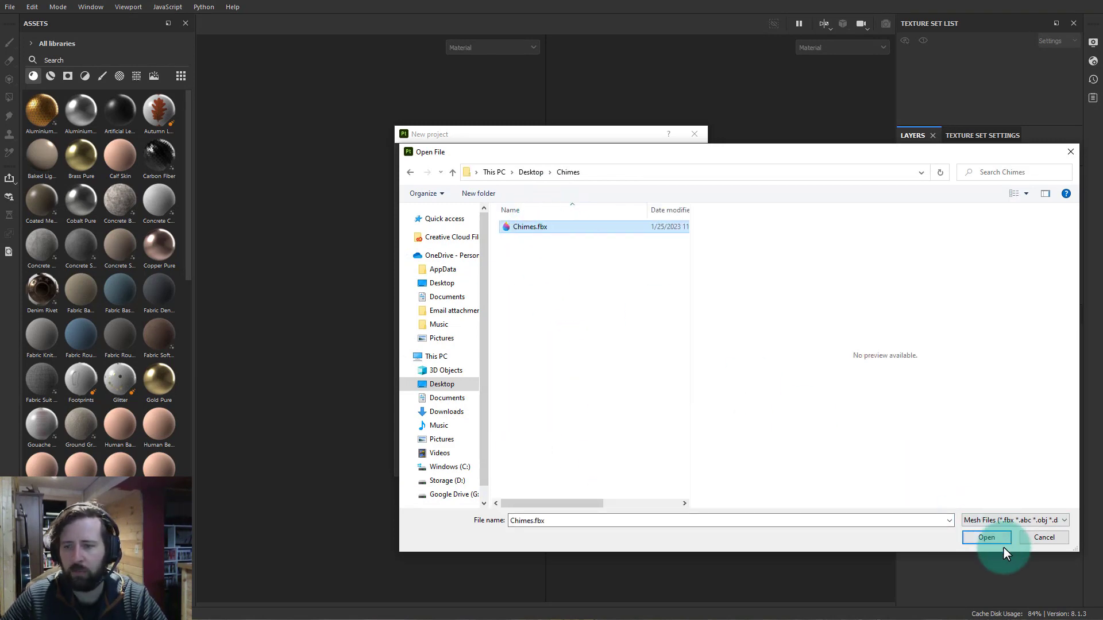
left_click(982, 537)
Set the document resolution to 2048 and create the project
left_click(511, 216)
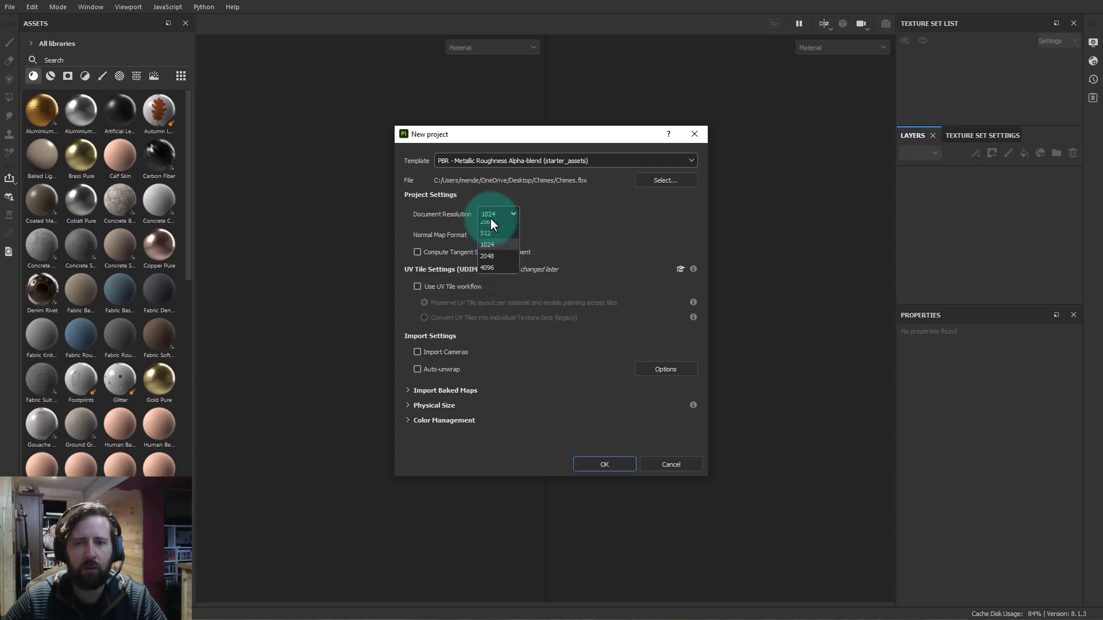
left_click(487, 275)
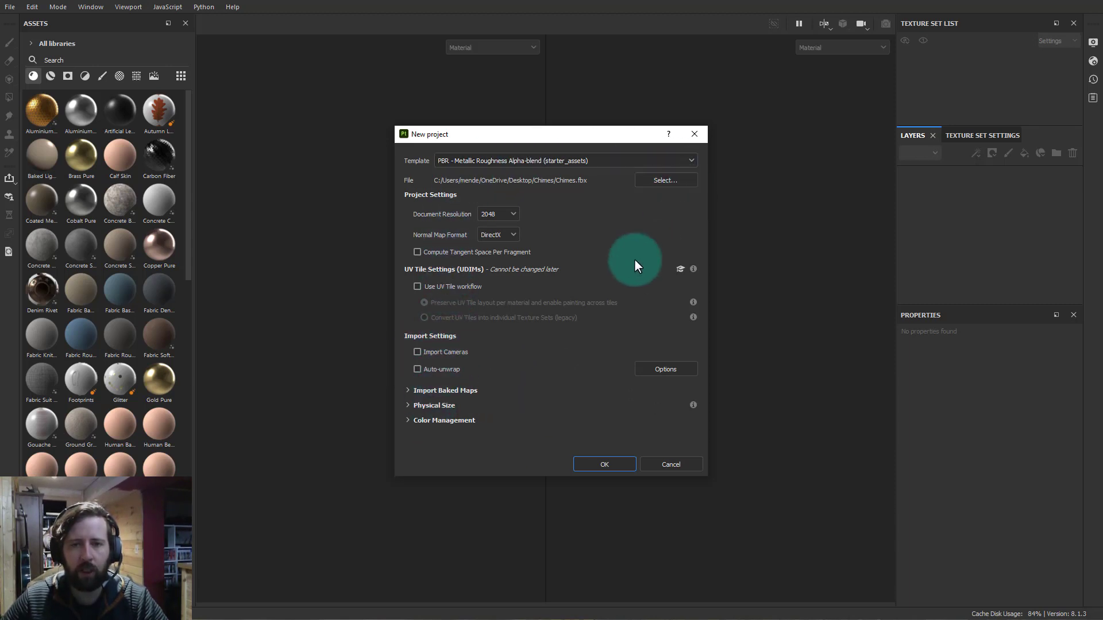
left_click(610, 464)
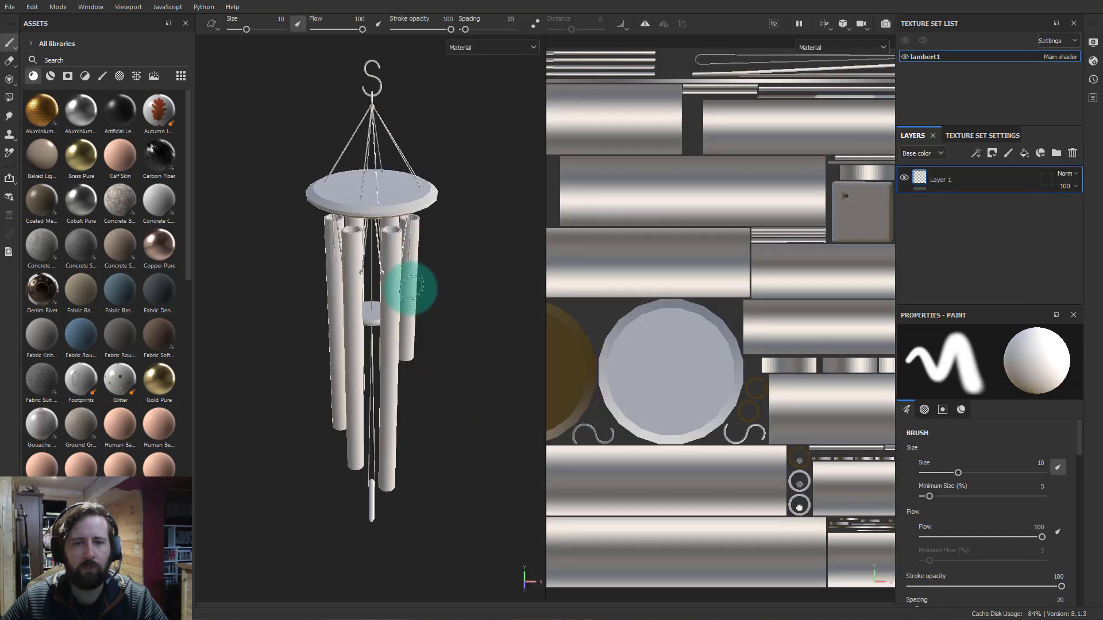
Examine the imported wind chime from all sides, including its tubes, strings, top disc and hanging plate
left_click_drag(384, 325, 500, 352, "alt")
left_click_drag(346, 307, 361, 350, "alt")
right_click_drag(362, 351, 482, 377, "alt")
mouse_move(323, 297)
left_mouse_down("alt")
mouse_move(278, 313)
mouse_move(419, 329)
left_mouse_up("alt")
left_click_drag(426, 271, 323, 491, "alt")
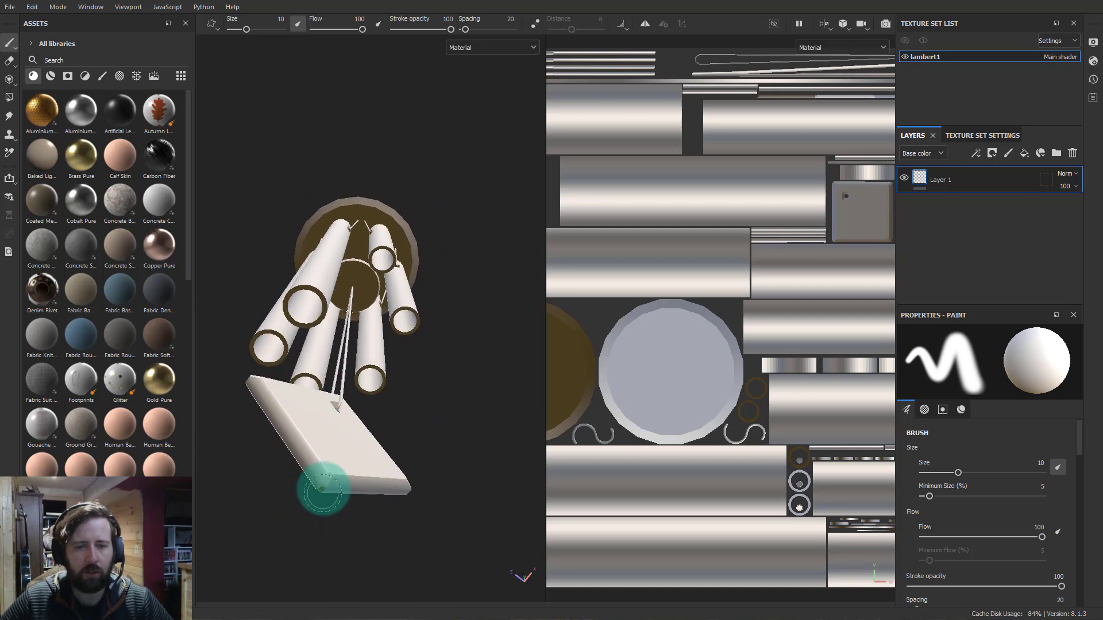
left_click_drag(376, 465, 387, 207, "alt")
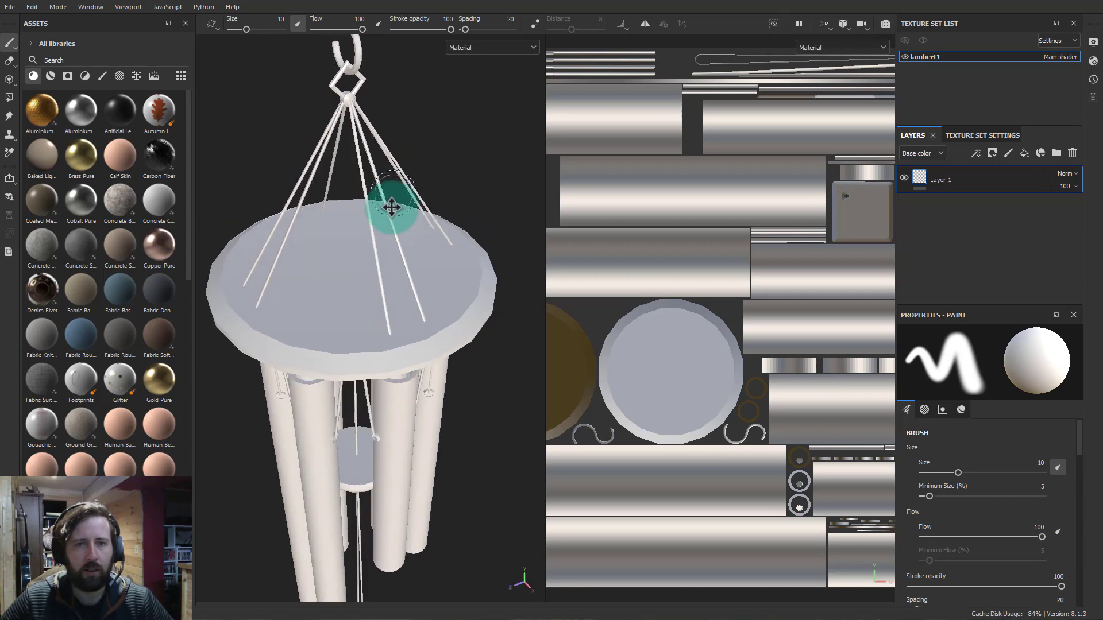
mouse_move(386, 207)
right_mouse_down("alt")
mouse_move(403, 333)
mouse_move(402, 308)
right_mouse_up("alt")
left_click_drag(473, 288, 354, 288, "alt")
middle_click_drag(354, 288, 366, 111, "alt")
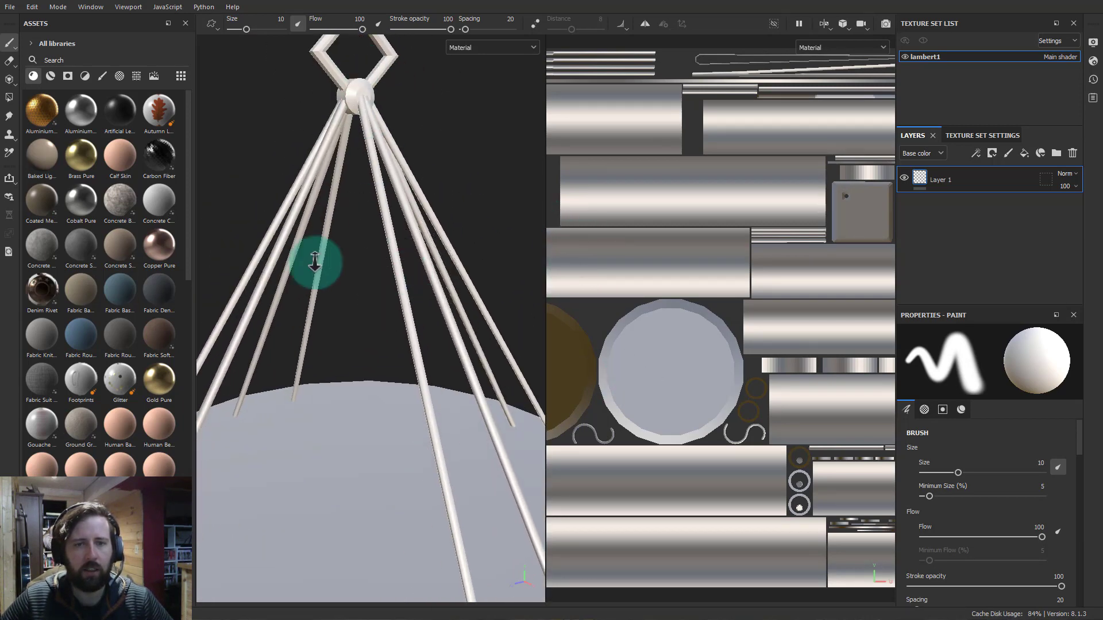
middle_click_drag(315, 258, 321, 86, "alt")
scroll(386, 329, "down", 3)
left_click_drag(387, 330, 401, 385, "alt")
middle_click_drag(402, 384, 384, 203, "alt")
scroll(359, 311, "down", 3)
left_click_drag(419, 359, 443, 360, "alt")
middle_click_drag(430, 450, 430, 359, "alt")
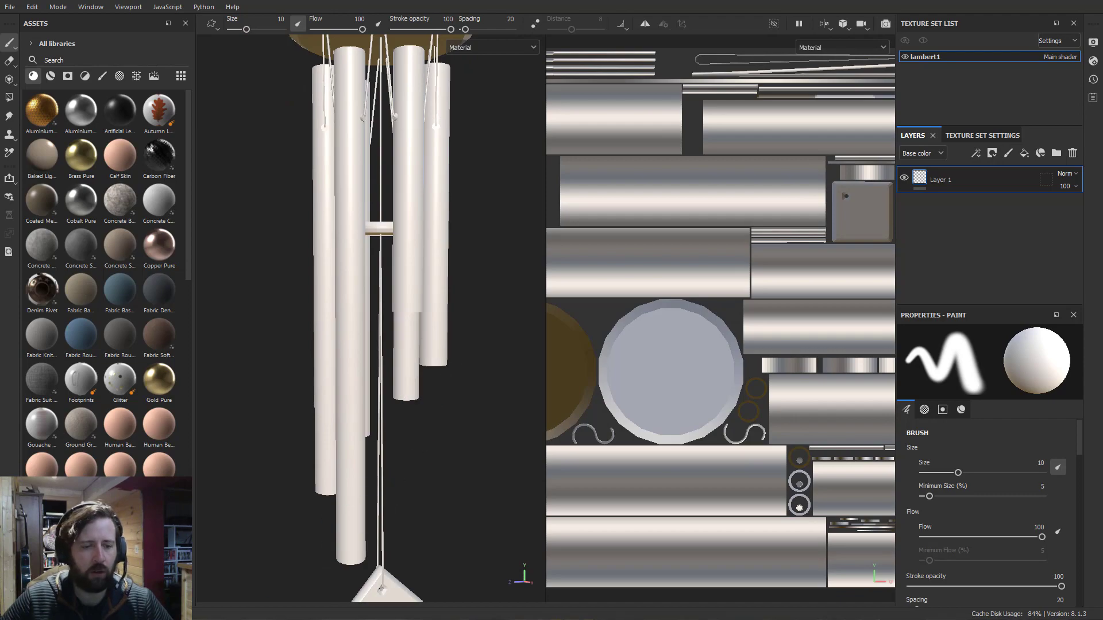
Switch back to Maya and isolate the chime tubes mesh
key("alt+Tab")
left_click_drag(580, 284, 541, 284, "alt")
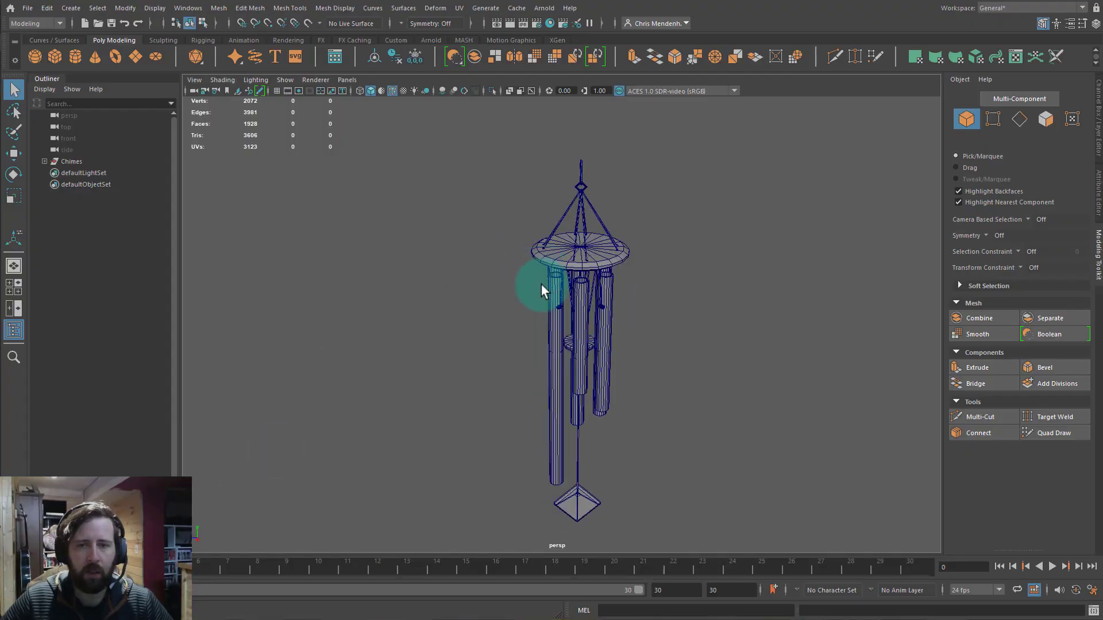
middle_click_drag(589, 307, 553, 316, "alt")
right_click_drag(552, 316, 766, 363, "alt")
left_click(564, 307)
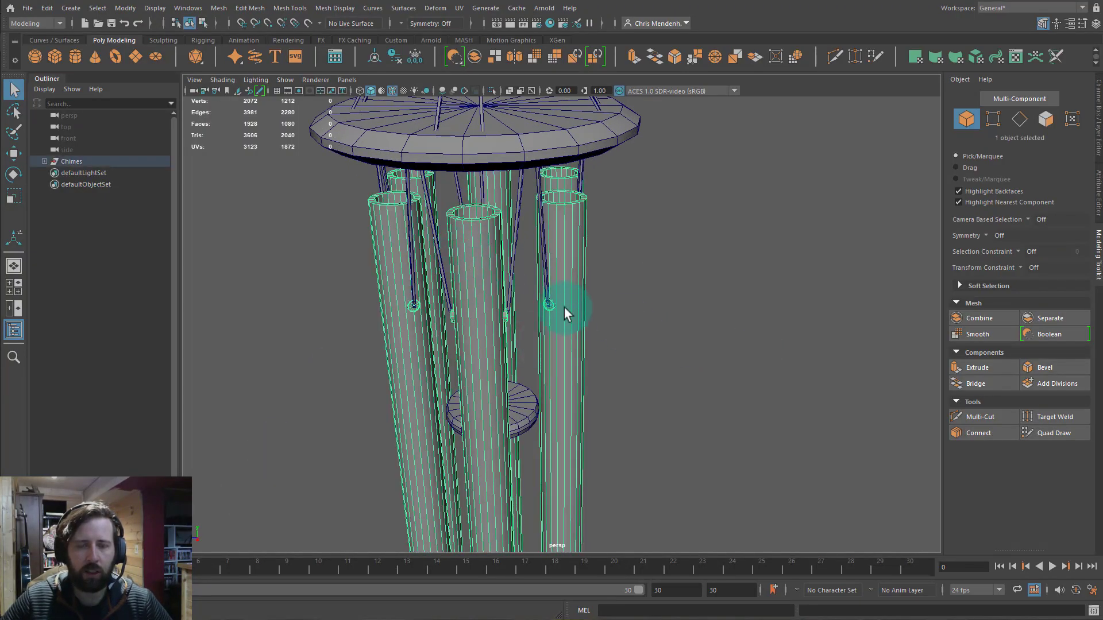
key("ctrl+1")
Select the inside faces of all six chime tubes and soften their edges
middle_click_drag(443, 222, 447, 339, "alt")
right_click_drag(446, 339, 498, 433, "alt")
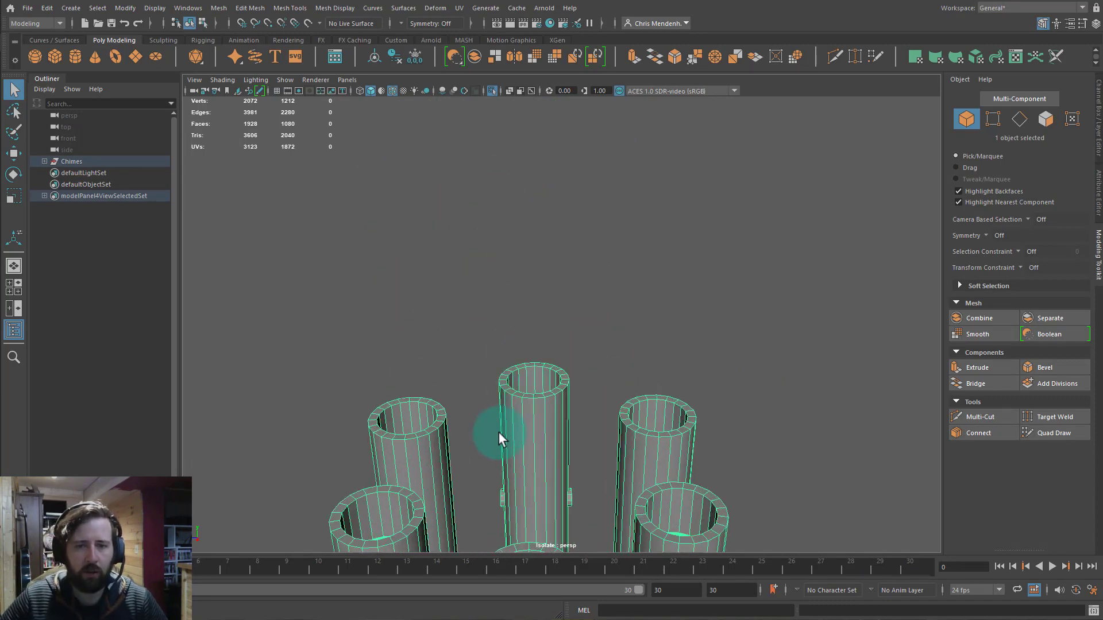
middle_click_drag(499, 433, 425, 290, "alt")
right_click_drag(425, 290, 446, 311)
left_click_drag(446, 311, 427, 402, "alt")
left_click(426, 400)
double_click(435, 392, "shift")
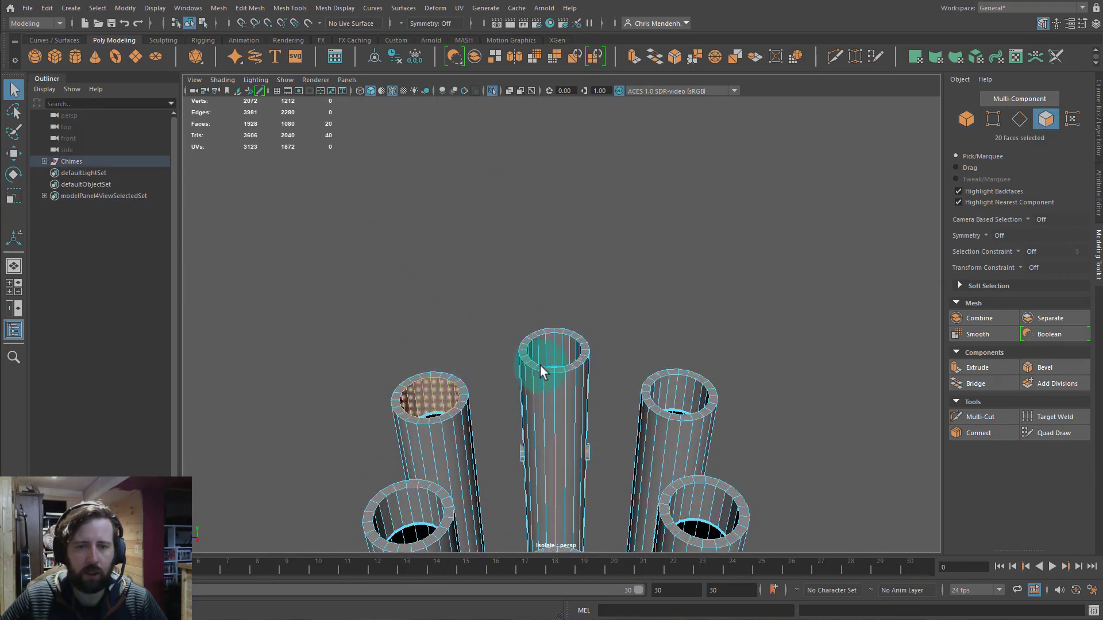
double_click(555, 344, "shift")
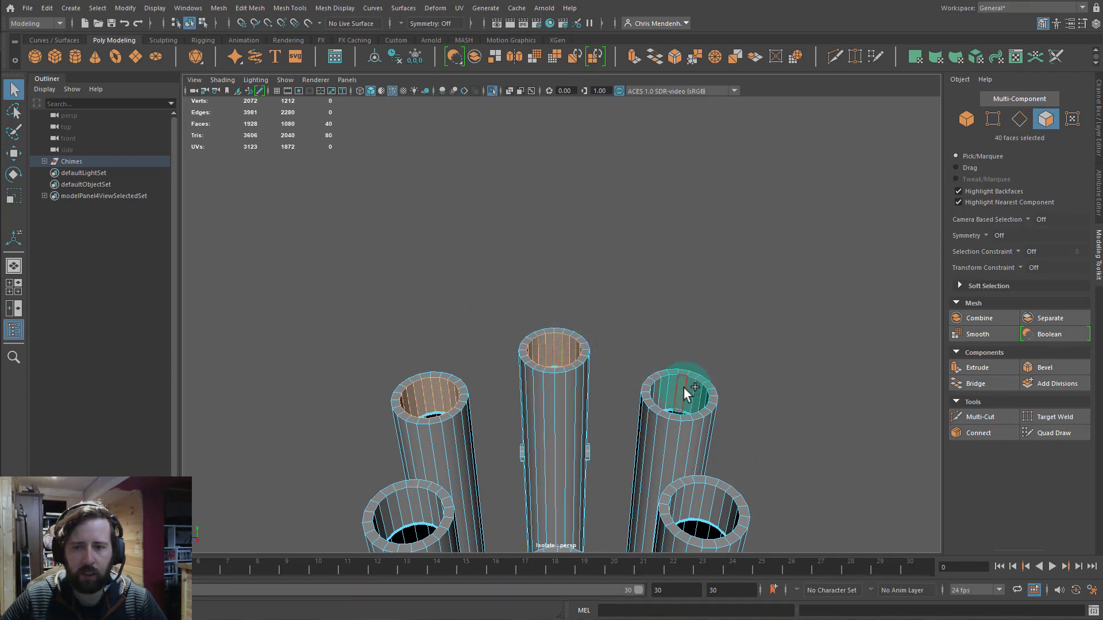
double_click(687, 388, "shift")
left_click_drag(716, 425, 721, 319, "alt")
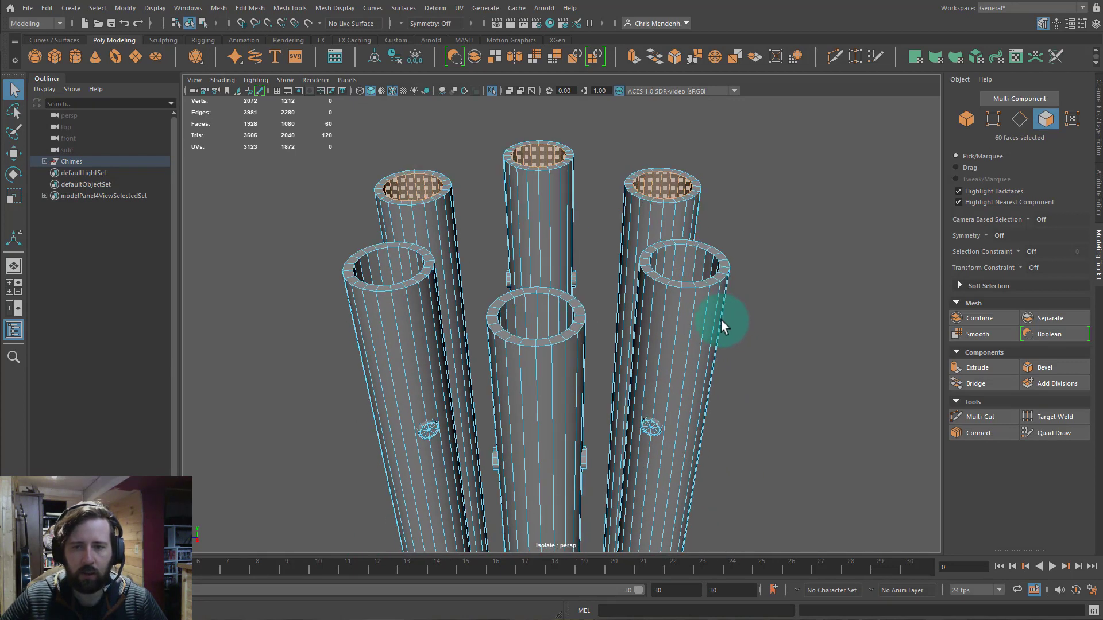
double_click(687, 255, "shift")
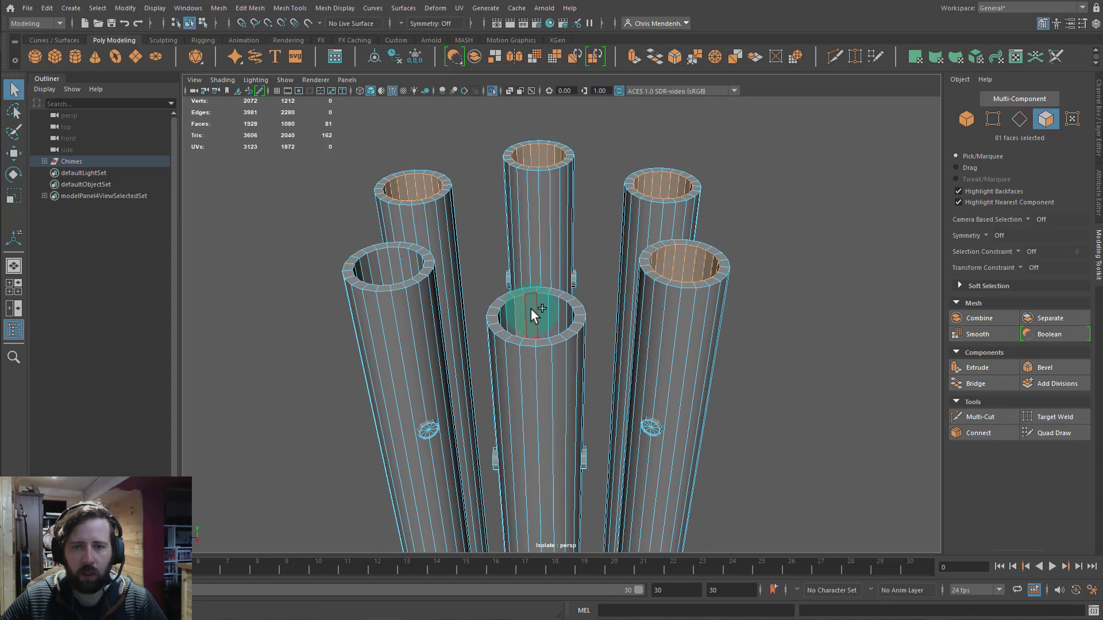
double_click(396, 257, "shift")
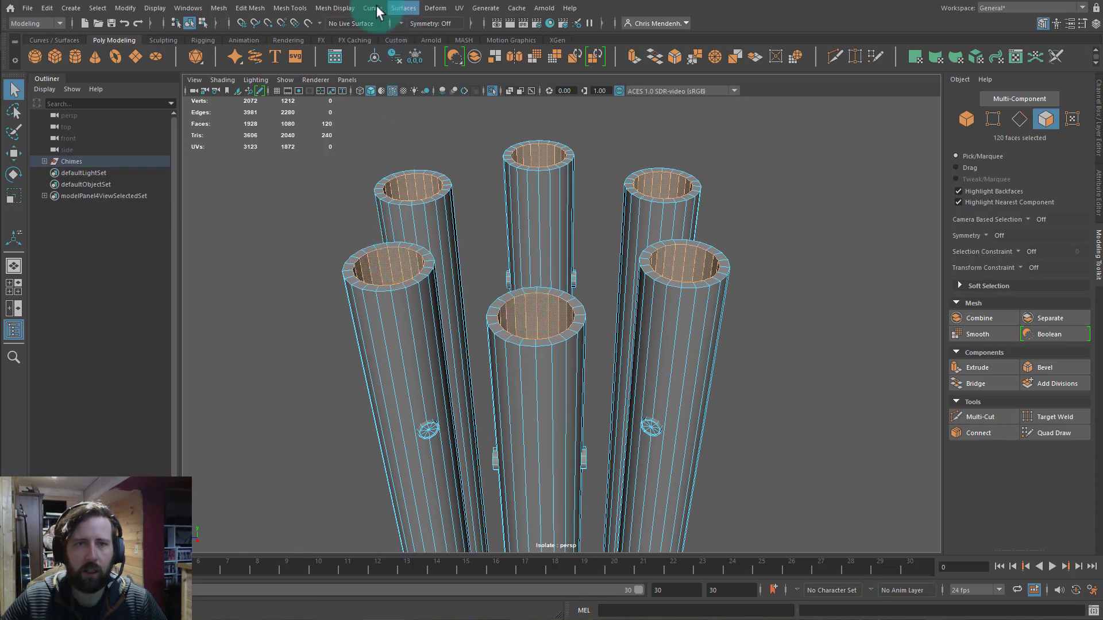
left_click(325, 7)
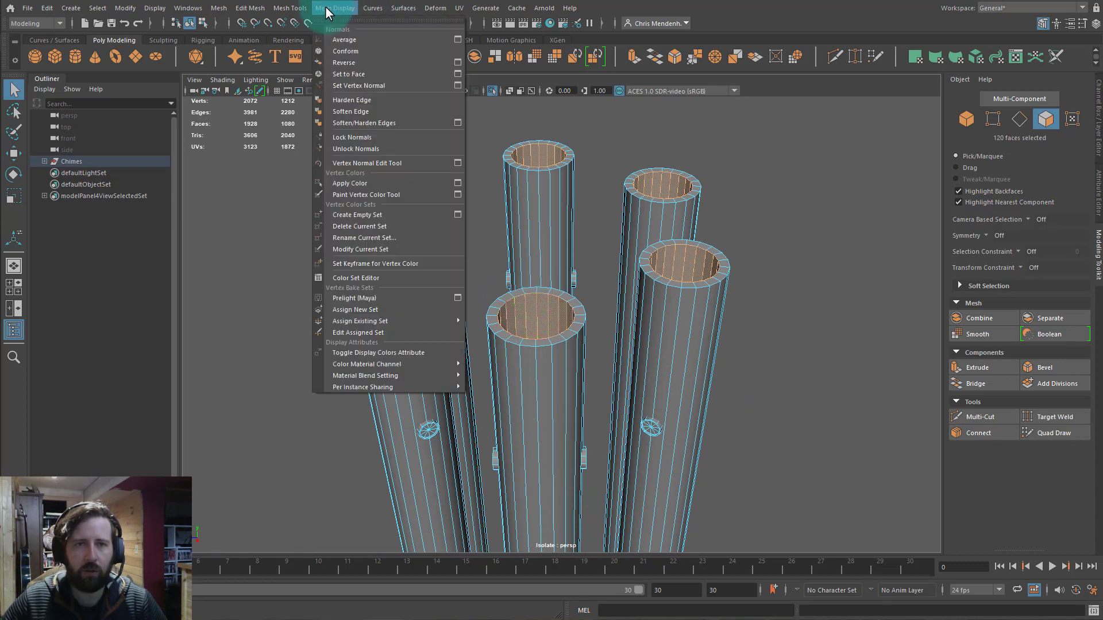
left_click(366, 111)
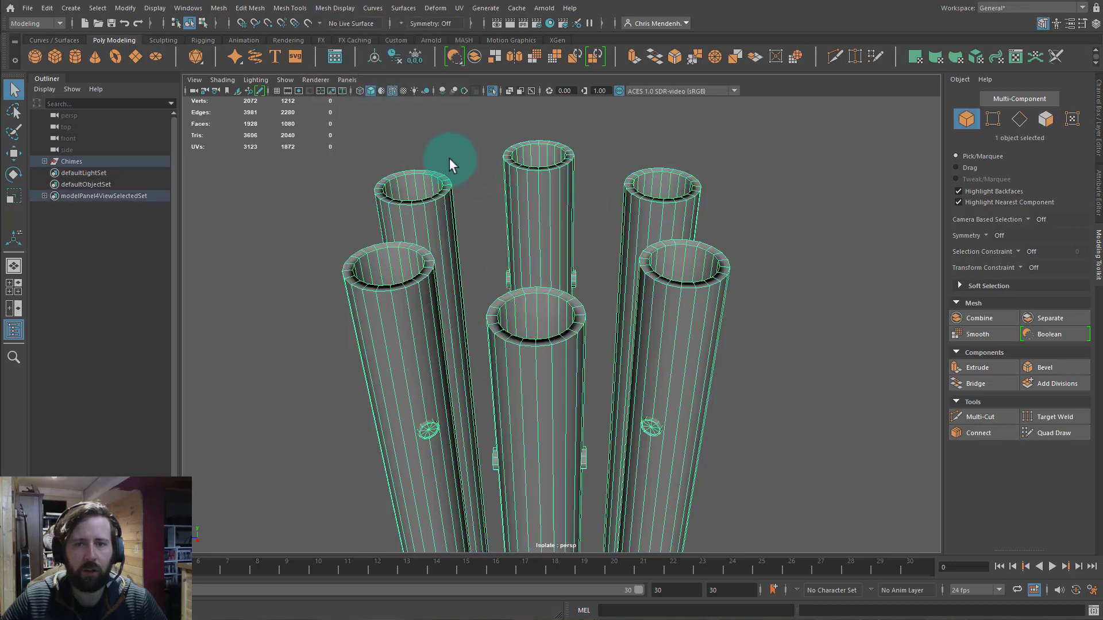
Harden the inner top rim edge loops of all six tubes and end the isolated view
double_click(529, 147)
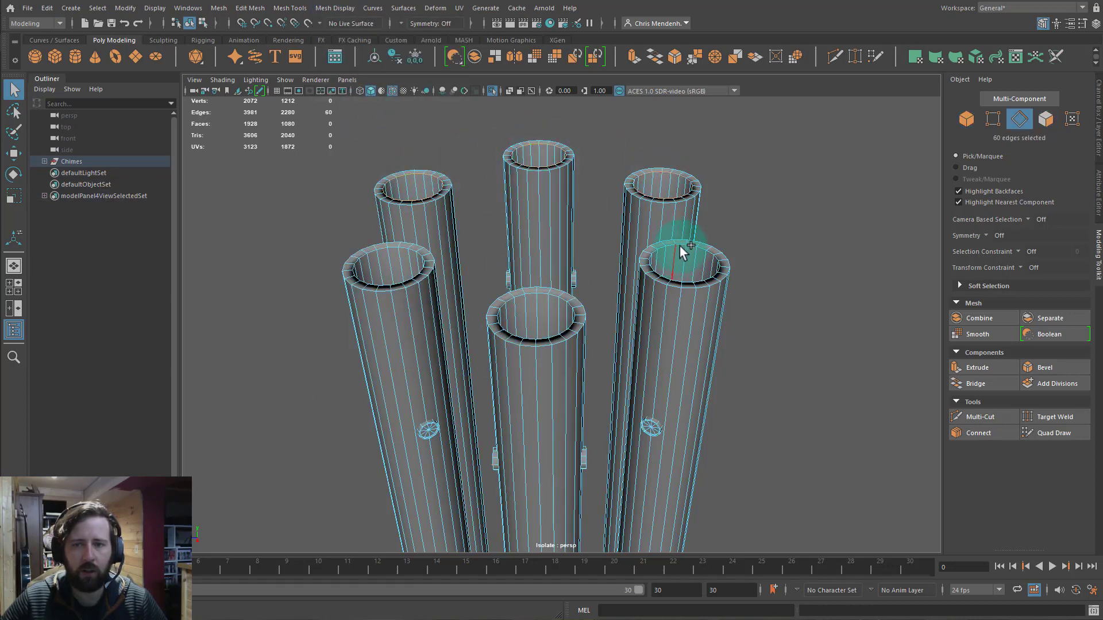
double_click(528, 295, "shift")
double_click(399, 252, "shift")
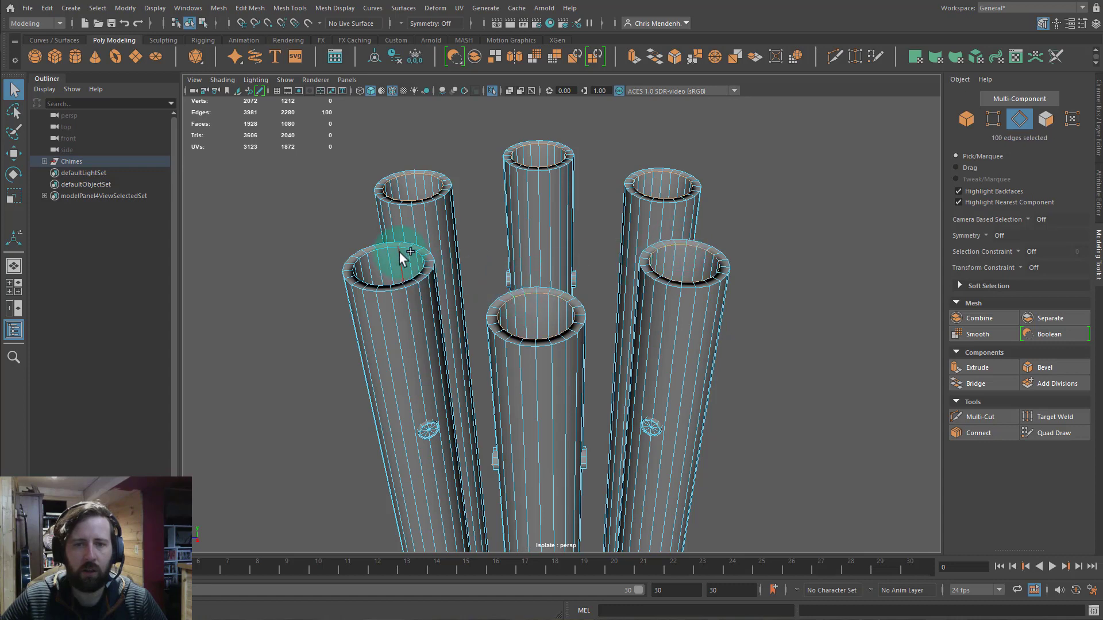
double_click(388, 247, "shift")
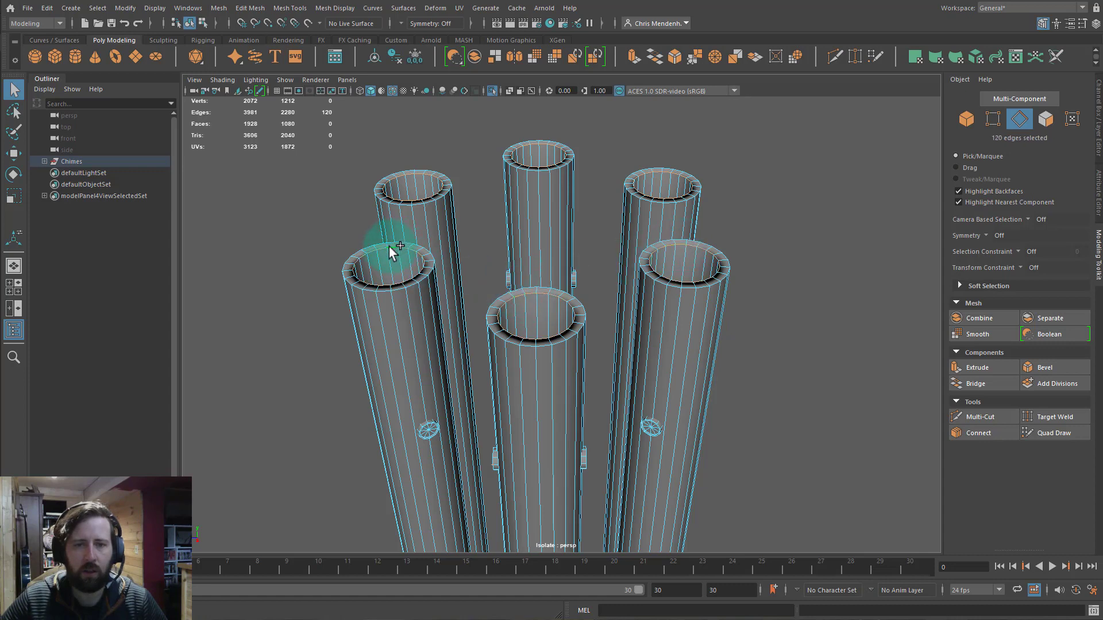
left_click(330, 9)
left_click(361, 101)
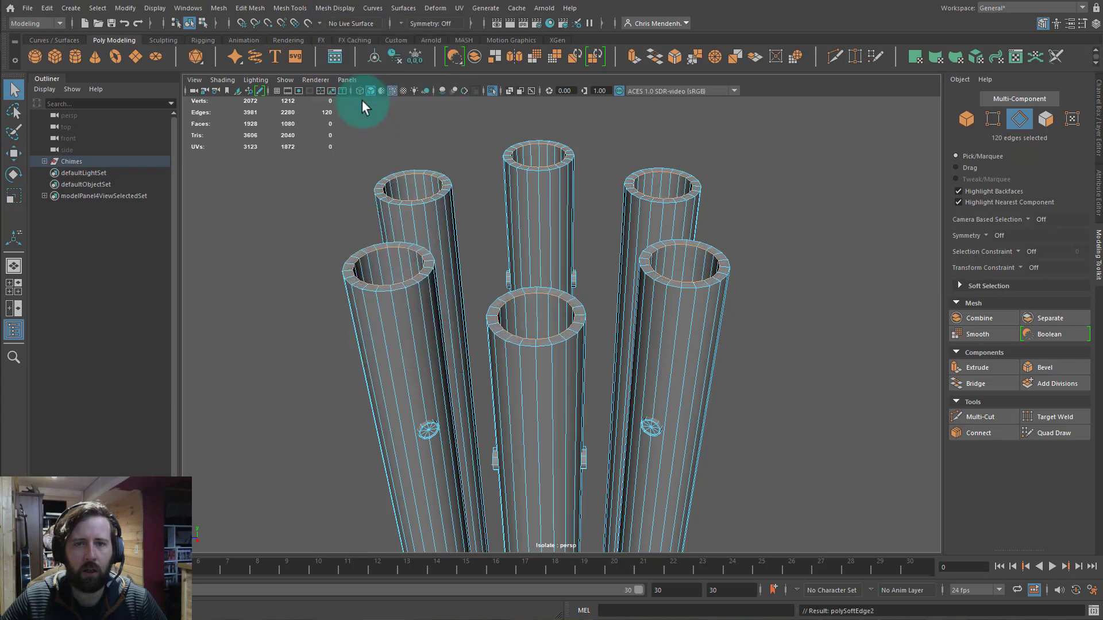
scroll(581, 302, "down", 4)
key("F8")
key("ctrl+1")
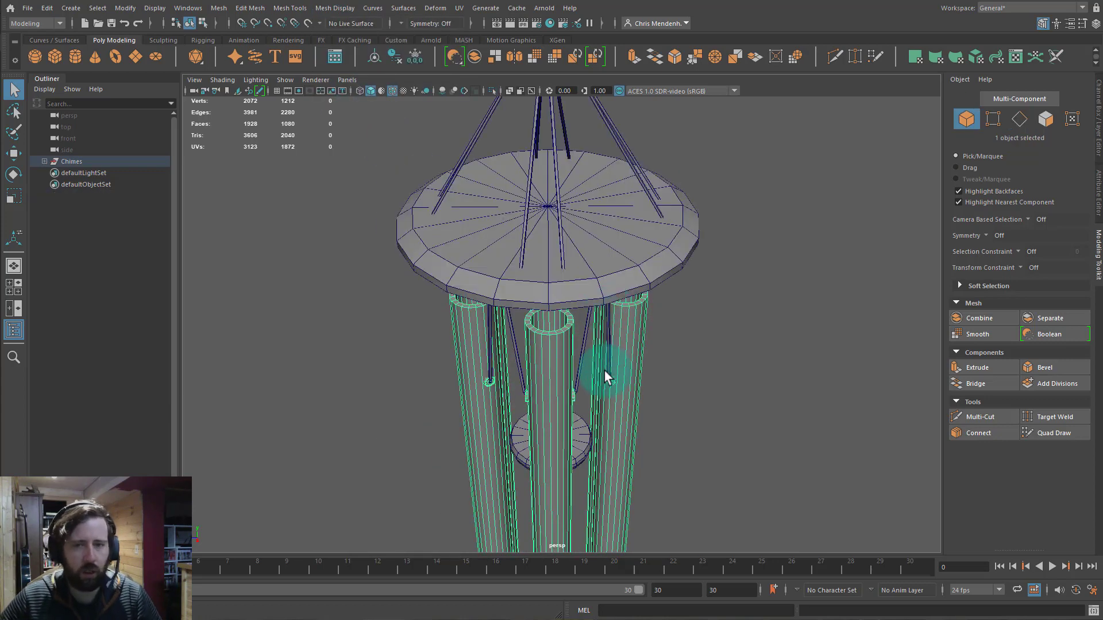
Inspect the lower corner of the hanging plate and turn off the wireframe overlay on shaded objects
middle_click_drag(591, 428, 577, 107, "alt")
left_click_drag(574, 402, 569, 288, "alt")
middle_click_drag(579, 362, 556, 162, "alt")
right_click_drag(556, 162, 718, 242, "alt")
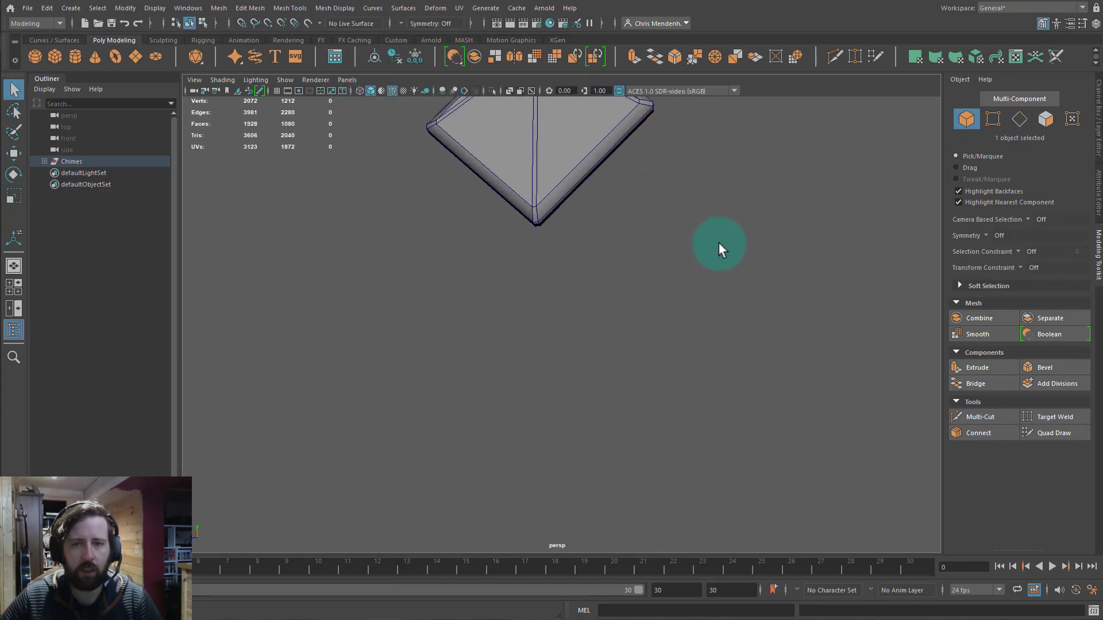
left_click_drag(718, 243, 475, 215, "alt")
right_click_drag(474, 214, 600, 266, "alt")
right_click(535, 216)
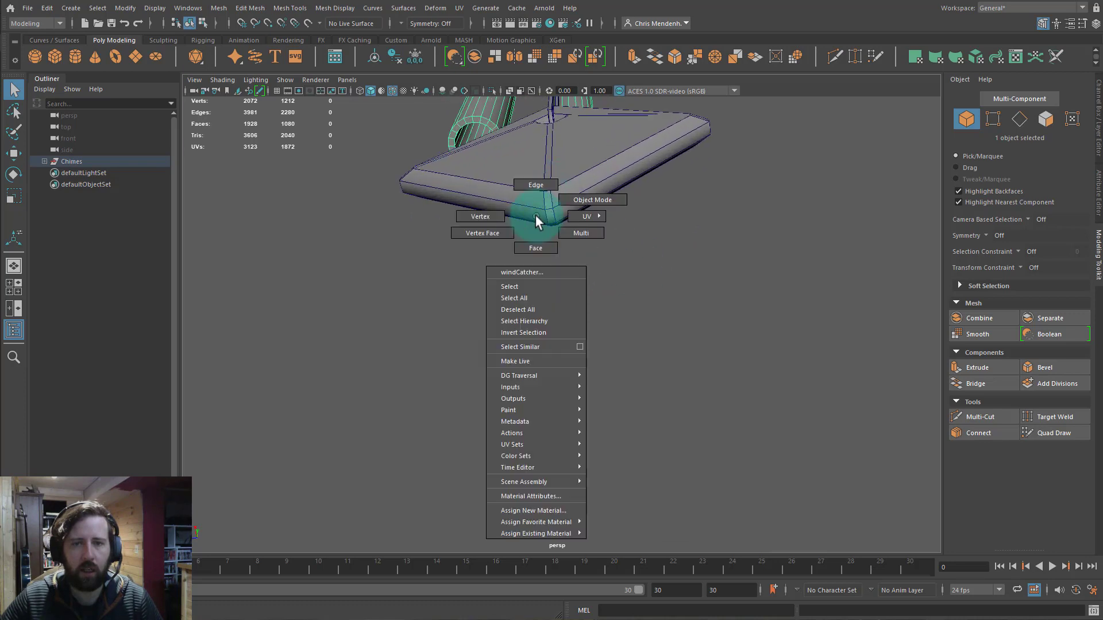
right_click_drag(536, 221, 536, 246)
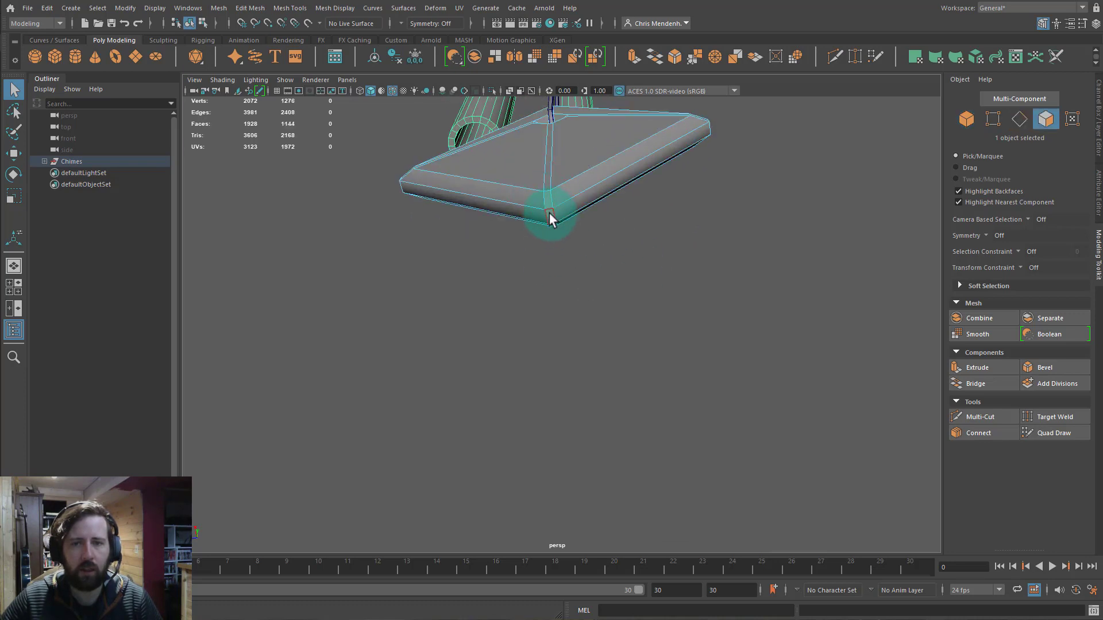
left_click(556, 242)
left_click(625, 261)
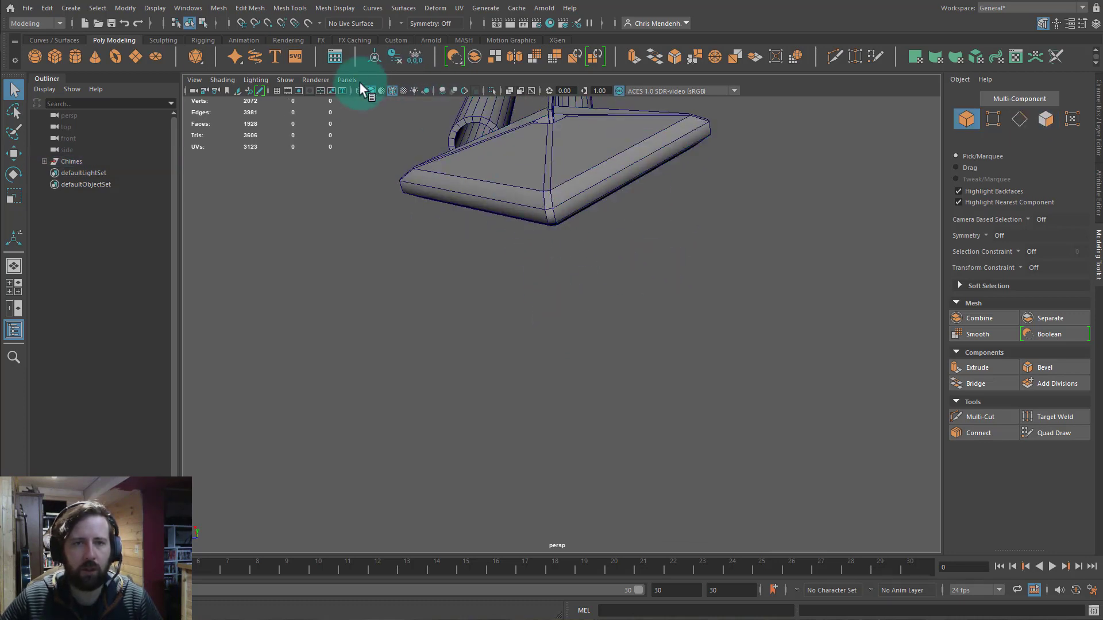
left_click(393, 90)
mouse_move(581, 266)
left_mouse_down("alt")
mouse_move(597, 266)
mouse_move(524, 247)
mouse_move(577, 280)
mouse_move(566, 255)
left_mouse_up("alt")
Select the short edge loops across the hanging plate's beveled corners and soften them
left_click(532, 220)
right_click_drag(532, 220, 522, 180)
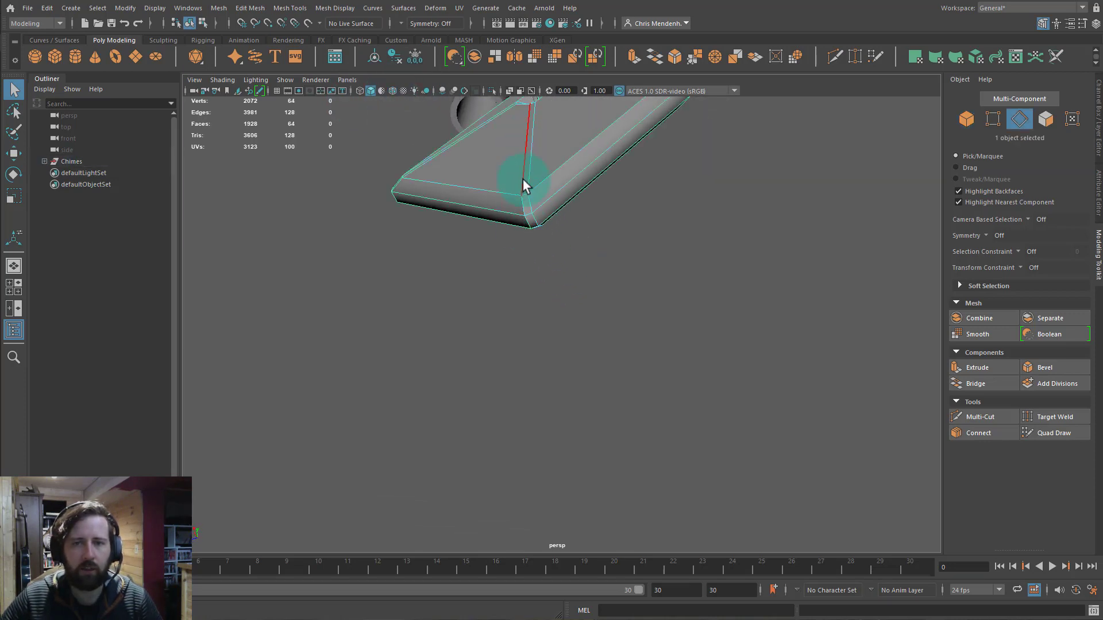
left_click(529, 202)
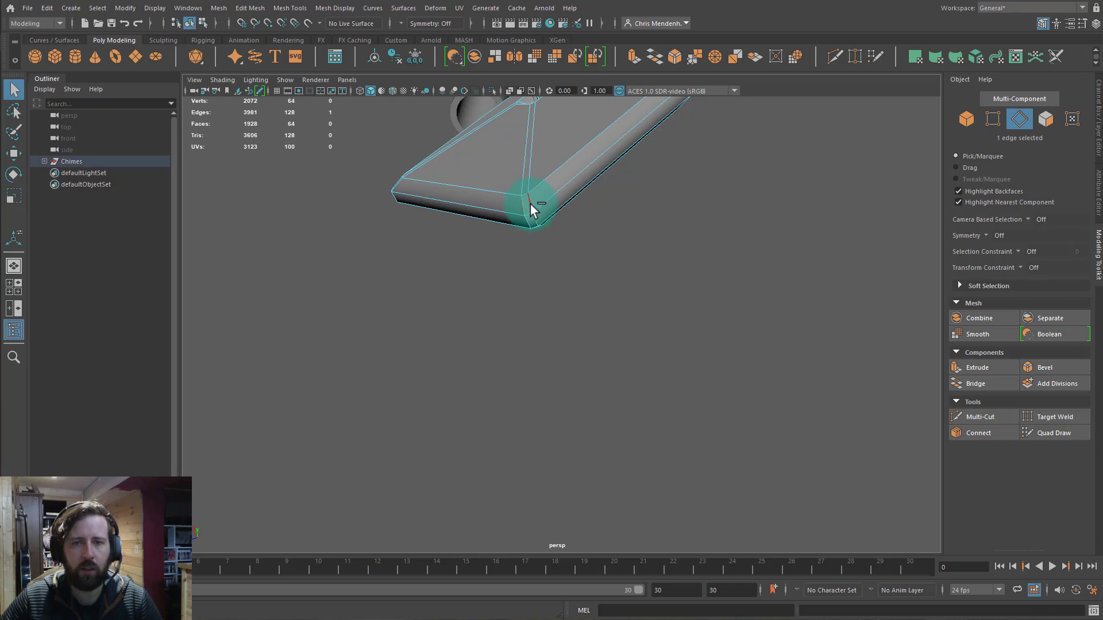
double_click(523, 206)
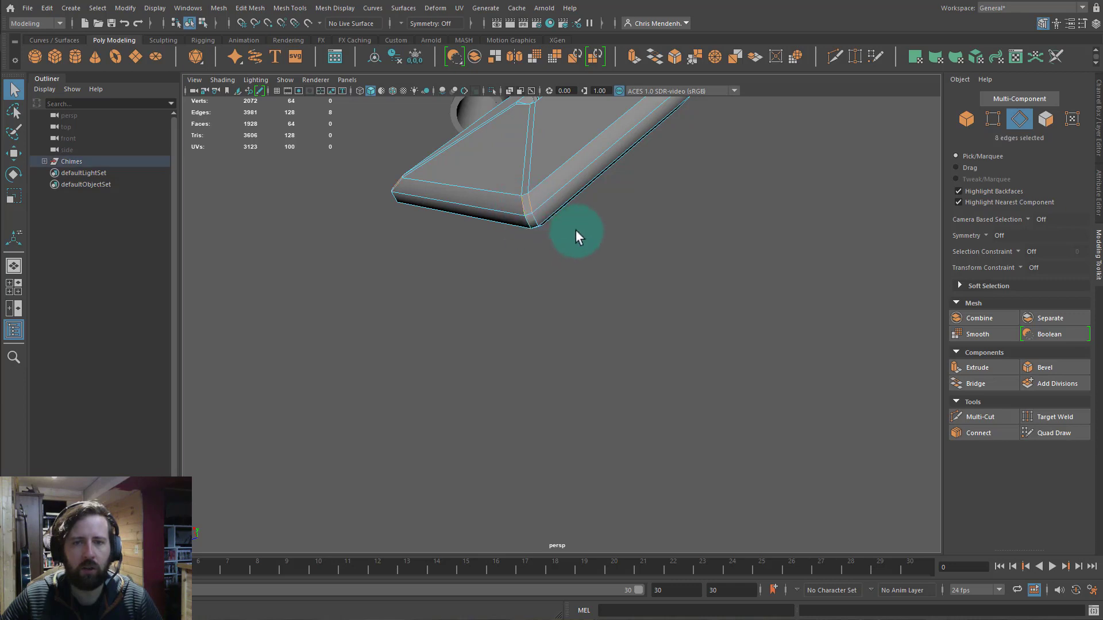
left_click_drag(575, 230, 546, 216, "alt")
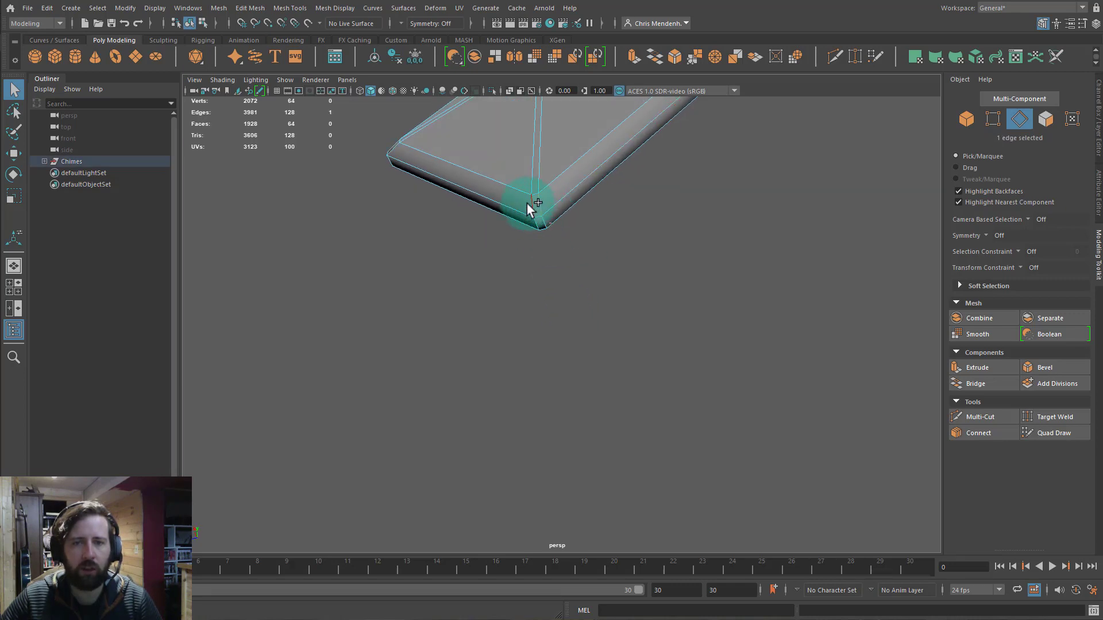
left_click_drag(643, 216, 632, 265, "alt")
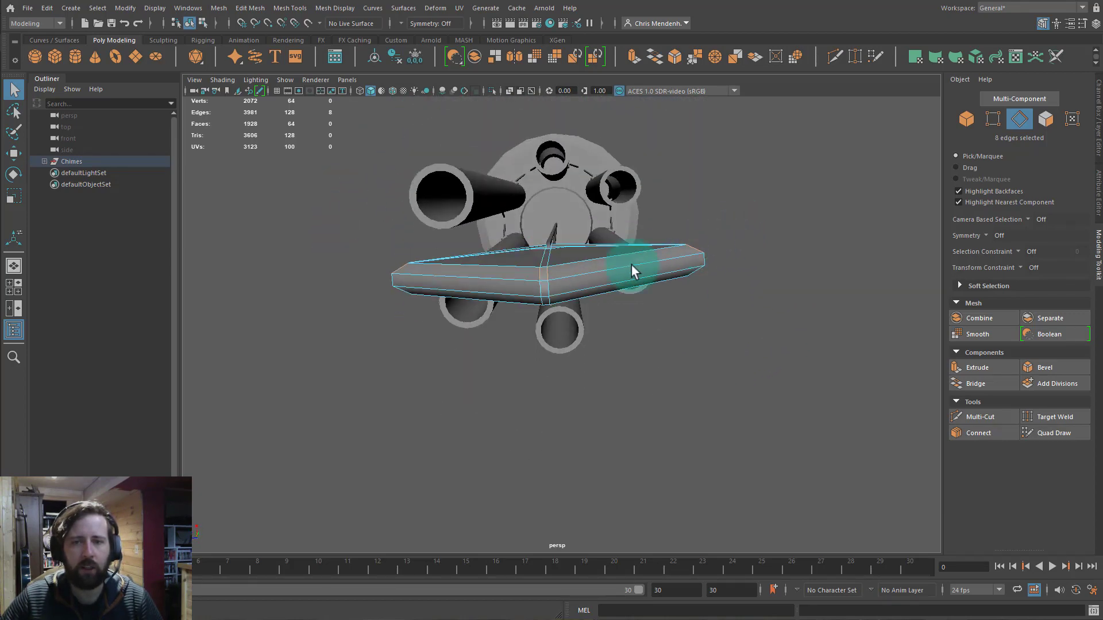
double_click(548, 301, "shift")
left_click_drag(550, 301, 727, 413, "alt")
left_click(336, 11)
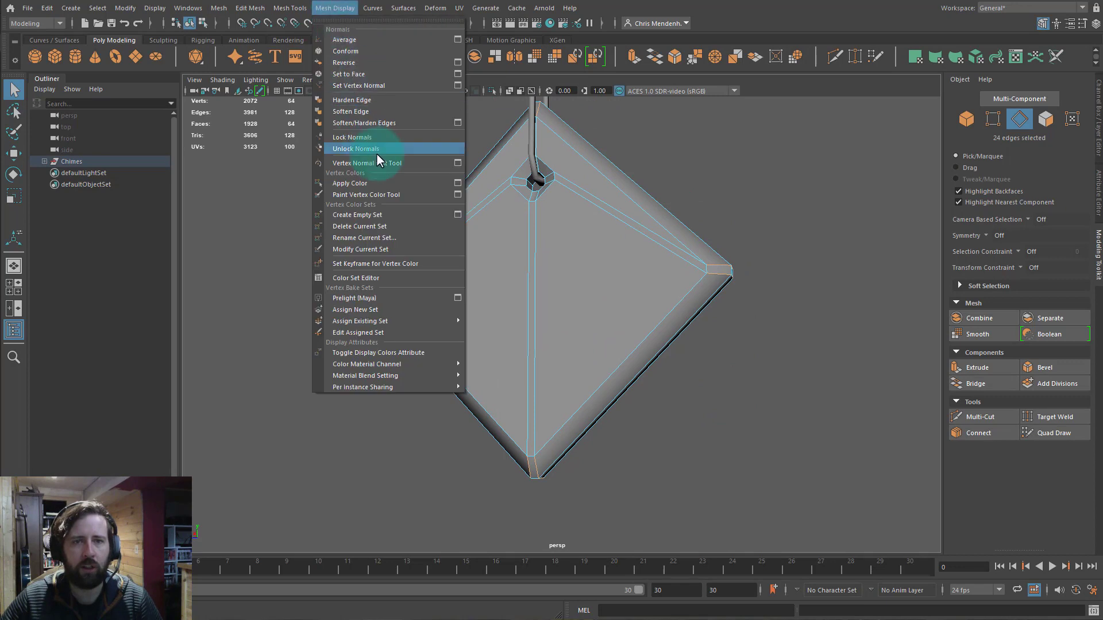
left_click(364, 114)
left_click_drag(560, 211, 606, 252, "alt")
key("F8")
Select the edge loops bordering the plate's front and back faces and harden them
key("F10")
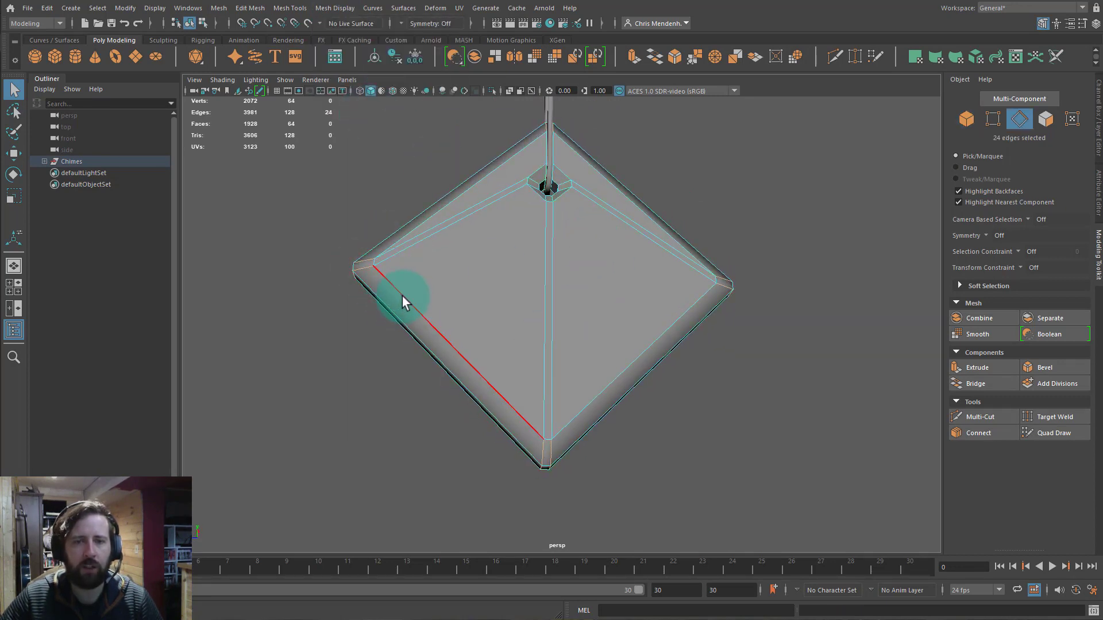
double_click(402, 297)
left_click_drag(731, 424, 707, 331, "alt")
double_click(461, 342, "shift")
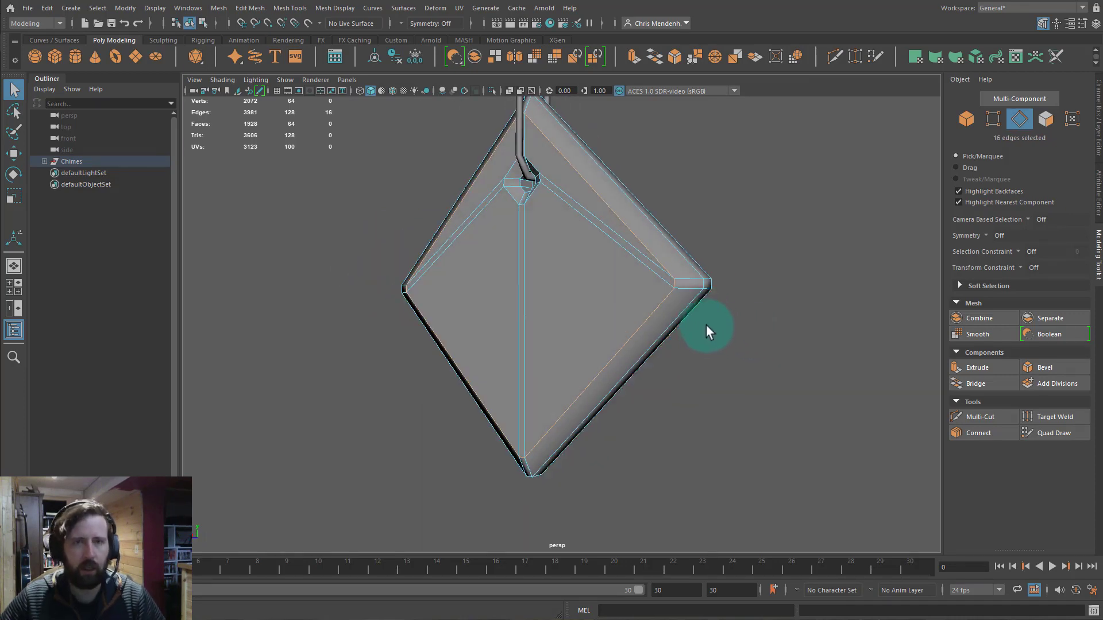
left_click(339, 7)
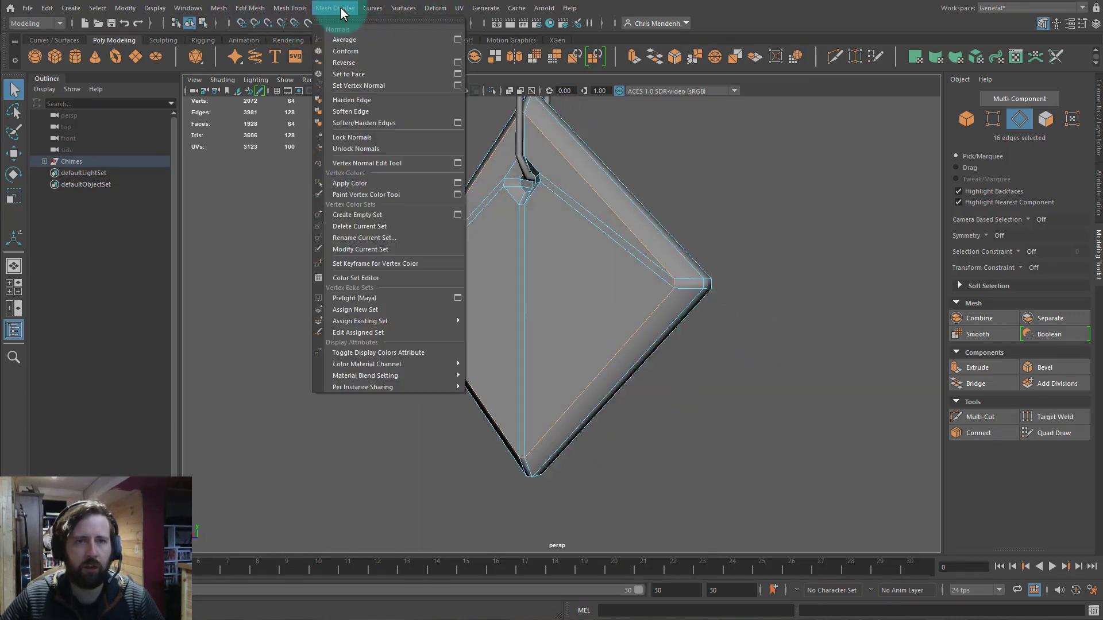
left_click(376, 98)
left_click(803, 314)
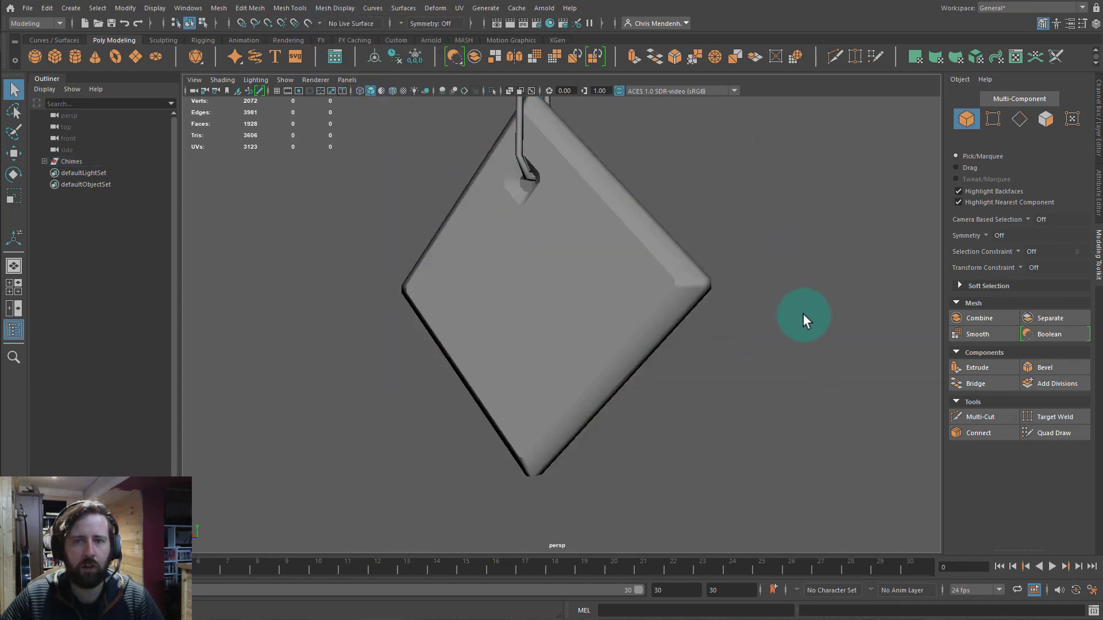
Harden the outer edge loops running around the plate's beveled rim as well
left_click_drag(739, 297, 818, 295, "alt")
right_click_drag(817, 296, 726, 312, "alt")
mouse_move(726, 312)
left_mouse_down("alt")
mouse_move(660, 300)
mouse_move(722, 314)
left_mouse_up("alt")
left_click(646, 298)
right_click_drag(587, 277, 580, 247)
double_click(596, 254)
mouse_move(718, 277)
left_mouse_down("alt")
mouse_move(731, 285)
mouse_move(596, 249)
mouse_move(673, 215)
mouse_move(635, 229)
left_mouse_up("alt")
double_click(557, 224, "shift")
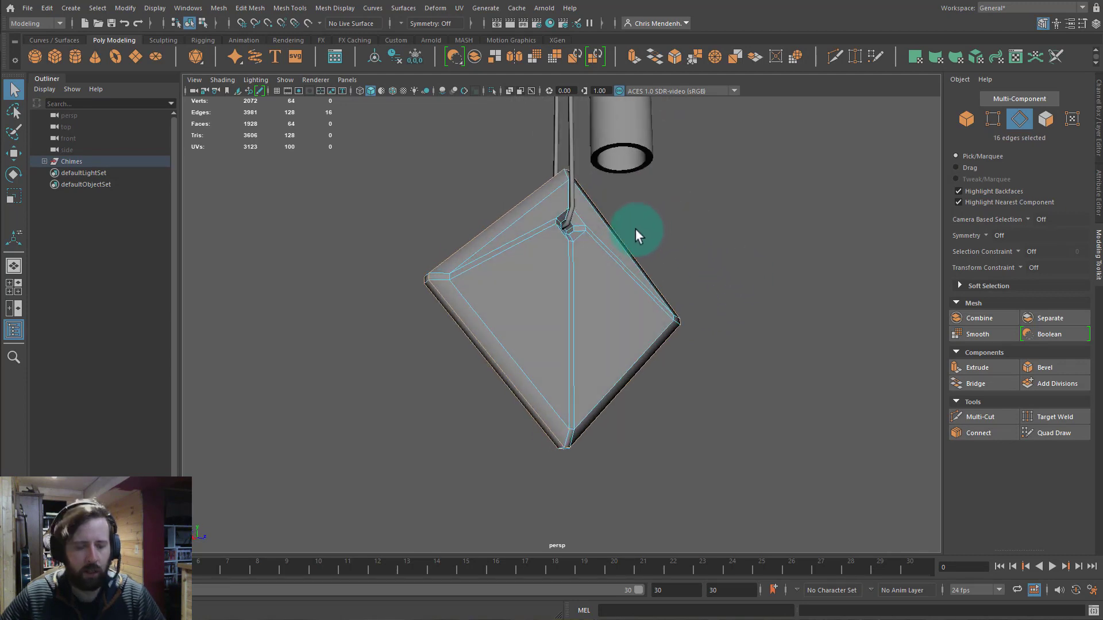
key("g")
right_click_drag(533, 321, 732, 203)
left_click(726, 310)
left_click_drag(607, 343, 808, 363, "alt")
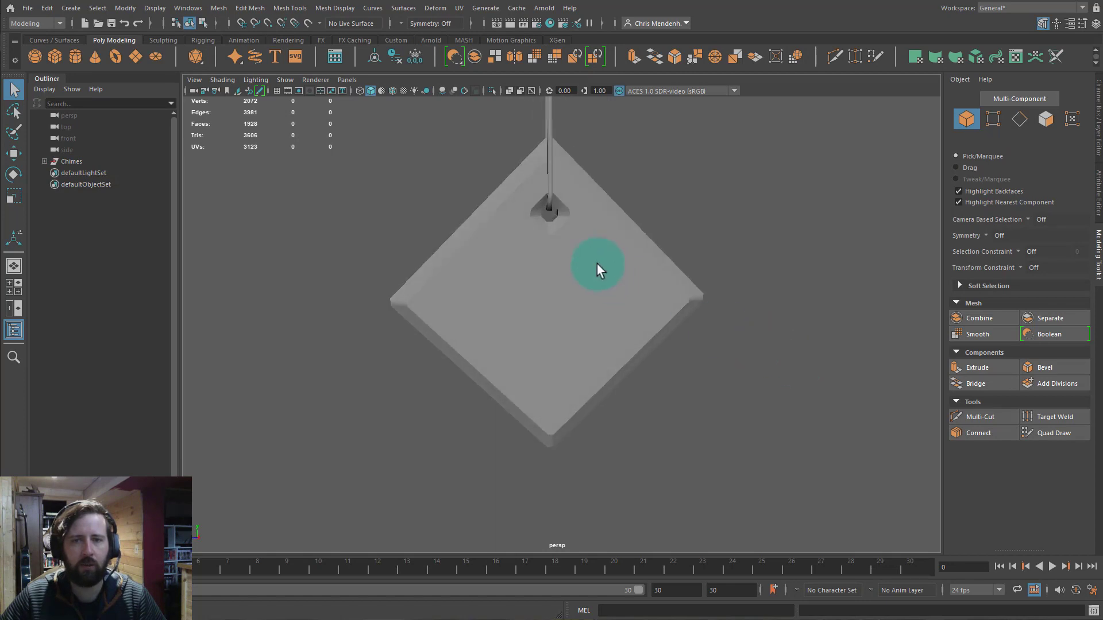
Select the bevel edges around the plate's string hole and soften them
middle_click_drag(598, 265, 581, 329, "alt")
right_click_drag(581, 329, 746, 319, "alt")
left_click(527, 172)
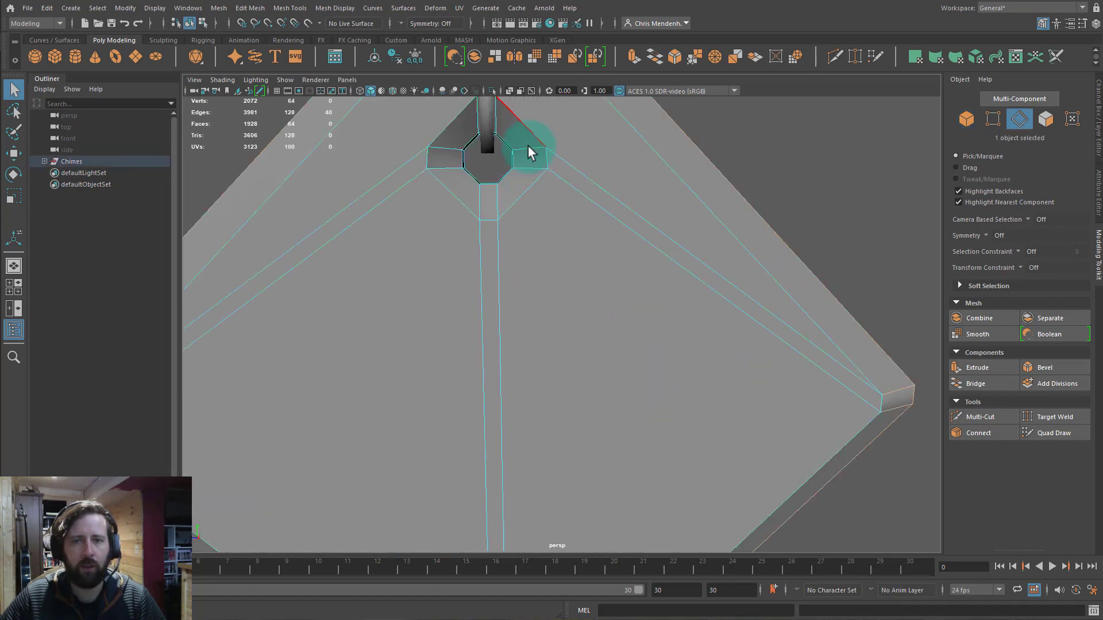
double_click(531, 166)
left_click_drag(490, 143, 489, 198, "alt")
double_click(590, 179, "shift")
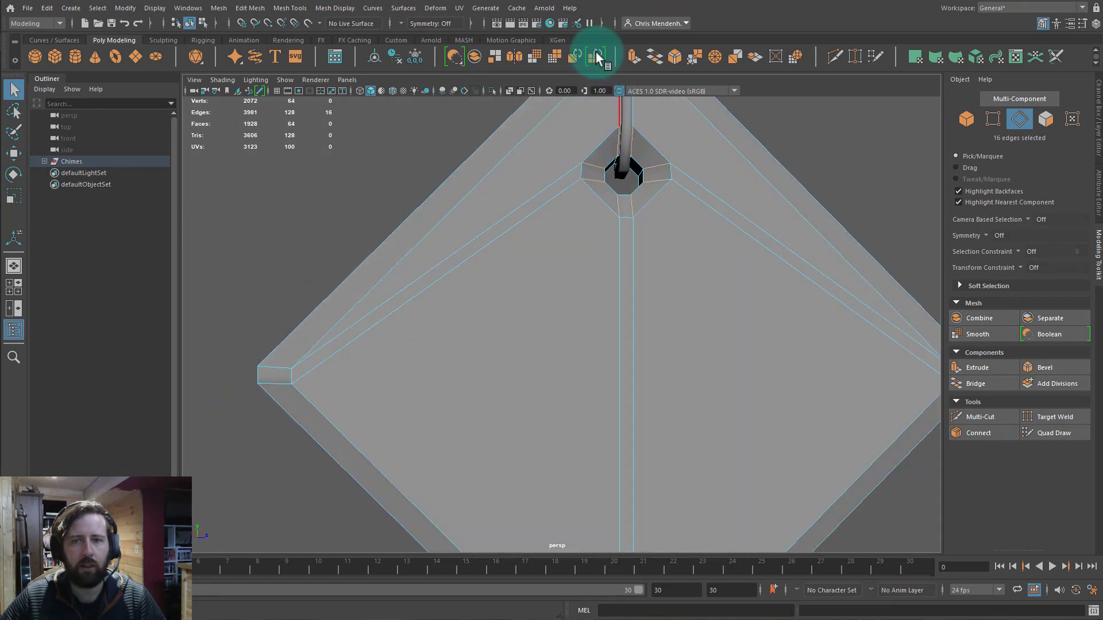
left_click(335, 8)
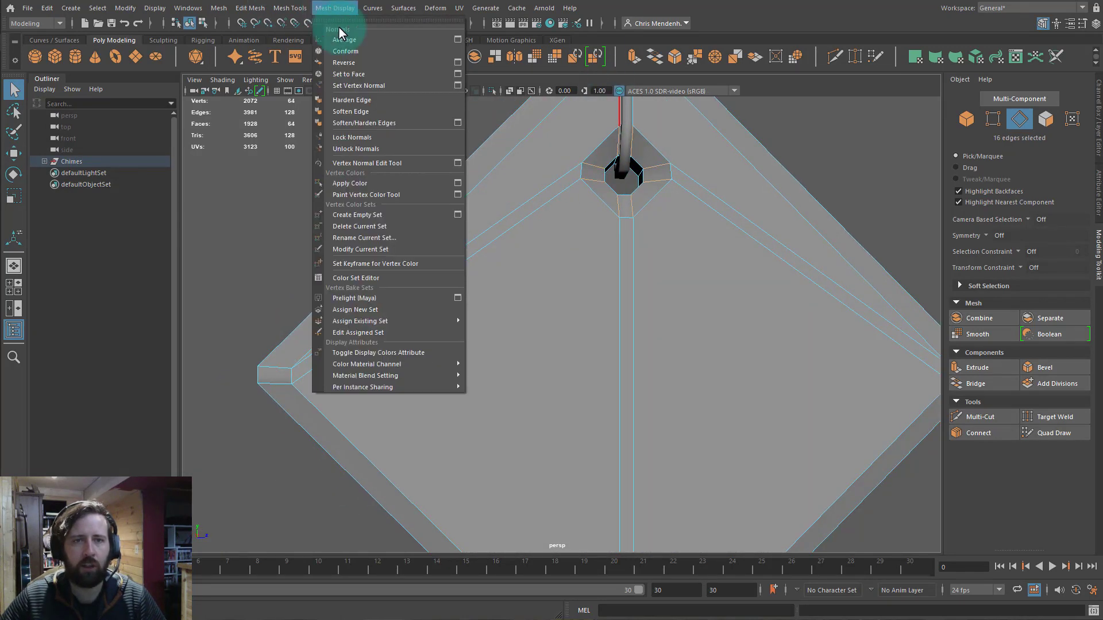
left_click(370, 111)
key("F8")
Examine the shading of the hanging plate, the tubes and the rest of the wind chime
scroll(546, 165, "down", 8)
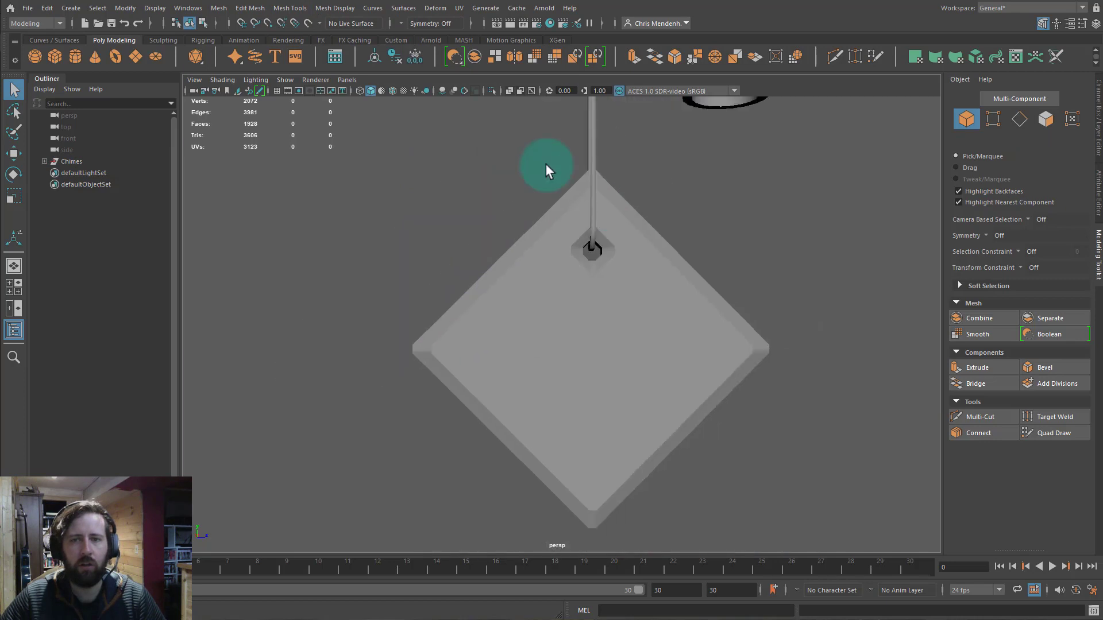
left_click_drag(591, 251, 678, 226, "alt")
middle_click_drag(644, 240, 651, 376, "alt")
mouse_move(652, 377)
left_mouse_down("alt")
mouse_move(623, 262)
mouse_move(621, 296)
mouse_move(661, 368)
left_mouse_up("alt")
middle_click_drag(649, 350, 621, 414, "alt")
middle_click_drag(581, 288, 612, 511, "alt")
middle_click_drag(575, 288, 594, 505, "alt")
middle_click_drag(614, 413, 566, 286, "alt")
left_click_drag(566, 292, 640, 253, "alt")
right_click_drag(640, 253, 180, 222, "alt")
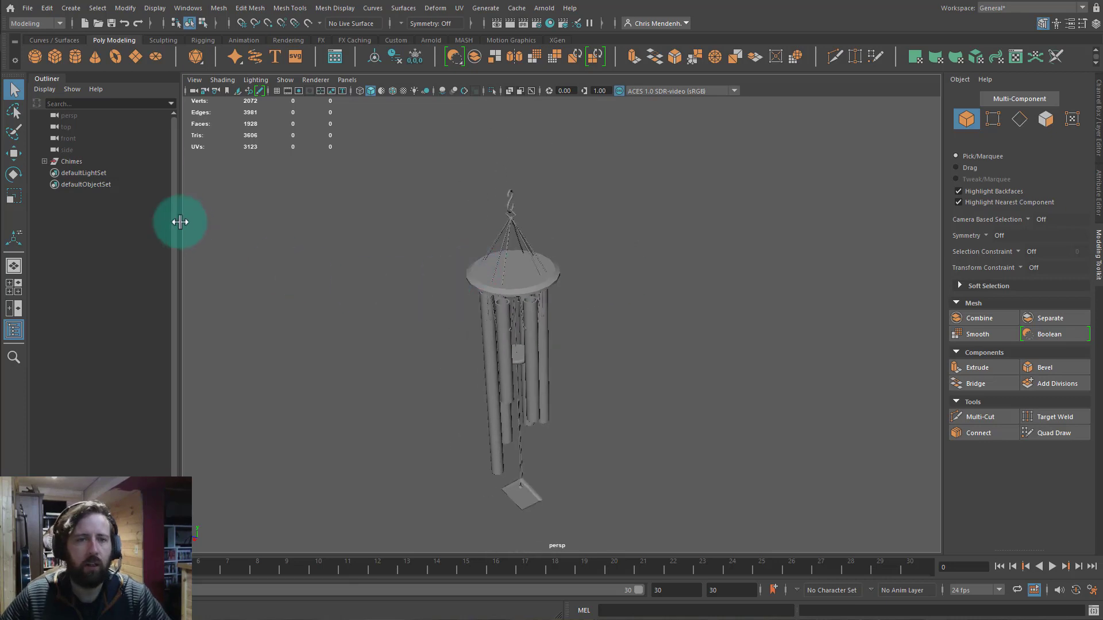
Export the selected Chimes mesh as FBX, overwriting the existing Chimes.fbx in the Chimes folder
left_click(72, 162)
left_click(27, 7)
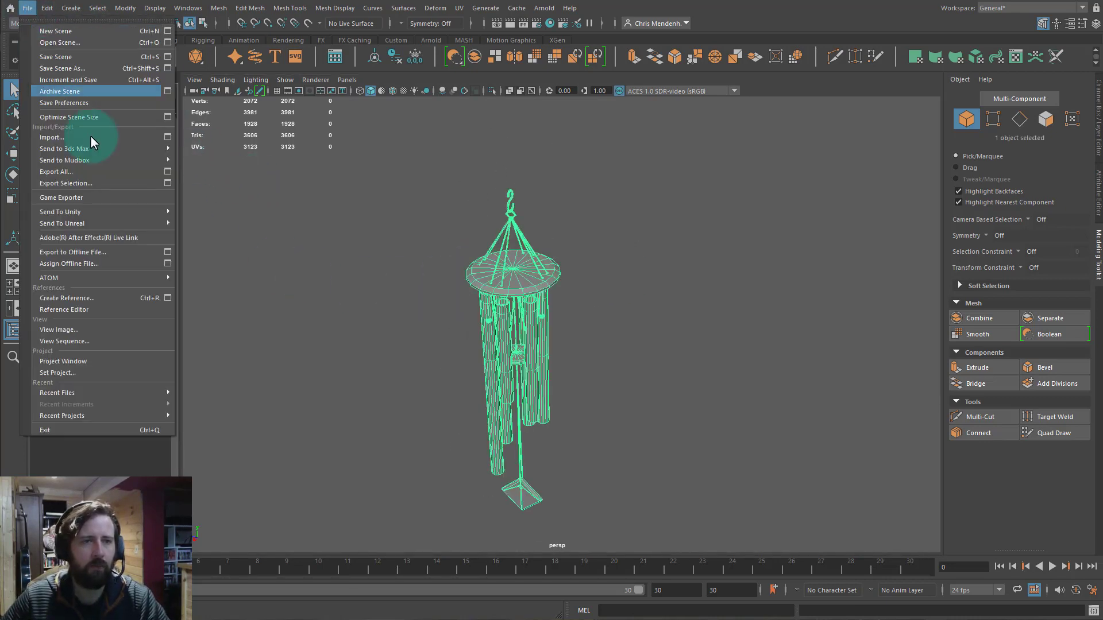
left_click(81, 181)
left_click(600, 117)
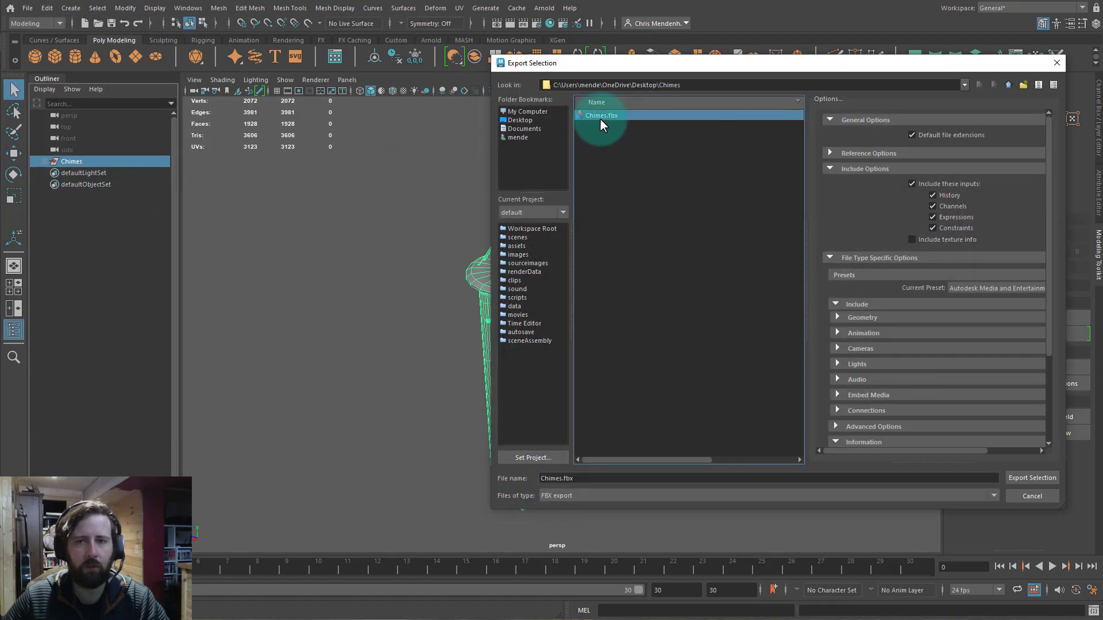
left_click(1021, 477)
left_click(752, 303)
Switch to Substance 3D Painter and create a new project from Chimes.fbx, choosing a document resolution and discarding the open project's changes
left_click(976, 123)
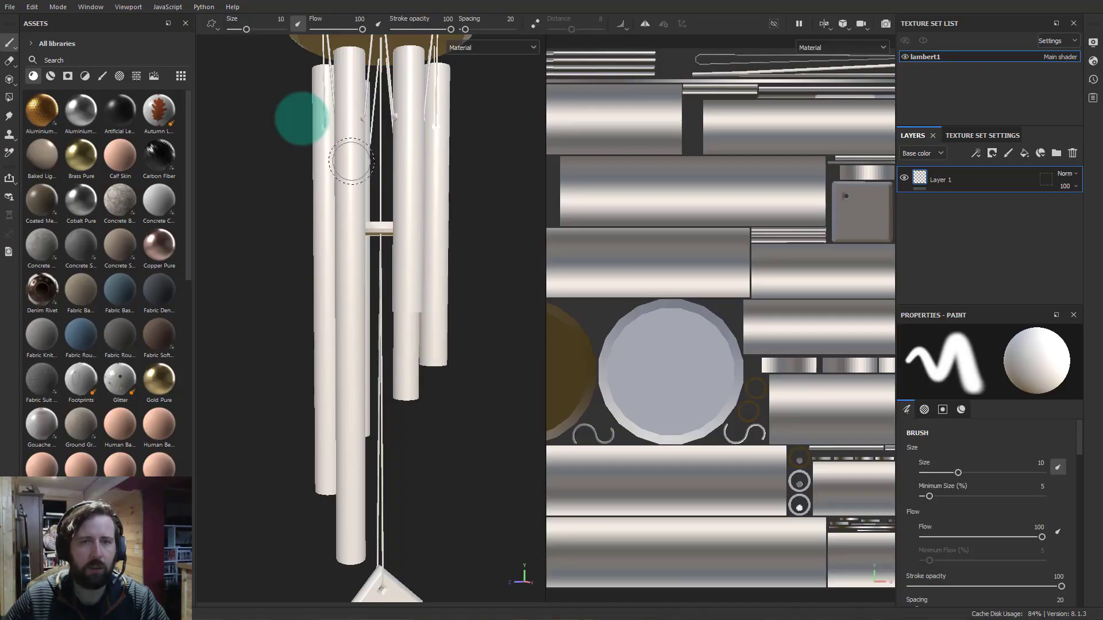
left_click(10, 7)
left_click(37, 24)
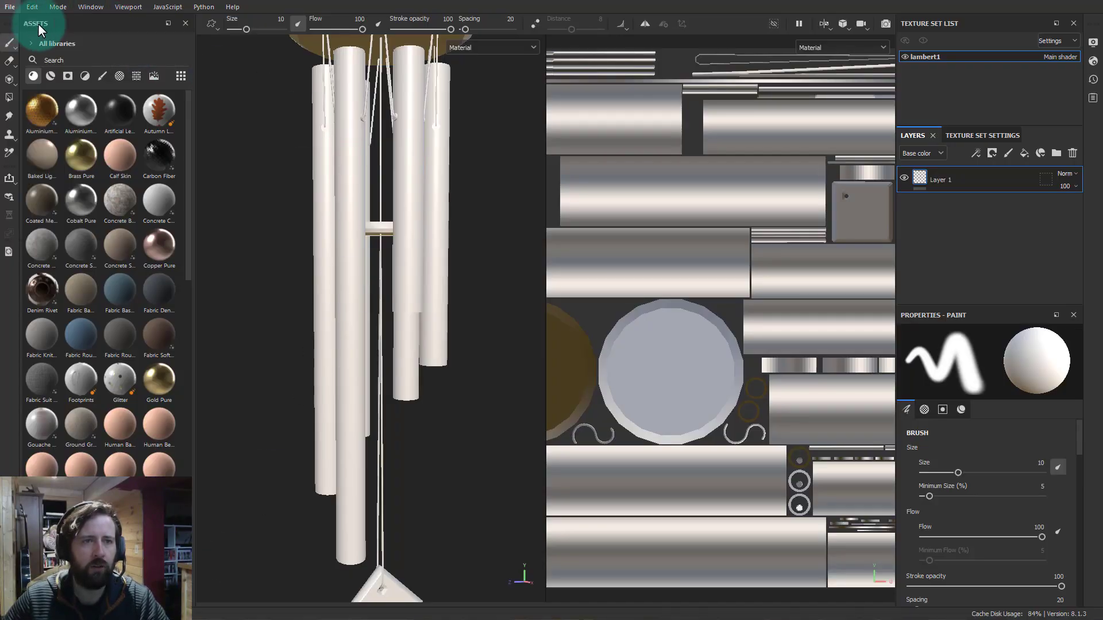
left_click(665, 180)
left_click(526, 229)
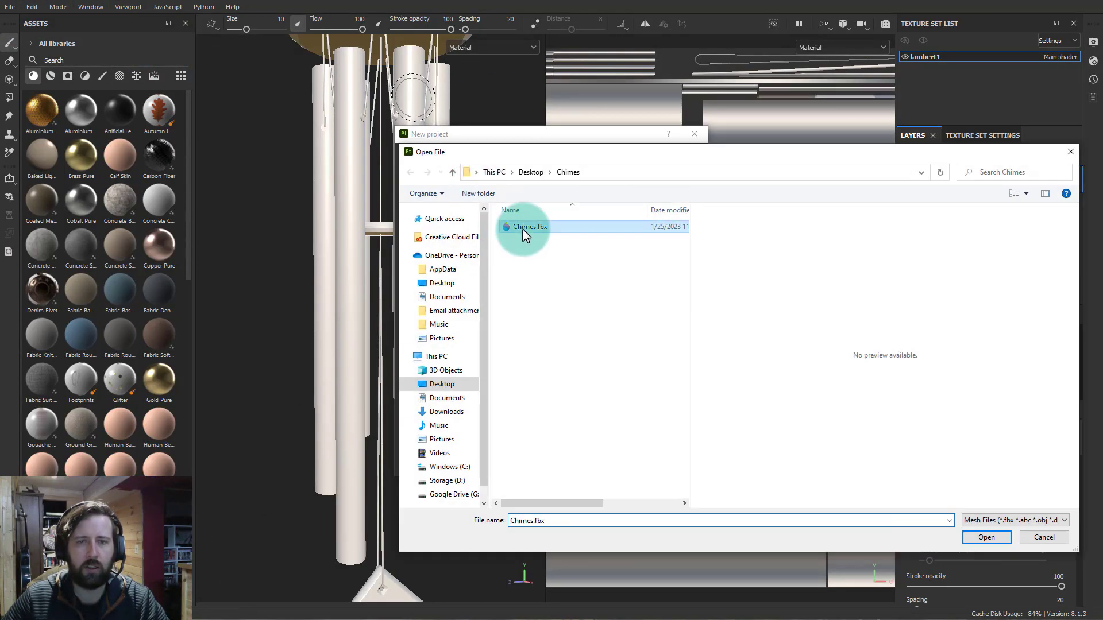
left_click(961, 543)
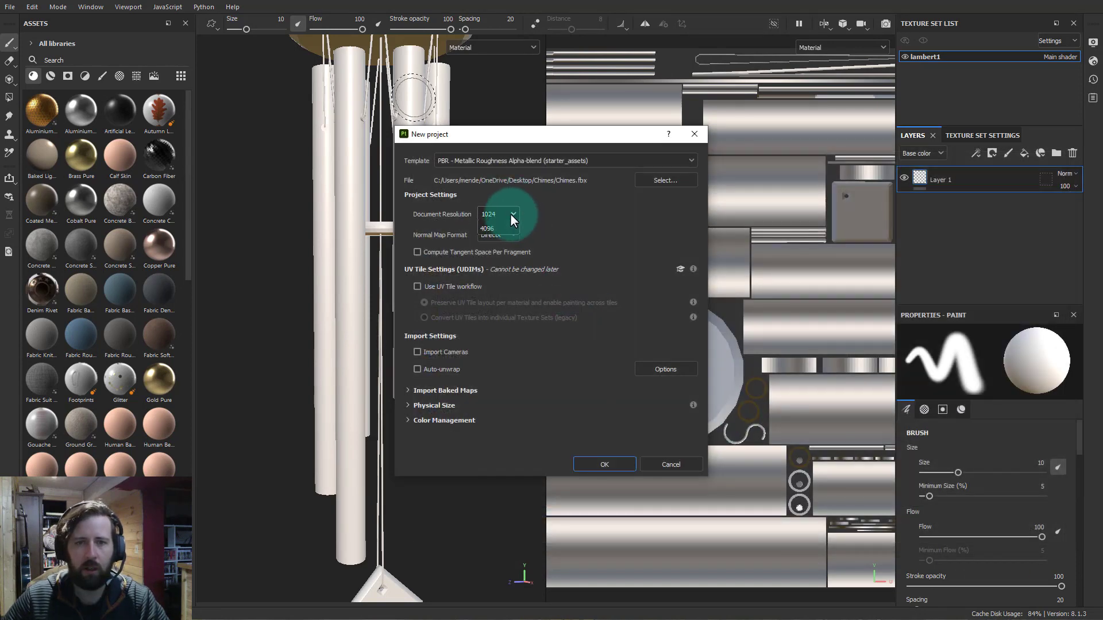
left_click(501, 273)
left_click(607, 464)
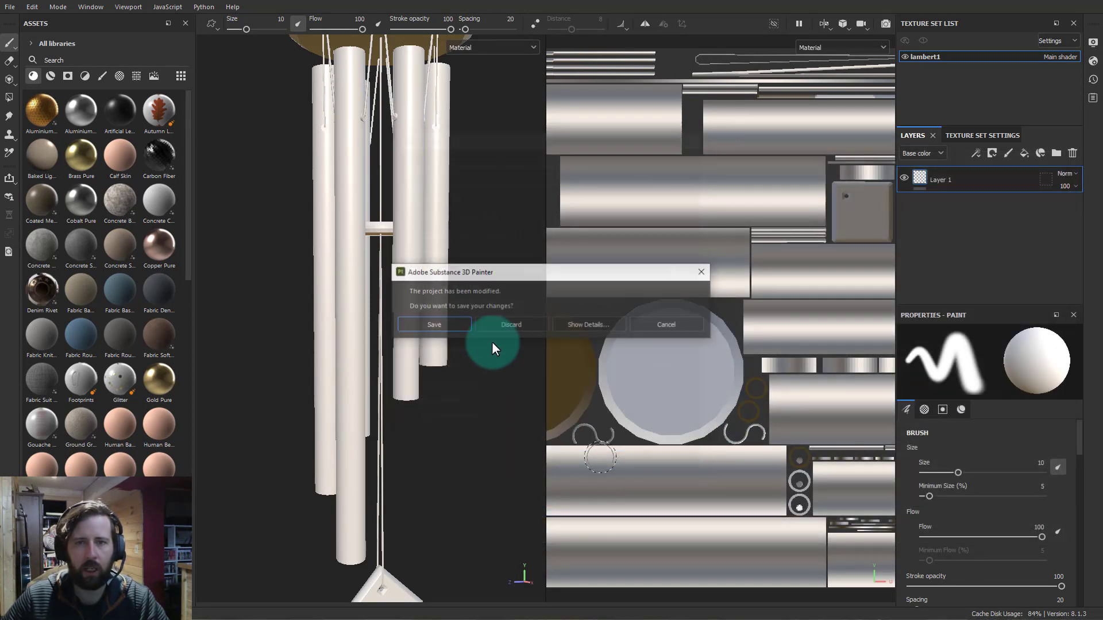
left_click(508, 325)
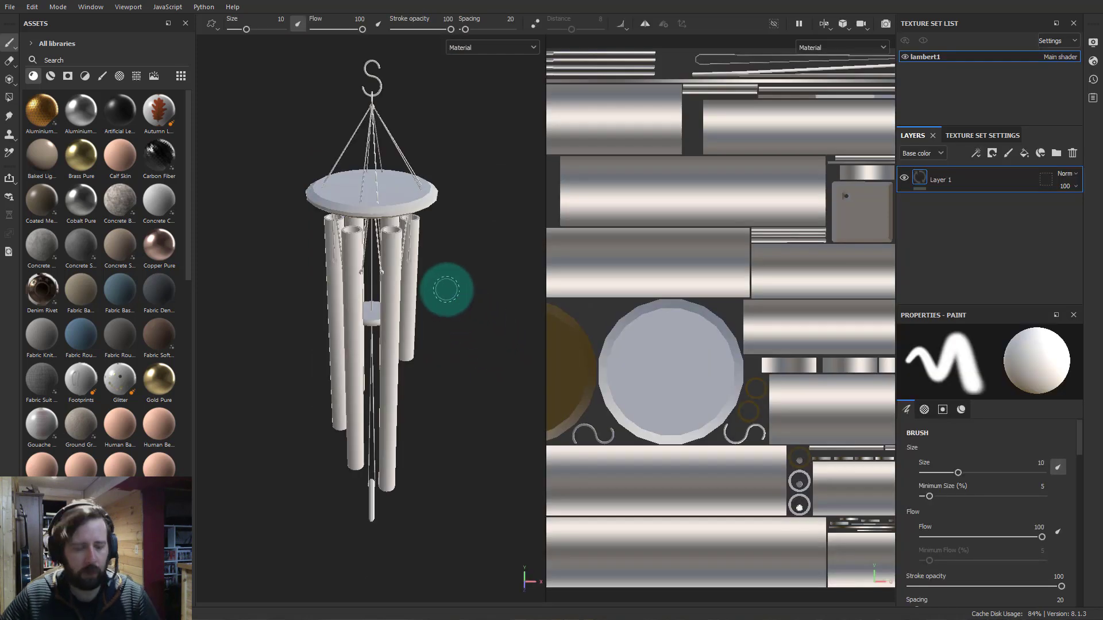
Examine the imported wind chime's shading on the tubes and hanging plate, along with its full UV layout
left_click_drag(449, 296, 345, 211, "alt")
scroll(309, 266, "up", 3)
left_click_drag(425, 323, 396, 258, "alt")
middle_click_drag(396, 258, 403, 178, "alt")
left_click_drag(440, 412, 432, 454, "alt")
middle_click_drag(431, 454, 425, 515, "alt")
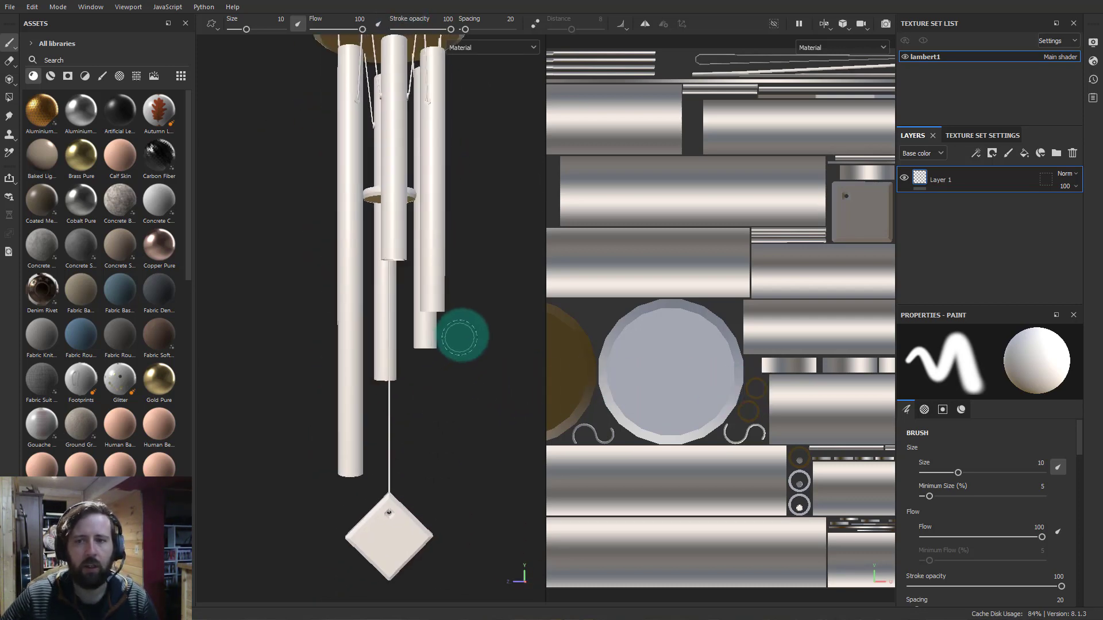
right_click_drag(460, 335, 363, 315, "alt")
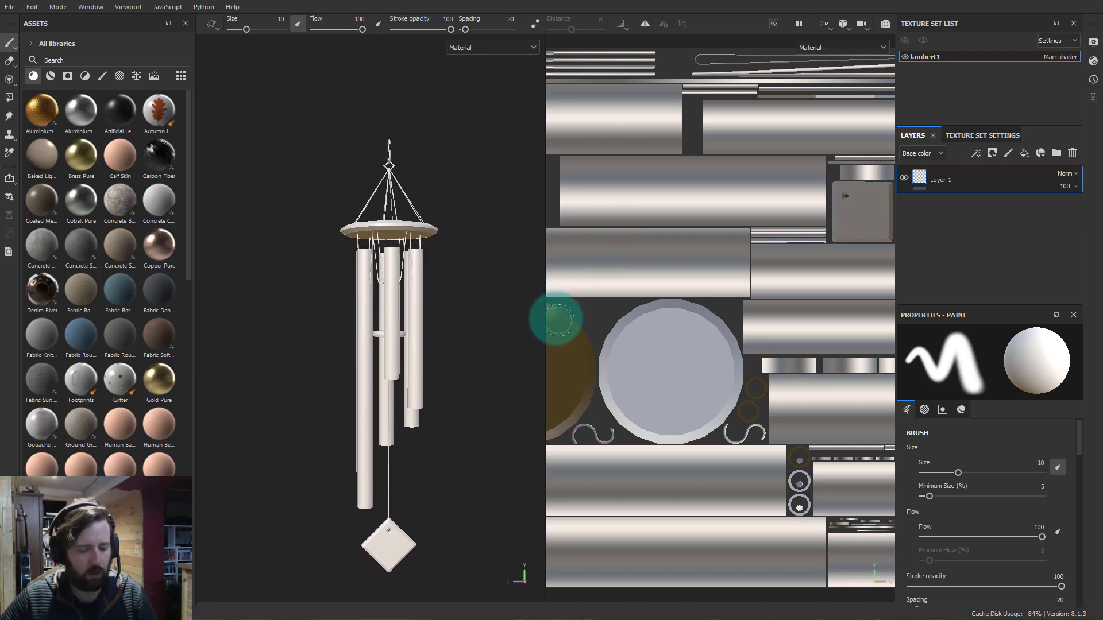
scroll(711, 310, "down", 4)
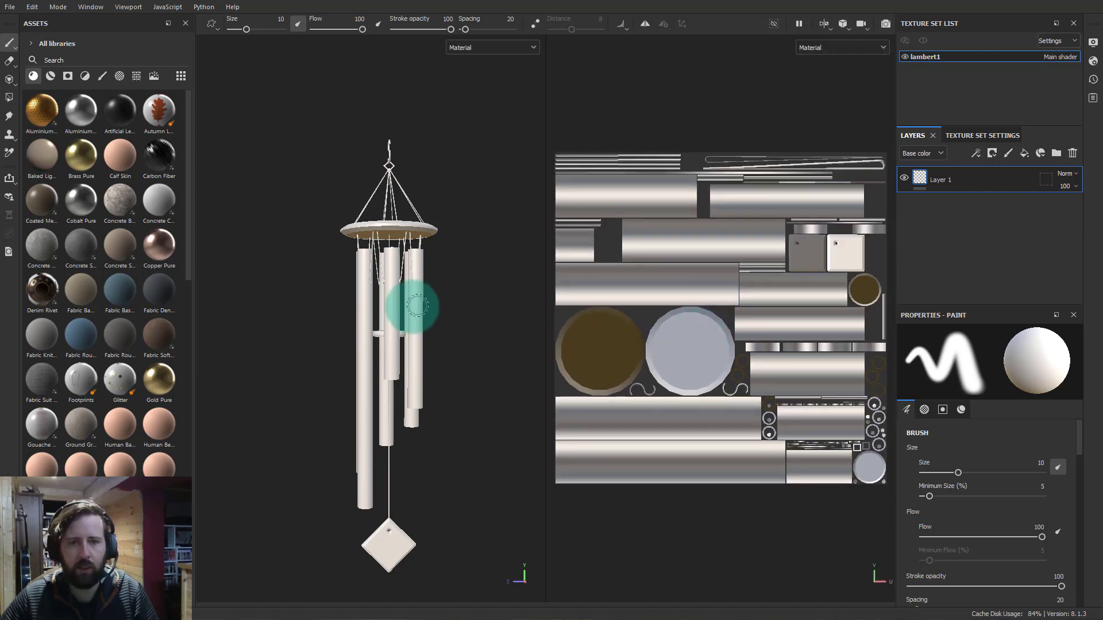
key("f")
mouse_move(386, 352)
left_mouse_down("alt")
mouse_move(278, 320)
mouse_move(387, 316)
mouse_move(419, 328)
mouse_move(402, 330)
left_mouse_up("alt")
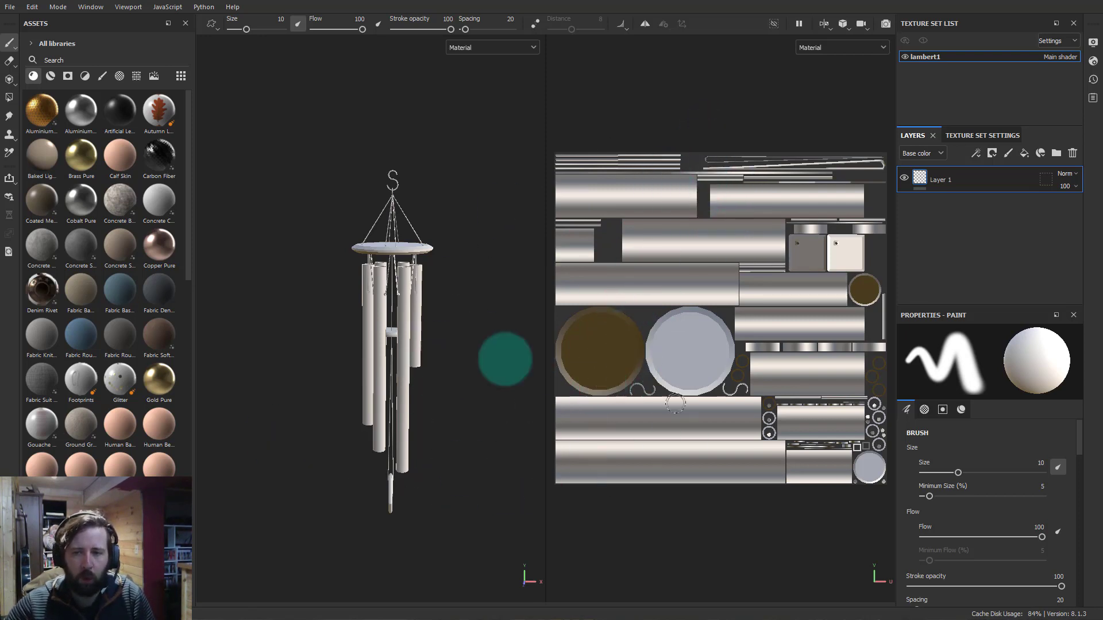
Set up mesh map baking with a 2048 output size, the ID map excluded and the low poly mesh used as high poly
left_click(970, 135)
scroll(999, 221, "down", 5)
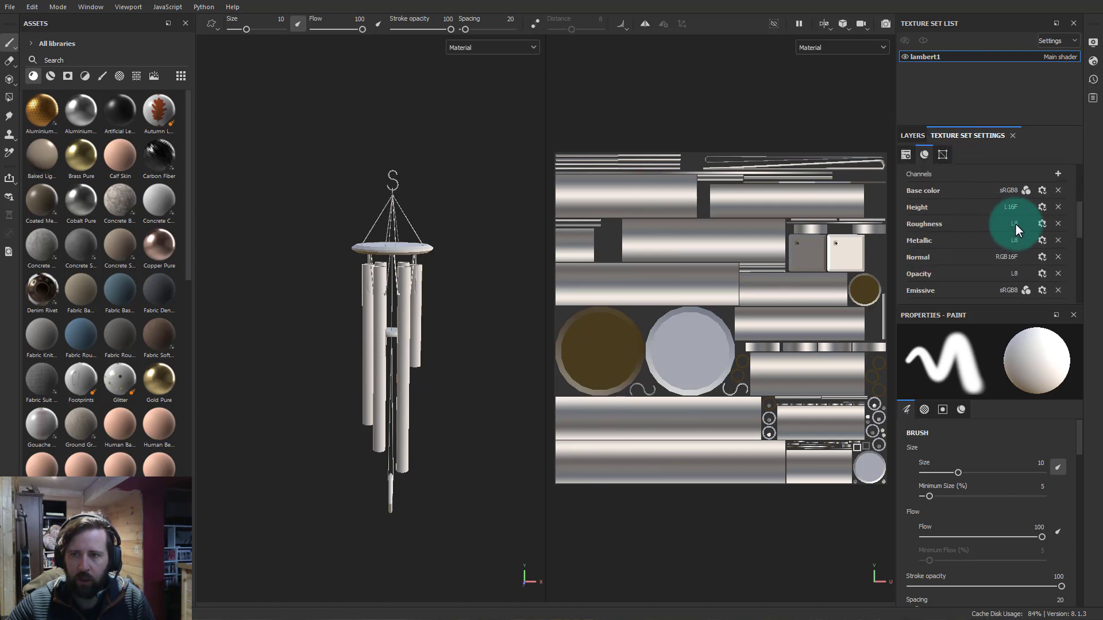
scroll(1017, 229, "down", 3)
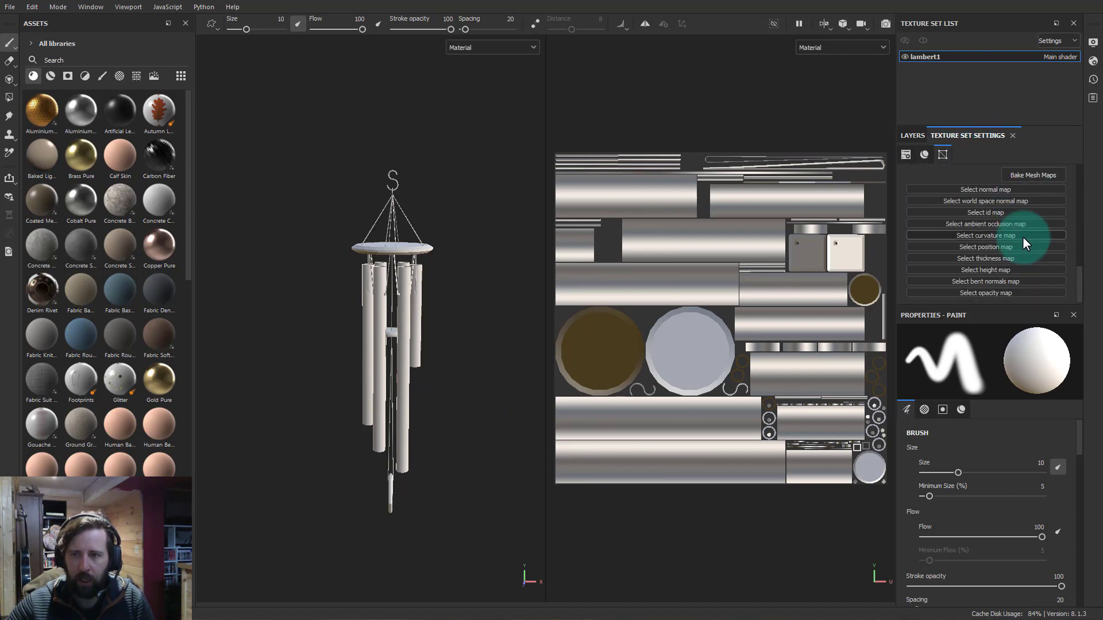
left_click(1026, 175)
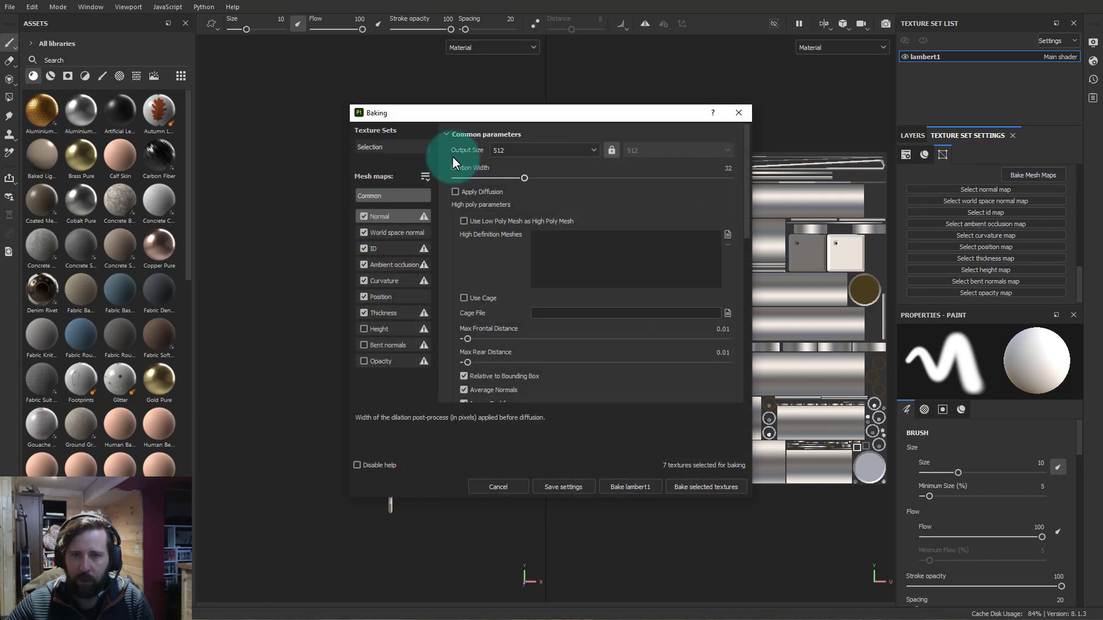
left_click(518, 154)
left_click(525, 233)
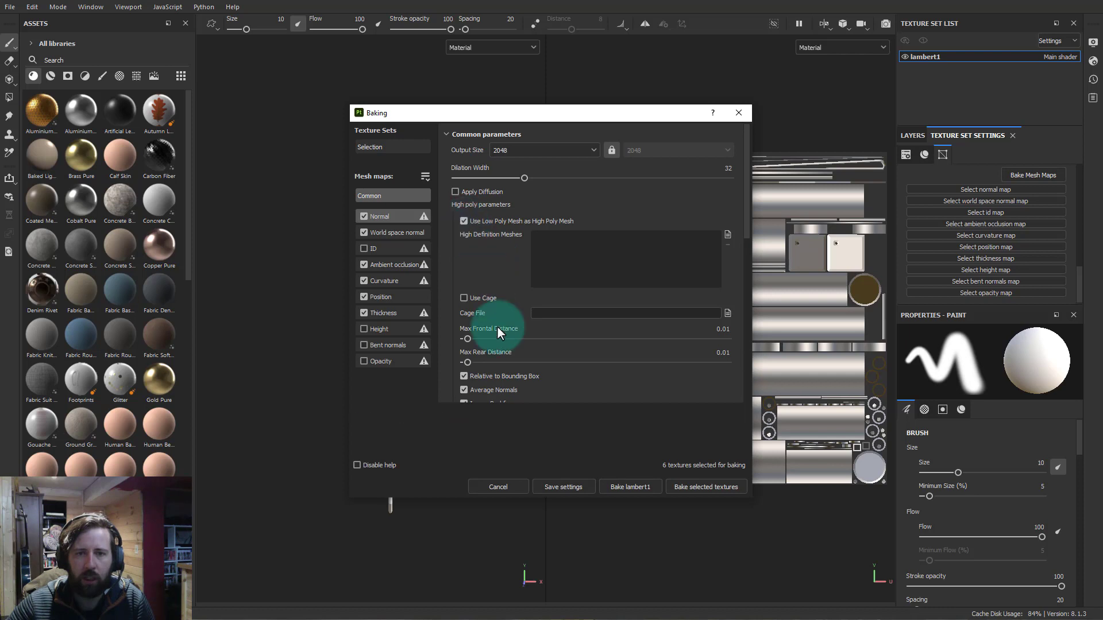
Set the baking antialiasing to Subsampling 4x4 and bake the mesh maps for lambert1
scroll(525, 310, "down", 3)
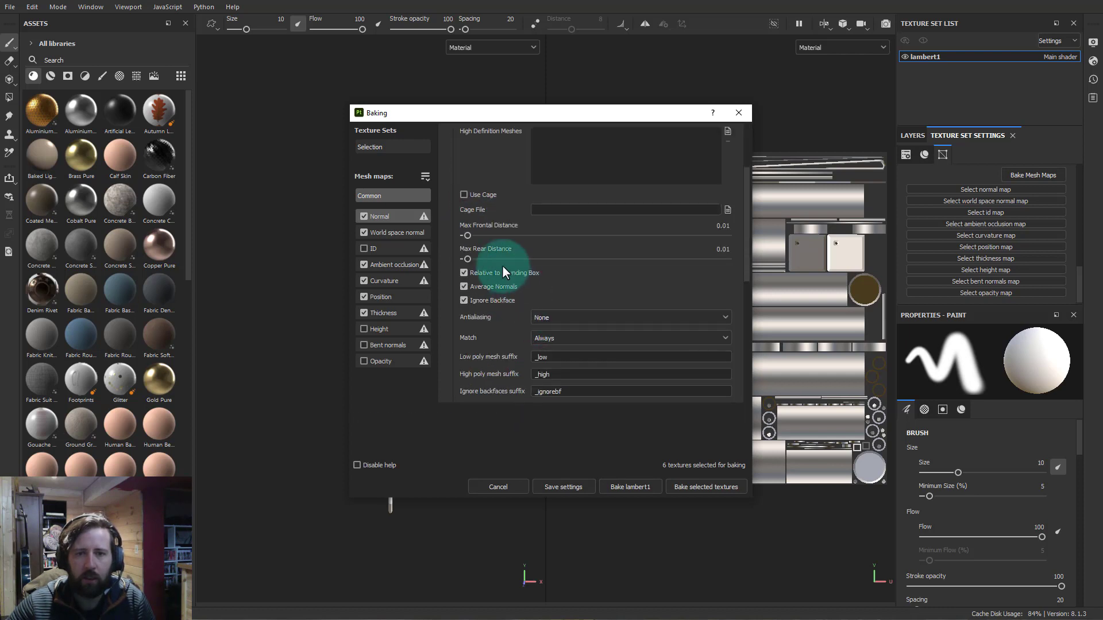
left_click(555, 317)
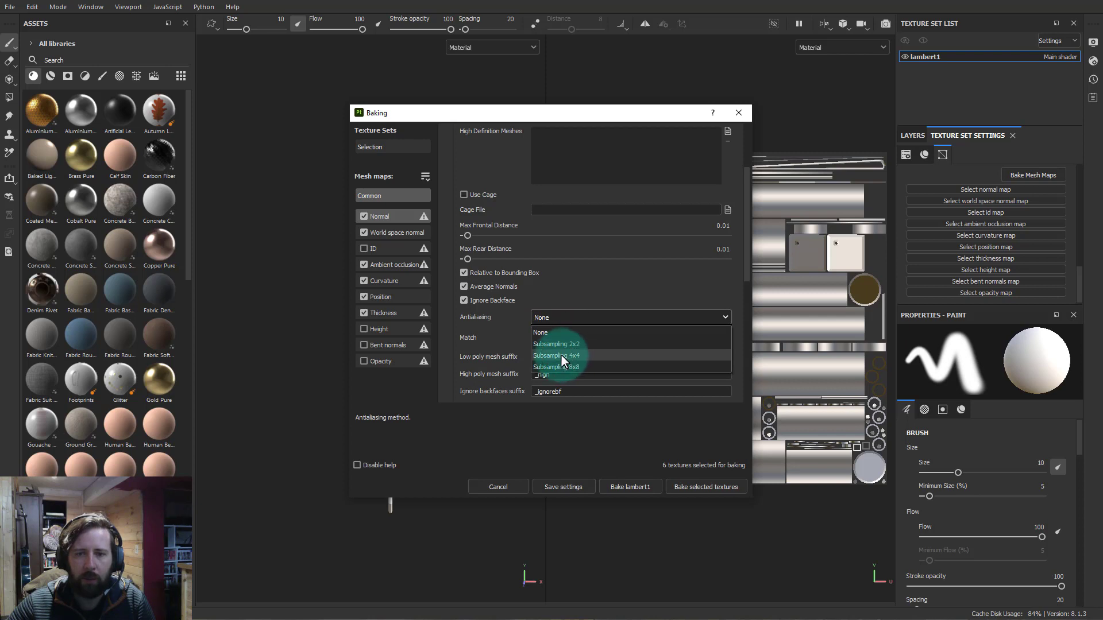
left_click(561, 355)
left_click(563, 318)
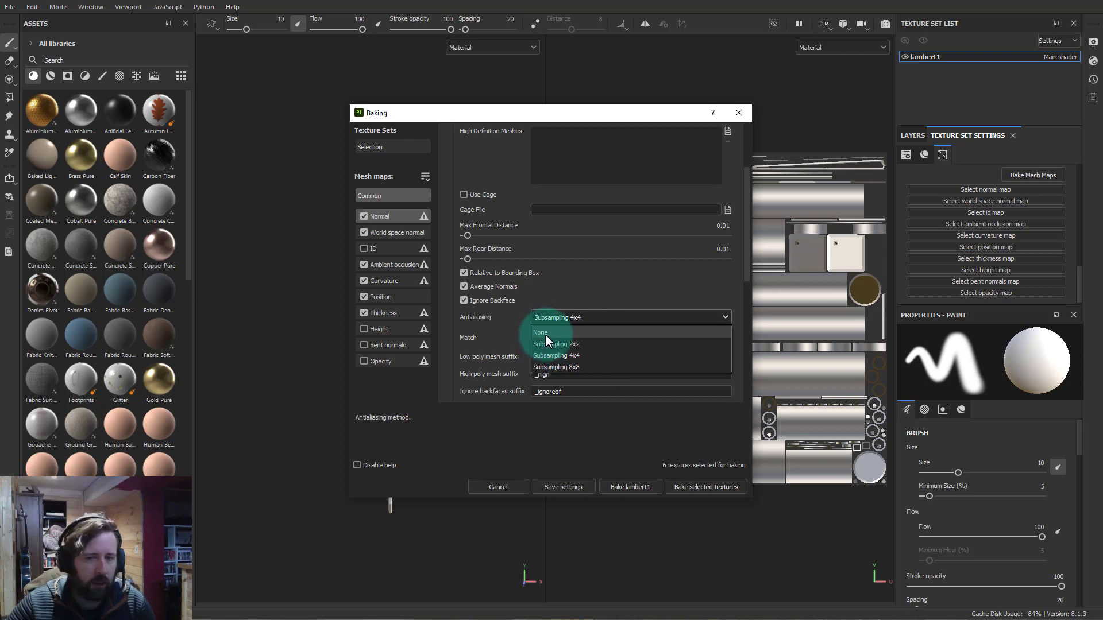
left_click(569, 354)
scroll(510, 339, "down", 3)
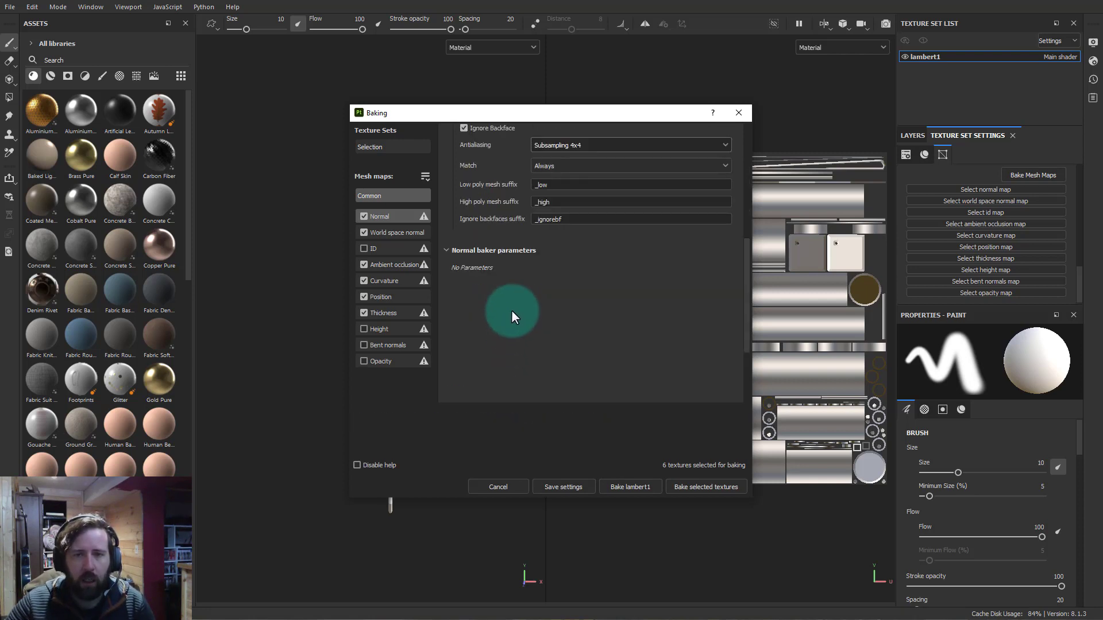
scroll(506, 323, "up", 3)
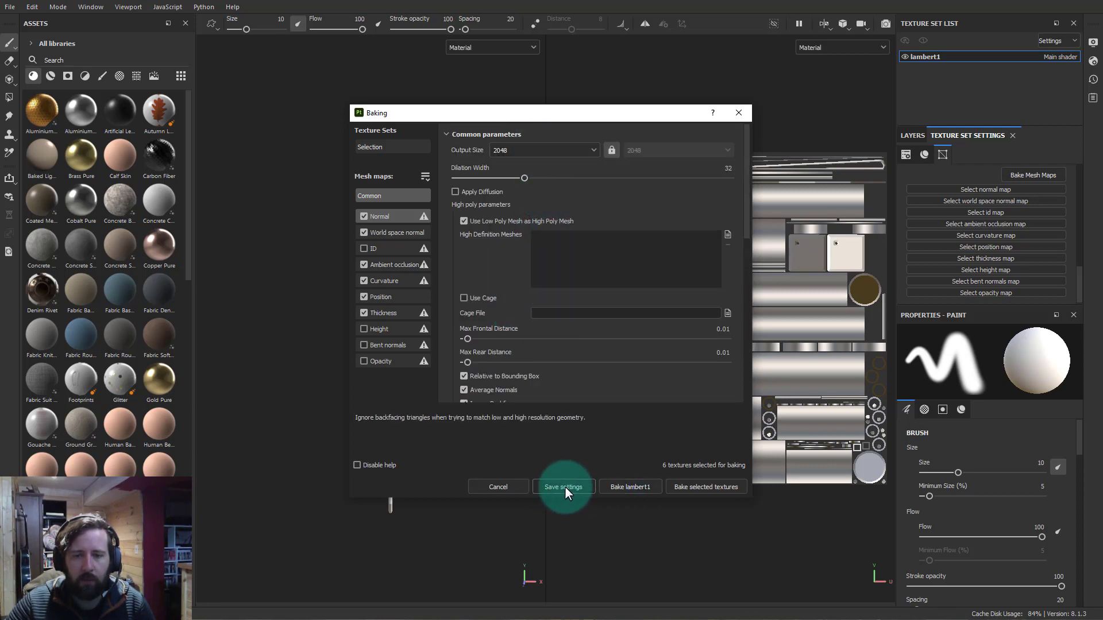
left_click(629, 486)
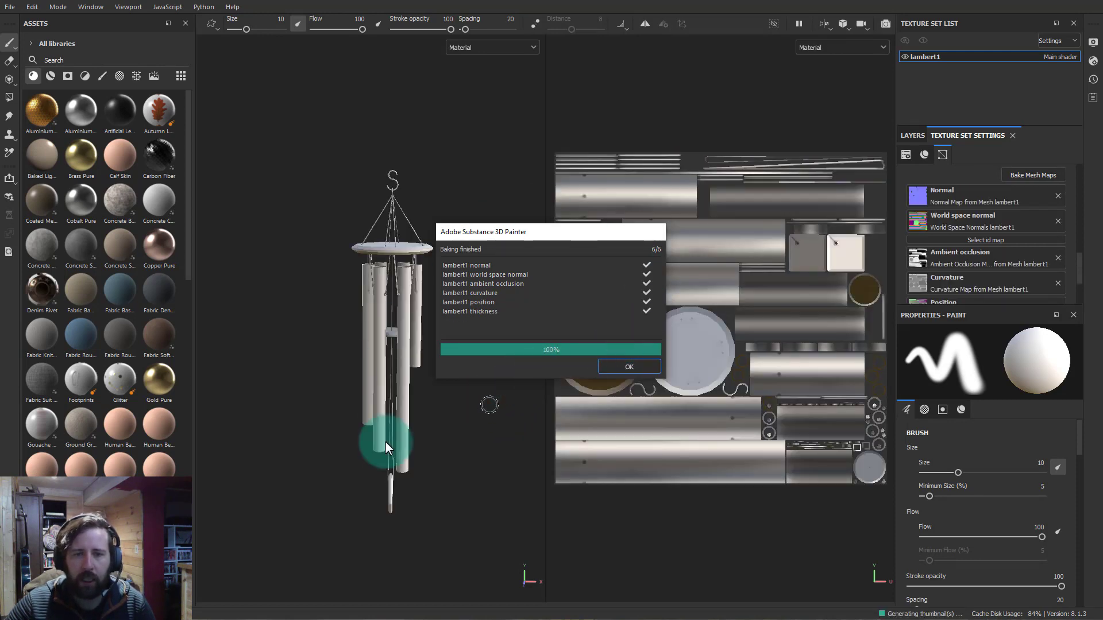
left_click(627, 368)
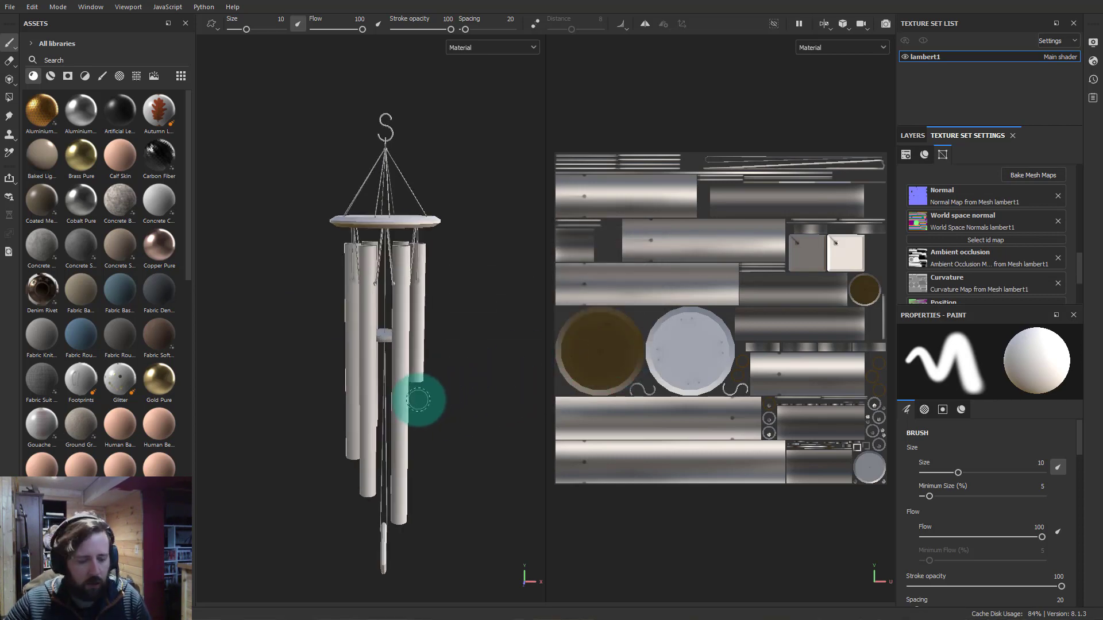
Add a fill layer above Layer 1 and name it CurvatureOverlay
scroll(421, 397, "up", 5)
mouse_move(463, 402)
left_mouse_down("alt")
mouse_move(266, 389)
mouse_move(406, 389)
mouse_move(411, 407)
mouse_move(414, 212)
mouse_move(386, 413)
mouse_move(473, 347)
mouse_move(567, 426)
mouse_move(593, 510)
mouse_move(642, 583)
mouse_move(612, 617)
mouse_move(528, 617)
mouse_move(327, 576)
mouse_move(414, 387)
mouse_move(410, 454)
mouse_move(394, 247)
mouse_move(435, 319)
mouse_move(583, 379)
mouse_move(601, 374)
mouse_move(327, 389)
mouse_move(359, 462)
mouse_move(414, 298)
mouse_move(328, 359)
mouse_move(440, 377)
left_mouse_up("alt")
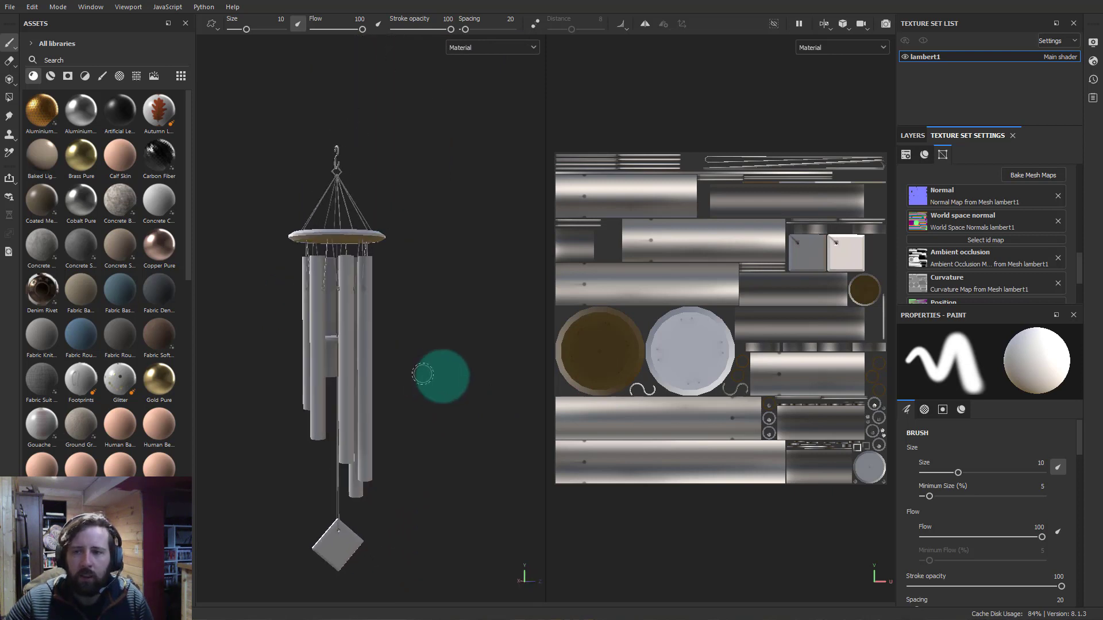
left_click(912, 136)
left_click(987, 232)
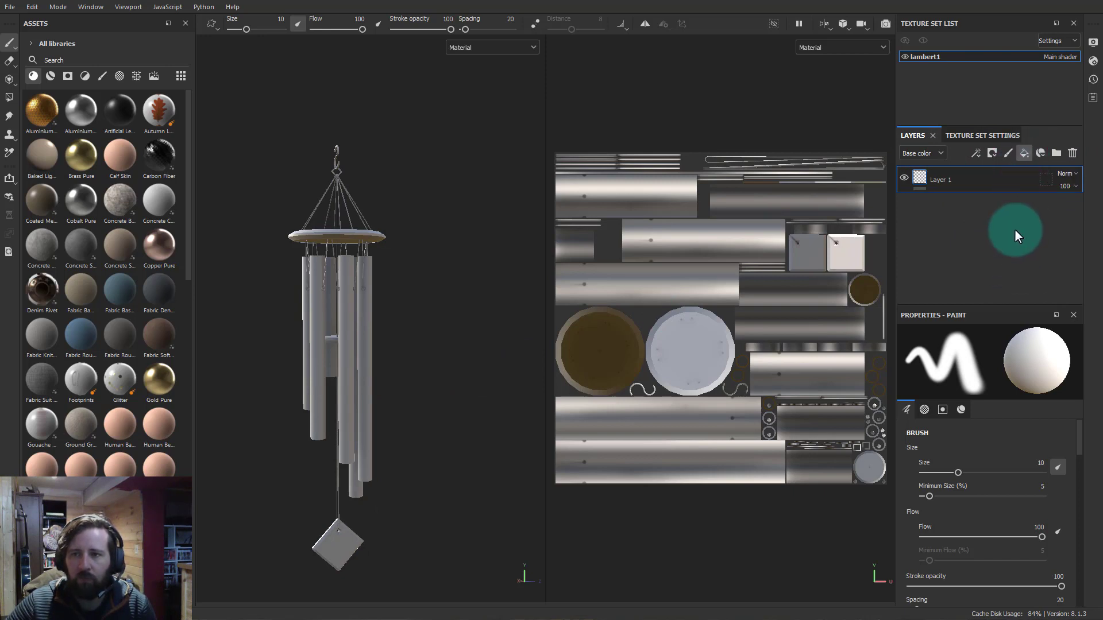
left_click(1024, 152)
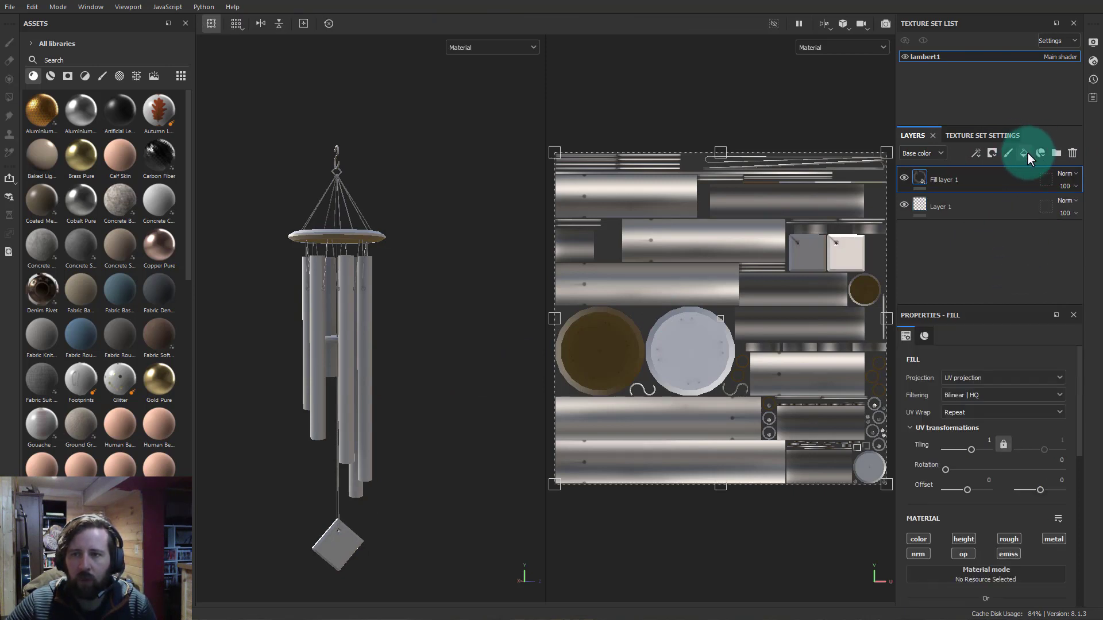
double_click(949, 178)
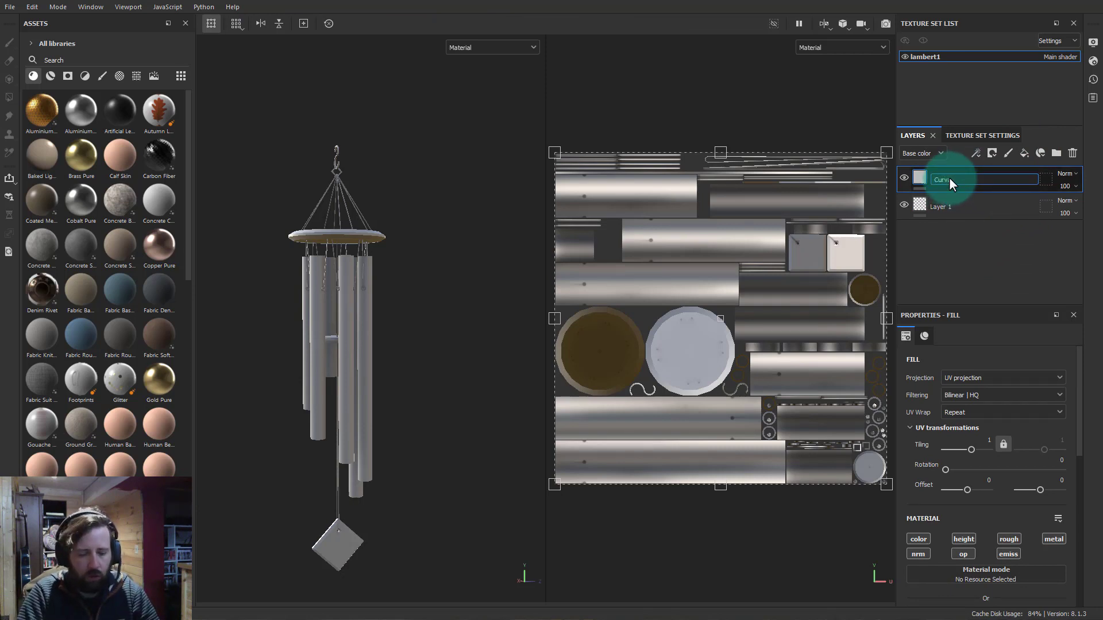
type("CurvatureOverl")
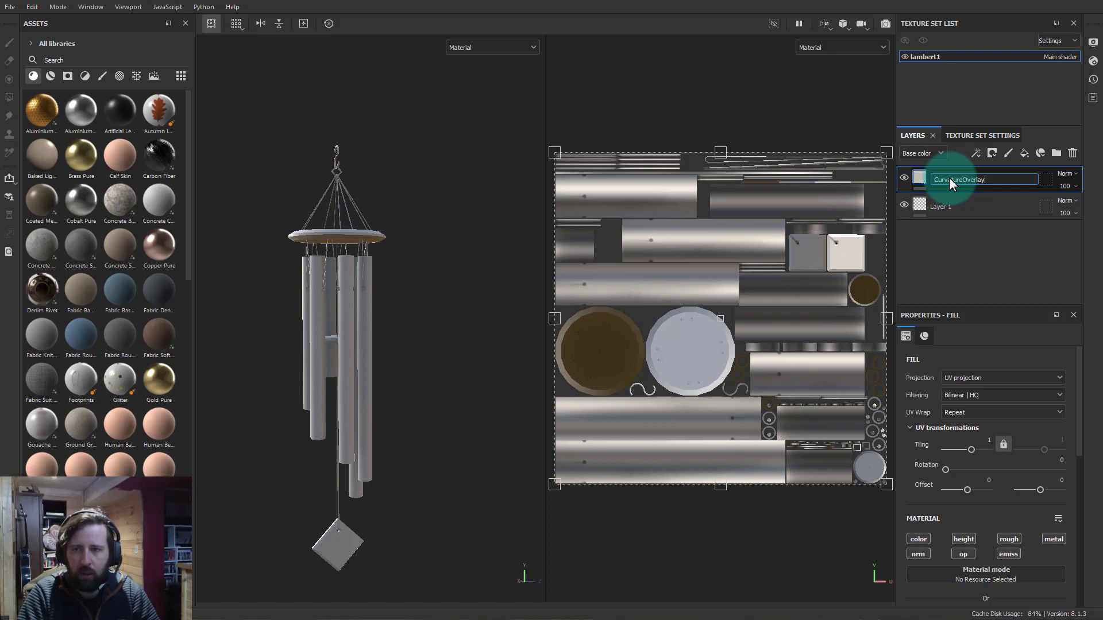
type("ay")
key("Return")
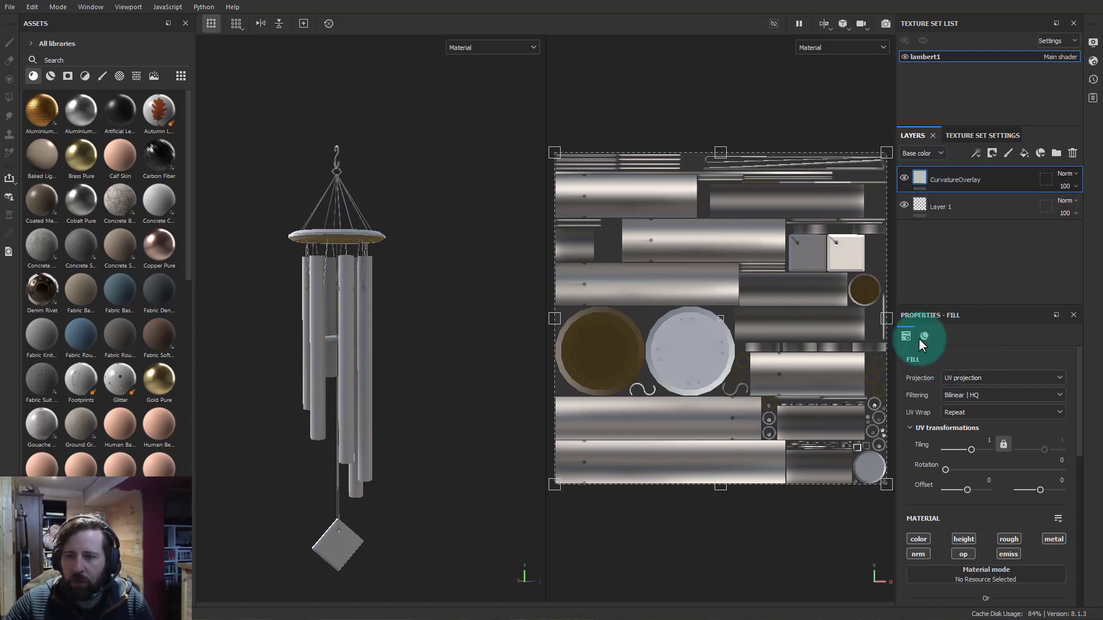
Review the layer stack and examine the baked shading of the wind chime's disc, tubes and hanging plate from several angles
left_click(976, 210)
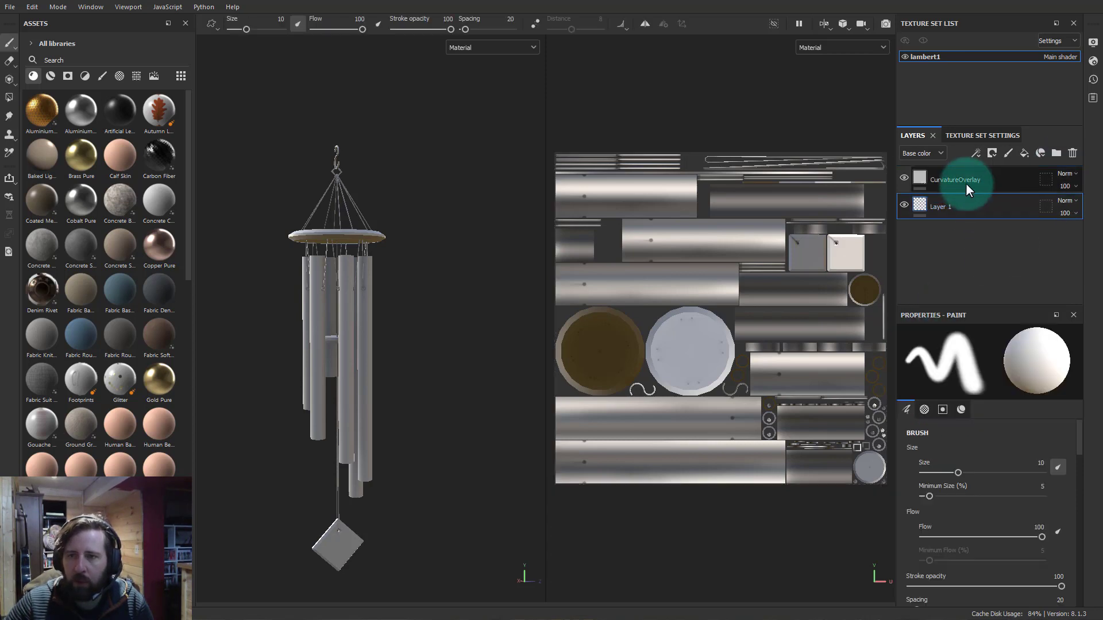
left_click(965, 181)
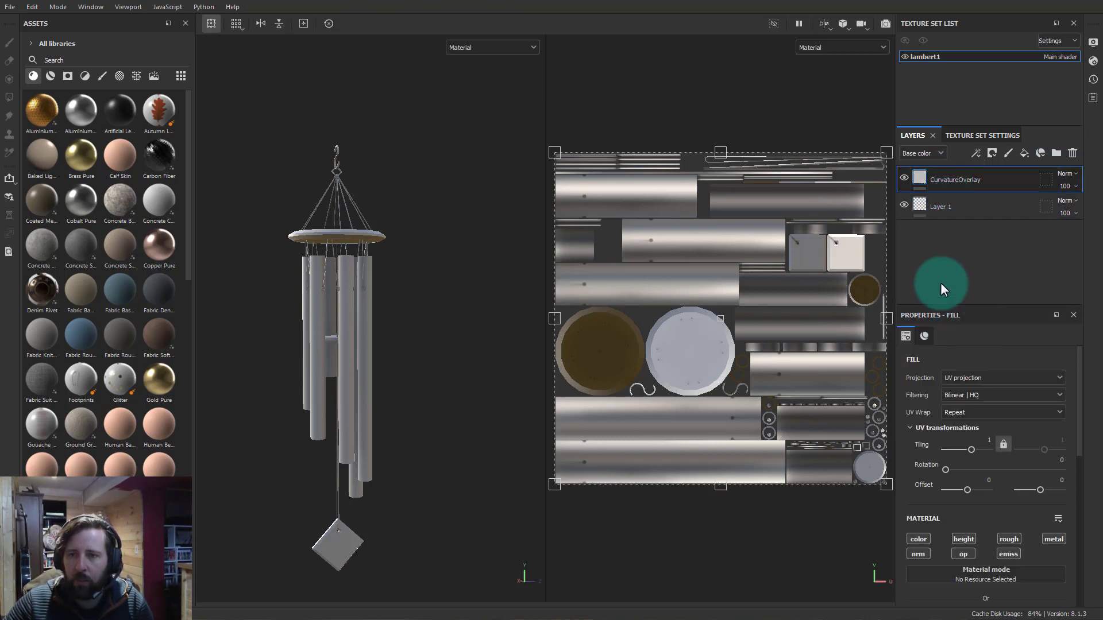
scroll(983, 438, "down", 2)
scroll(983, 438, "up", 2)
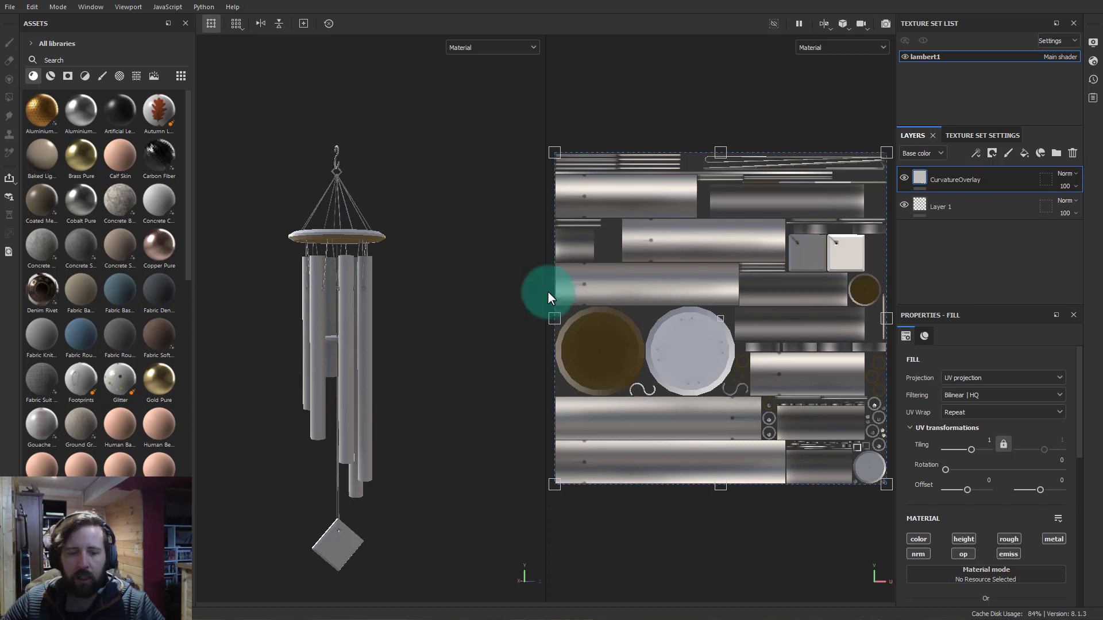
left_click_drag(329, 336, 333, 374, "alt")
right_click_drag(350, 349, 478, 354, "alt")
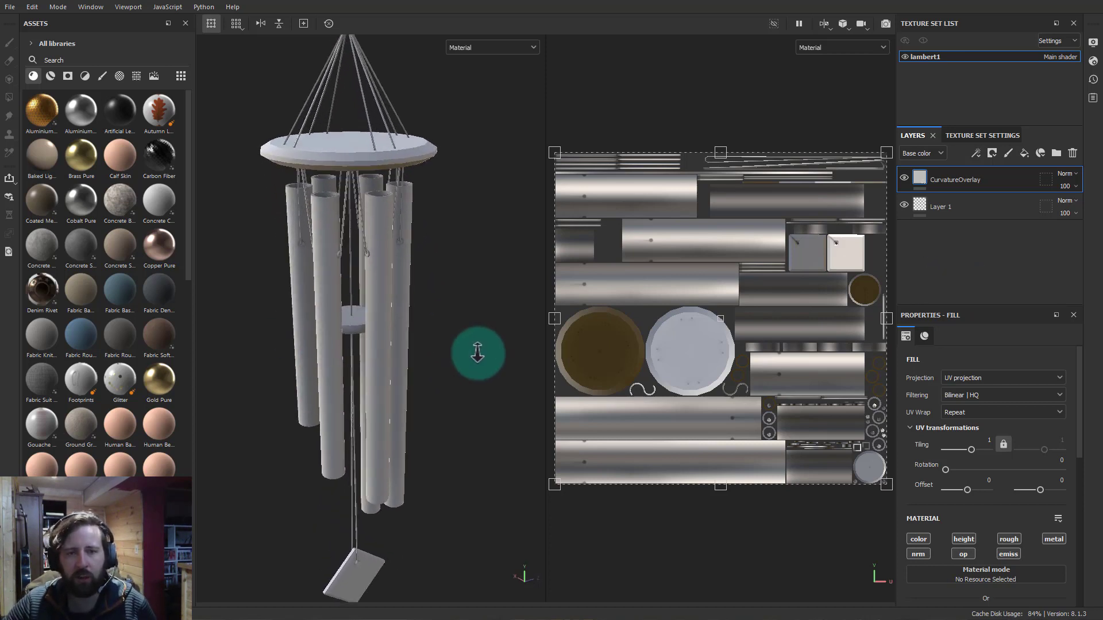
left_click_drag(402, 373, 386, 308, "alt")
right_click_drag(386, 308, 344, 319, "alt")
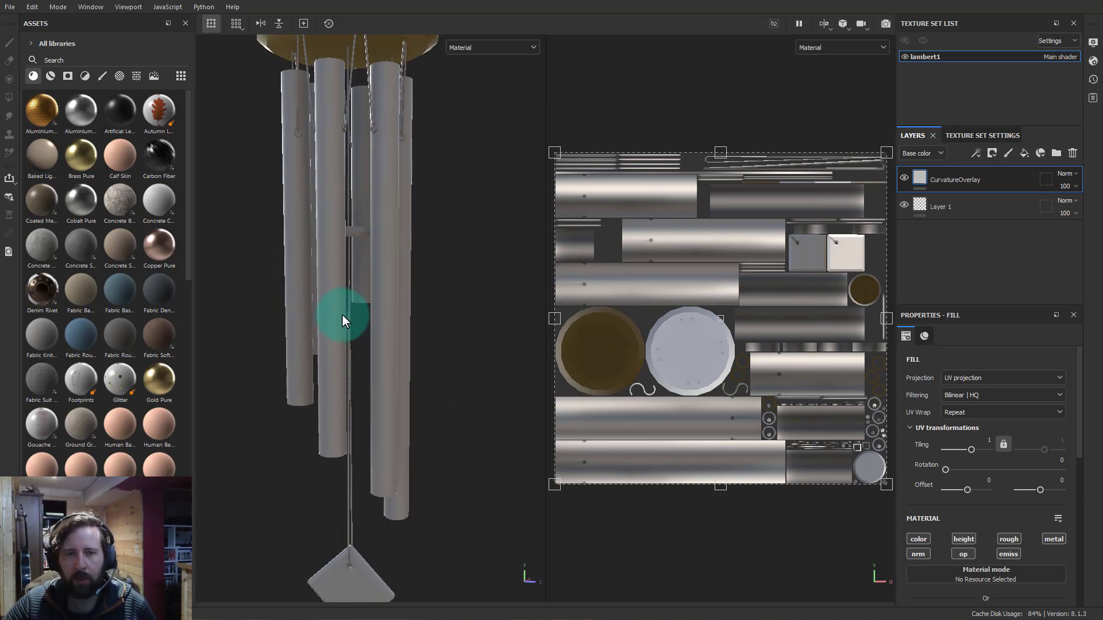
left_click_drag(343, 319, 414, 313, "alt")
middle_click_drag(363, 262, 381, 317, "alt")
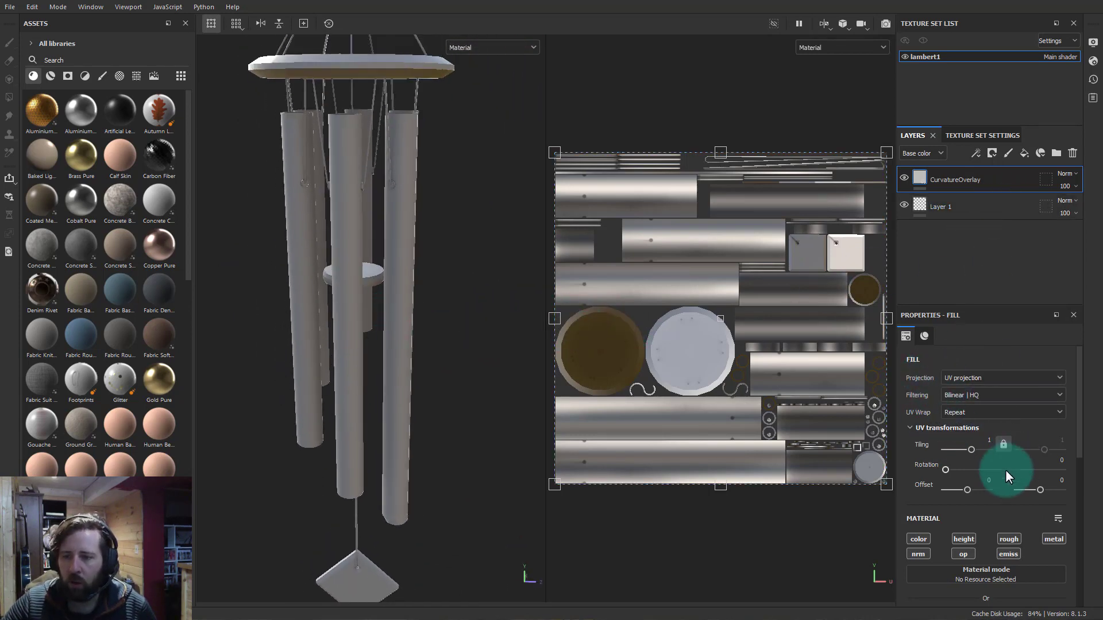
Restrict the CurvatureOverlay fill to the color channel by disabling height, rough, metal, nrm, op and emiss
scroll(976, 454, "down", 5)
scroll(956, 425, "up", 1)
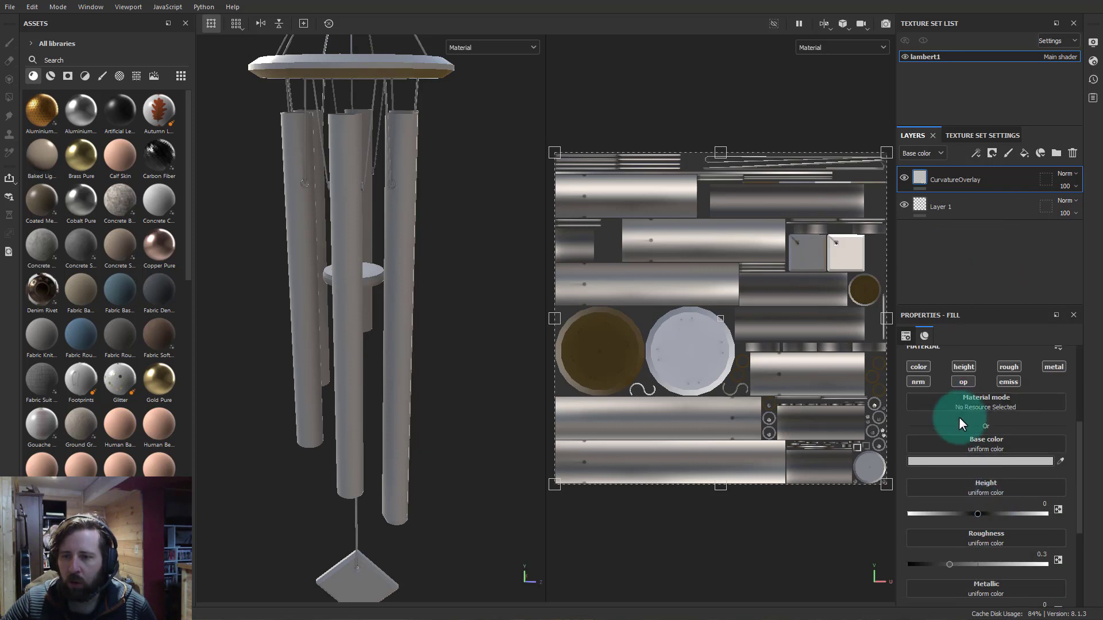
left_click(965, 366)
left_click(1006, 368)
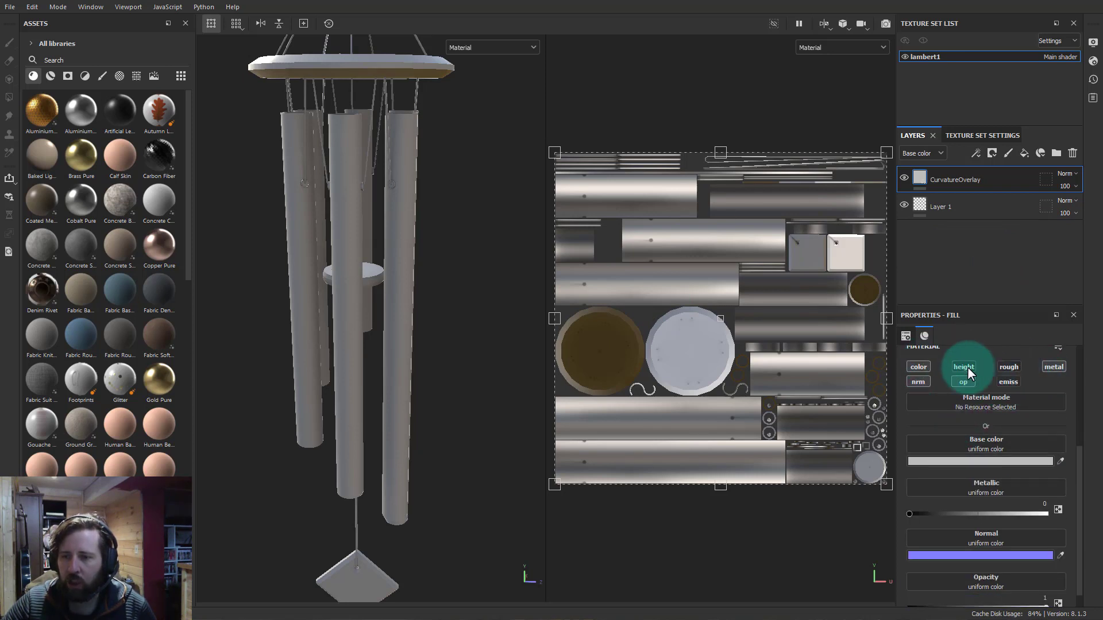
left_click(1049, 371)
left_click(917, 394)
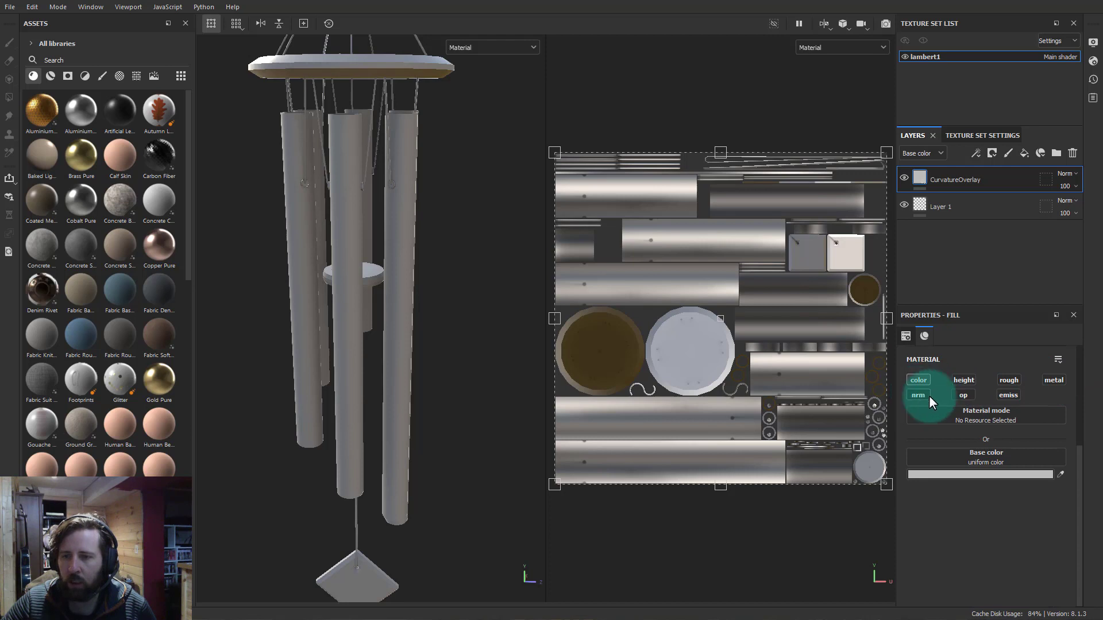
Find the baked curvature map with the search term "curv" and assign it as the fill's base color
left_click(986, 455)
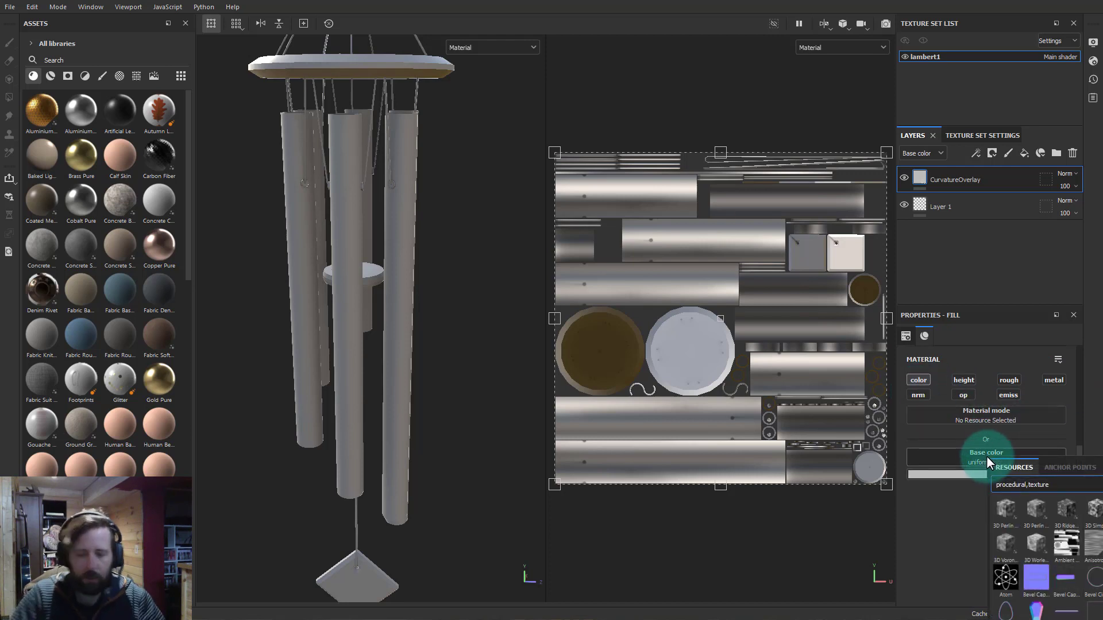
type("curv")
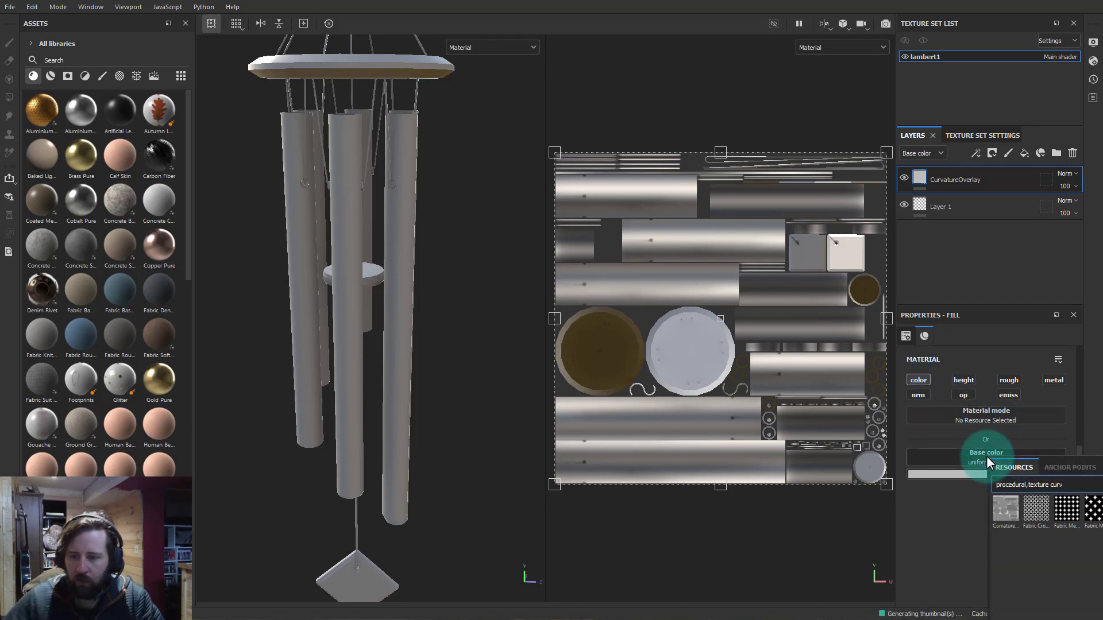
left_click(1006, 509)
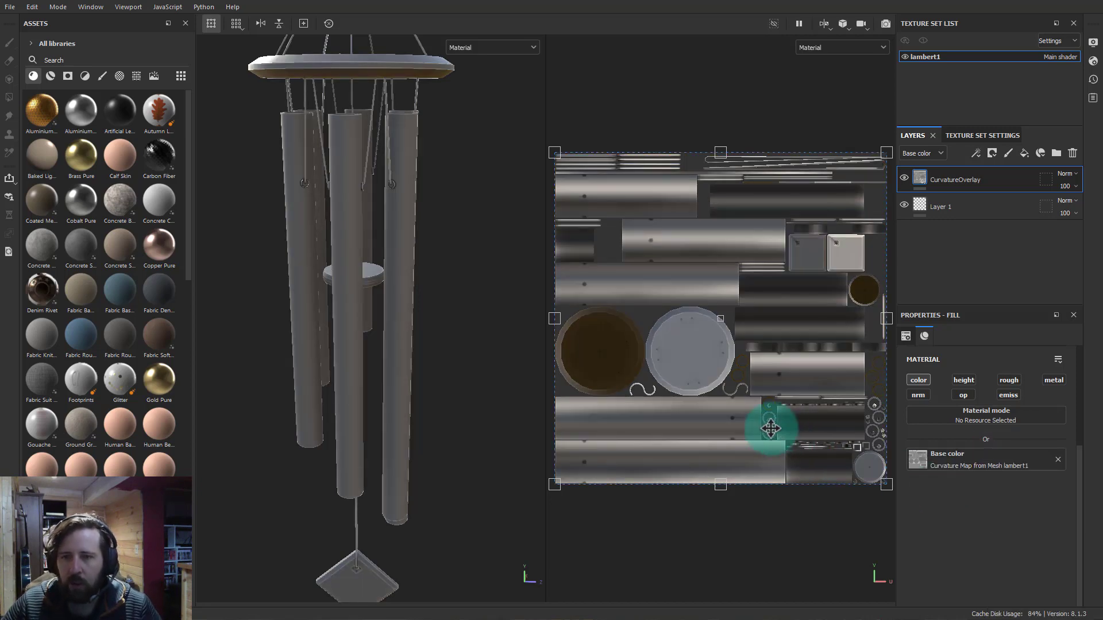
Examine the curvature shading on the wind chime's hook, disc and tubes from above and below
mouse_move(345, 356)
left_mouse_down("alt")
mouse_move(398, 277)
mouse_move(409, 431)
mouse_move(461, 463)
mouse_move(564, 438)
mouse_move(505, 366)
mouse_move(394, 402)
mouse_move(419, 450)
mouse_move(345, 352)
left_mouse_up("alt")
mouse_move(377, 319)
left_mouse_down("alt")
mouse_move(396, 422)
mouse_move(451, 440)
mouse_move(459, 411)
mouse_move(361, 306)
left_mouse_up("alt")
right_click_drag(361, 306, 402, 370, "alt")
right_click_drag(426, 436, 468, 484, "alt")
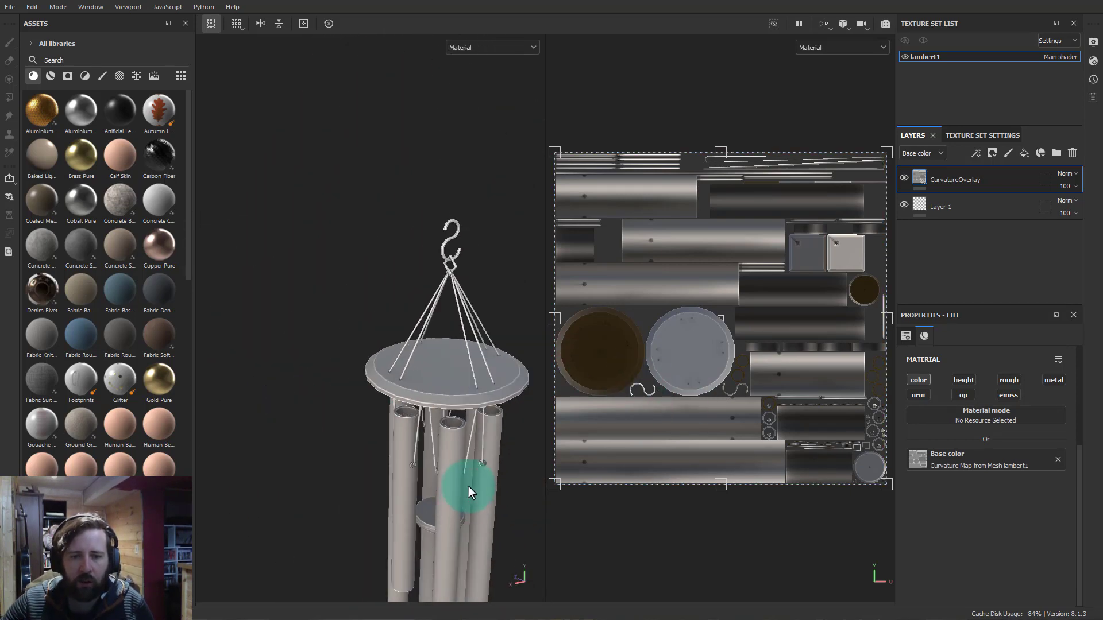
left_click_drag(467, 484, 481, 449, "alt")
middle_click_drag(481, 449, 456, 421, "alt")
left_click_drag(456, 421, 311, 366, "alt")
middle_click_drag(363, 310, 344, 400, "alt")
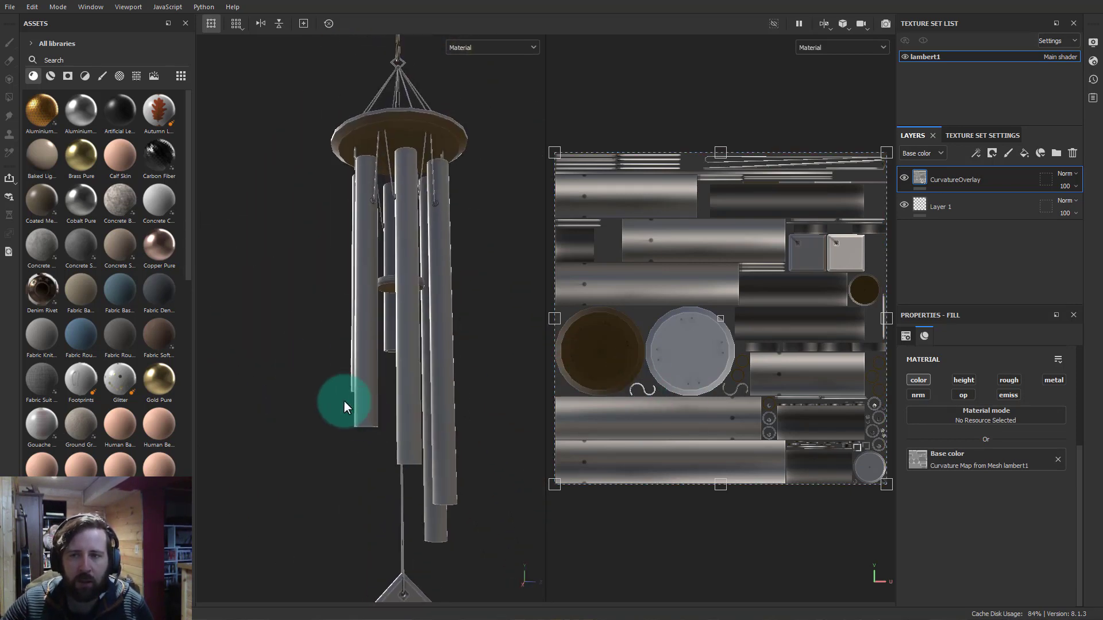
right_click_drag(344, 401, 358, 359, "alt")
left_click_drag(358, 360, 402, 350, "alt")
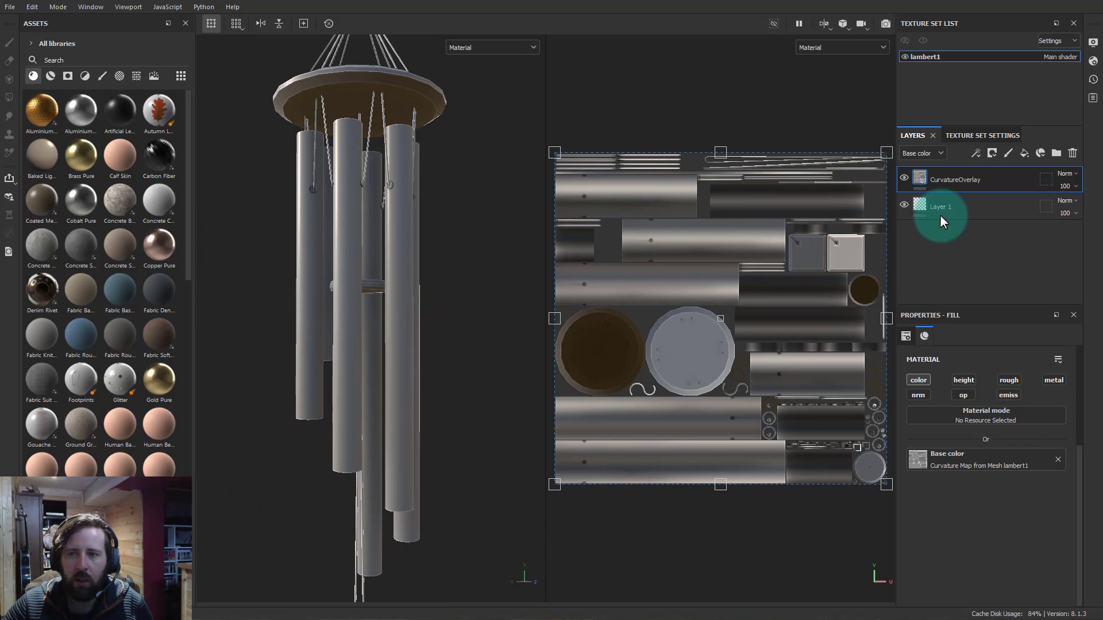
Set the CurvatureOverlay layer's blending mode to Overlay and its opacity to 50
left_click(1069, 177)
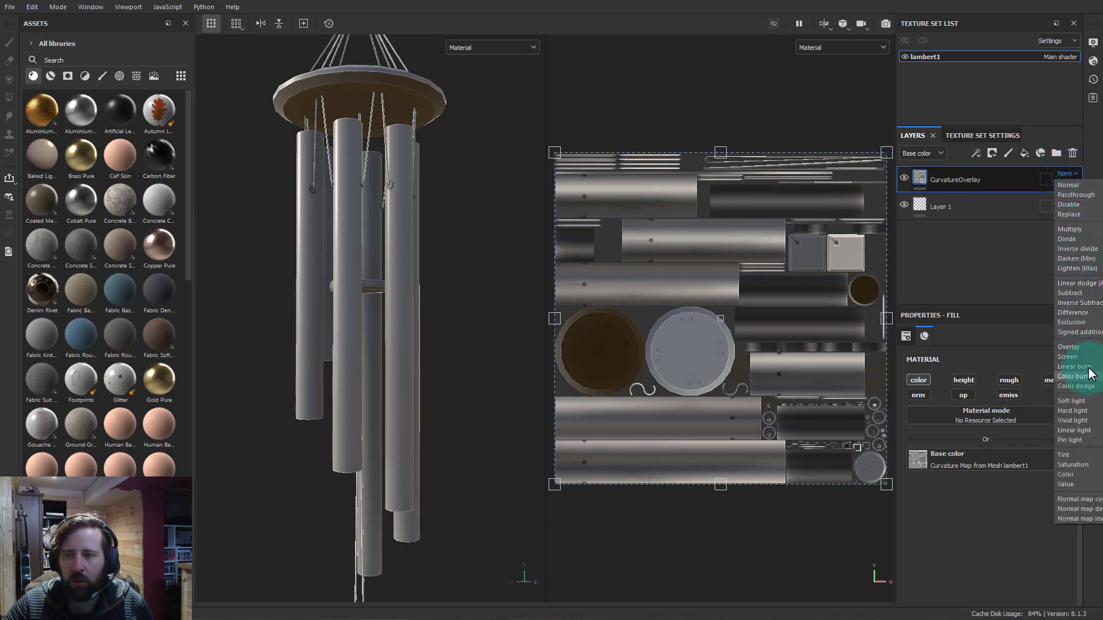
left_click(1072, 347)
left_click(1066, 187)
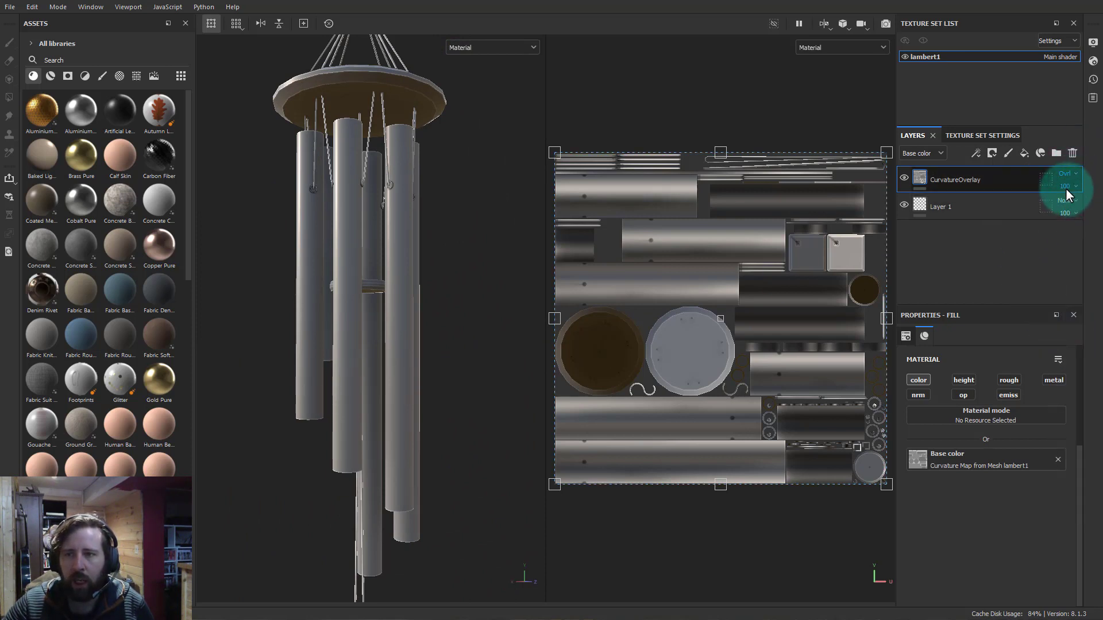
left_click_drag(1086, 207, 1078, 208)
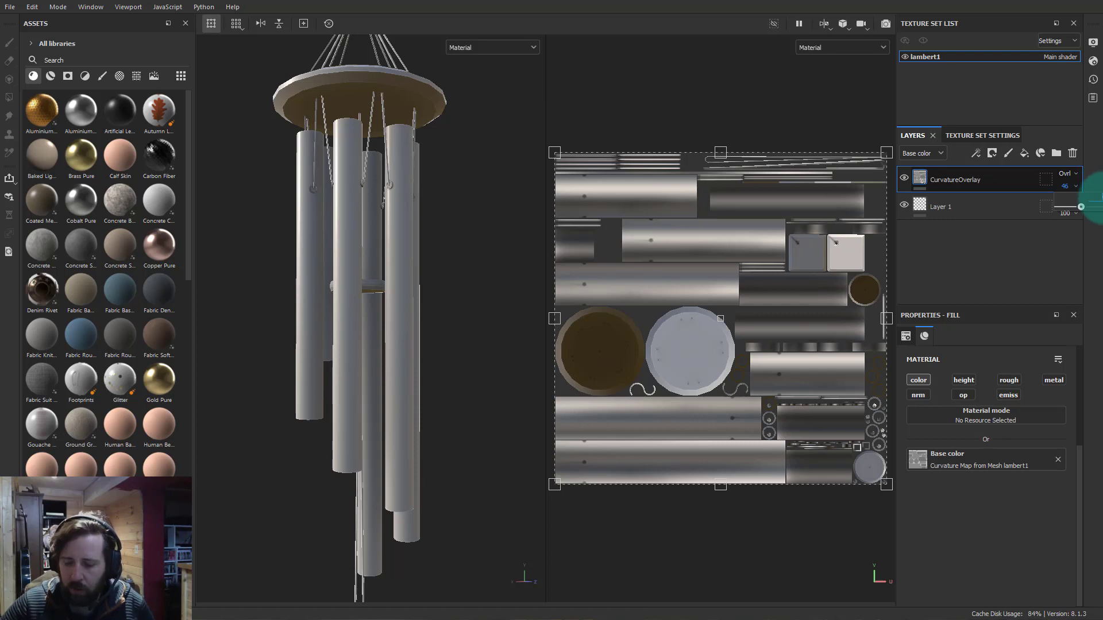
type("50")
key("Return")
left_click(984, 274)
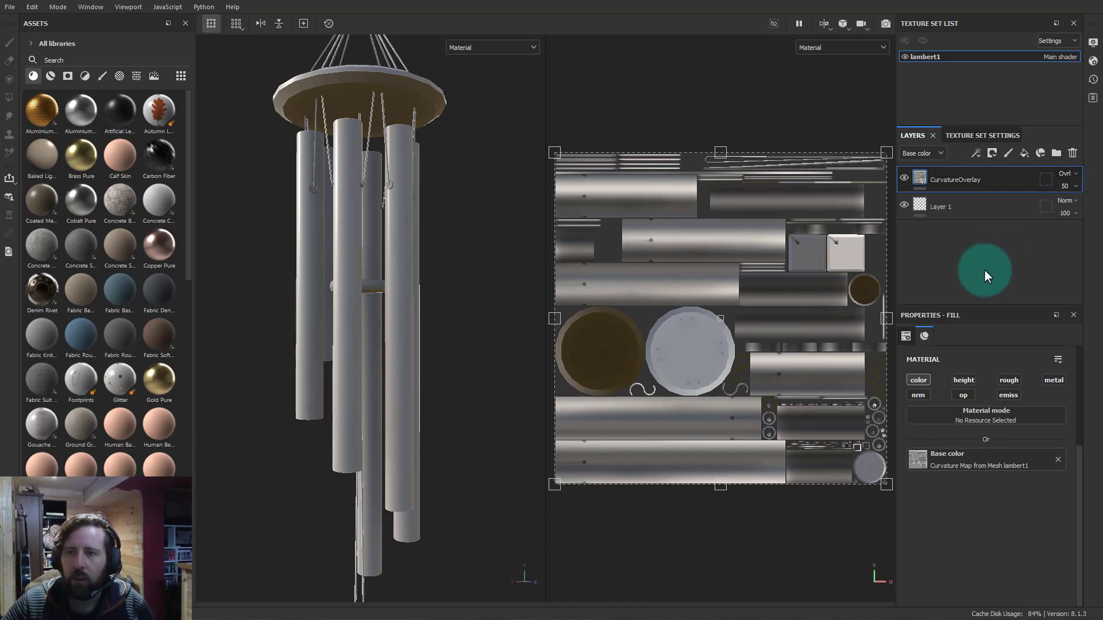
Inspect the effect of the softened overlay on the whole wind chime, its disc and its hook
left_click_drag(472, 315, 425, 329, "alt")
right_click_drag(426, 330, 280, 281, "alt")
middle_click_drag(280, 281, 370, 384, "alt")
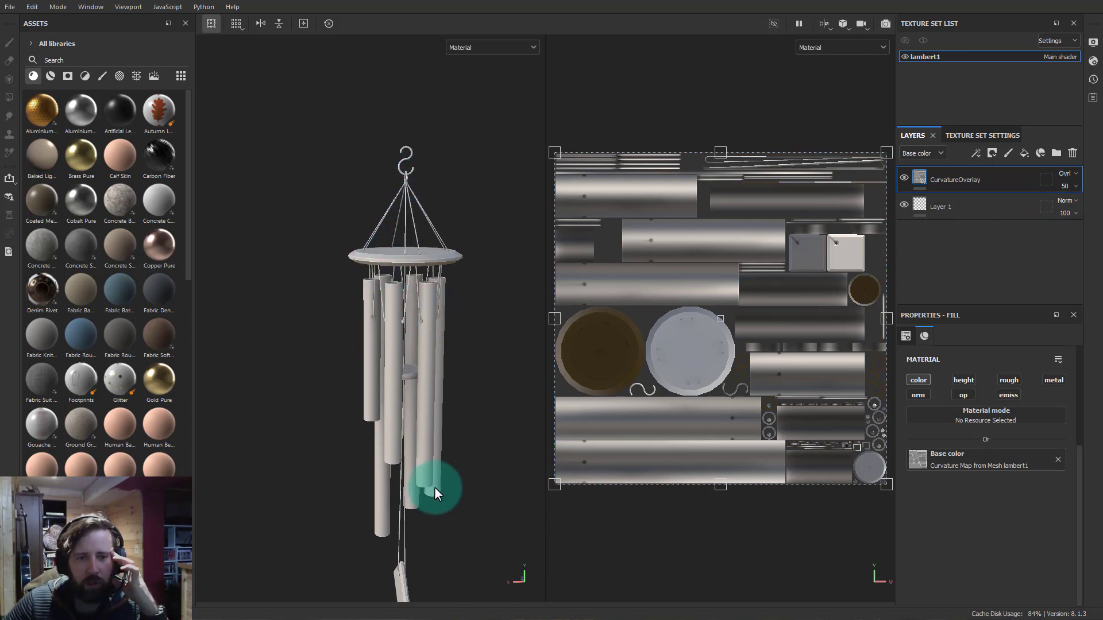
scroll(420, 299, "up", 2)
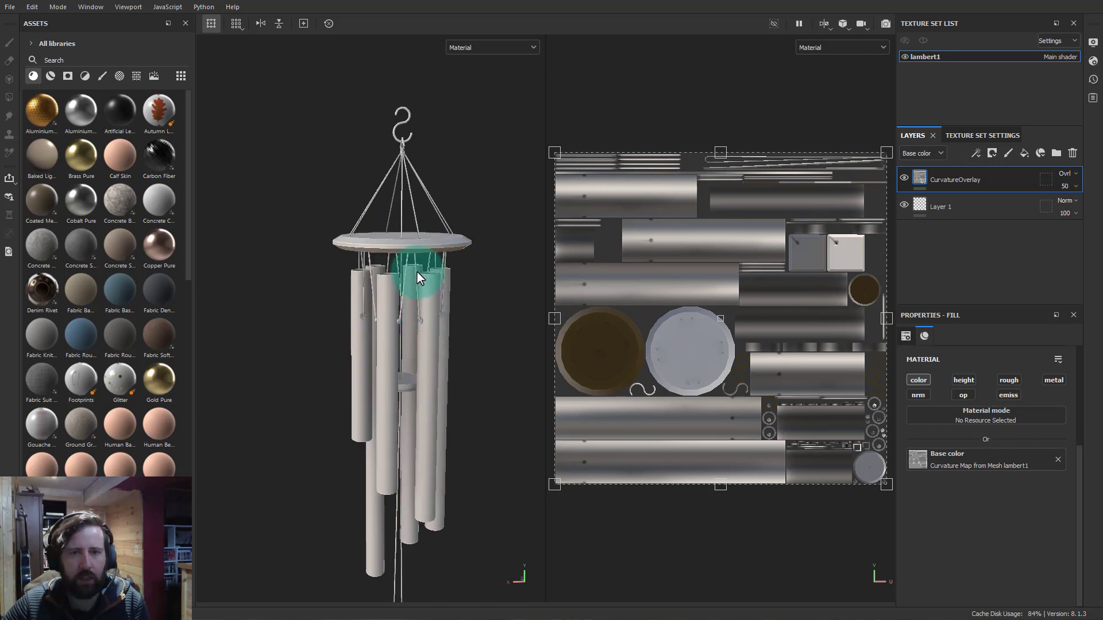
scroll(417, 272, "up", 3)
middle_click_drag(410, 263, 424, 391, "alt")
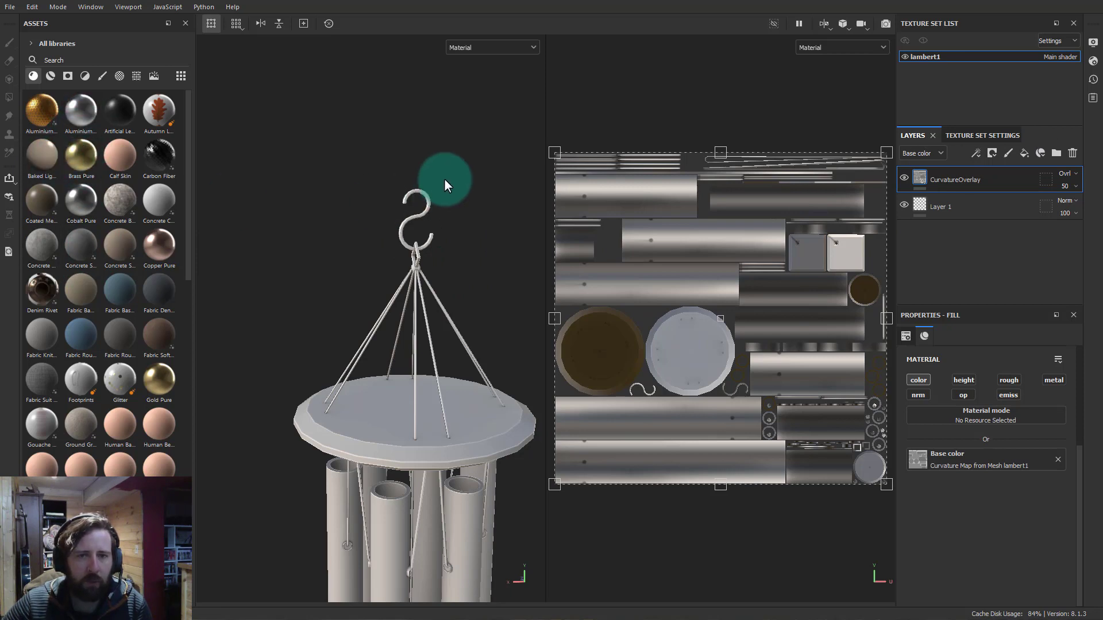
left_click_drag(419, 205, 441, 157, "alt")
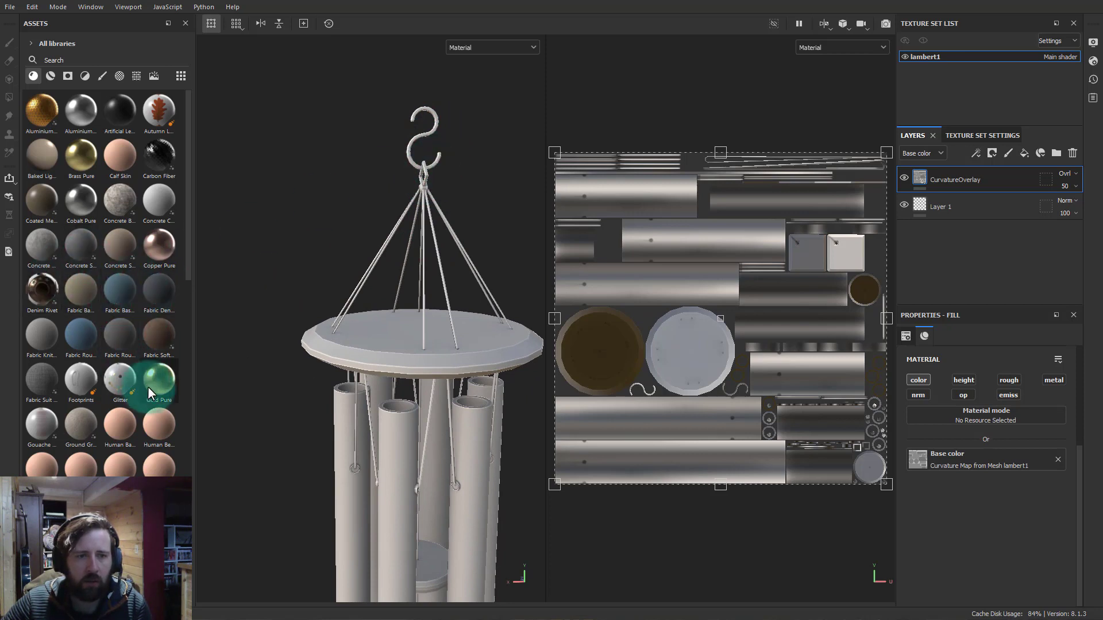
Browse the material library and add Brass Pure as a layer between CurvatureOverlay and Layer 1
scroll(127, 418, "down", 5)
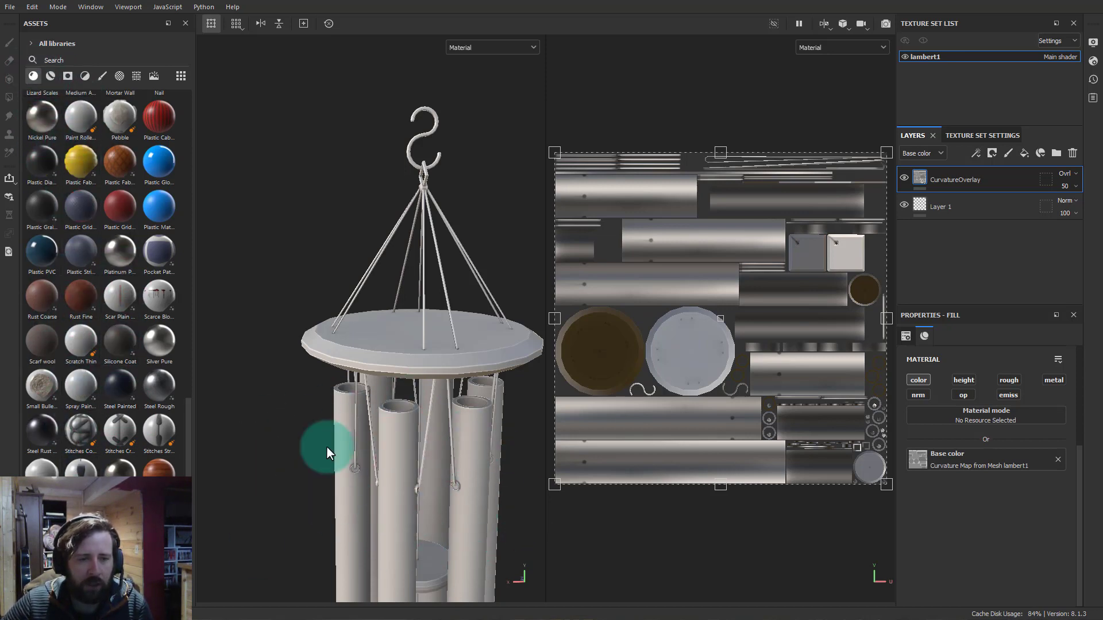
scroll(114, 325, "up", 5)
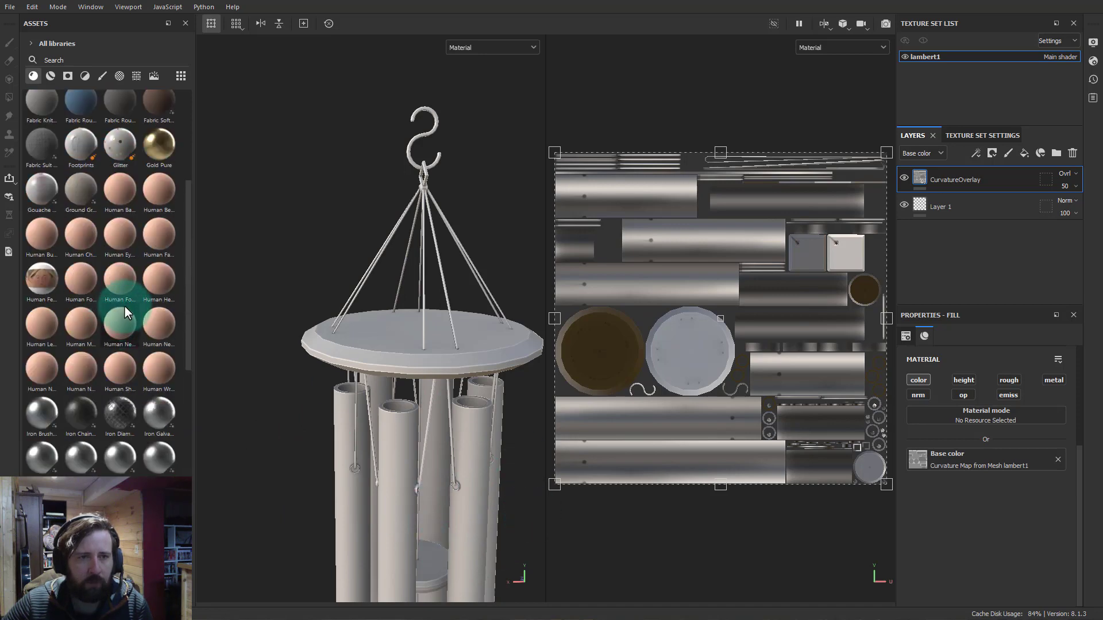
scroll(124, 308, "up", 5)
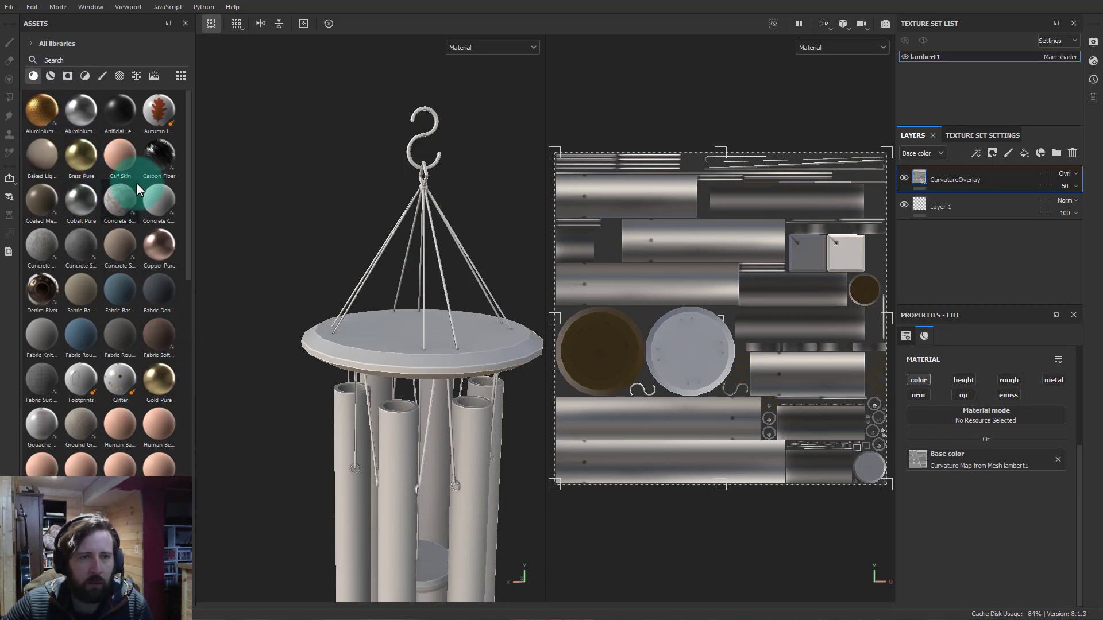
scroll(129, 321, "down", 10)
scroll(130, 328, "up", 10)
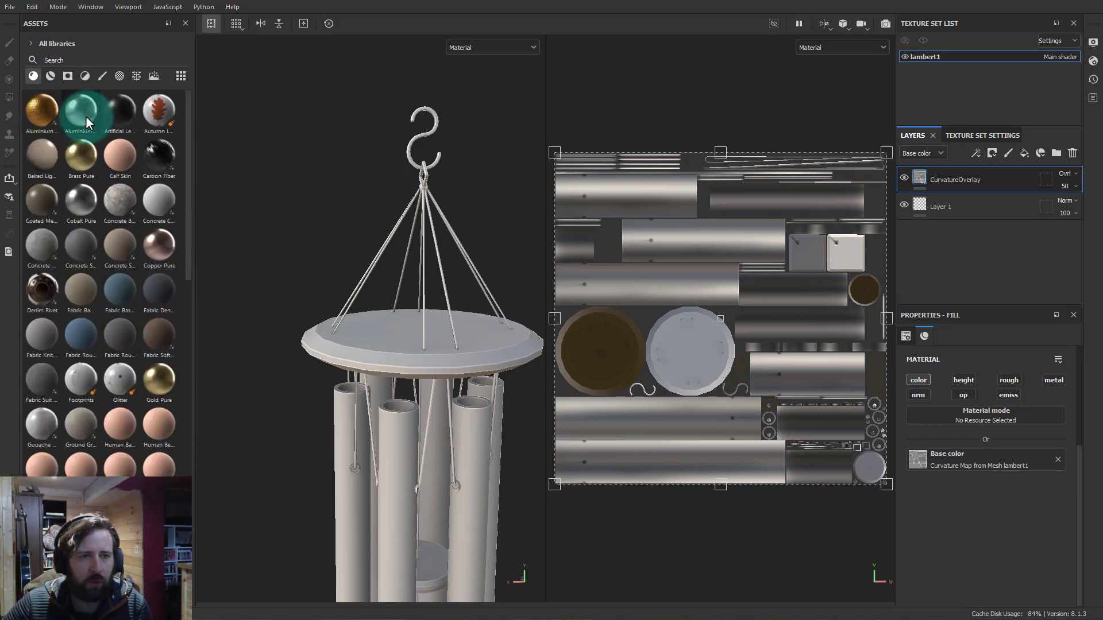
left_click_drag(81, 155, 935, 233)
left_click_drag(948, 215, 946, 200)
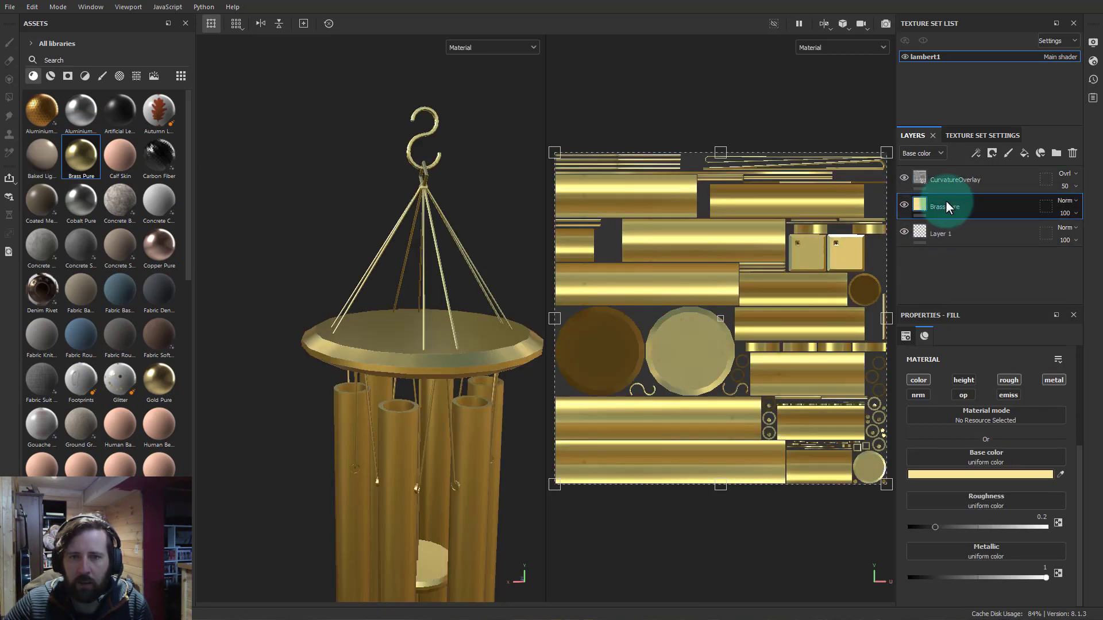
Exclude the strings, topBrace, ringer and windCatcher meshes from the Brass Pure layer's geometry mask
left_click_drag(380, 343, 698, 269, "alt")
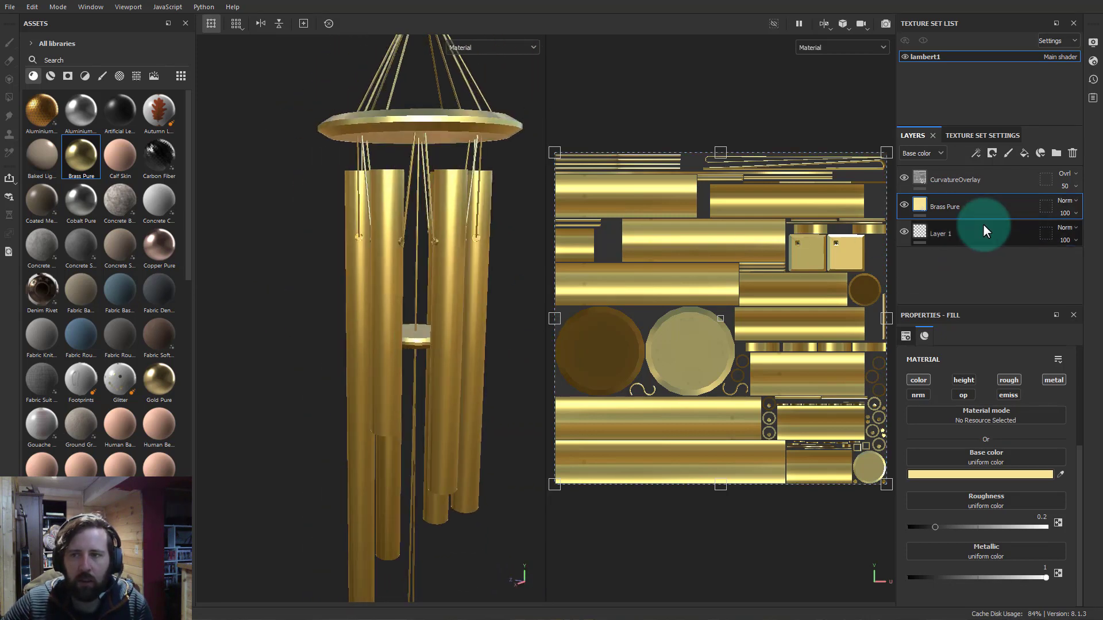
left_click(1049, 207)
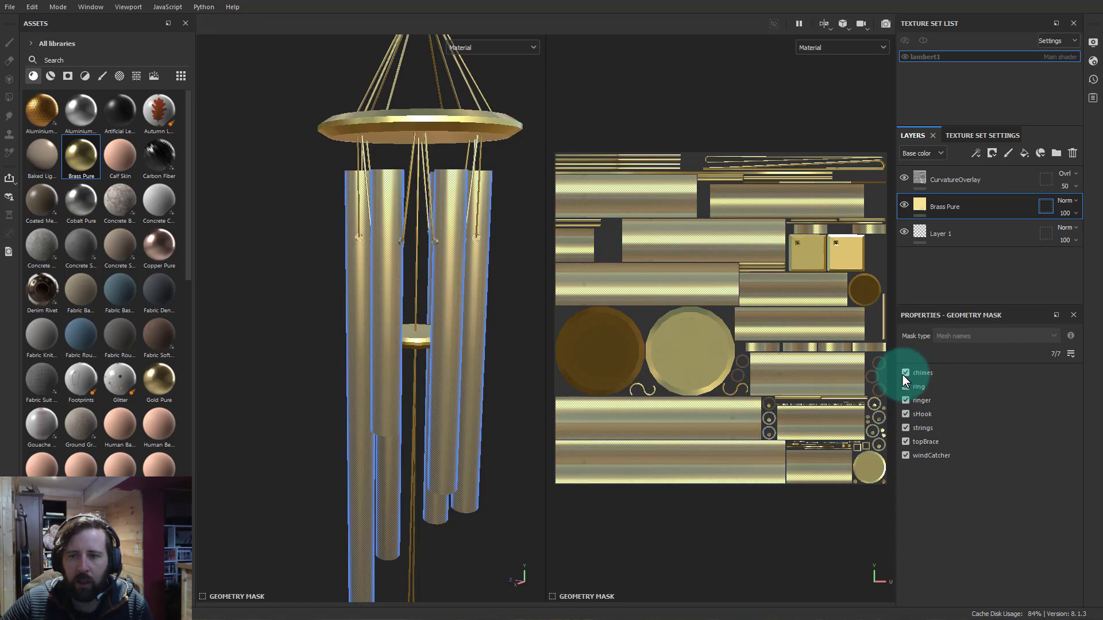
scroll(440, 352, "down", 1)
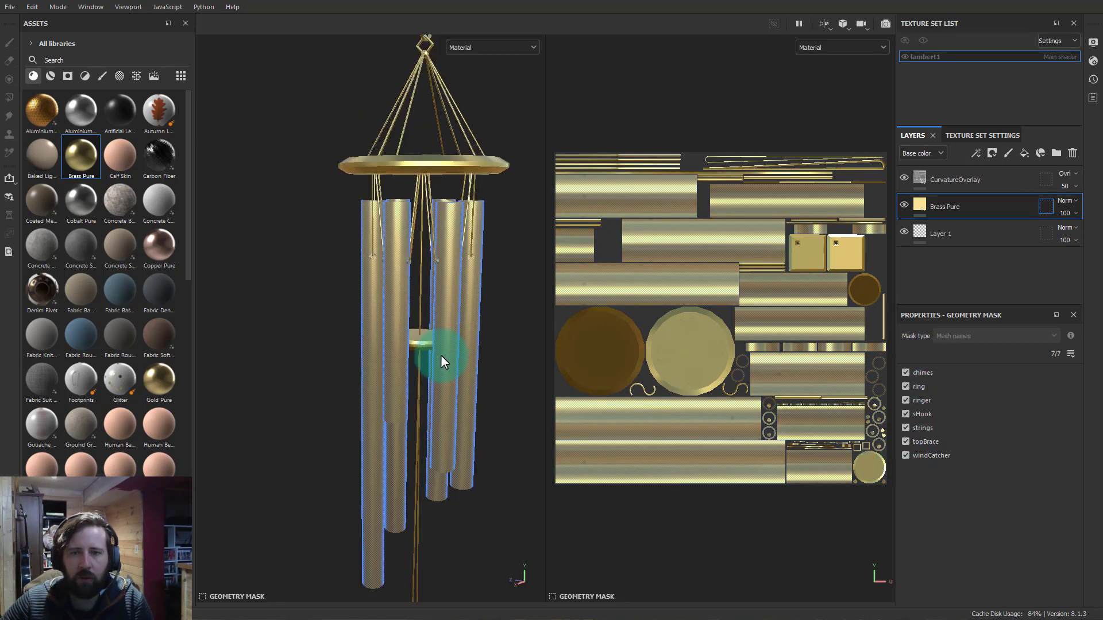
middle_click_drag(404, 256, 384, 346, "alt")
right_click_drag(373, 336, 317, 318, "alt")
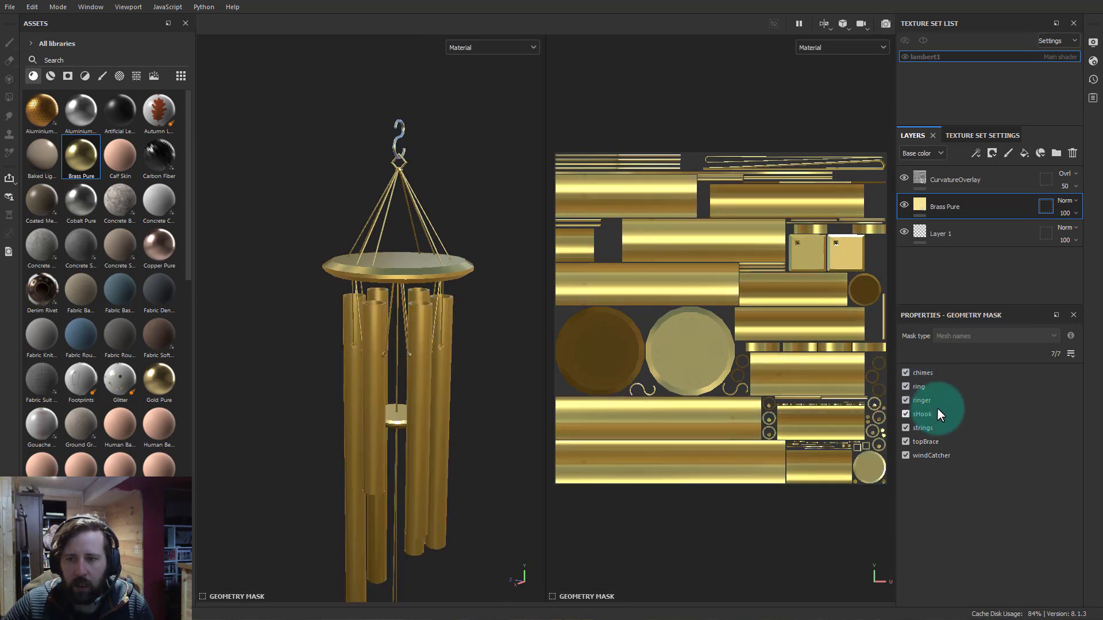
left_click(906, 428)
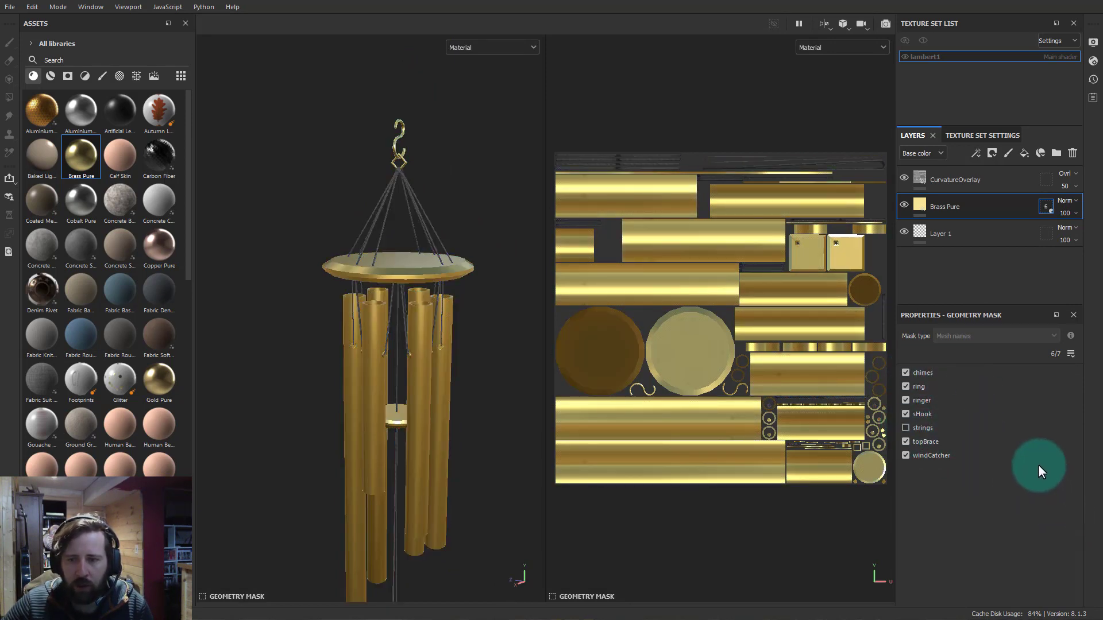
left_click(906, 441)
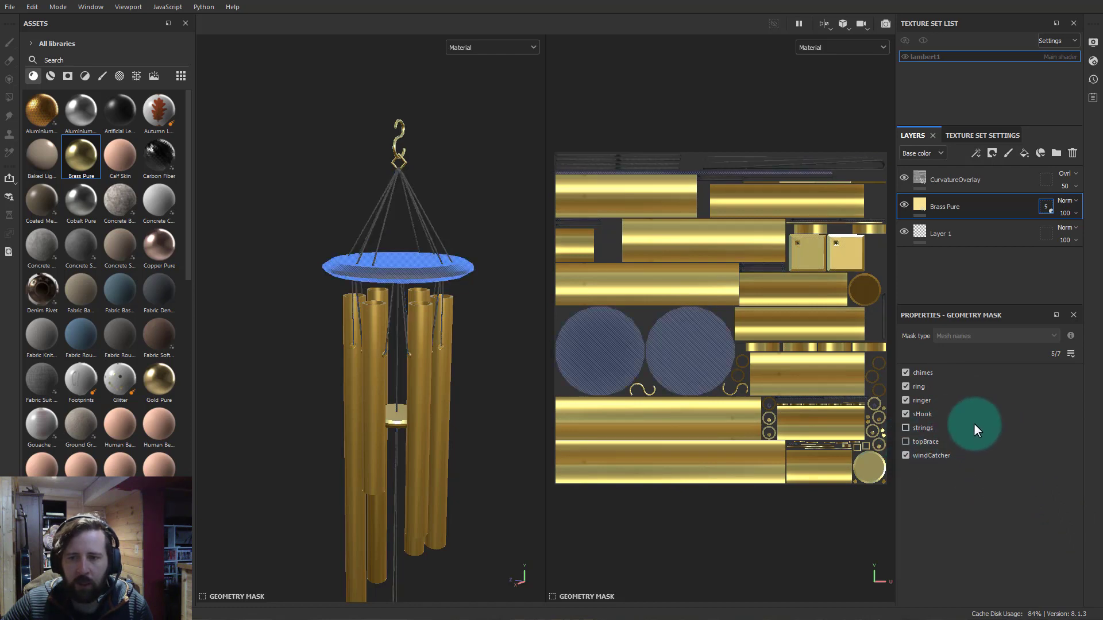
left_click(906, 400)
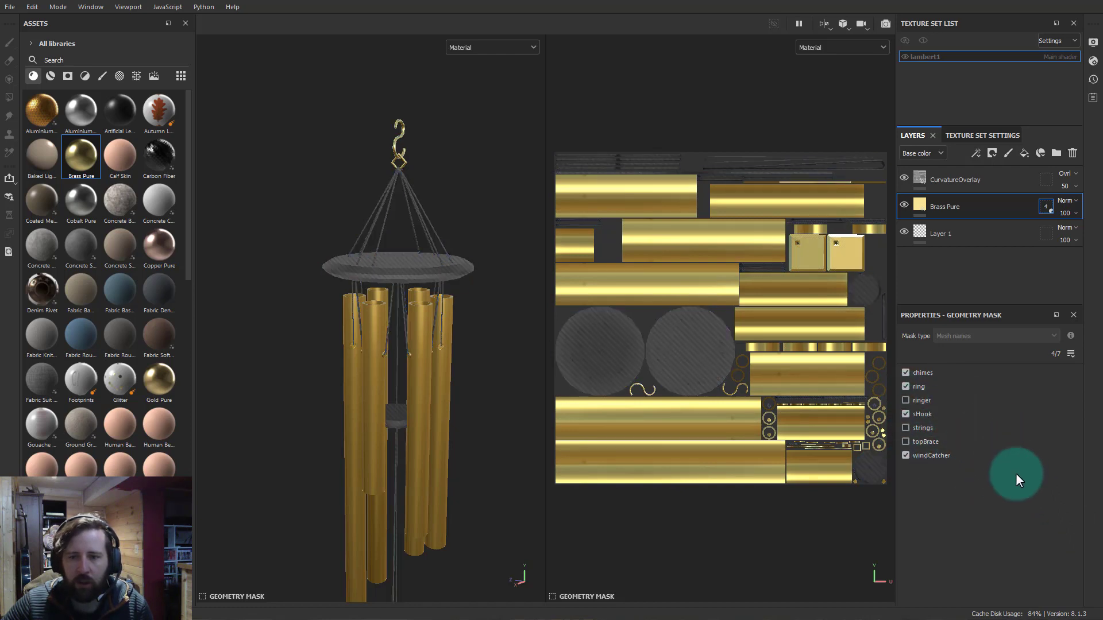
left_click(905, 456)
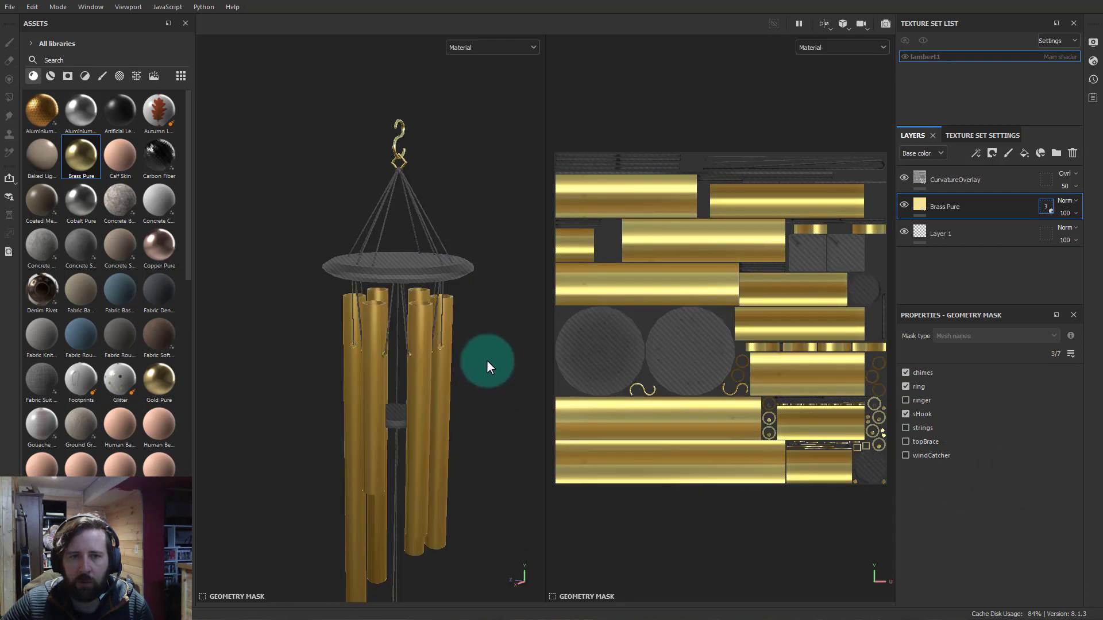
Look through the material library for another metal and apply Copper Pure to the Brass Pure layer
left_click_drag(487, 360, 433, 343, "alt")
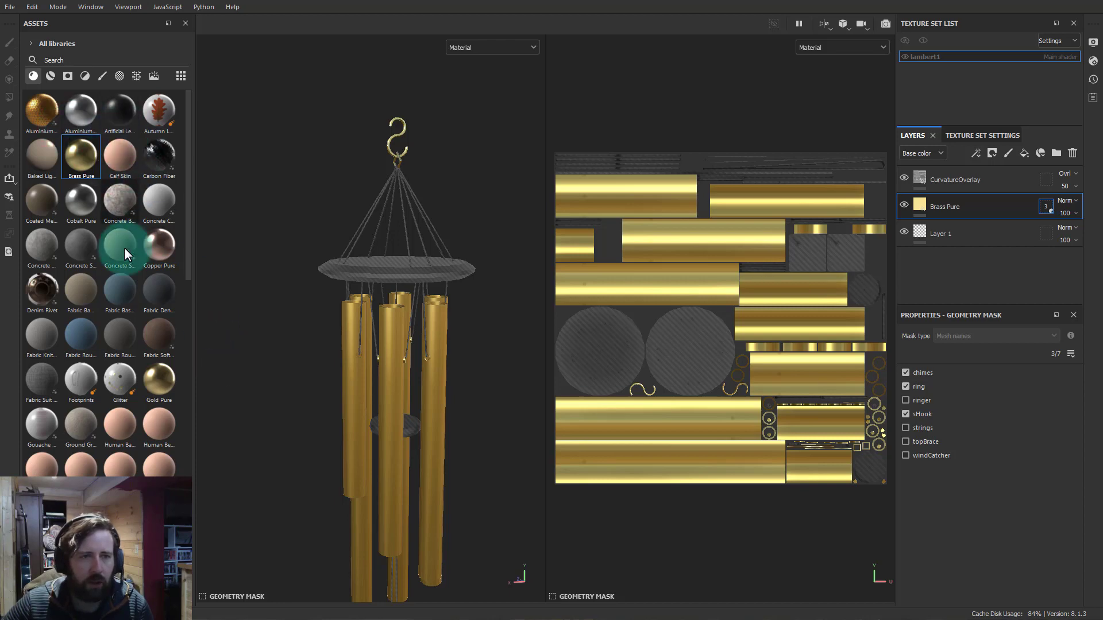
scroll(119, 261, "down", 10)
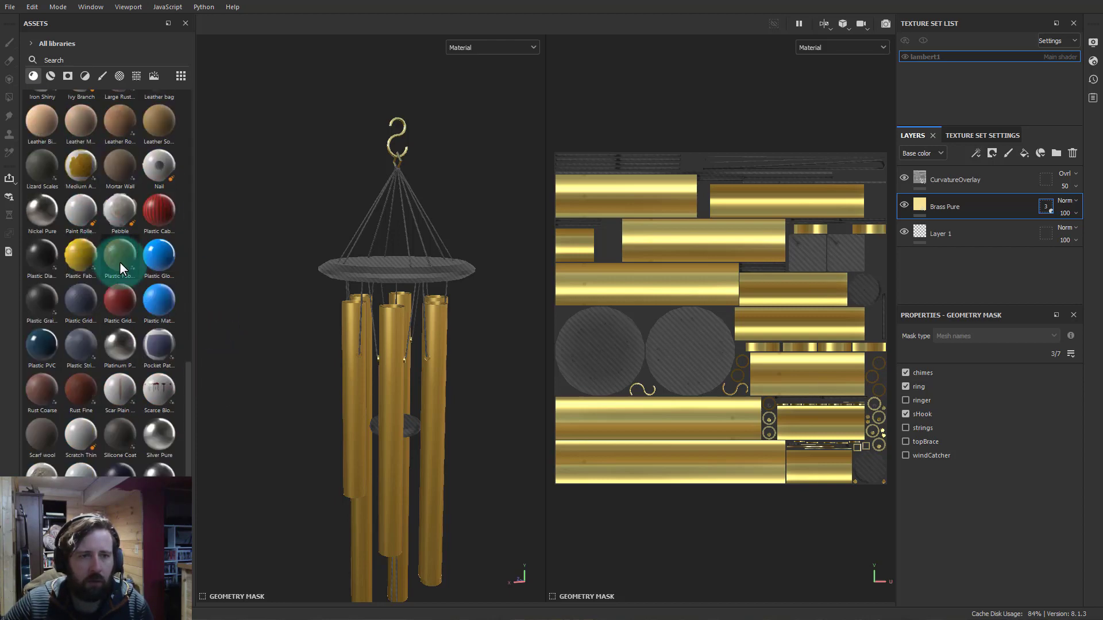
scroll(91, 382, "down", 2)
left_click_drag(328, 382, 284, 315, "alt")
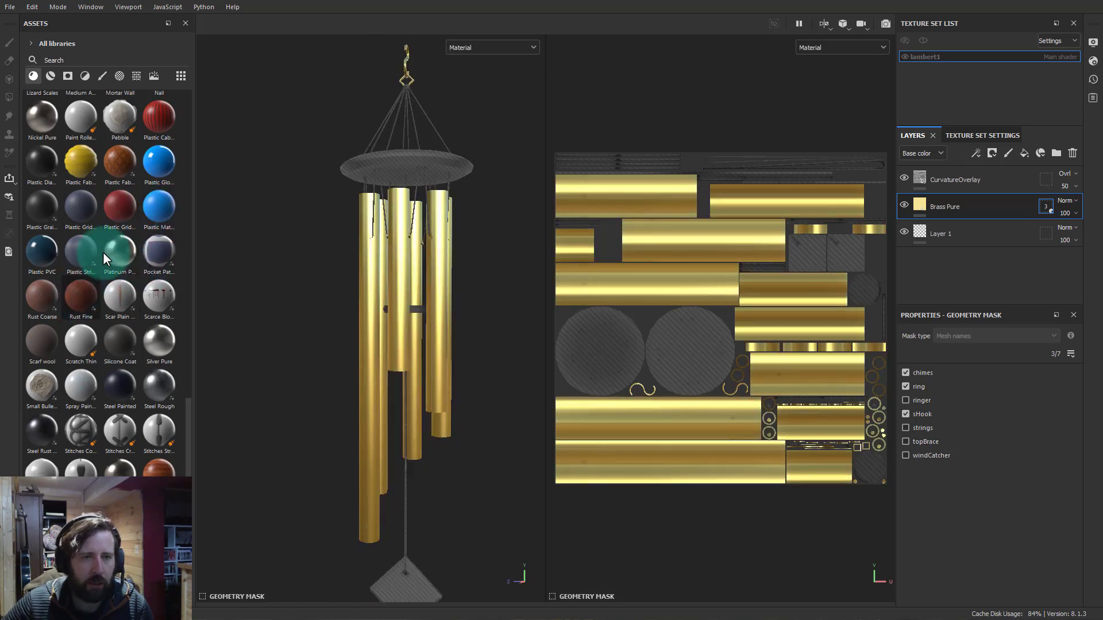
scroll(116, 420, "up", 15)
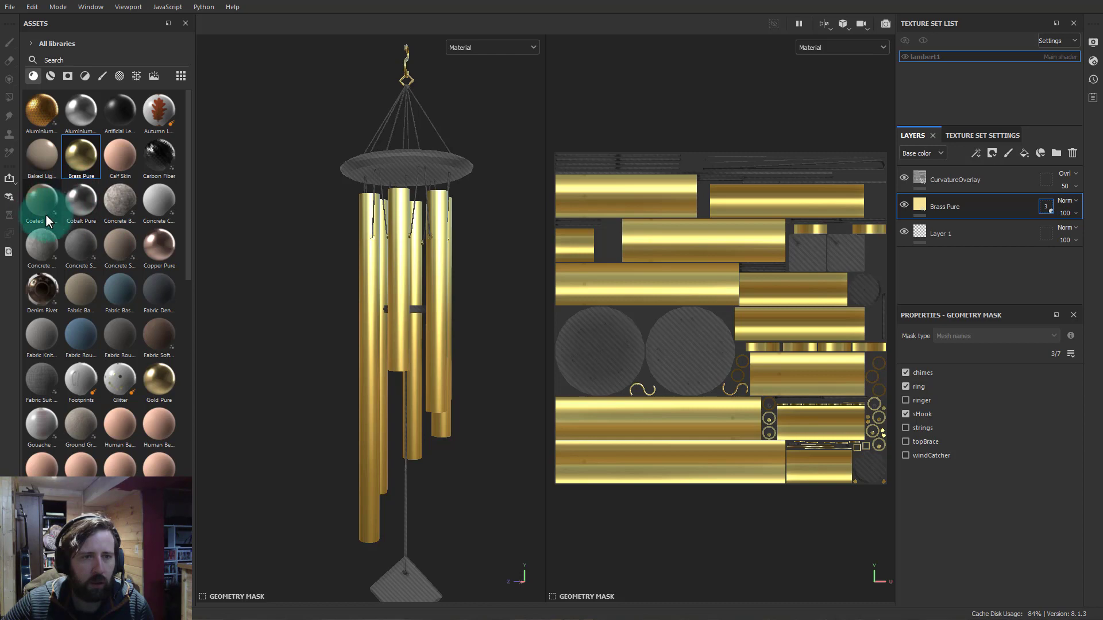
left_click(162, 243)
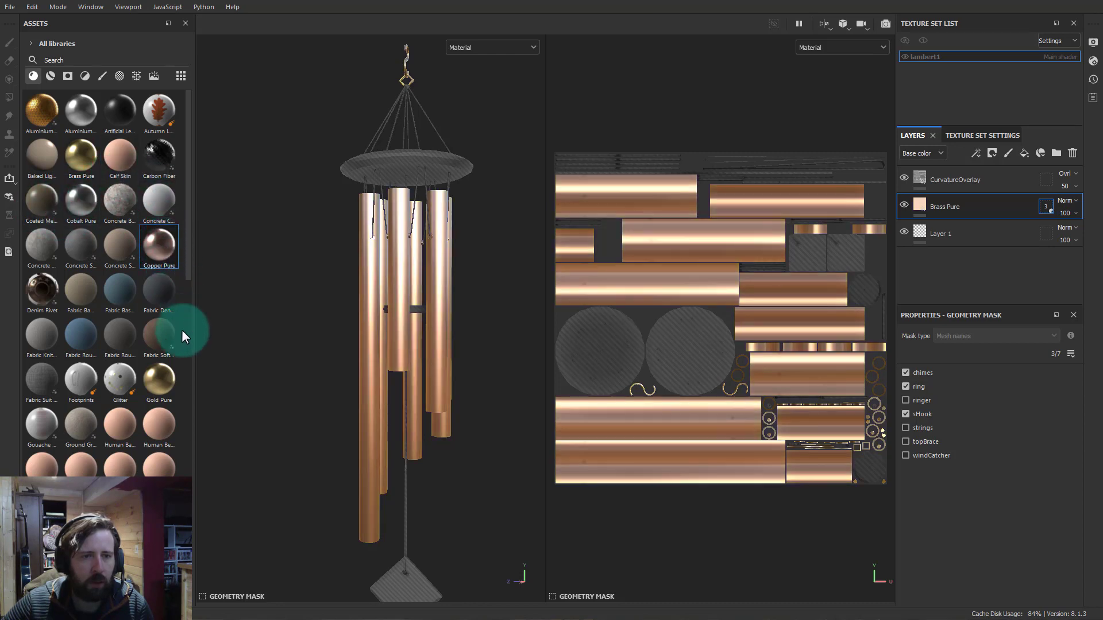
Apply Brass Pure to the masked metal layer in place of the copper and select the layer's fill
left_click(79, 154)
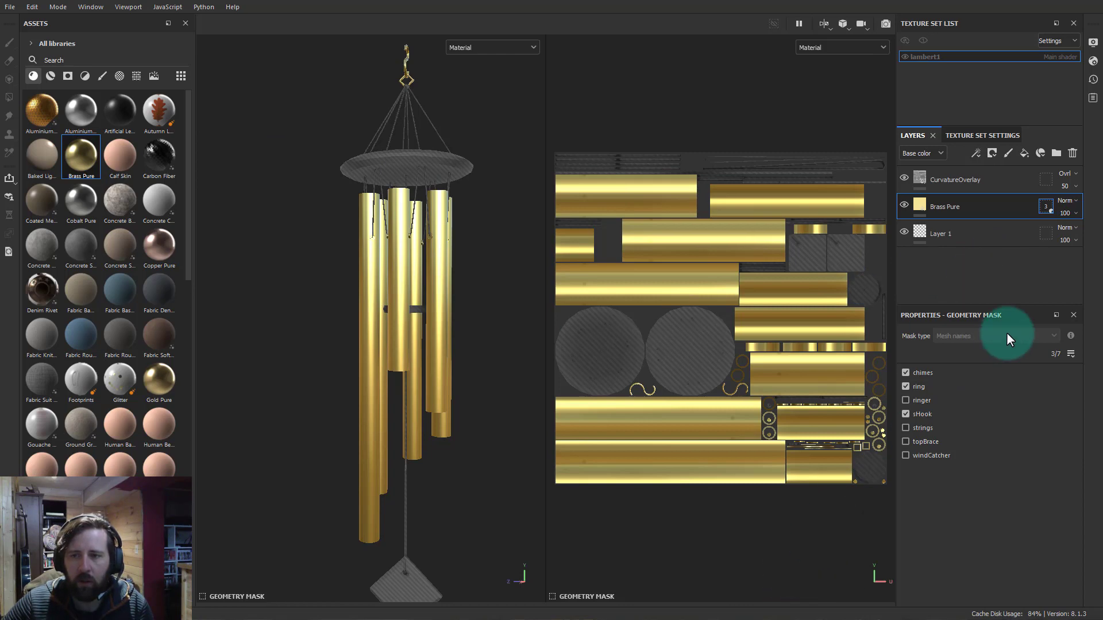
left_click(942, 207)
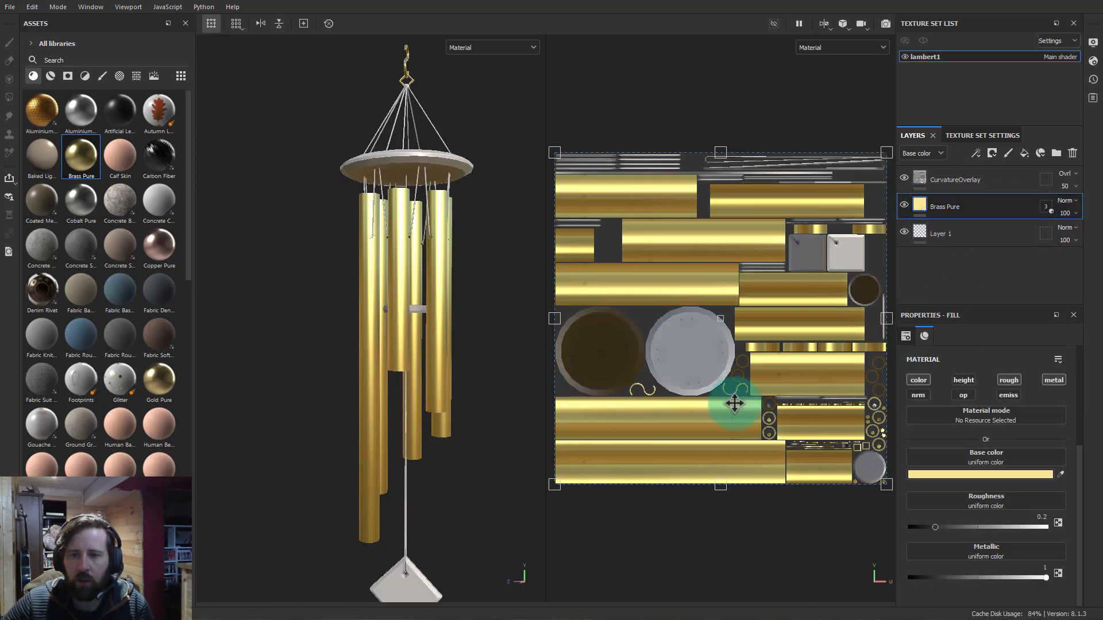
left_click_drag(488, 360, 300, 394, "alt")
Find Wood Walnut in the material library and add it as a layer between Brass Pure and Layer 1
scroll(112, 390, "down", 10)
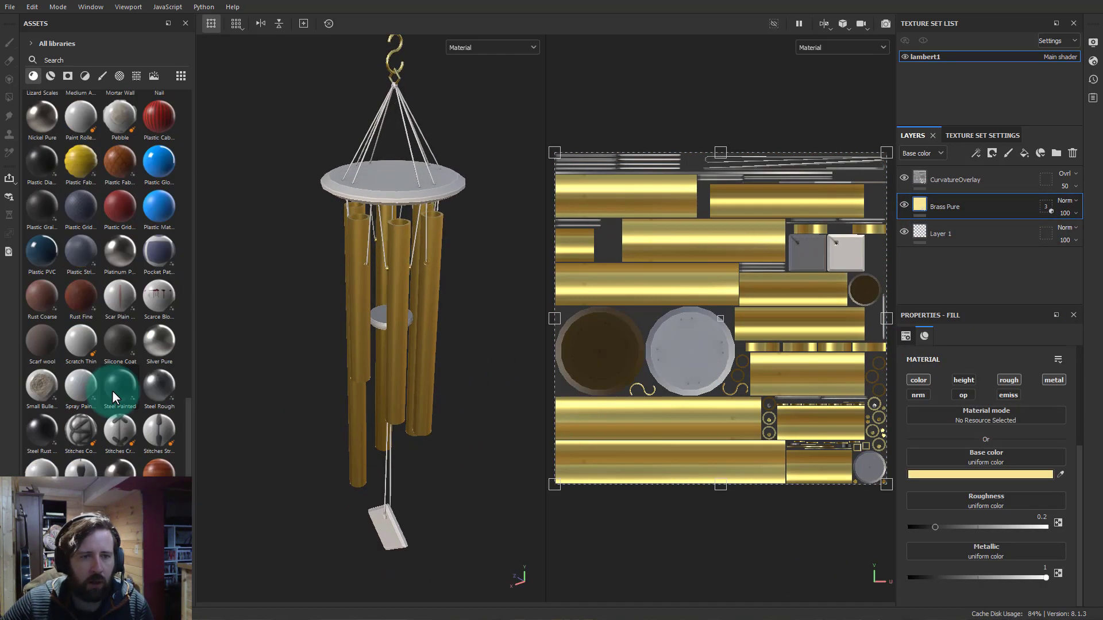
mouse_move(164, 475)
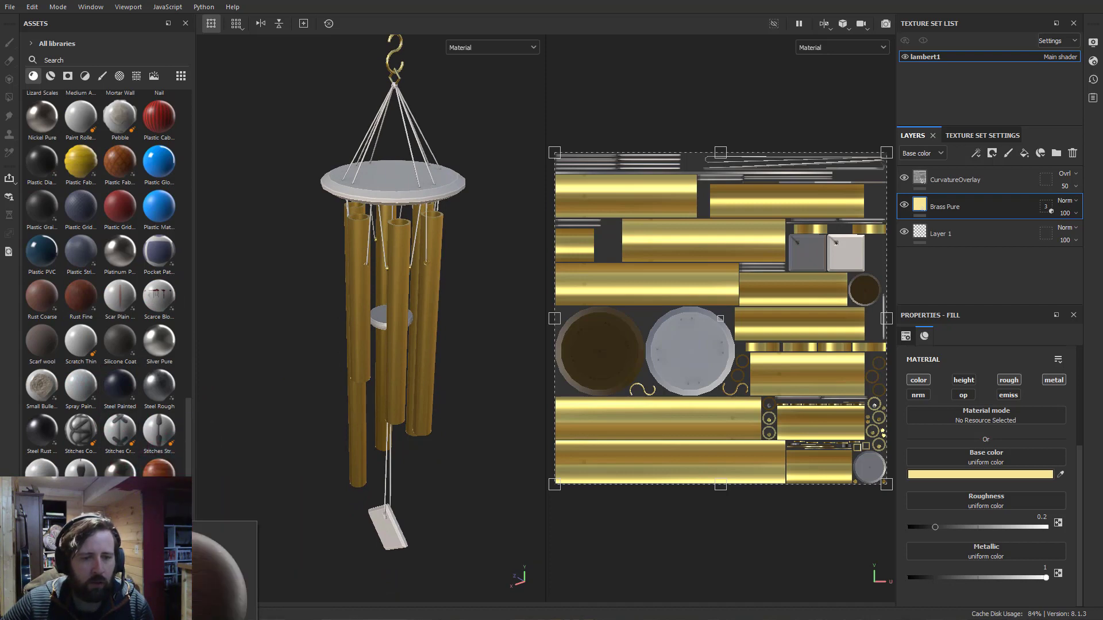
left_click_drag(91, 512, 956, 216)
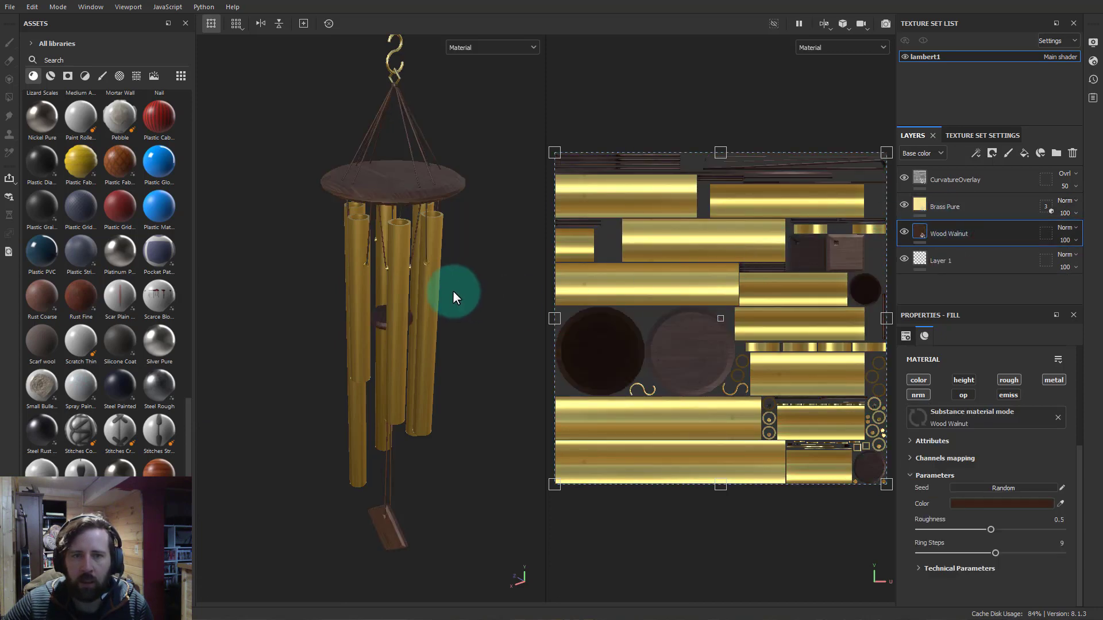
Examine the walnut on the disc, ringer and strings, and check the brass chimes for wood grain showing through
left_click_drag(453, 290, 362, 229, "alt")
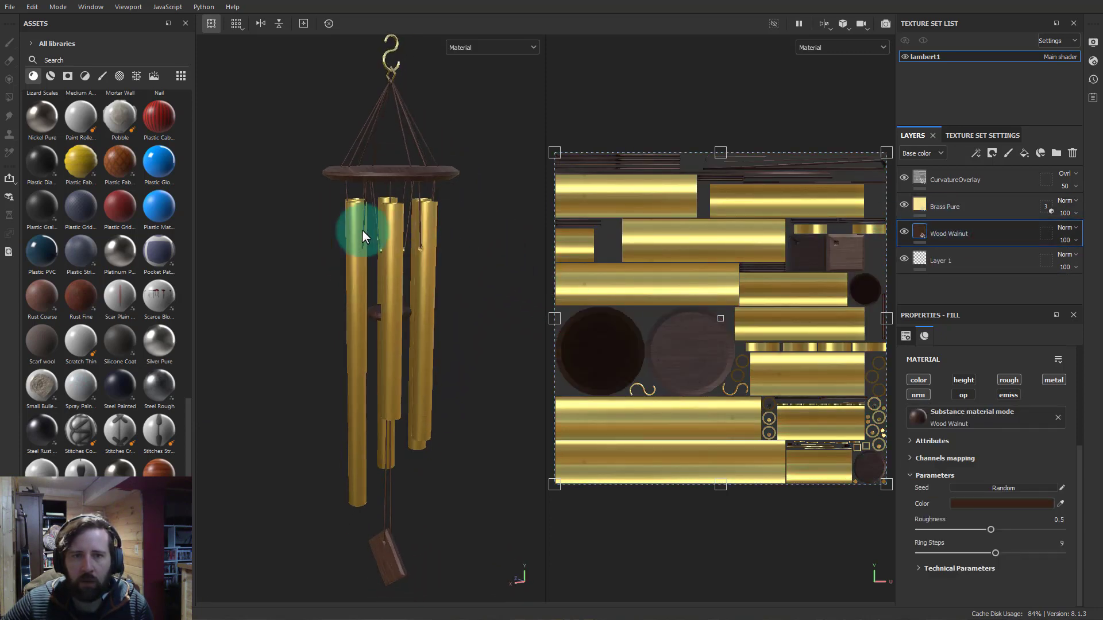
right_click_drag(413, 327, 365, 171, "alt")
middle_click_drag(300, 96, 277, 322, "alt")
right_click_drag(277, 322, 475, 301, "alt")
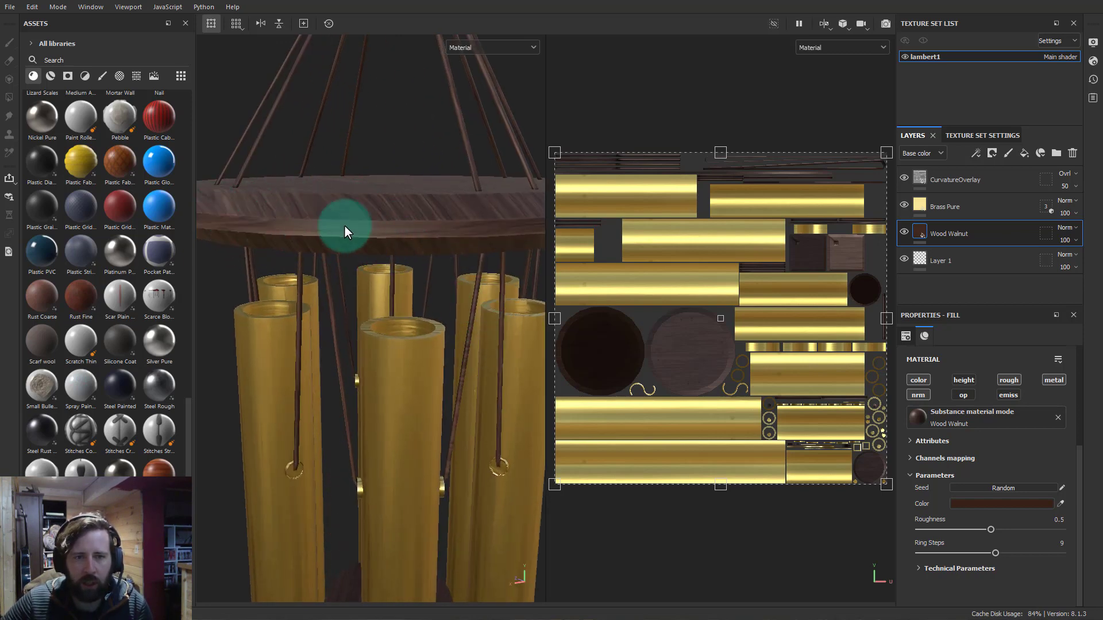
left_click_drag(443, 352, 402, 327, "alt")
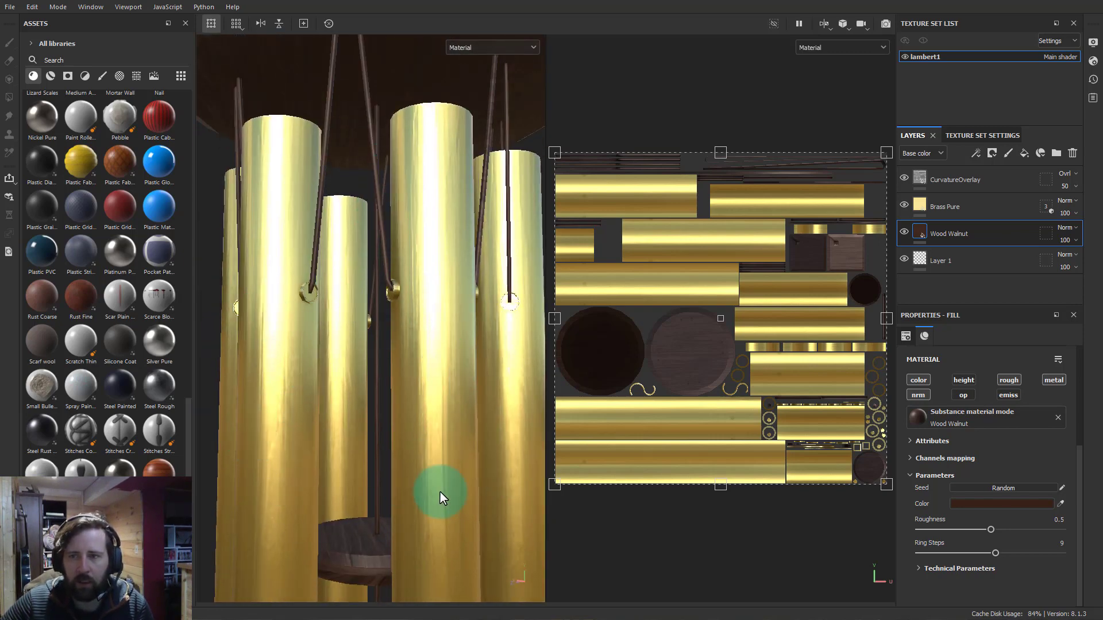
mouse_move(951, 247)
left_mouse_down()
mouse_move(946, 195)
mouse_move(964, 236)
left_mouse_up()
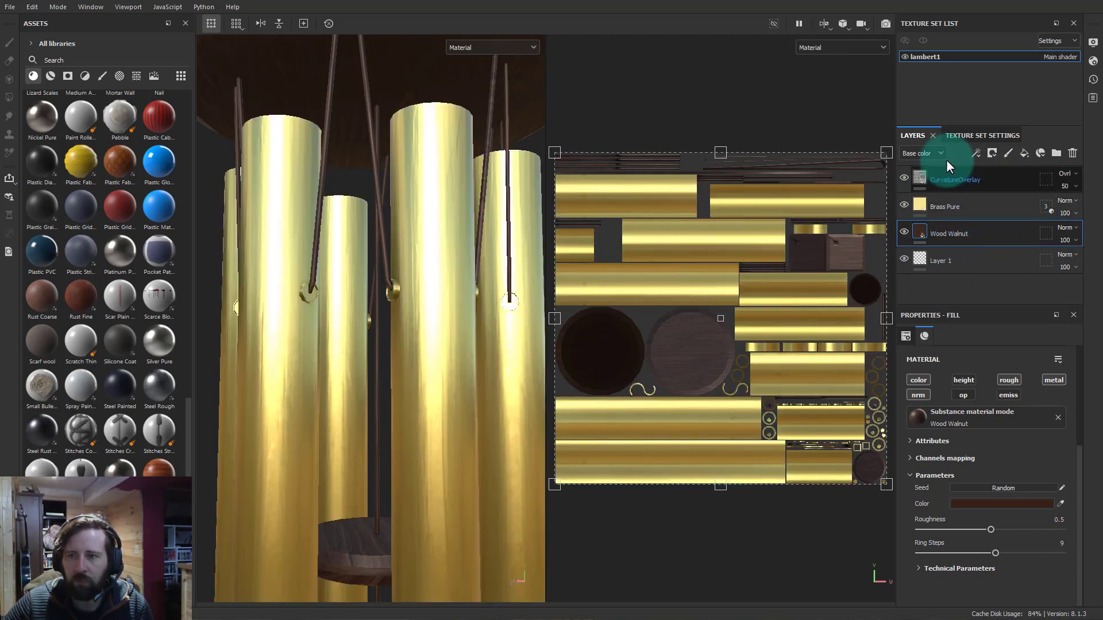
Set the Brass Pure layer's blending mode to Normal in the Height channel
left_click(931, 152)
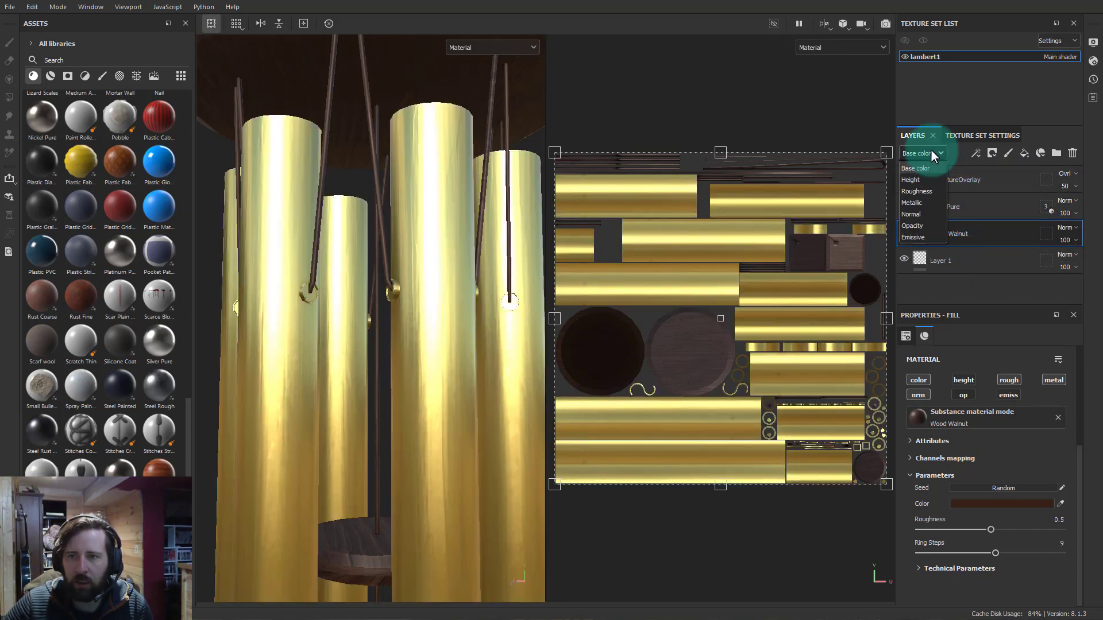
left_click(925, 178)
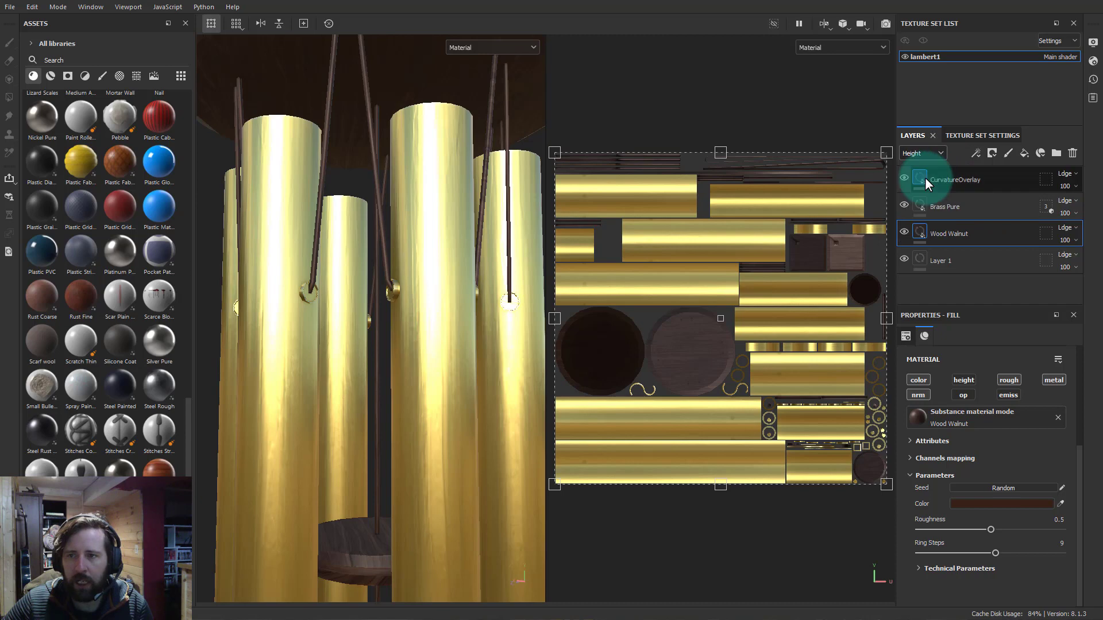
left_click(1066, 200)
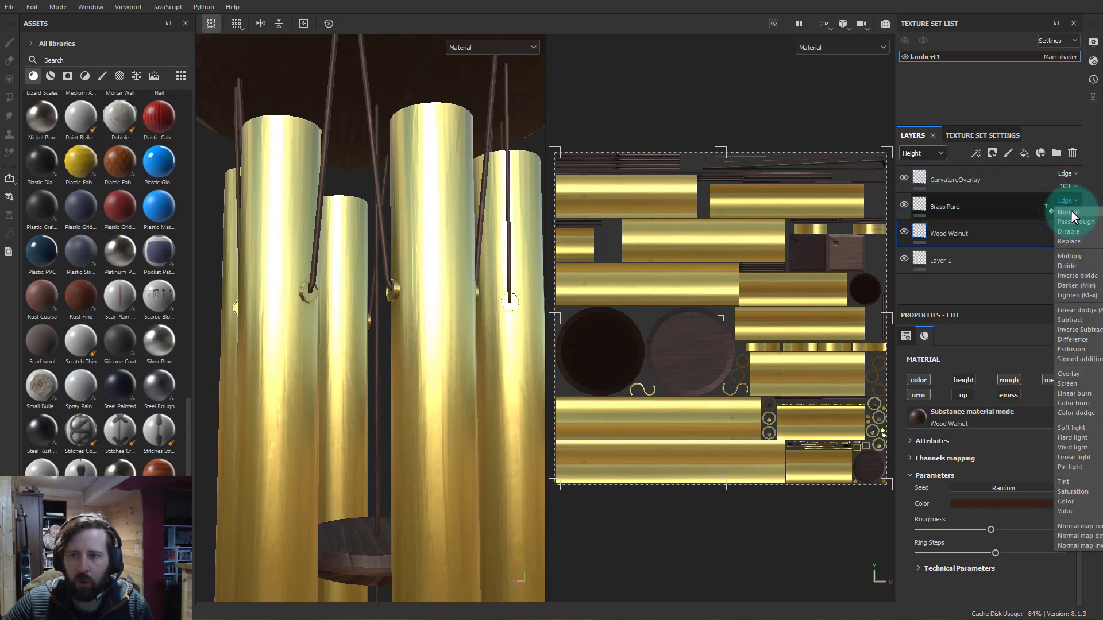
left_click(1071, 217)
left_click_drag(417, 247, 482, 336, "alt")
Set the Brass Pure layer's blending mode to Normal in the Normal channel
left_click(921, 152)
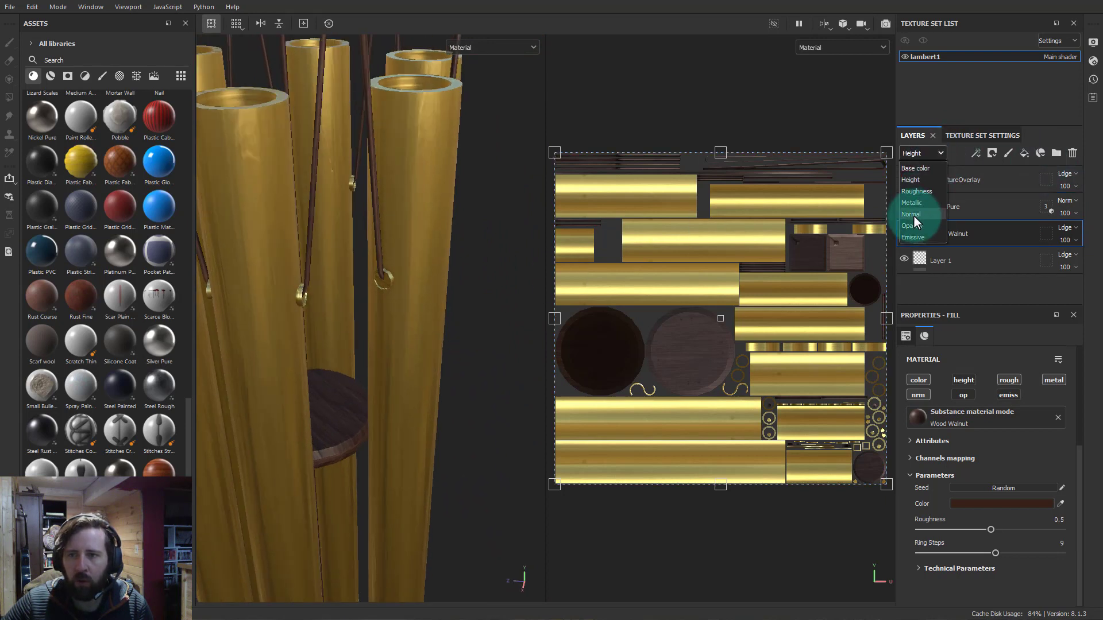
left_click(913, 215)
left_click(965, 207)
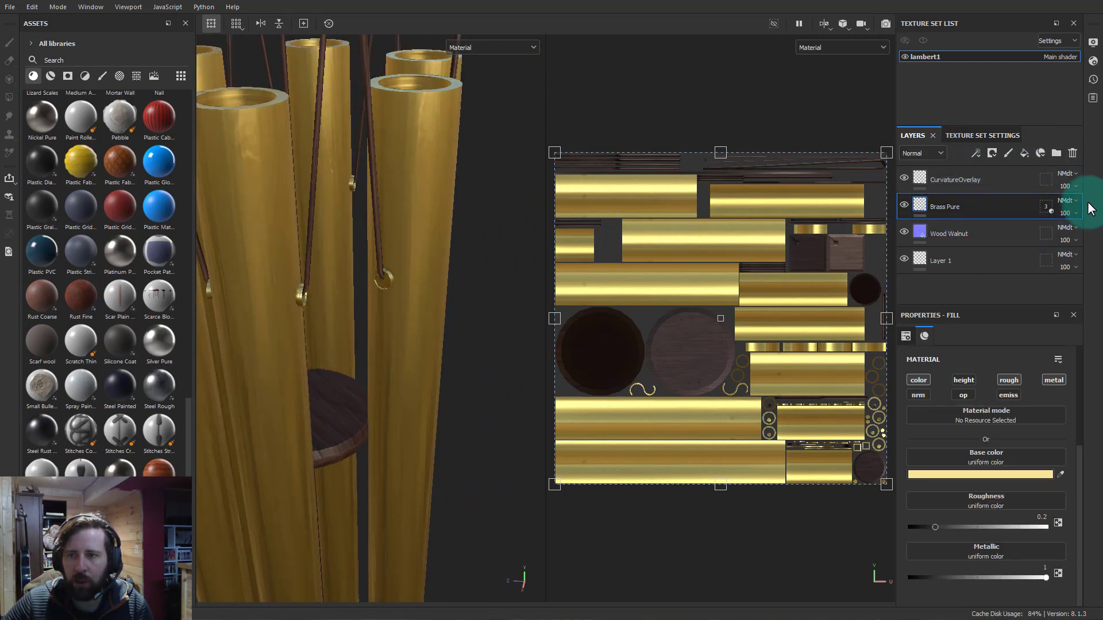
left_click(1068, 201)
left_click(1068, 214)
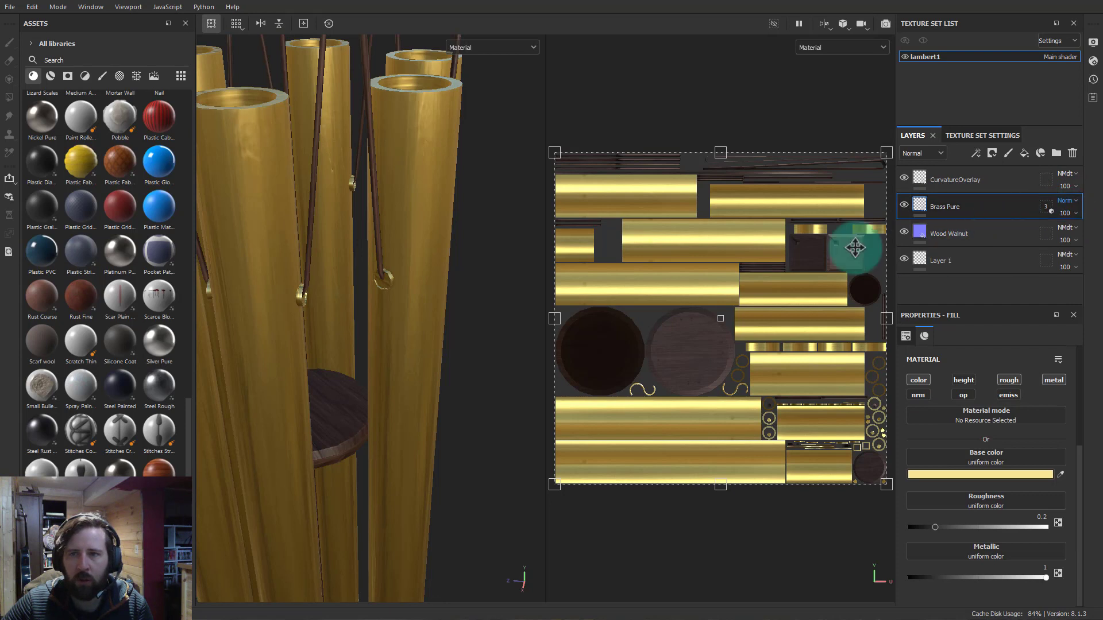
Review the layers' blending modes in the Roughness, Height, Metallic and Opacity channels
left_click(932, 154)
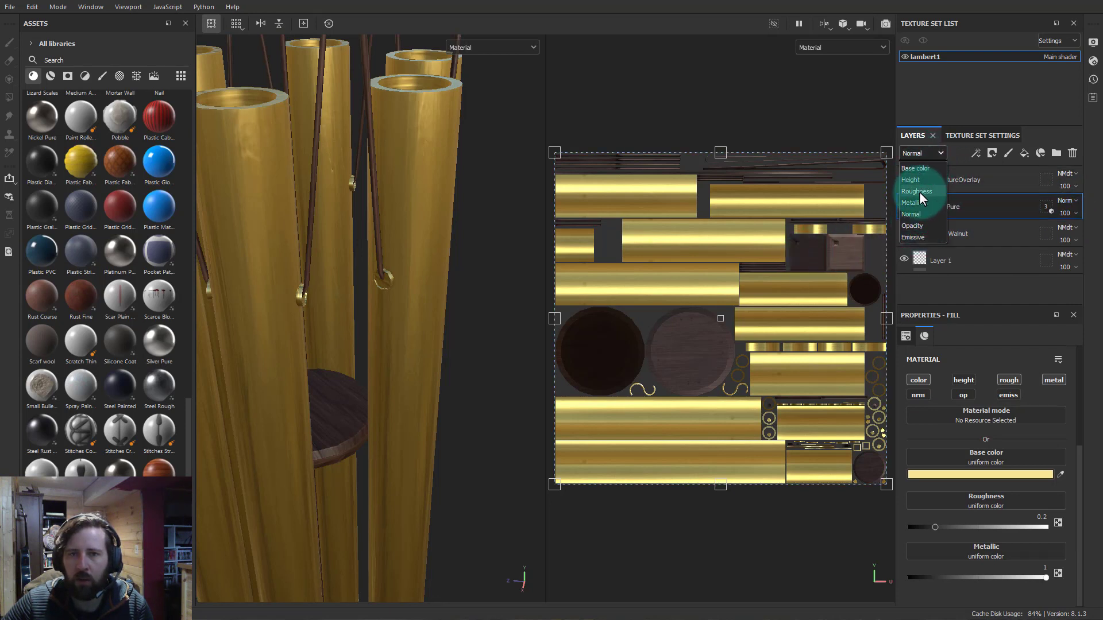
left_click(918, 191)
left_click(914, 155)
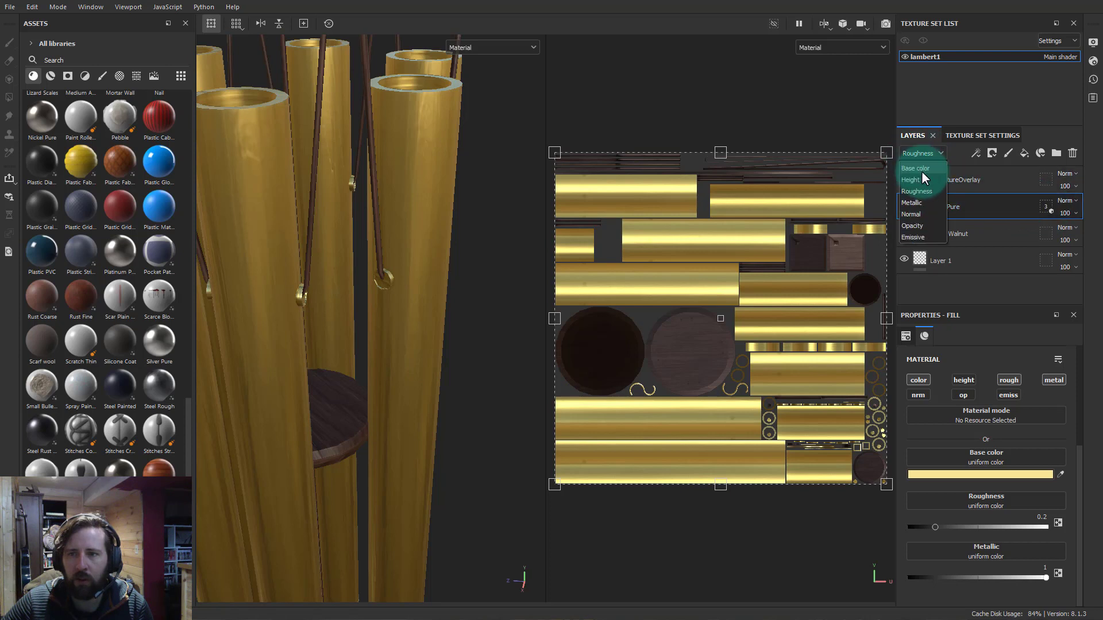
left_click(910, 180)
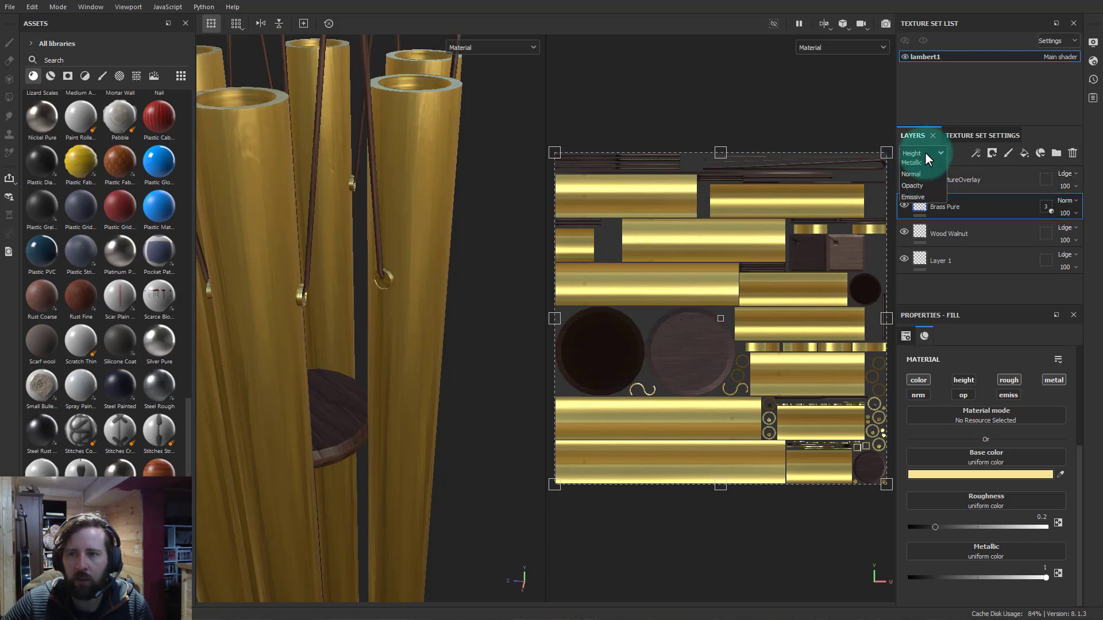
left_click(924, 152)
left_click(922, 192)
left_click(923, 153)
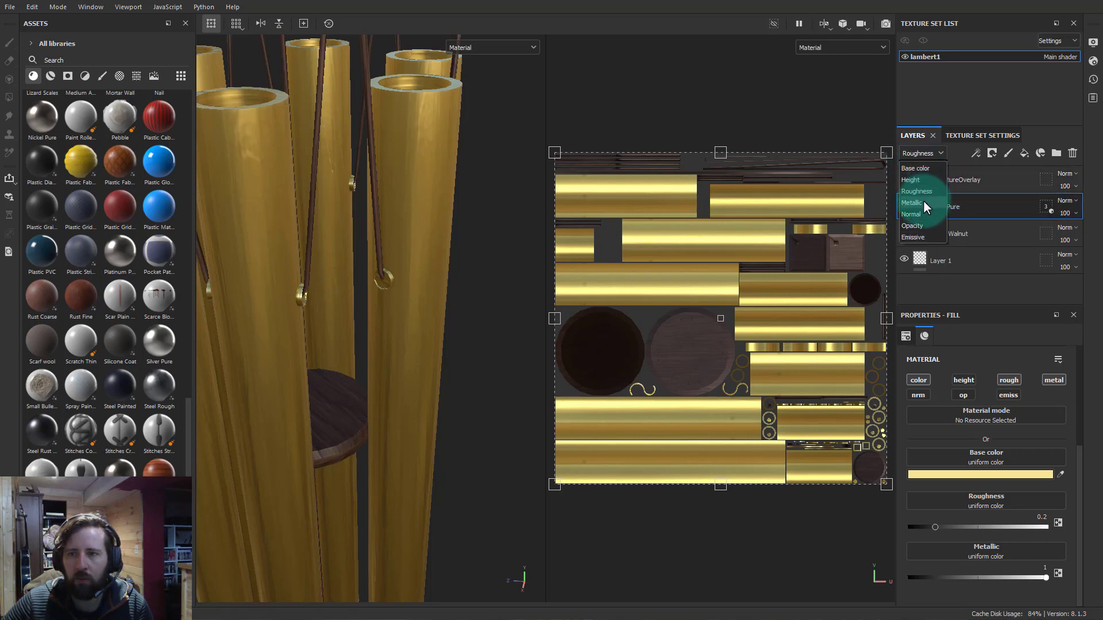
left_click(922, 201)
left_click(926, 157)
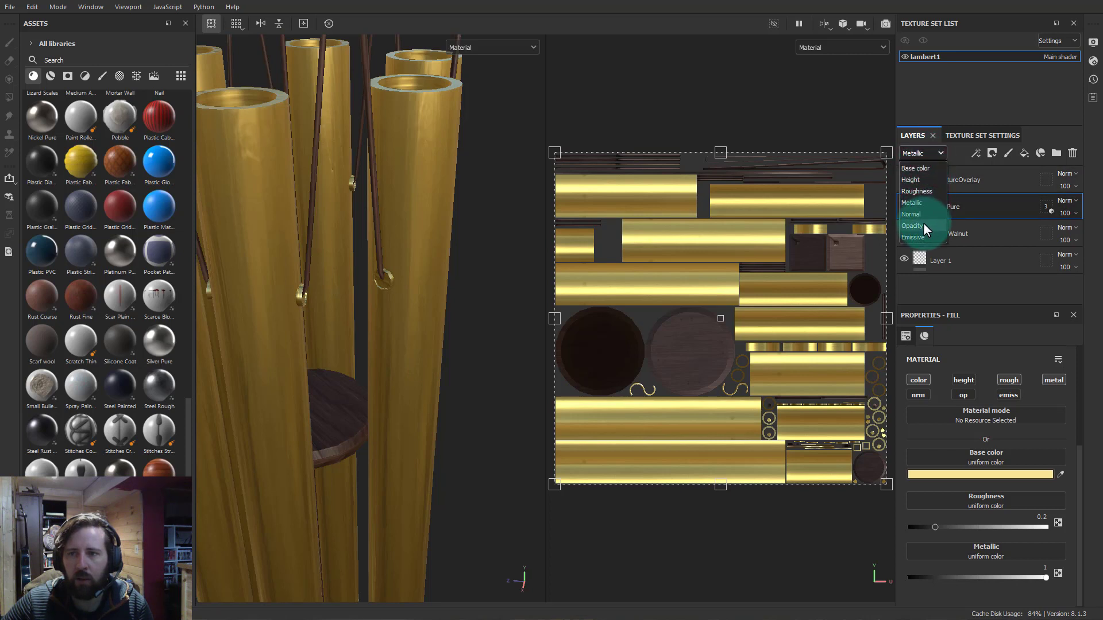
left_click(922, 223)
left_click(929, 154)
left_click(922, 179)
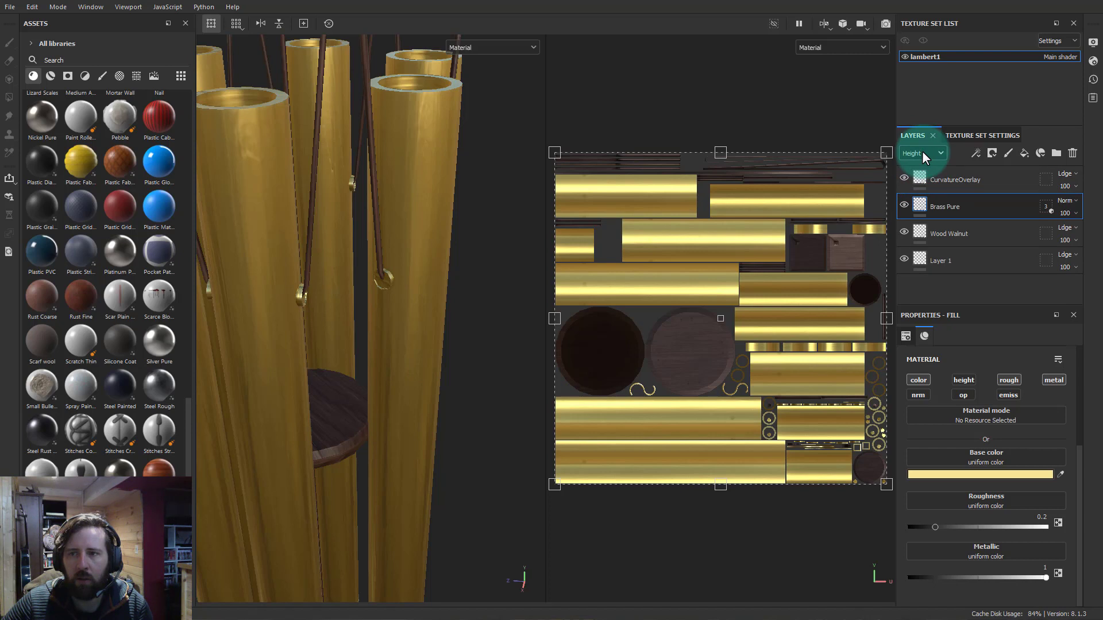
Compare the model with Wood Walnut hidden and shown, and set that layer's Height channel blending mode to Normal
left_click(956, 181)
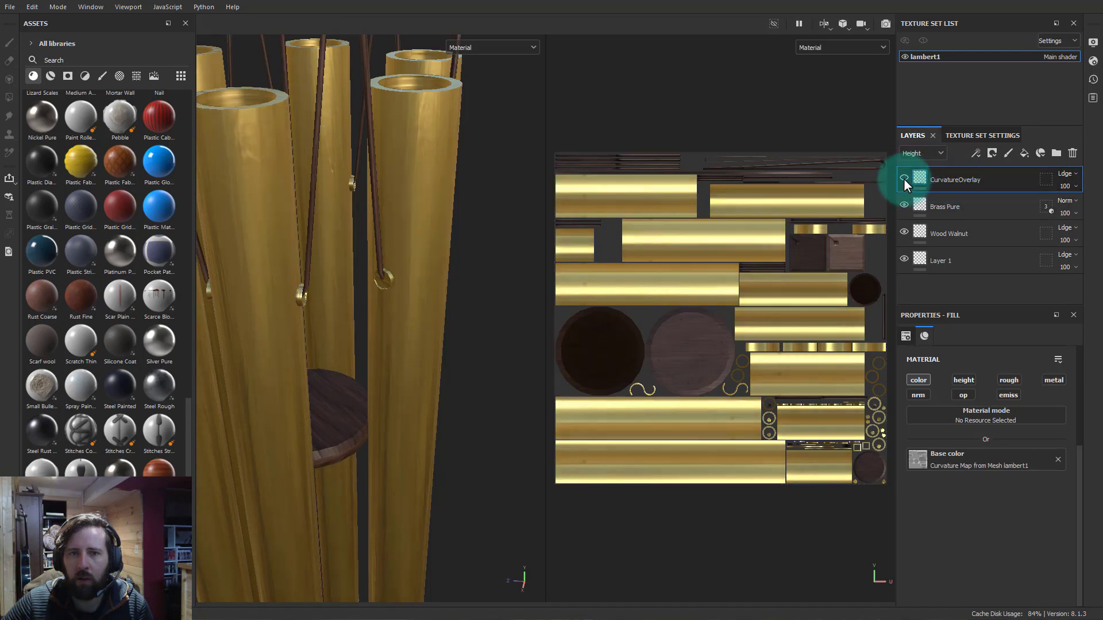
left_click(902, 231)
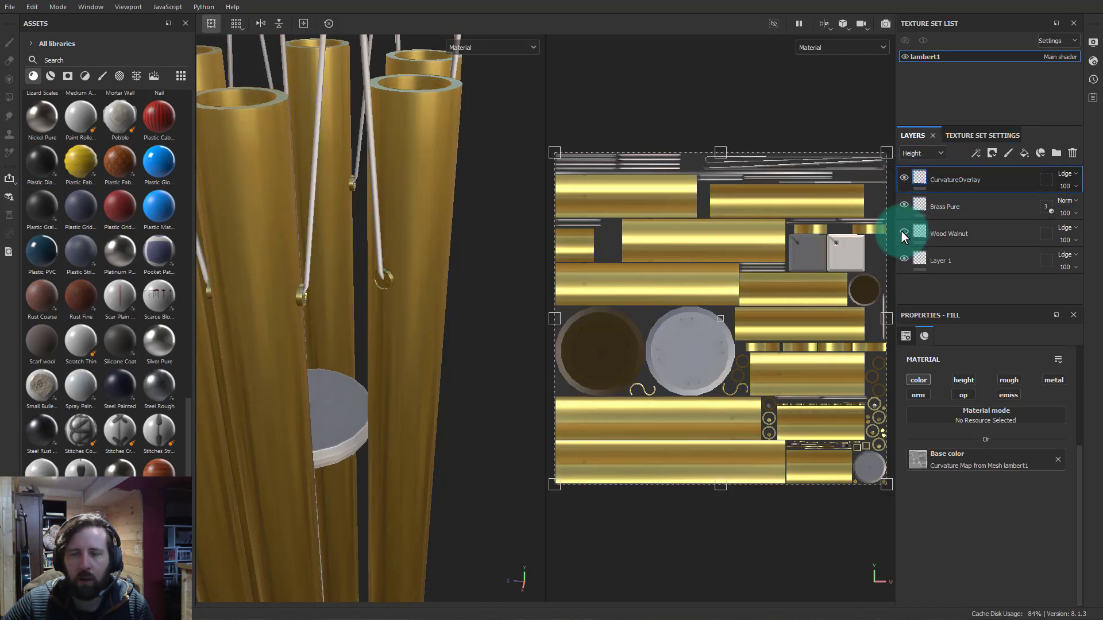
left_click(903, 231)
left_click(1064, 227)
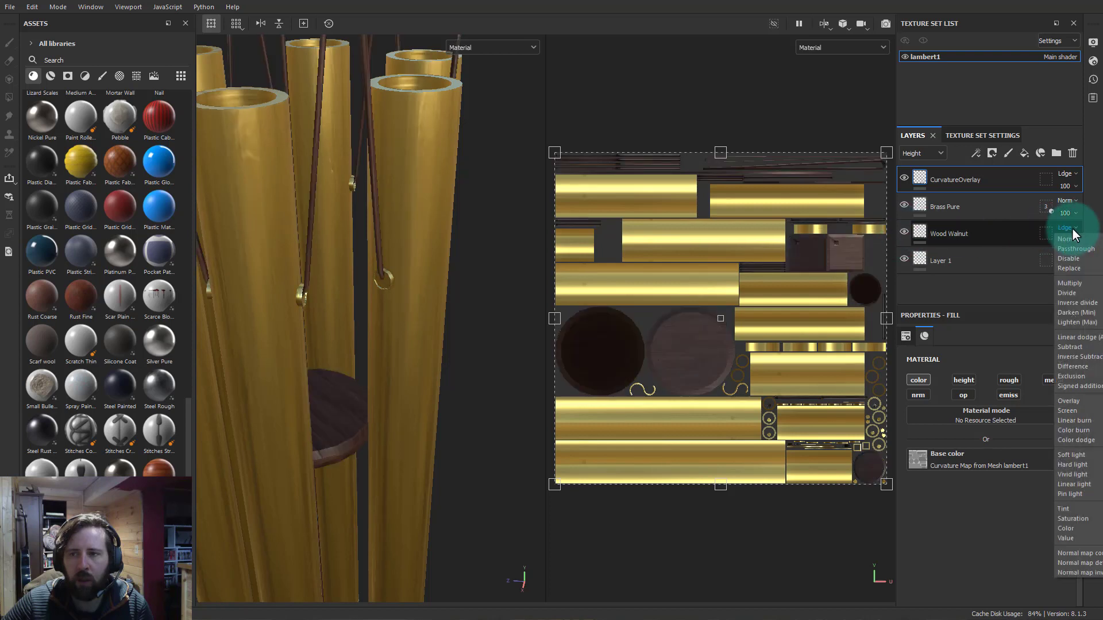
left_click(1062, 240)
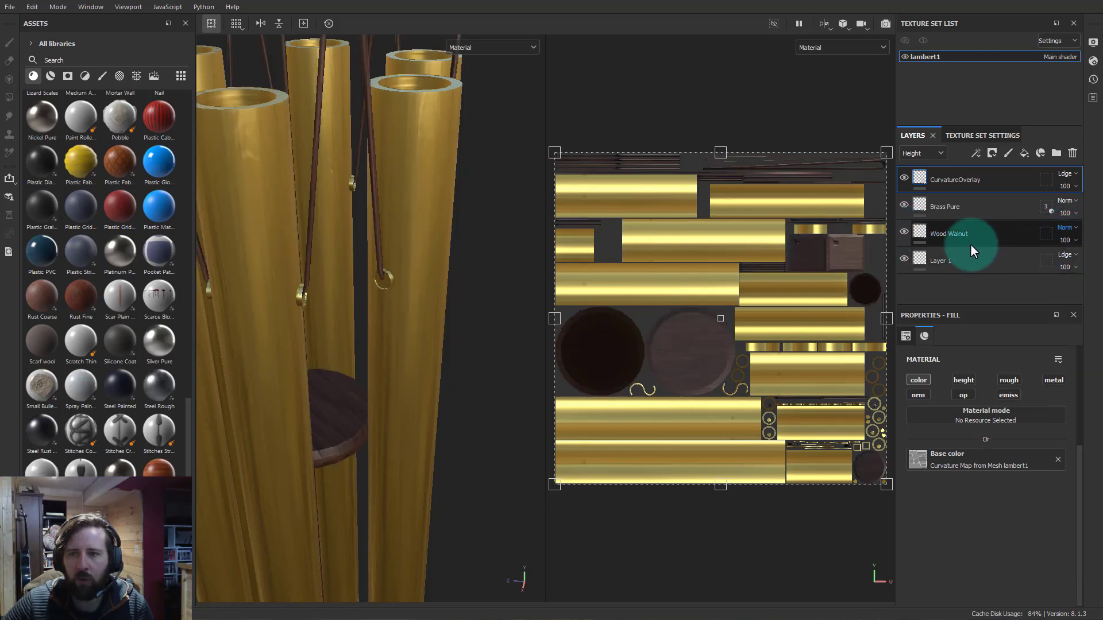
Set the Wood Walnut layer's blending mode to Normal in the Normal channel
left_click(936, 155)
left_click(922, 211)
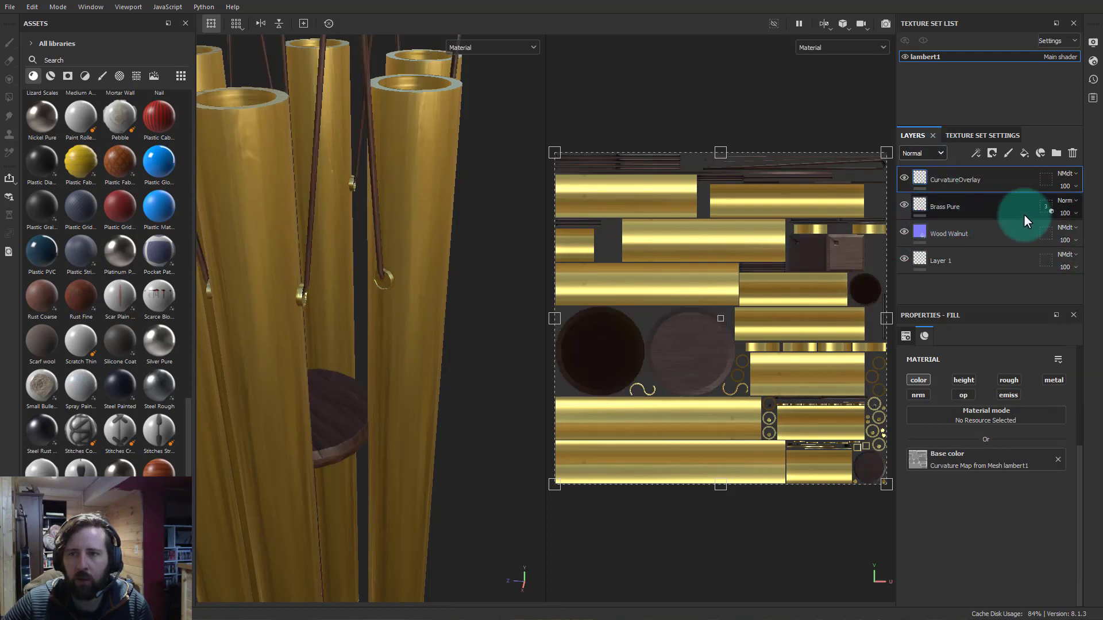
left_click(1064, 228)
left_click(1062, 241)
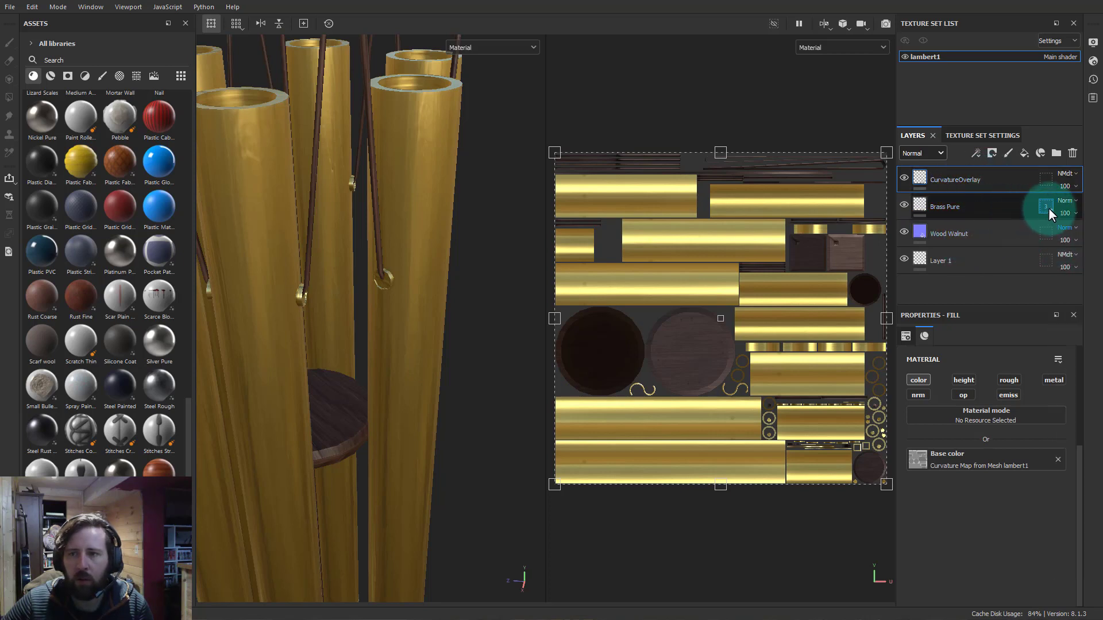
Change the Wood Walnut layer's fill projection to Tri-planar projection and check the grain on the wind chime
left_click(1005, 233)
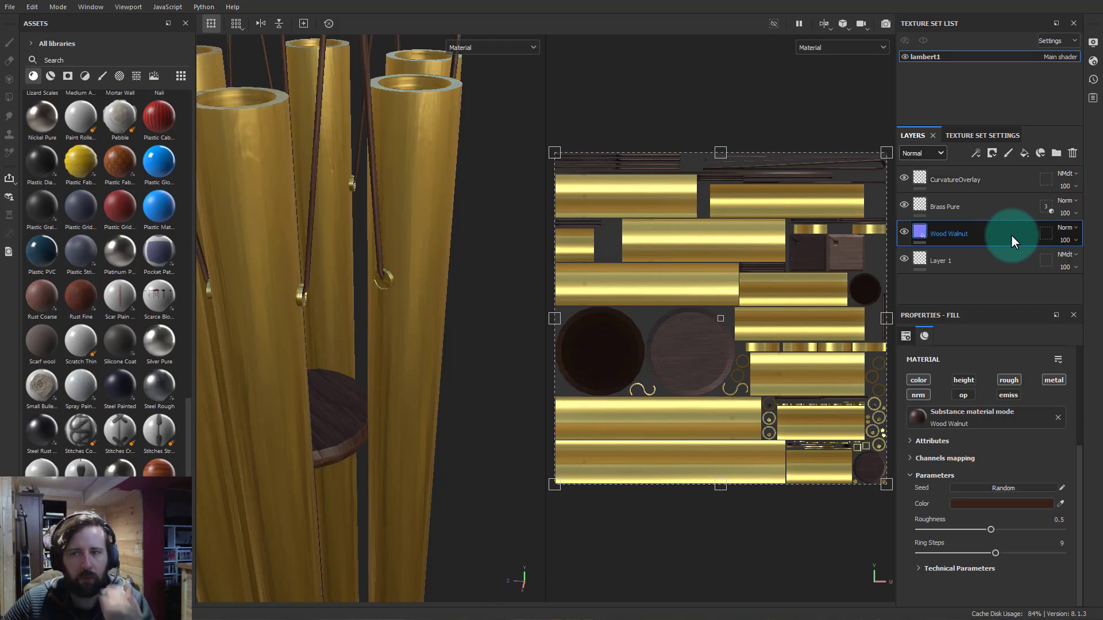
scroll(316, 339, "down", 4)
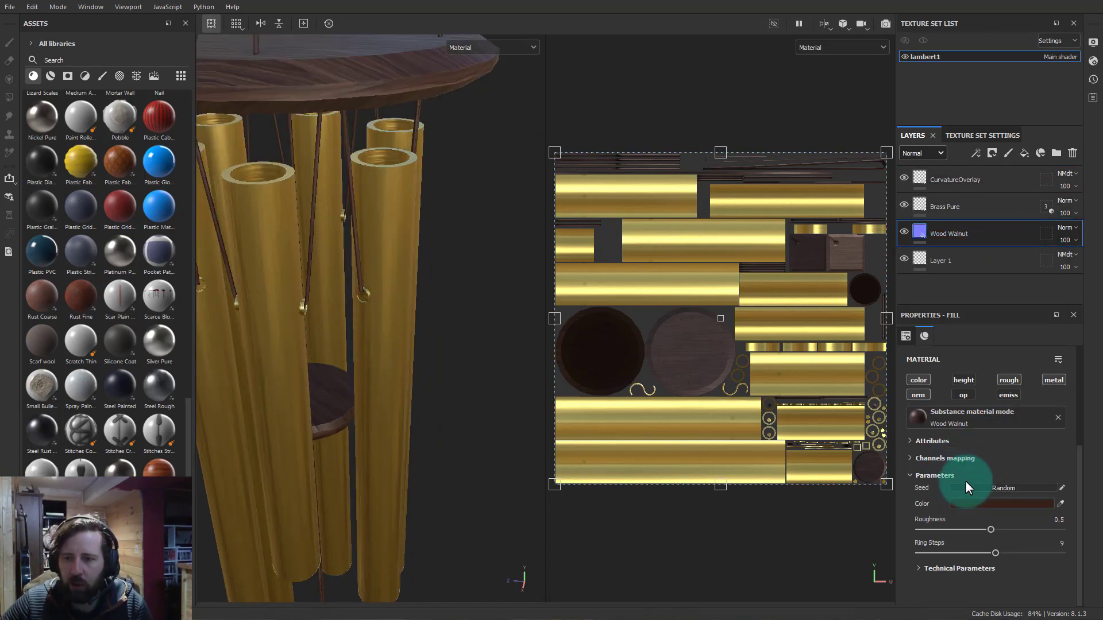
scroll(965, 483, "up", 3)
left_click(967, 378)
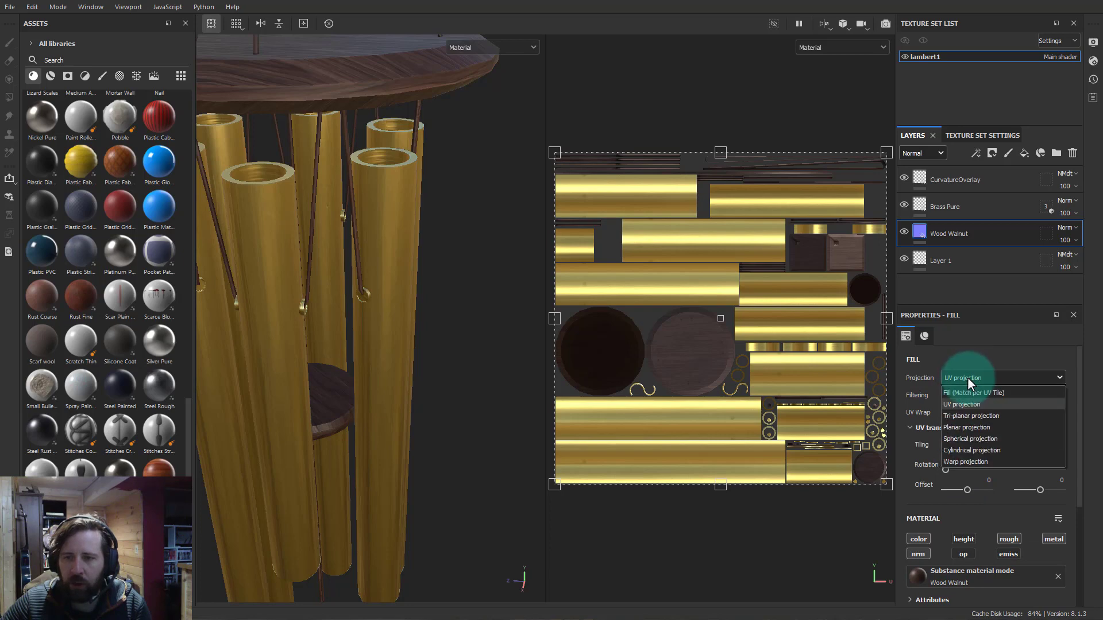
left_click(970, 414)
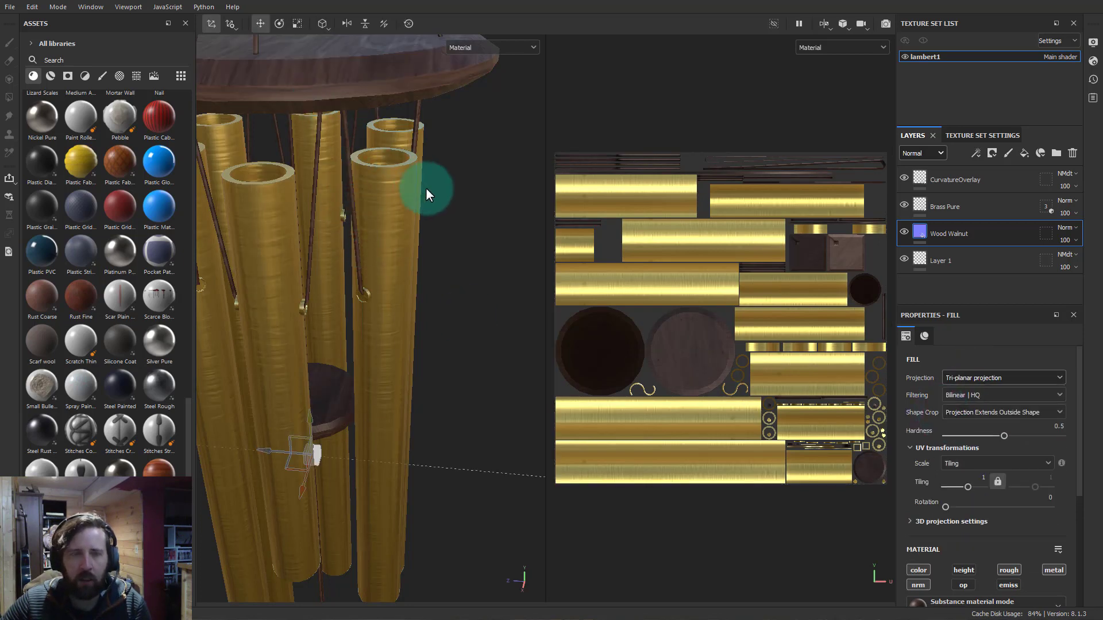
left_click_drag(461, 277, 436, 287, "alt")
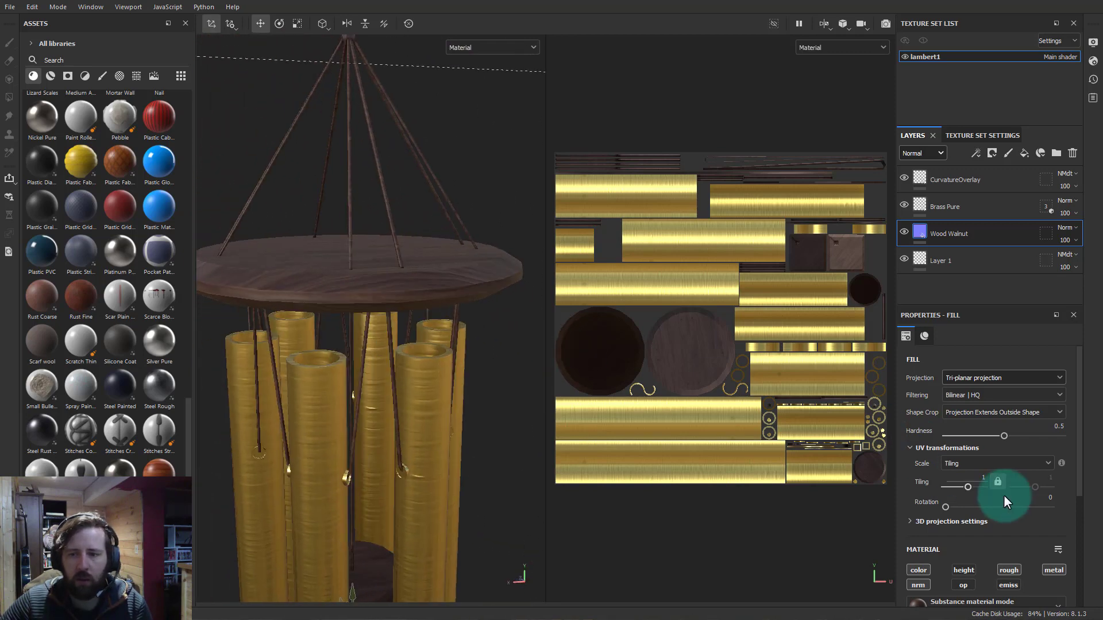
Turn off the normal (nrm) channel in the Wood Walnut layer's material and check the disc and chimes
scroll(1001, 521, "down", 3)
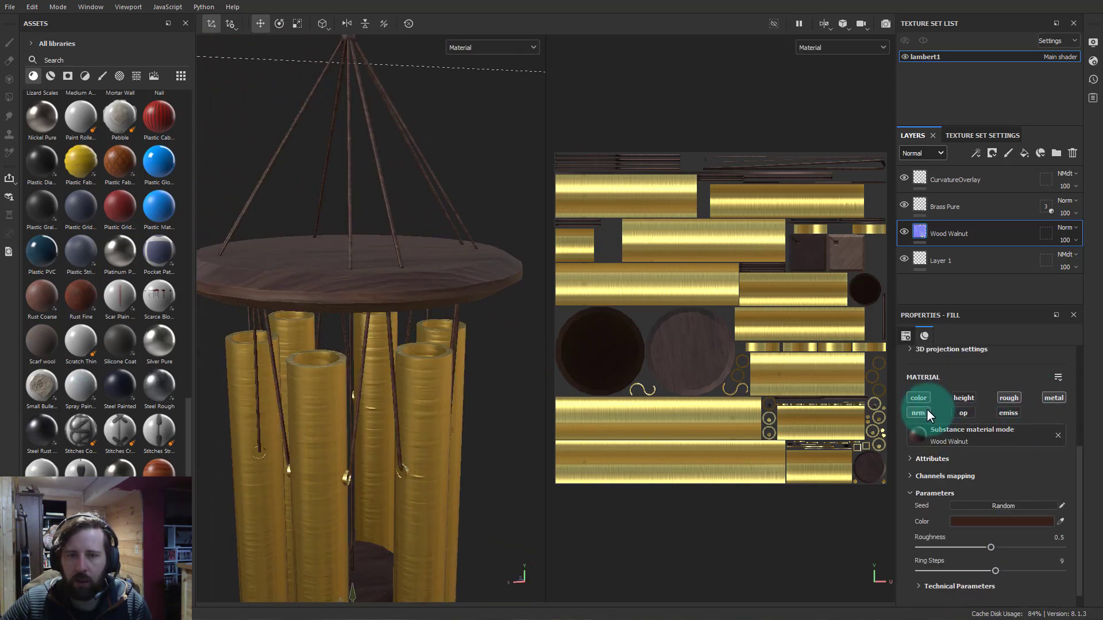
mouse_move(434, 327)
left_mouse_down("alt")
mouse_move(490, 364)
mouse_move(446, 337)
mouse_move(463, 264)
mouse_move(486, 280)
mouse_move(458, 303)
mouse_move(445, 295)
mouse_move(447, 270)
mouse_move(428, 329)
left_mouse_up("alt")
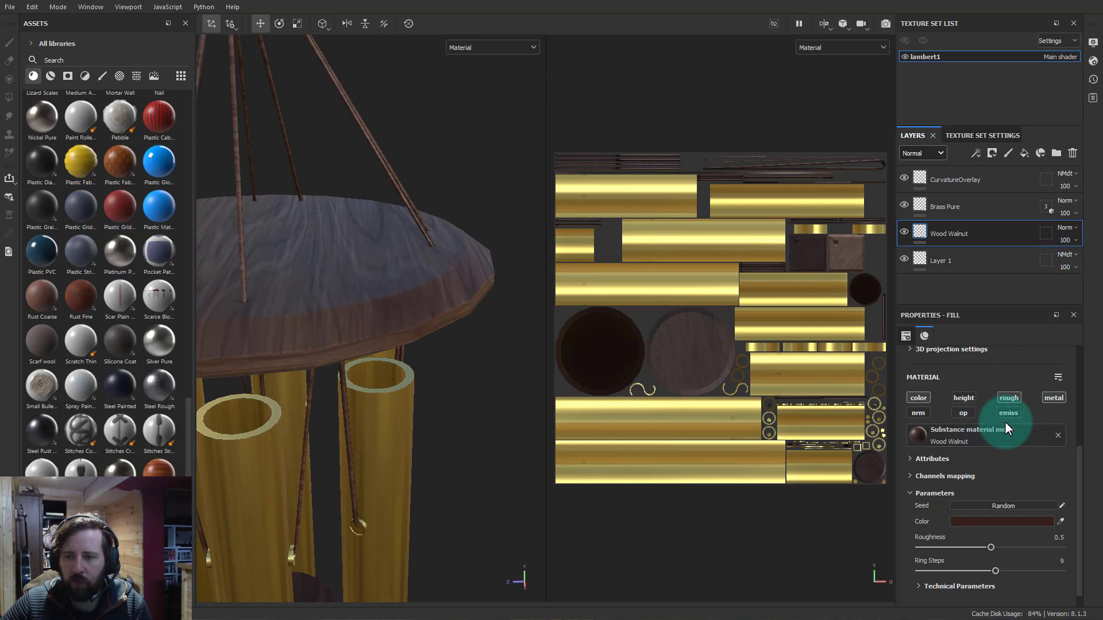
scroll(1004, 495, "up", 1)
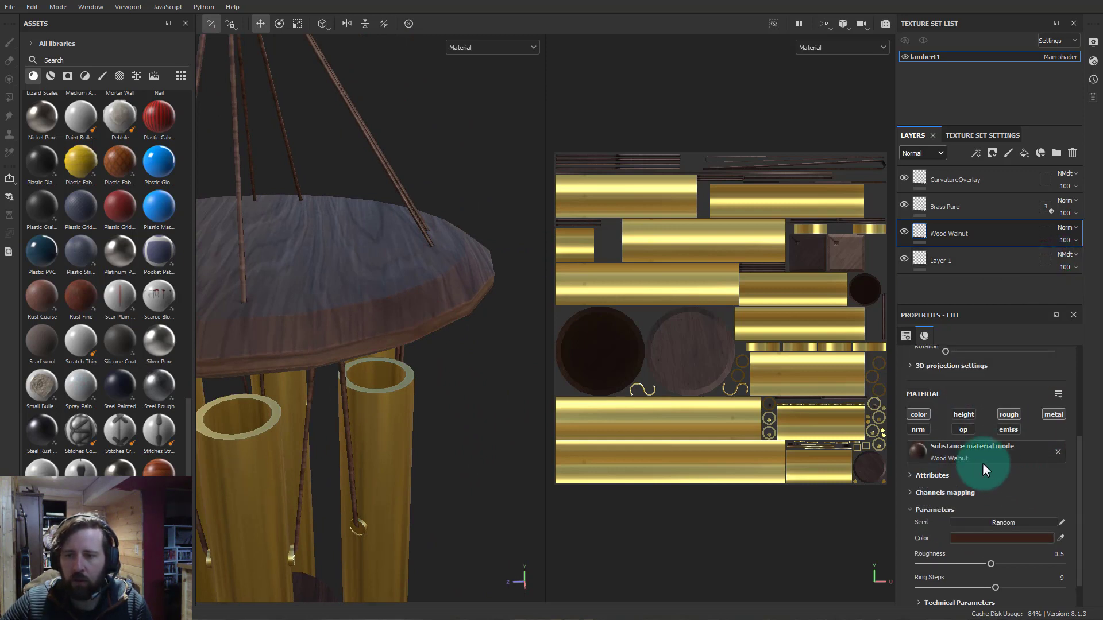
Set the Wood Walnut material's color to a lighter reddish brown and its UV tiling to 2.29
left_click(976, 538)
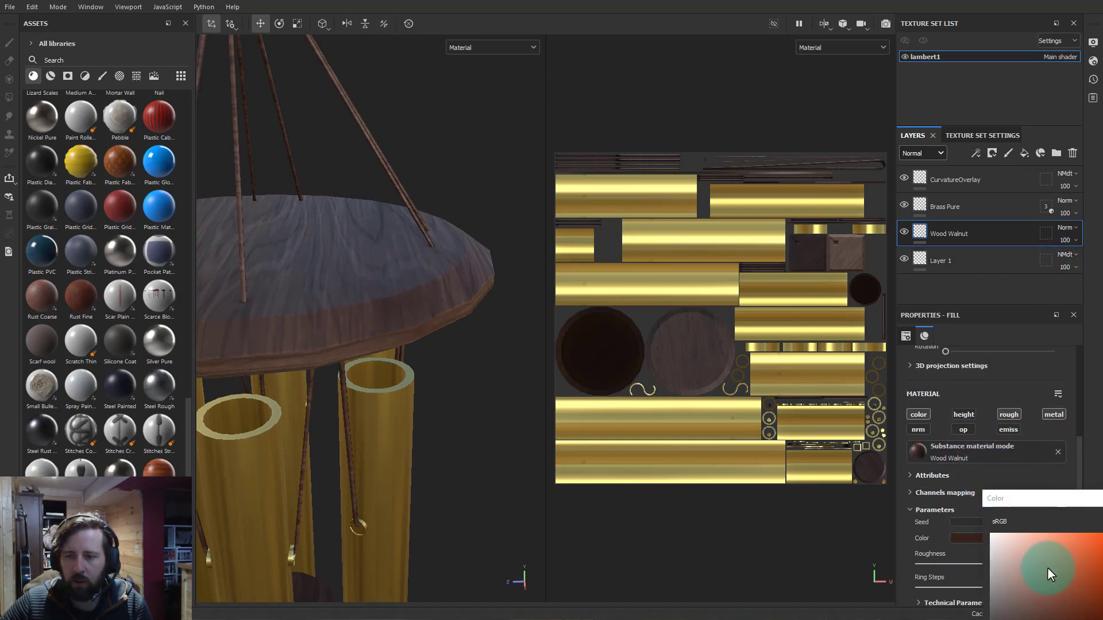
left_click(1074, 603)
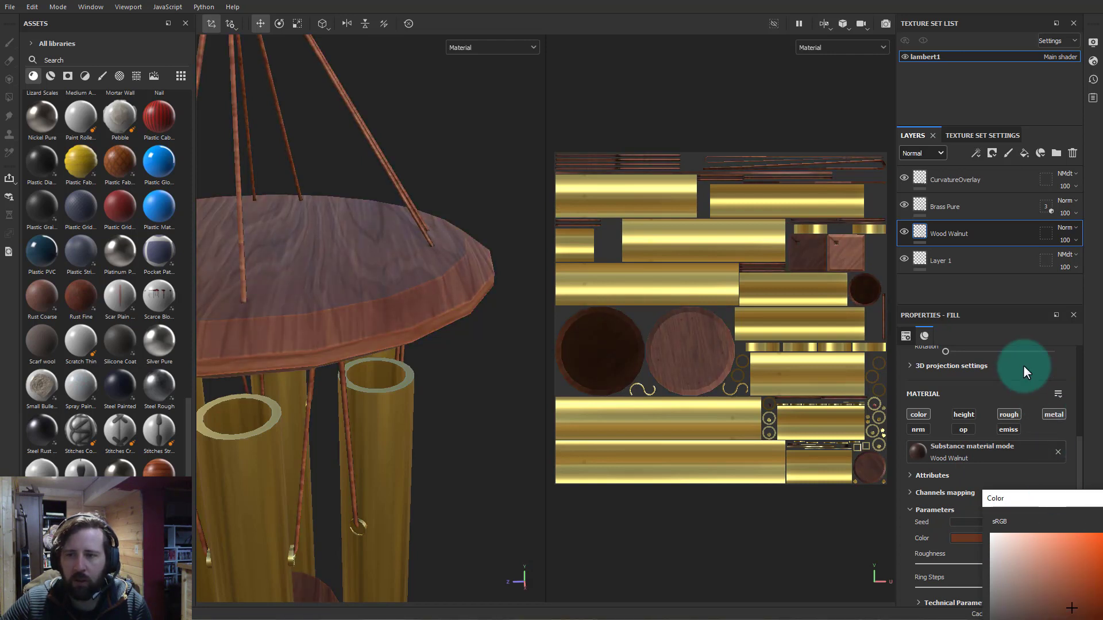
scroll(998, 391, "up", 4)
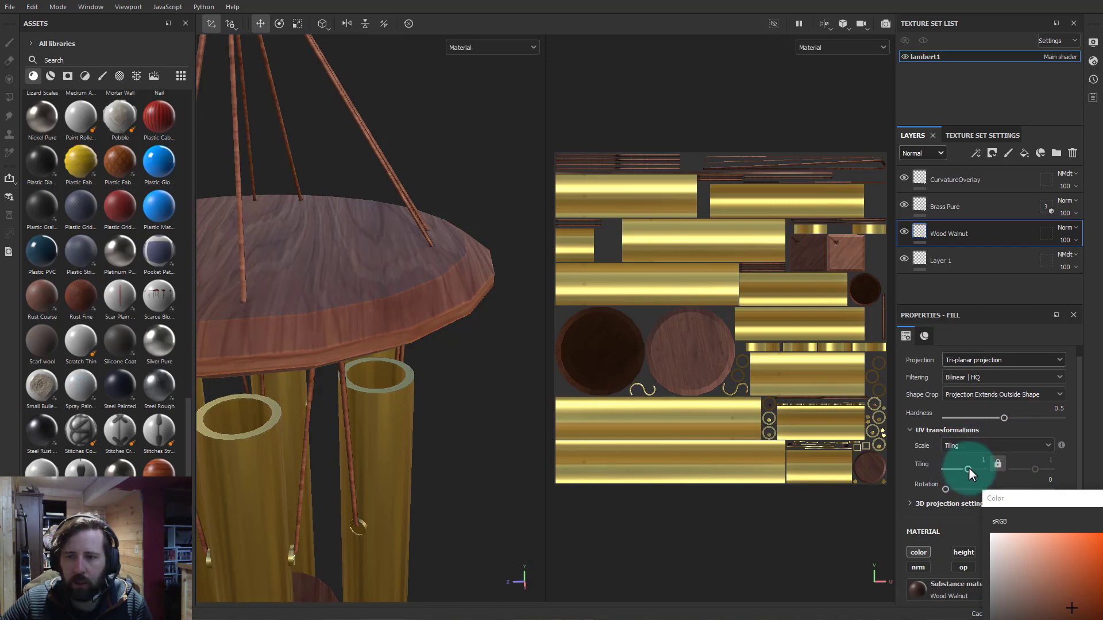
left_click_drag(969, 466, 969, 467)
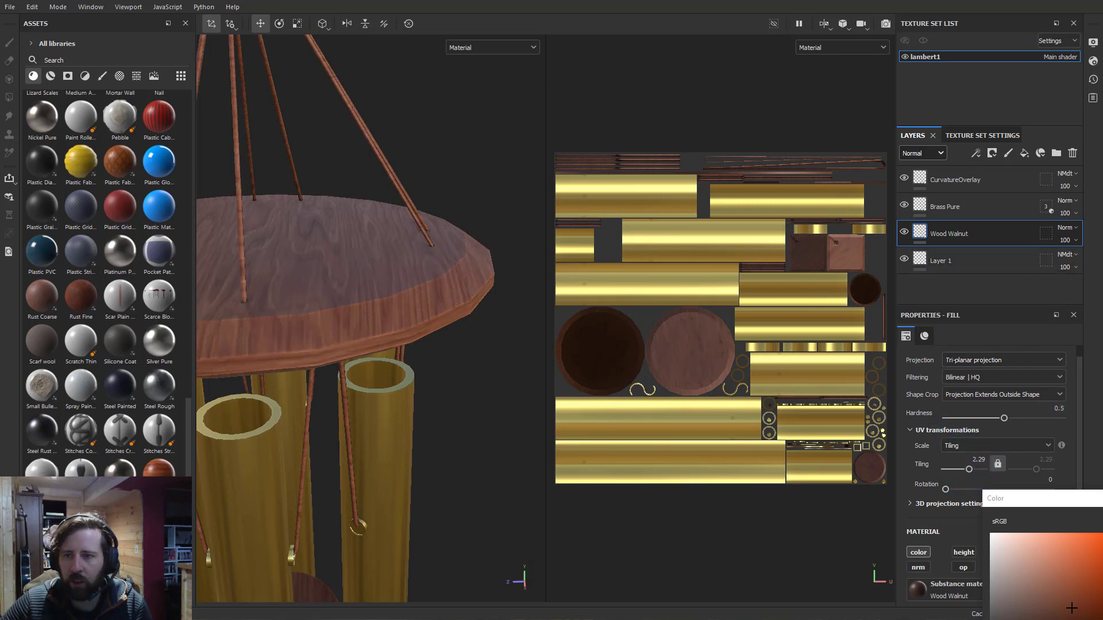
Open the Wood Walnut layer's geometry mask and switch the layer stack to the Base color channel
left_click(1049, 230)
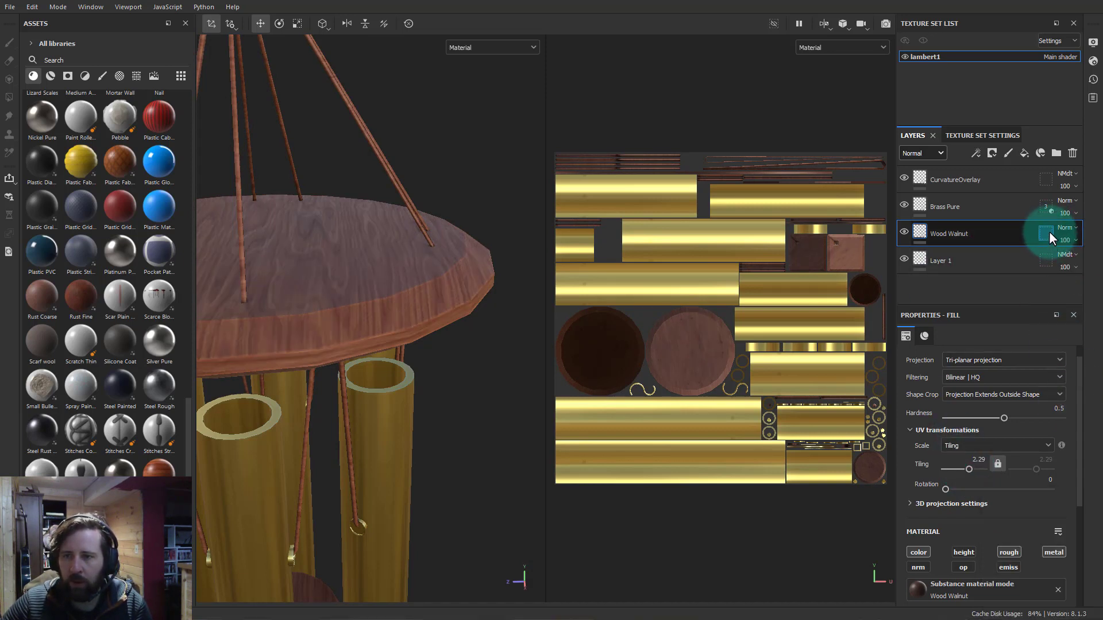
left_click(1049, 231)
left_click(931, 153)
left_click(919, 167)
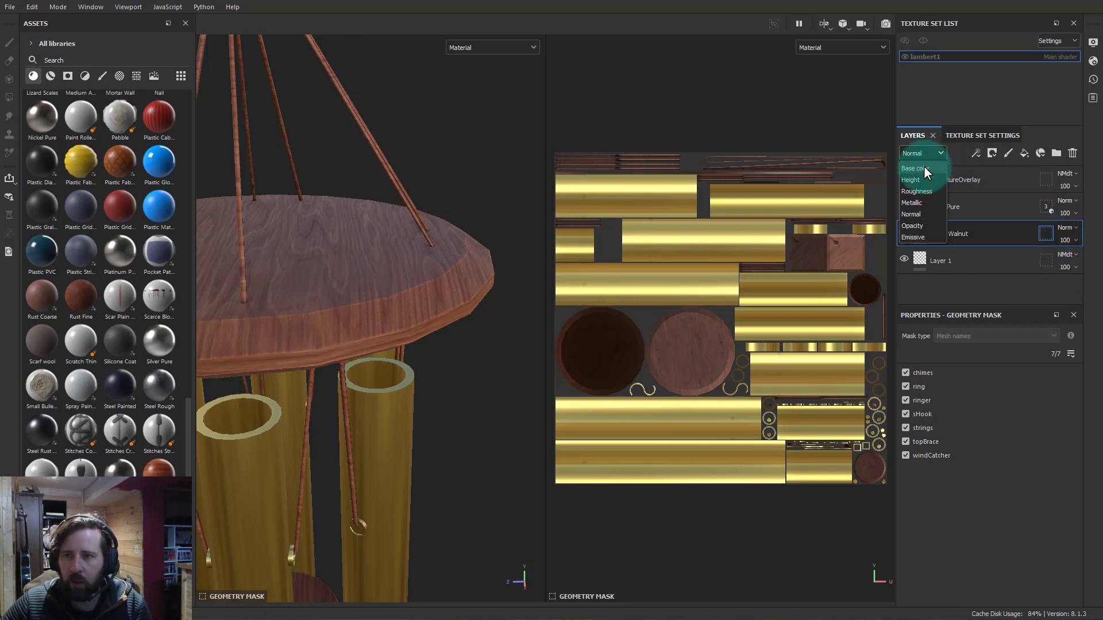
left_click(1066, 229)
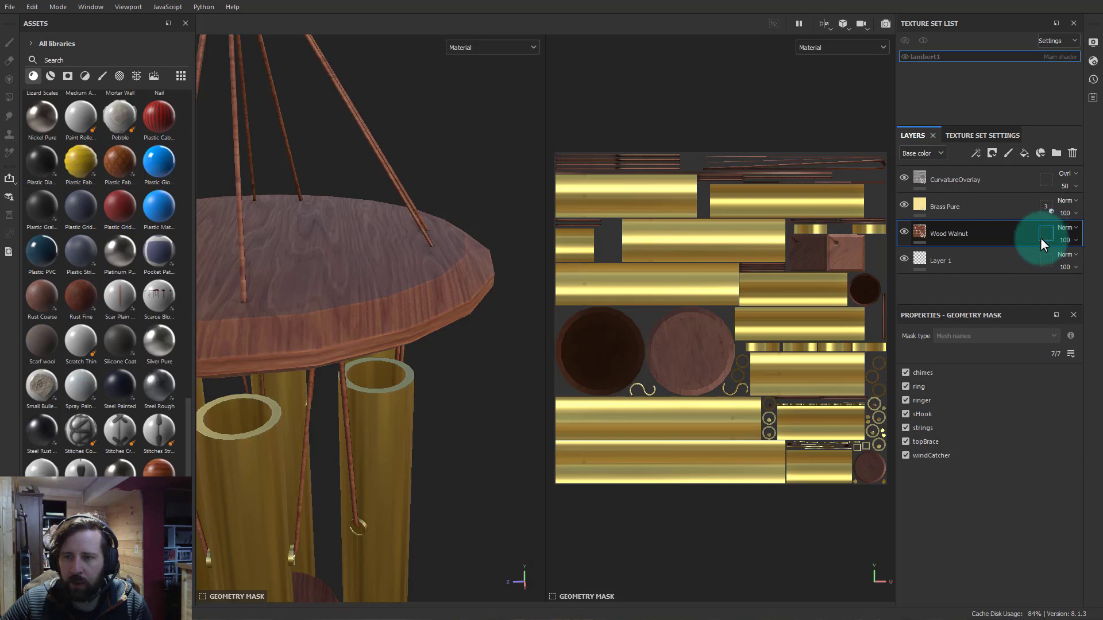
Exclude the chimes, ring, sHook and strings meshes from the Wood Walnut layer's geometry mask
left_click(905, 372)
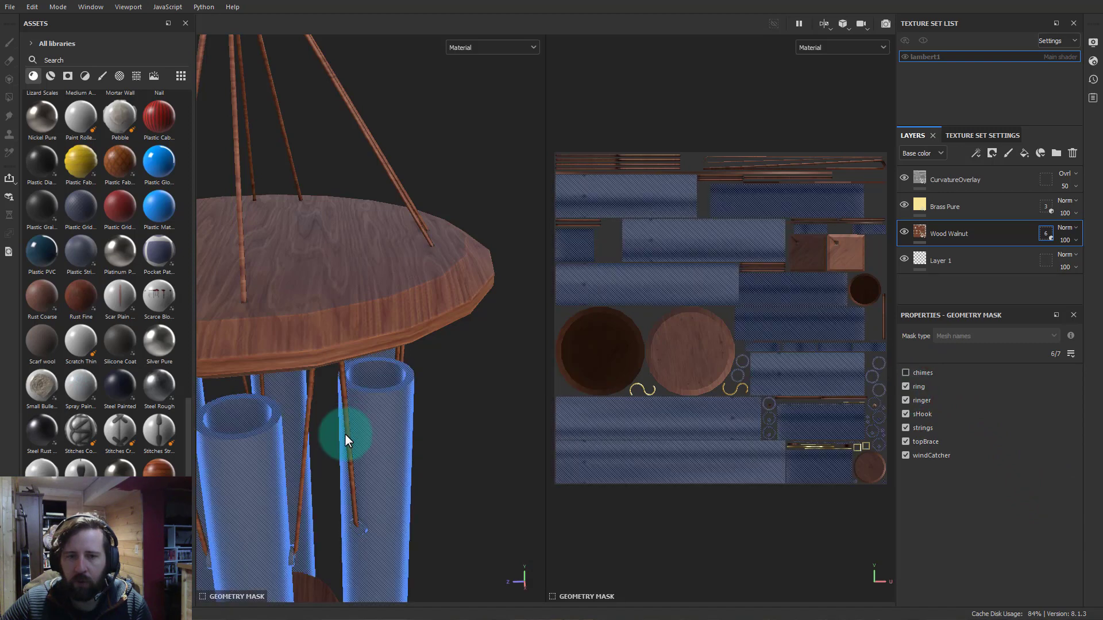
key("f")
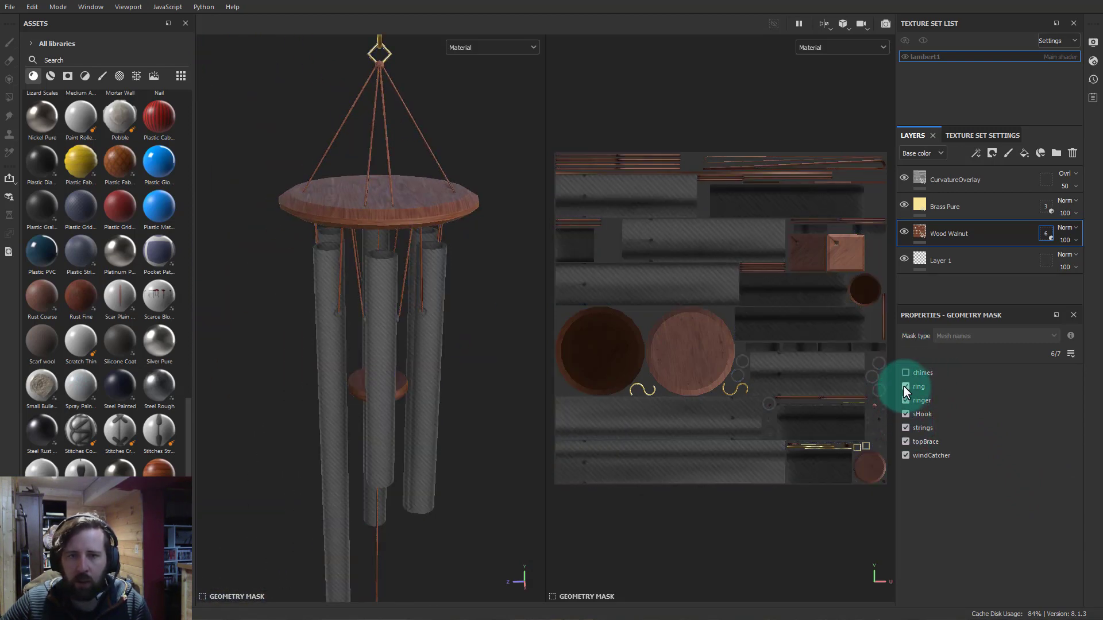
left_click(905, 386)
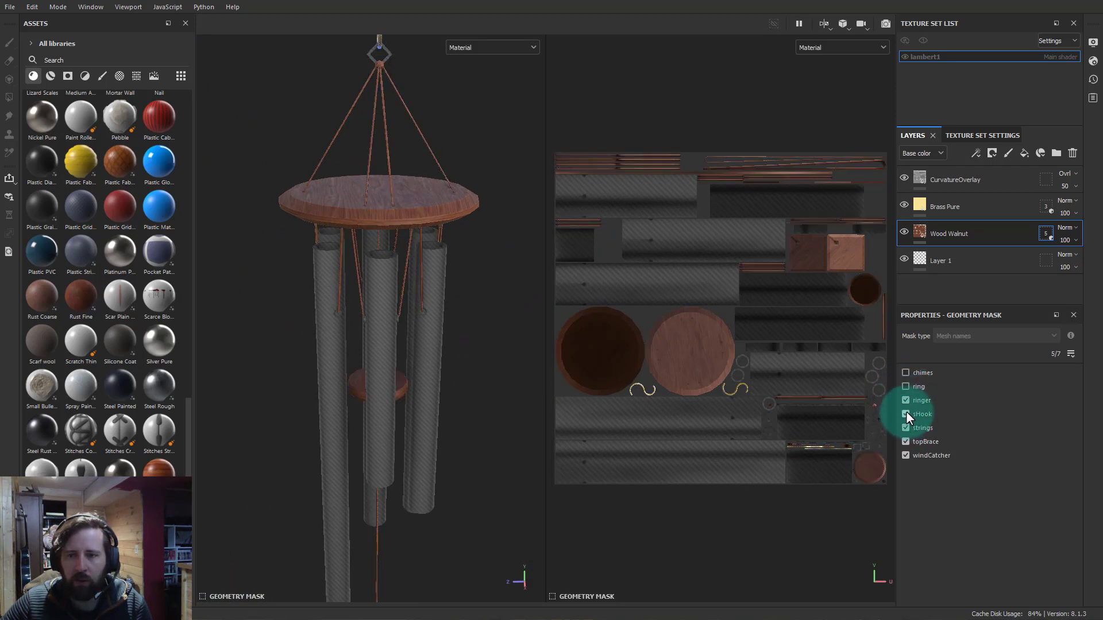
left_click(905, 414)
left_click(905, 427)
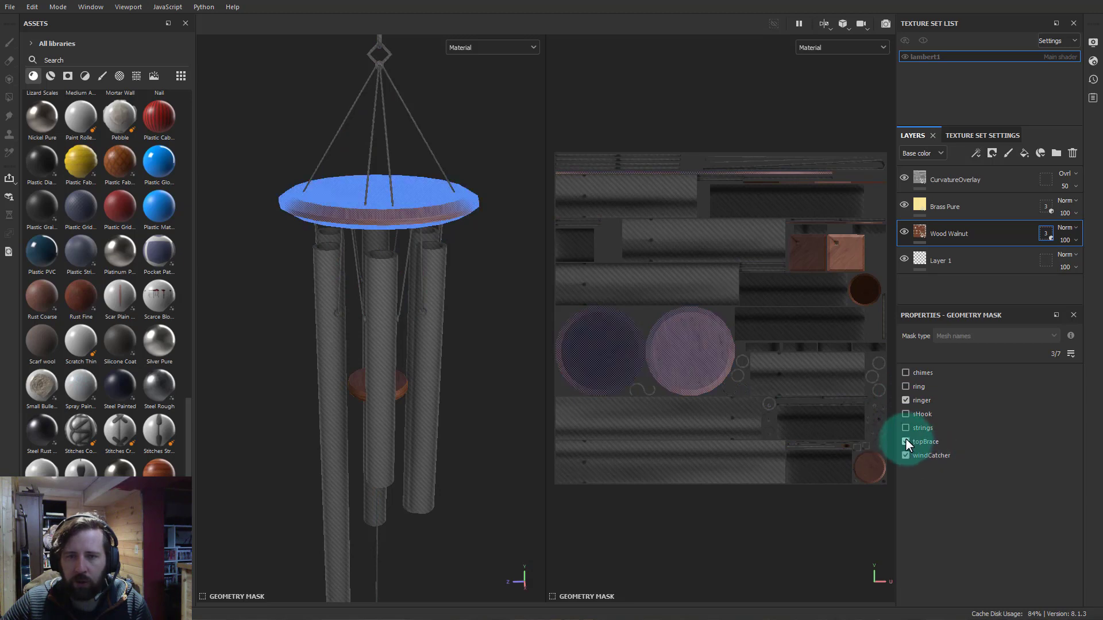
Turn the normal (nrm) channel back on in the Wood Walnut layer's material and check the wooden disc up close
left_click(918, 232)
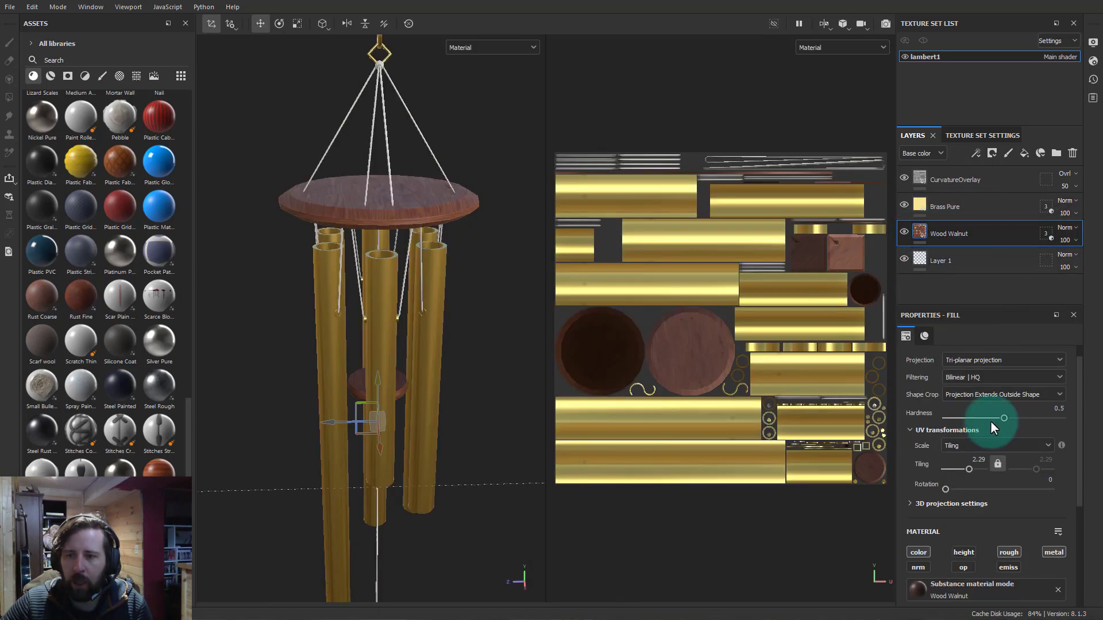
scroll(980, 488, "down", 3)
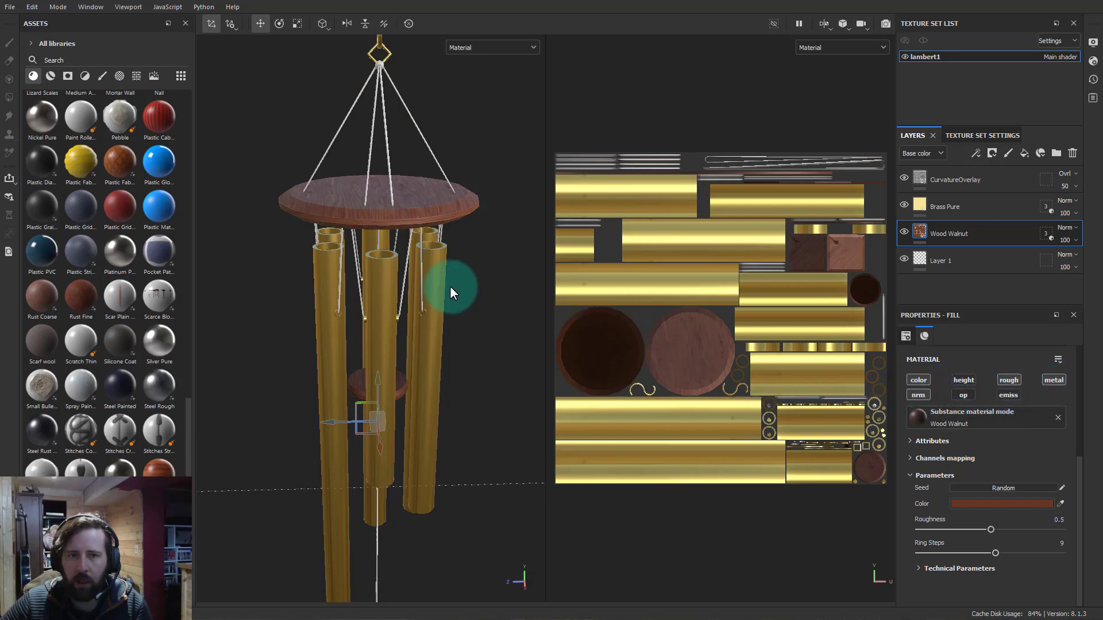
mouse_move(451, 286)
left_mouse_down("alt")
mouse_move(466, 271)
mouse_move(507, 279)
mouse_move(442, 299)
left_mouse_up("alt")
scroll(509, 277, "up", 2)
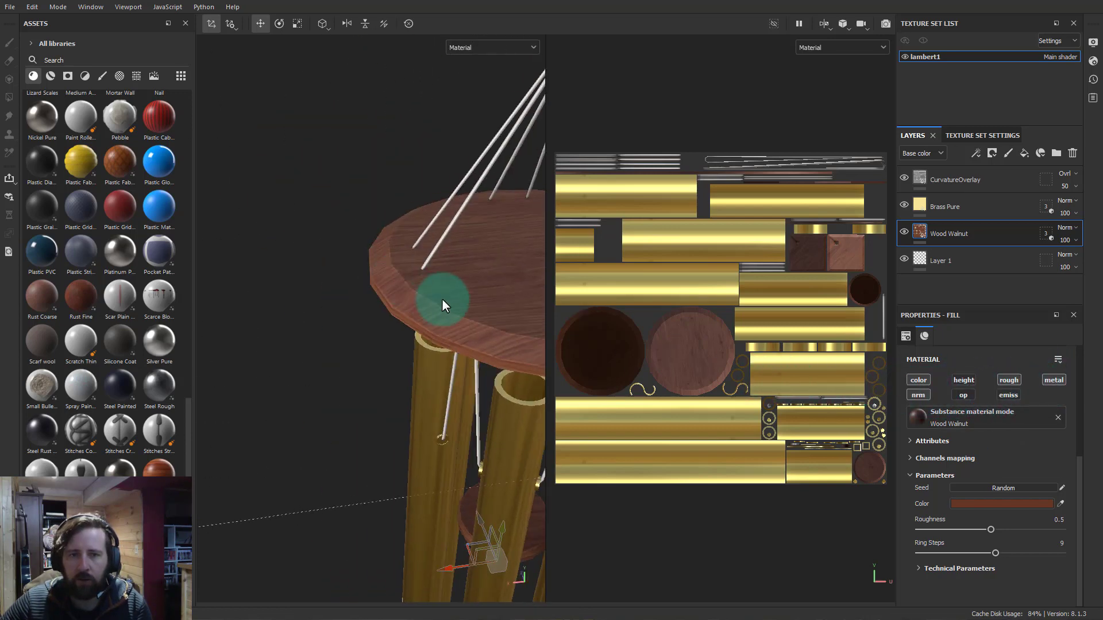
middle_click_drag(442, 299, 403, 194, "alt")
right_click_drag(404, 195, 310, 226, "alt")
left_click_drag(310, 226, 422, 226, "alt")
Add a fill layer above Wood Walnut and name it Strings
left_click(991, 225)
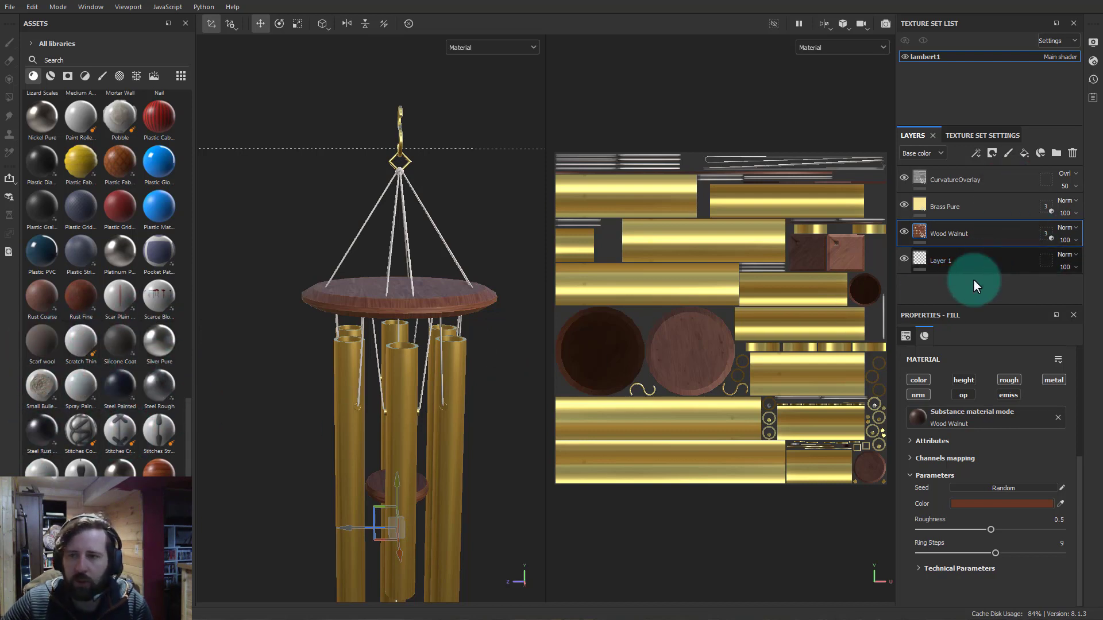
left_click(1025, 153)
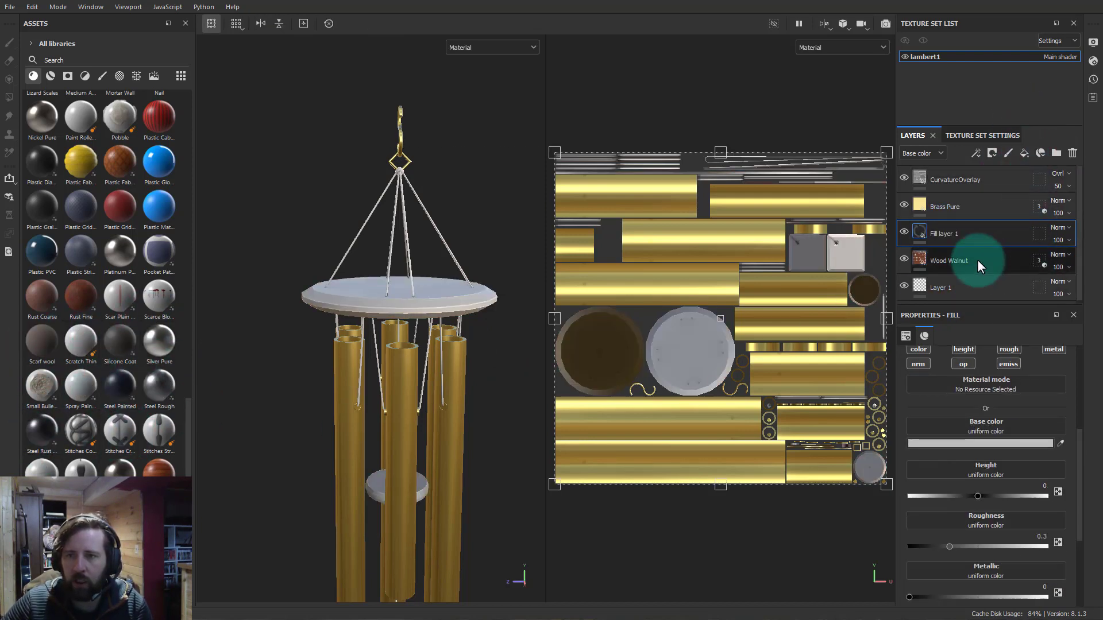
double_click(949, 234)
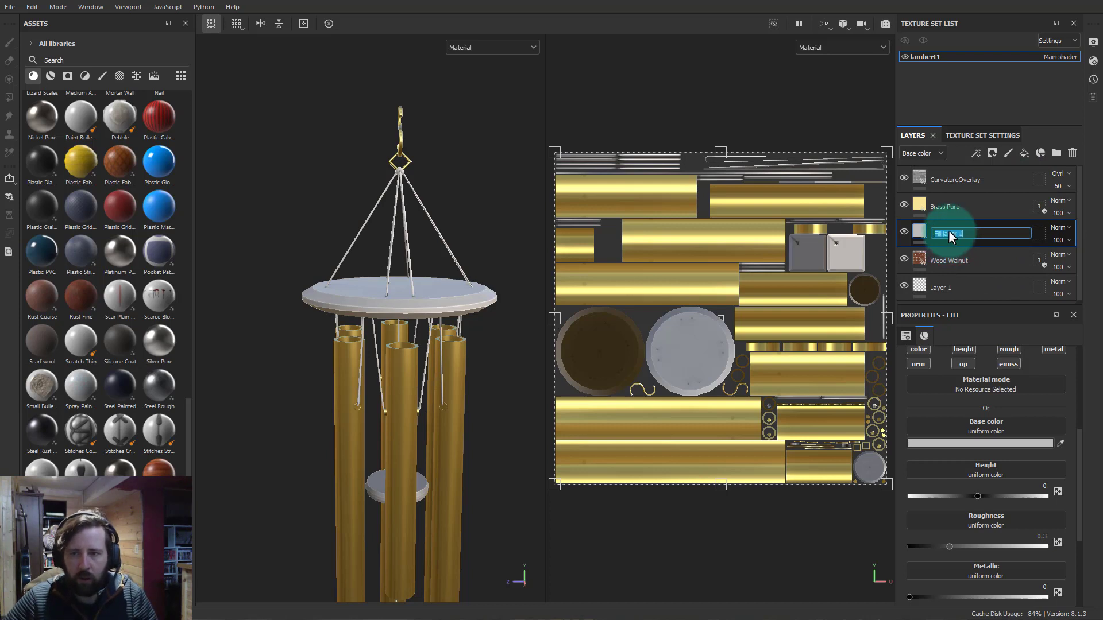
type("Strings")
key("Return")
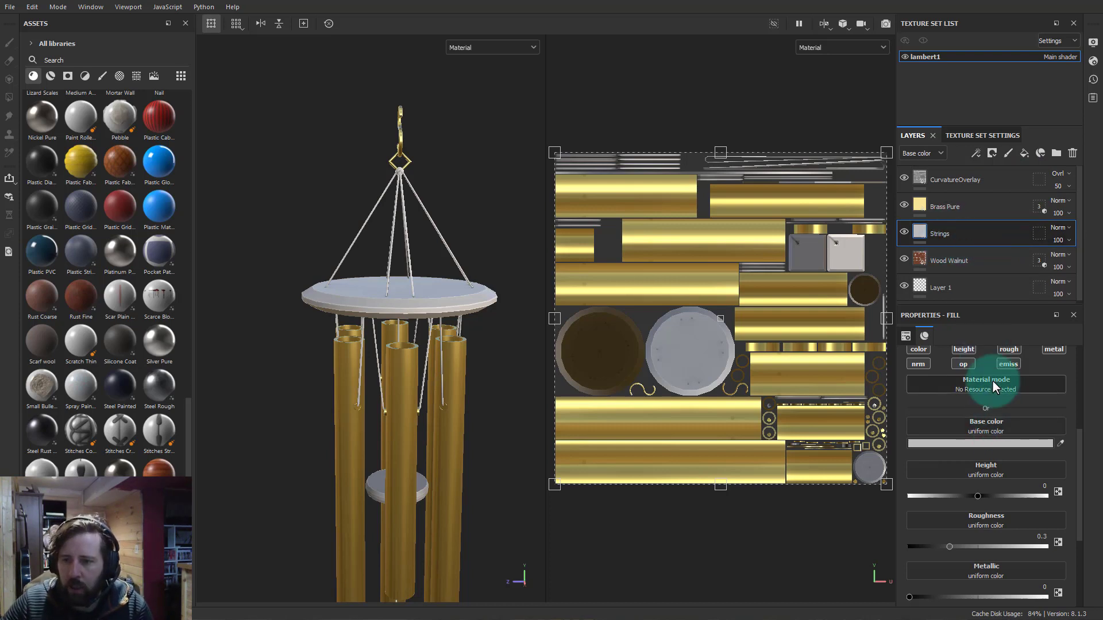
Leave only the color, rough and metal channels on in the Strings layer and set its roughness to 1
scroll(977, 366, "up", 1)
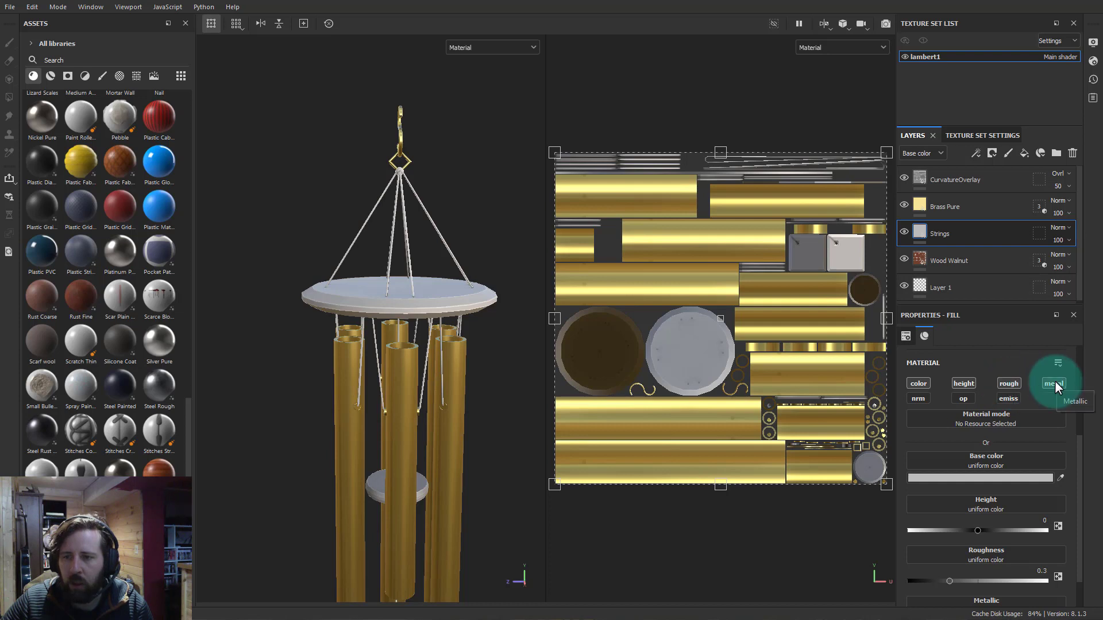
left_click(963, 383)
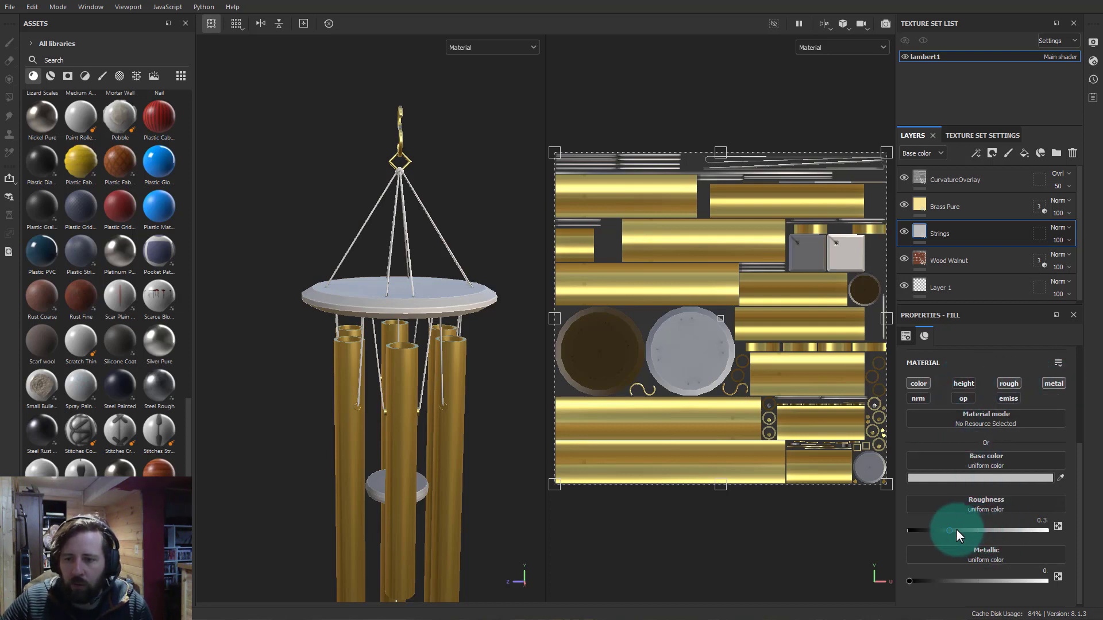
left_click_drag(949, 530, 1100, 541)
left_click_drag(459, 360, 439, 420, "alt")
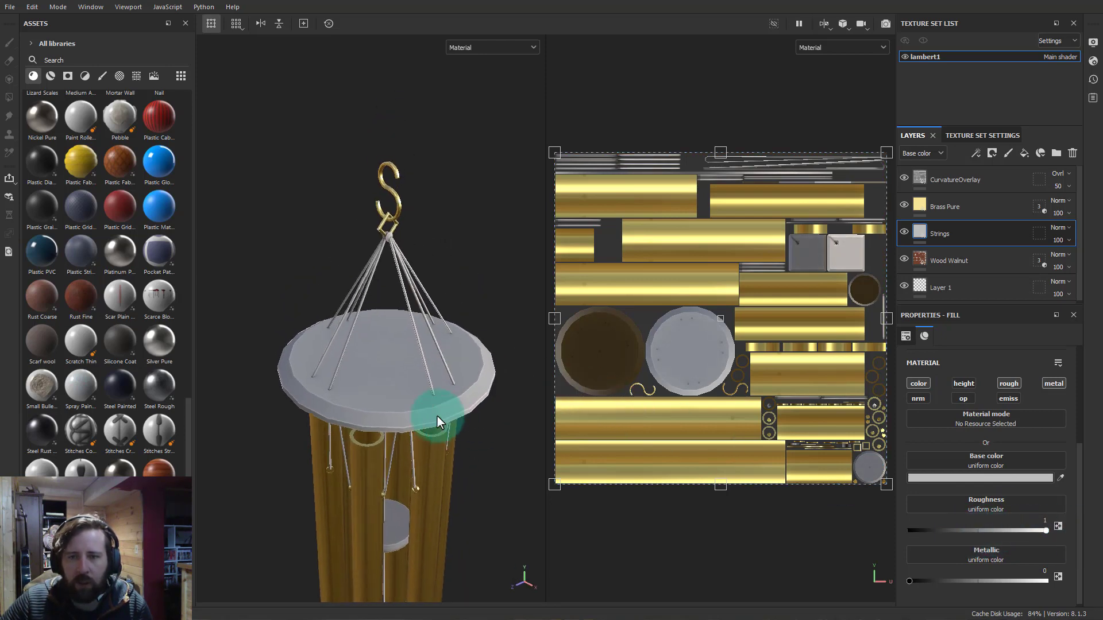
scroll(438, 420, "up", 2)
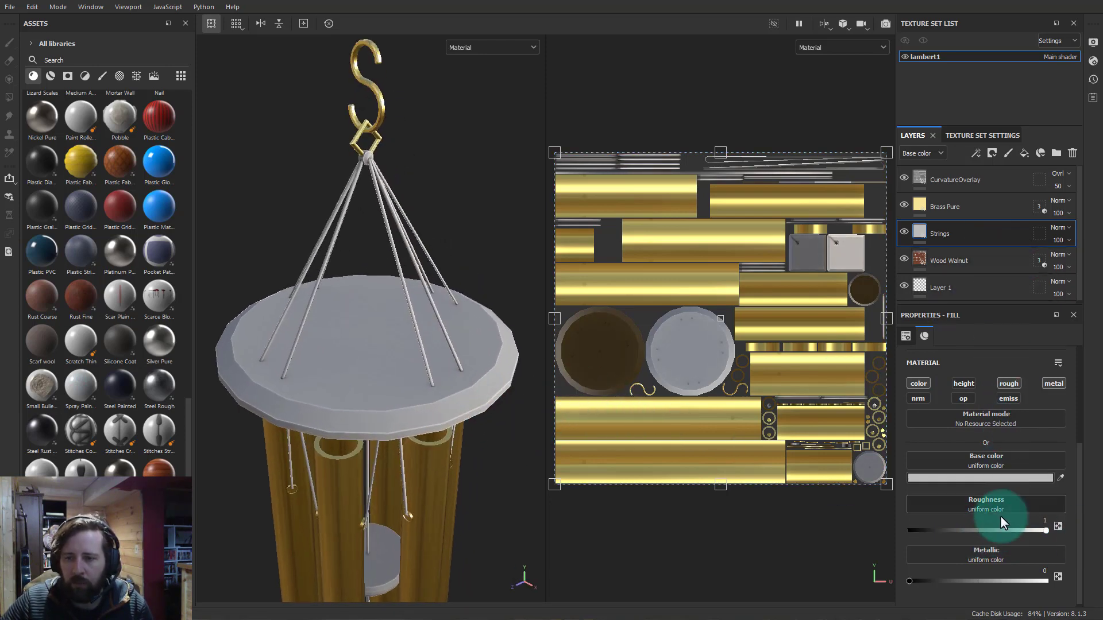
Set the Strings layer's base color to dark gray 464646
left_click(988, 477)
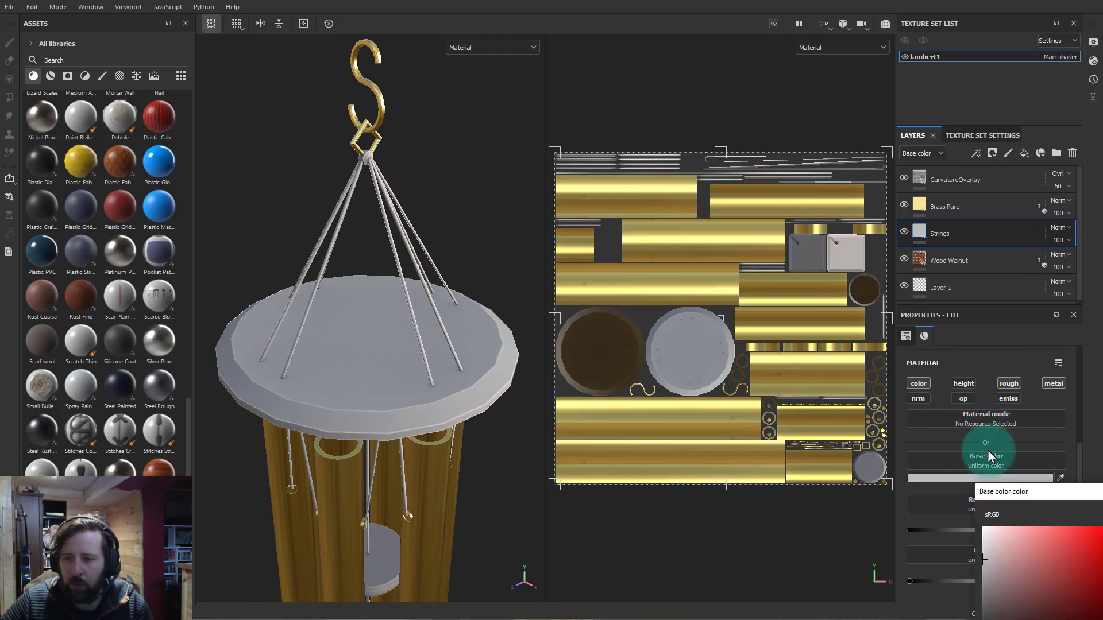
left_click_drag(873, 344, 791, 340)
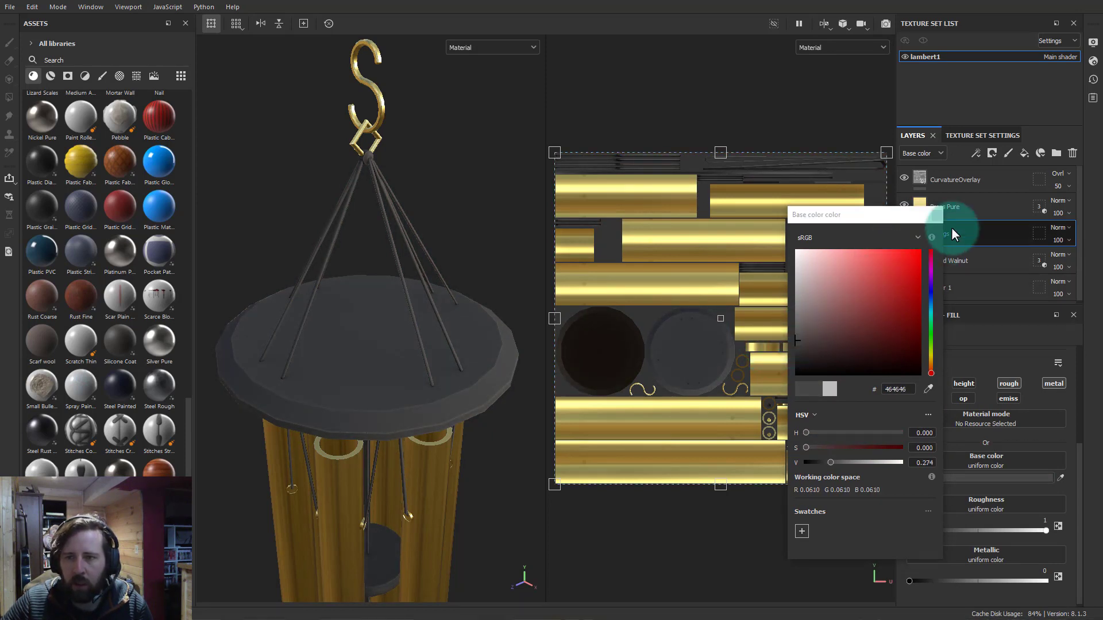
left_click(936, 217)
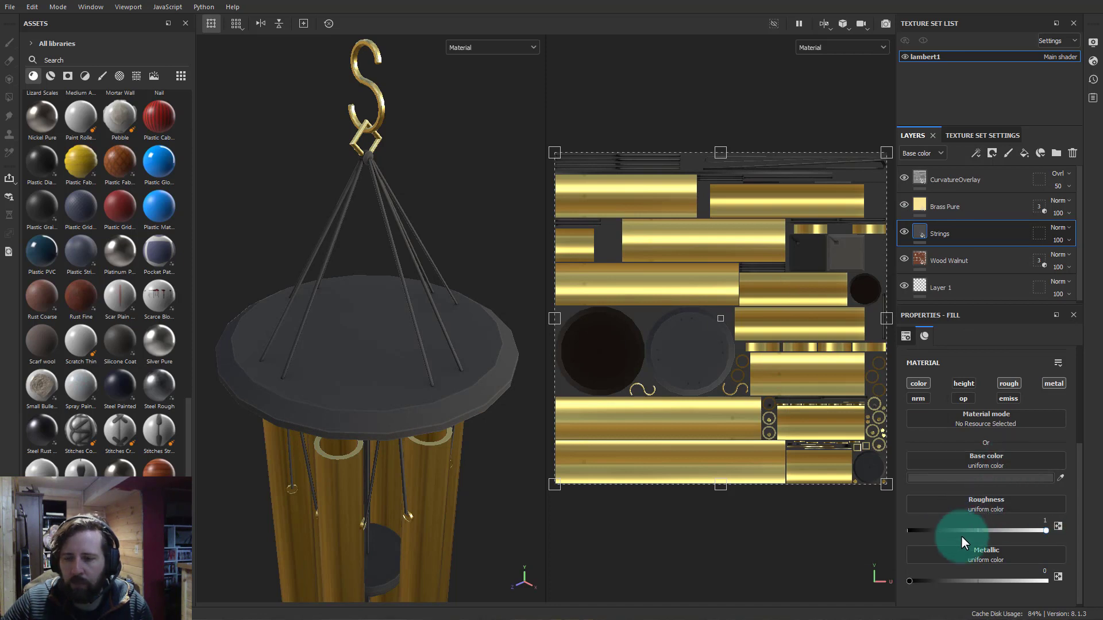
Try the metallic value on the Strings layer and turn off its metal channel
mouse_move(1042, 581)
left_mouse_down()
mouse_move(962, 581)
mouse_move(1100, 581)
mouse_move(853, 567)
left_mouse_up()
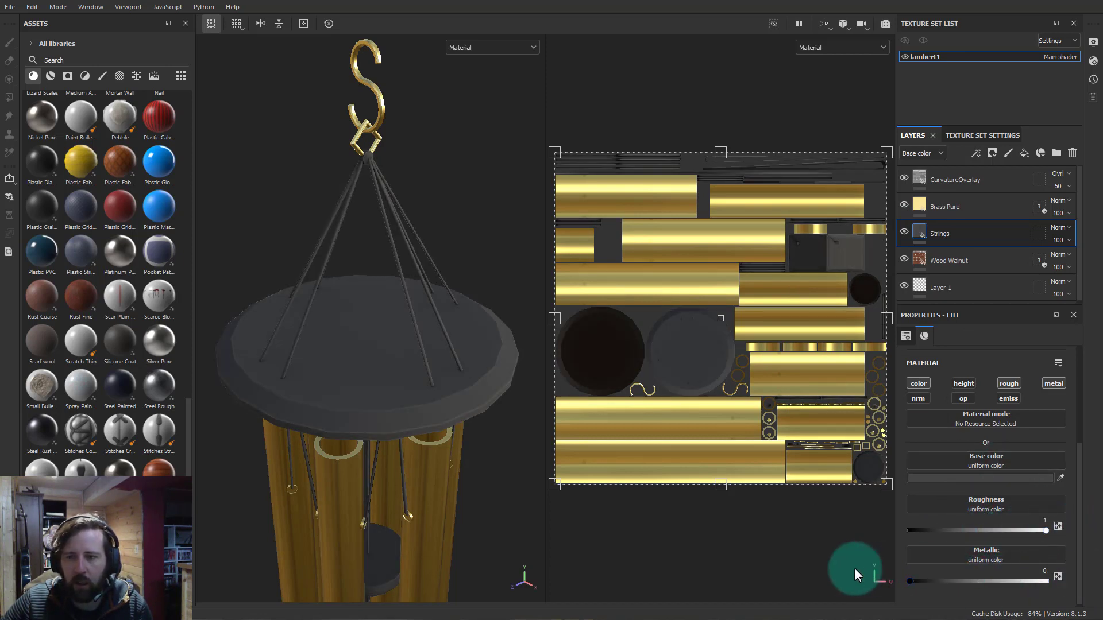
left_click(1050, 386)
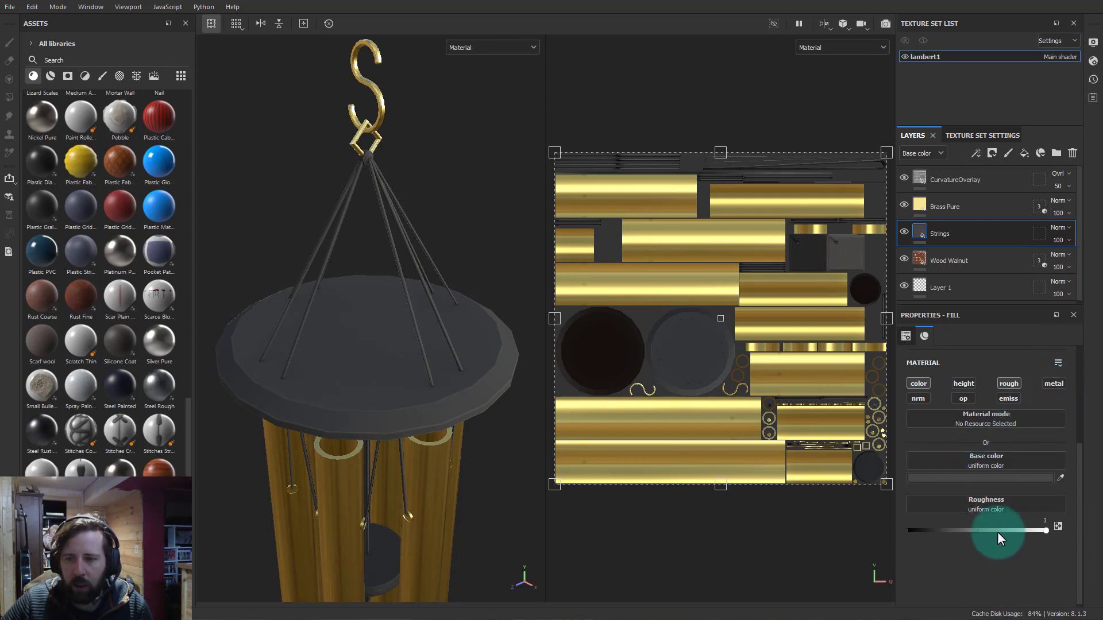
left_click_drag(449, 359, 299, 267, "alt")
Restrict the Strings layer's geometry mask to the strings mesh only and return to the layer's fill properties
left_click(1040, 233)
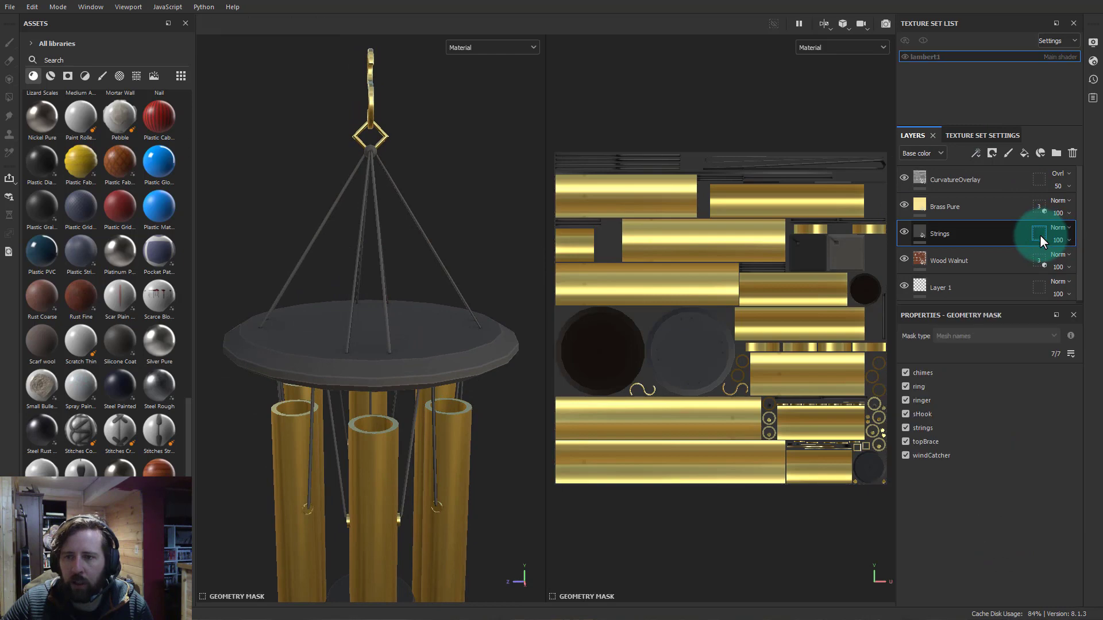
left_click(906, 373)
left_click(905, 387)
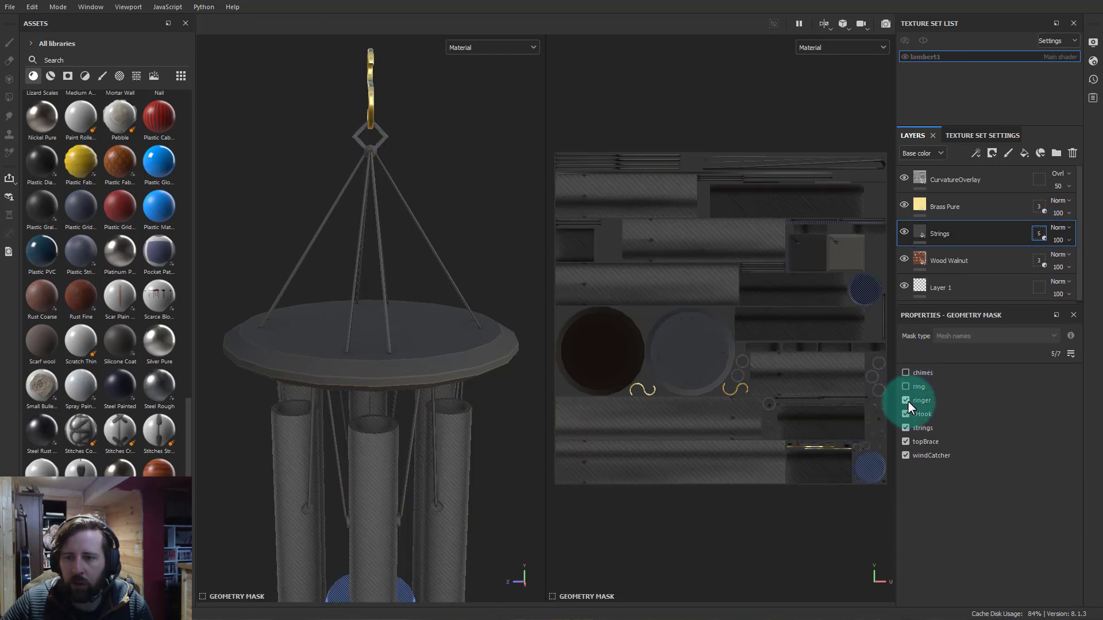
left_click(905, 442)
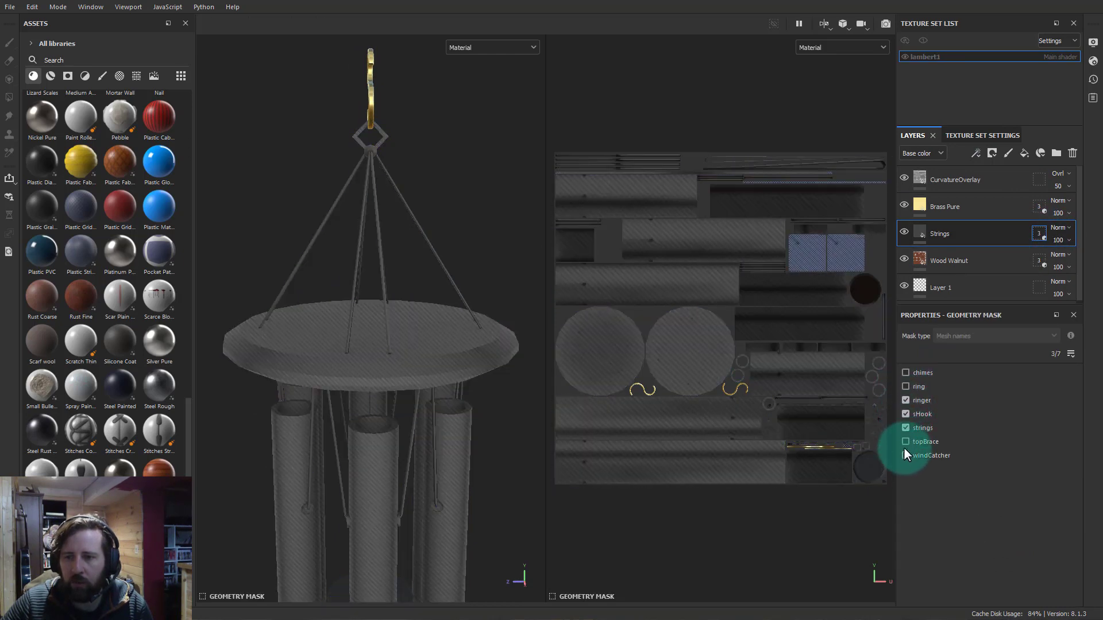
left_click(905, 455)
left_click(905, 401)
left_click(905, 414)
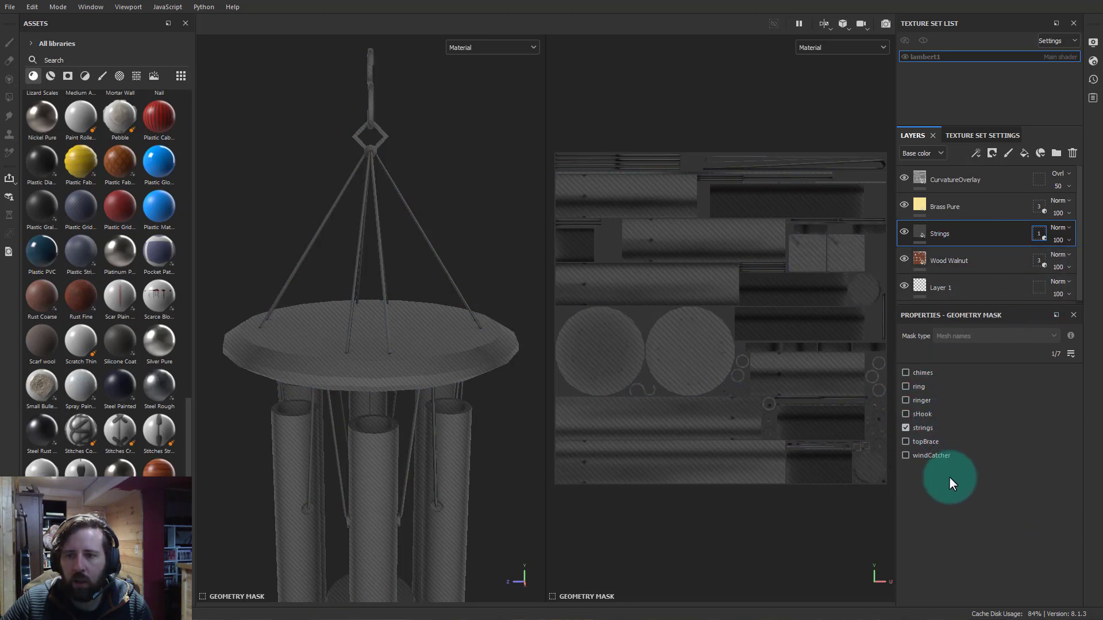
left_click(1005, 233)
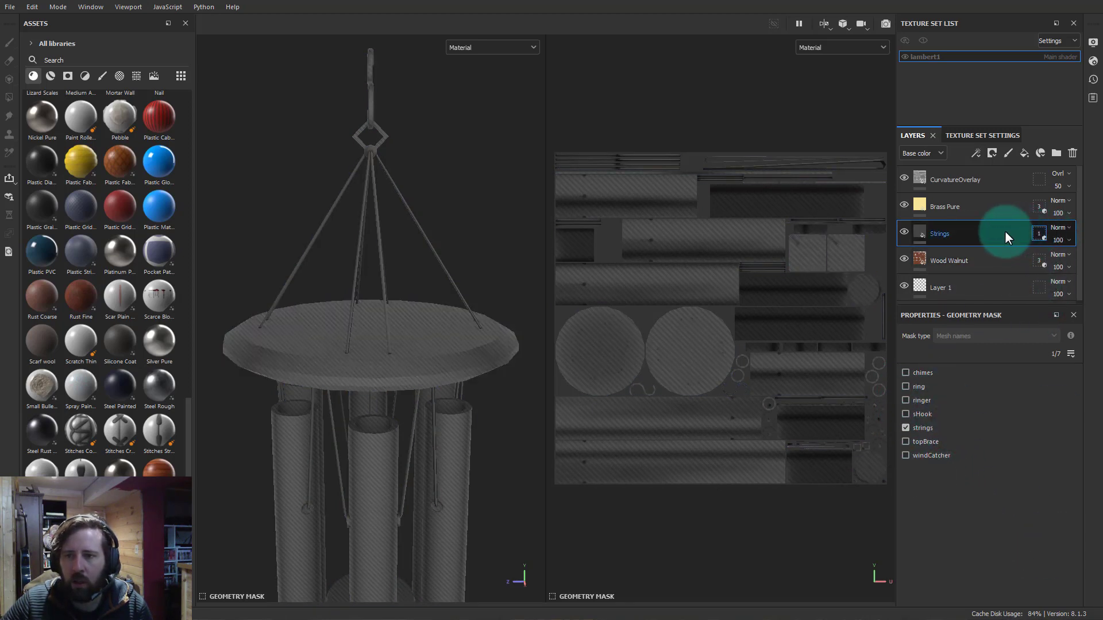
left_click(920, 227)
Examine the strings, wooden disc and brass chimes on the model up close and from several angles
left_click_drag(328, 313, 433, 322, "alt")
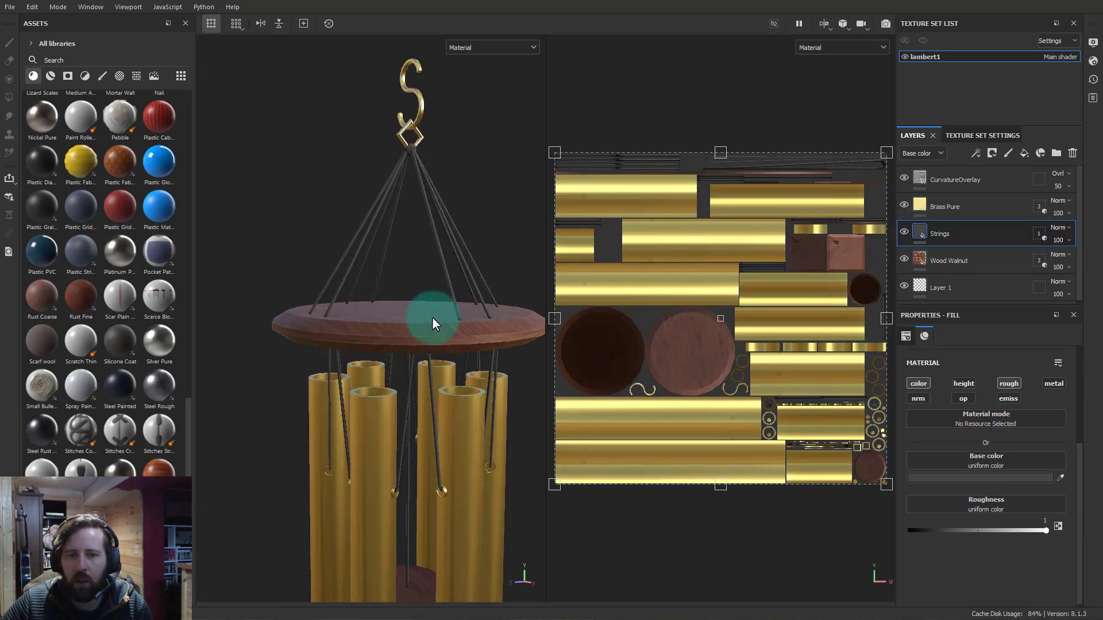
right_click_drag(433, 323, 272, 300, "alt")
middle_click_drag(396, 370, 403, 226, "alt")
left_click_drag(409, 343, 432, 374, "alt")
middle_click_drag(371, 264, 371, 544, "alt")
right_click_drag(345, 385, 492, 394, "alt")
middle_click_drag(423, 276, 404, 431, "alt")
right_click_drag(321, 374, 379, 377, "alt")
left_click_drag(378, 377, 471, 338, "alt")
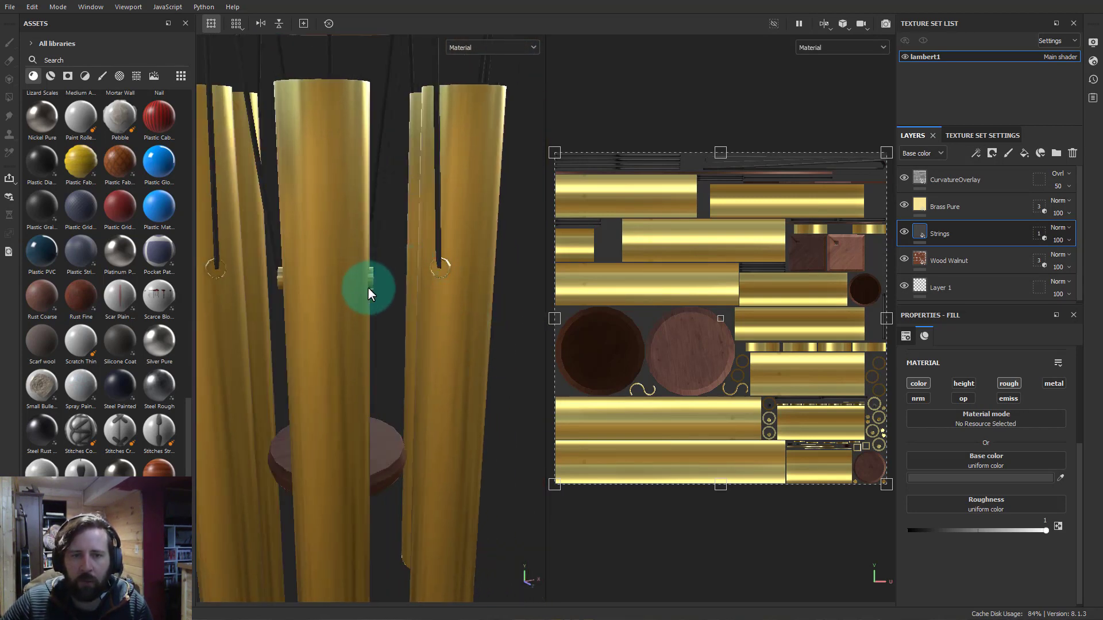
left_click_drag(457, 267, 497, 248, "alt")
scroll(445, 350, "down", 3)
left_click_drag(458, 349, 480, 357, "alt")
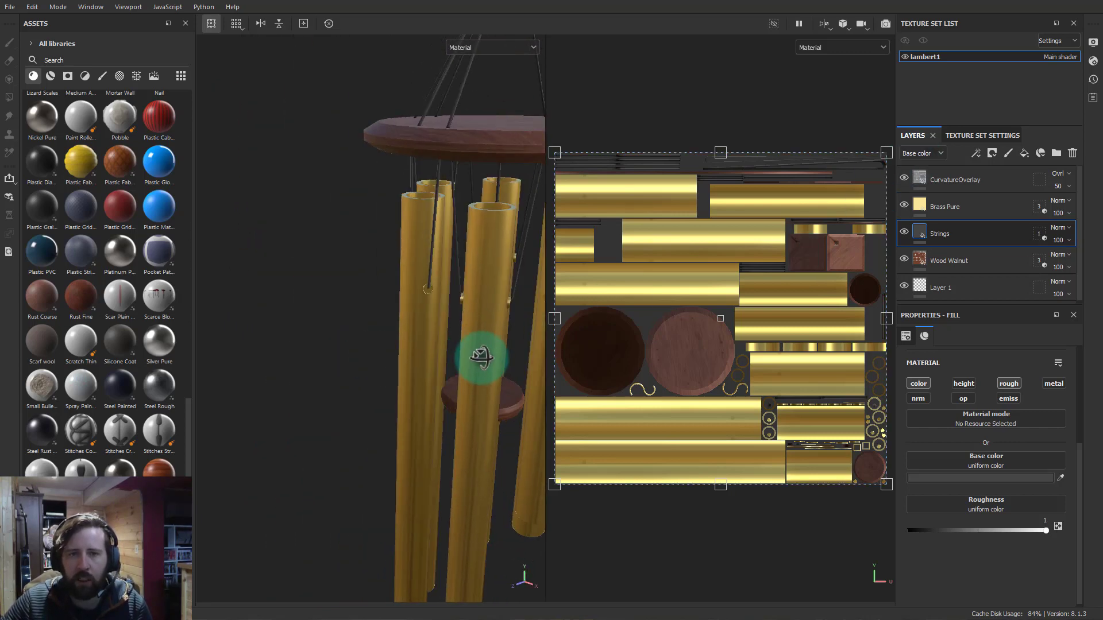
Delete the empty Layer 1 beneath Wood Walnut from the layer stack
middle_click_drag(488, 360, 405, 363, "alt")
scroll(405, 362, "down", 1)
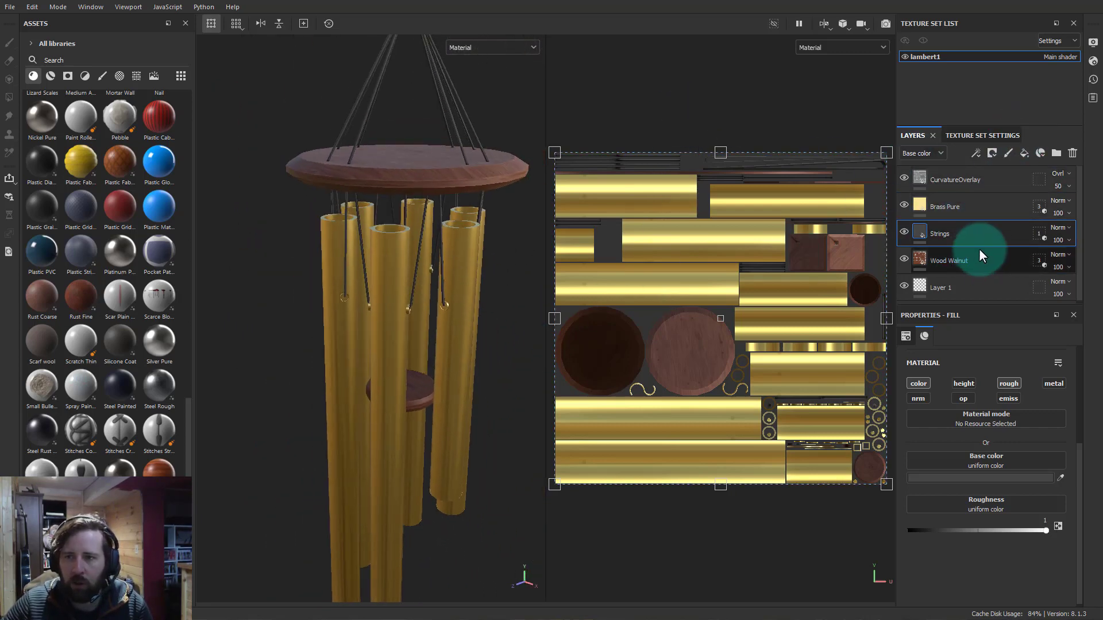
left_click(991, 285)
left_click(1071, 153)
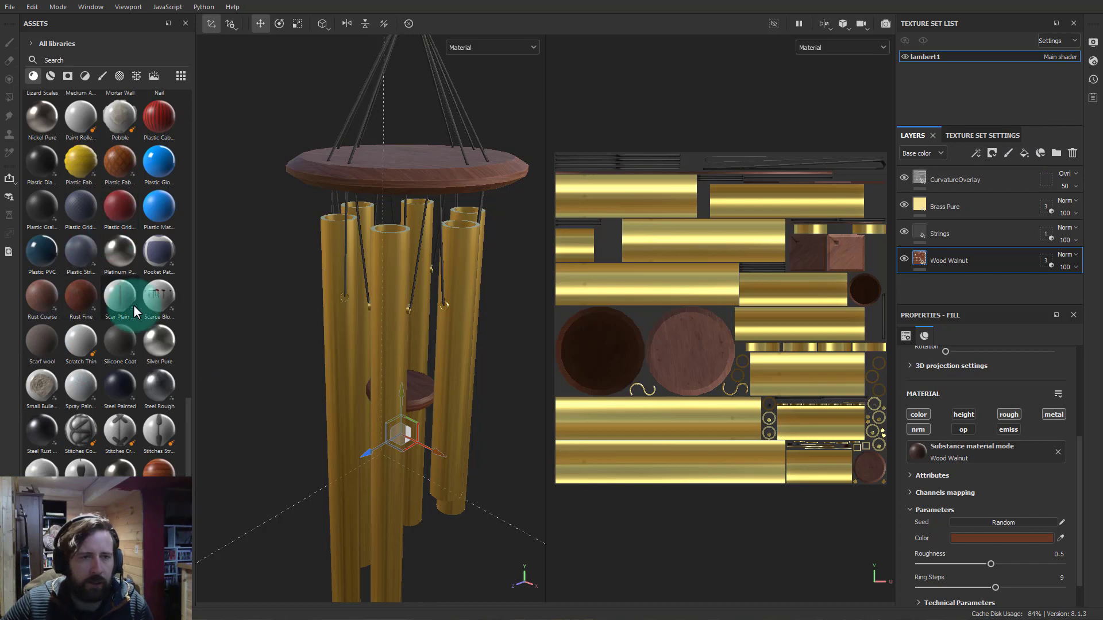
Add a Copper Pure material layer and place it between CurvatureOverlay and Brass Pure
scroll(125, 250, "up", 10)
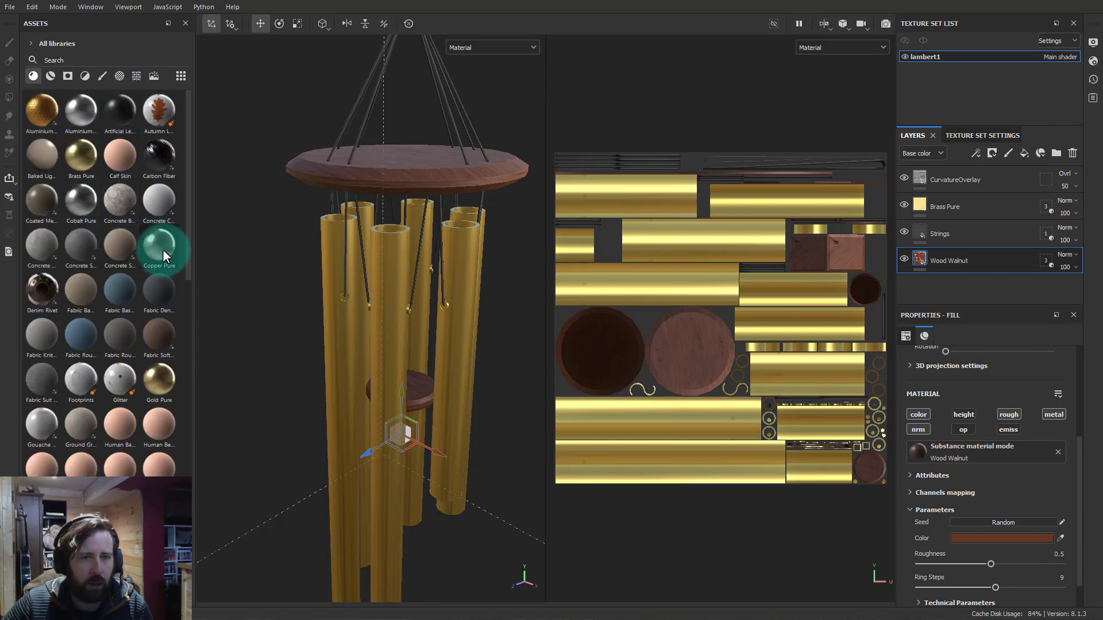
left_click_drag(163, 249, 967, 278)
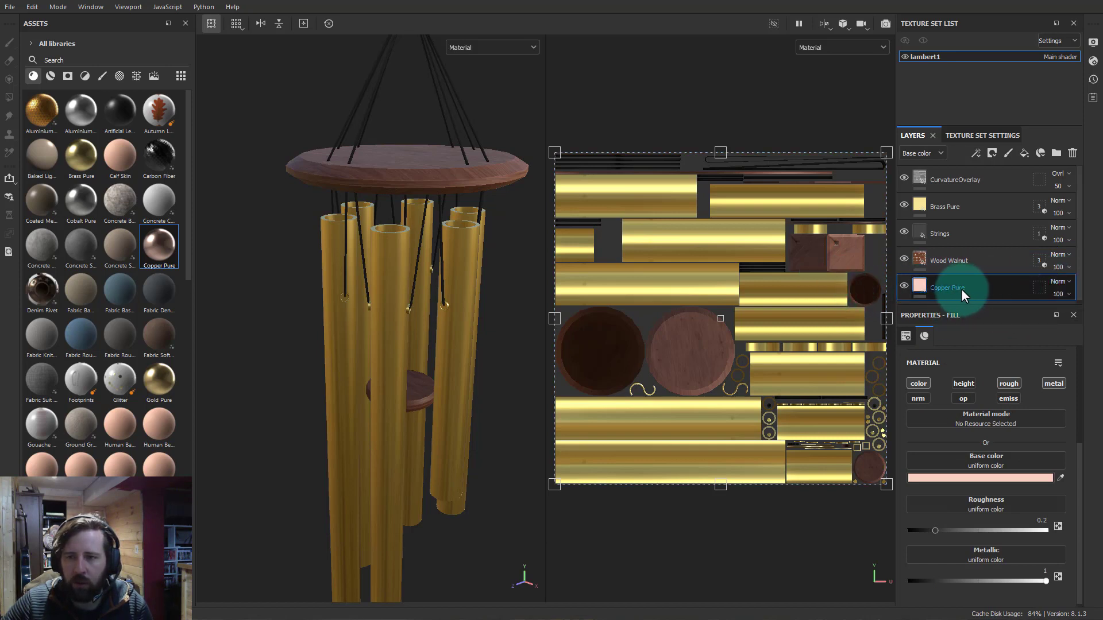
left_click_drag(960, 288, 939, 212)
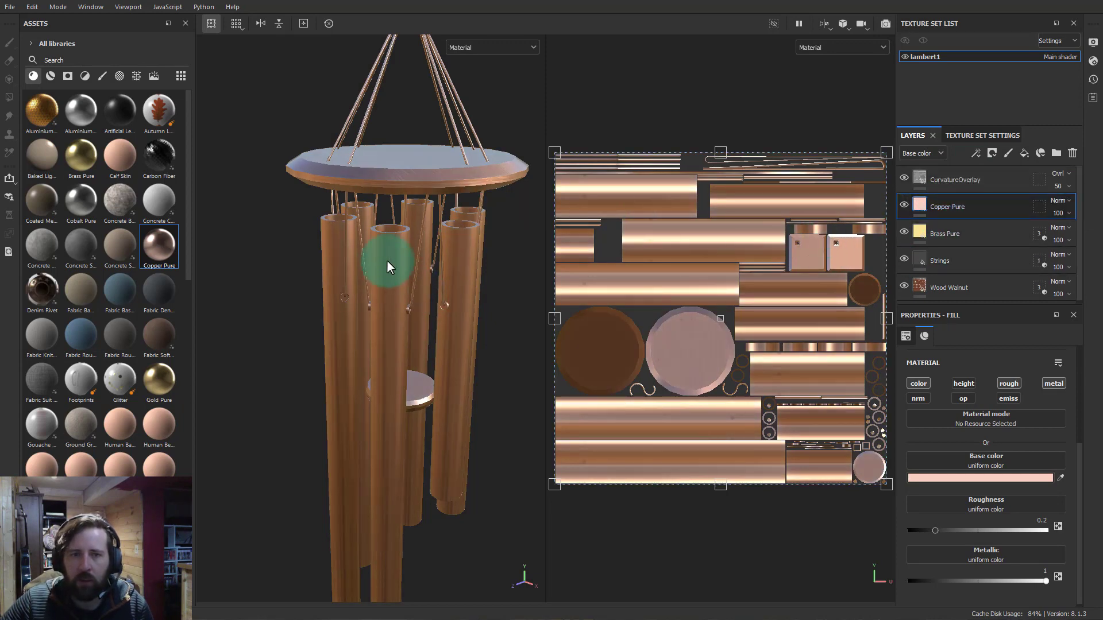
Set the Copper Pure layer's base color to reddish brown 944F35
middle_click_drag(387, 260, 294, 270, "alt")
right_click_drag(283, 230, 347, 290, "alt")
left_click_drag(347, 290, 512, 281, "alt")
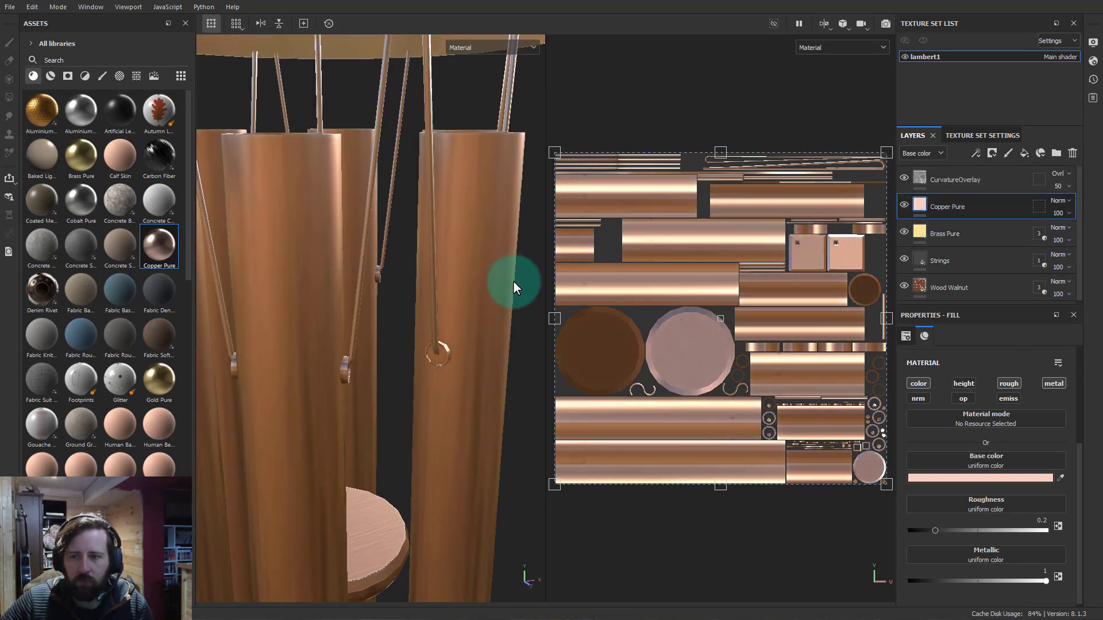
left_click(953, 477)
left_click_drag(873, 343, 874, 303)
left_click(937, 216)
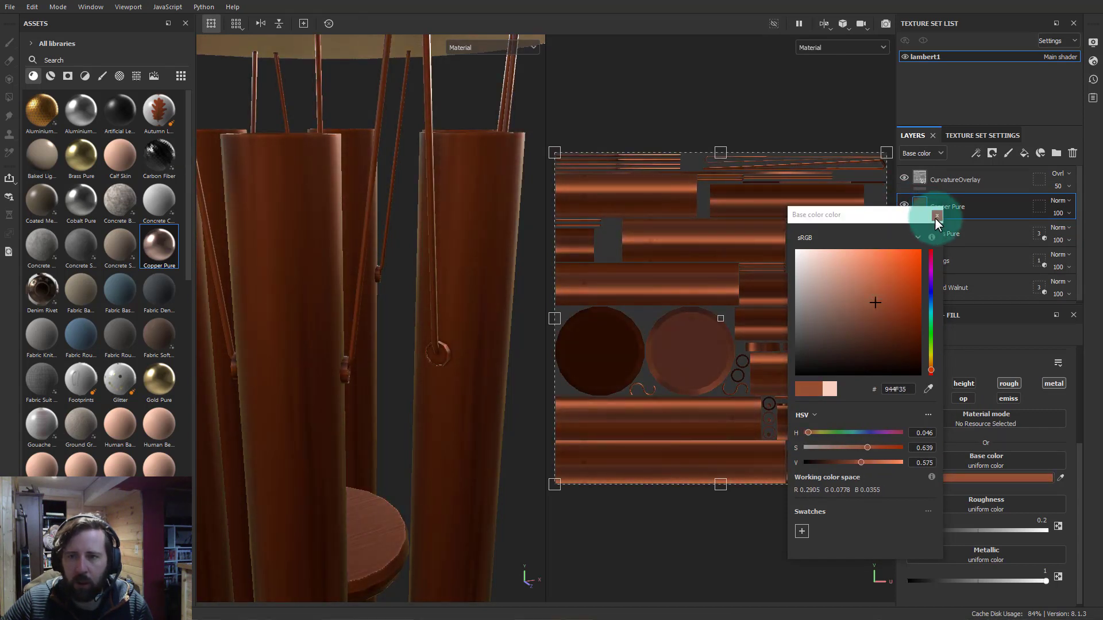
left_click(978, 479)
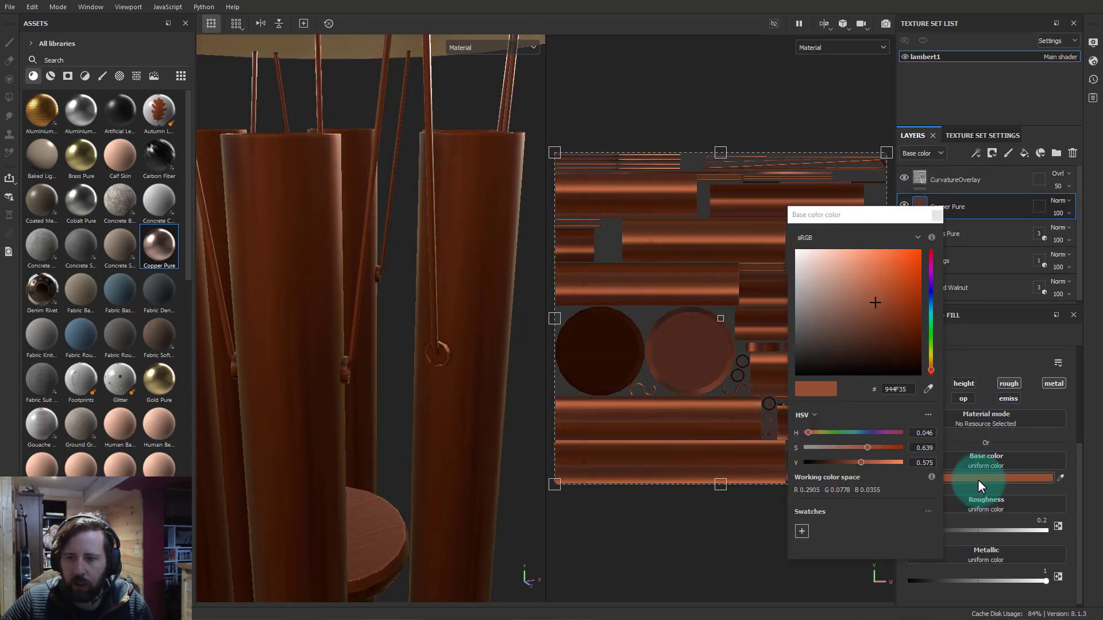
left_click(939, 216)
left_click(996, 212)
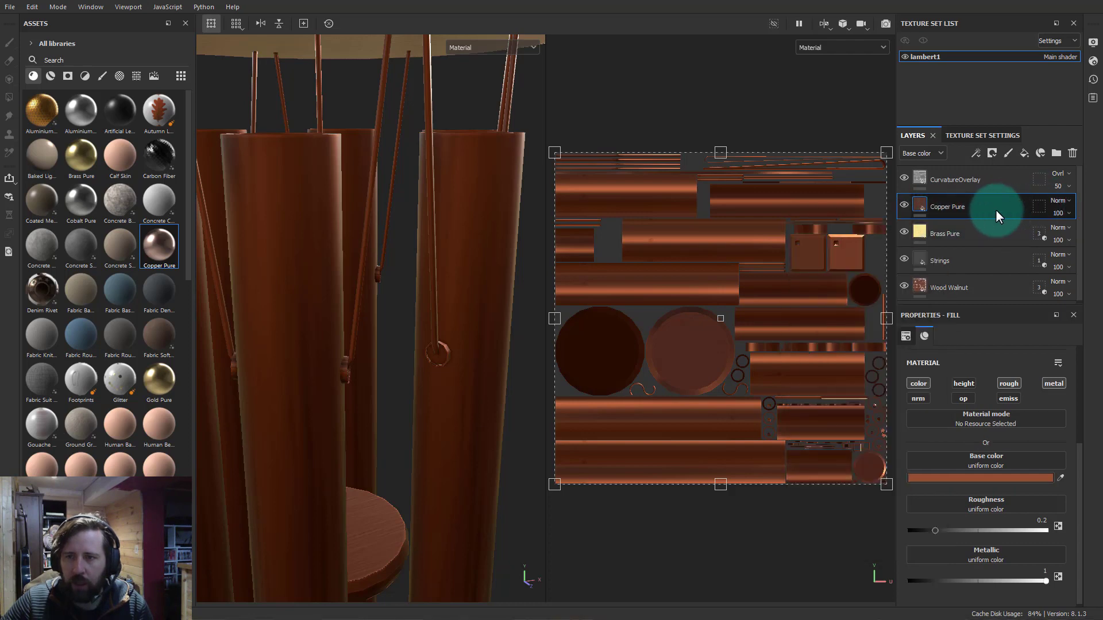
Add a black mask to the Copper Pure layer and make that mask active for editing
right_click(998, 208)
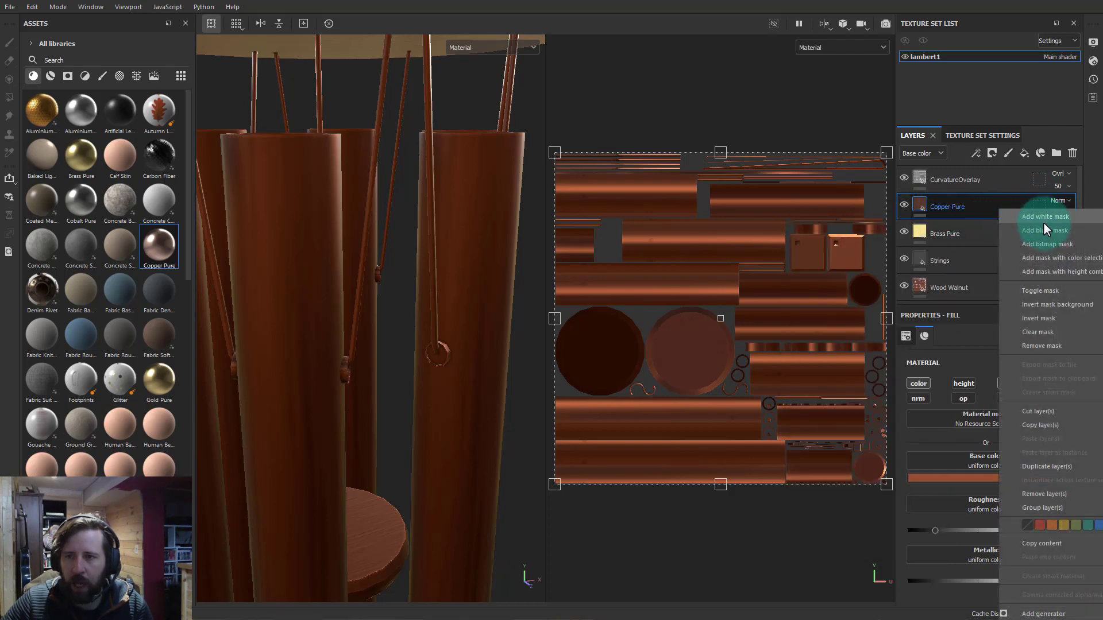
right_click(975, 205)
left_click(1010, 226)
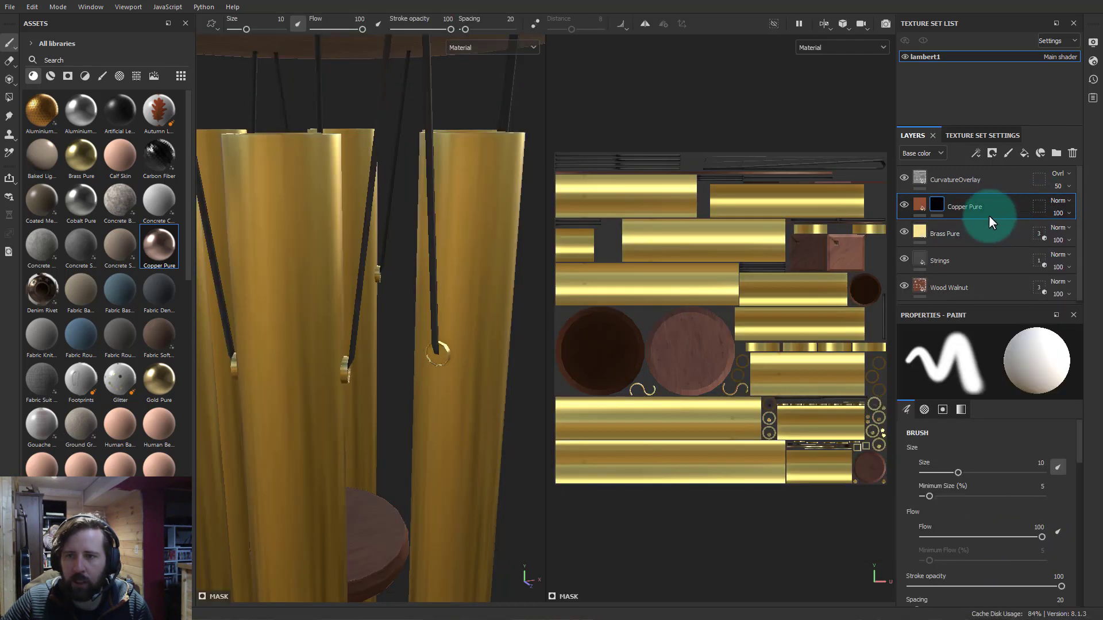
left_click(921, 203)
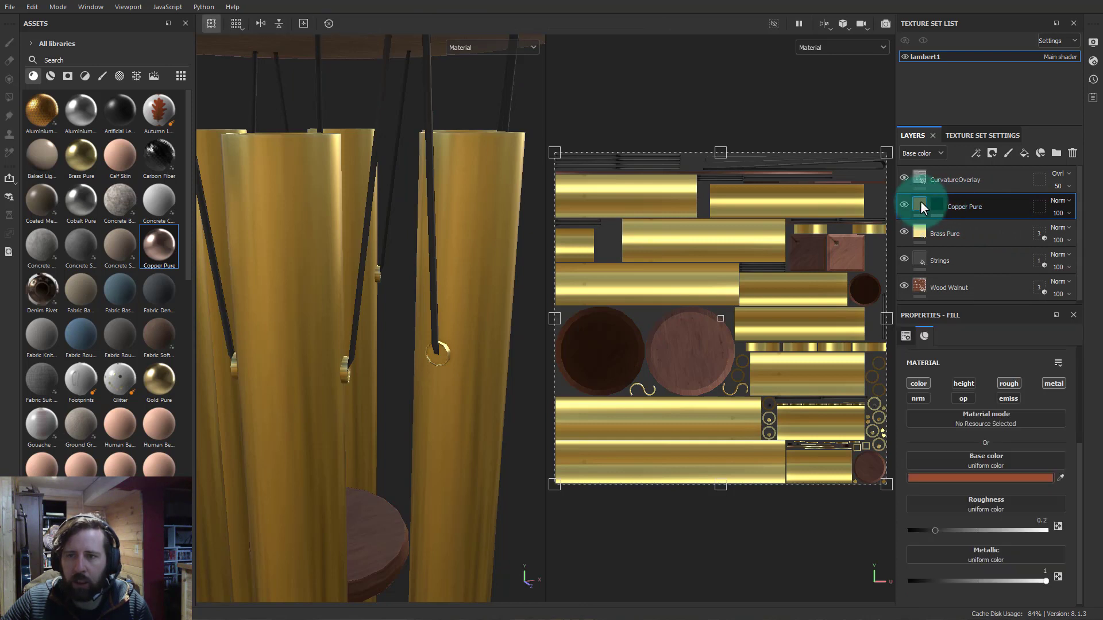
left_click(938, 205)
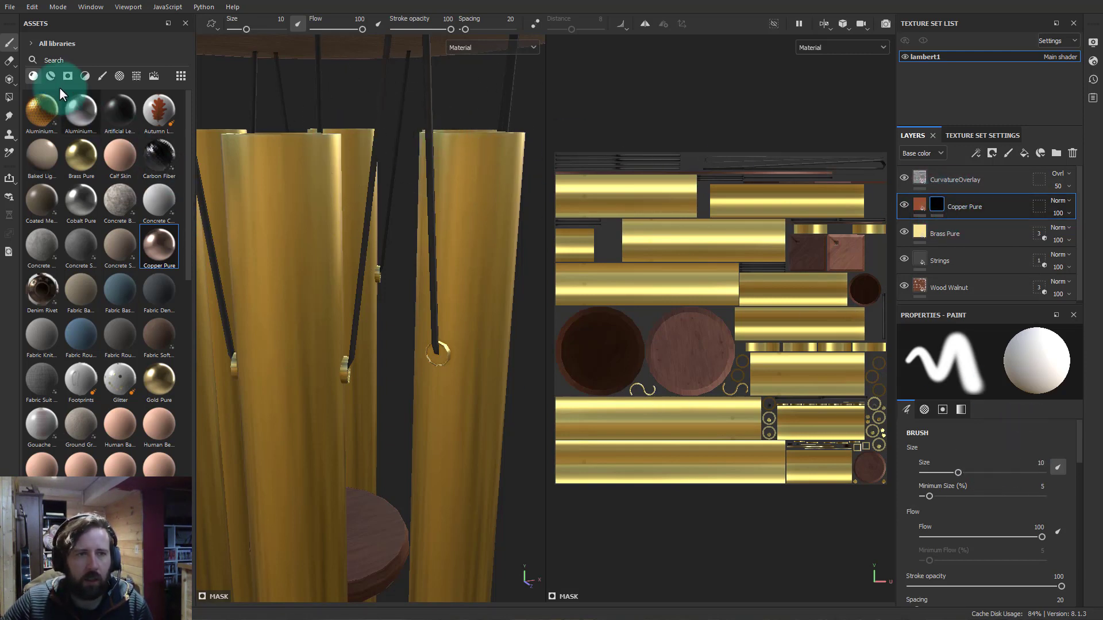
Fill the first string eyelet on a chime into the Copper Pure mask using Polygon Fill in UV chunk mode
left_click(9, 97)
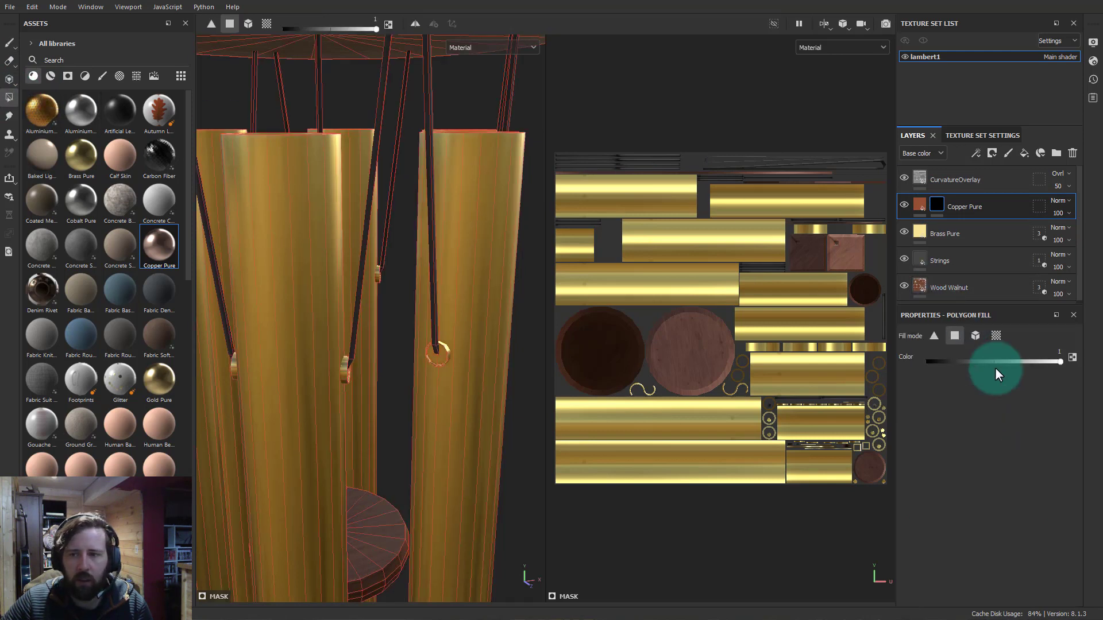
left_click(997, 336)
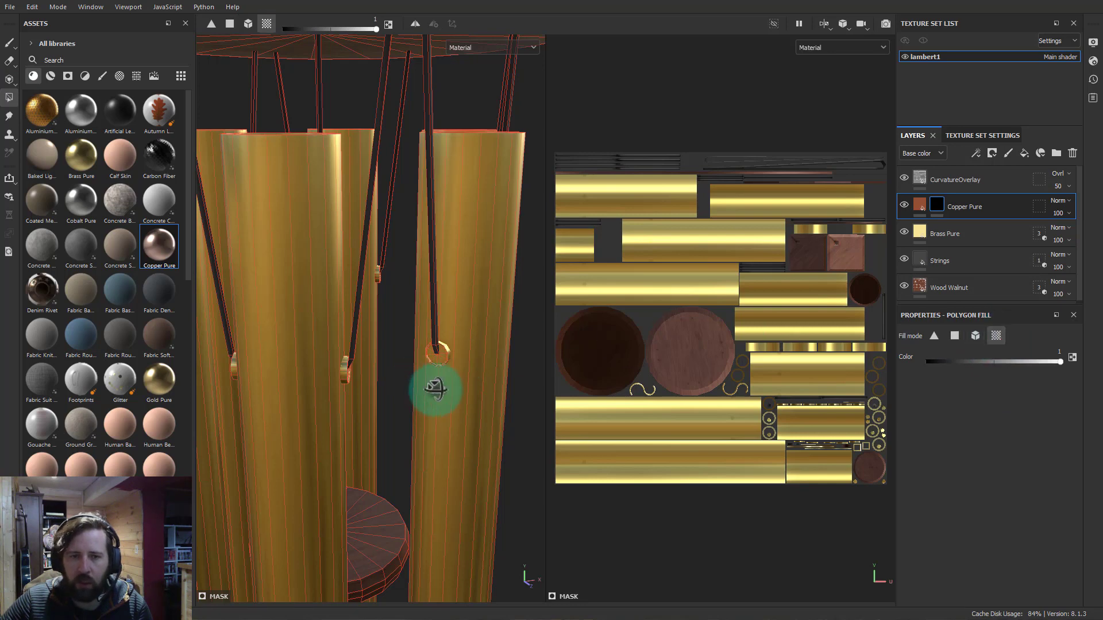
left_click_drag(436, 390, 433, 383, "alt")
right_click_drag(433, 384, 641, 382, "alt")
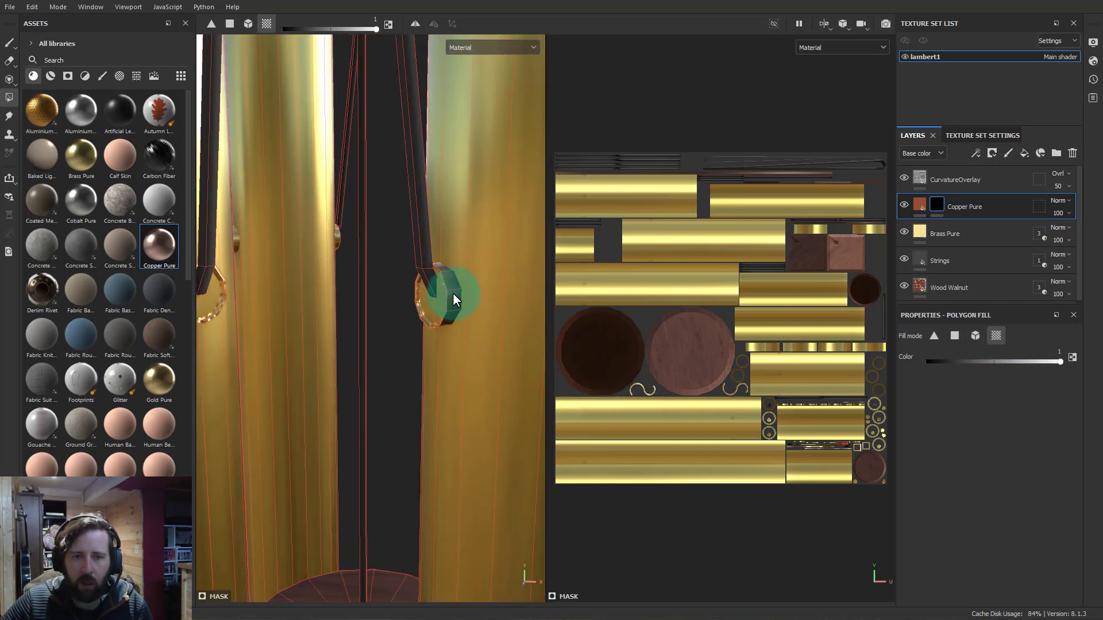
left_click_drag(483, 324, 406, 320, "alt")
right_click_drag(407, 319, 699, 379, "alt")
left_click_drag(505, 330, 514, 281, "alt")
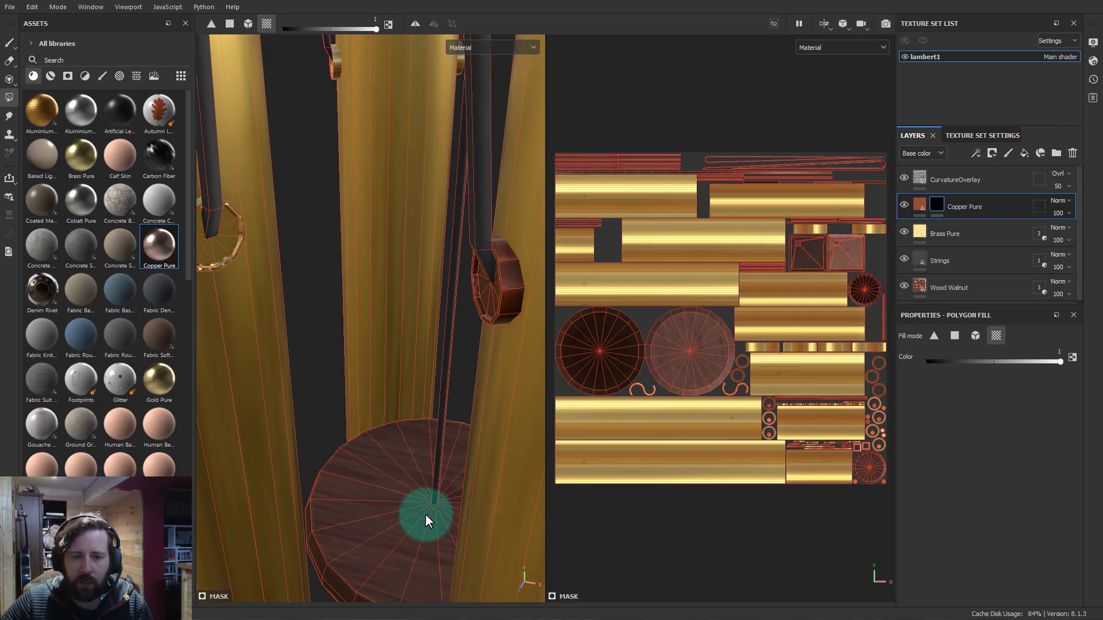
Set the Copper Pure layer's base color to saturated orange-red AF3C11
left_click(919, 205)
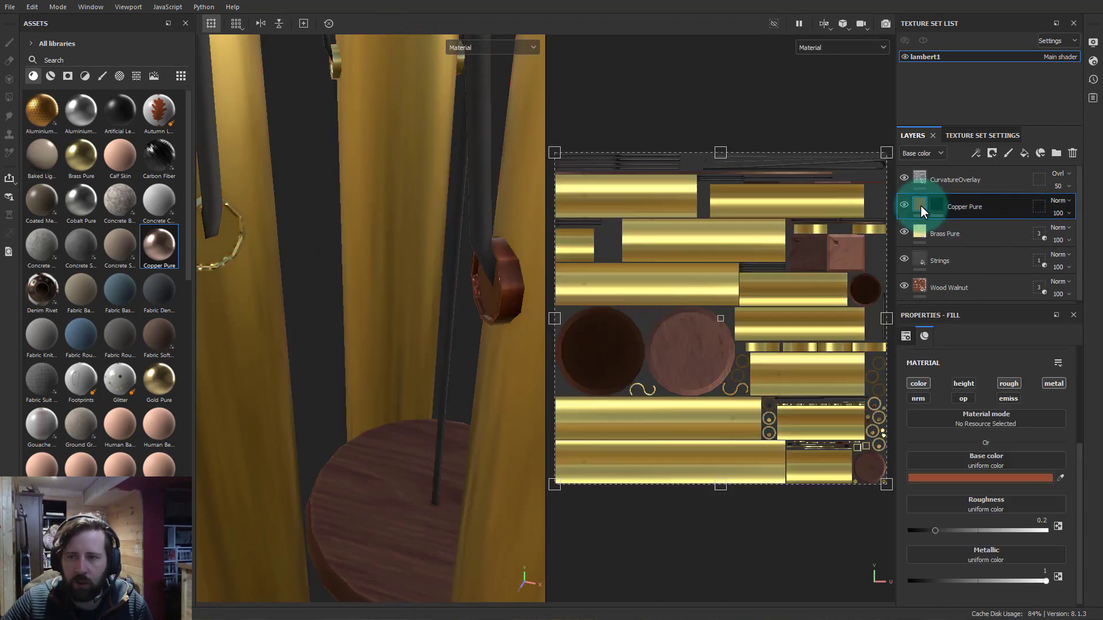
left_click(992, 477)
left_click_drag(899, 301, 908, 288)
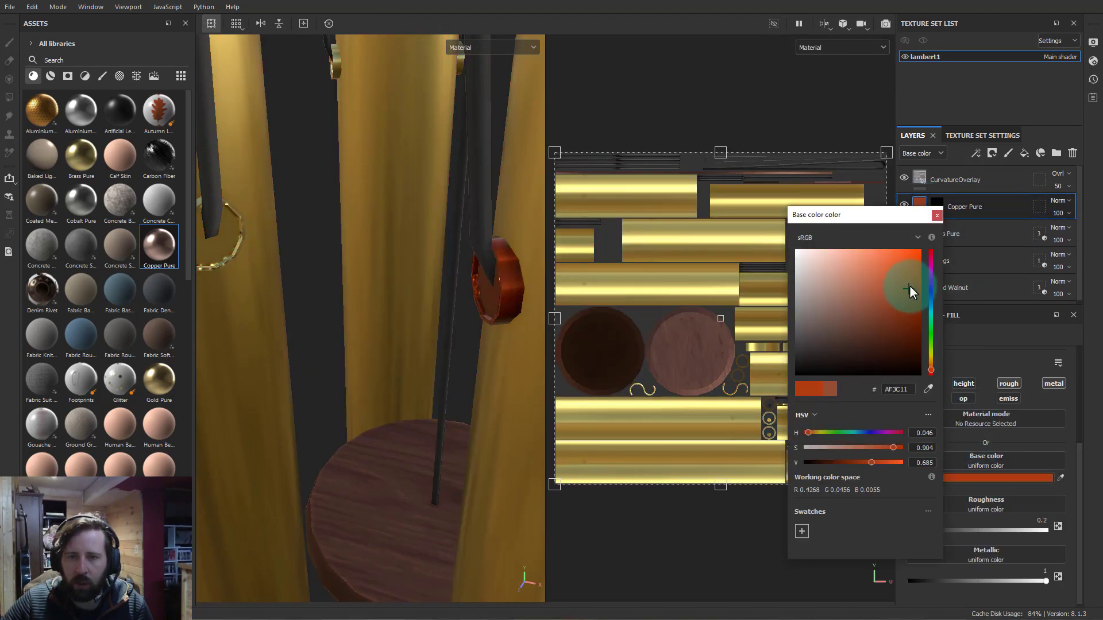
Return to the Copper Pure mask and fill the next string eyelets around the chimes with white UV chunks
left_click(937, 204)
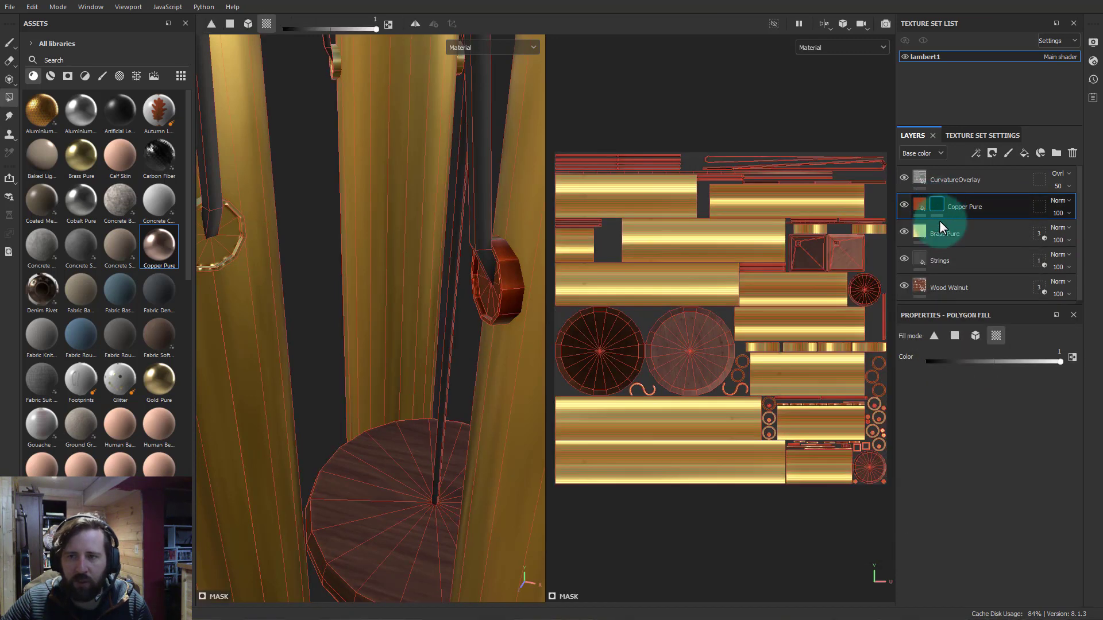
left_click_drag(441, 377, 517, 321, "alt")
left_click_drag(464, 284, 498, 276, "alt")
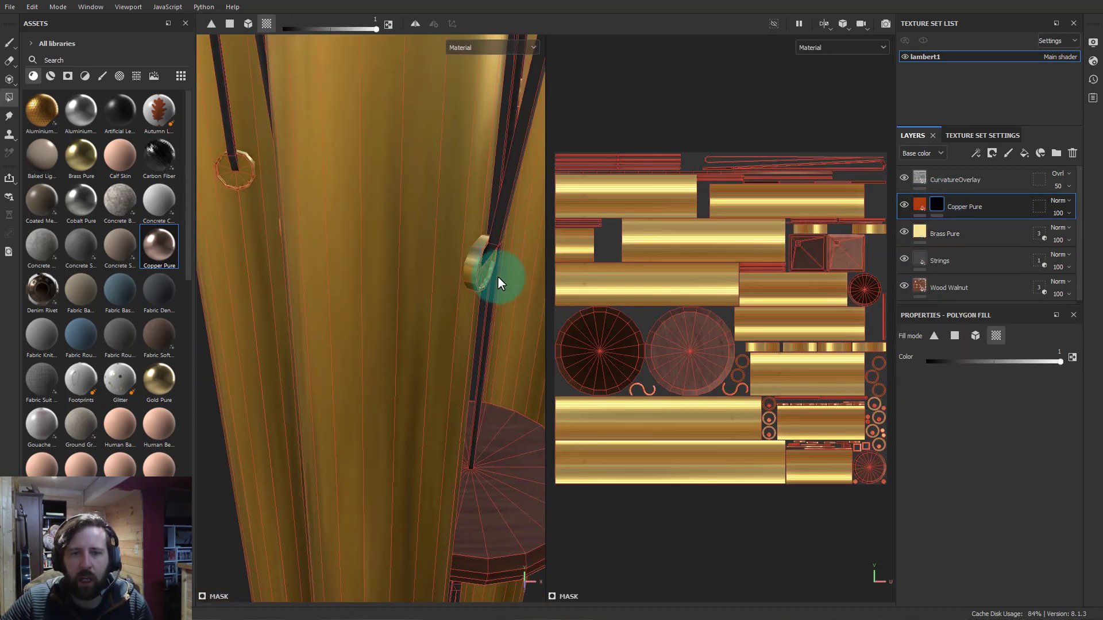
left_click(481, 268)
left_click_drag(351, 259, 505, 246, "alt")
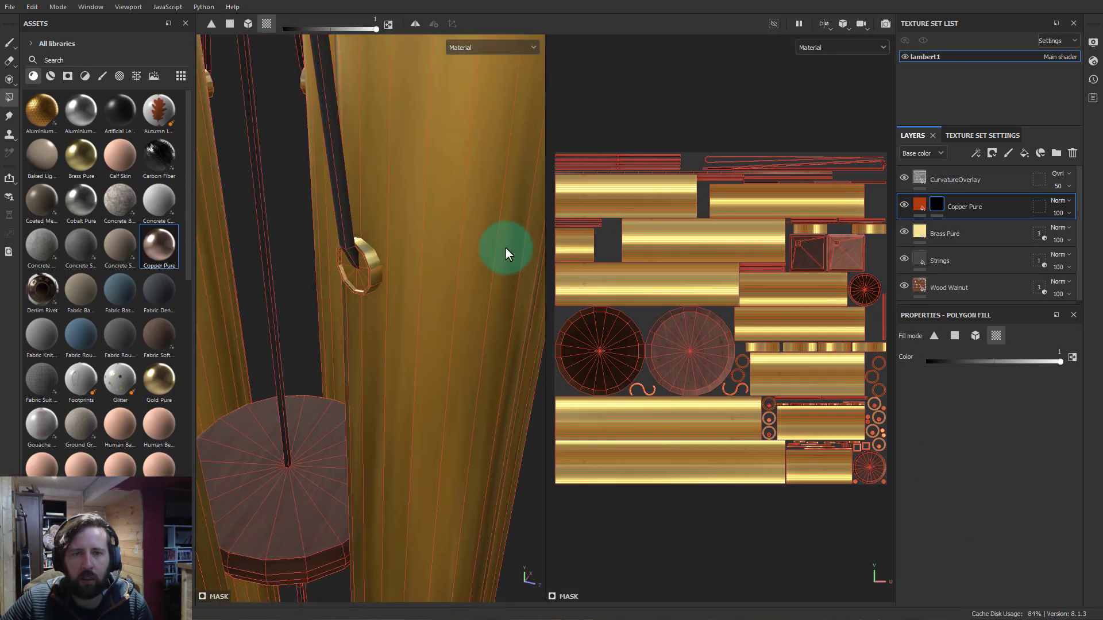
left_click(359, 277)
left_click_drag(325, 272, 491, 322, "alt")
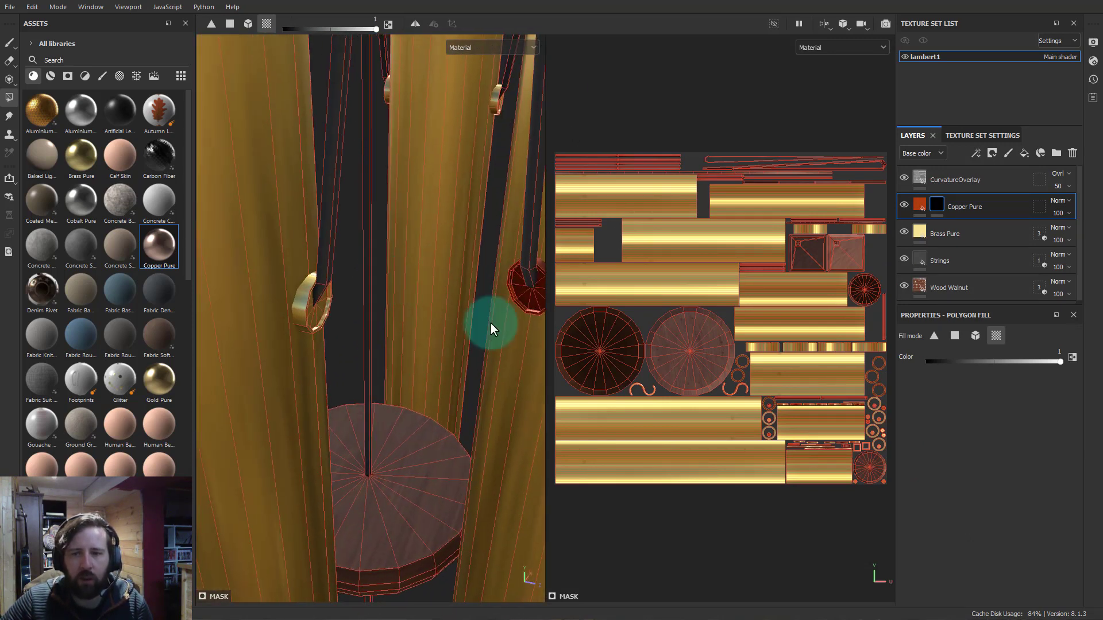
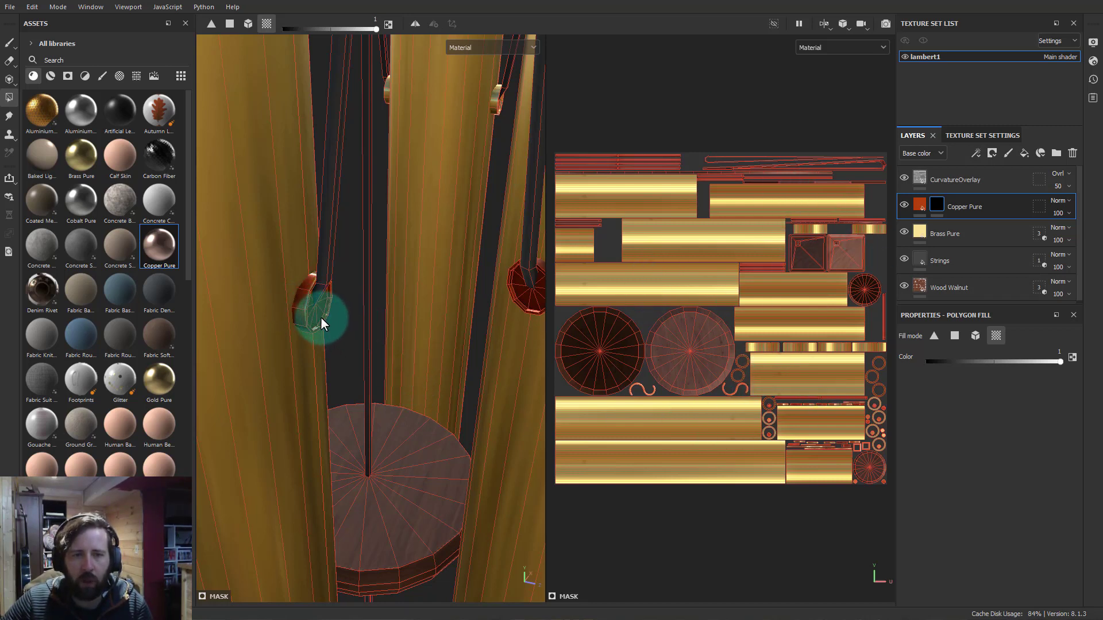
left_click_drag(320, 316, 634, 292, "alt")
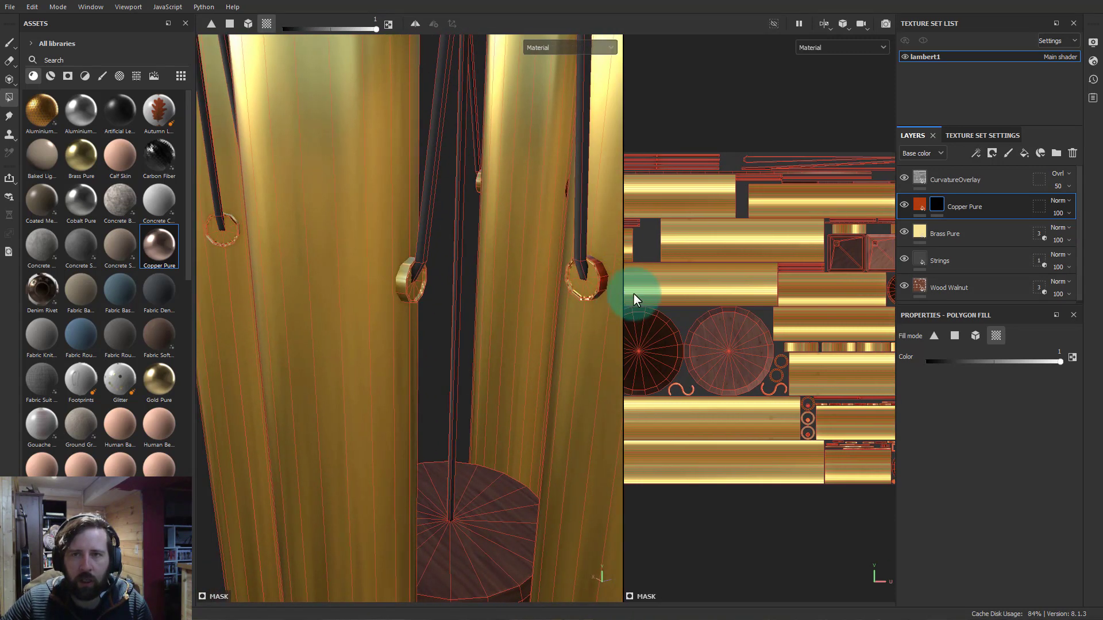
Show only the 3D view and fill the remaining string eyelets on the chimes into the Copper Pure mask
left_click(842, 25)
left_click(847, 54)
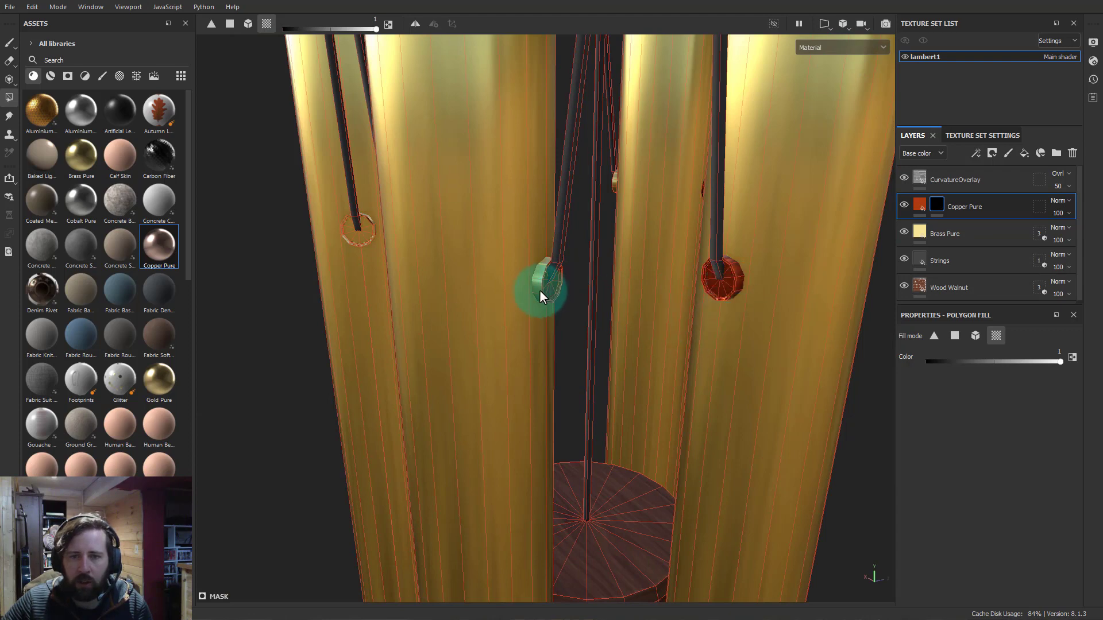
left_click_drag(539, 290, 673, 329, "alt")
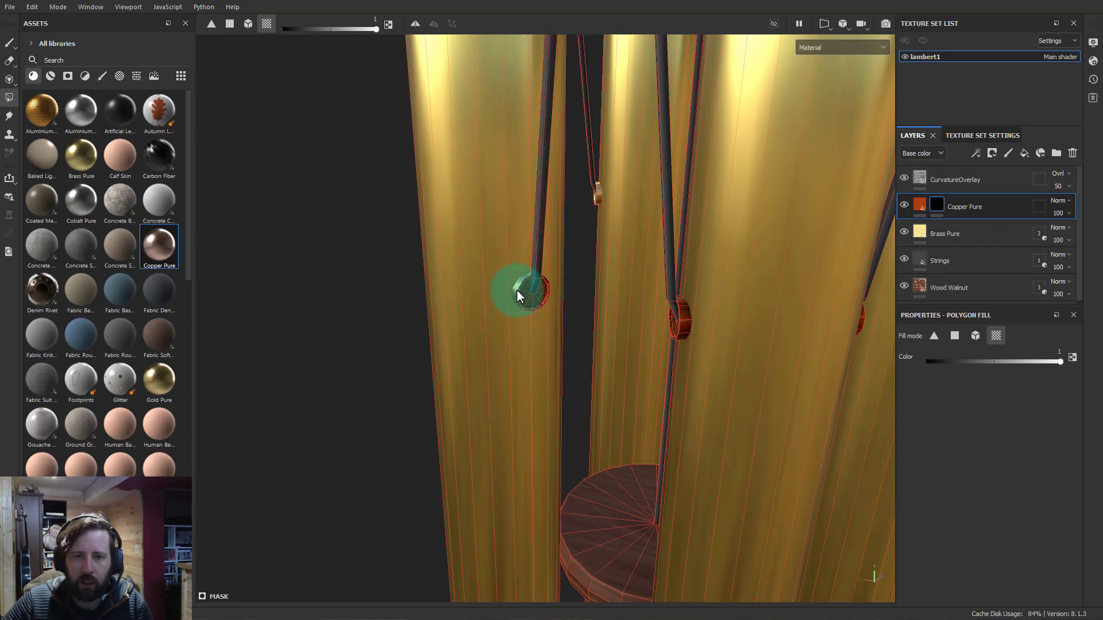
left_click_drag(520, 289, 494, 280, "alt")
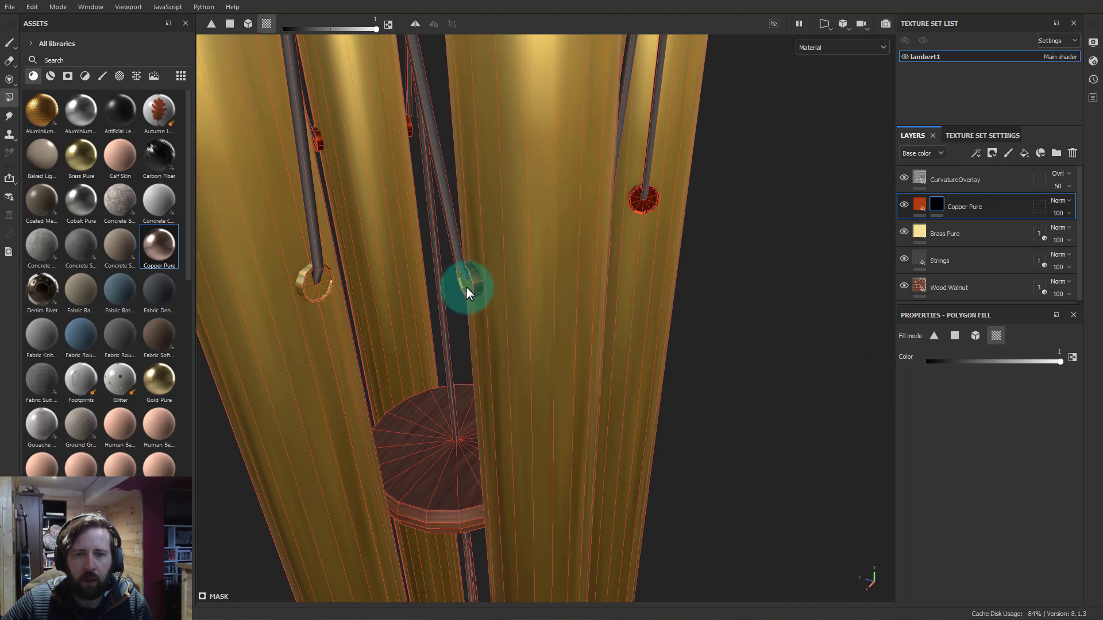
left_click_drag(406, 290, 580, 239, "alt")
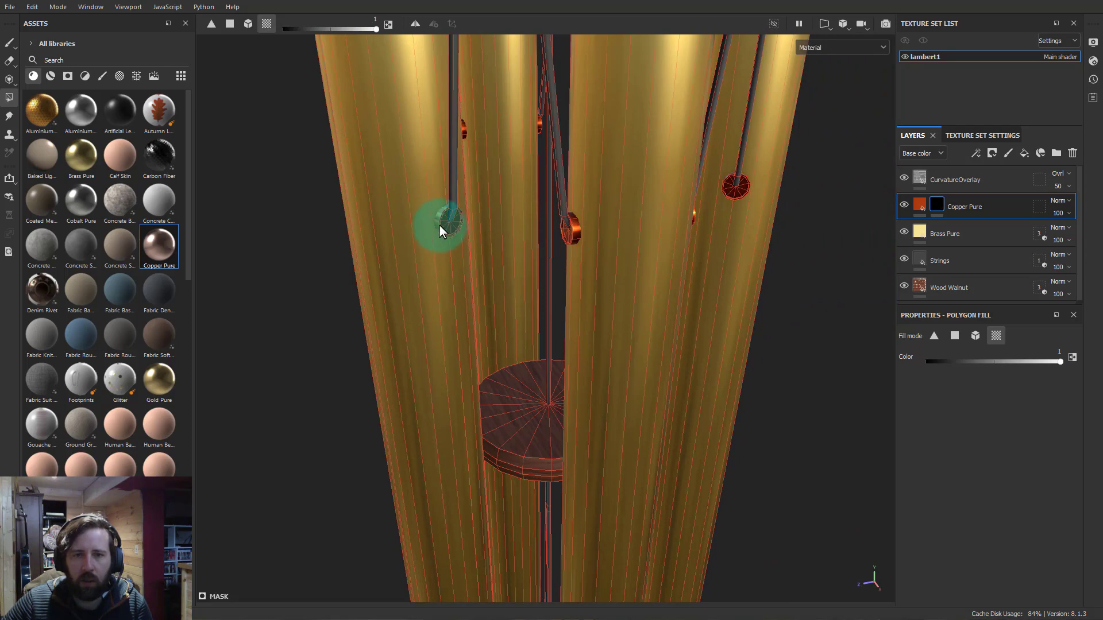
left_click_drag(443, 229, 725, 361, "alt")
Add a Steel Rust and Wear material layer between CurvatureOverlay and Copper Pure
scroll(725, 361, "down", 7)
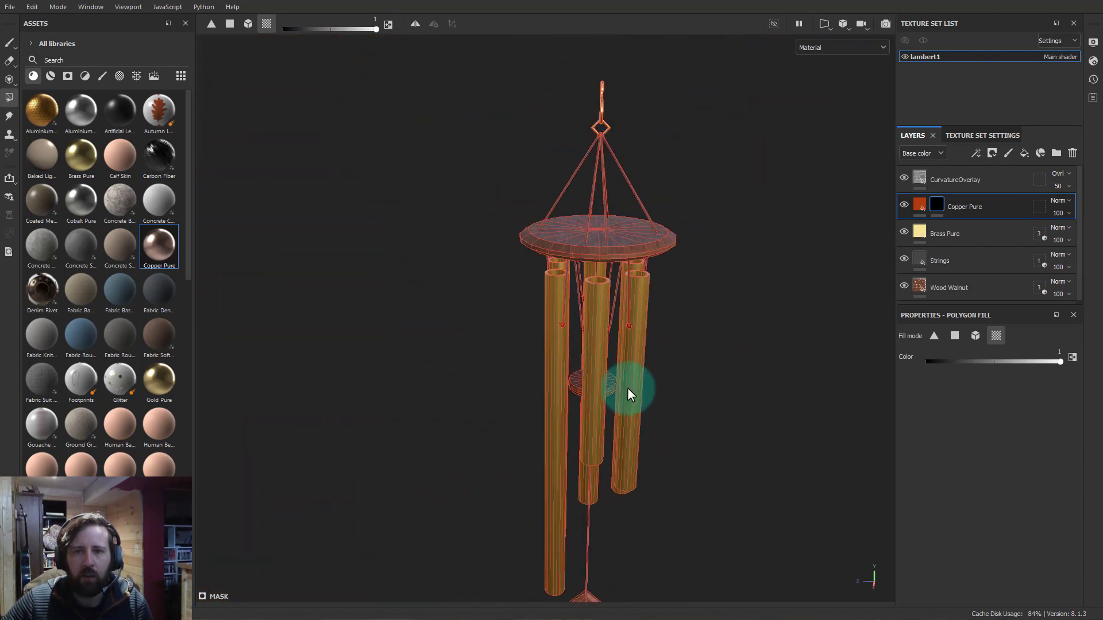
left_click_drag(630, 394, 546, 350, "alt")
right_click_drag(546, 350, 603, 389, "alt")
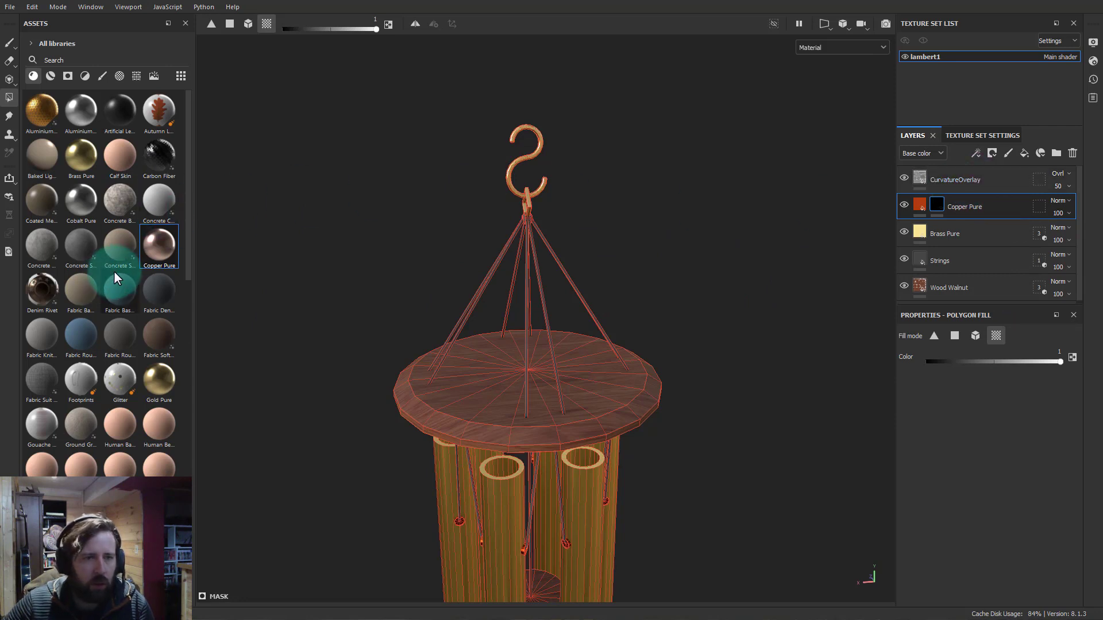
scroll(153, 315, "down", 10)
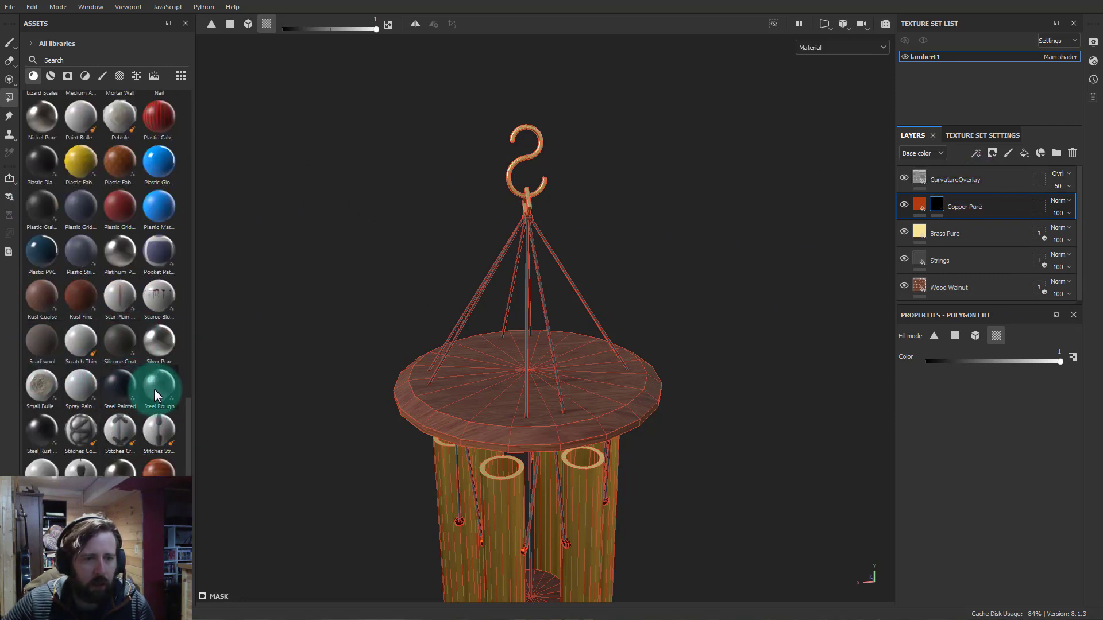
left_click_drag(37, 438, 941, 185)
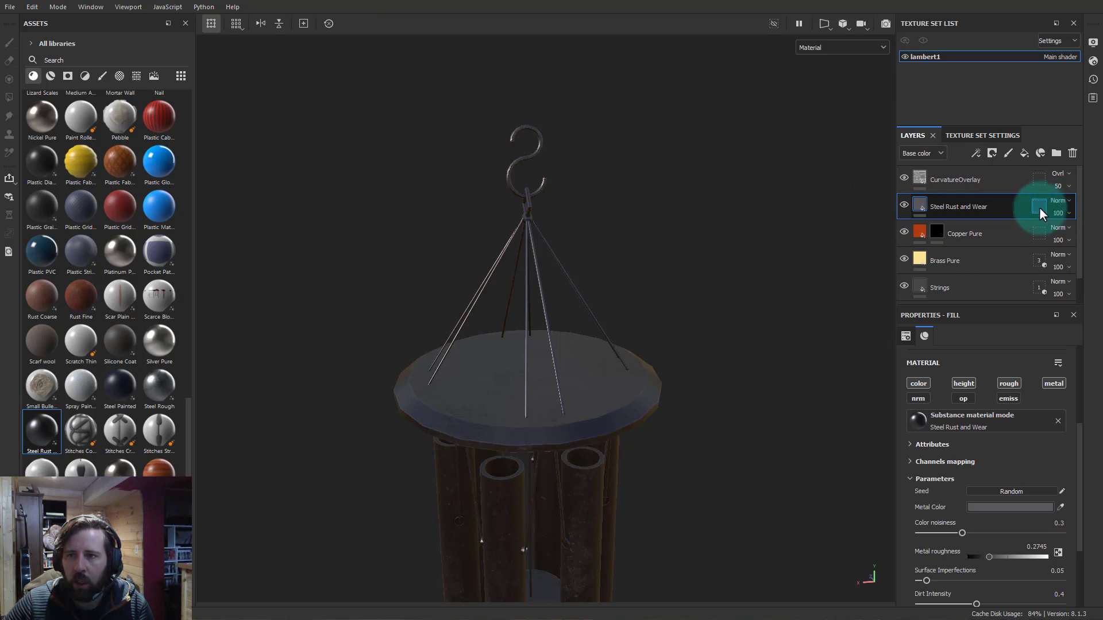
Limit the Steel Rust and Wear layer's geometry mask to the sHook mesh and return to its fill settings
left_click(1039, 207)
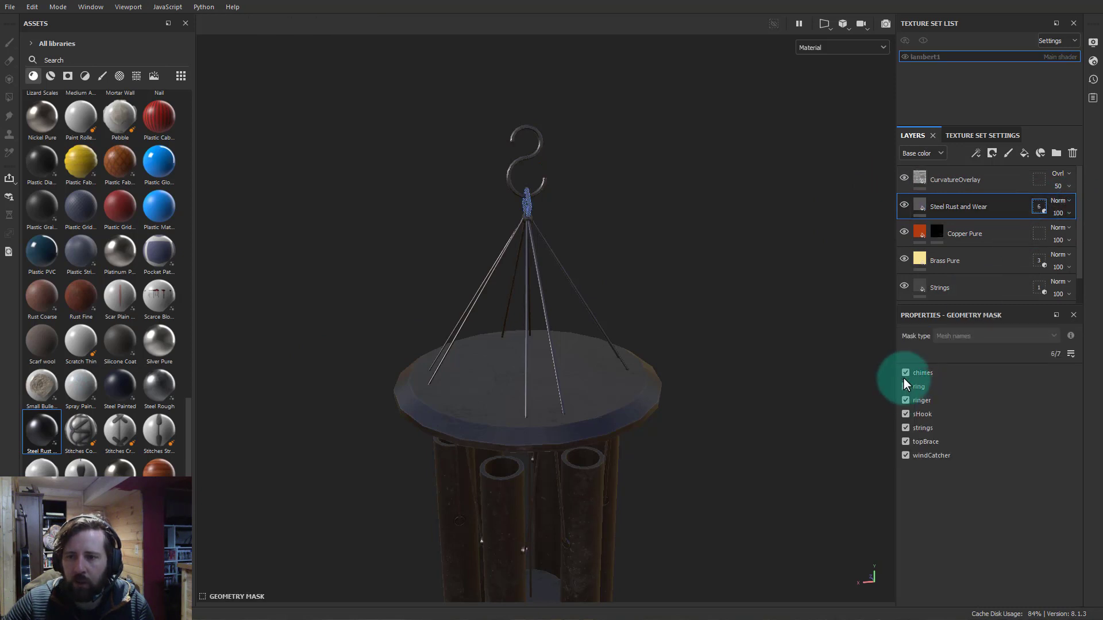
left_click(905, 372)
left_click(905, 401)
left_click(905, 428)
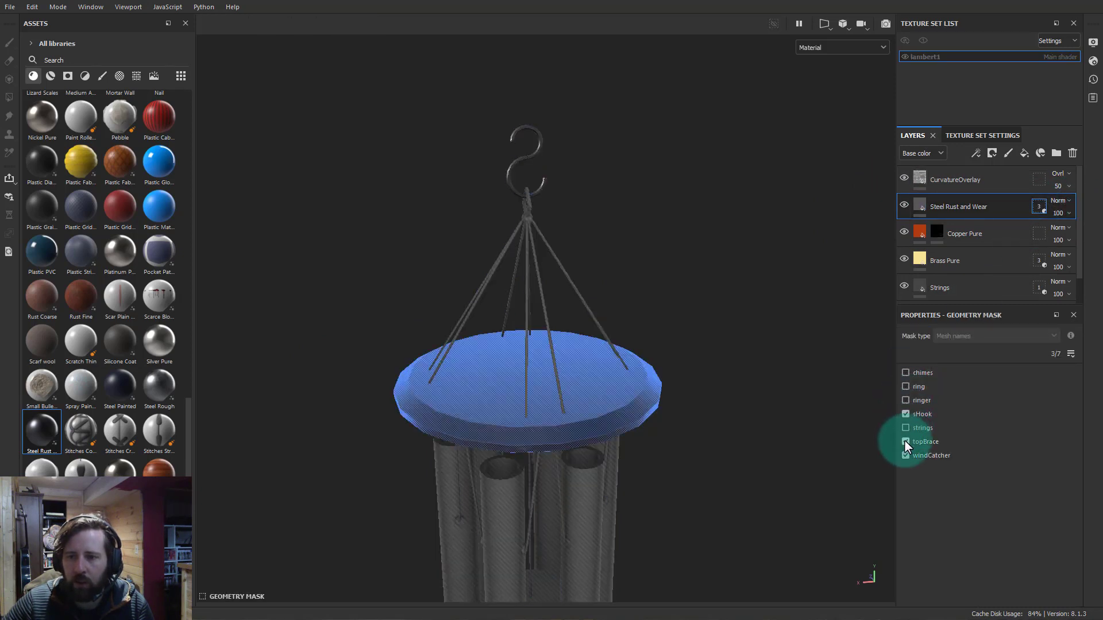
left_click(905, 442)
left_click(905, 455)
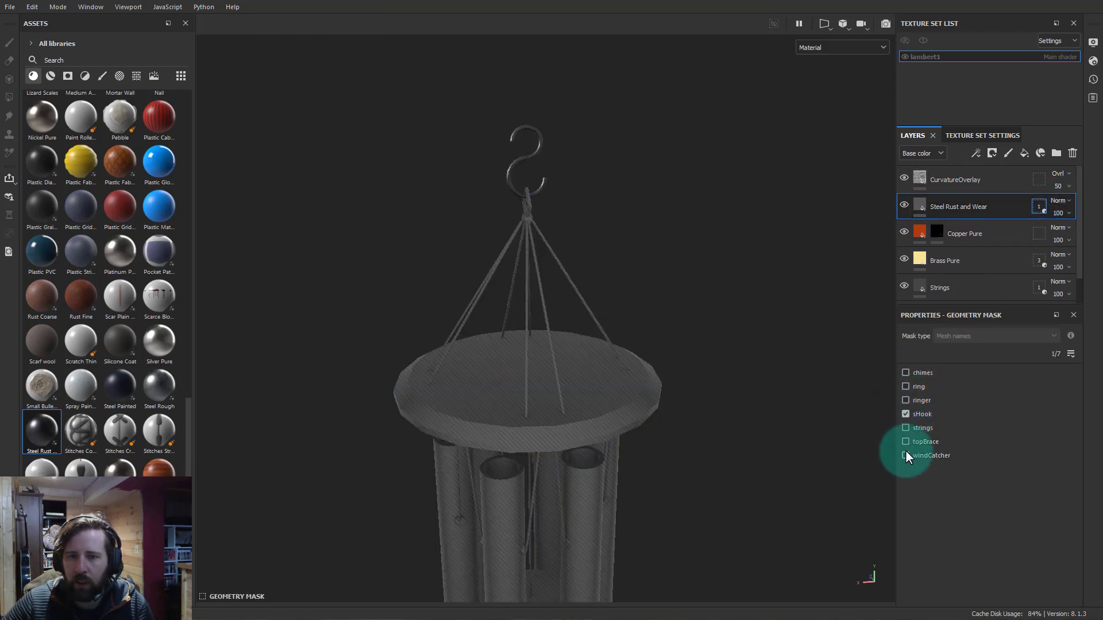
left_click(923, 202)
Raise the Steel Rust and Wear layer's Rust Intensity to 0.45
middle_click_drag(572, 229, 592, 322, "alt")
right_click_drag(592, 322, 675, 221, "alt")
middle_click_drag(674, 221, 597, 397, "alt")
right_click_drag(598, 396, 731, 373, "alt")
middle_click_drag(729, 334, 649, 328, "alt")
scroll(999, 517, "down", 3)
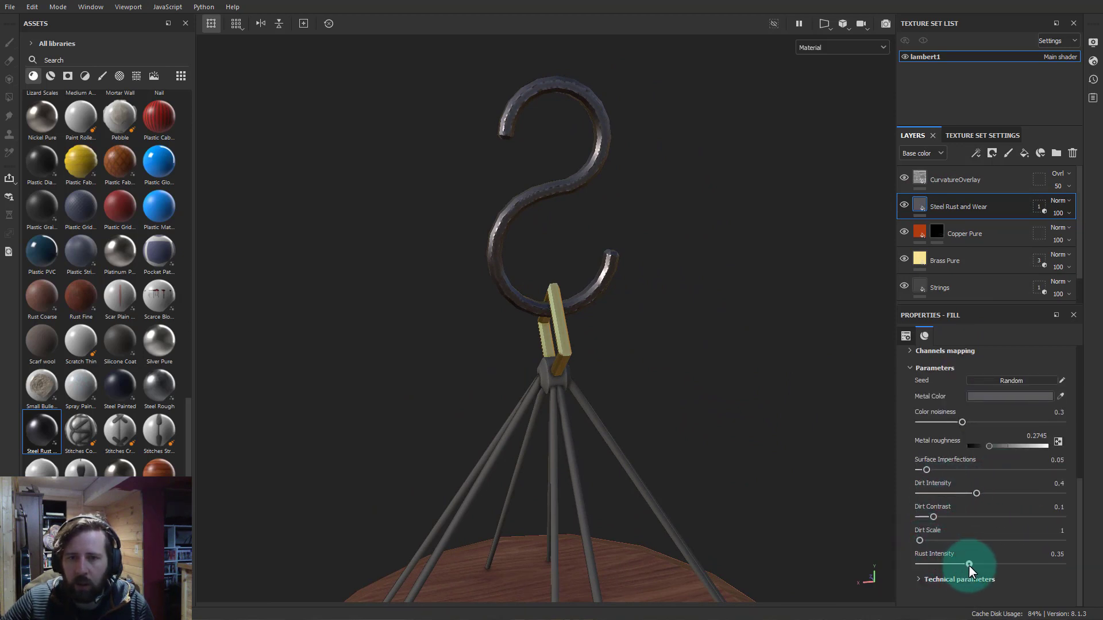
mouse_move(968, 564)
left_mouse_down()
mouse_move(1004, 564)
mouse_move(989, 567)
left_mouse_up()
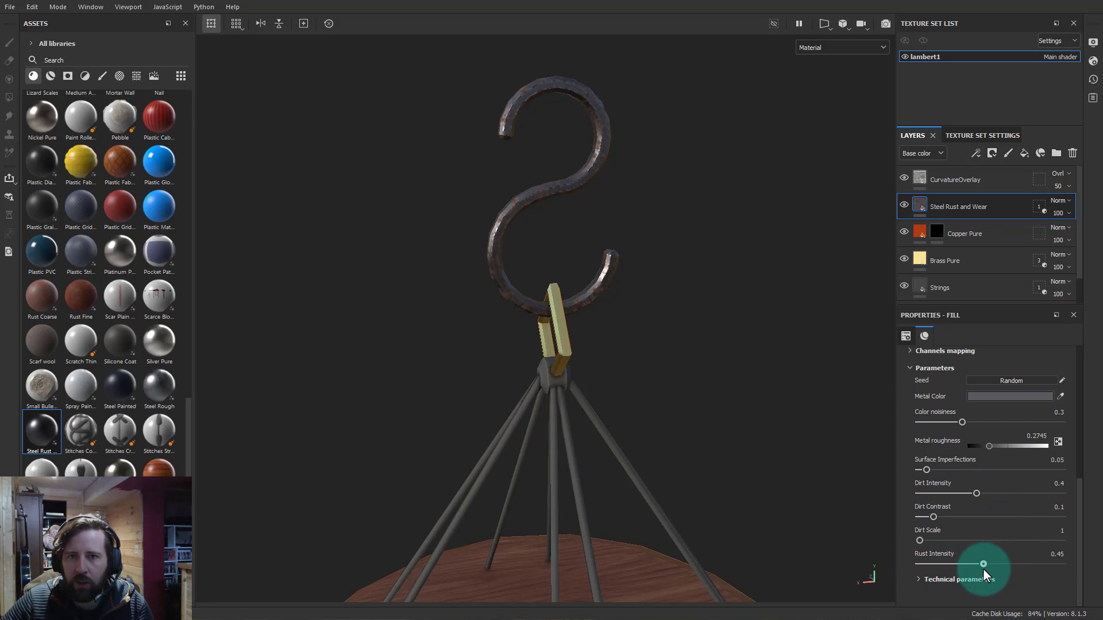
Set the Steel Rust and Wear layer's metal color to the slightly lighter grey 636169
left_click(991, 397)
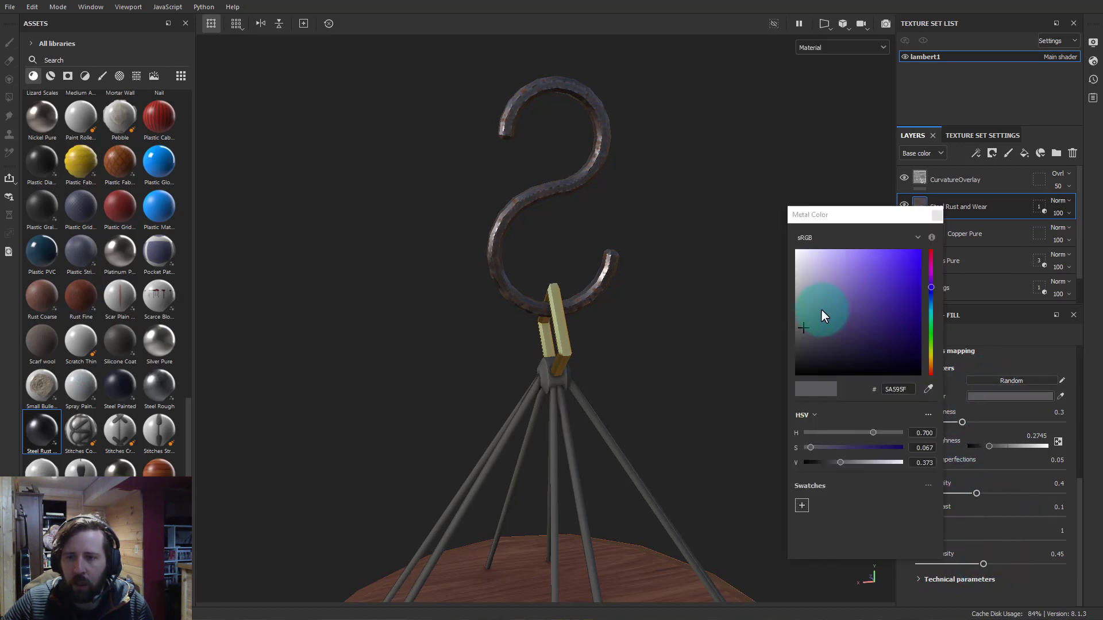
mouse_move(822, 310)
left_mouse_down()
mouse_move(795, 319)
mouse_move(791, 309)
mouse_move(803, 323)
left_mouse_up()
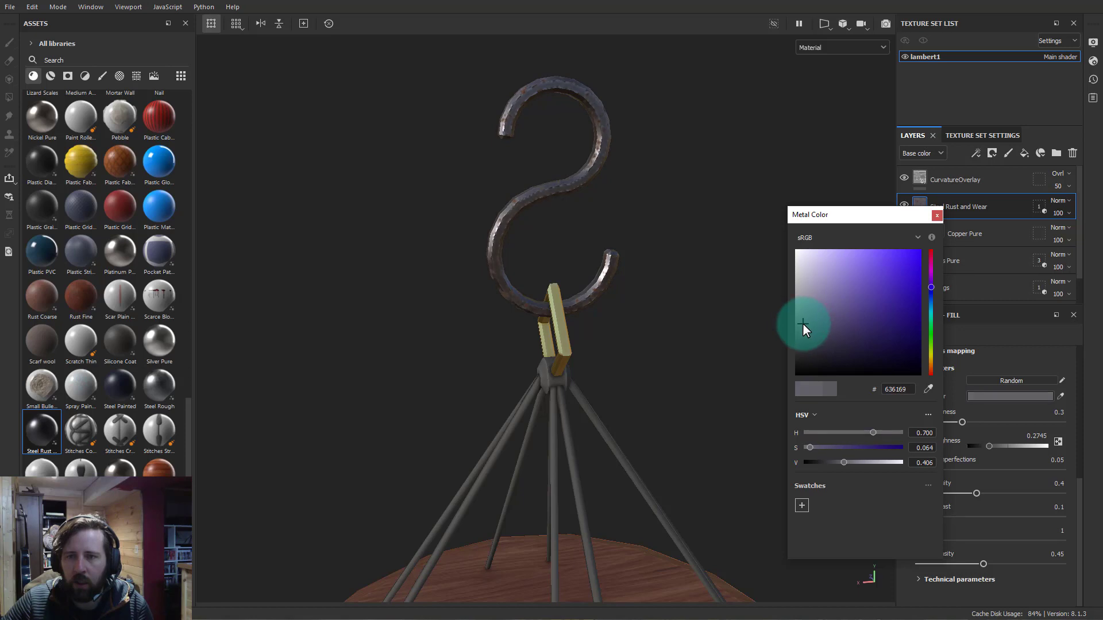
left_click(936, 218)
Switch the Steel Rust and Wear layer from UV projection to Tri-planar projection
scroll(990, 401, "up", 5)
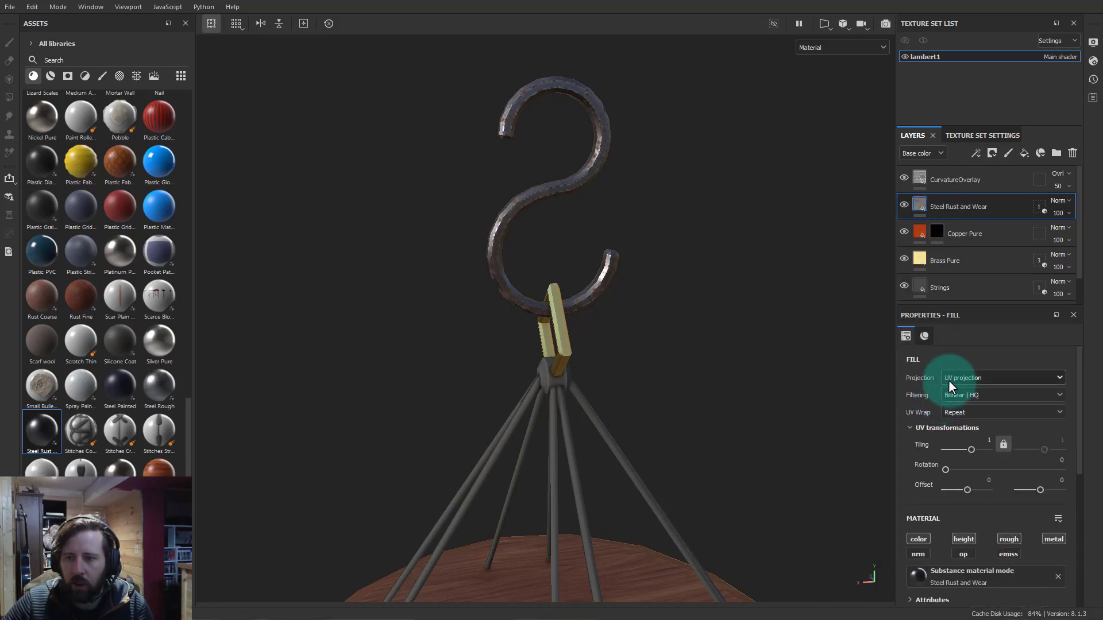
left_click(949, 380)
left_click(967, 412)
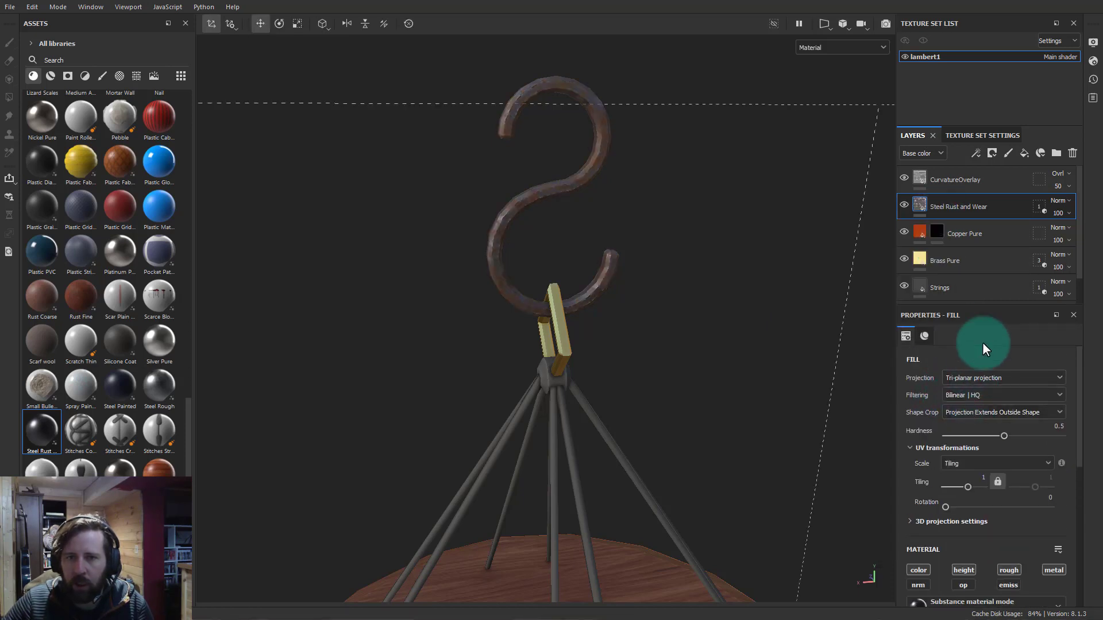
left_click_drag(689, 279, 606, 236, "alt")
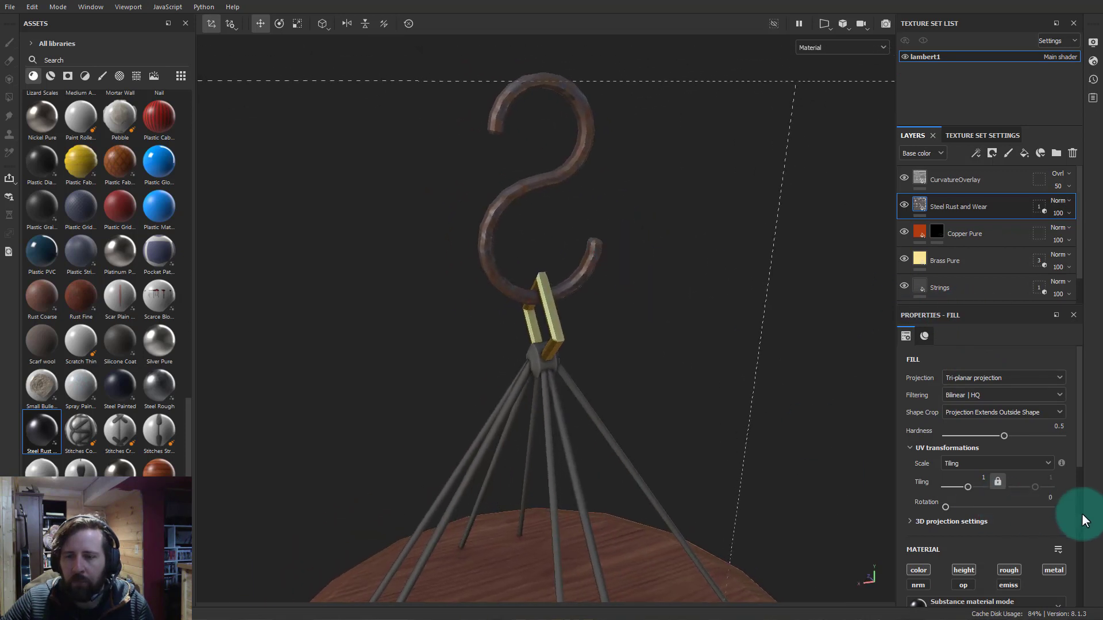
Set the Steel Rust and Wear layer's Rust Intensity to 0.37
scroll(996, 491, "down", 5)
scroll(1002, 540, "down", 1)
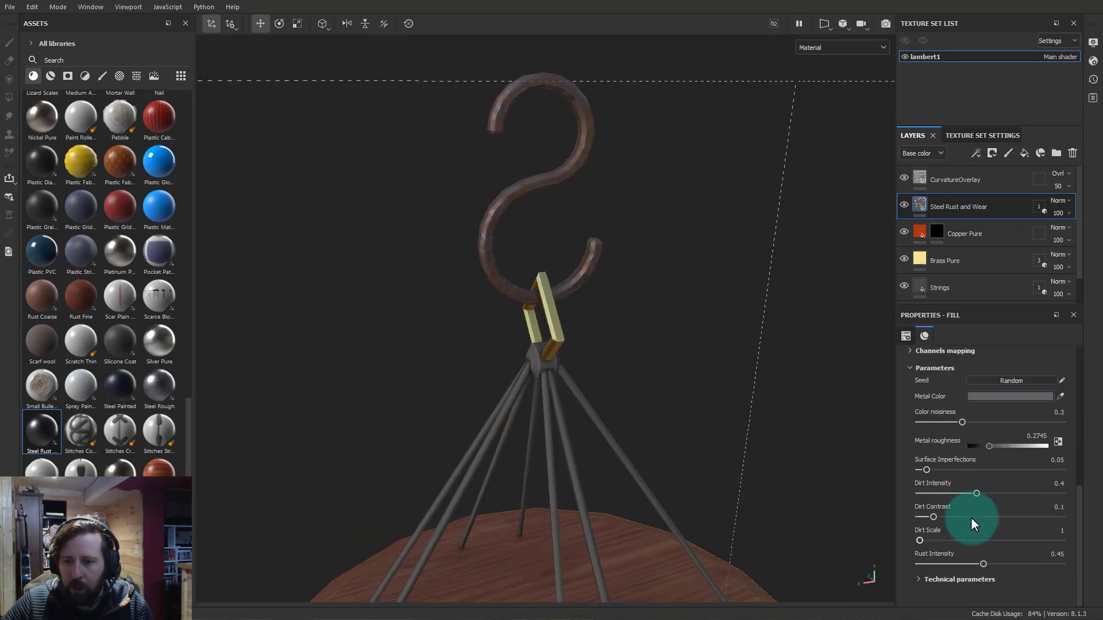
left_click_drag(980, 562, 953, 559)
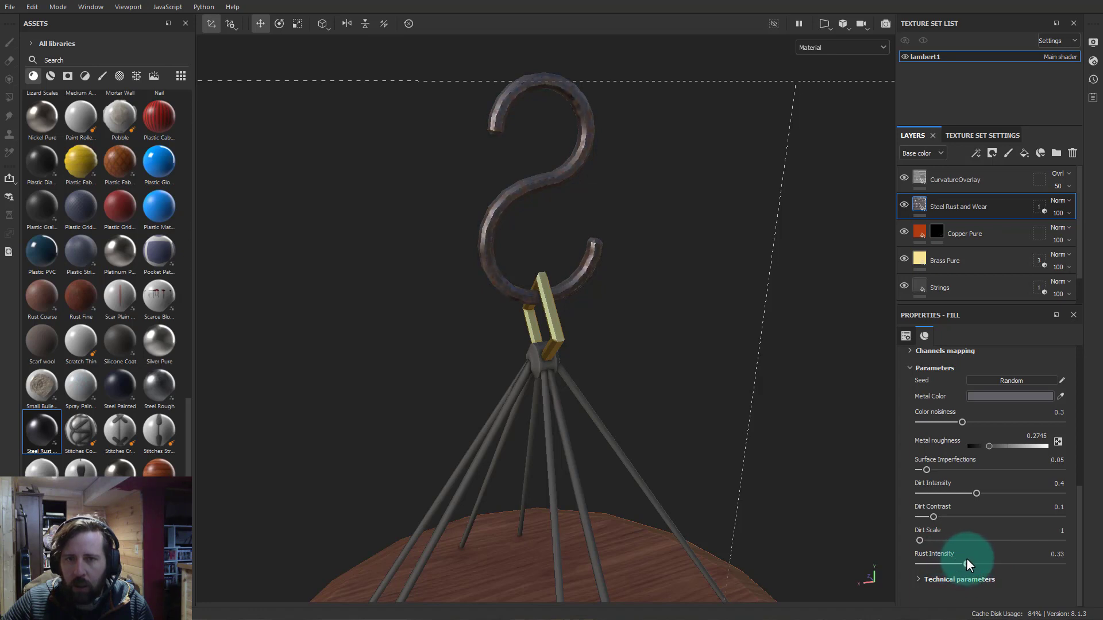
Examine the rusted hook and the ring below it from several angles and distances
left_click_drag(607, 395, 694, 365, "alt")
scroll(428, 319, "down", 3)
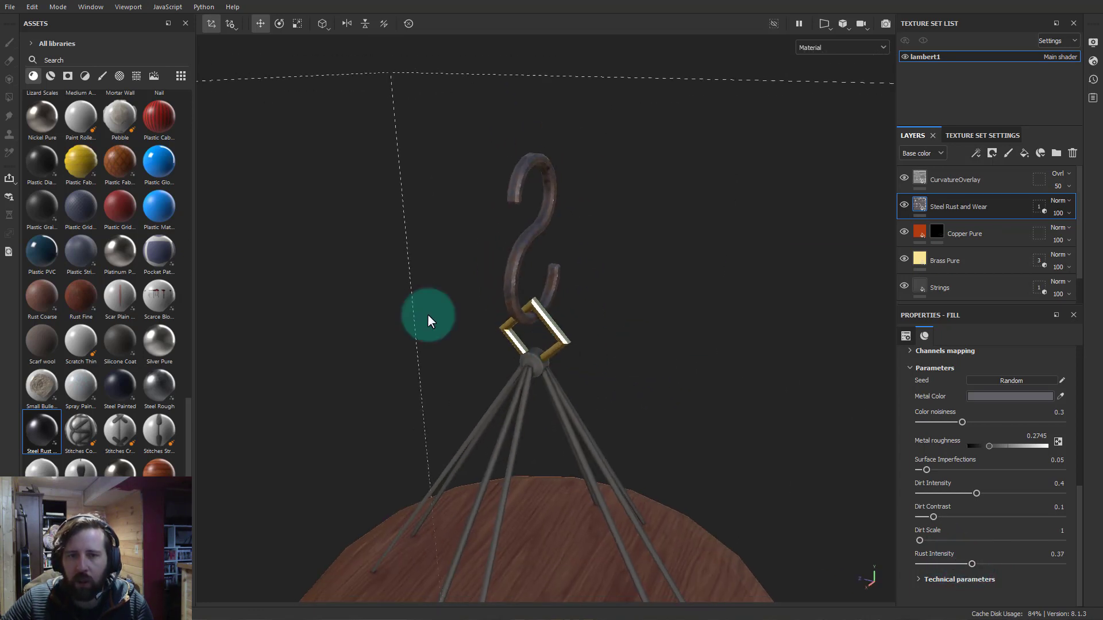
left_click_drag(569, 362, 462, 345, "alt")
left_click(552, 339)
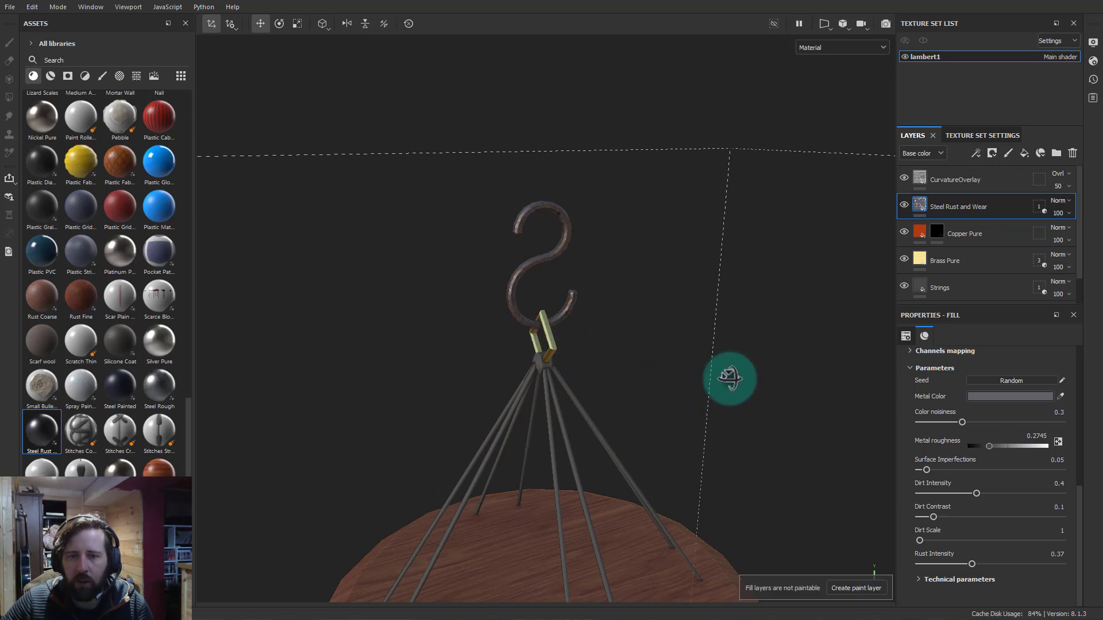
left_click_drag(731, 379, 649, 367, "alt")
mouse_move(649, 368)
right_mouse_down("alt")
mouse_move(331, 308)
mouse_move(436, 342)
mouse_move(869, 423)
right_mouse_up("alt")
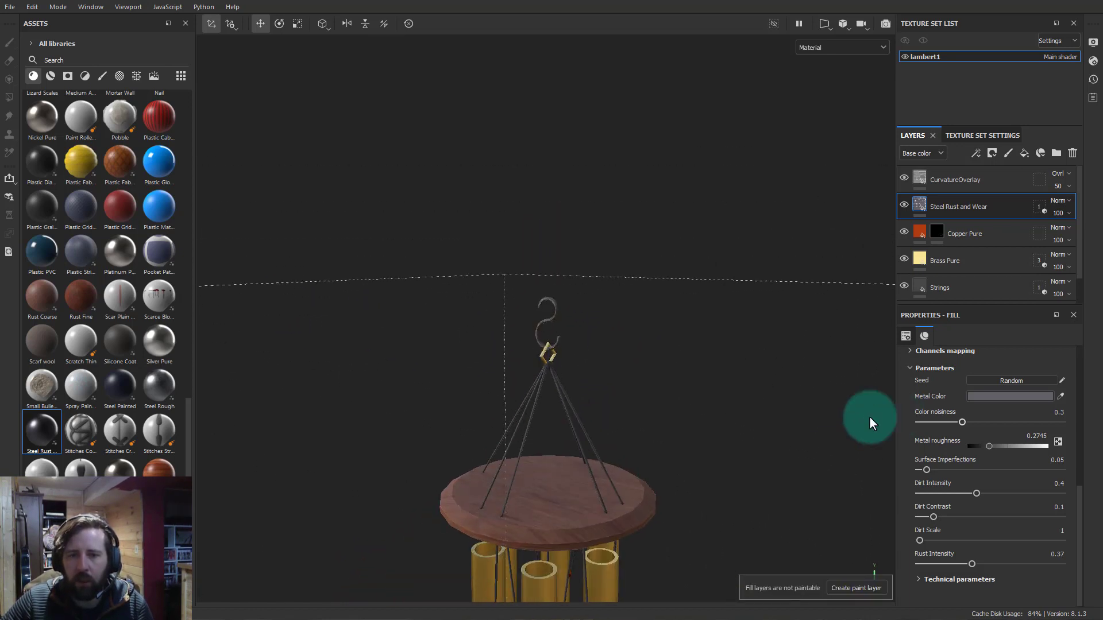
right_click_drag(368, 336, 872, 375, "alt")
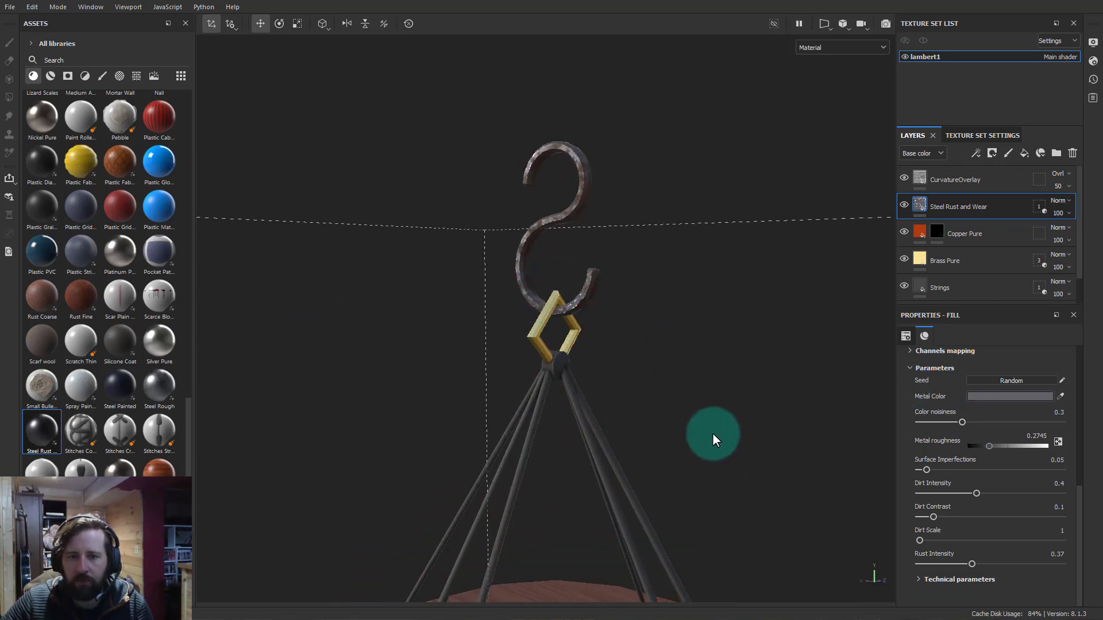
right_click_drag(714, 438, 140, 396, "alt")
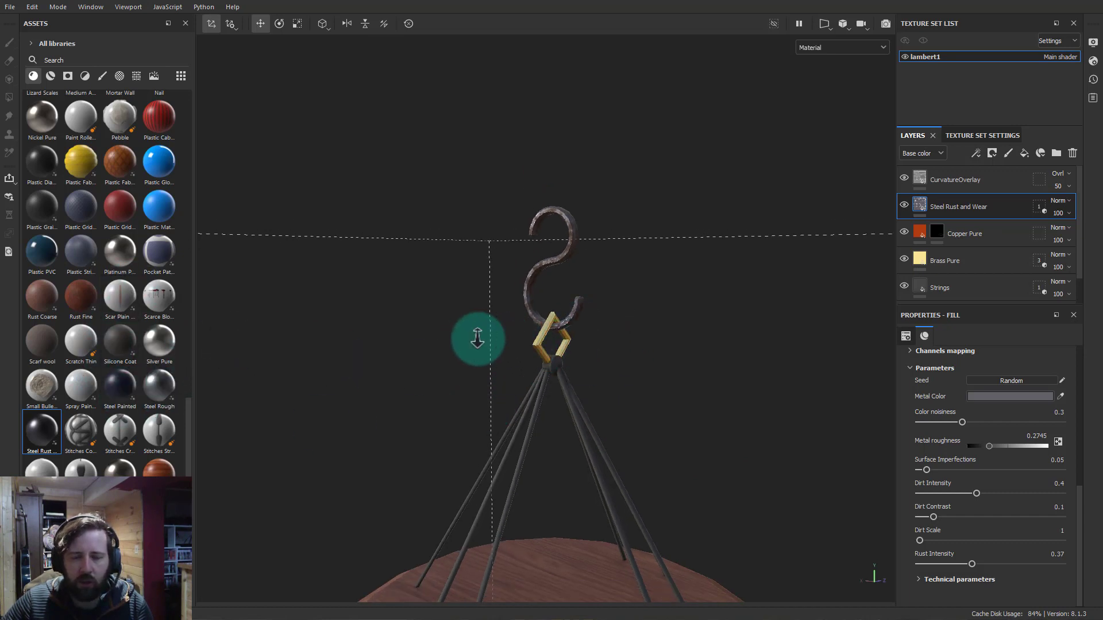
right_click_drag(472, 337, 1001, 438, "alt")
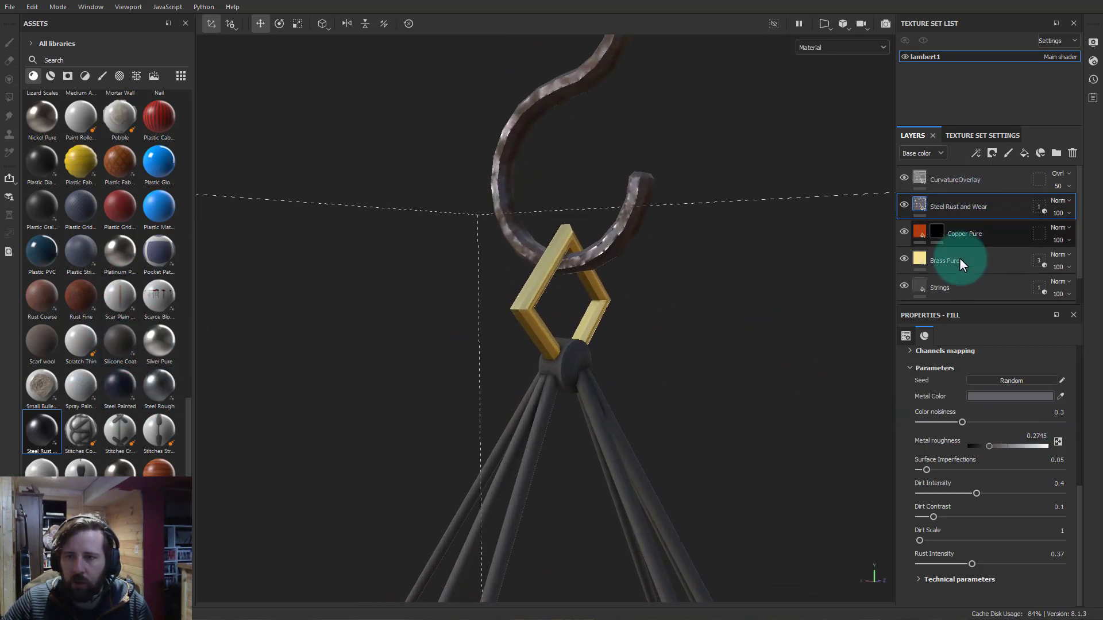
Try including the ring mesh in the Steel Rust and Wear layer's geometry mask
left_click(1036, 204)
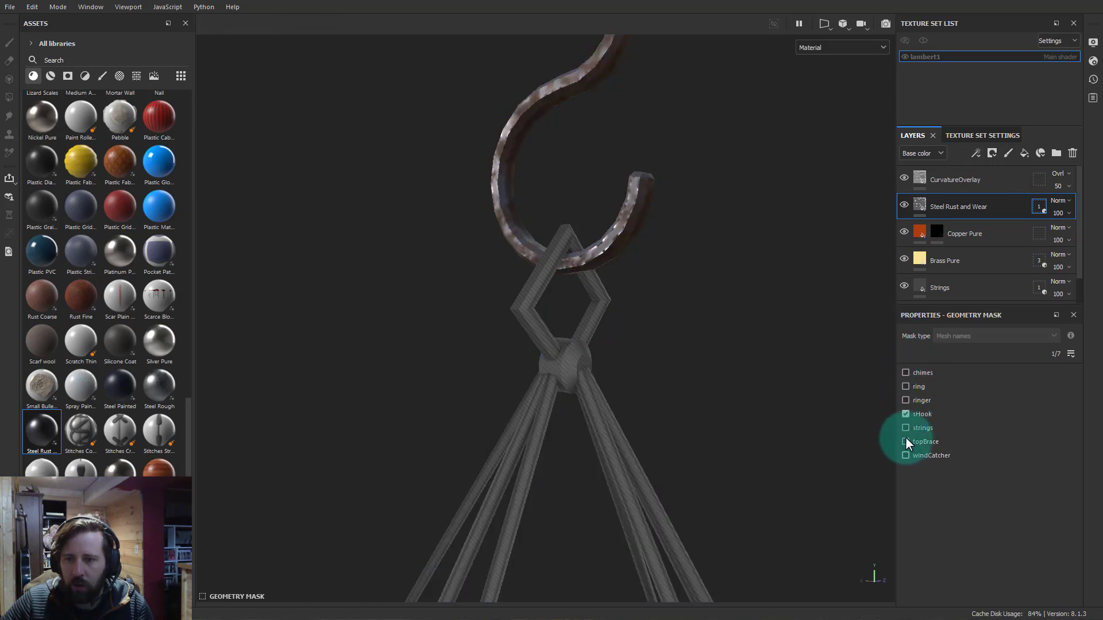
left_click(905, 386)
left_click_drag(660, 352, 775, 367, "alt")
left_click(905, 386)
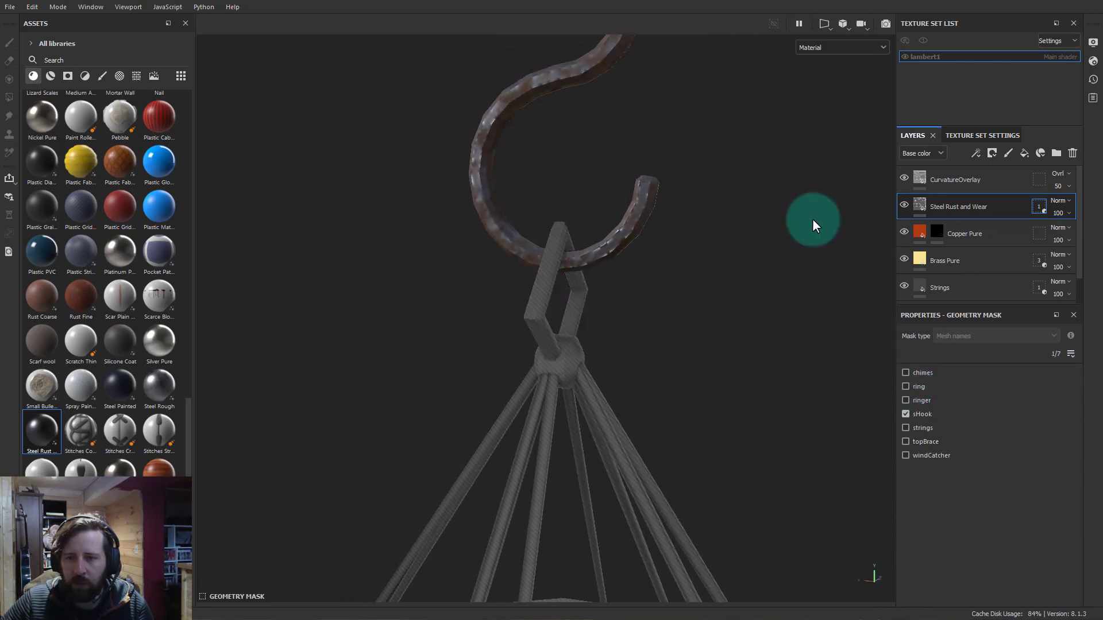
Rename the Steel Rust and Wear layer to SHook
double_click(968, 206)
type("S")
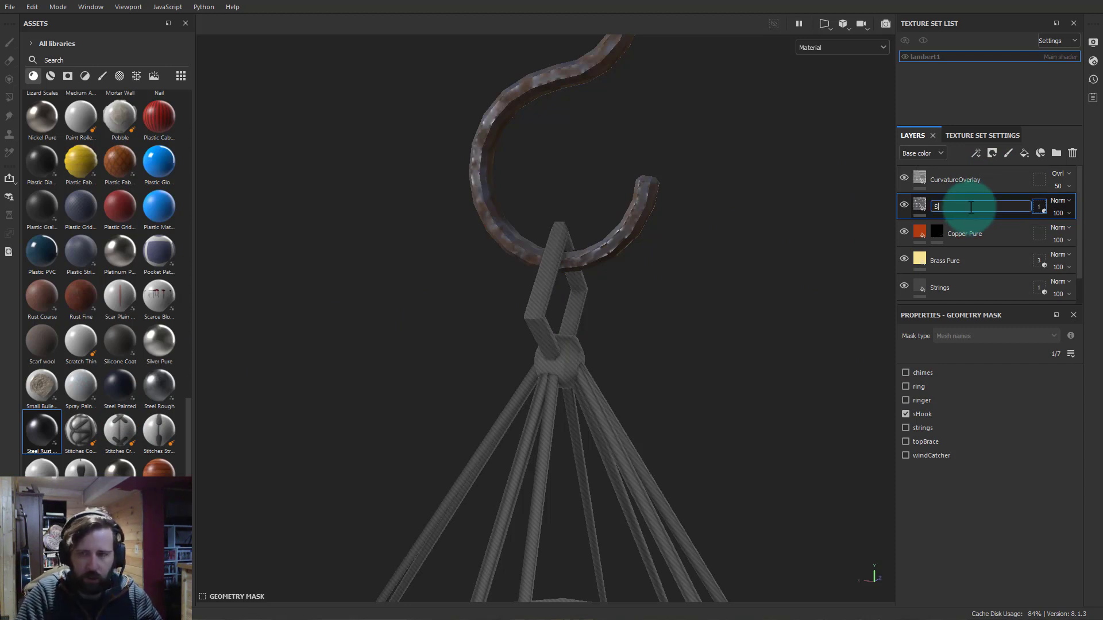
type("Hook")
key("Return")
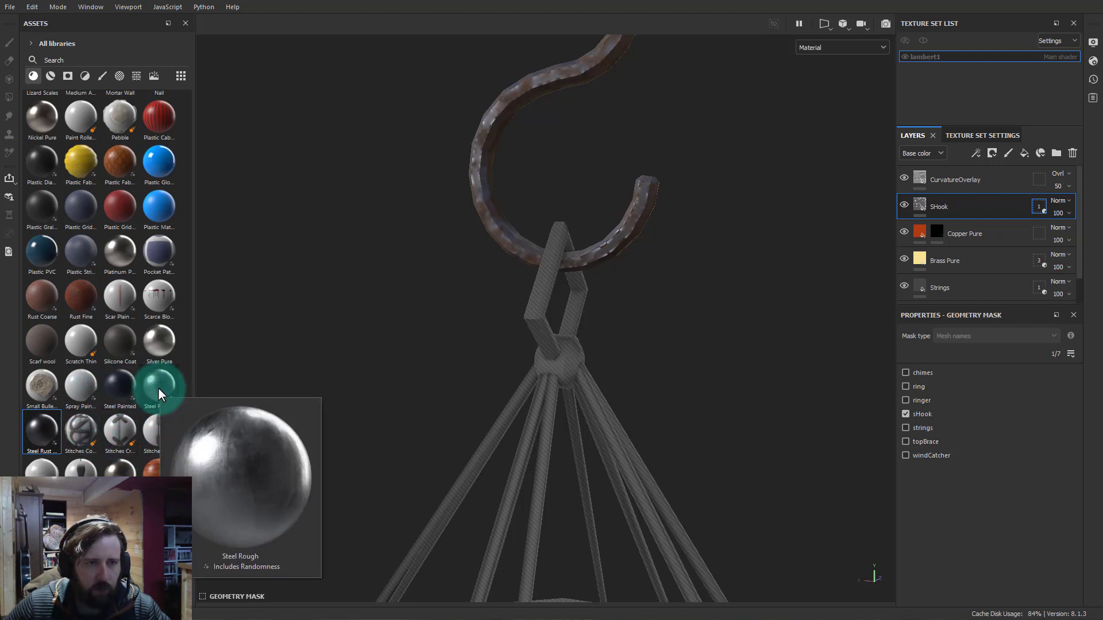
Add a Steel Rough material layer between SHook and Copper Pure and limit its geometry mask to the ring mesh
left_click_drag(158, 387, 964, 221)
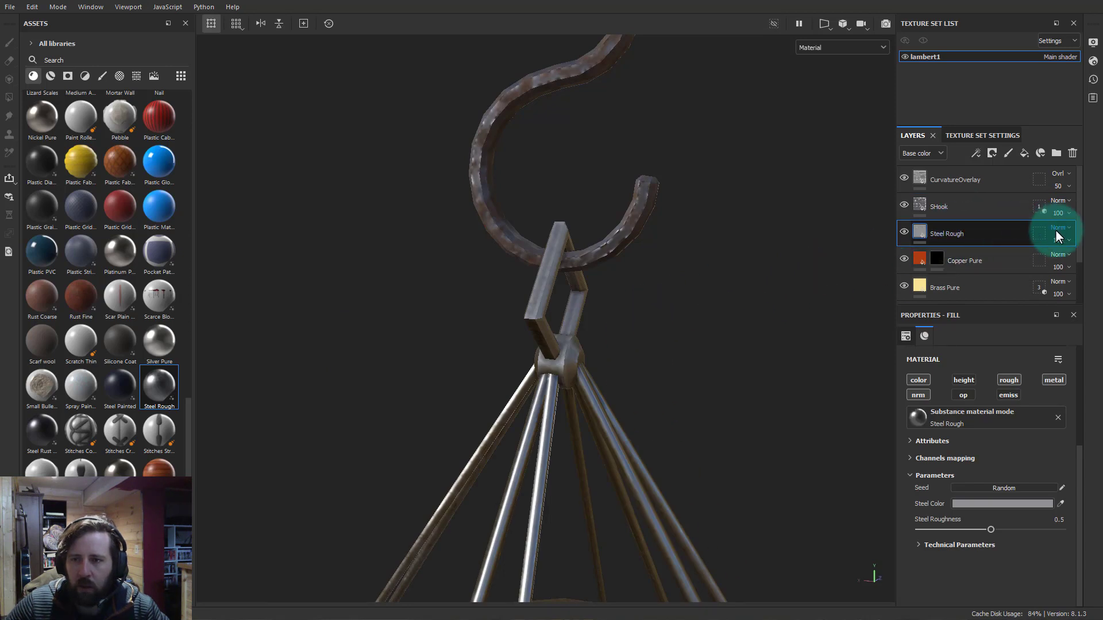
left_click(1038, 233)
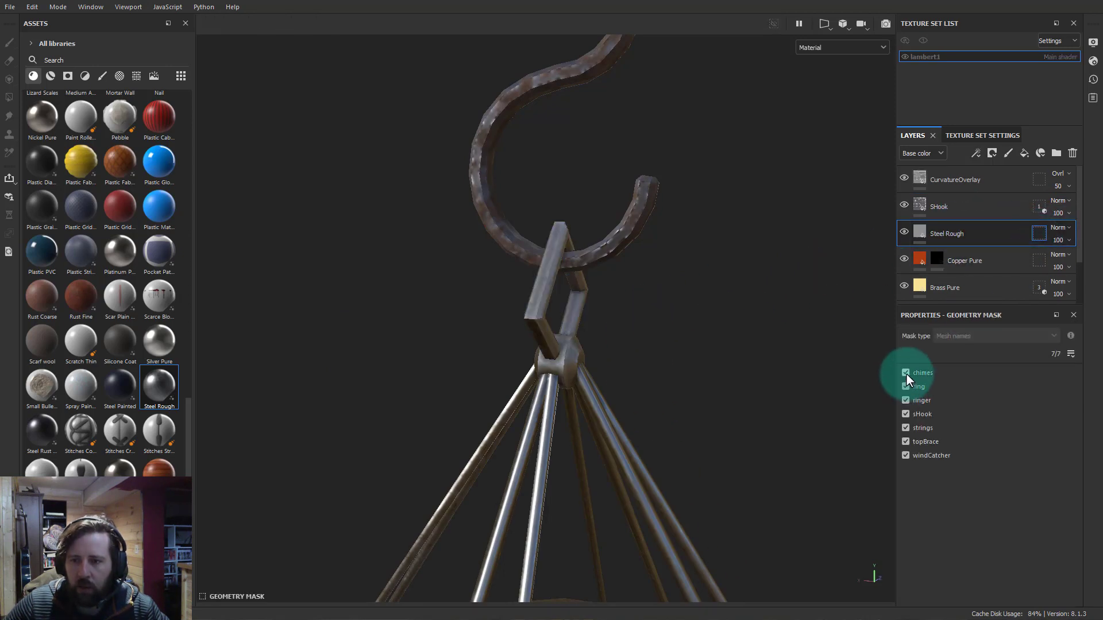
left_click(905, 372)
left_click(905, 401)
left_click(905, 414)
left_click(906, 428)
left_click(905, 441)
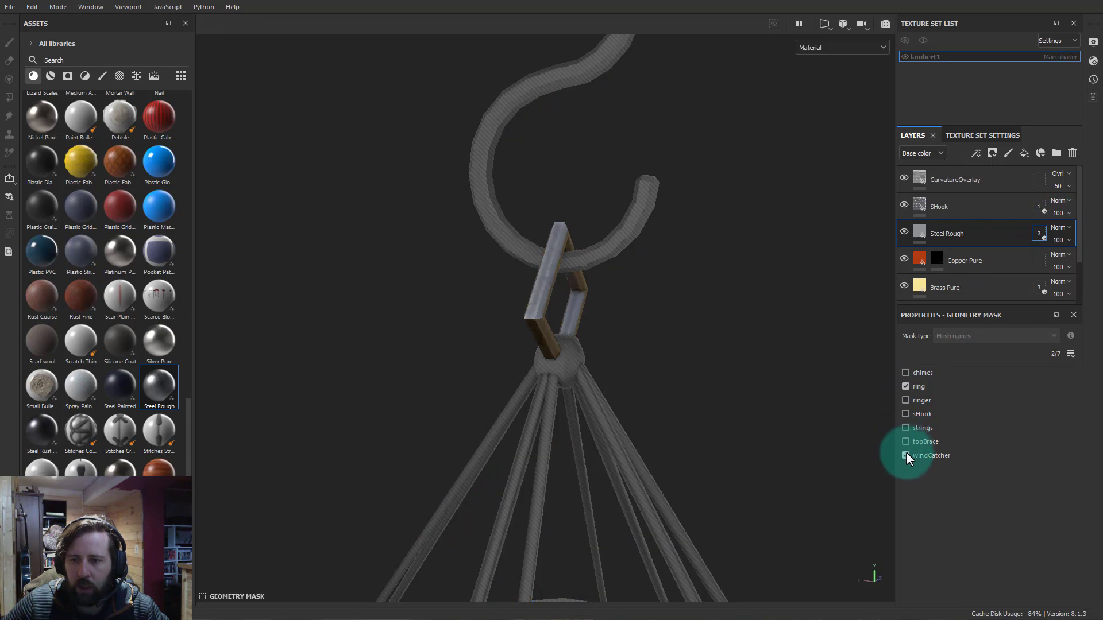
Set the Steel Rough layer's fill to Tri-planar projection
left_click(922, 232)
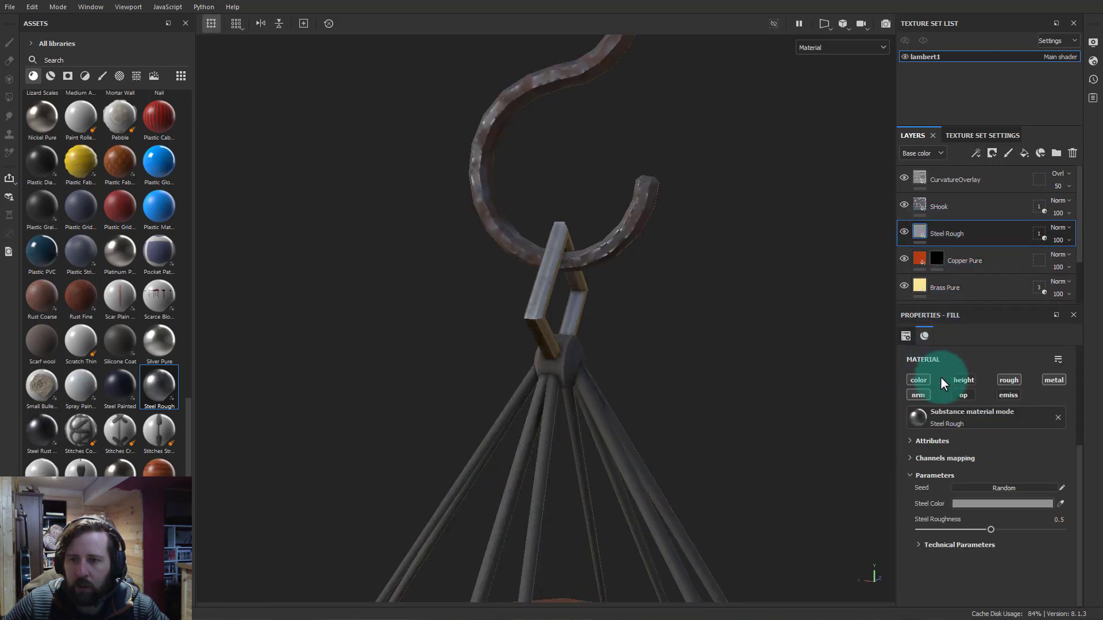
scroll(942, 420, "up", 3)
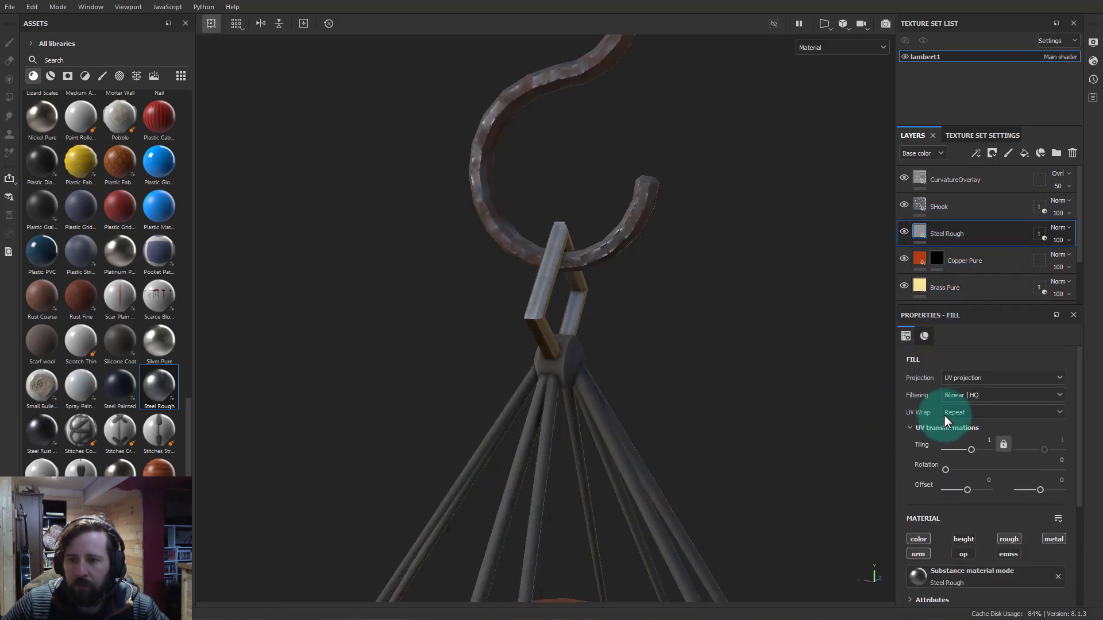
left_click(957, 377)
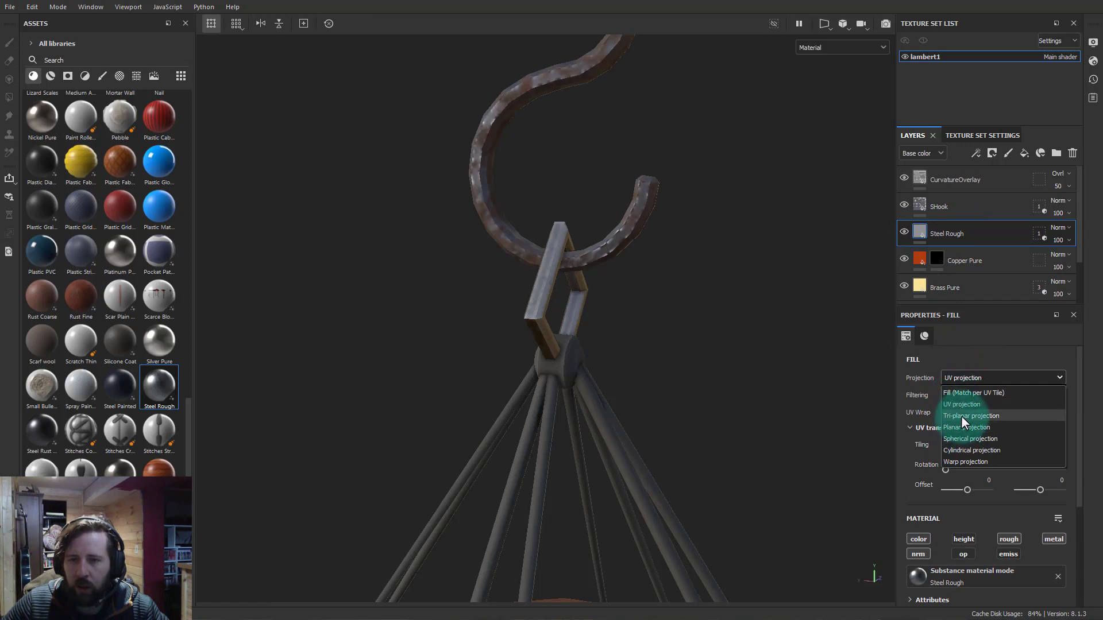
left_click(960, 415)
left_click_drag(687, 338, 905, 327, "alt")
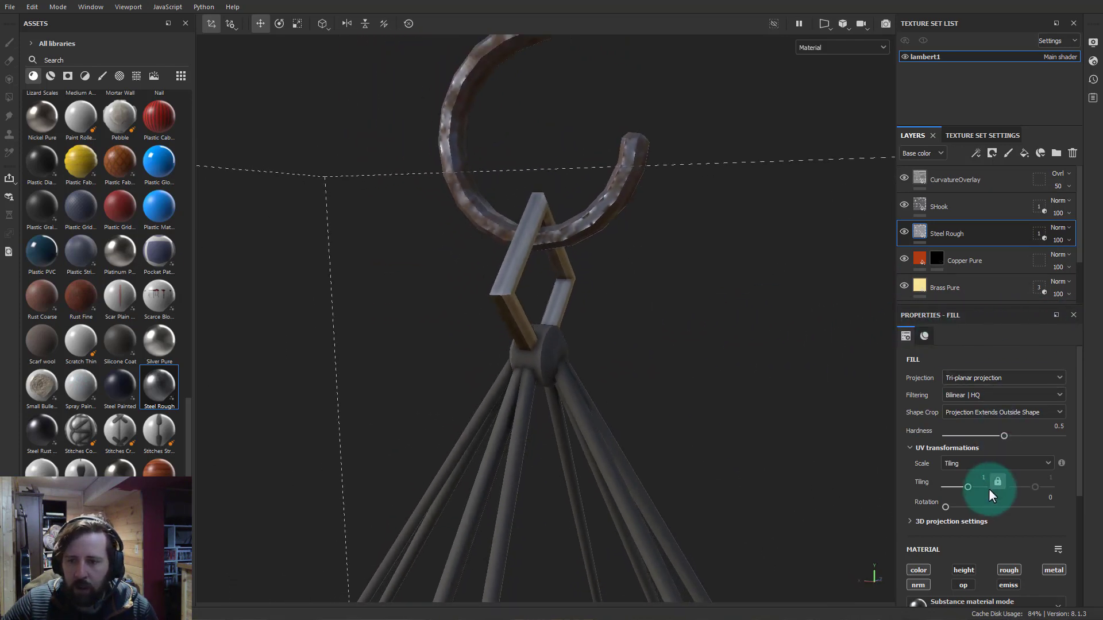
Rename the Steel Rough layer to Ring
scroll(988, 489, "down", 3)
right_click_drag(724, 373, 310, 307, "alt")
left_click_drag(528, 356, 684, 346, "alt")
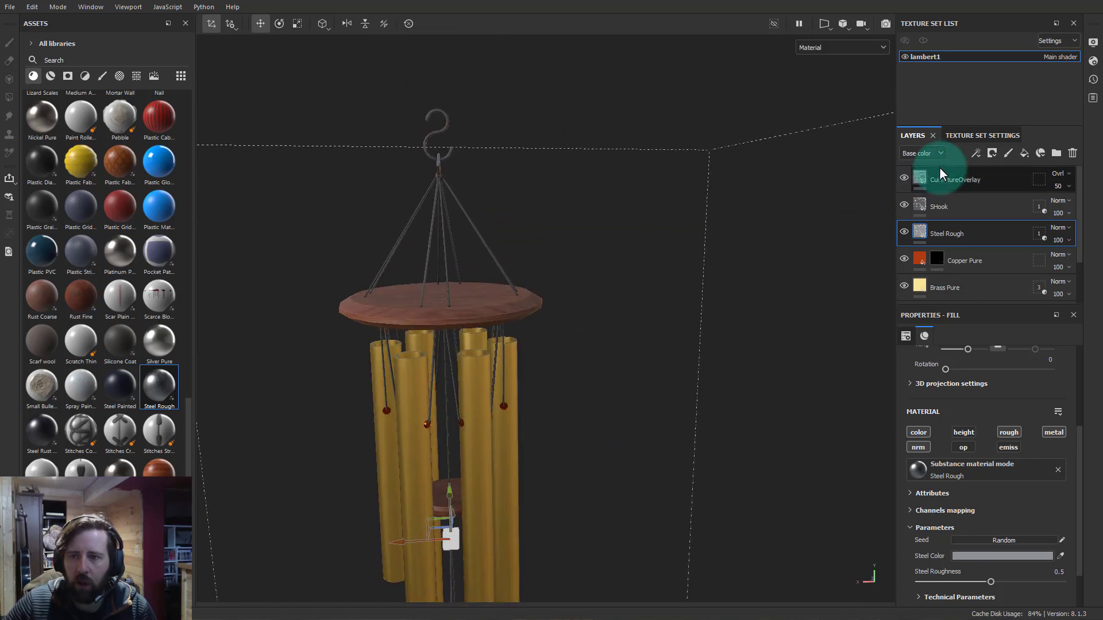
double_click(939, 233)
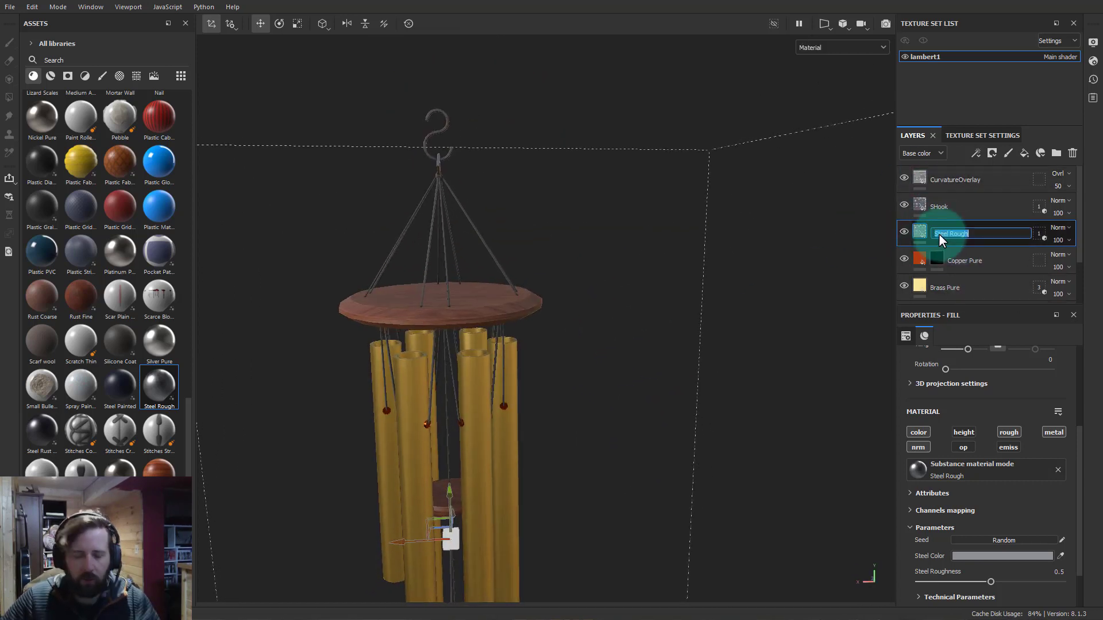
type("Ring")
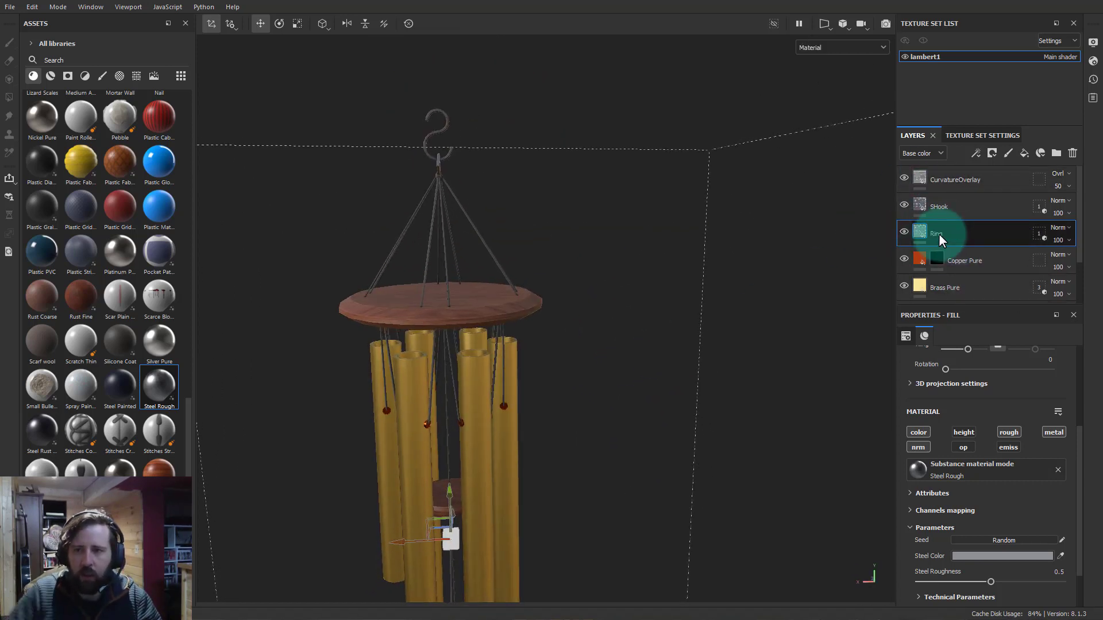
key("Return")
Rename the Copper Pure layer to chimeconnectors
double_click(989, 254)
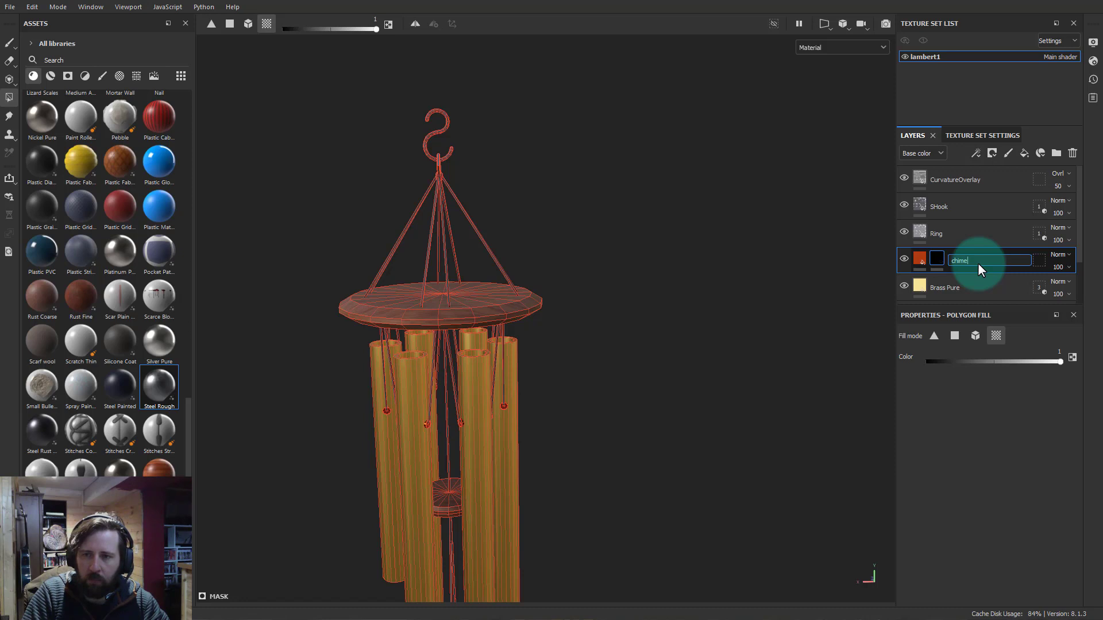
type("chimeconnector")
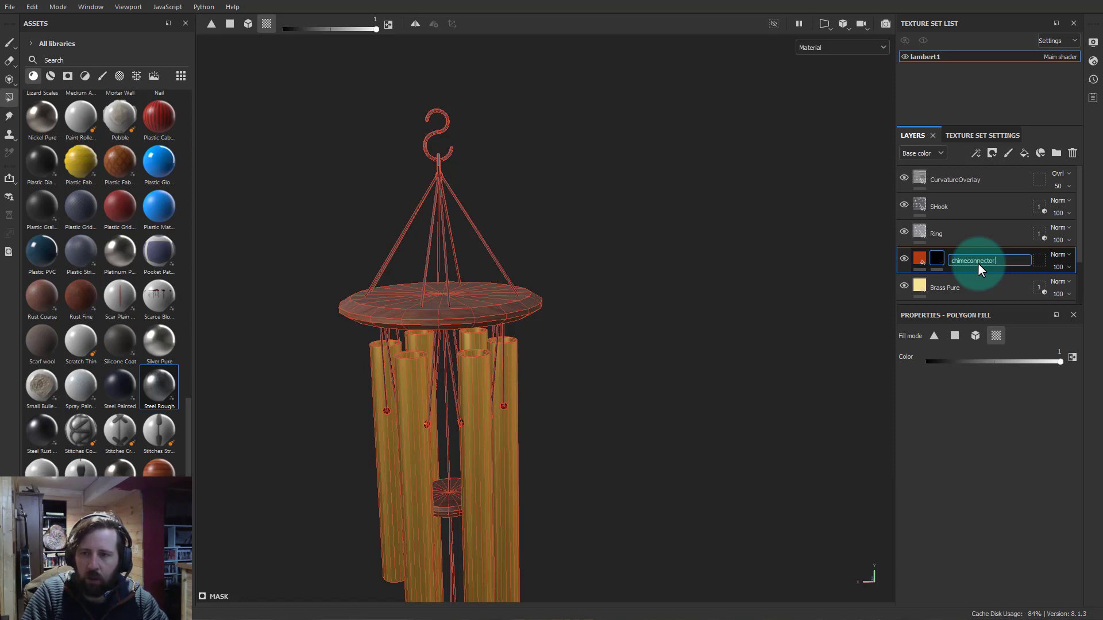
type("s")
key("Return")
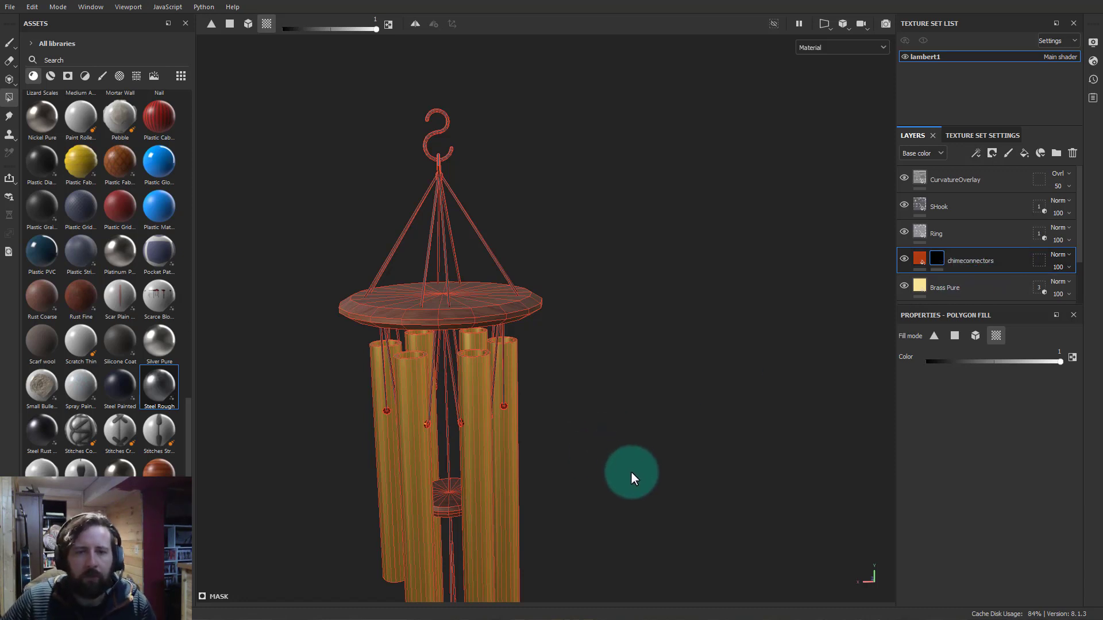
Try filling part of the wooden top disc into the chimeconnectors layer's mask
left_click_drag(631, 476, 741, 387, "alt")
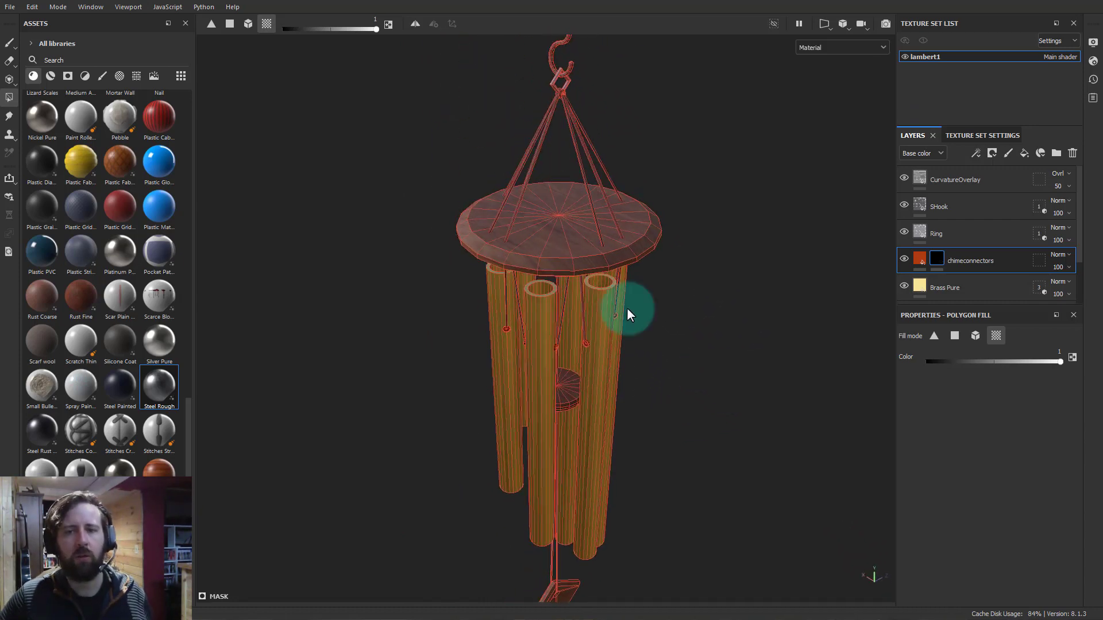
left_click(582, 250)
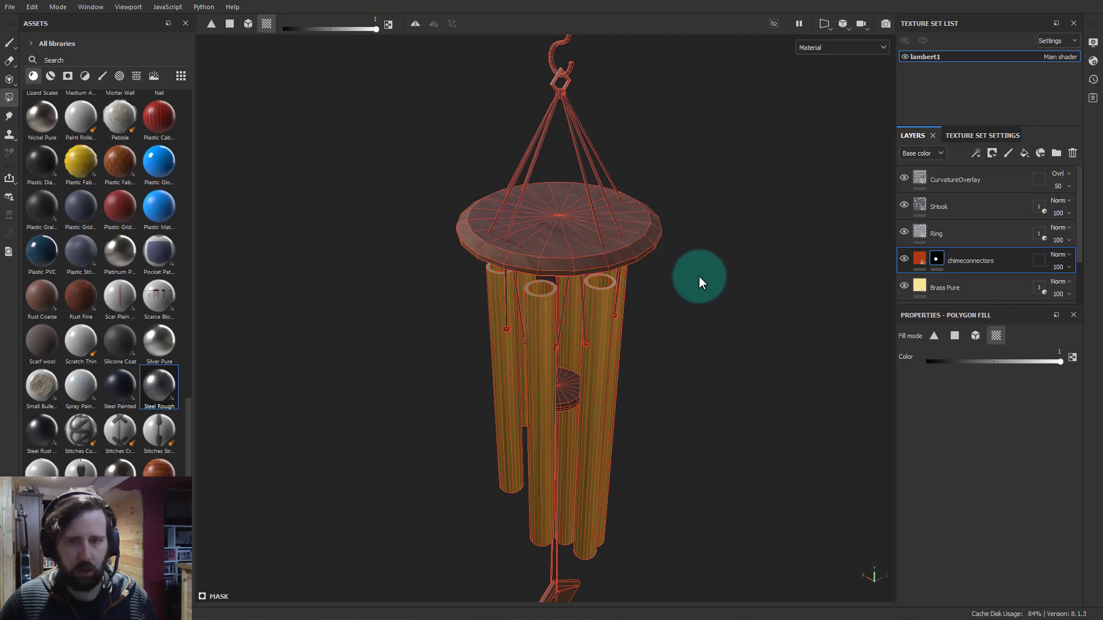
left_click(981, 229)
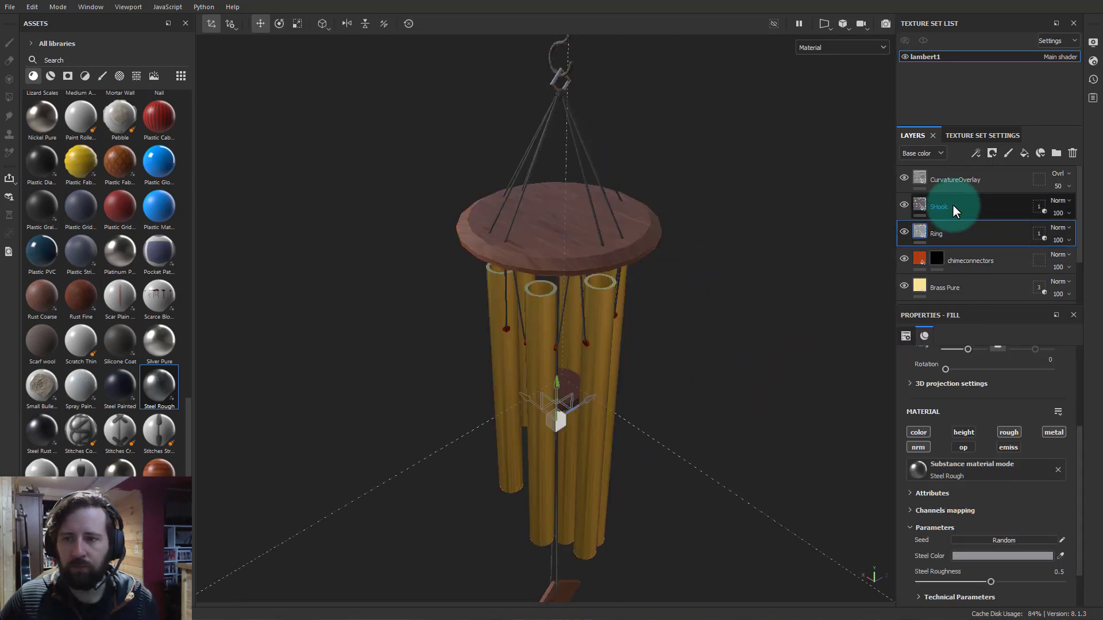
left_click(953, 205)
scroll(974, 223, "down", 2)
left_click(948, 285)
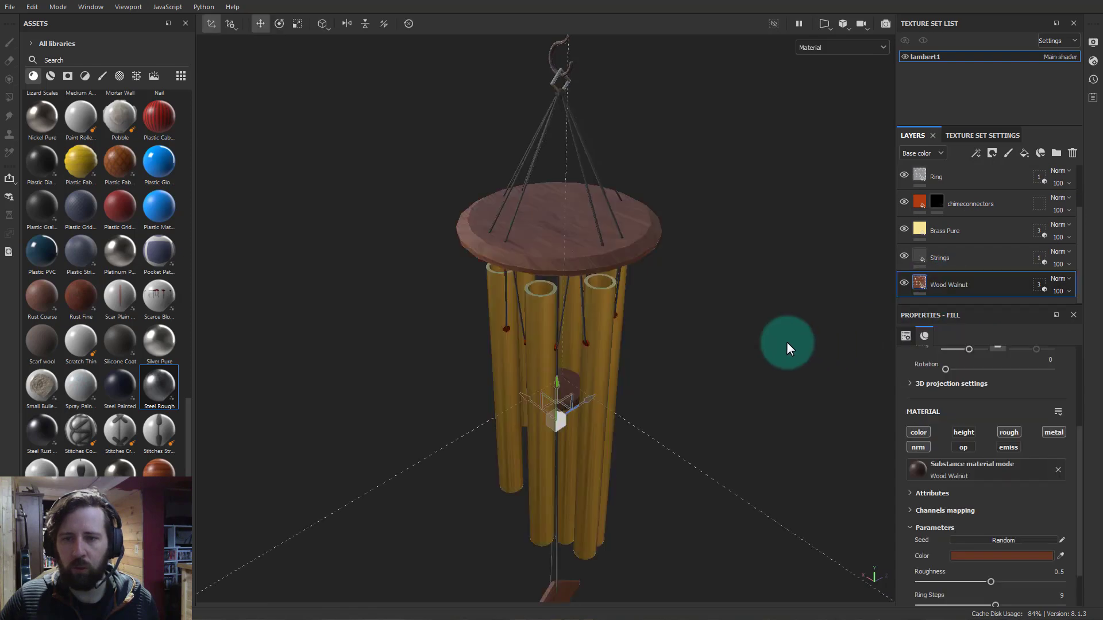
left_click_drag(710, 344, 741, 270, "alt")
left_click(1023, 154)
left_click(1025, 281)
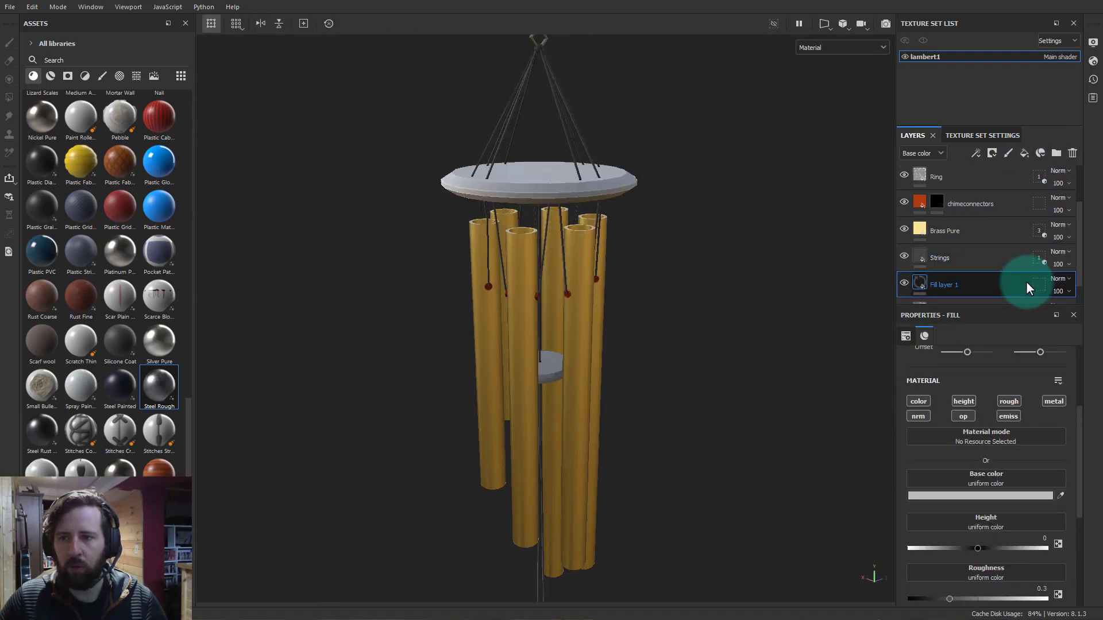
scroll(981, 274, "up", 2)
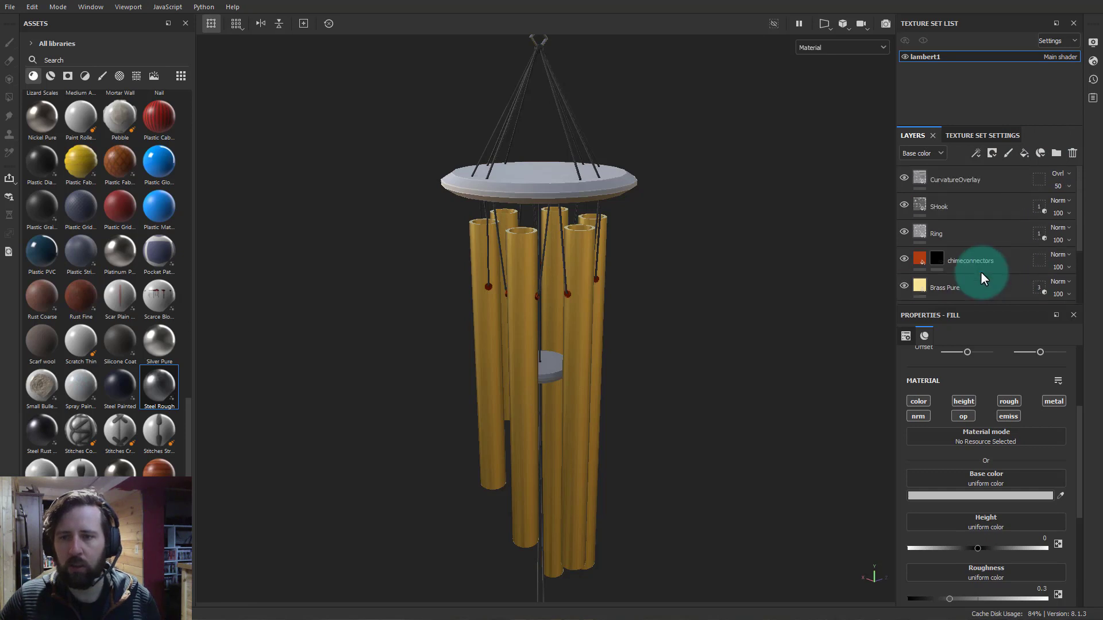
scroll(981, 271, "down", 3)
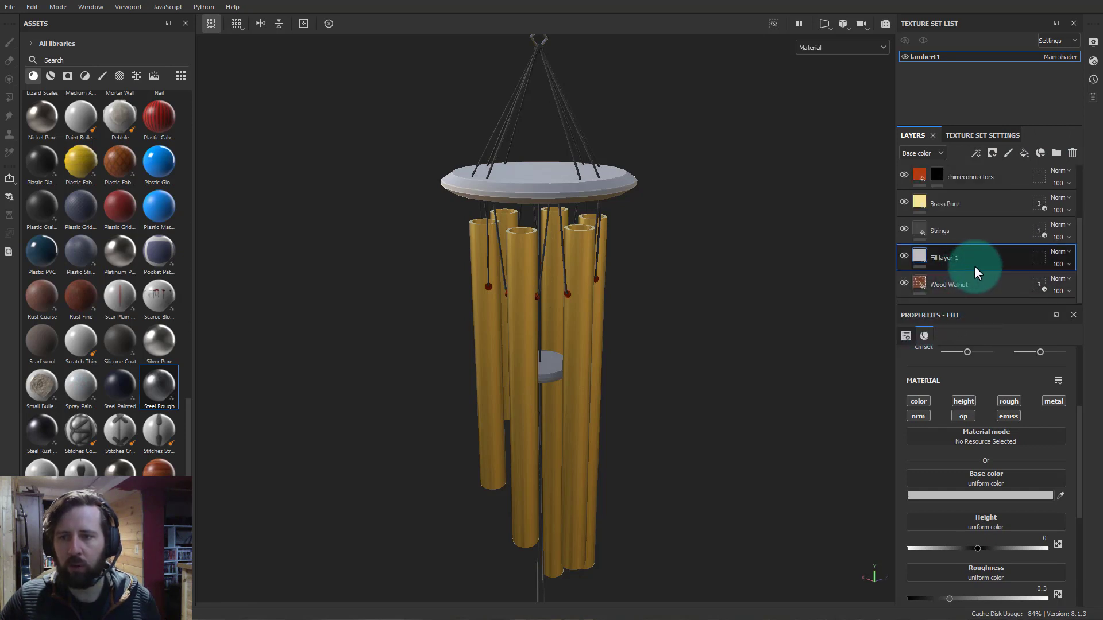
key("Delete")
Add a folder directly above the Wood Walnut layer and name it Wood
left_click(1058, 153)
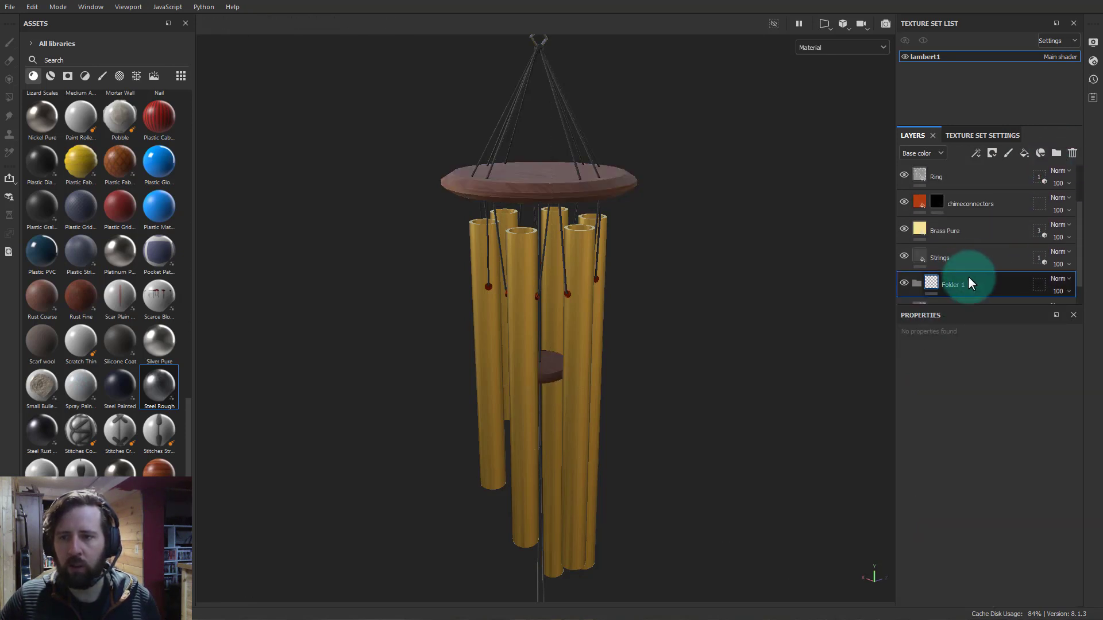
double_click(955, 285)
type("Wo")
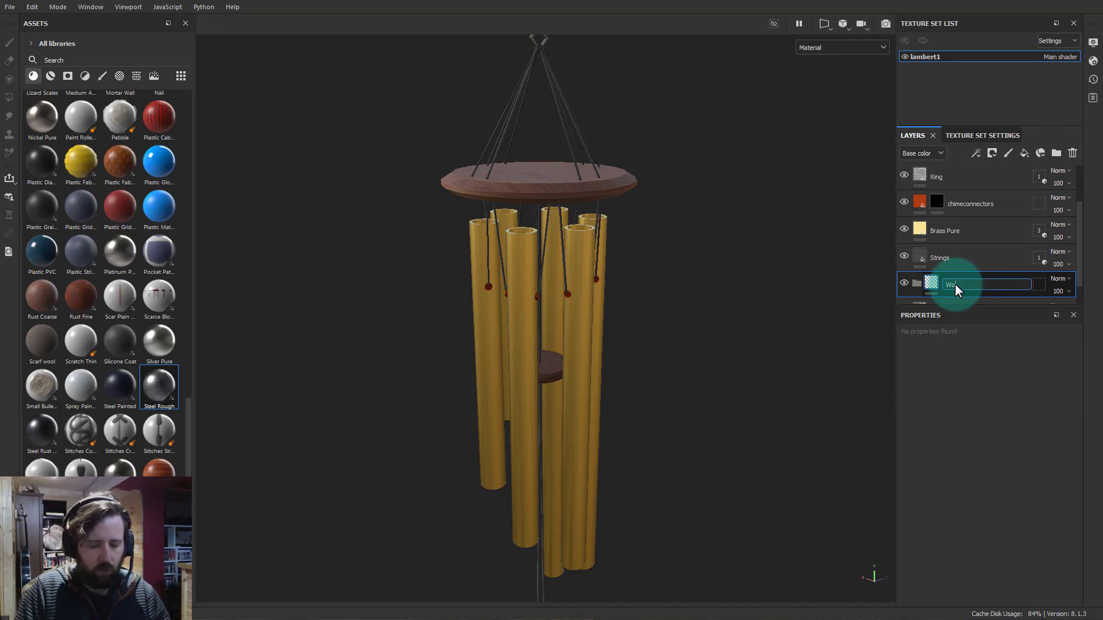
type("od")
key("Return")
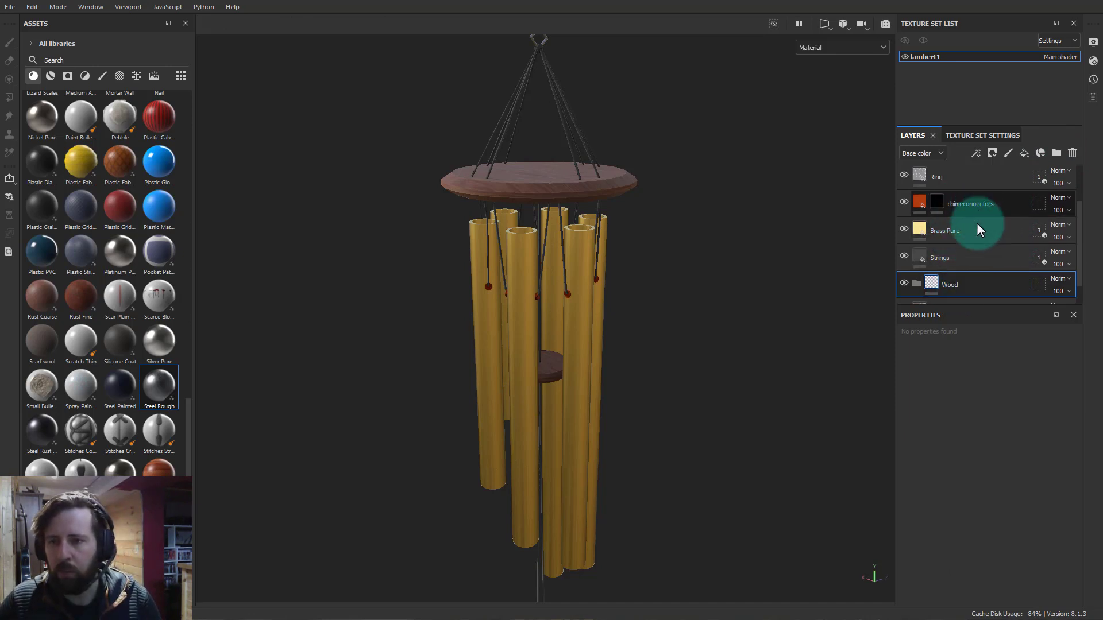
Move the Wood Walnut layer into the Wood folder
scroll(983, 236, "down", 1)
mouse_move(938, 284)
left_mouse_down()
mouse_move(969, 262)
mouse_move(961, 256)
mouse_move(975, 256)
mouse_move(934, 271)
left_mouse_up()
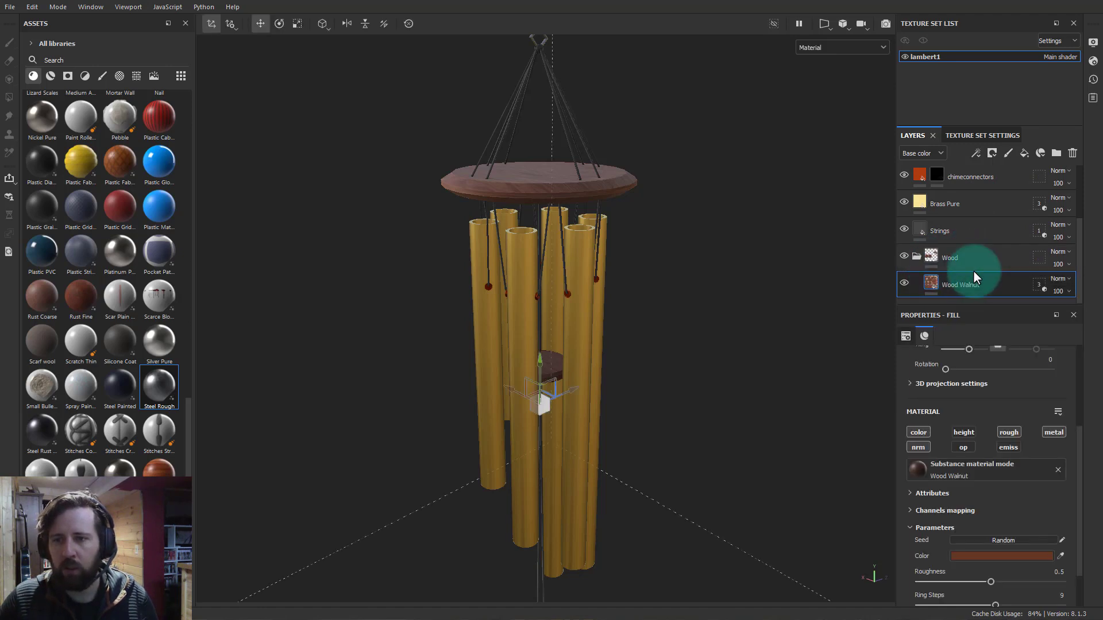
scroll(974, 271, "up", 3)
scroll(974, 272, "down", 3)
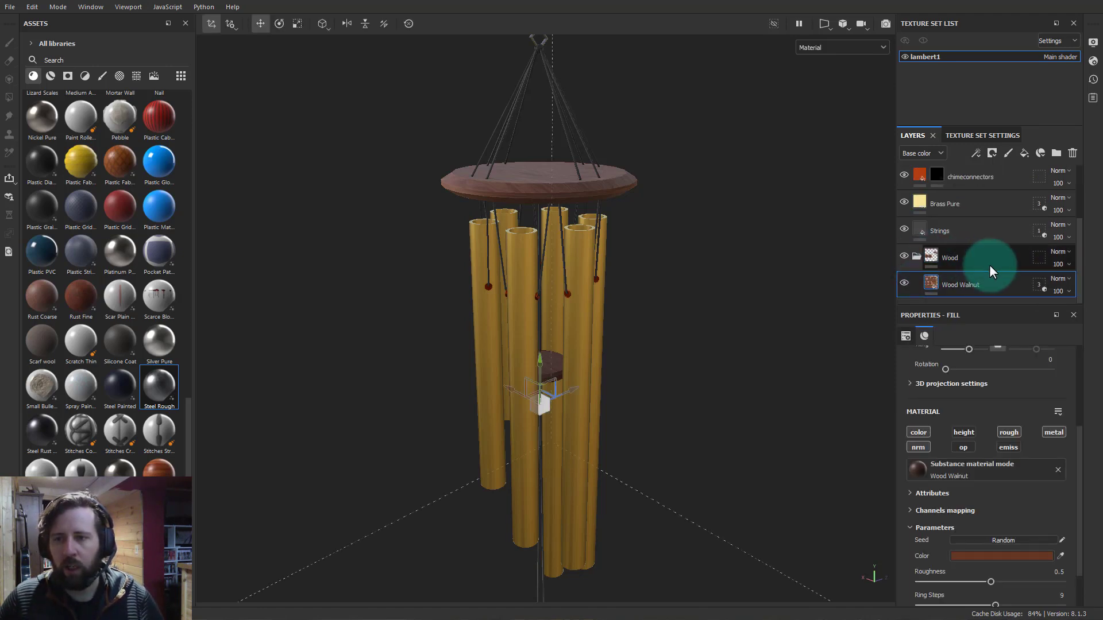
right_click(974, 256)
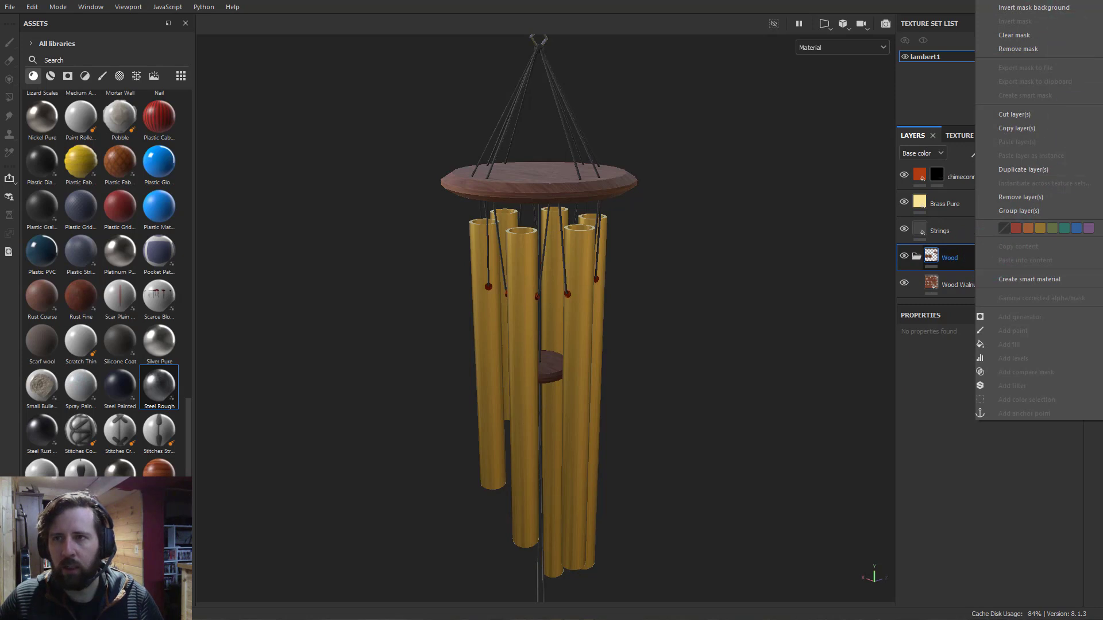
left_click(828, 316)
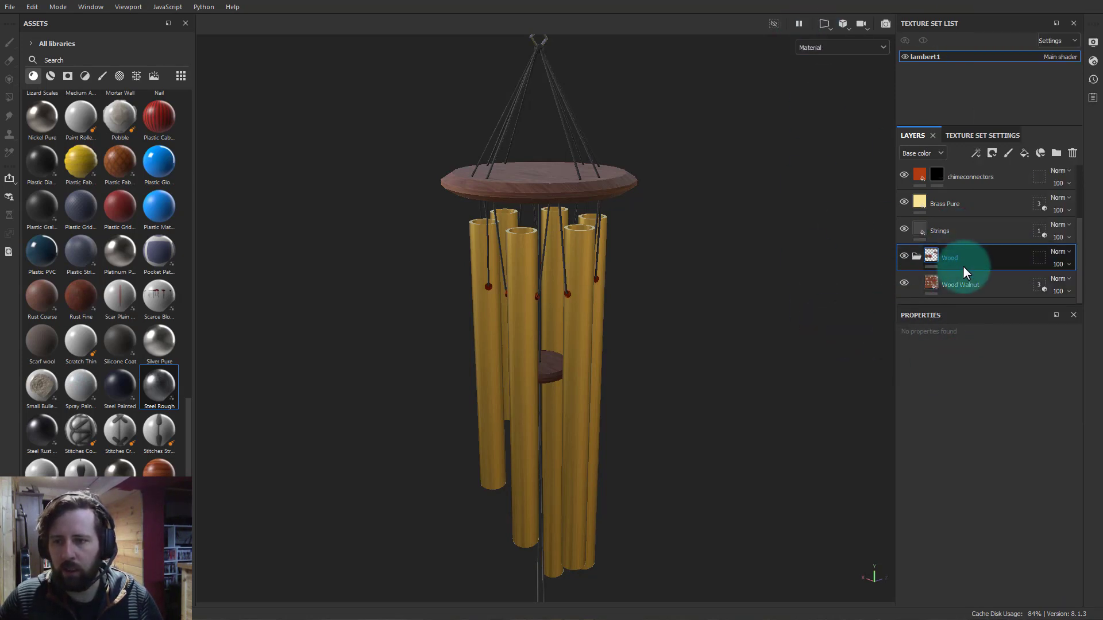
Add a black mask to the Wood Walnut layer and fill the top disc's upper and lower faces using UV chunk fill
right_click(953, 286)
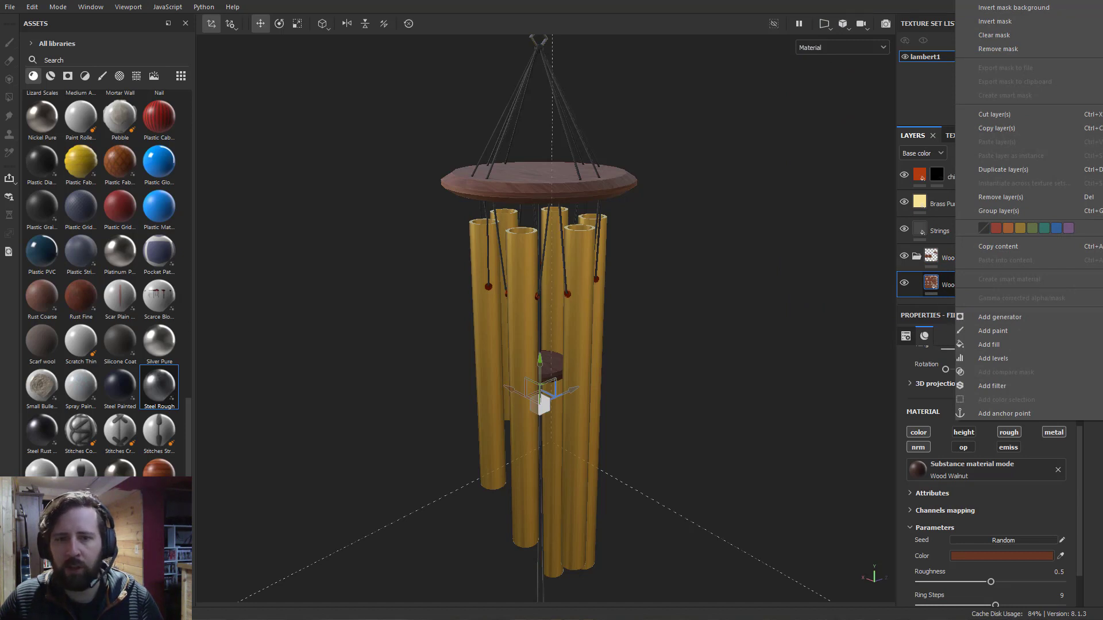
left_click(970, 2)
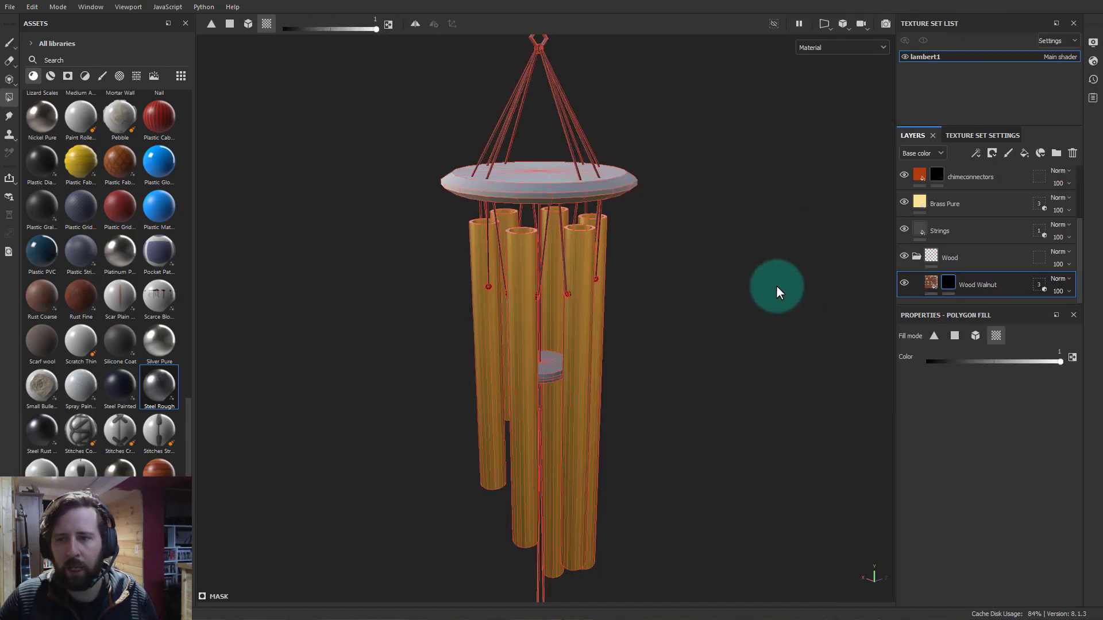
left_click(996, 336)
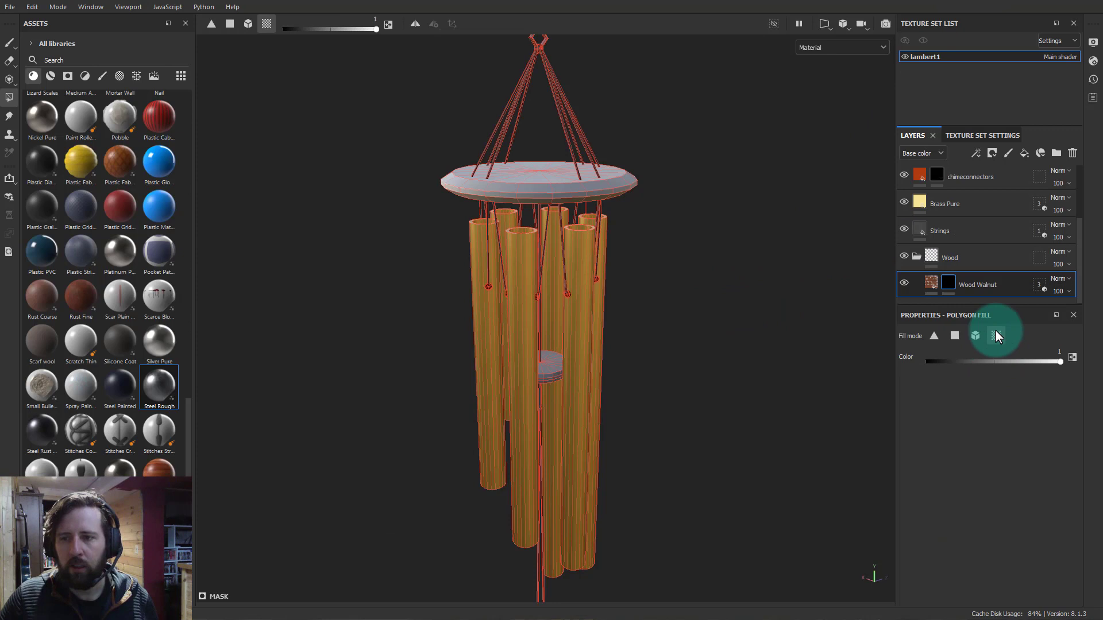
left_click(543, 177)
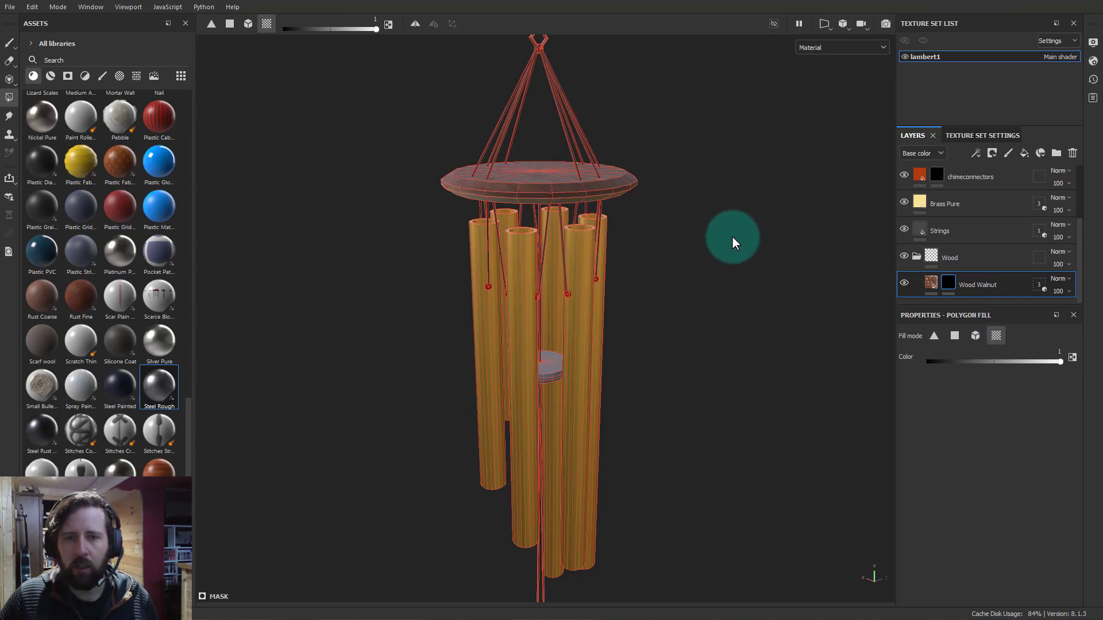
left_click_drag(732, 235, 561, 184, "alt")
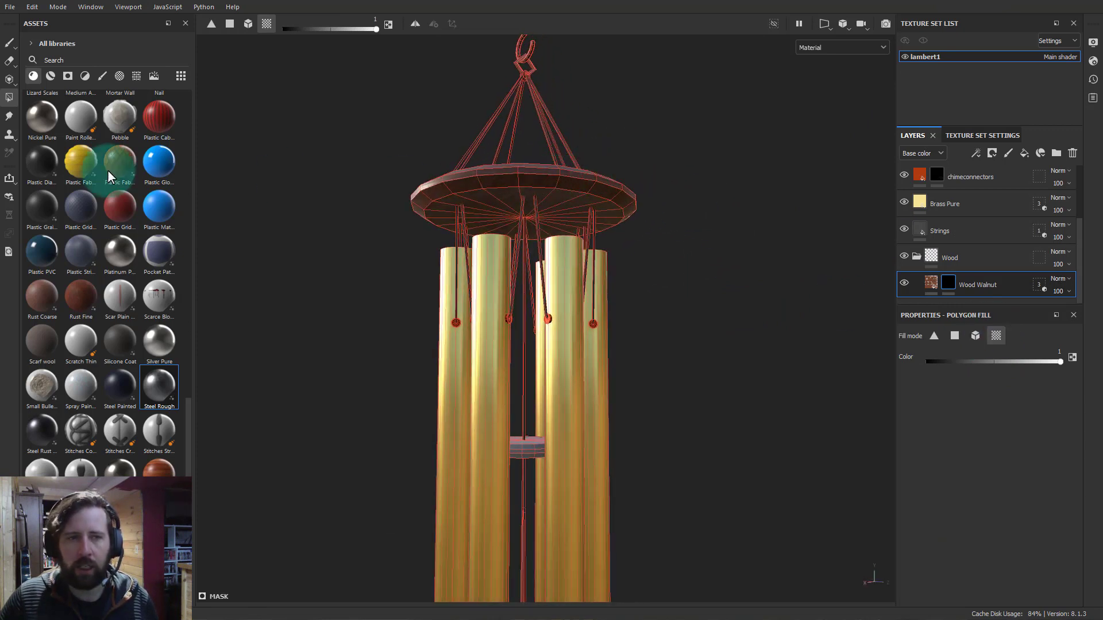
left_click(560, 217)
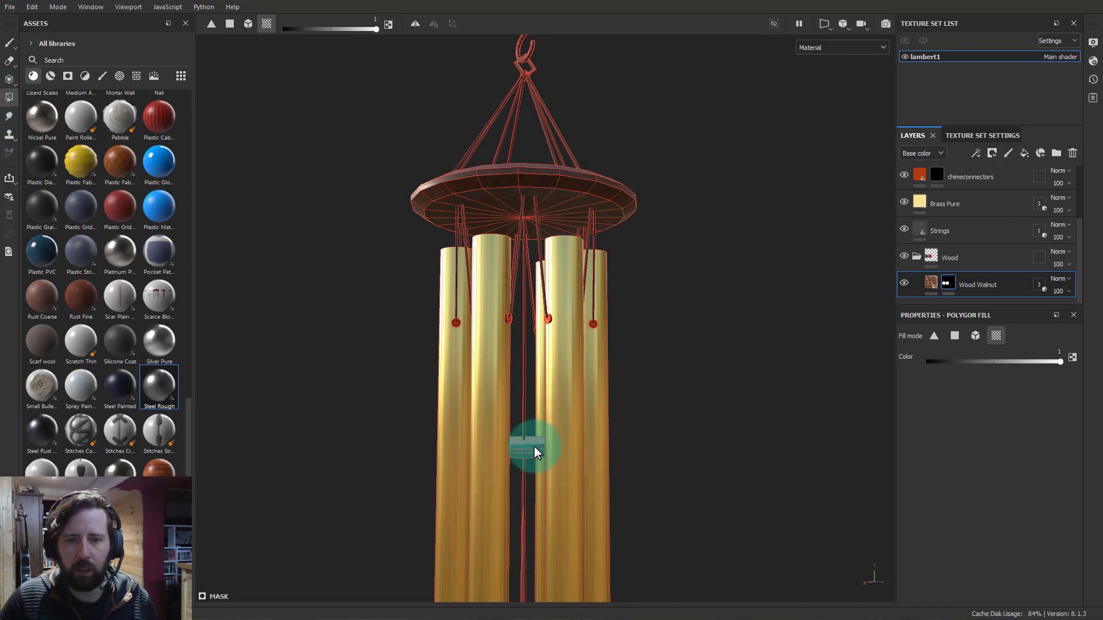
Fill the central striker and the hanging diamond-shaped sail into the Wood Walnut mask
mouse_move(533, 446)
left_mouse_down("alt")
mouse_move(593, 456)
mouse_move(529, 443)
mouse_move(525, 462)
left_mouse_up("alt")
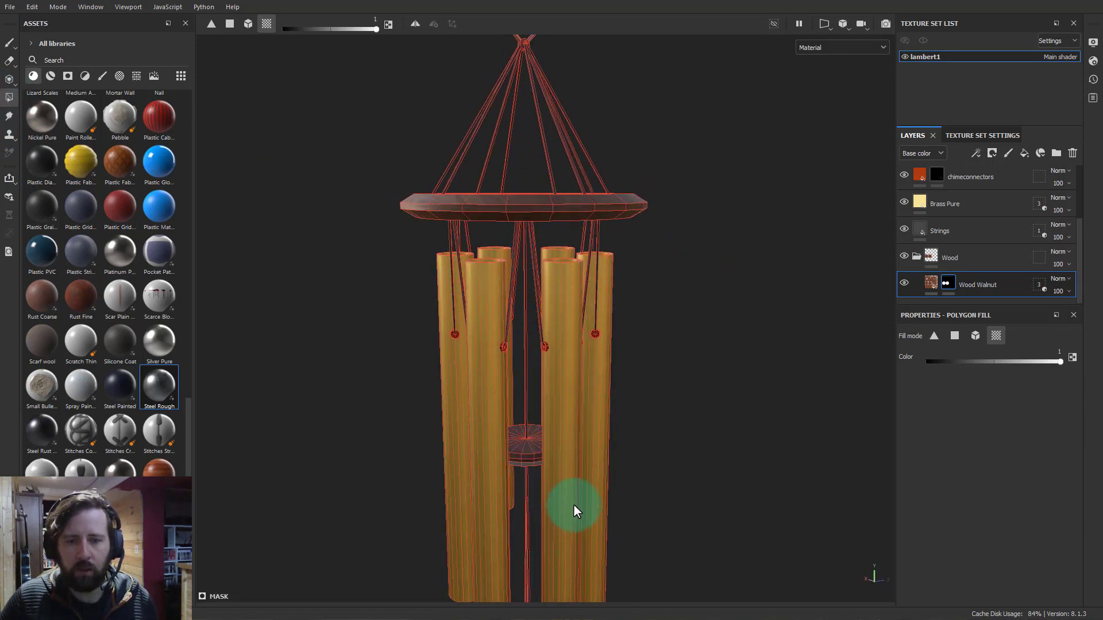
left_click_drag(535, 462, 543, 344, "alt")
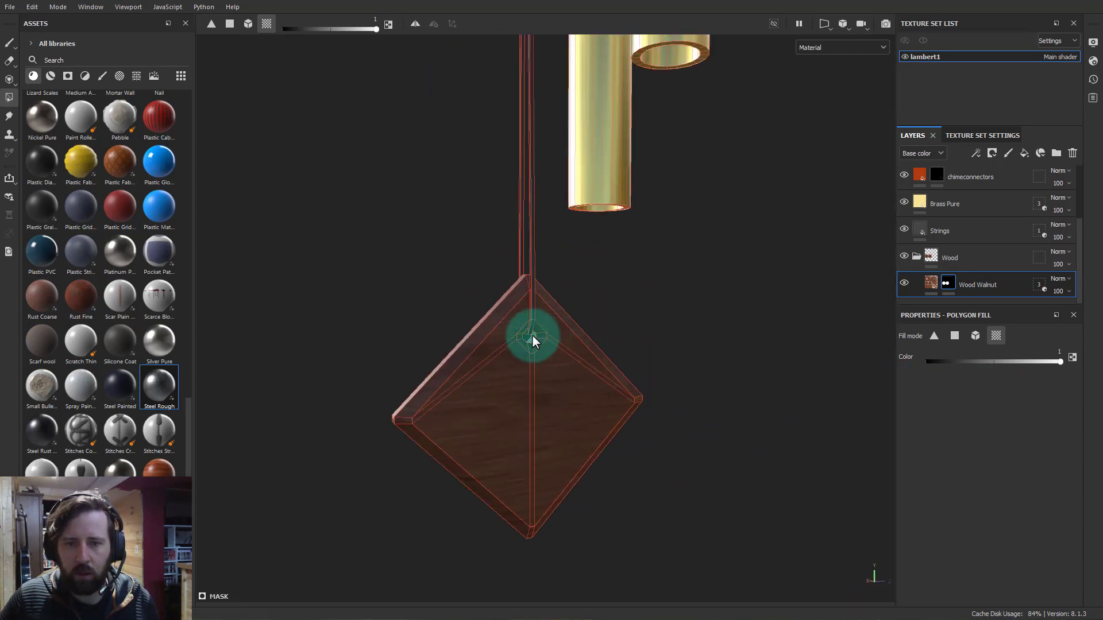
left_click_drag(758, 383, 527, 329, "alt")
Inspect the top disc, strings, ring and hook from several angles to check the Wood Walnut mask
right_click_drag(527, 330, 287, 256, "alt")
middle_click_drag(580, 321, 647, 448, "alt")
middle_click_drag(673, 213, 674, 391, "alt")
middle_click_drag(674, 290, 661, 465, "alt")
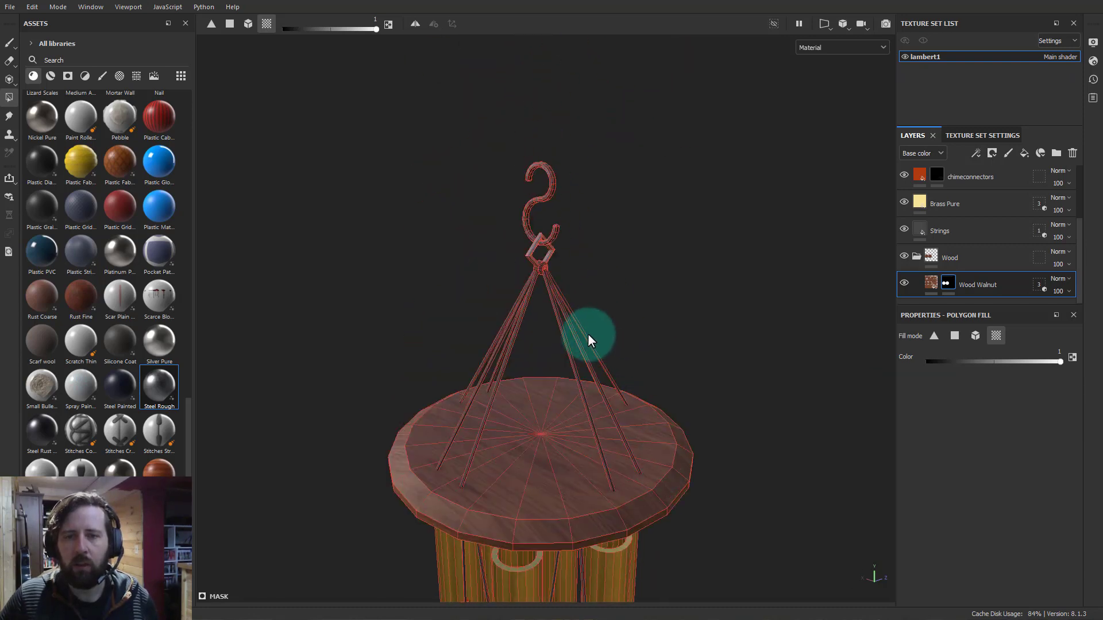
right_click_drag(591, 339, 647, 370, "alt")
left_click_drag(647, 369, 656, 365, "alt")
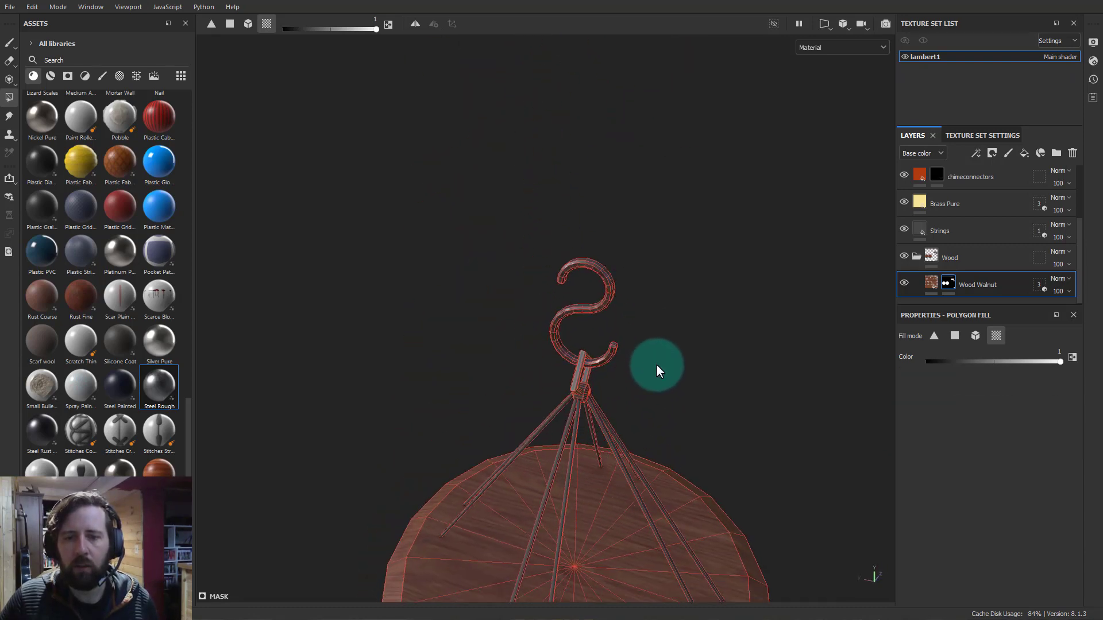
key("f")
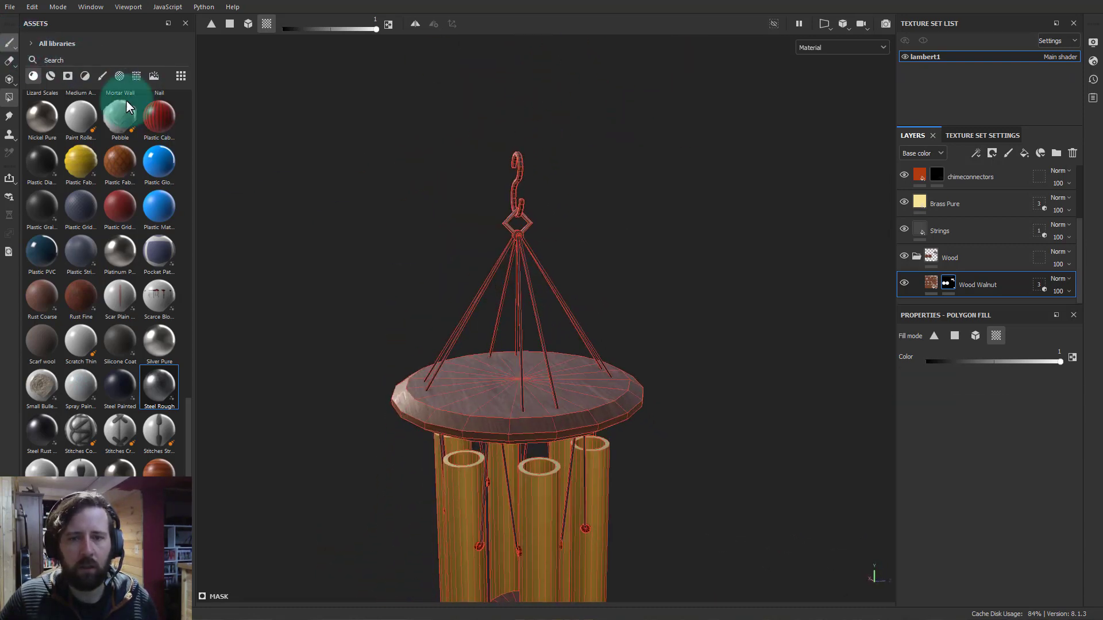
mouse_move(733, 417)
left_mouse_down("alt")
mouse_move(698, 445)
mouse_move(756, 385)
mouse_move(717, 345)
left_mouse_up("alt")
mouse_move(718, 345)
middle_mouse_down("alt")
mouse_move(712, 217)
mouse_move(684, 175)
middle_mouse_up("alt")
left_click_drag(684, 175, 681, 399, "alt")
left_click_drag(719, 345, 751, 325, "alt")
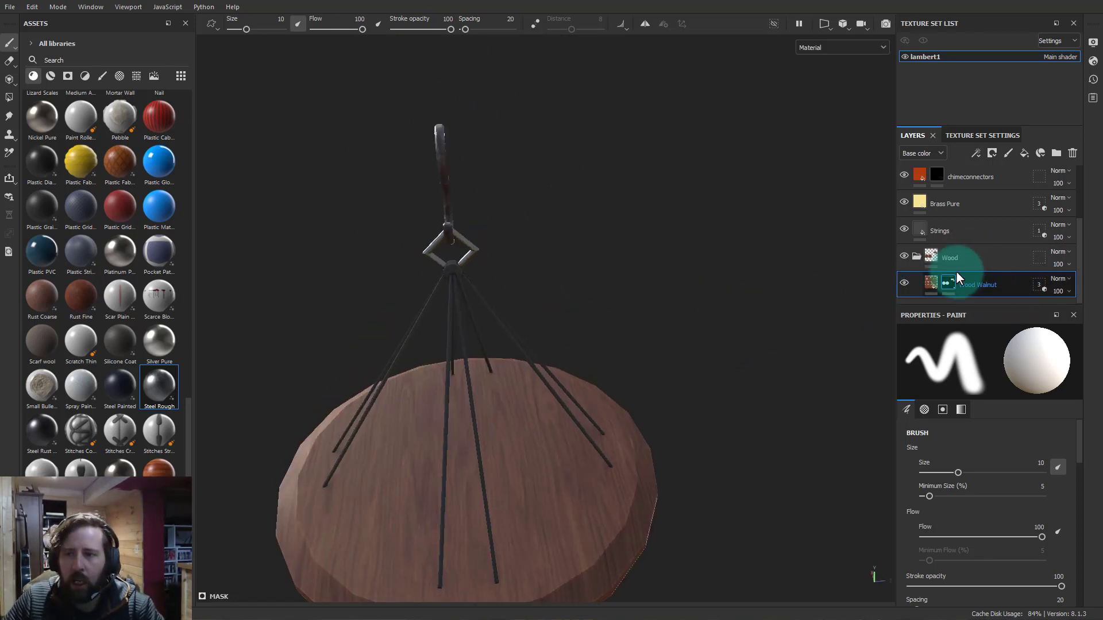
Add a fill layer above Wood Walnut inside the Wood folder and name it Grime
left_click(1023, 153)
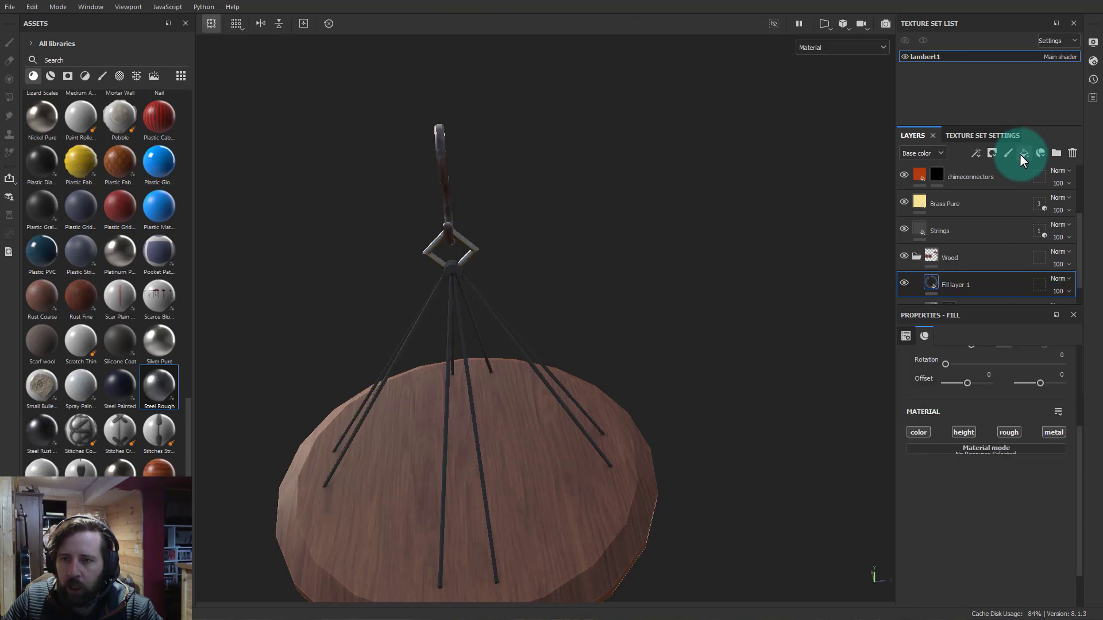
scroll(970, 247, "down", 1)
double_click(948, 258)
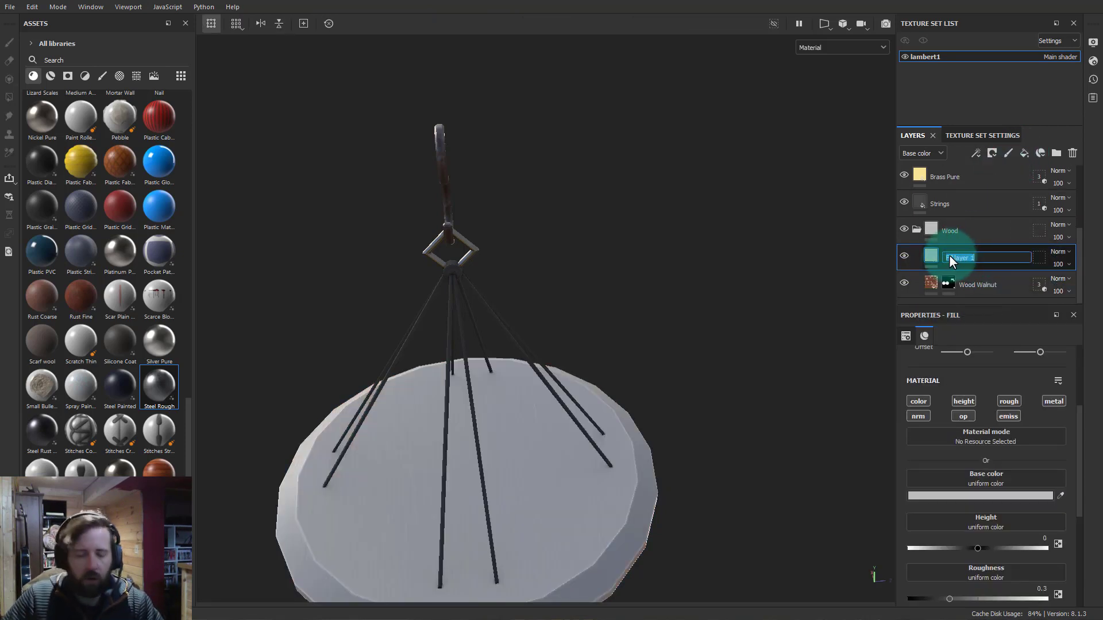
type("Gr")
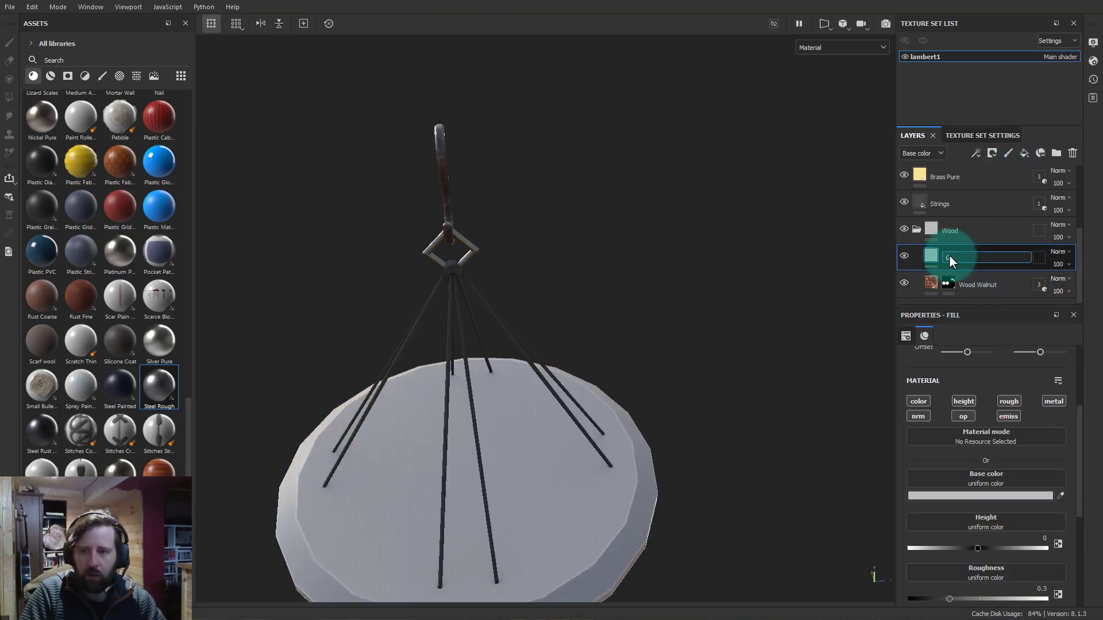
type("ain")
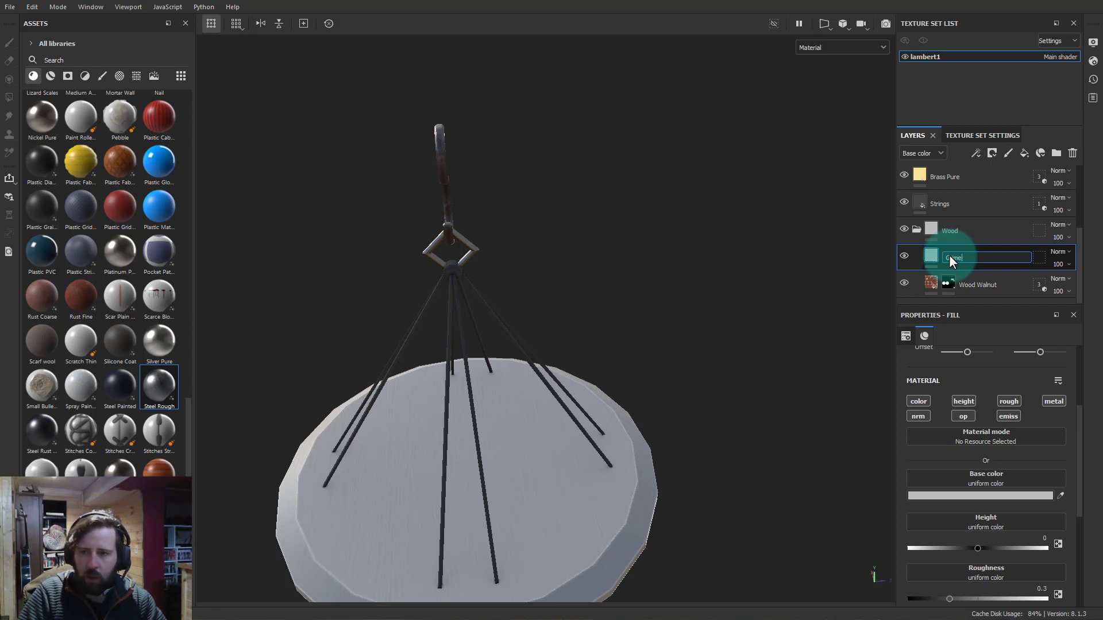
key("Return")
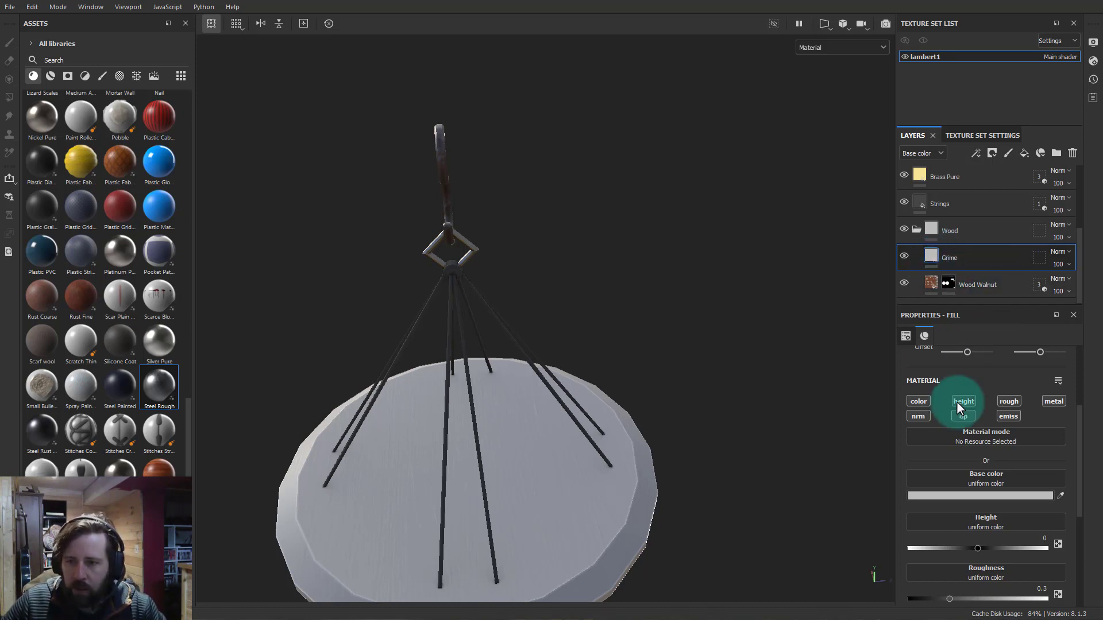
Set the Grime layer's base color to dark grey 373434 and its height to 0.0286
left_click(973, 494)
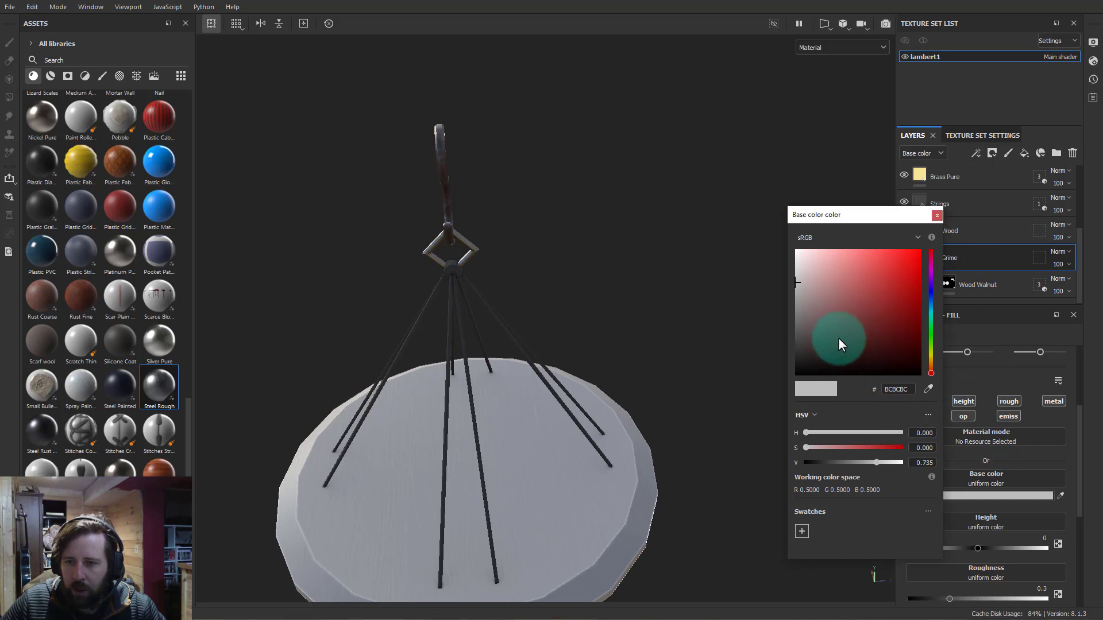
left_click_drag(839, 336, 801, 347)
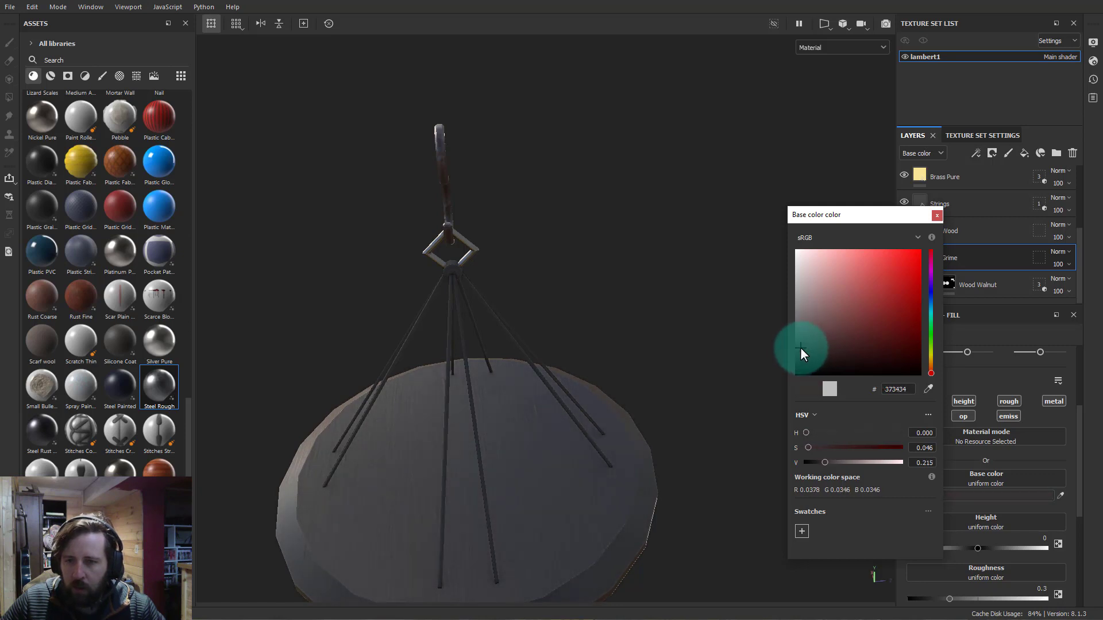
left_click(937, 215)
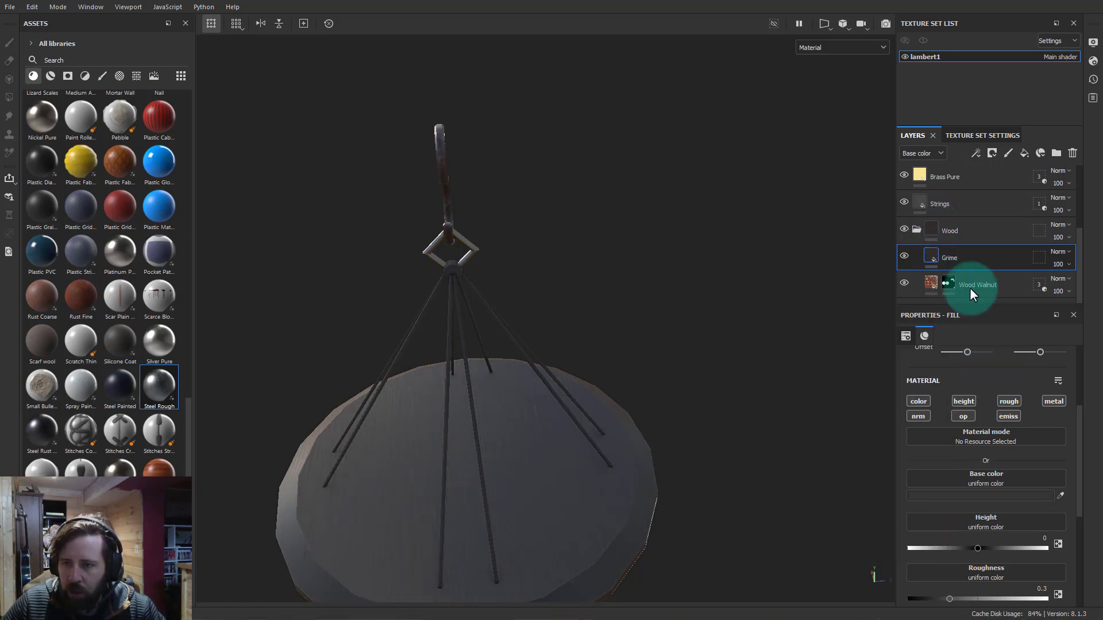
left_click(978, 546)
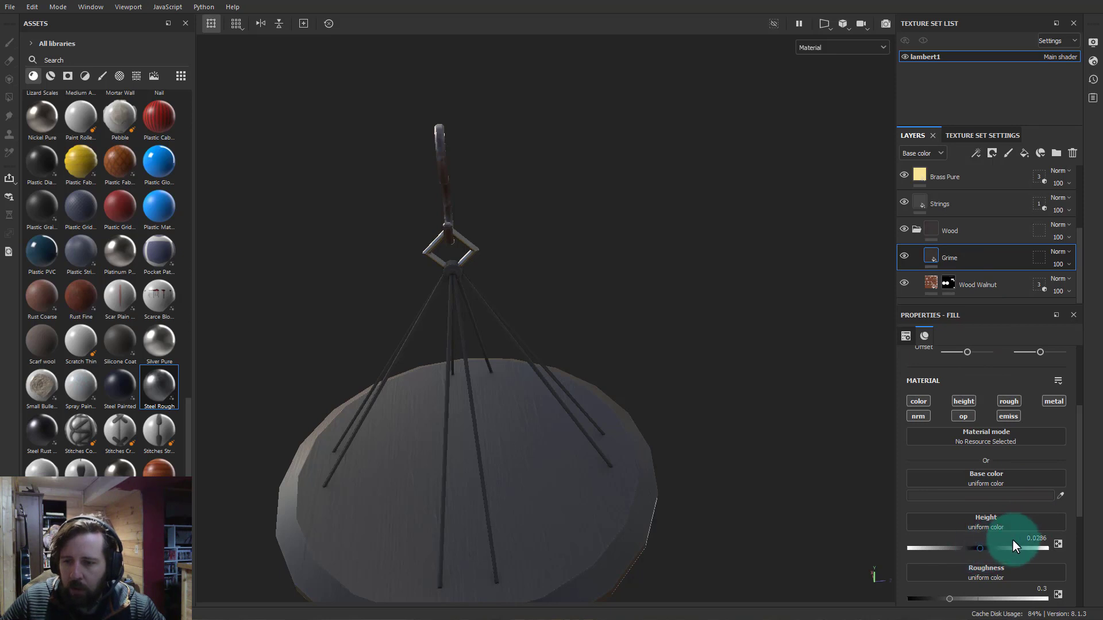
Set the Grime layer's roughness to 0.9347 and leave only its color, height and roughness channels enabled
scroll(998, 536, "down", 1)
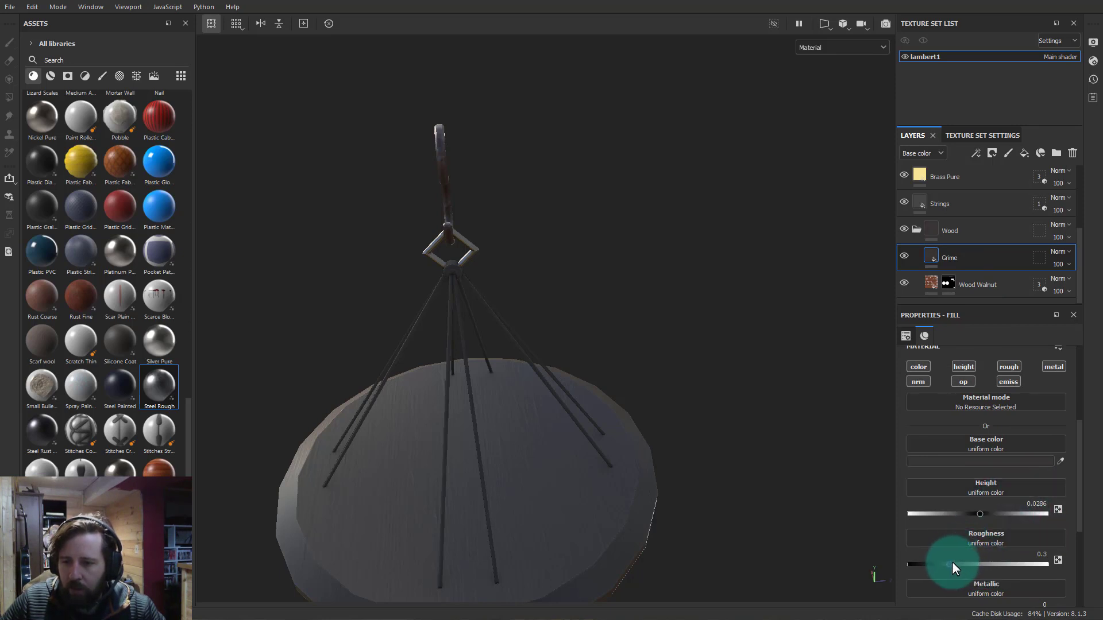
left_click_drag(951, 563, 1028, 564)
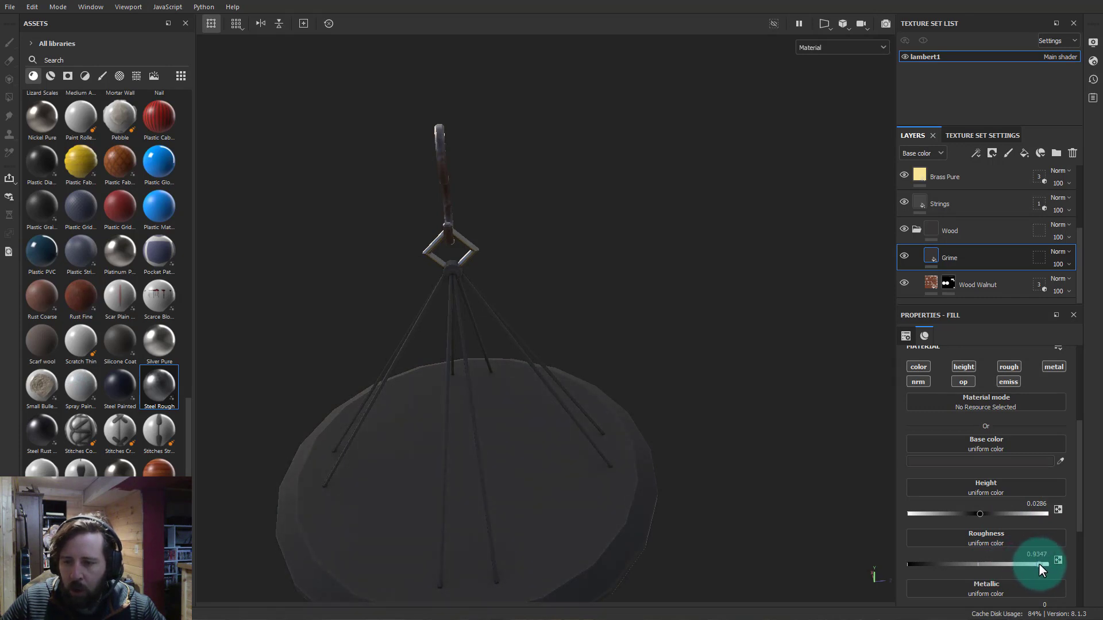
scroll(1040, 556, "down", 4)
scroll(999, 368, "up", 5)
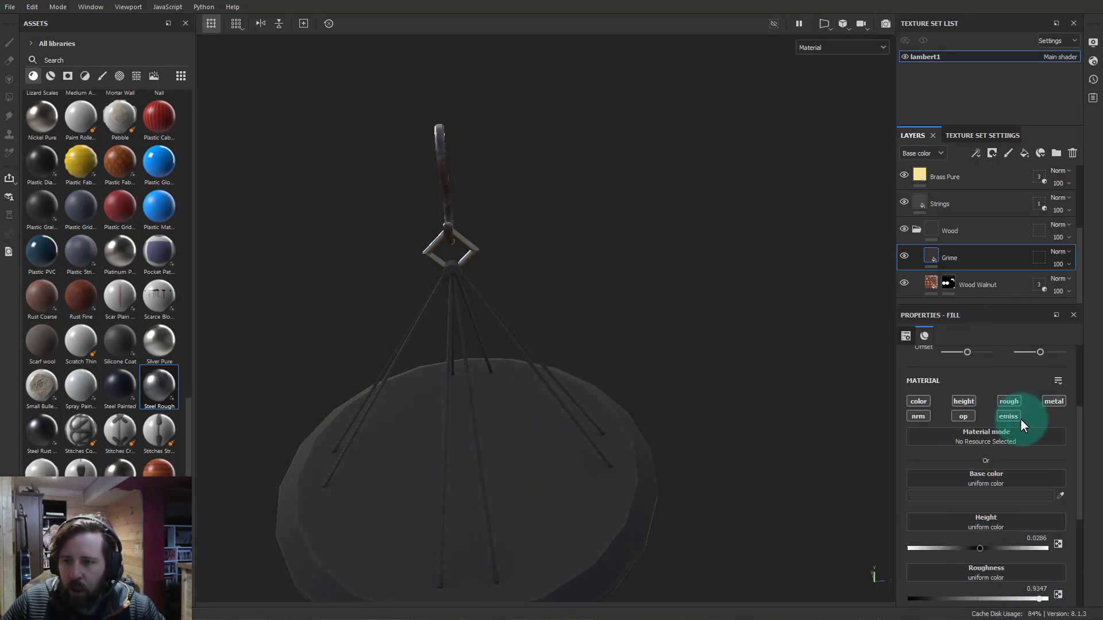
left_click(1054, 402)
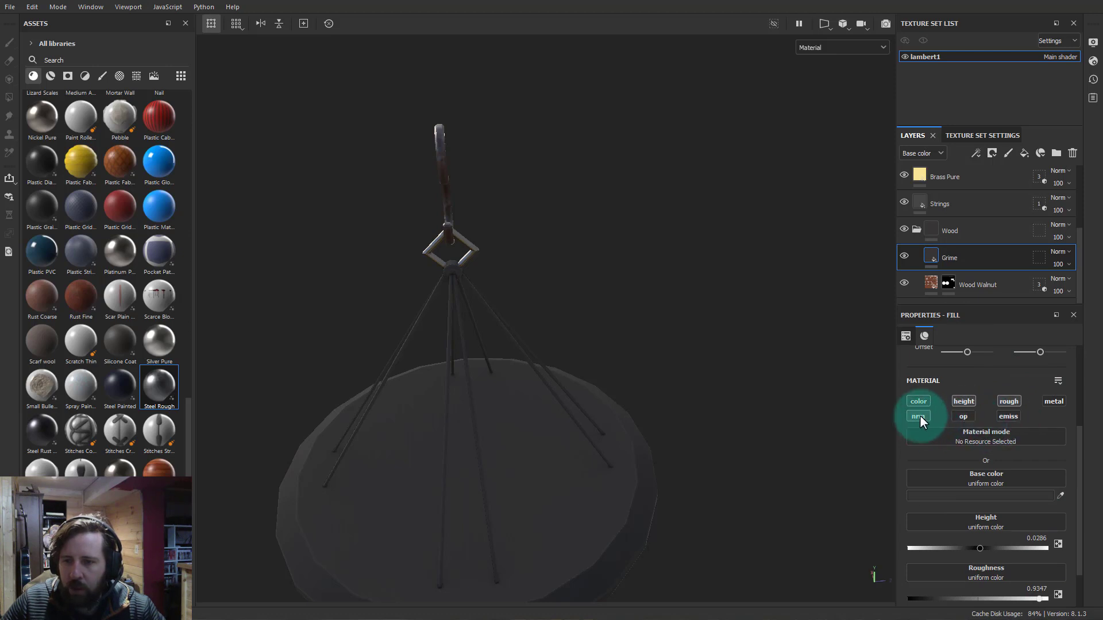
scroll(1014, 506, "down", 1)
scroll(1015, 489, "up", 7)
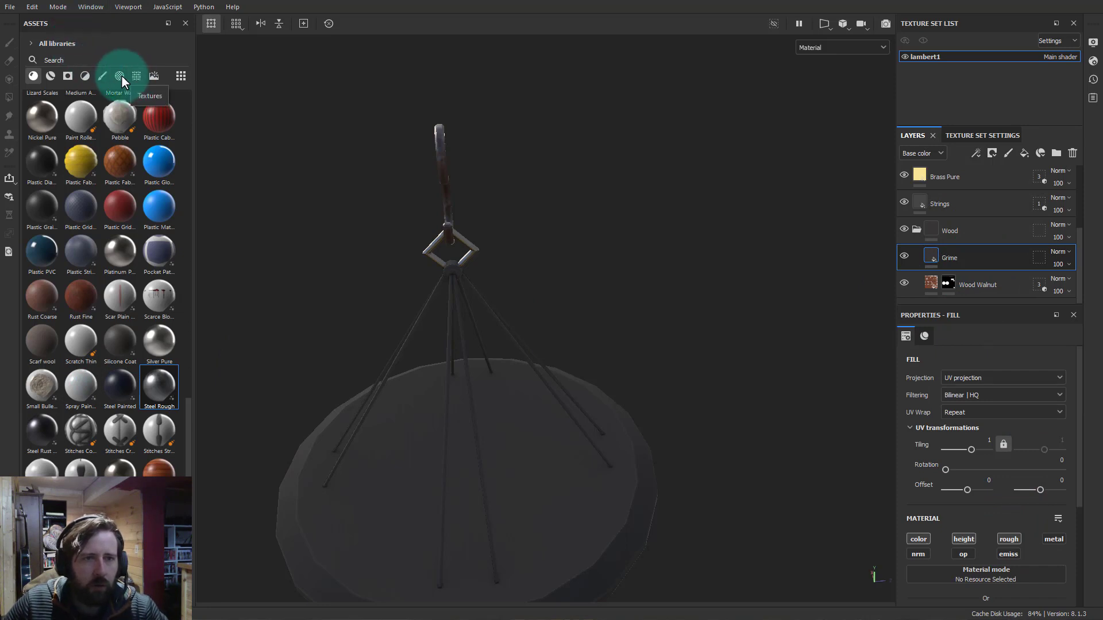
Browse the dirt smart masks and apply Dirt Soft Edges to the Grime layer
left_click(67, 74)
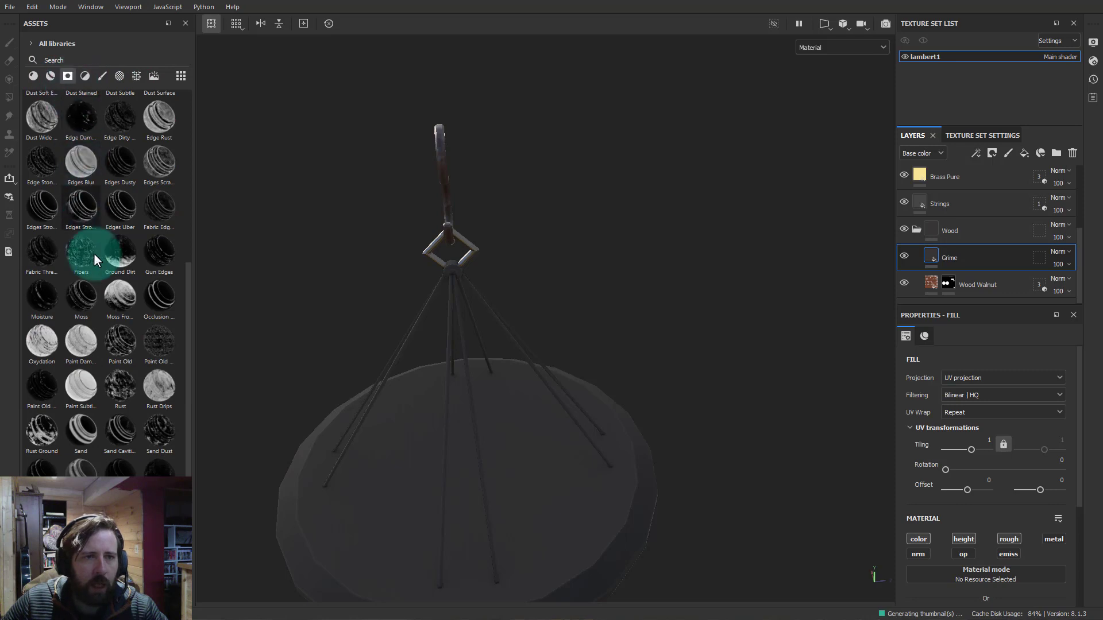
scroll(109, 229, "up", 5)
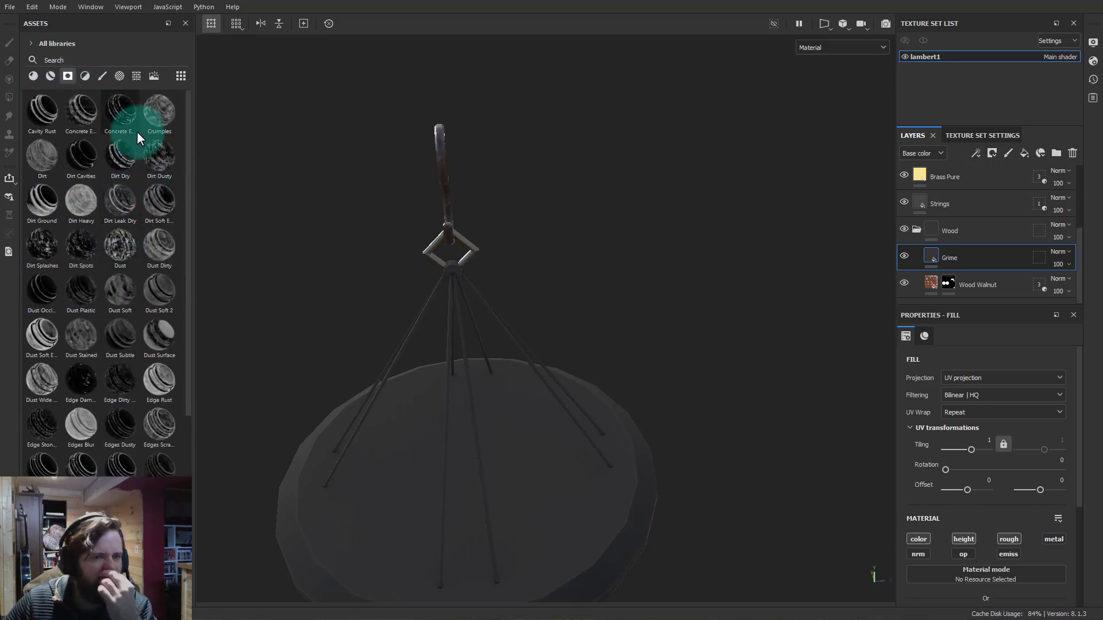
mouse_move(115, 132)
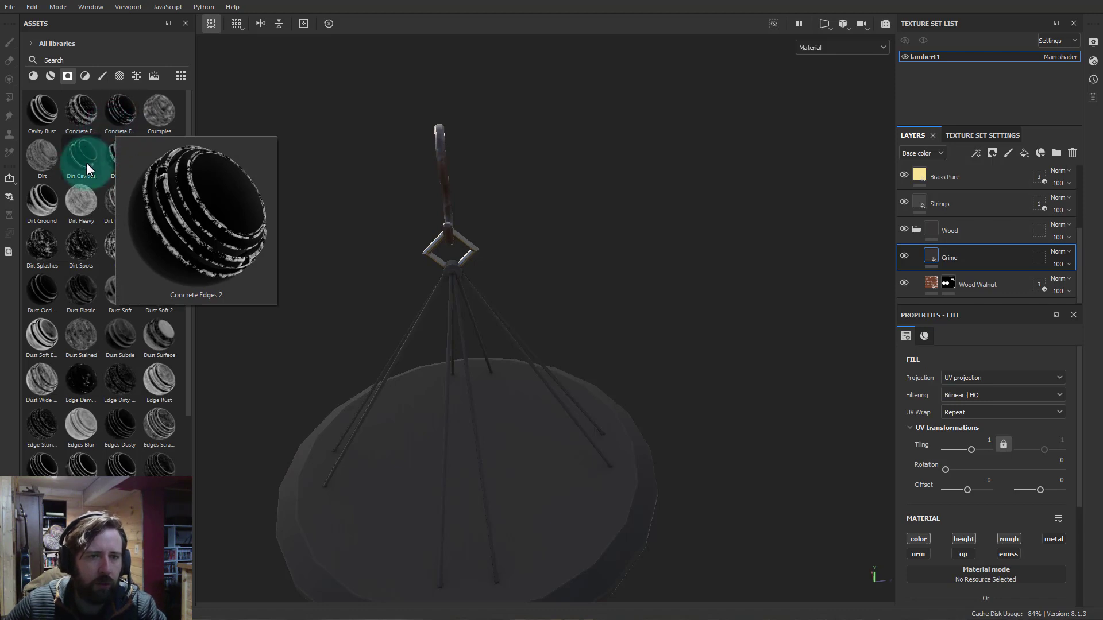
mouse_move(86, 162)
mouse_move(165, 118)
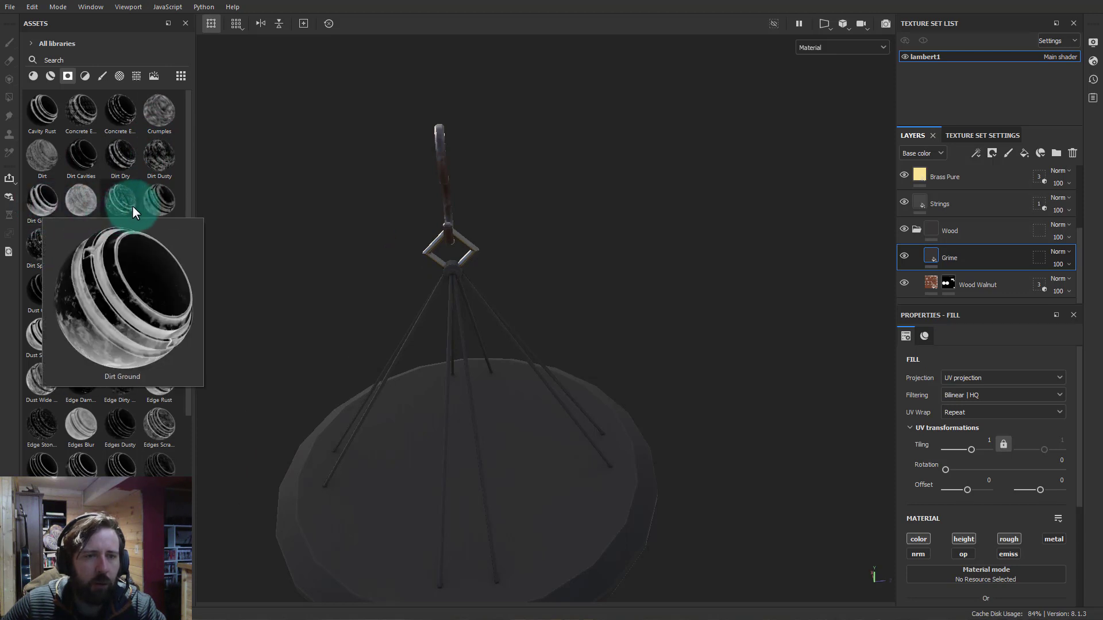
mouse_move(163, 205)
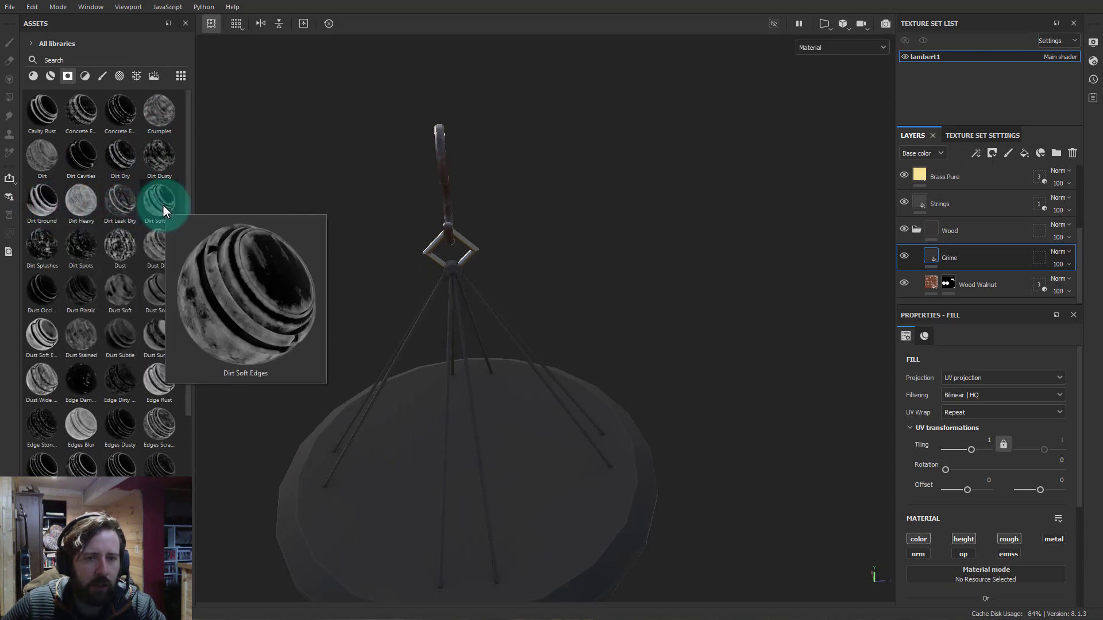
mouse_move(118, 252)
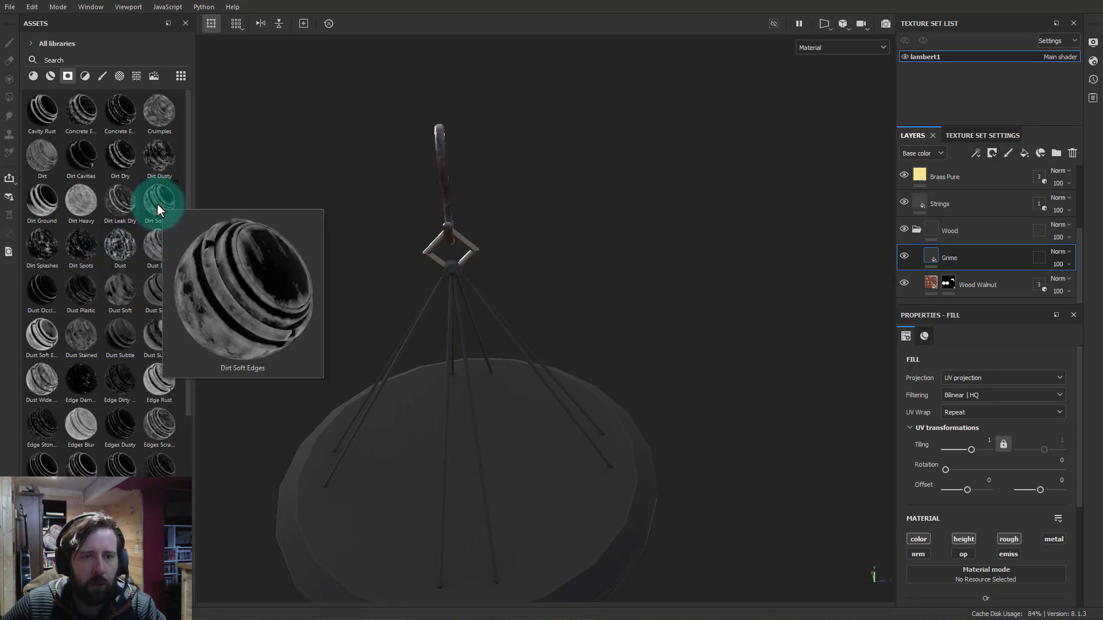
mouse_move(157, 202)
left_mouse_down()
mouse_move(332, 180)
mouse_move(980, 257)
left_mouse_up()
Set the Global Balance of the Grime mask's Curvature generator to 0.8 and compare the model with the generator off and on
middle_click_drag(618, 452, 660, 11)
right_click_drag(597, 213, 645, 329, "alt")
left_click_drag(645, 330, 963, 249, "alt")
left_click(947, 258)
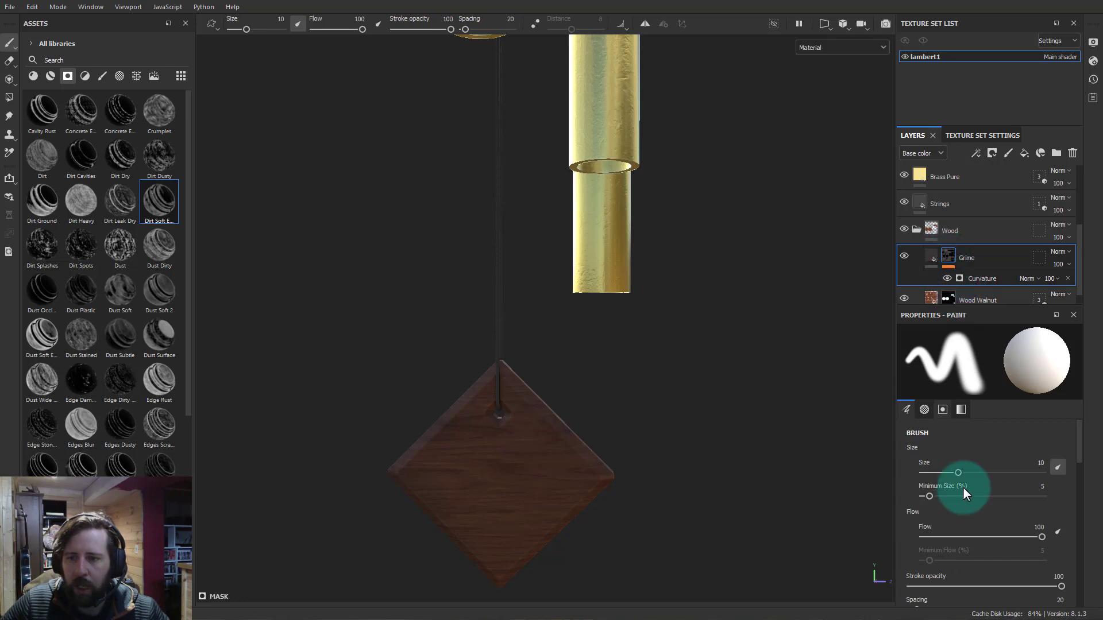
scroll(985, 528, "down", 5)
scroll(987, 522, "down", 3)
scroll(987, 521, "up", 6)
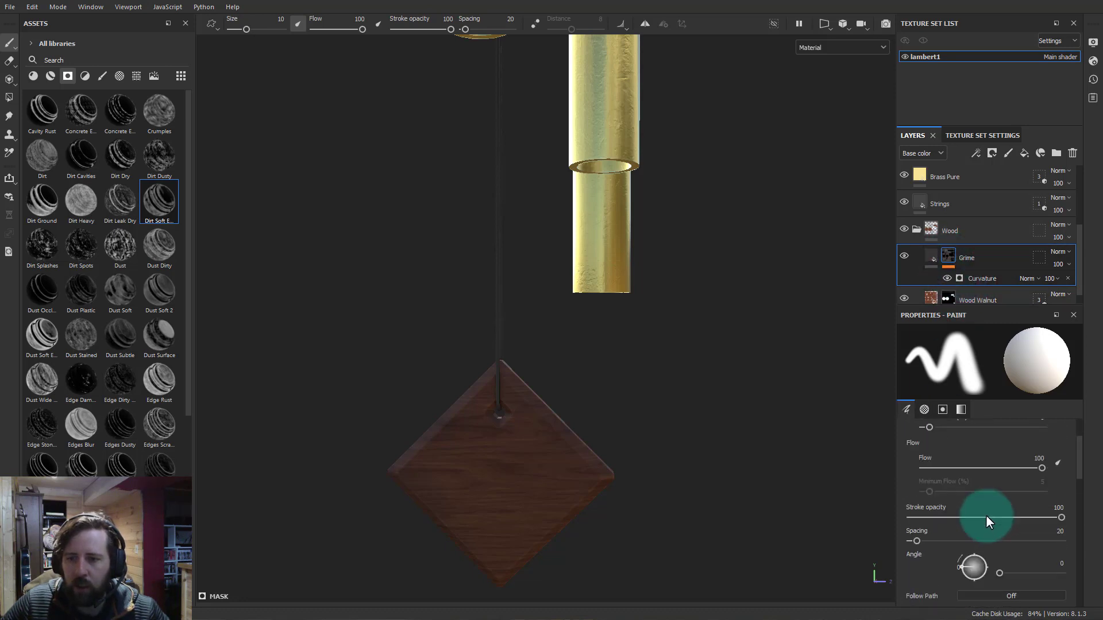
scroll(986, 517, "down", 8)
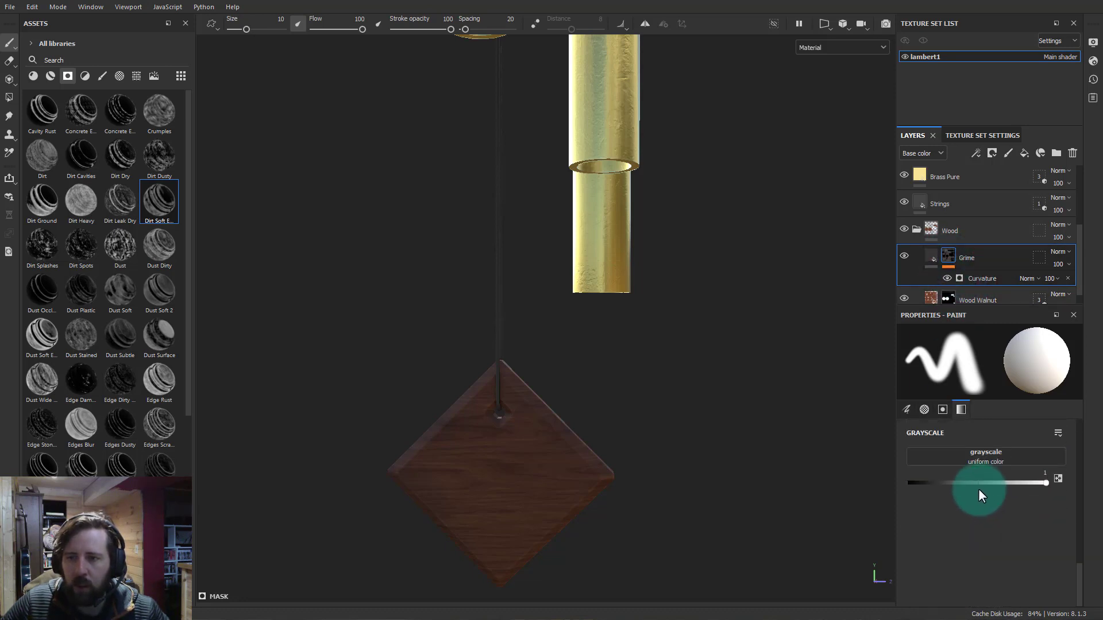
left_click(964, 276)
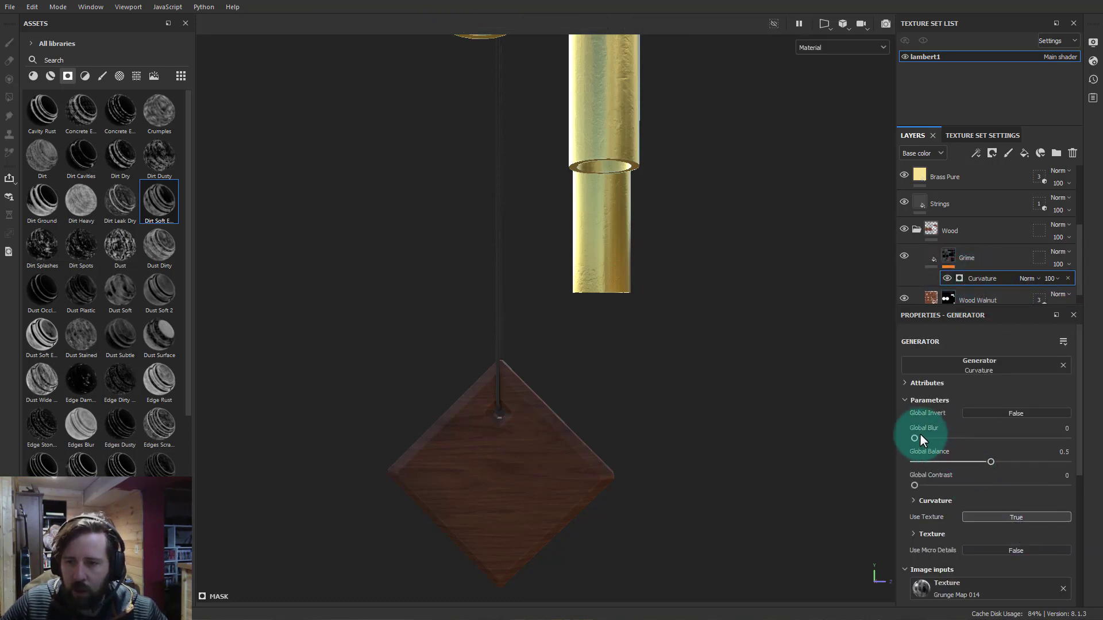
left_click_drag(992, 460, 1036, 465)
left_click_drag(780, 342, 652, 308, "alt")
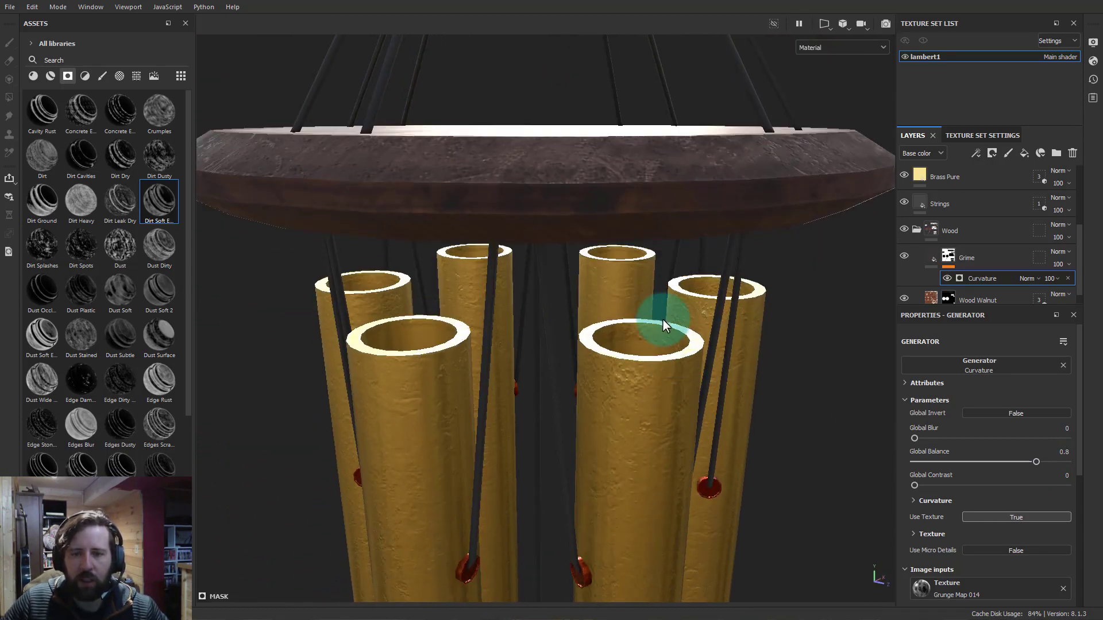
left_click(946, 278)
left_click(946, 278)
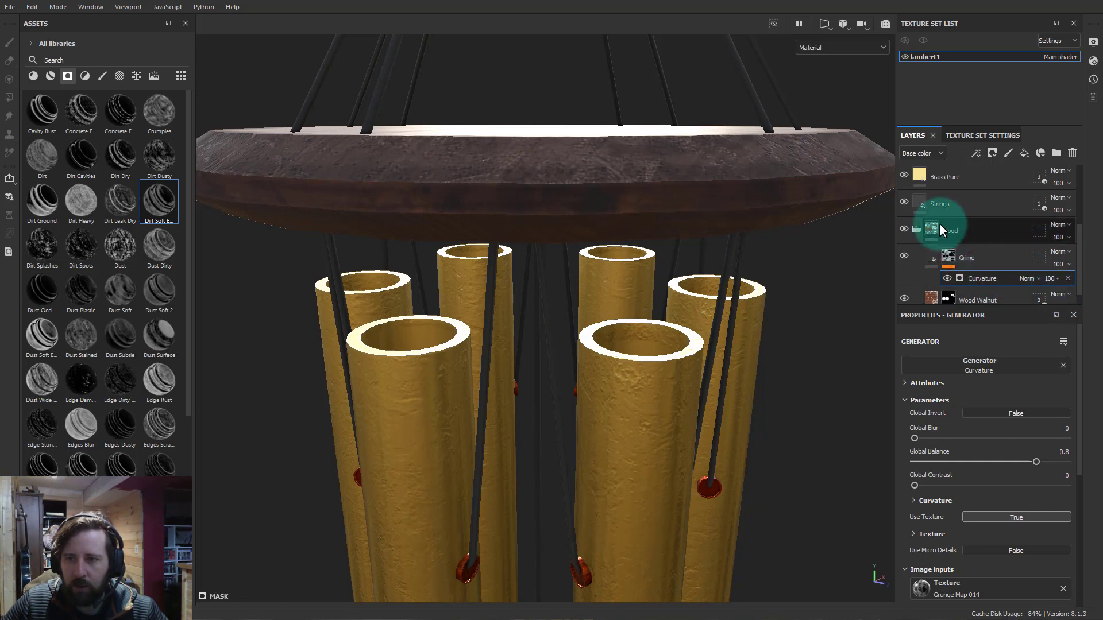
Show the layers' Height channel and set the height blending mode of the Wood folder and Grime layer to Normal
left_click(927, 154)
left_click(914, 178)
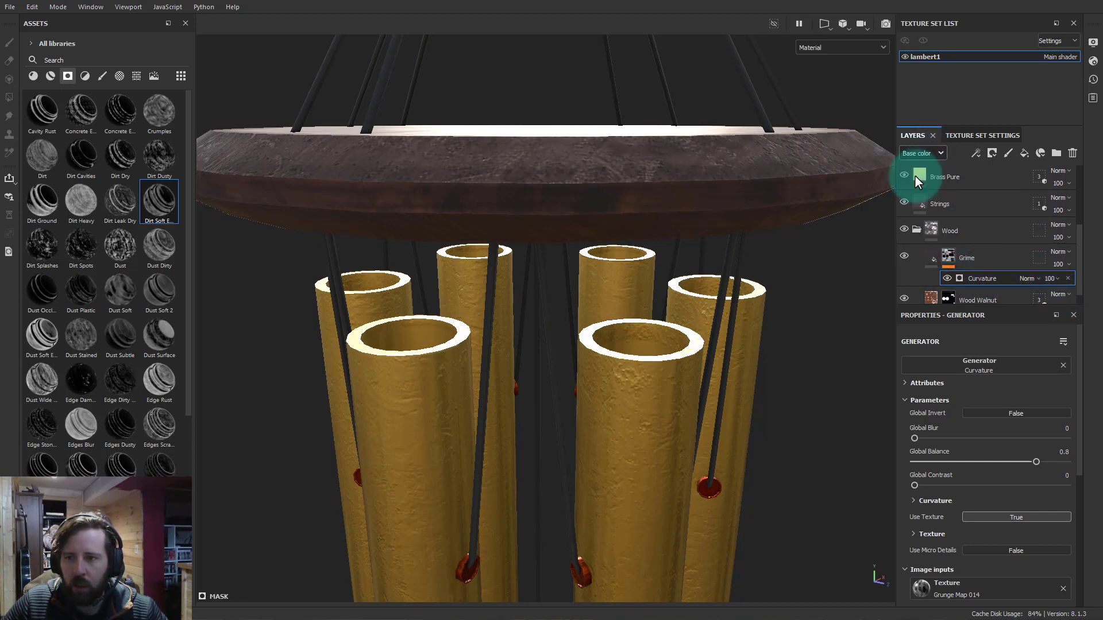
left_click(1062, 252)
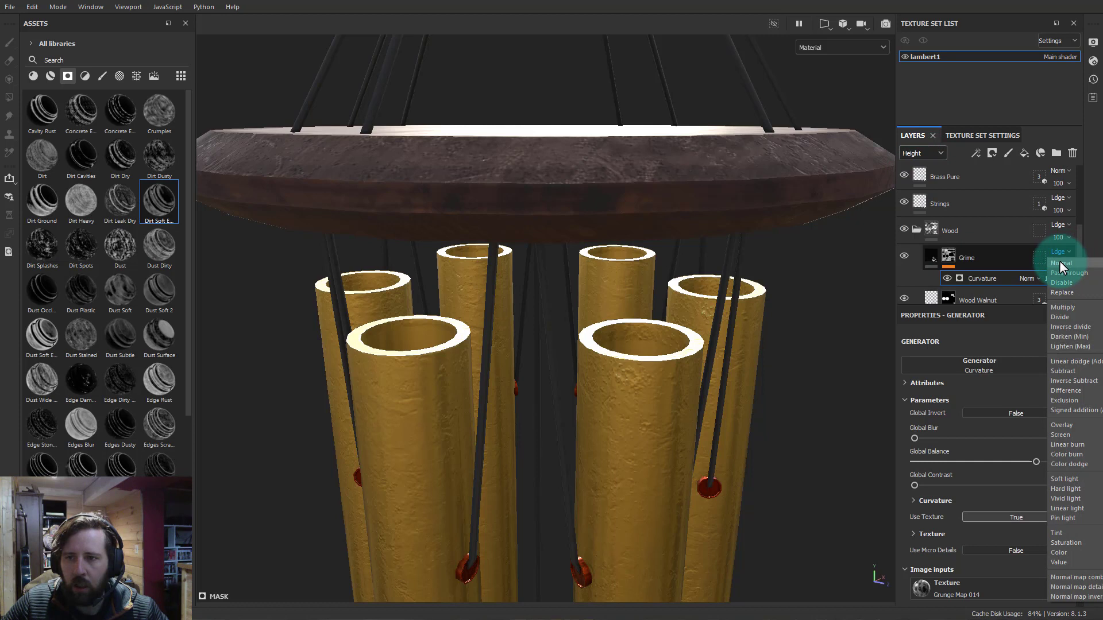
left_click(1069, 223)
left_click(1067, 236)
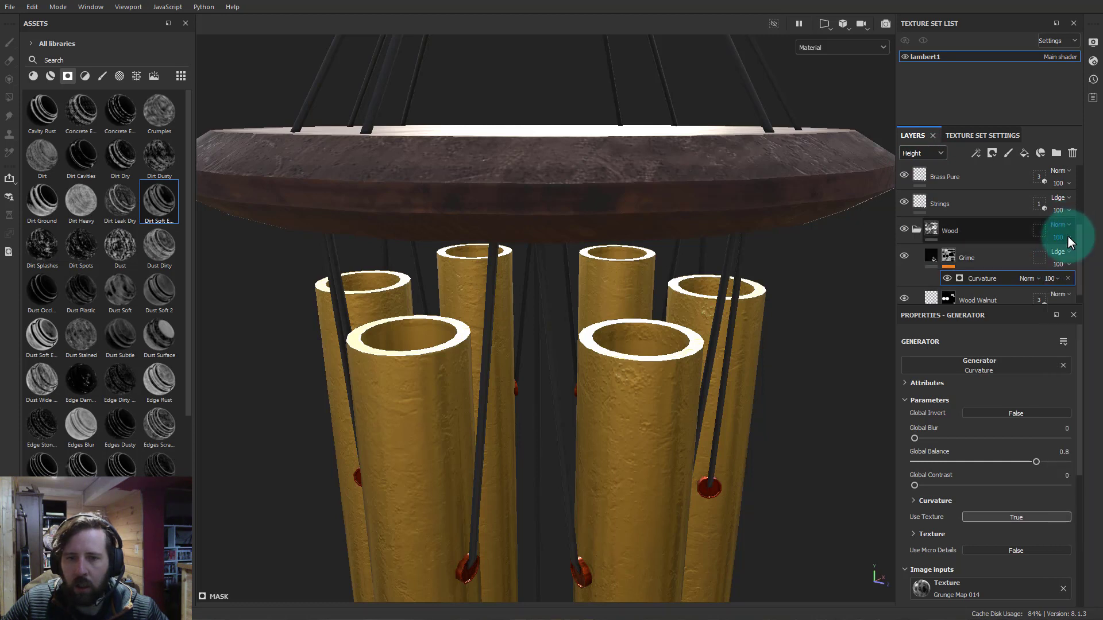
left_click(1066, 223)
left_click(937, 164)
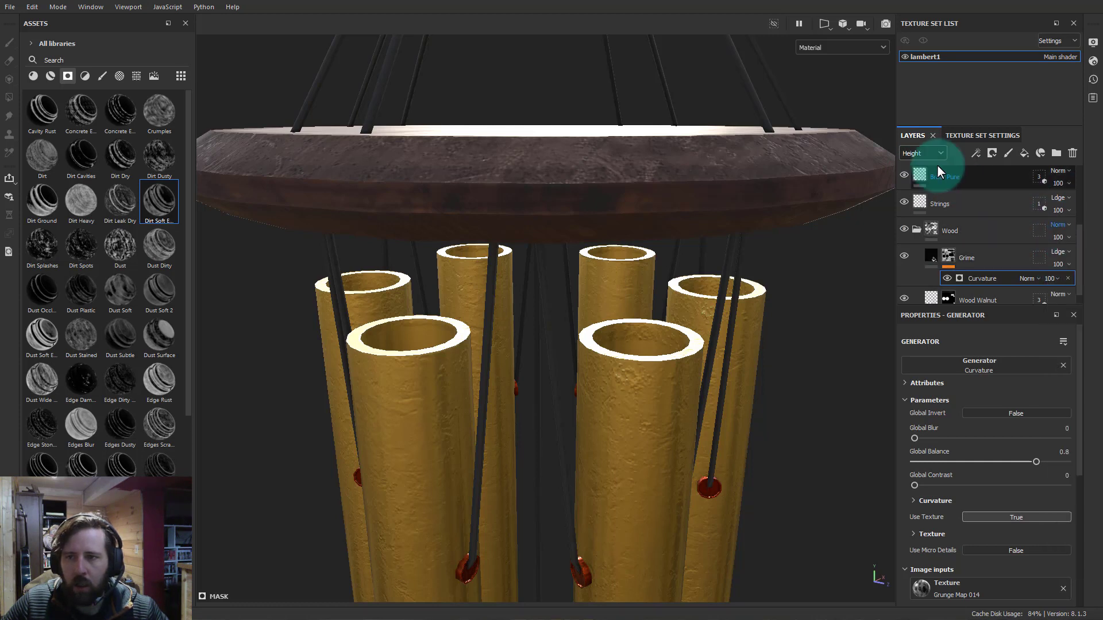
left_click(1064, 251)
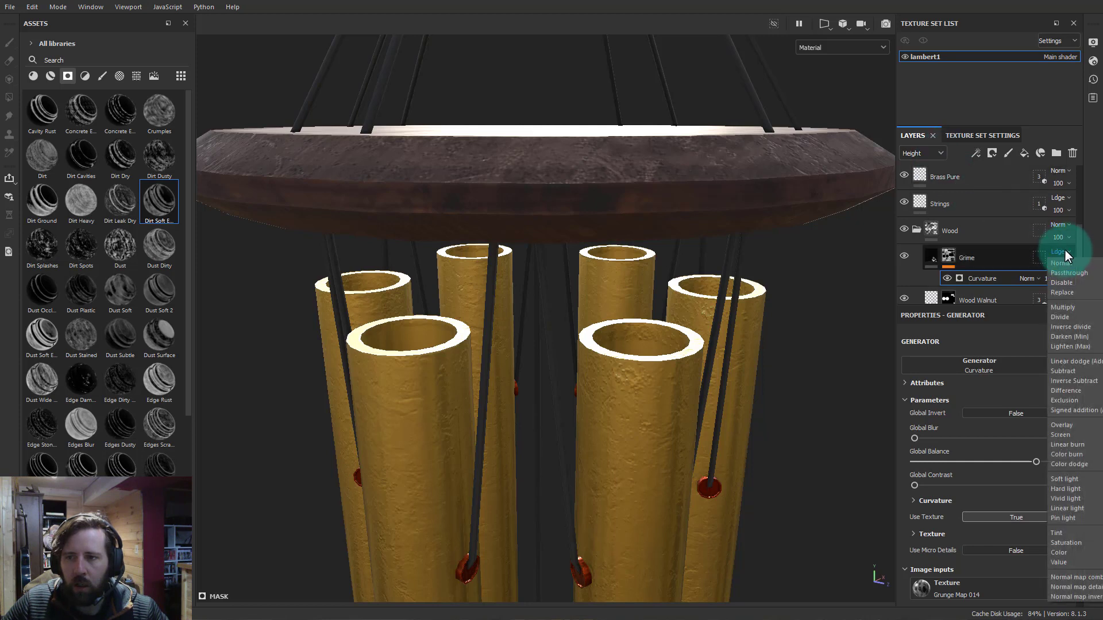
left_click(1059, 262)
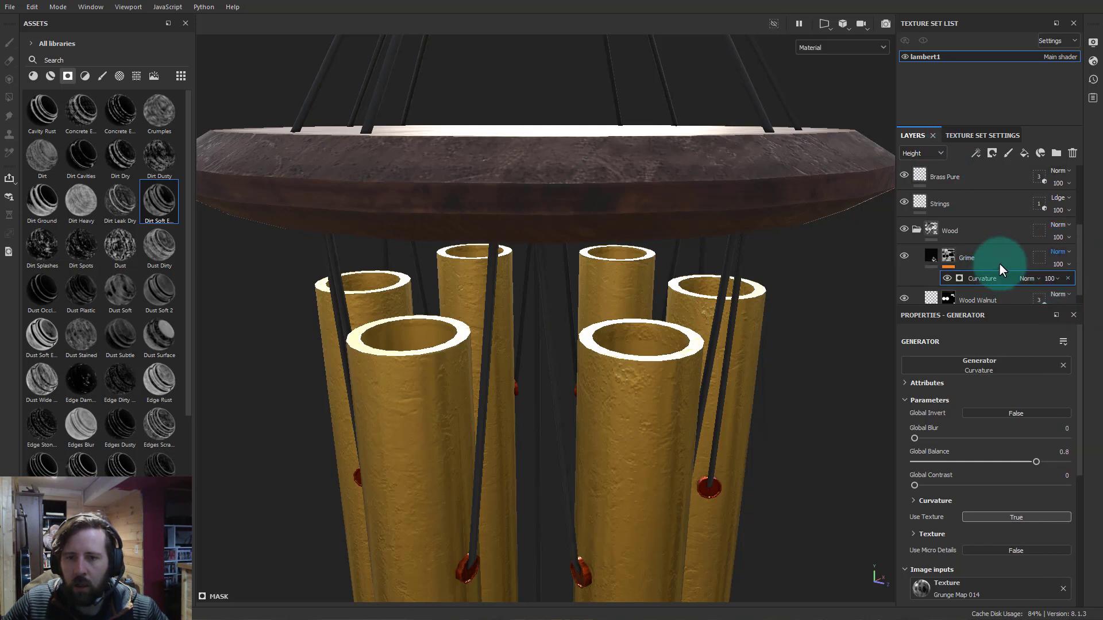
Set the height blending mode of the Ring, SHook and CurvatureOverlay layers to Normal
scroll(1029, 270, "up", 5)
left_click(1059, 228)
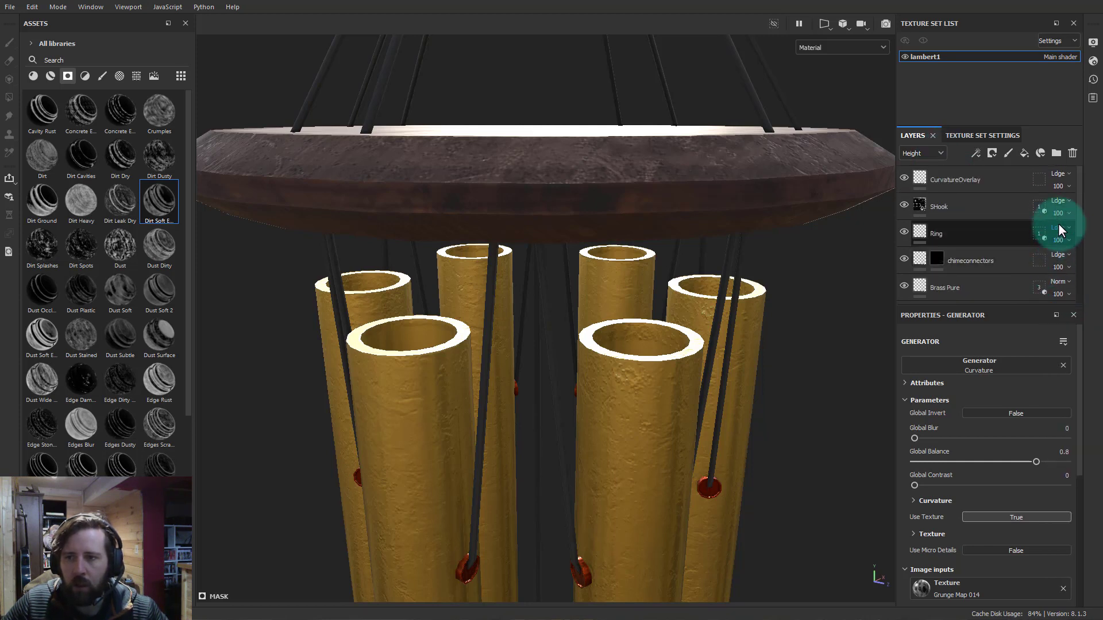
left_click(1066, 210)
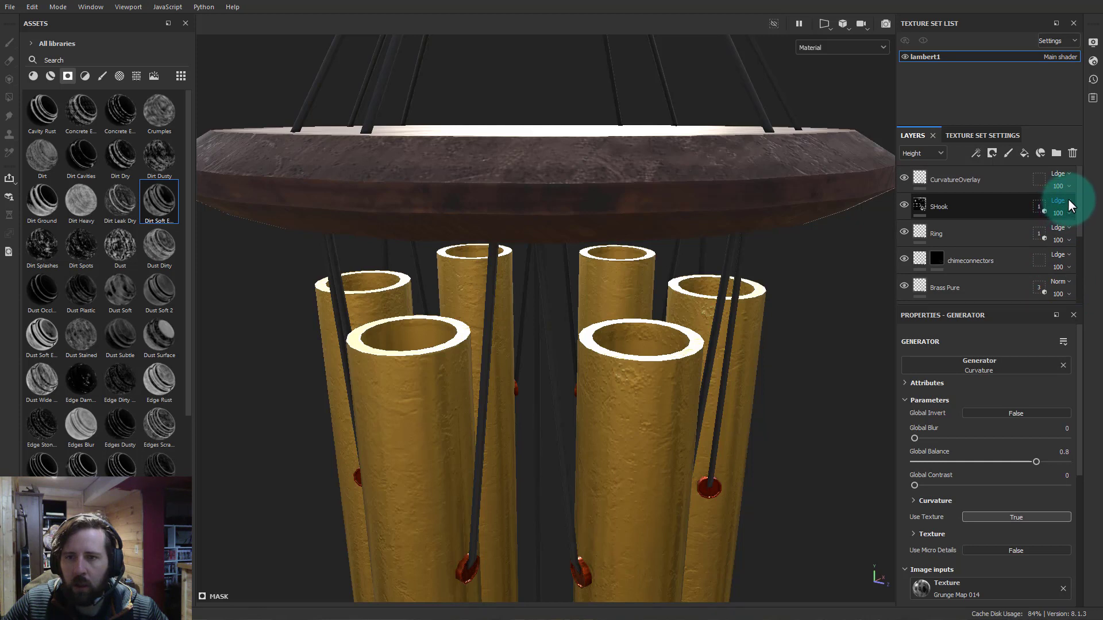
left_click(1063, 233)
left_click(1065, 228)
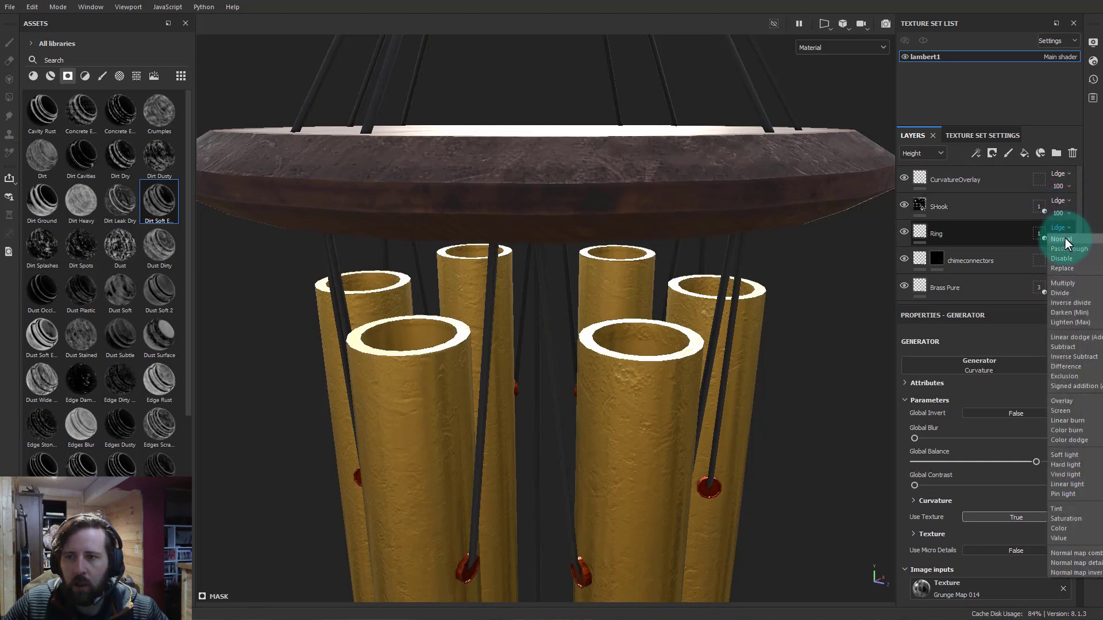
left_click(1064, 239)
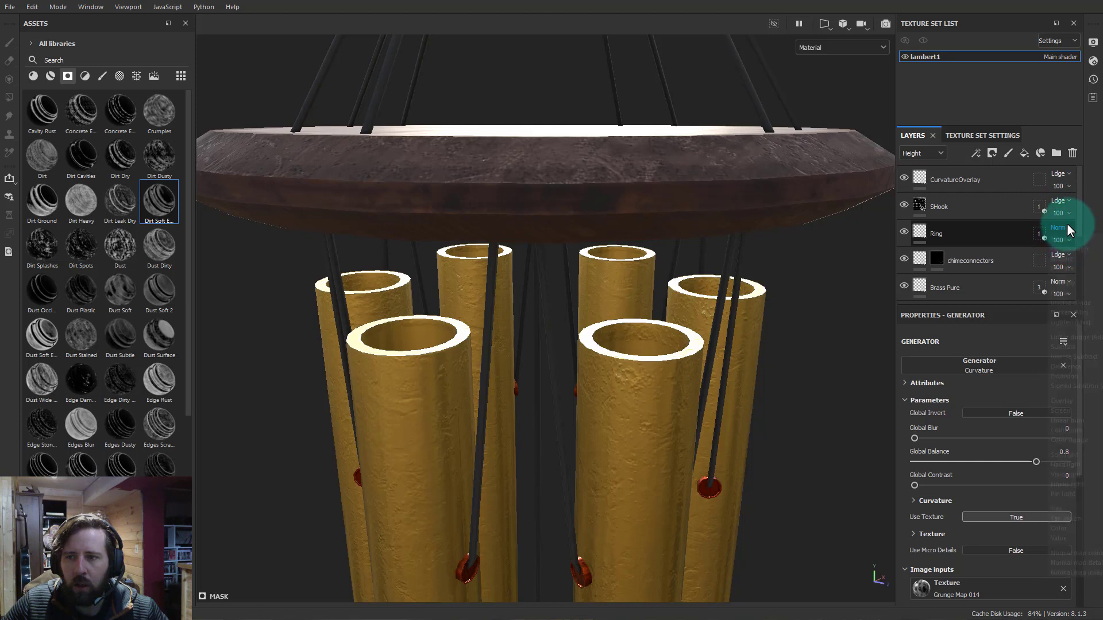
left_click(1066, 224)
left_click(1067, 200)
left_click(1068, 214)
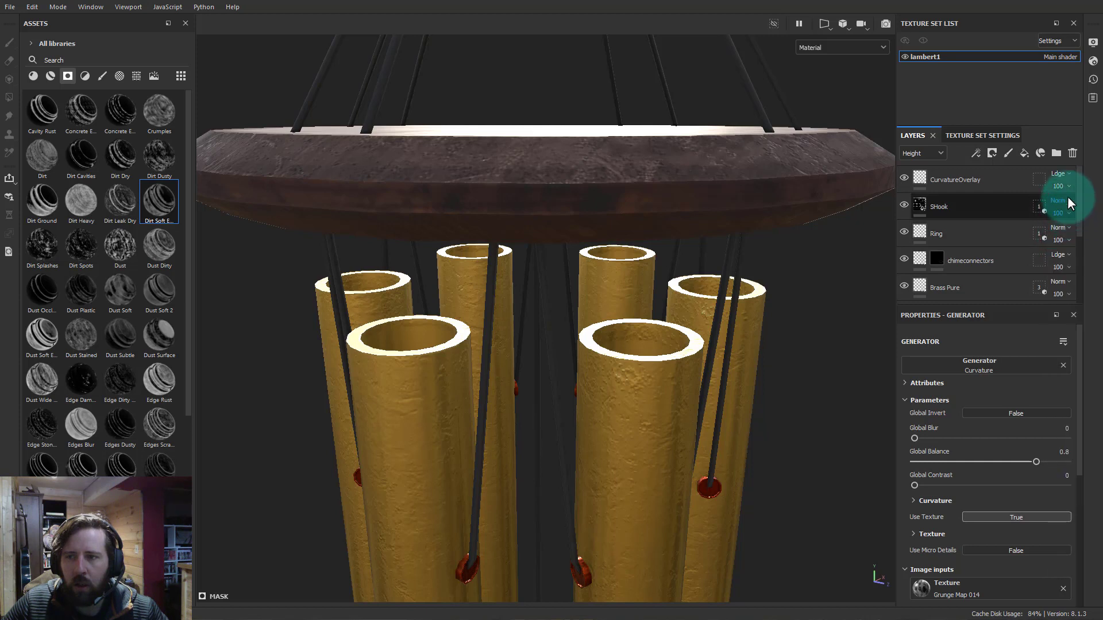
left_click(1069, 175)
left_click(1071, 187)
left_click(938, 155)
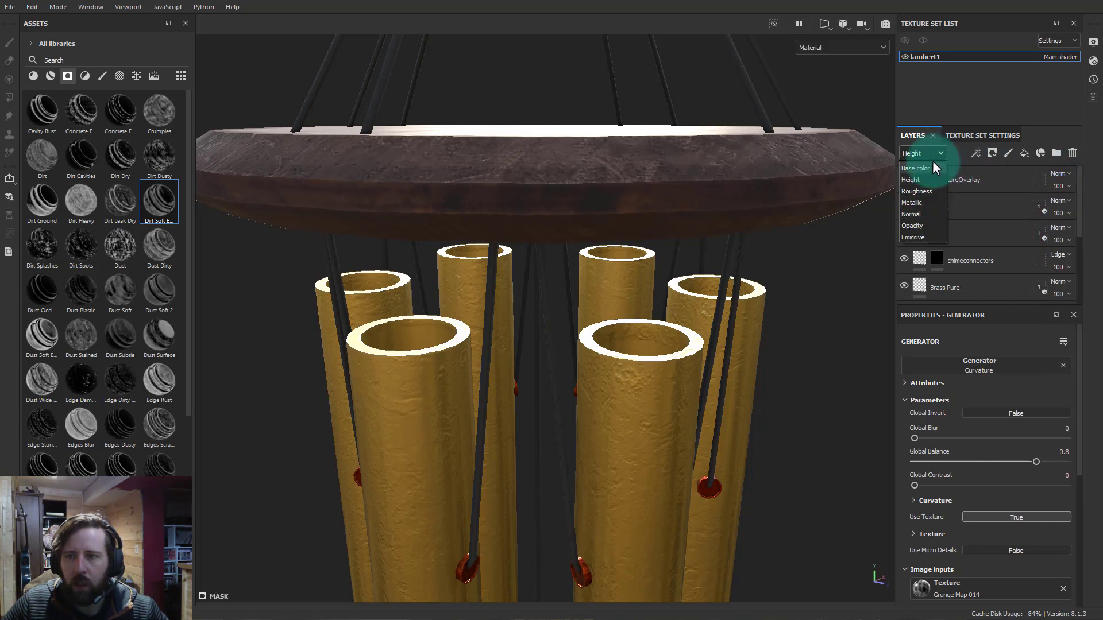
Show the base color channel in the layer stack and set the Curvature generator's global balance to 0.85
left_click(930, 168)
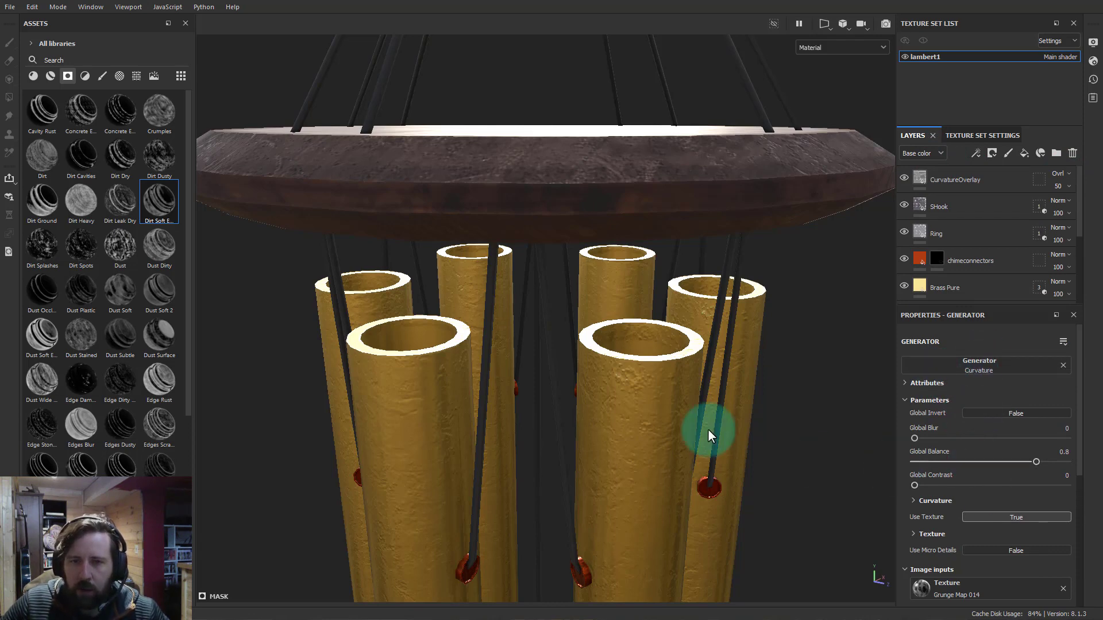
left_click_drag(560, 240, 517, 321, "alt")
mouse_move(1036, 462)
left_mouse_down()
mouse_move(1053, 462)
mouse_move(1043, 462)
left_mouse_up()
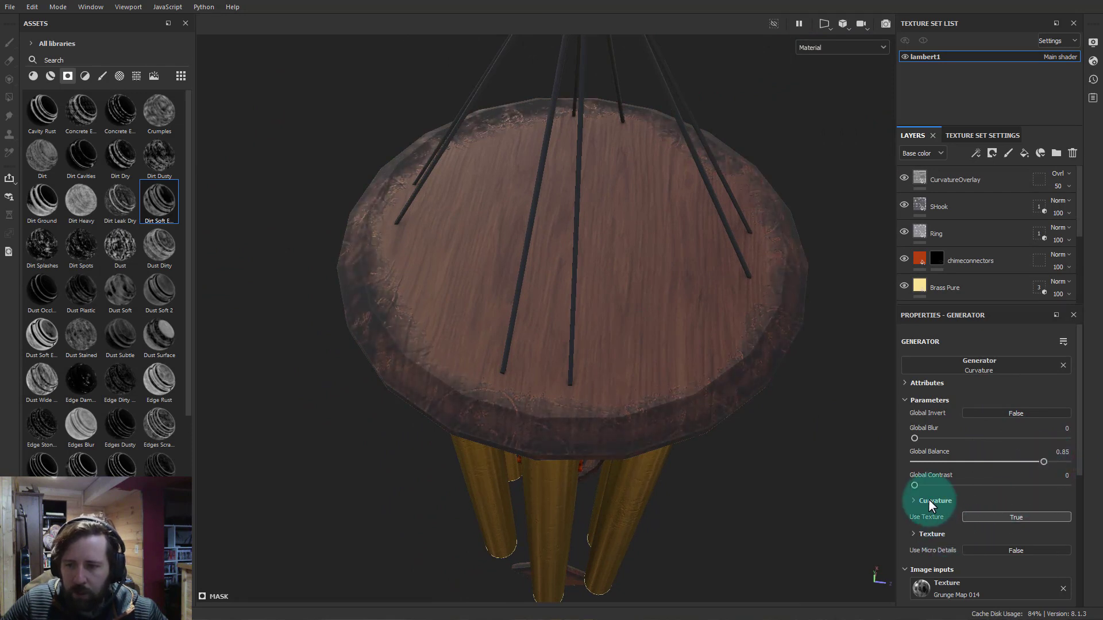
Set the Curvature generator's Grunge Map 014 texture to a balance of 0.59 and a contrast of 0.2
scroll(976, 535, "down", 4)
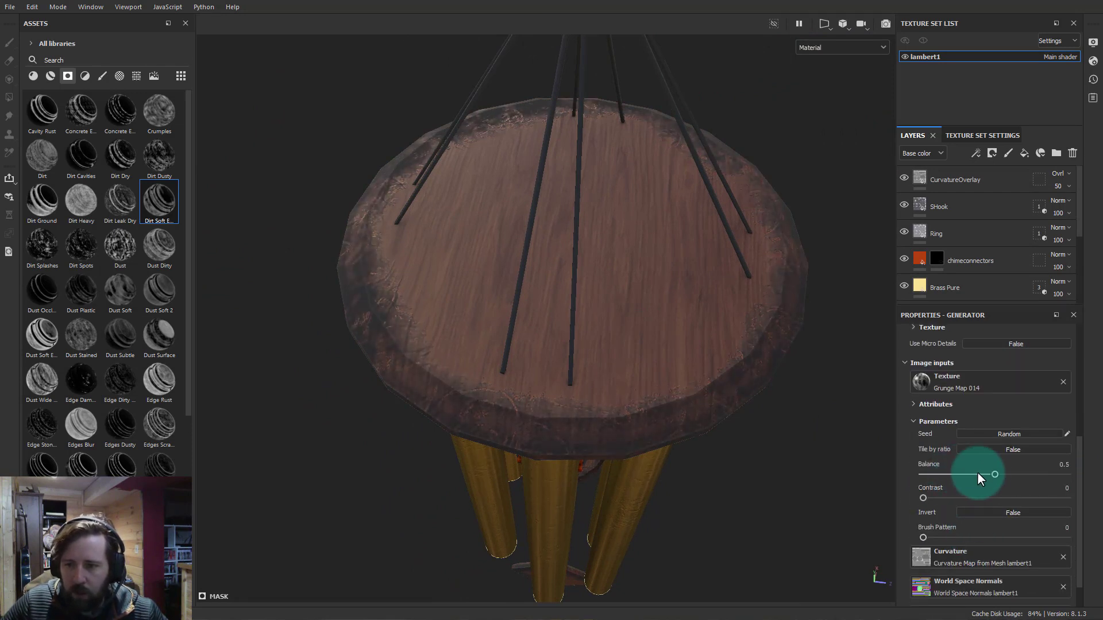
mouse_move(1003, 474)
left_mouse_down()
mouse_move(1069, 475)
mouse_move(890, 466)
mouse_move(1040, 478)
mouse_move(1006, 474)
left_mouse_up()
mouse_move(933, 496)
left_mouse_down()
mouse_move(921, 493)
mouse_move(1097, 505)
mouse_move(951, 492)
left_mouse_up()
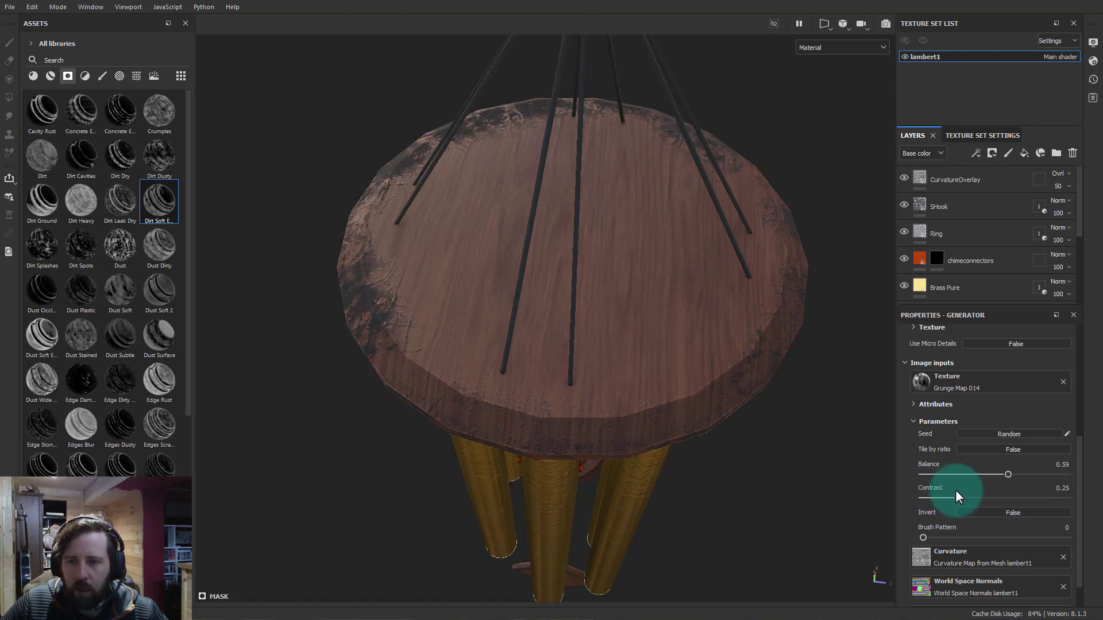
left_click(991, 510)
left_click(990, 512)
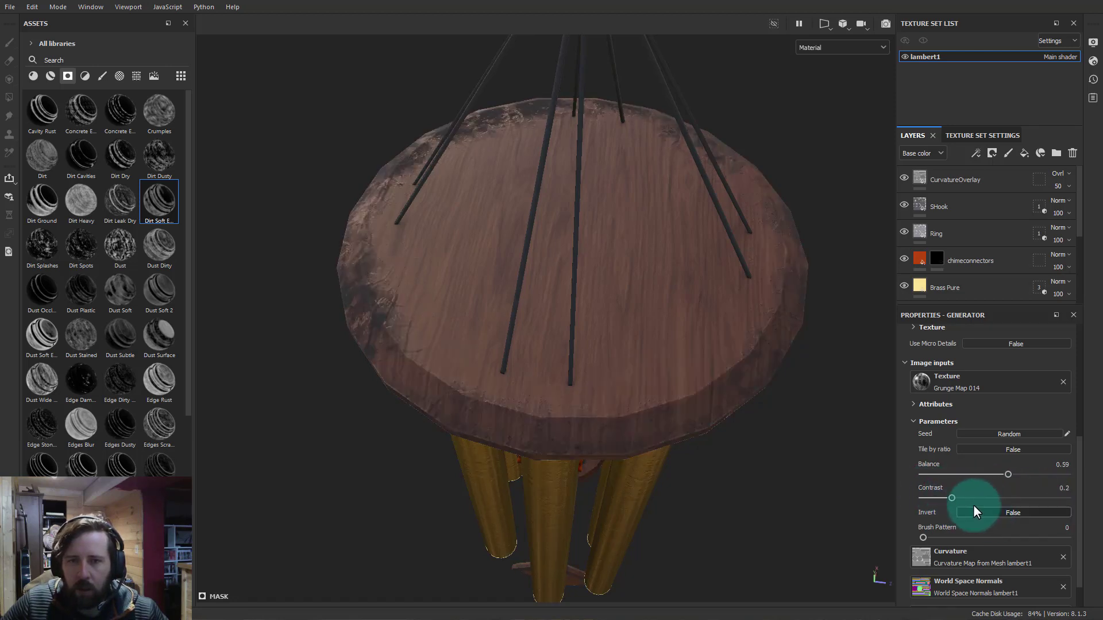
scroll(970, 507, "down", 1)
mouse_move(933, 500)
left_mouse_down()
mouse_move(1019, 502)
mouse_move(918, 491)
left_mouse_up()
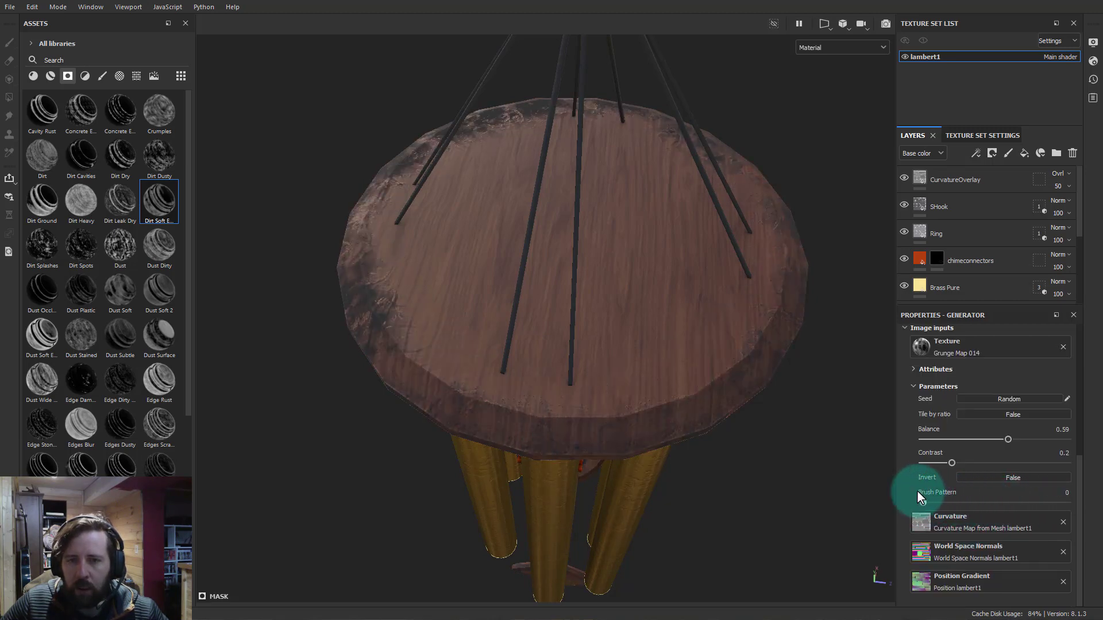
Examine the chimes and go through the layer stack from the hook and ring layers down to the Wood folder
left_click_drag(756, 473, 613, 165, "alt")
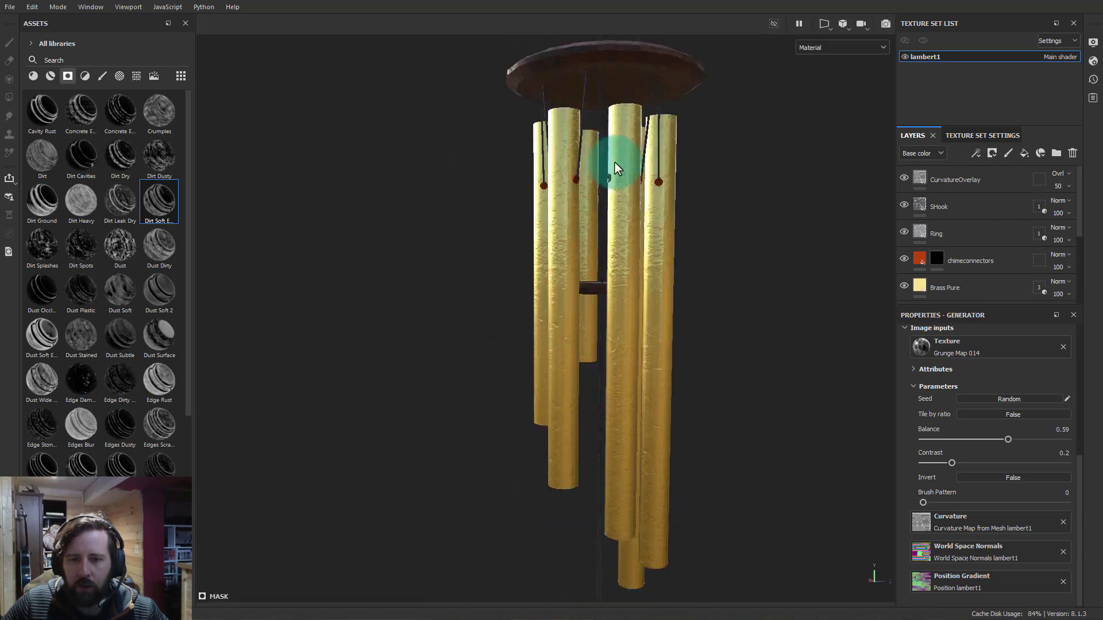
left_click(974, 260)
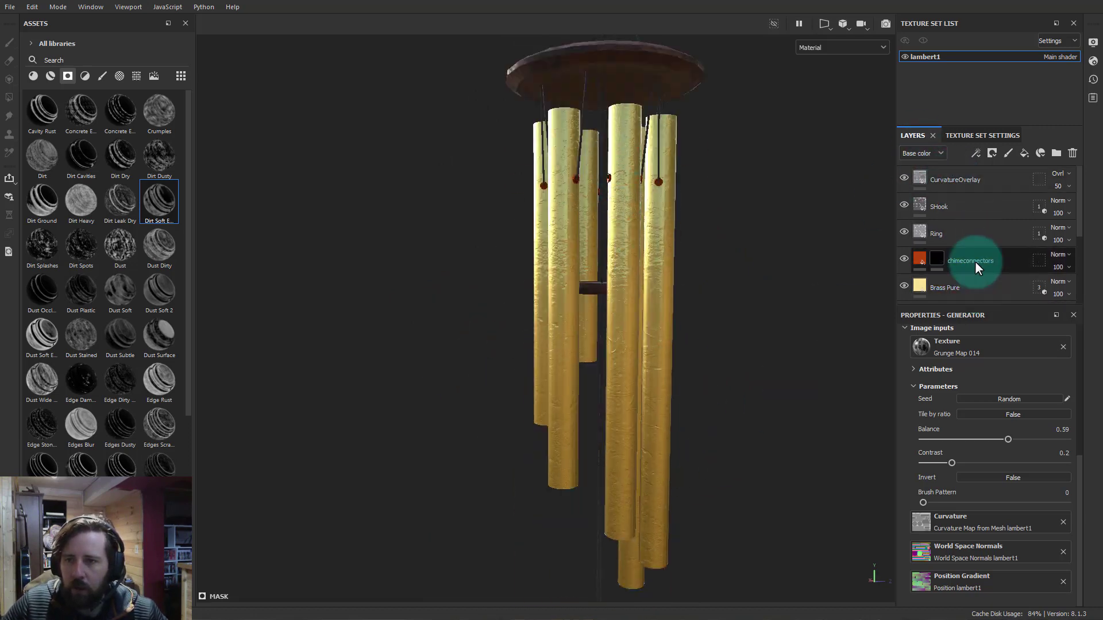
left_click(965, 212)
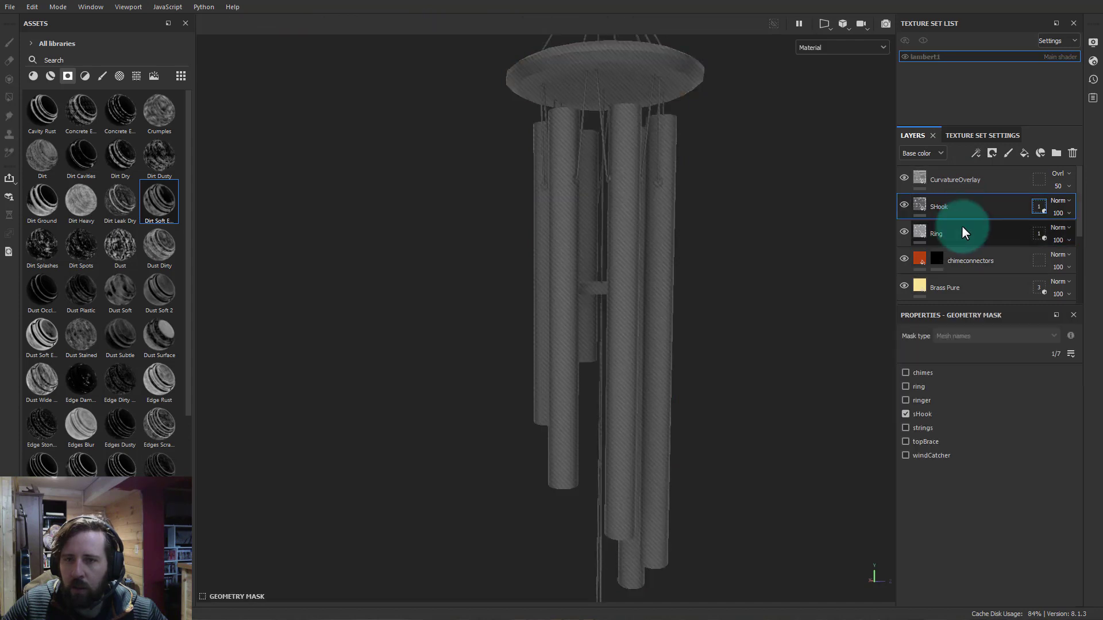
left_click(963, 227)
left_click(967, 178)
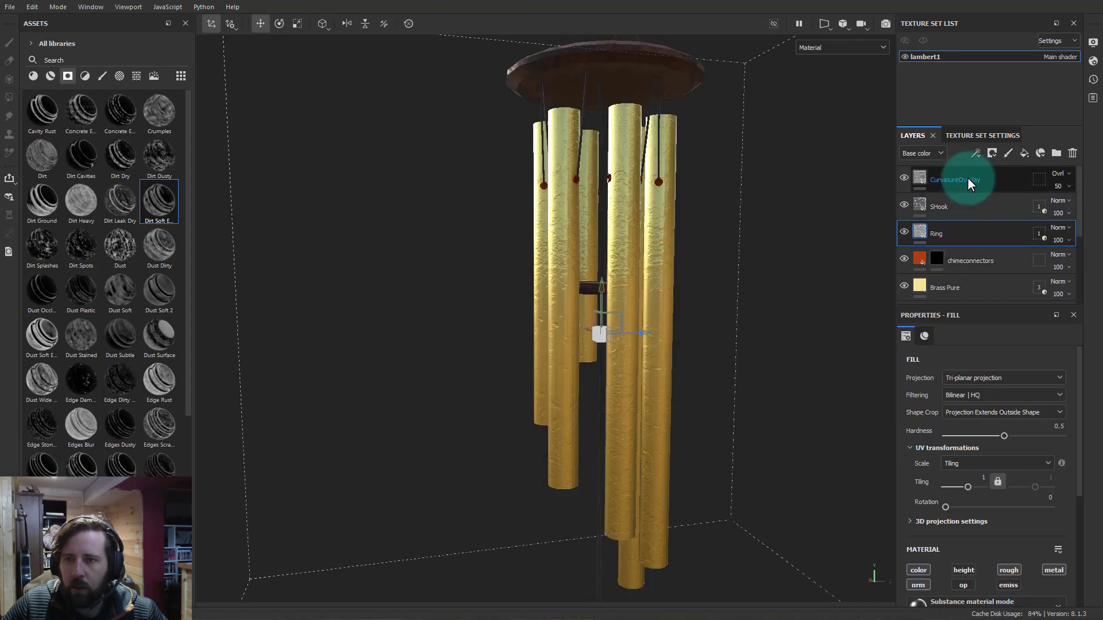
left_click(961, 283)
scroll(993, 250, "down", 2)
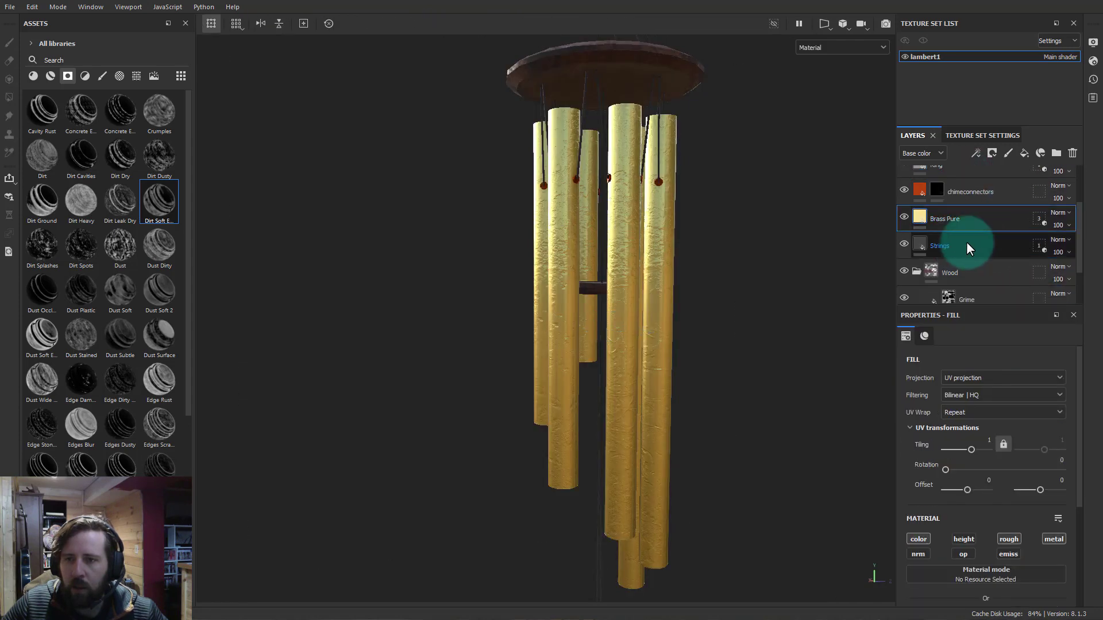
left_click(966, 274)
scroll(1001, 260, "down", 2)
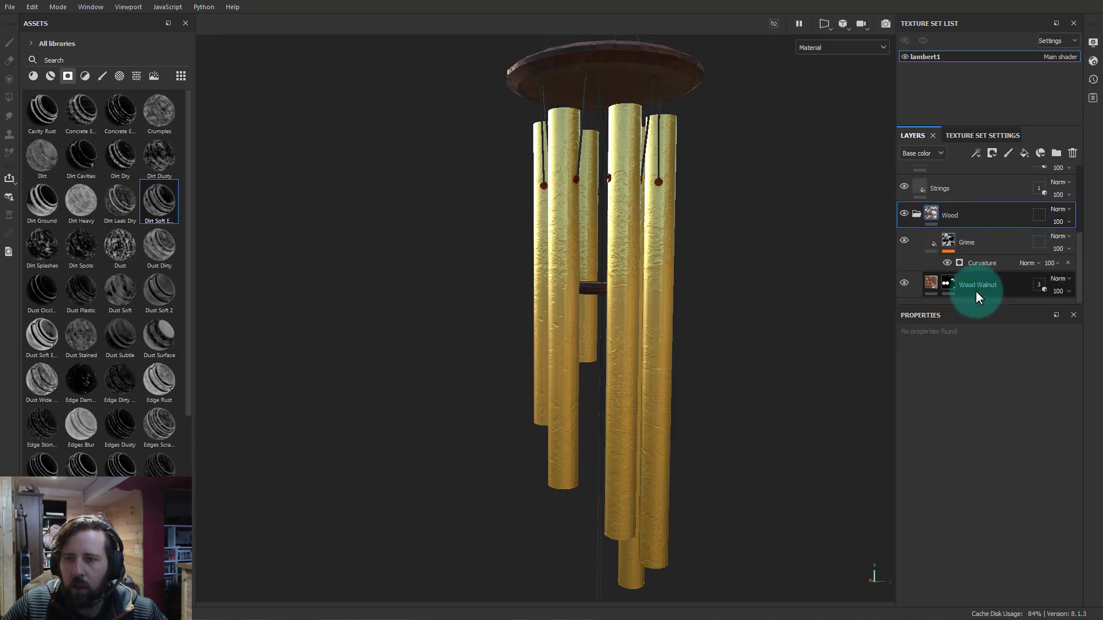
scroll(973, 248, "up", 2)
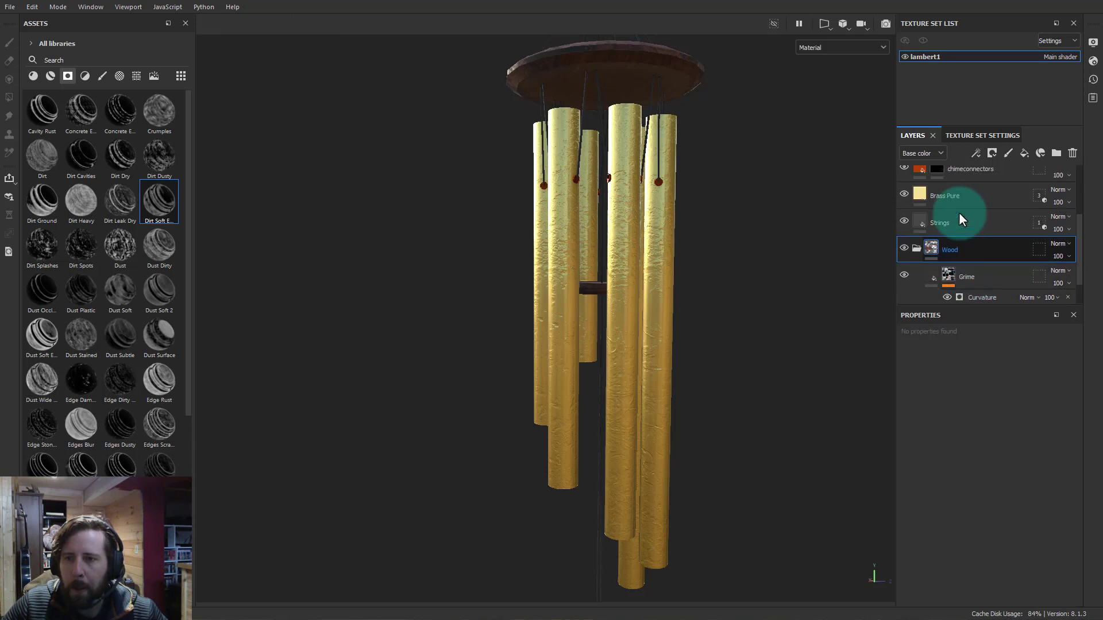
left_click(979, 204)
scroll(984, 243, "up", 2)
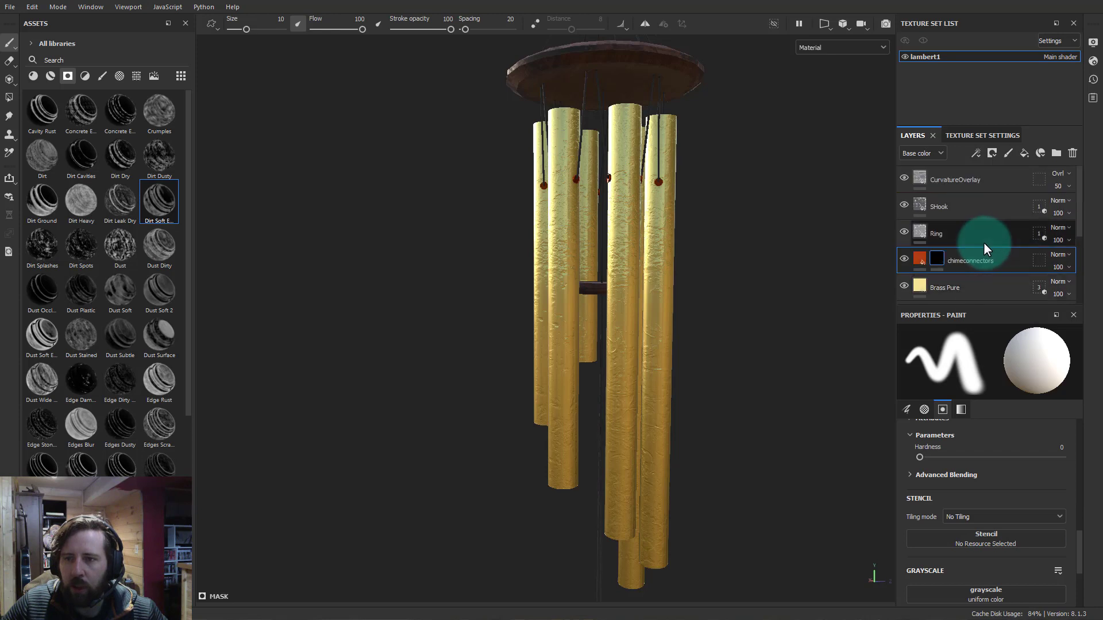
Rename the Brass Pure layer as Chimes
left_click(962, 290)
double_click(948, 288)
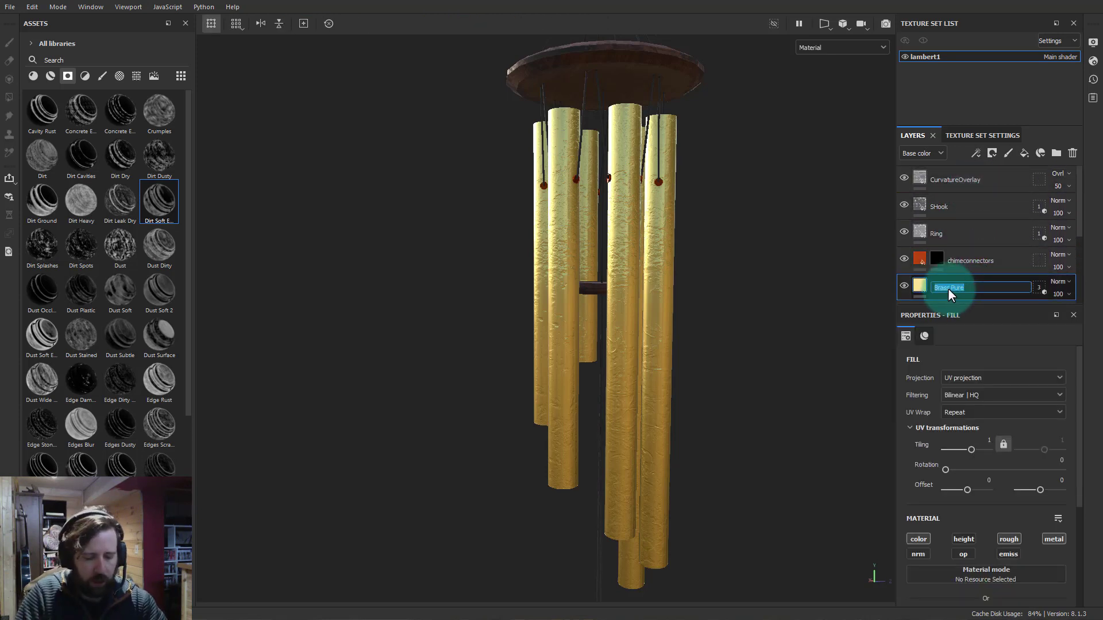
type("Chimes")
key("Return")
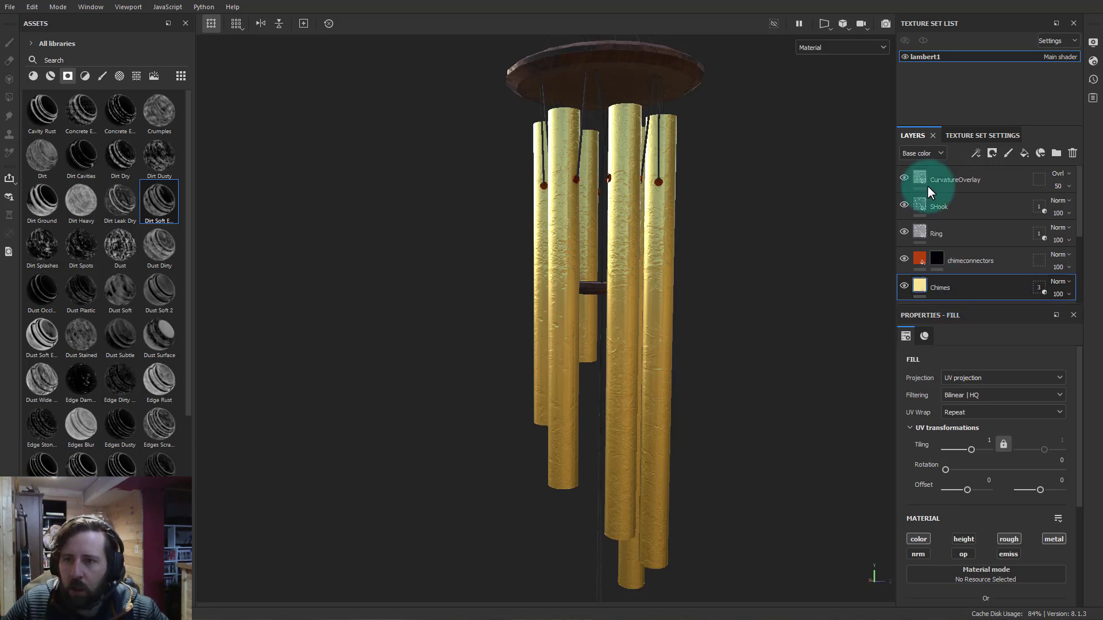
For the normal channel, set the blending mode of the Wood folder and its Grime layer to Normal
left_click(932, 155)
left_click(932, 178)
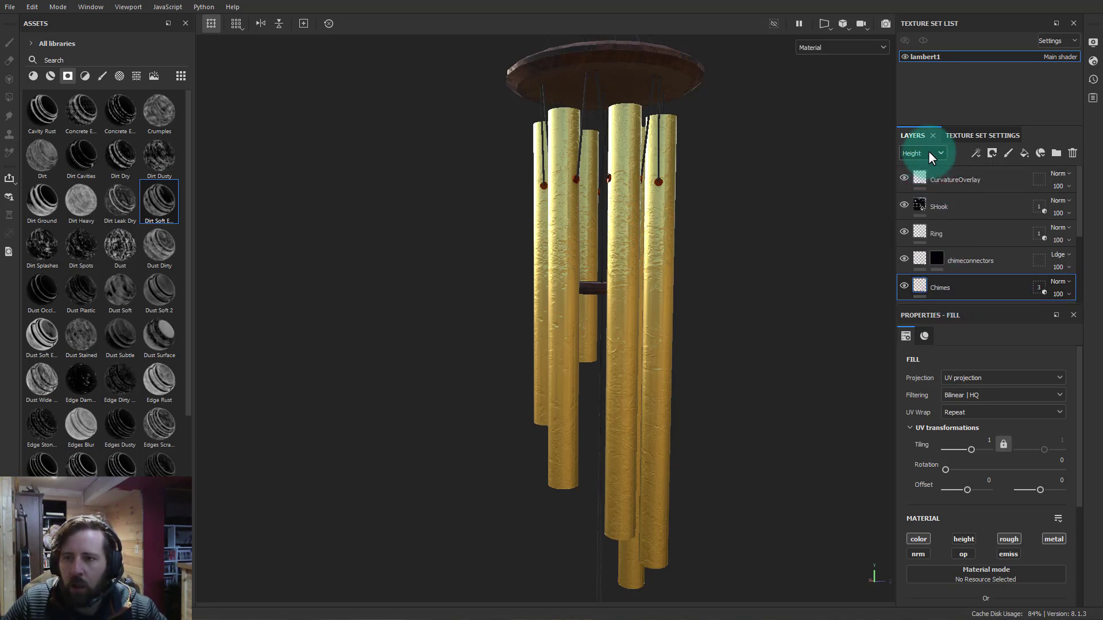
left_click(929, 153)
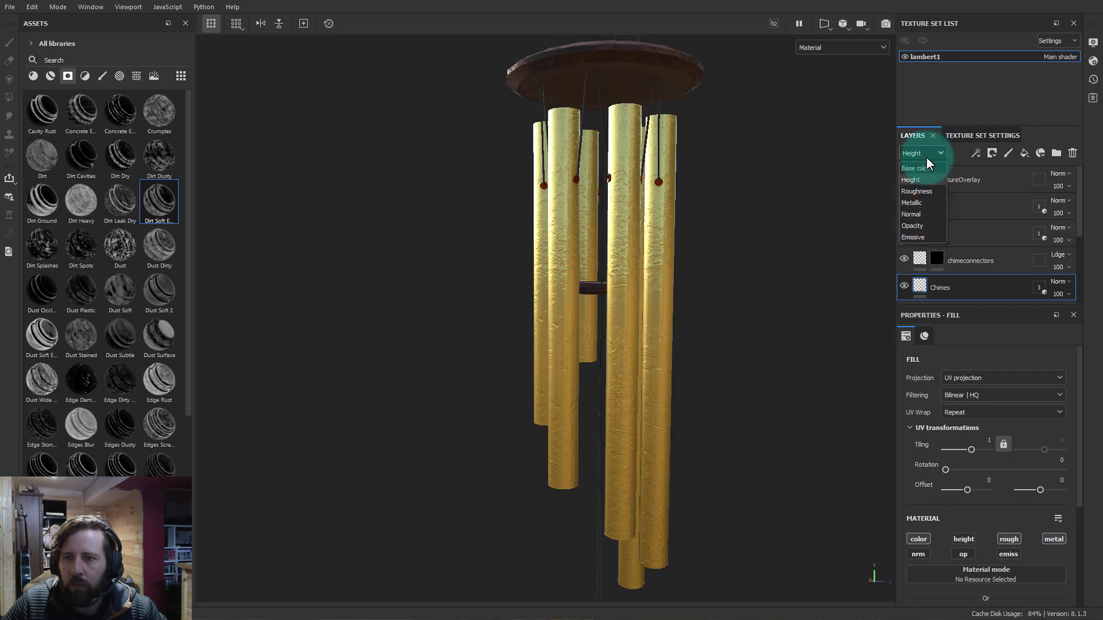
left_click(924, 212)
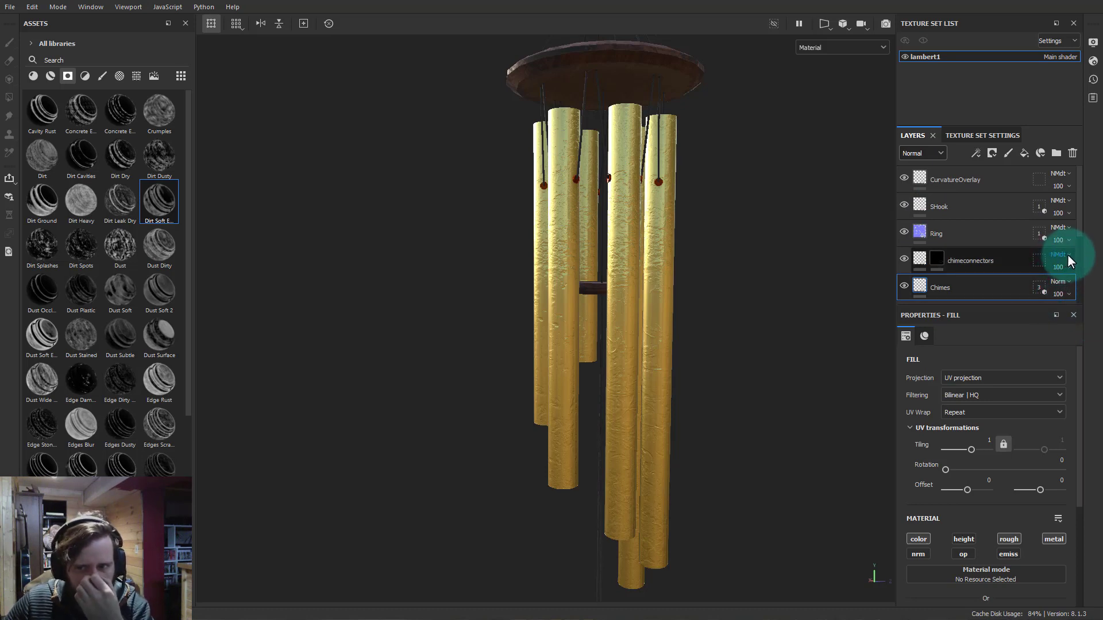
scroll(1041, 239, "down", 2)
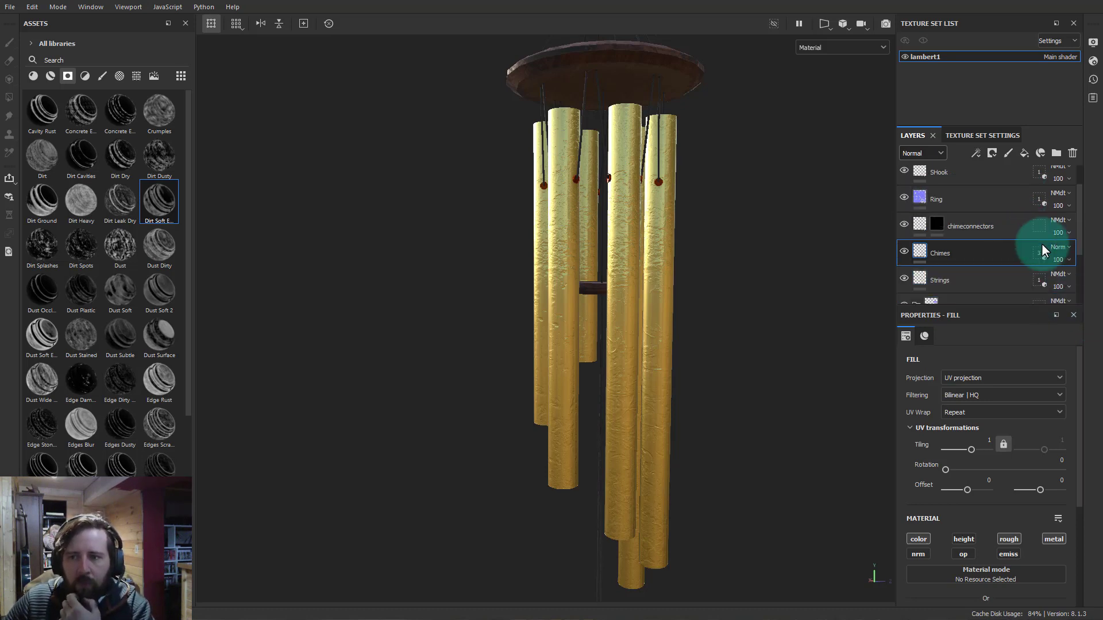
scroll(1064, 267, "down", 1)
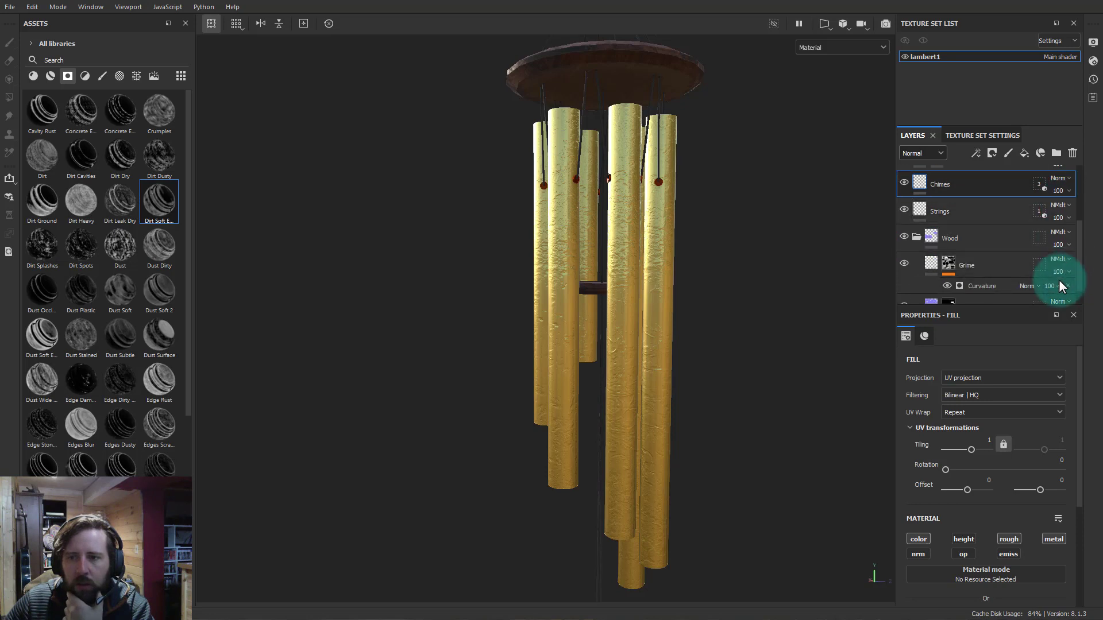
left_click(1062, 232)
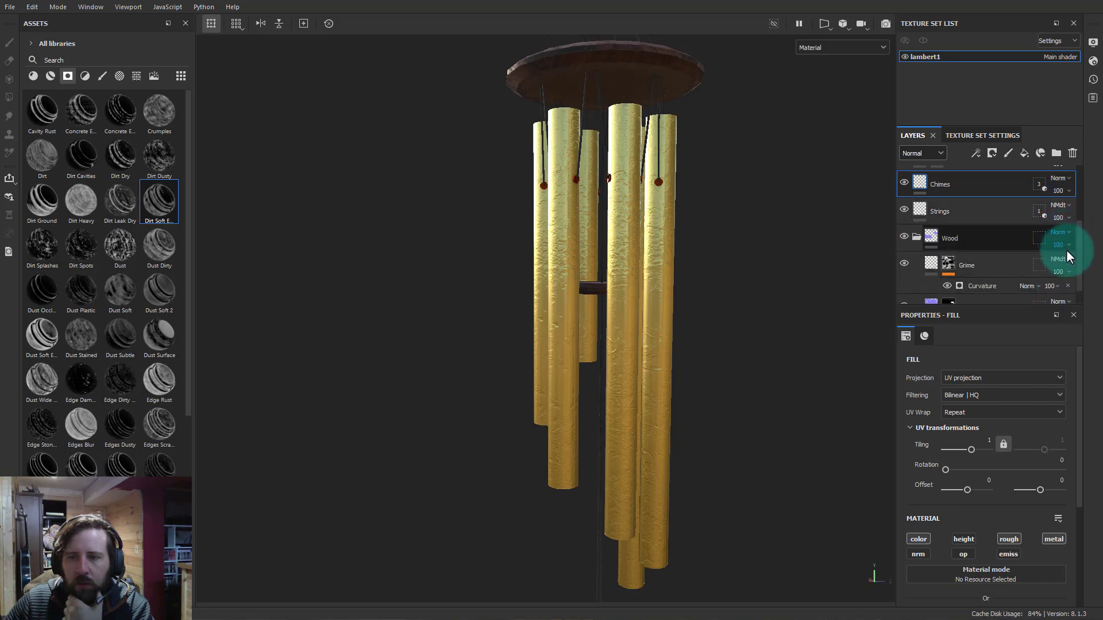
left_click(1068, 260)
left_click(1068, 274)
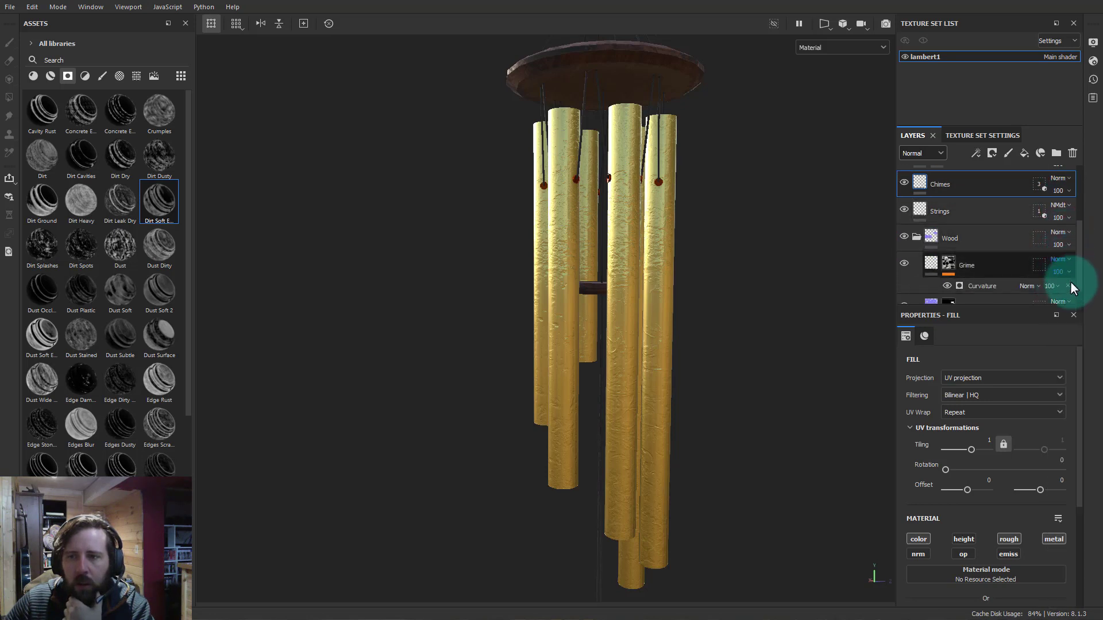
scroll(1067, 274, "down", 1)
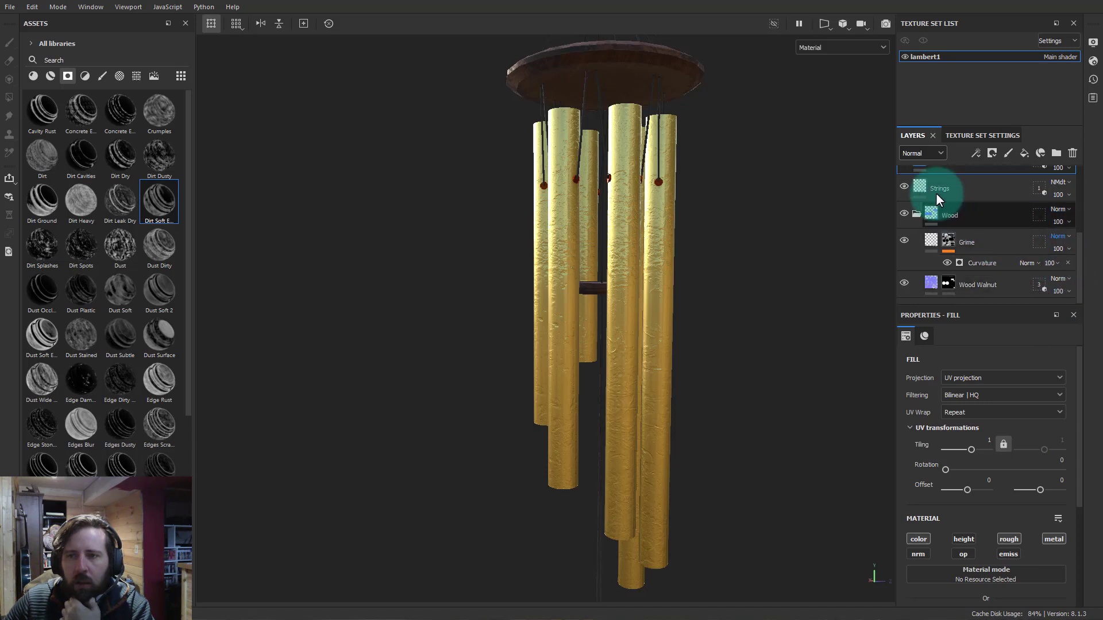
Return the layer stack to the base color channel and disable the height channel in the Grime layer's fill
left_click(922, 153)
left_click(923, 168)
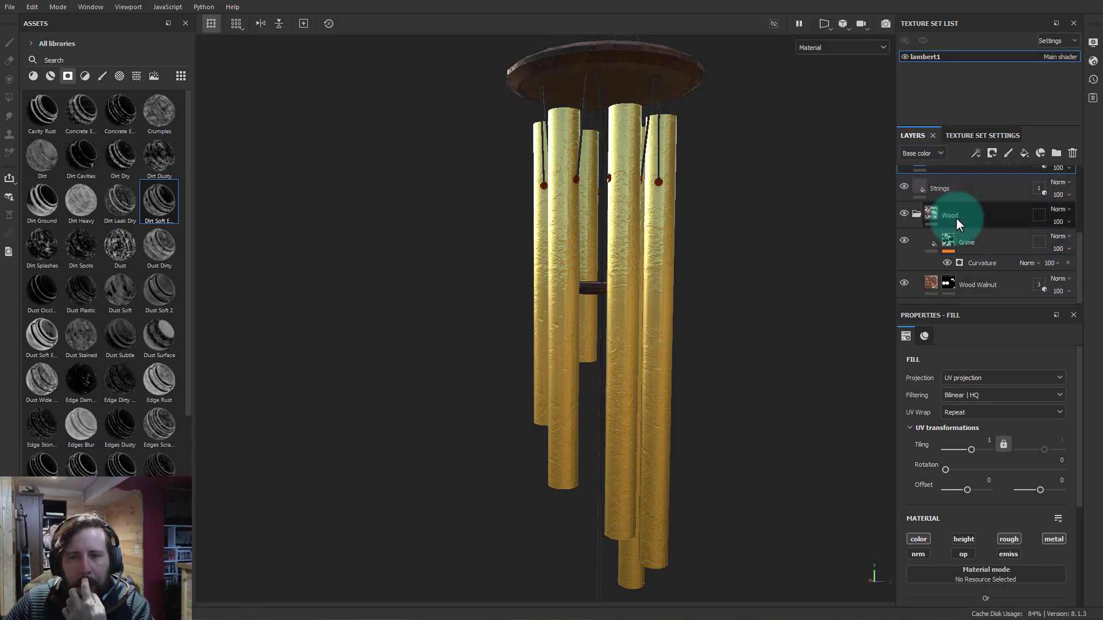
scroll(976, 283, "down", 1)
scroll(971, 264, "up", 2)
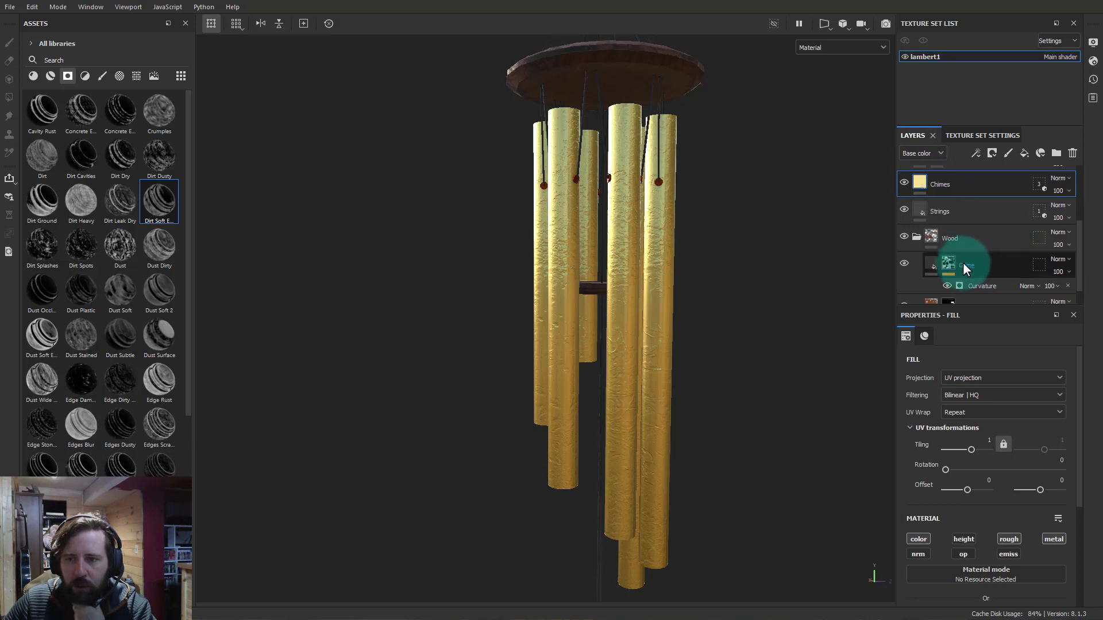
left_click(951, 261)
left_click(978, 286)
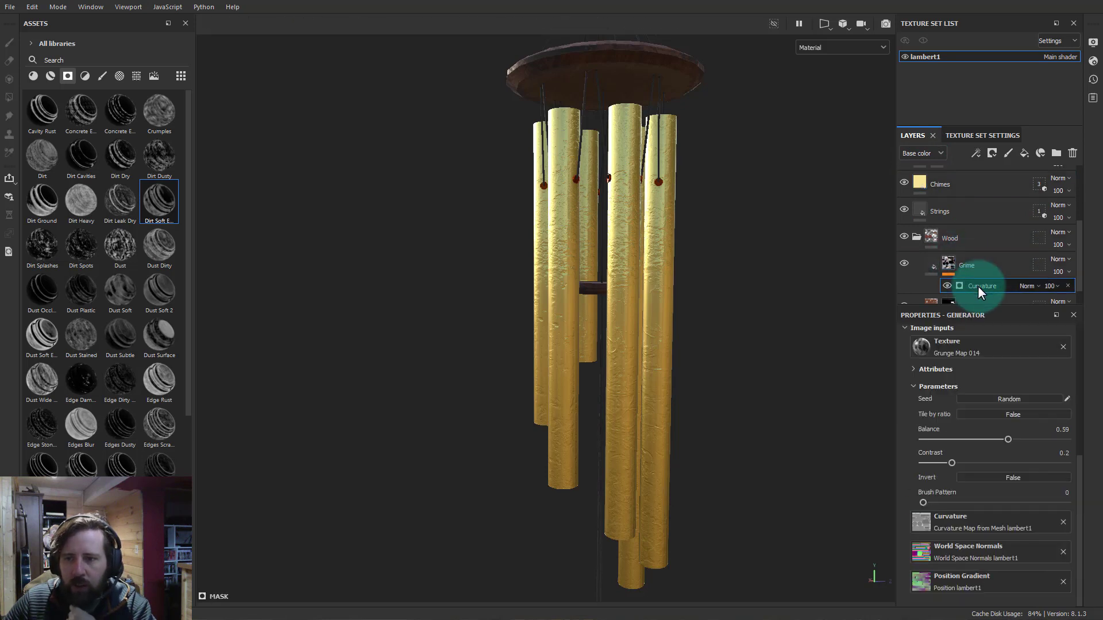
left_click(946, 264)
left_click(931, 262)
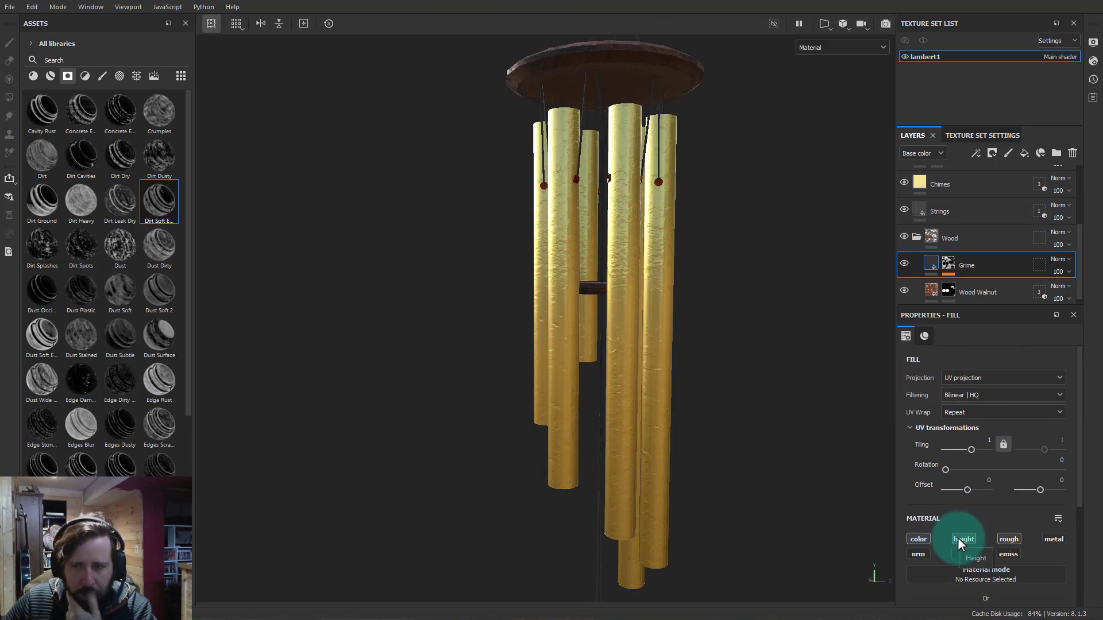
left_click(985, 379)
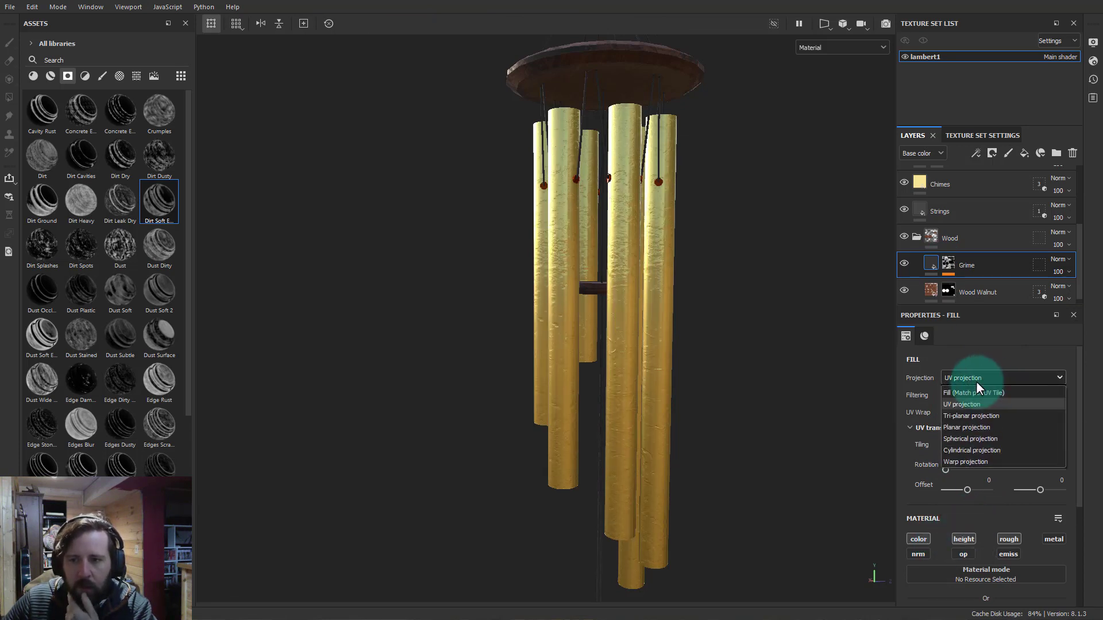
left_click(970, 352)
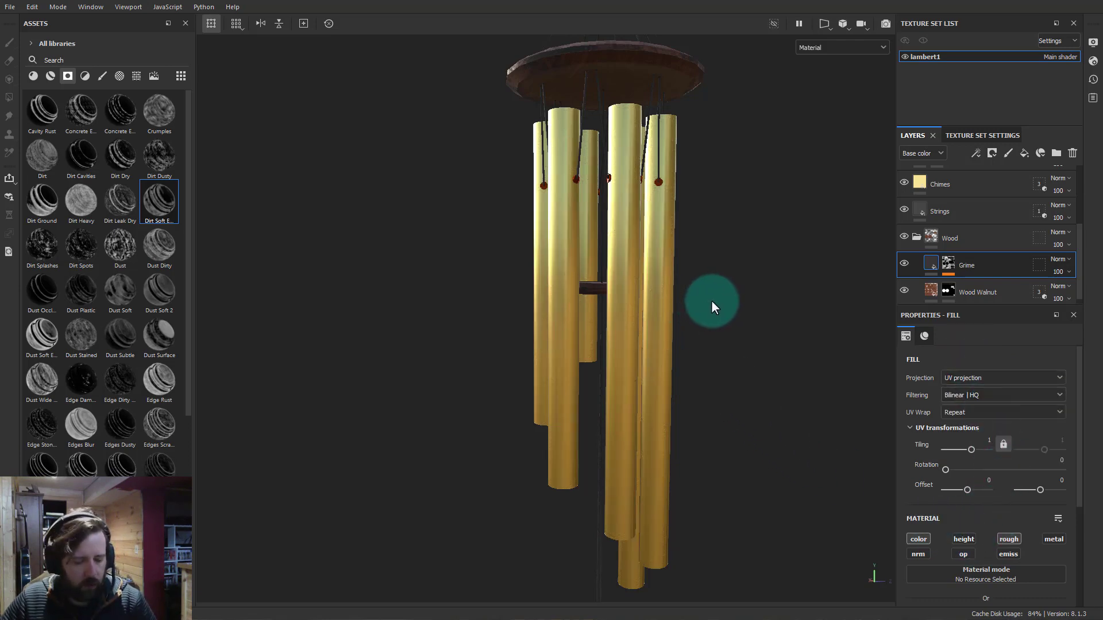
Inspect the brass tubes, the wooden wind catcher and the grime on the top brace from several angles
left_click_drag(711, 300, 781, 341, "alt")
middle_click_drag(649, 224, 595, 411, "alt")
scroll(600, 356, "up", 3)
left_click_drag(600, 356, 614, 276, "alt")
middle_click_drag(660, 422, 690, 195, "alt")
right_click_drag(680, 144, 276, 207, "alt")
left_click_drag(517, 201, 800, 209, "alt")
middle_click_drag(677, 267, 682, 64, "alt")
left_click_drag(677, 360, 912, 359, "alt")
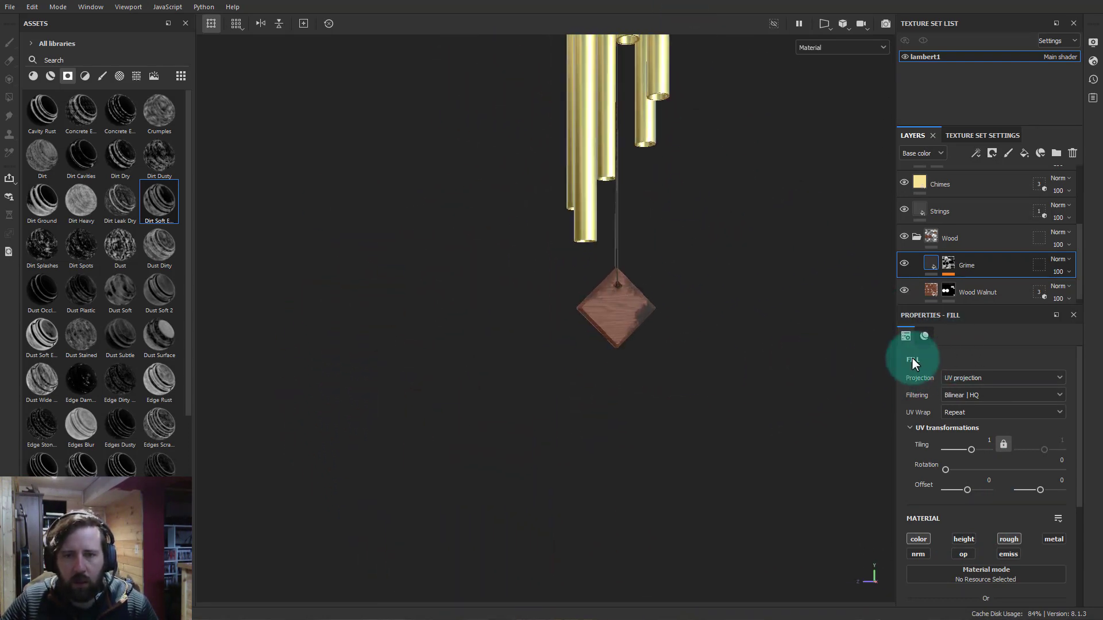
left_click_drag(711, 274, 502, 265, "alt")
middle_click_drag(686, 103, 662, 541, "alt")
left_click_drag(672, 161, 557, 280, "alt")
right_click_drag(557, 281, 850, 299, "alt")
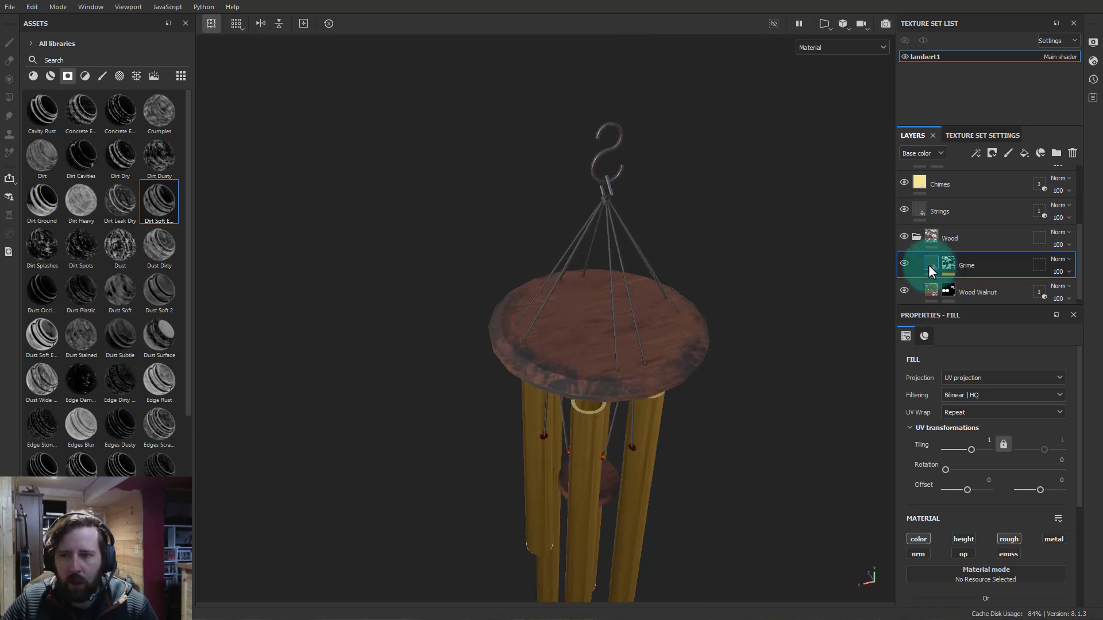
Add a paint effect above the Curvature effect in the Grime layer's mask
left_click(950, 264)
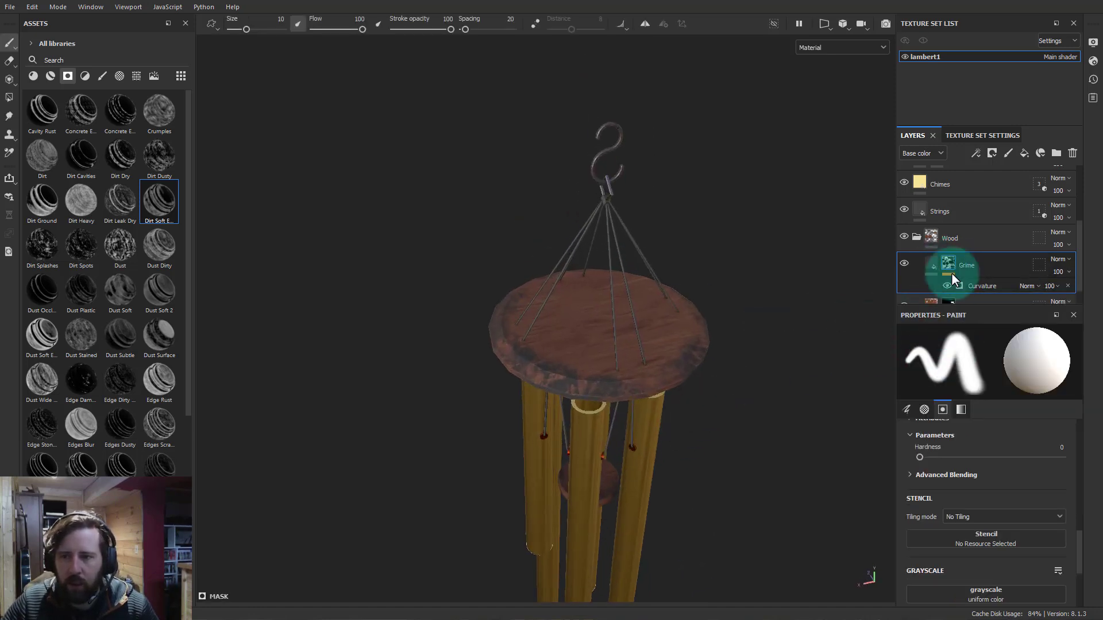
right_click(954, 258)
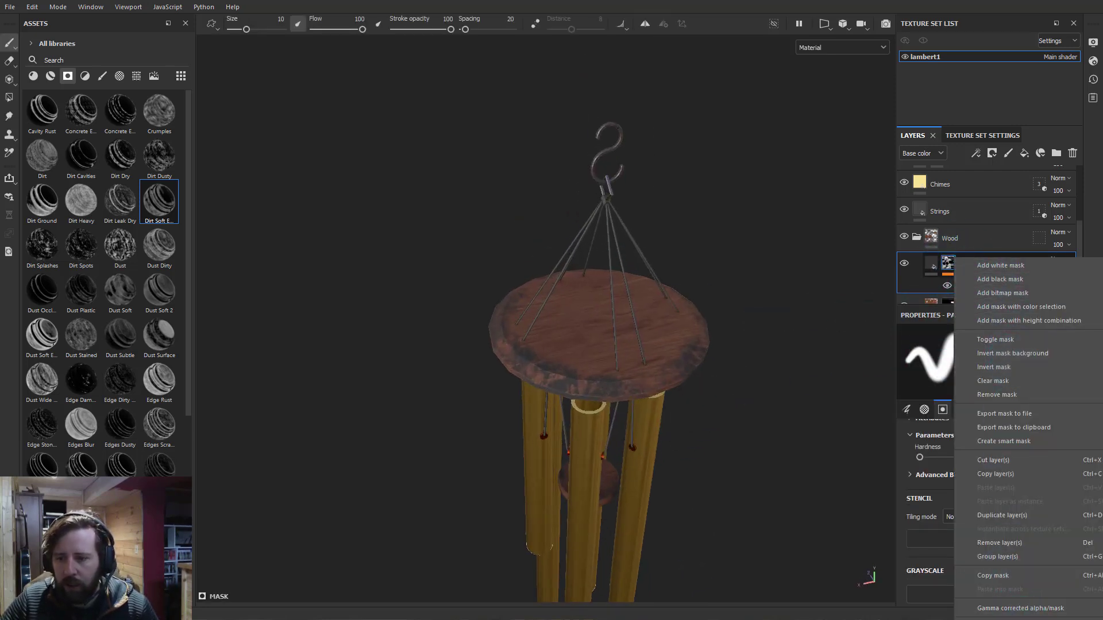
key("Escape")
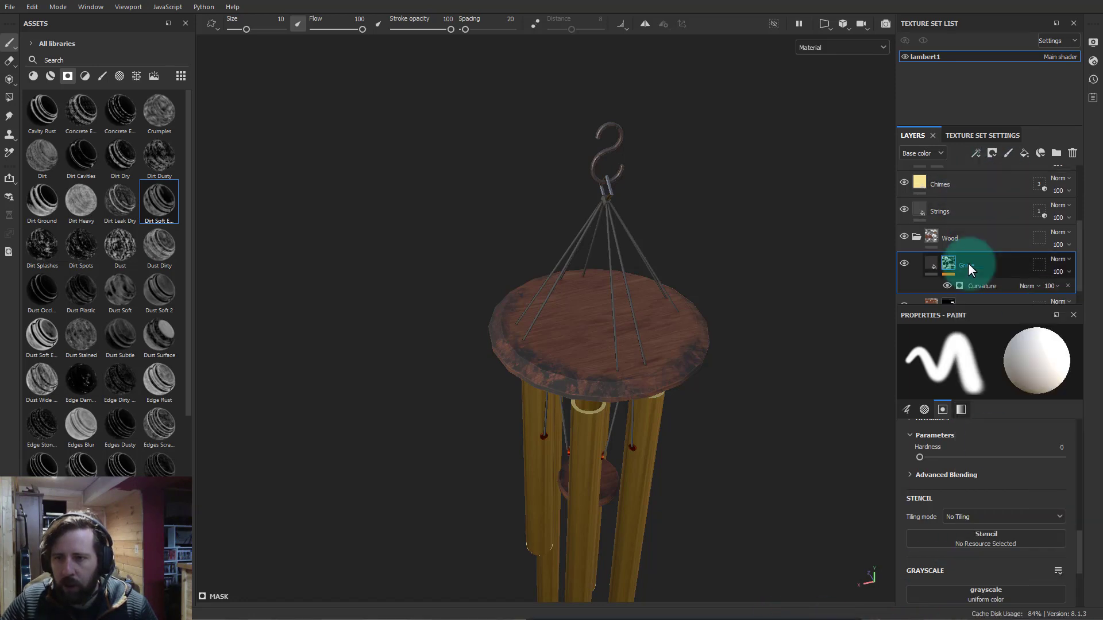
right_click(950, 263)
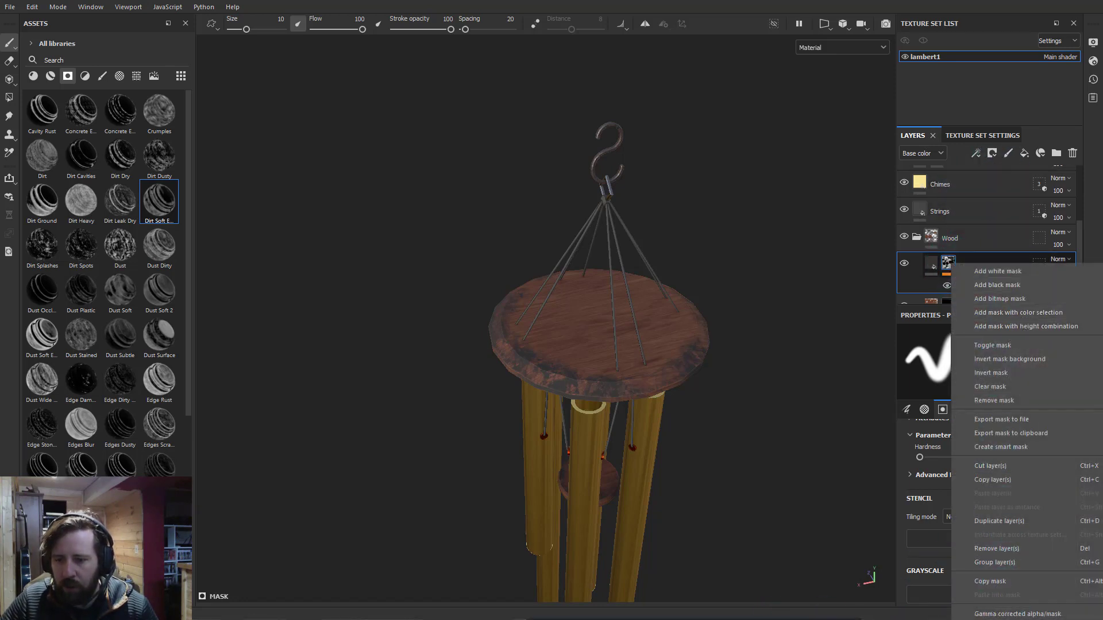
left_click(1002, 619)
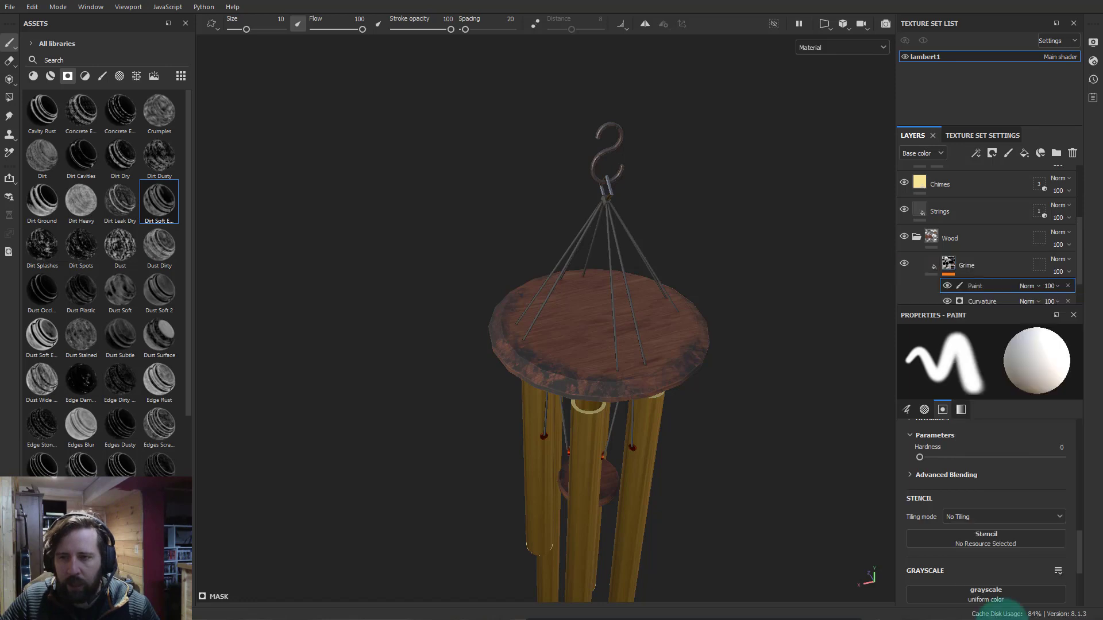
Undo the test stroke and paint grime onto the top wooden brace near its rim with a cloudy, broken-up brush at size 36.93
left_click_drag(585, 316, 598, 330)
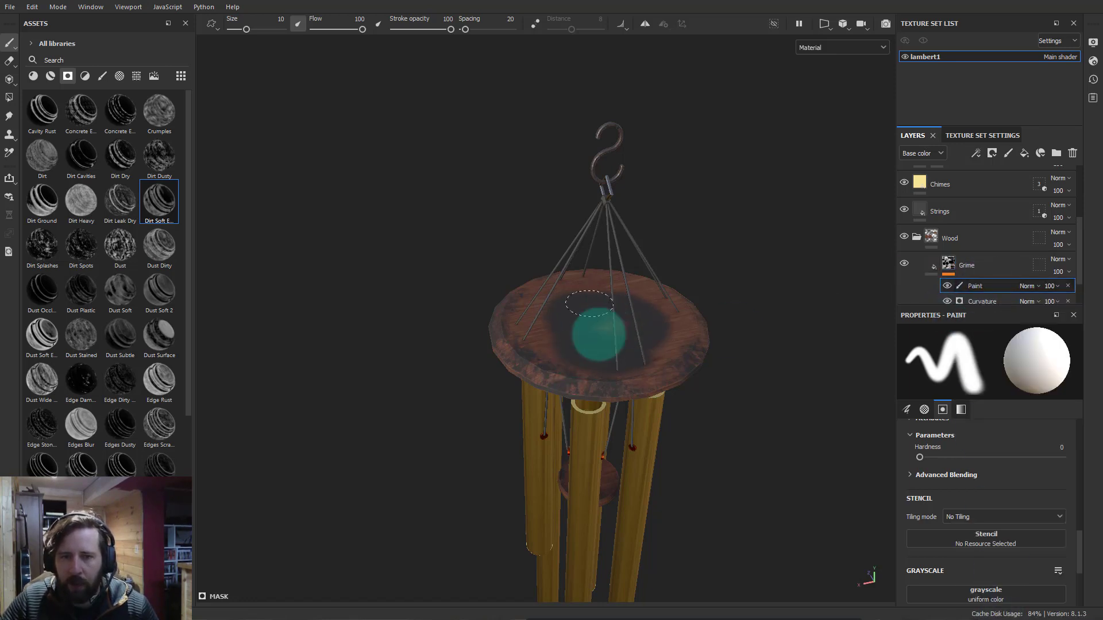
key("ctrl+z")
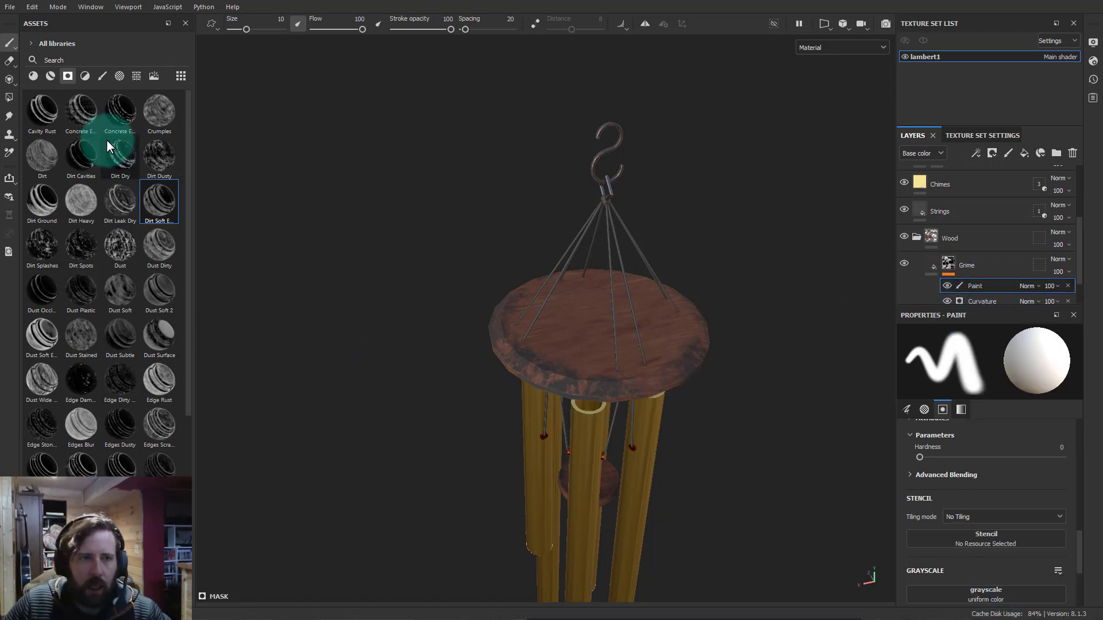
left_click(100, 74)
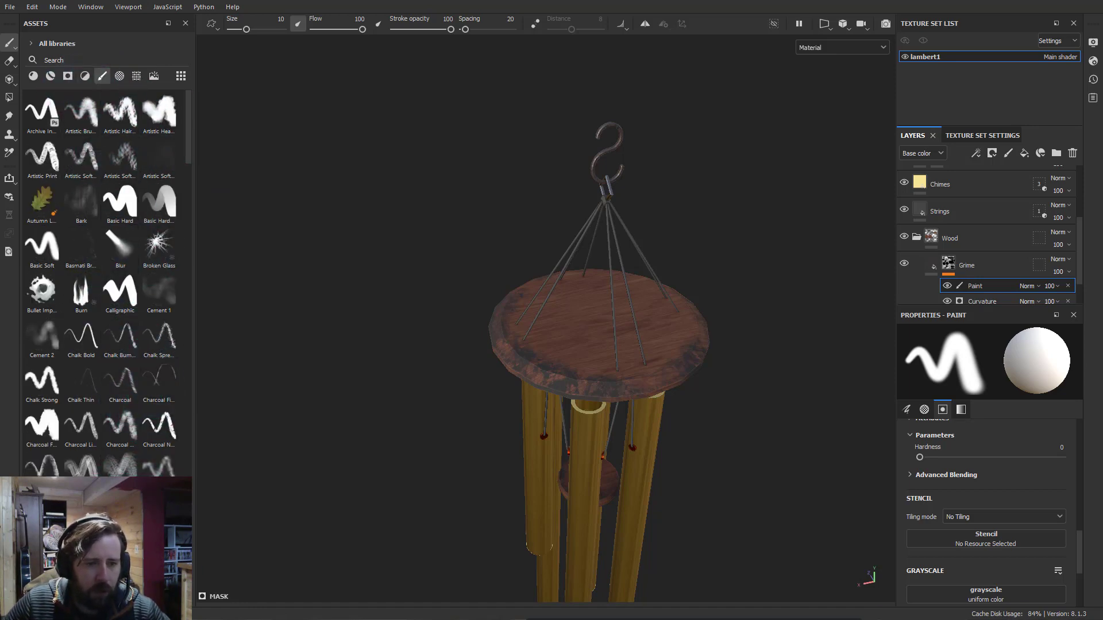
left_click(552, 354)
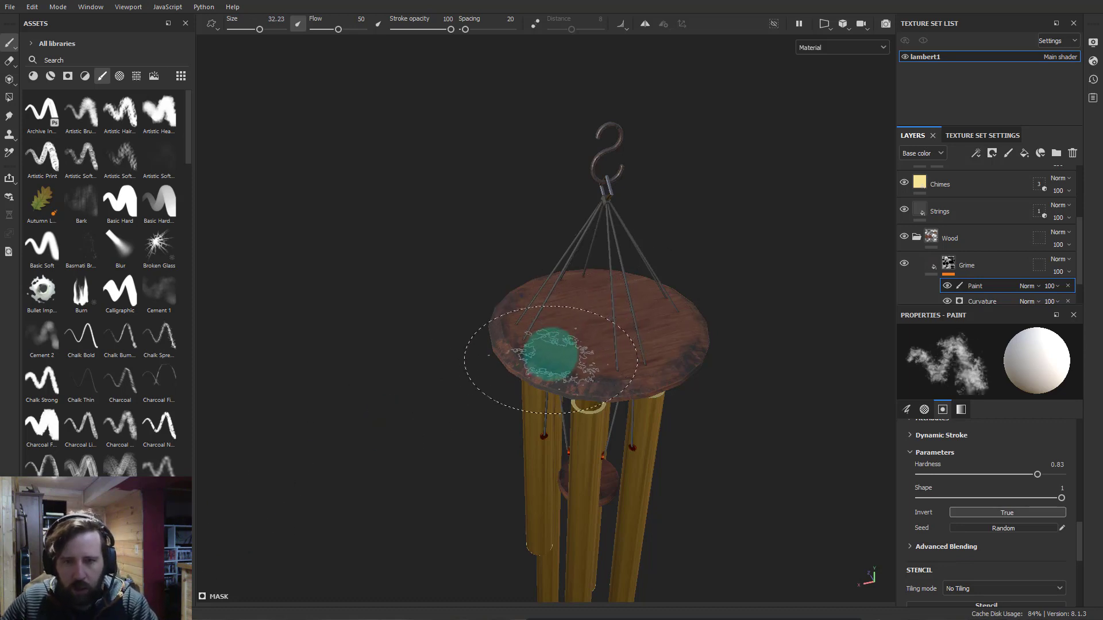
key("bracketright")
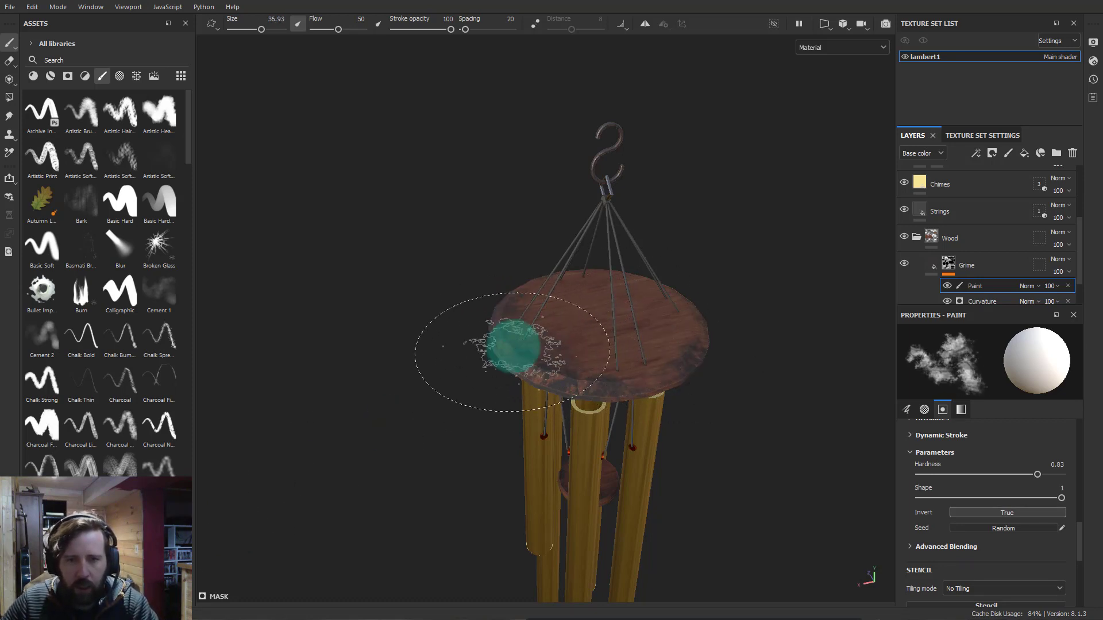
mouse_move(511, 345)
left_mouse_down()
mouse_move(591, 378)
mouse_move(670, 362)
mouse_move(691, 310)
mouse_move(632, 281)
mouse_move(527, 291)
left_mouse_up()
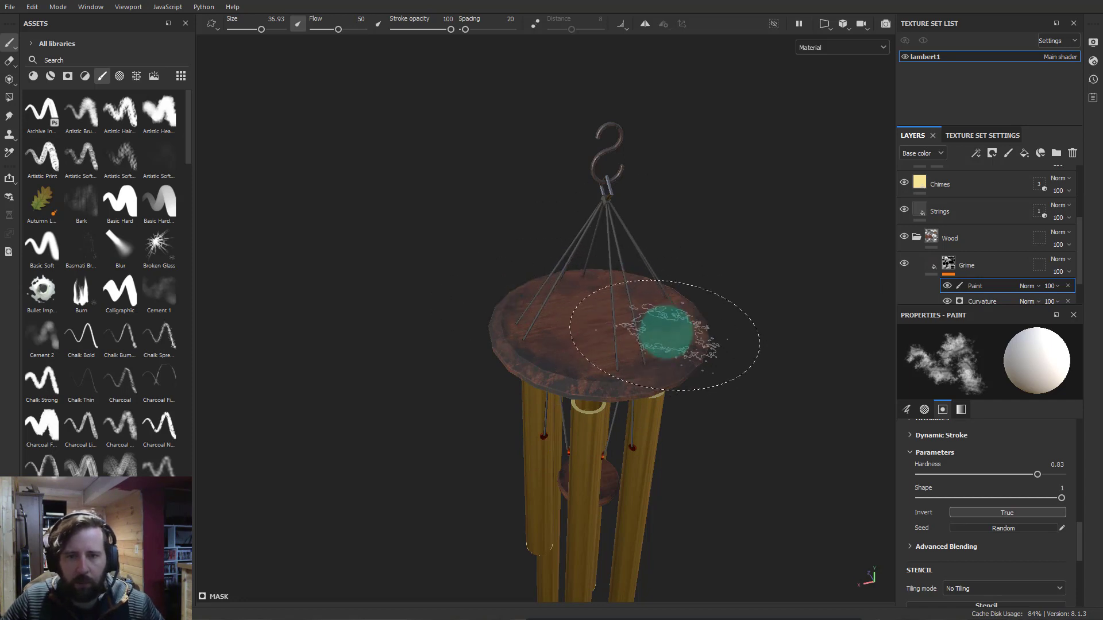
Inspect the grime on the top brace, the wooden striker and the wind catcher from above, below and the sides
left_click_drag(701, 525, 708, 373, "alt")
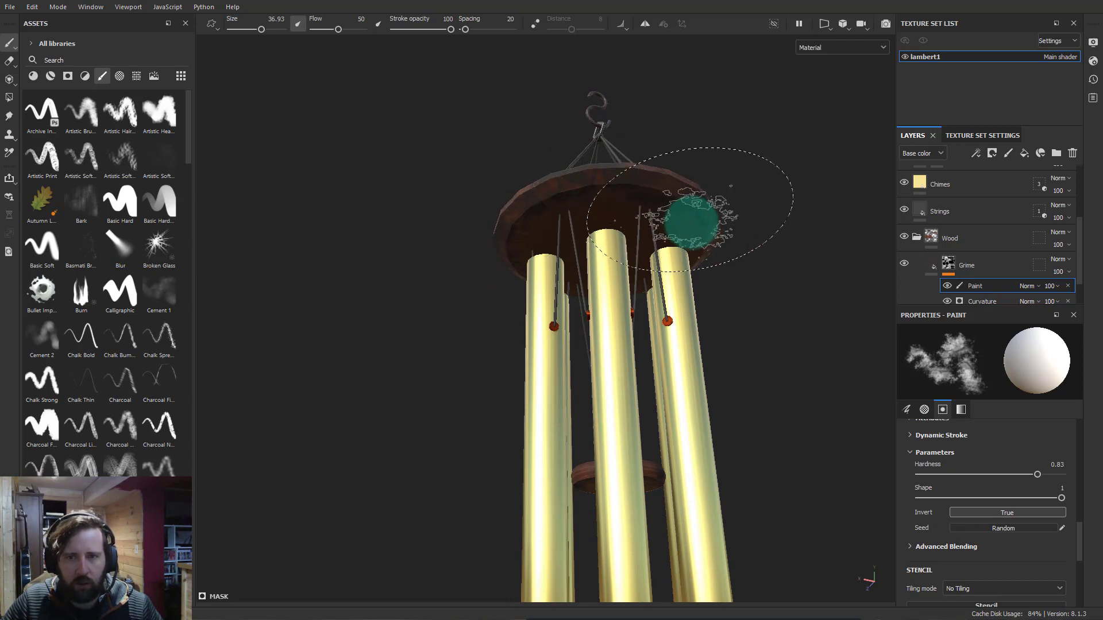
mouse_move(665, 325)
left_mouse_down("alt")
mouse_move(812, 394)
mouse_move(772, 470)
left_mouse_up("alt")
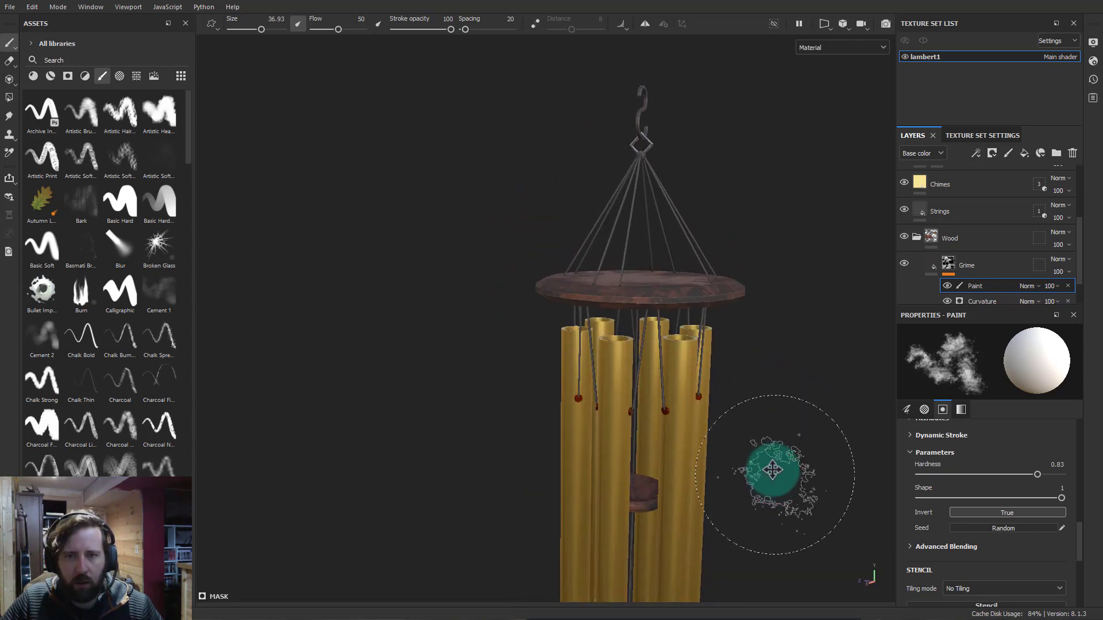
middle_click_drag(772, 470, 723, 212, "alt")
left_click_drag(718, 325, 683, 414, "alt")
middle_click_drag(540, 392, 549, 239, "alt")
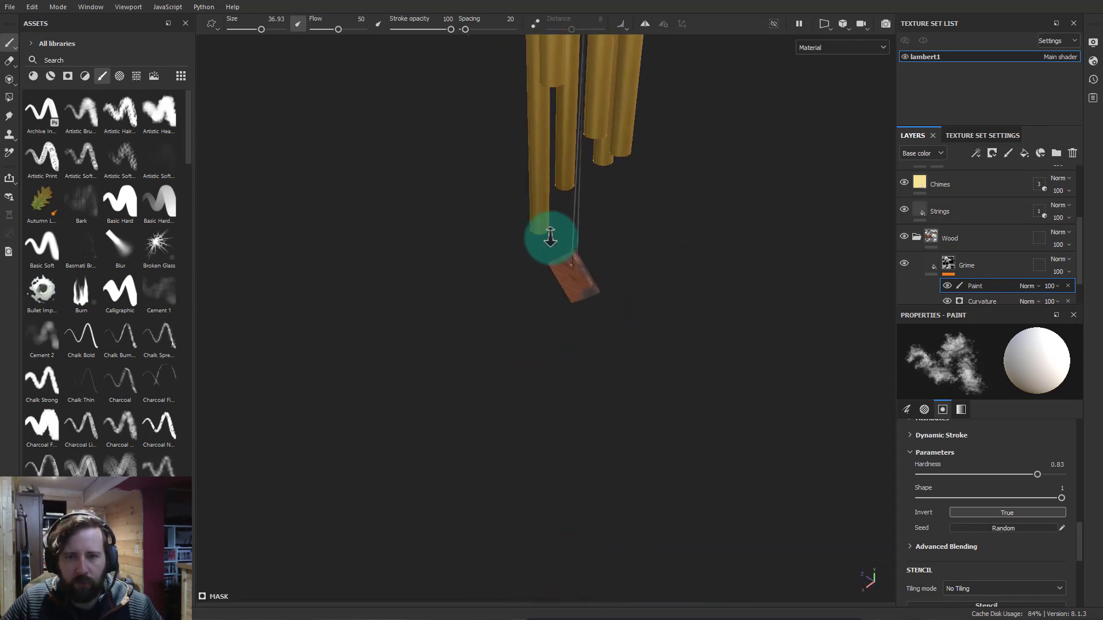
right_click_drag(549, 239, 746, 466, "alt")
middle_click_drag(597, 402, 572, 251, "alt")
mouse_move(595, 379)
left_mouse_down("alt")
mouse_move(658, 319)
mouse_move(666, 293)
left_mouse_up("alt")
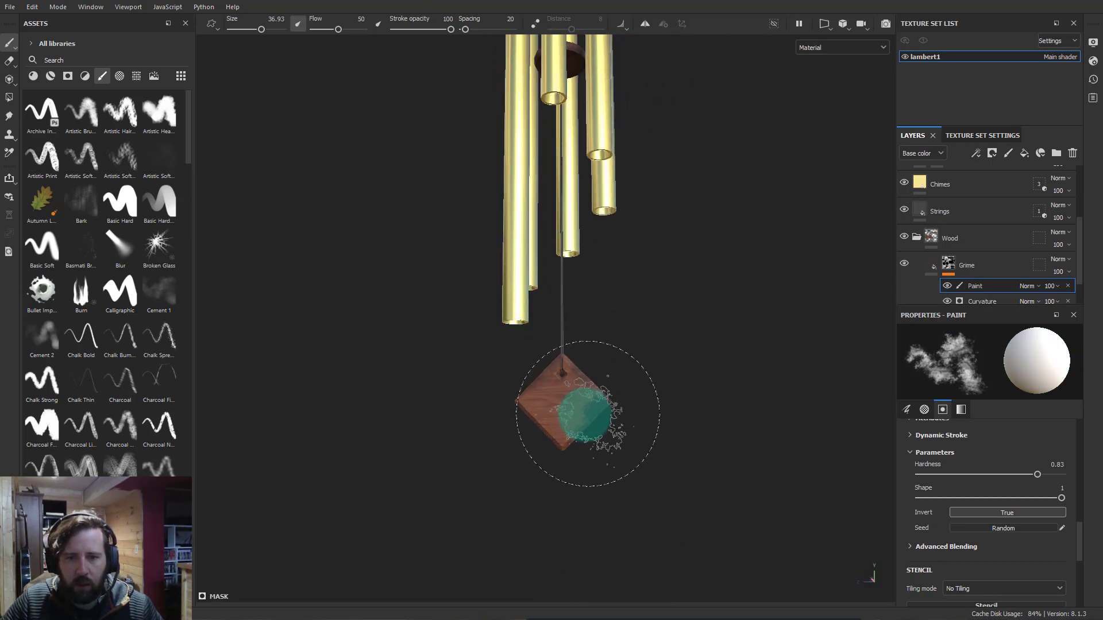
left_click_drag(652, 247, 999, 308, "alt")
middle_click_drag(649, 161, 610, 470, "alt")
mouse_move(640, 359)
left_mouse_down("alt")
mouse_move(602, 391)
mouse_move(834, 343)
mouse_move(665, 381)
left_mouse_up("alt")
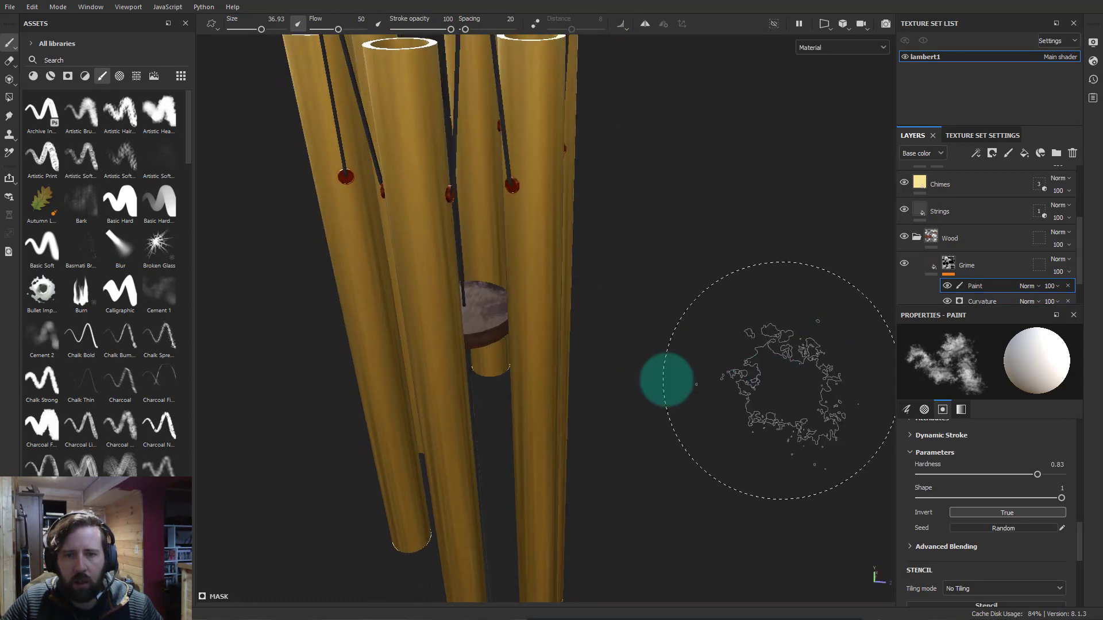
left_click_drag(690, 425, 545, 384, "alt")
right_click_drag(545, 385, 499, 298, "alt")
left_click_drag(499, 299, 603, 302, "alt")
Add a fill layer above Grime in the Wood folder and name it dirt
left_click(980, 241)
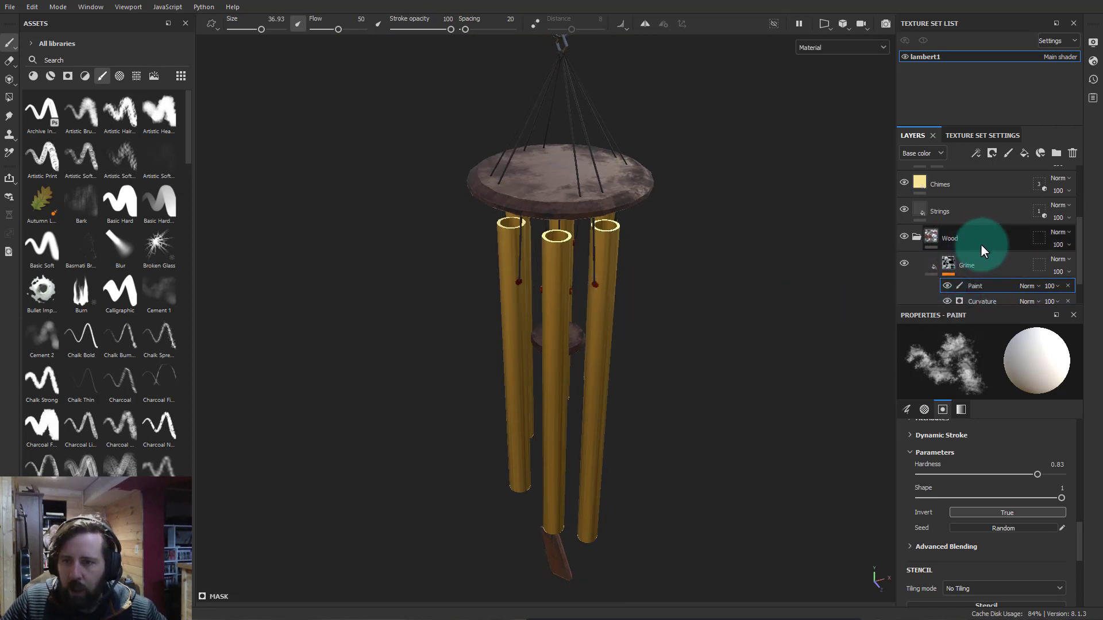
left_click(1023, 153)
left_click_drag(921, 236, 948, 276)
double_click(954, 264)
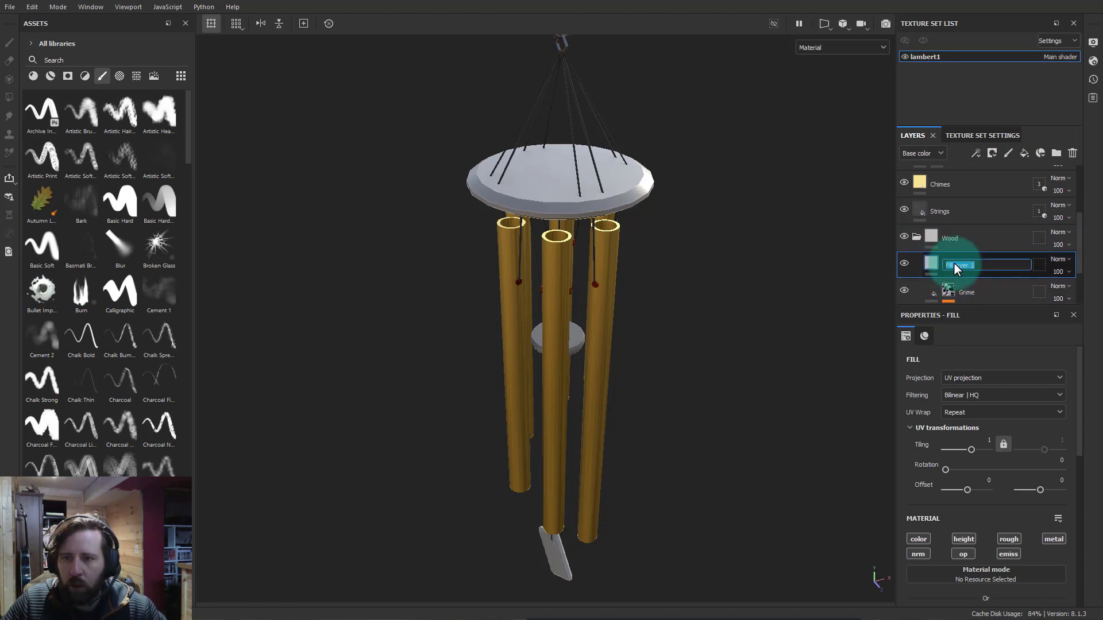
type("dirt")
key("Return")
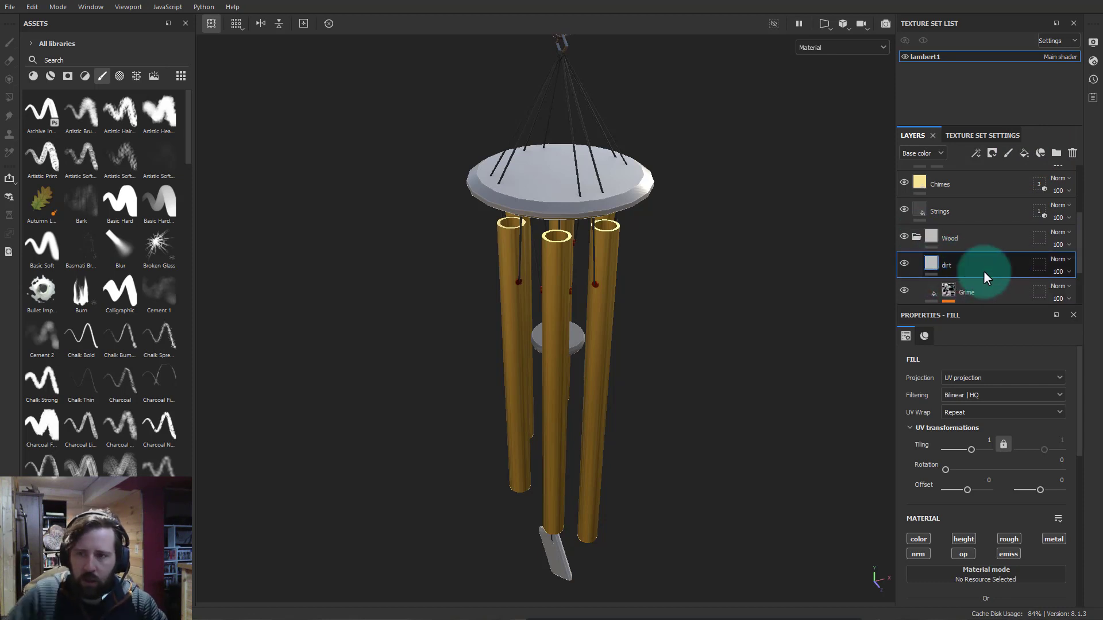
Limit the dirt layer's fill to the color and roughness channels and set its roughness to 1
scroll(997, 482, "down", 3)
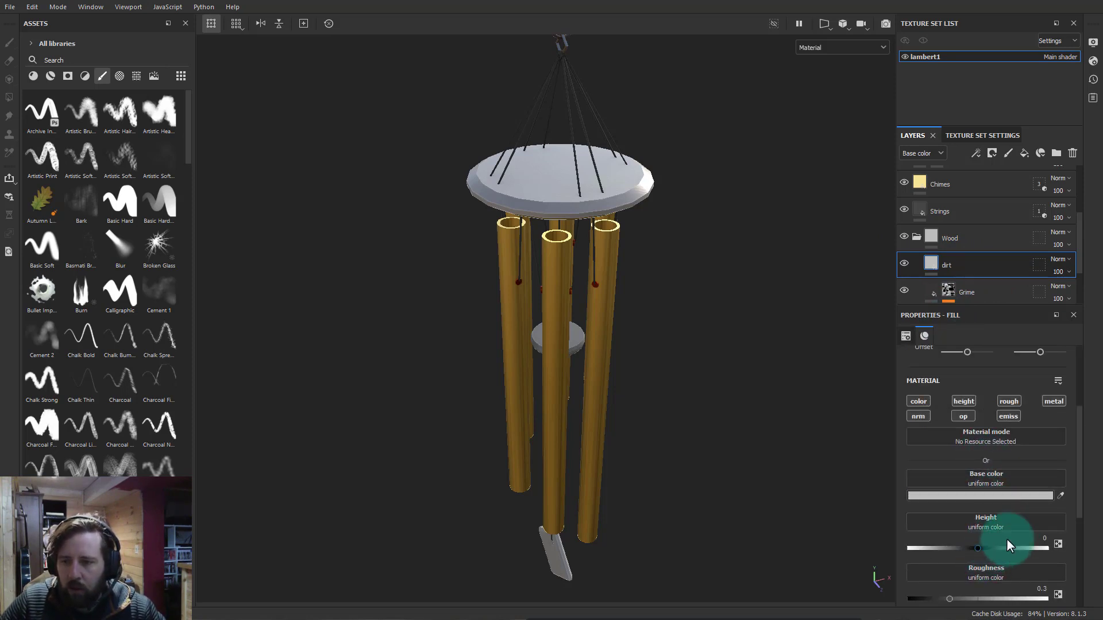
scroll(987, 469, "down", 3)
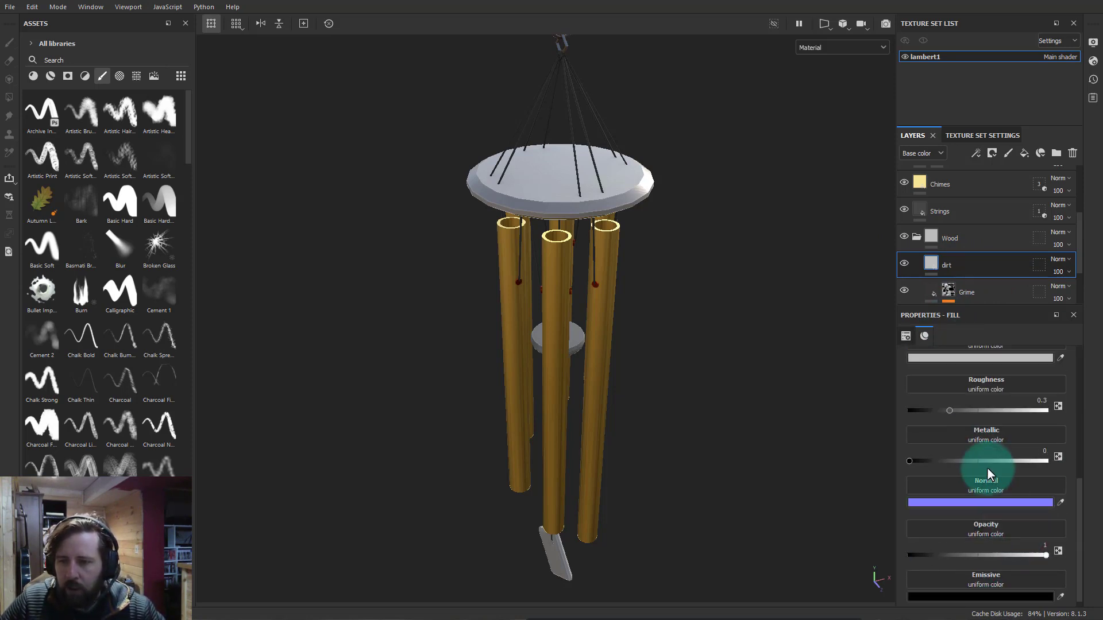
scroll(979, 424, "up", 3)
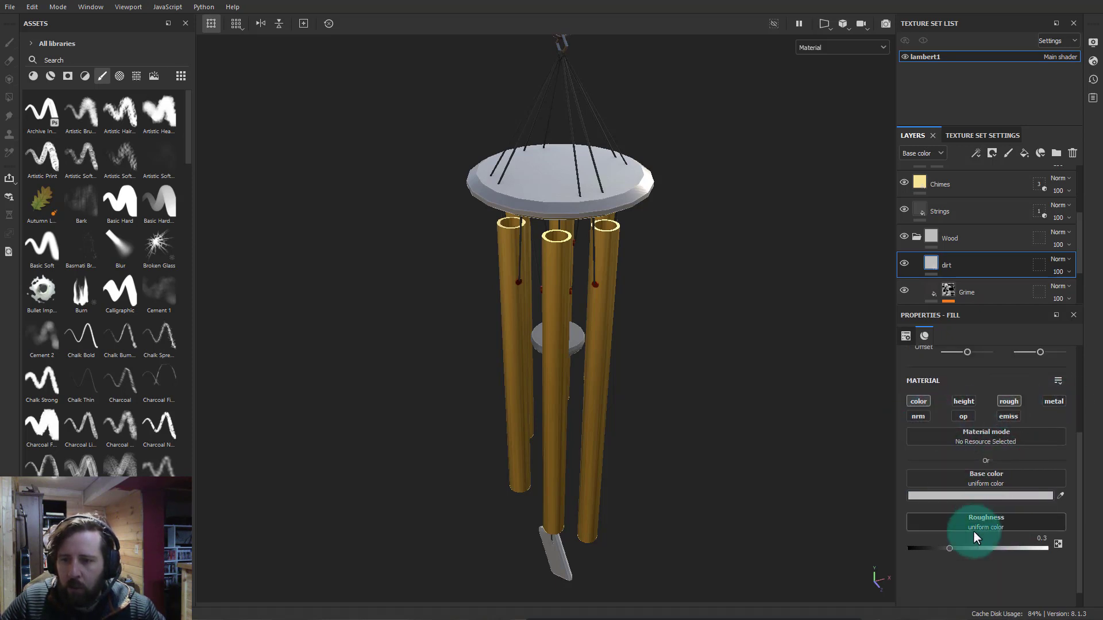
left_click_drag(951, 548, 1076, 542)
Set the dirt layer's base color to the warm grey A49D9D
left_click(980, 496)
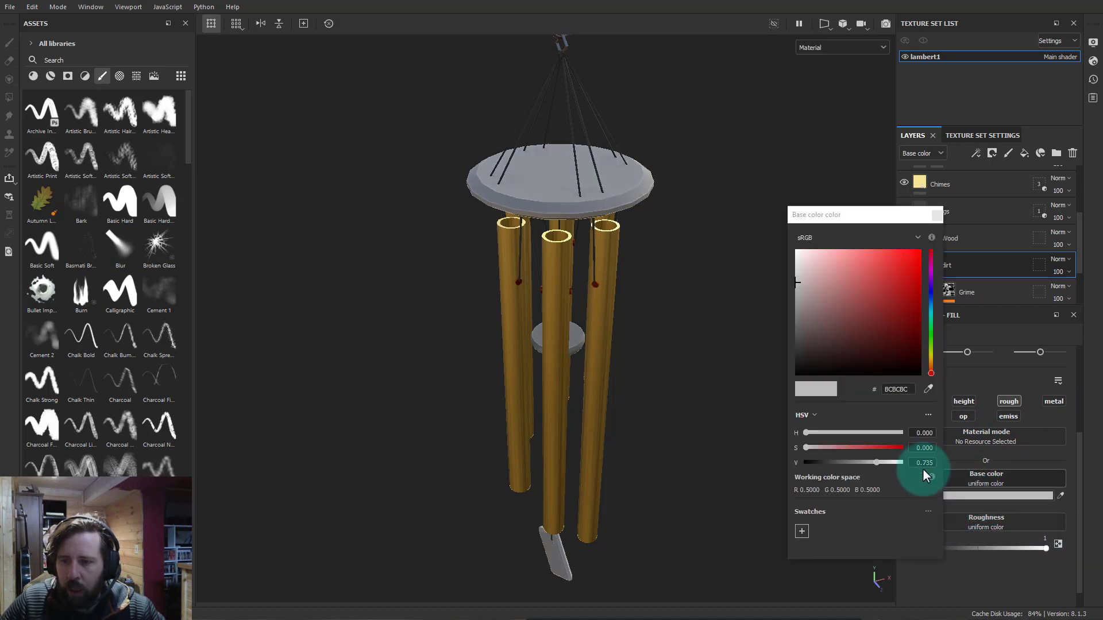
left_click(806, 299)
left_click_drag(774, 310, 799, 292)
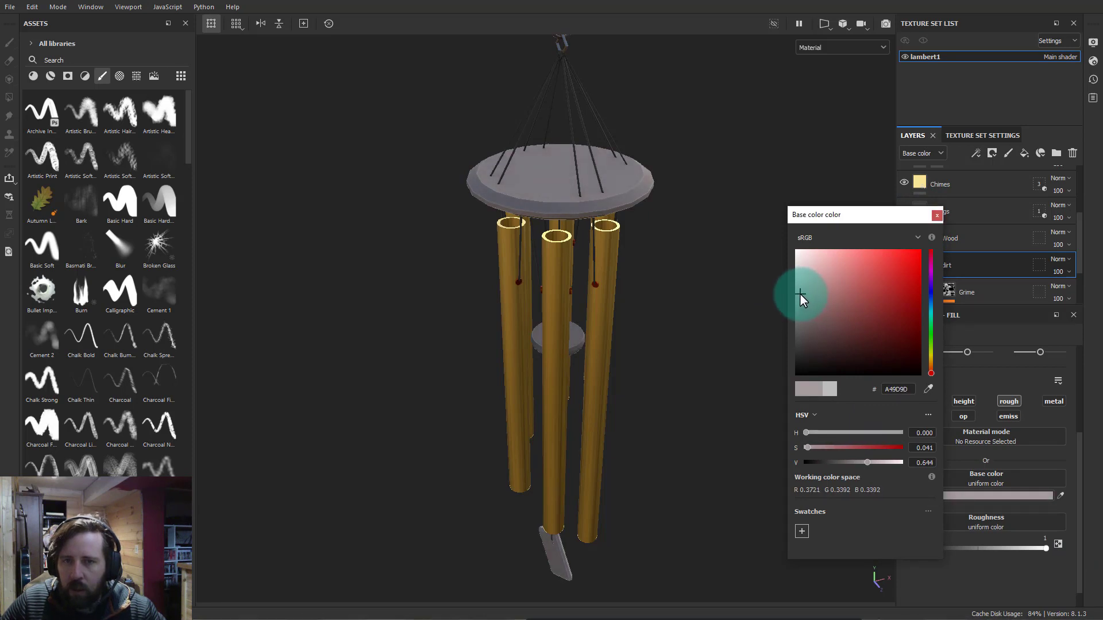
left_click(936, 214)
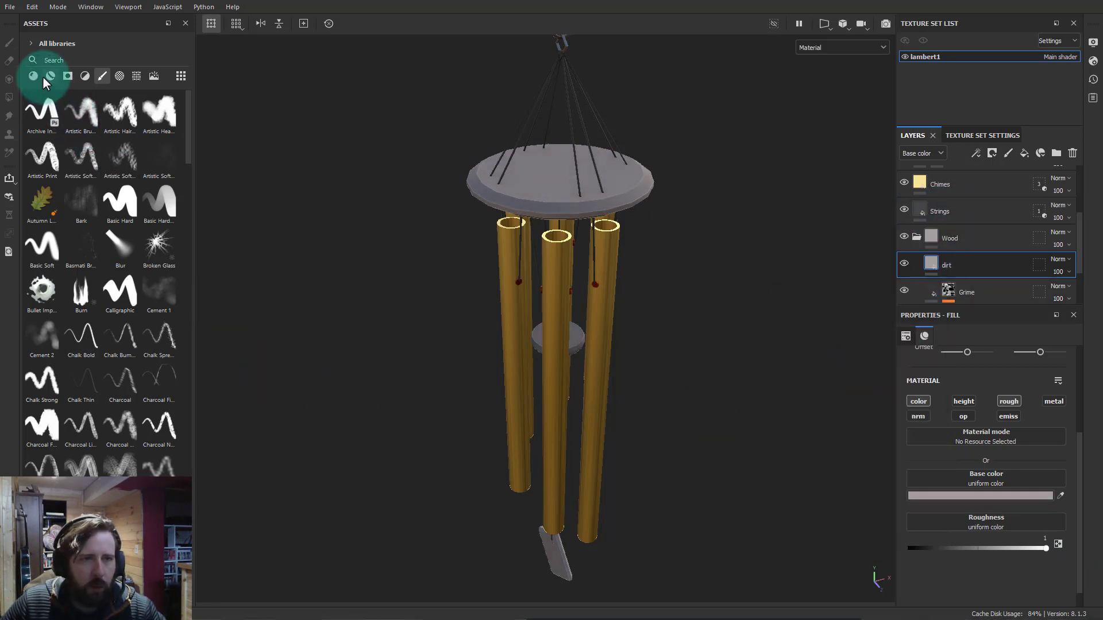
Filter the library's smart masks by the word dirt
left_click(68, 75)
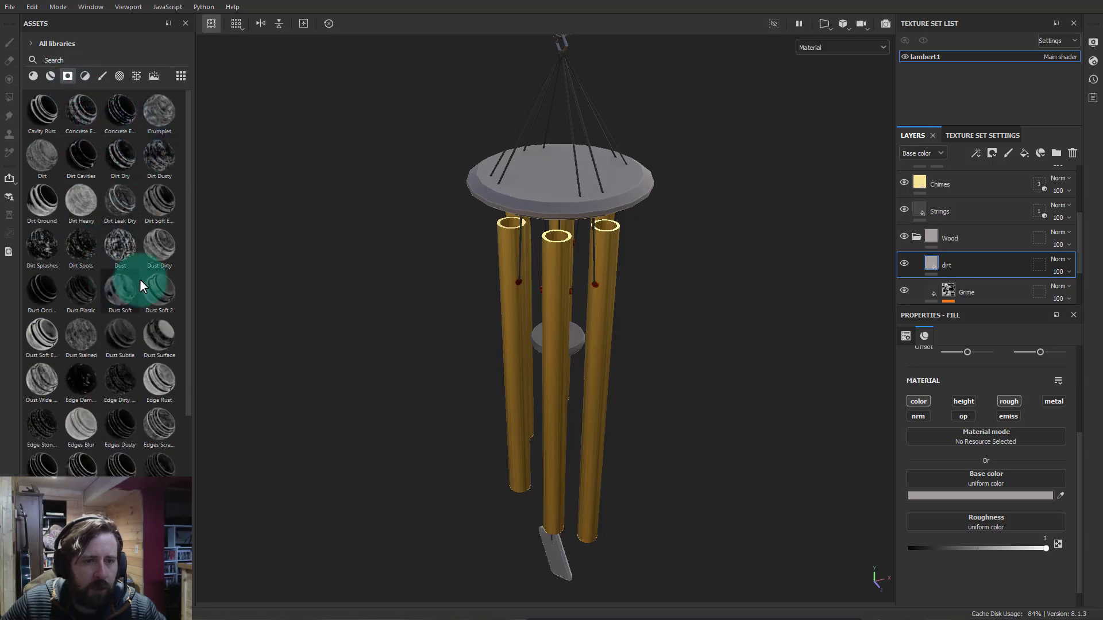
left_click(62, 59)
type("dirt")
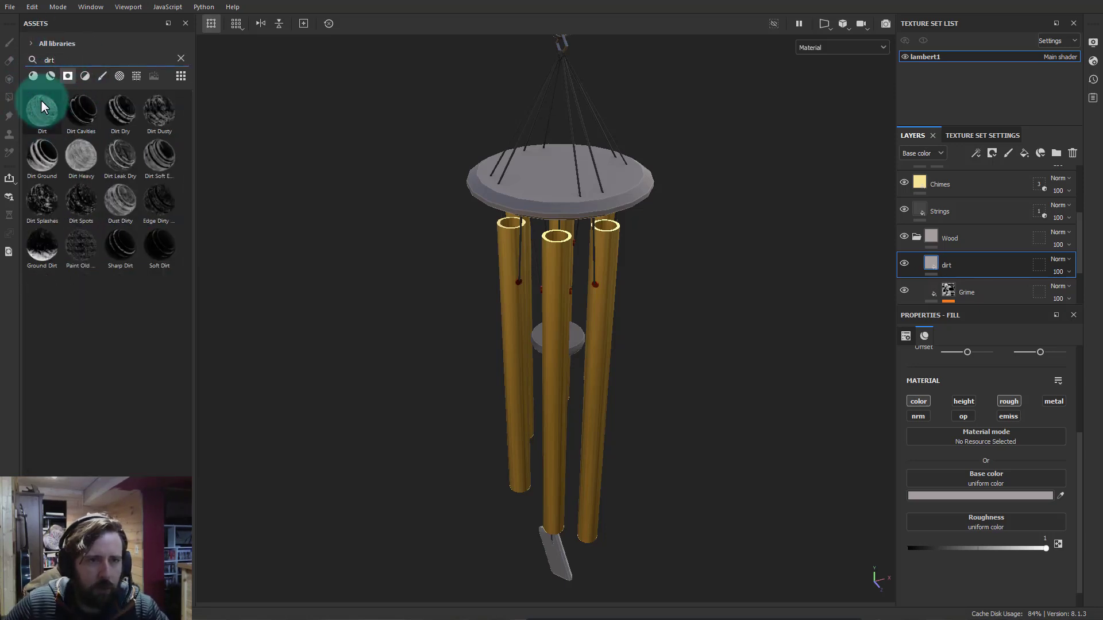
Try the Dirt and Dust Dirty smart masks in turn on the dirt layer, undoing each one
left_click_drag(40, 99, 962, 258)
scroll(693, 234, "up", 2)
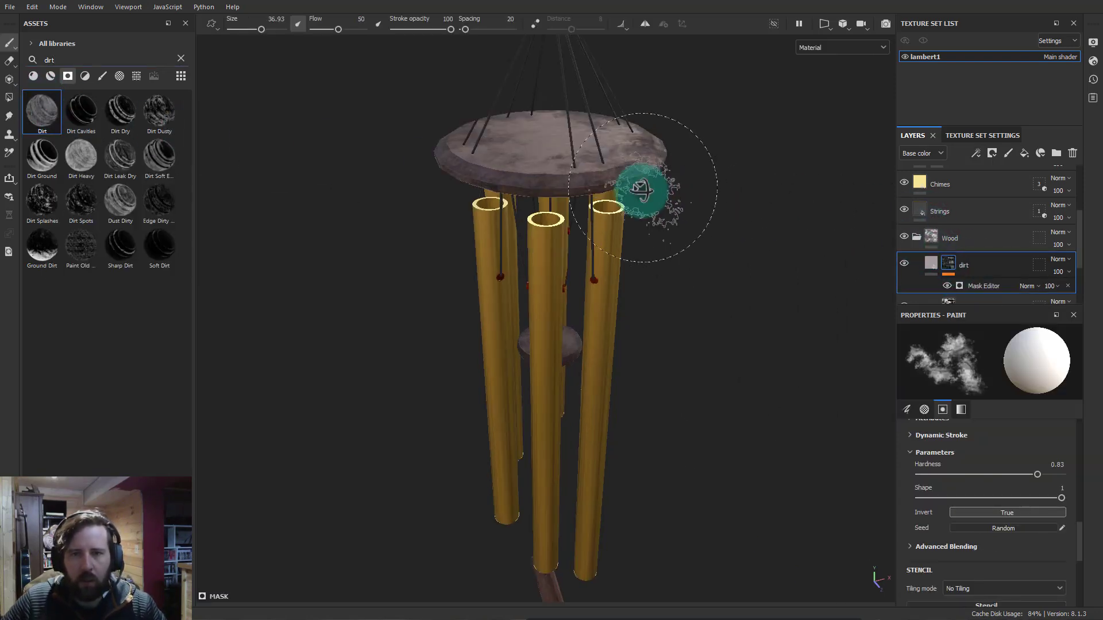
left_click_drag(641, 189, 660, 256, "alt")
key("ctrl+z")
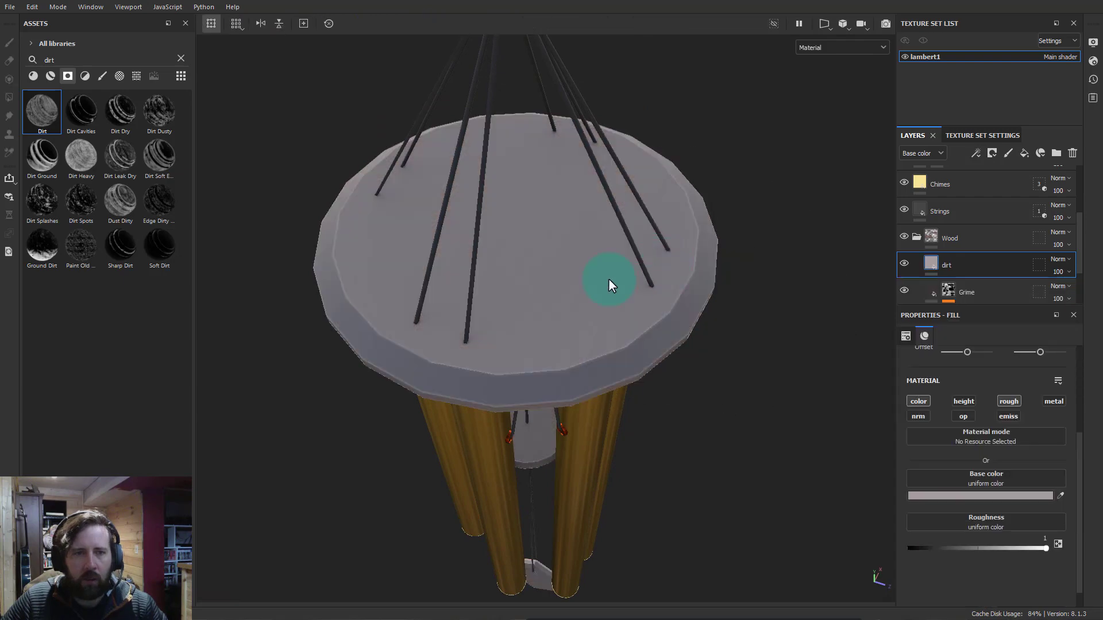
left_click_drag(122, 209, 950, 264)
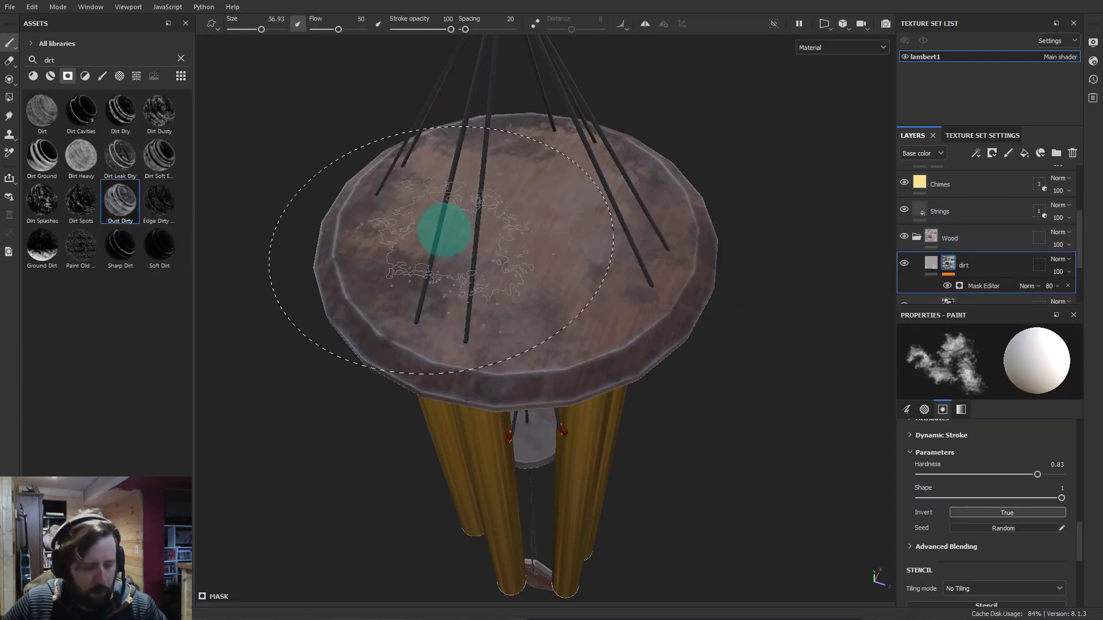
key("ctrl+z")
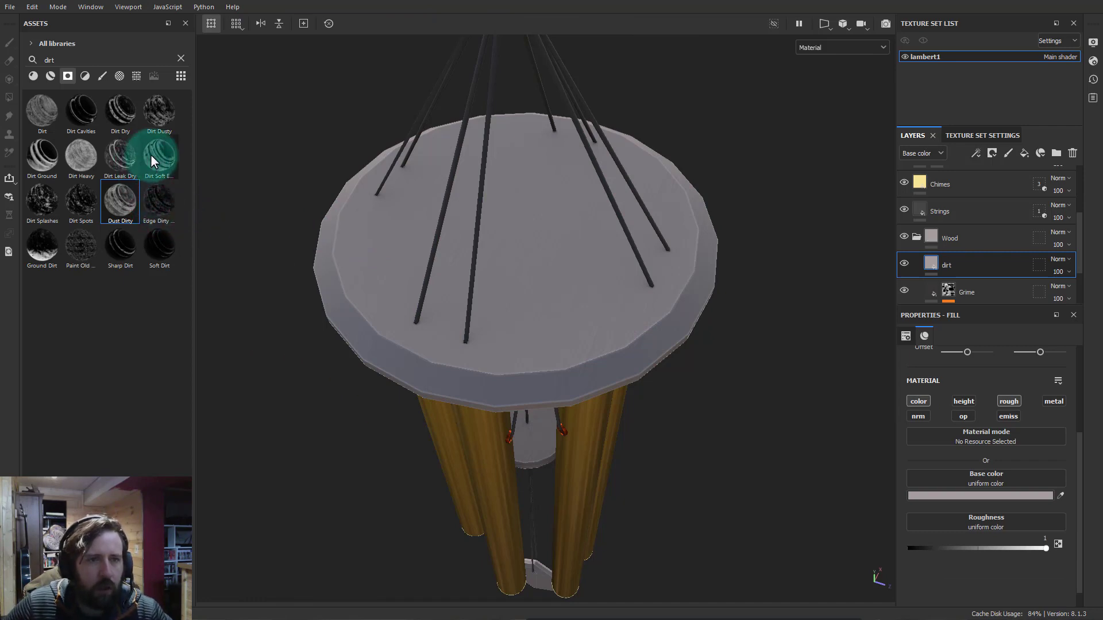
Try the Dirt Dry and Dirt Cavities smart masks in turn on the dirt layer, undoing each one
left_click_drag(146, 133, 967, 262)
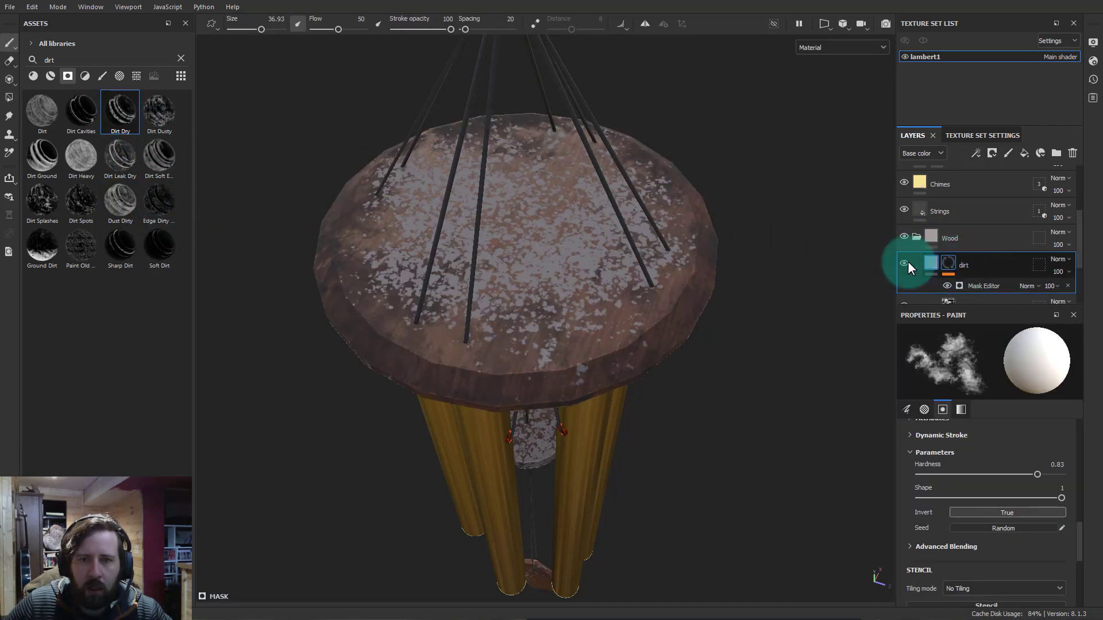
left_click_drag(743, 315, 622, 320, "alt")
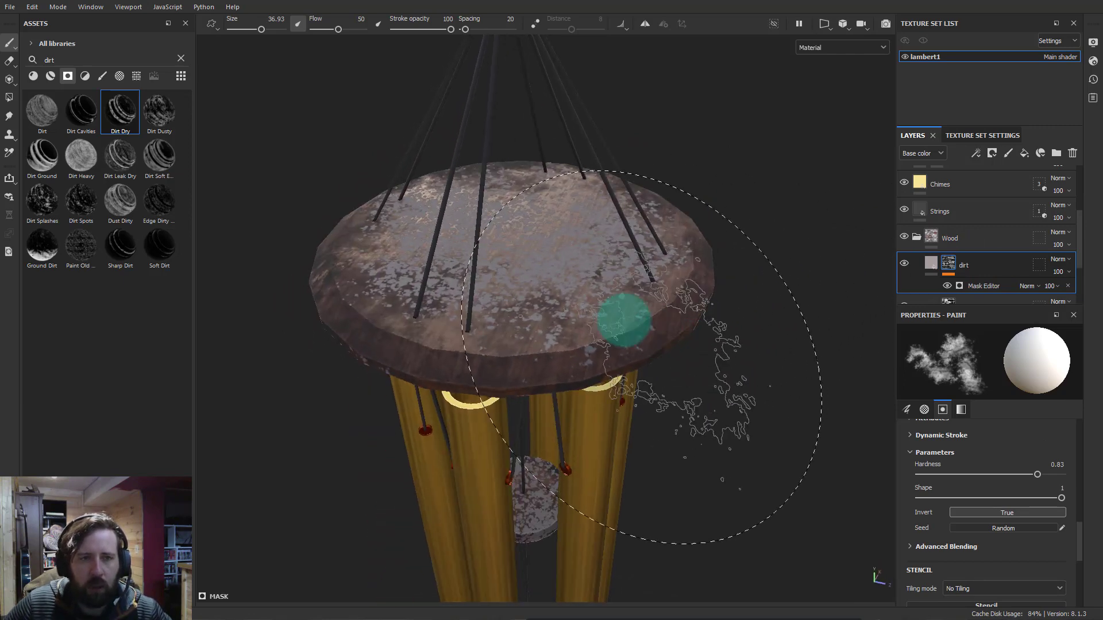
key("ctrl+z")
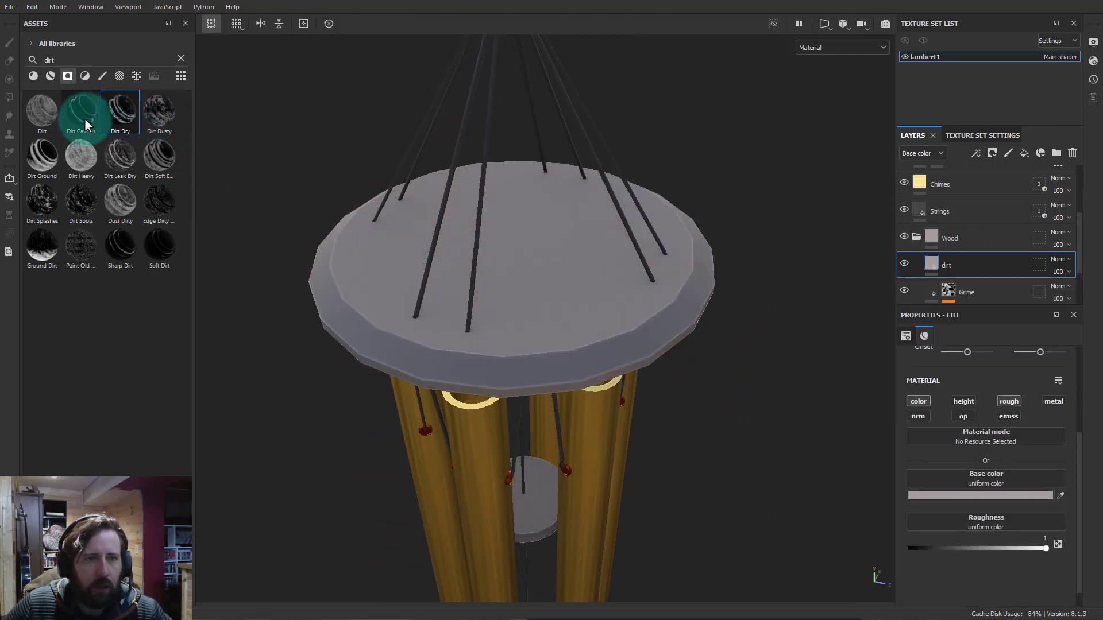
left_click_drag(84, 119, 977, 261)
key("ctrl+z")
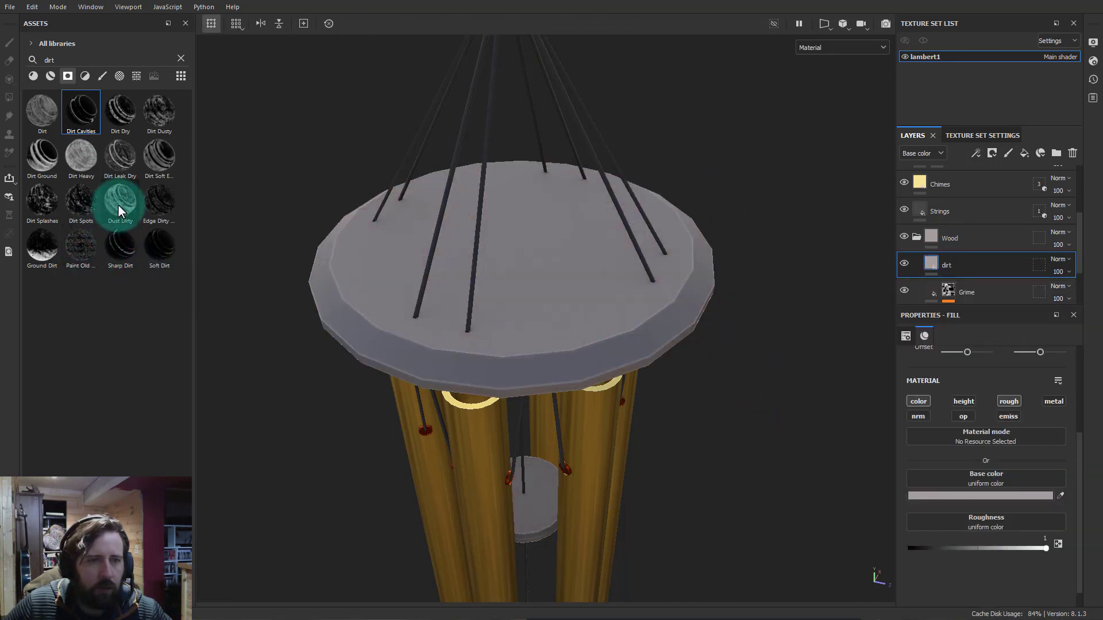
Try the Edge Dirty smart mask on the dirt layer and undo it
left_click_drag(118, 205, 948, 269)
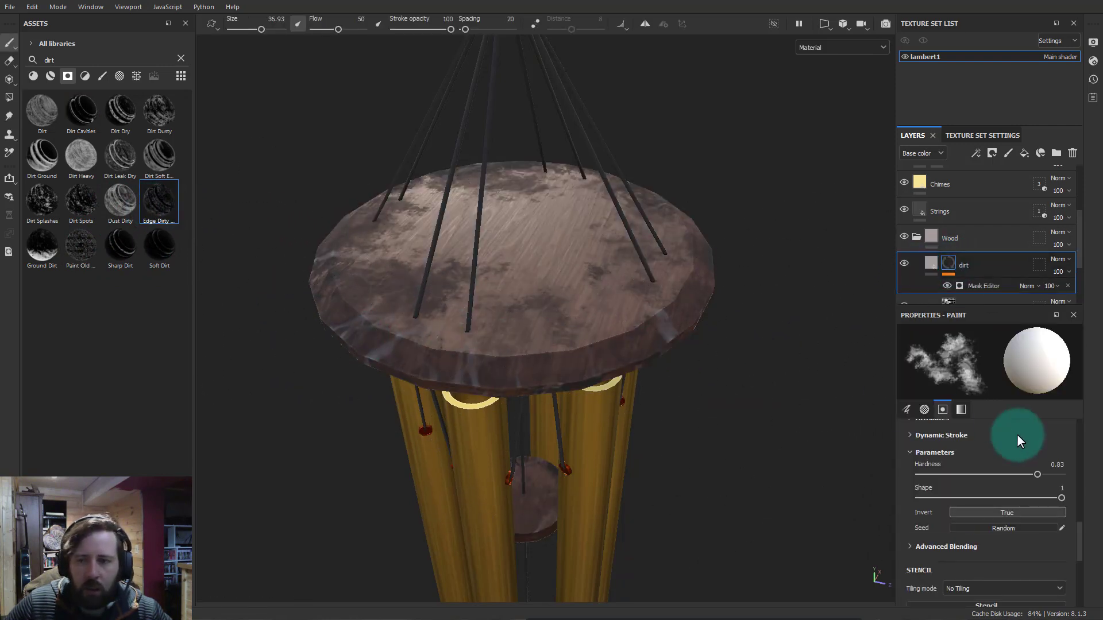
scroll(997, 459, "up", 10)
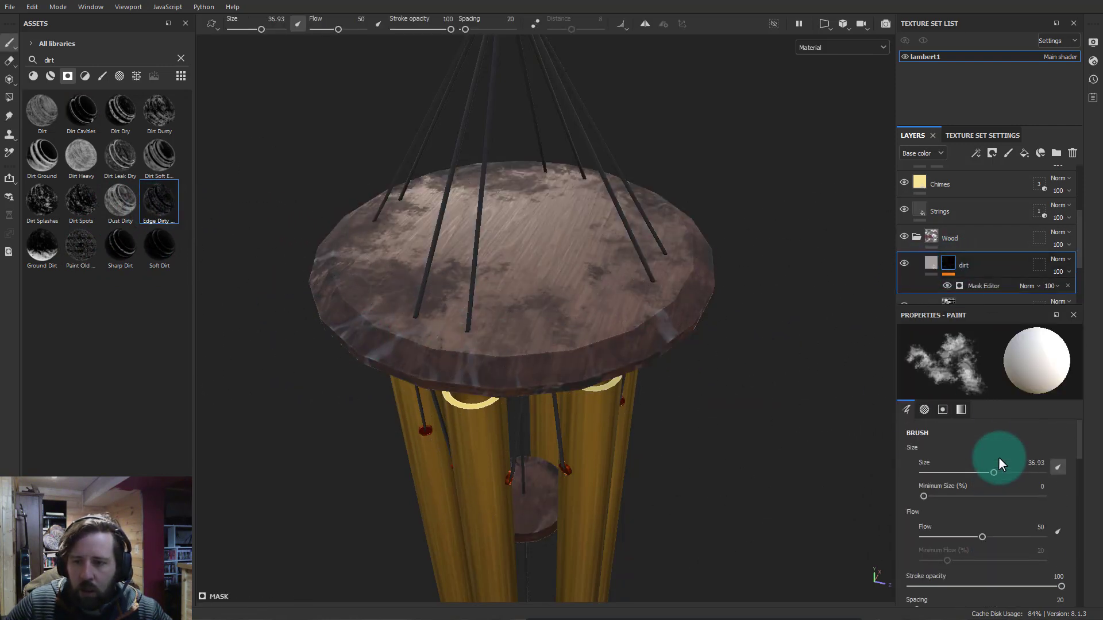
scroll(998, 529, "down", 10)
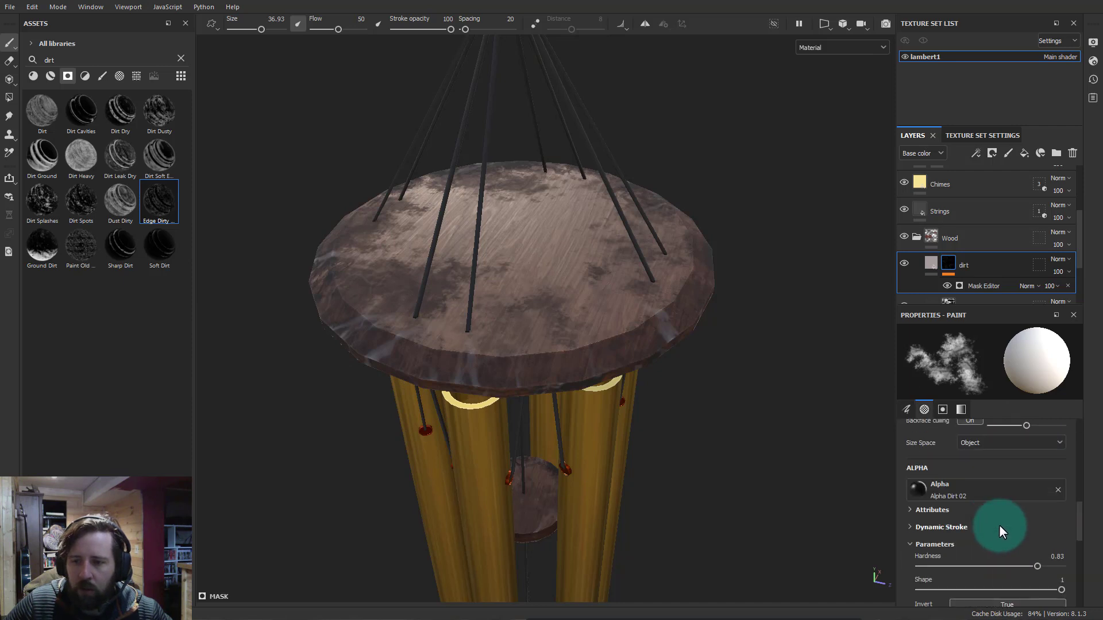
scroll(999, 524, "down", 3)
key("ctrl+z")
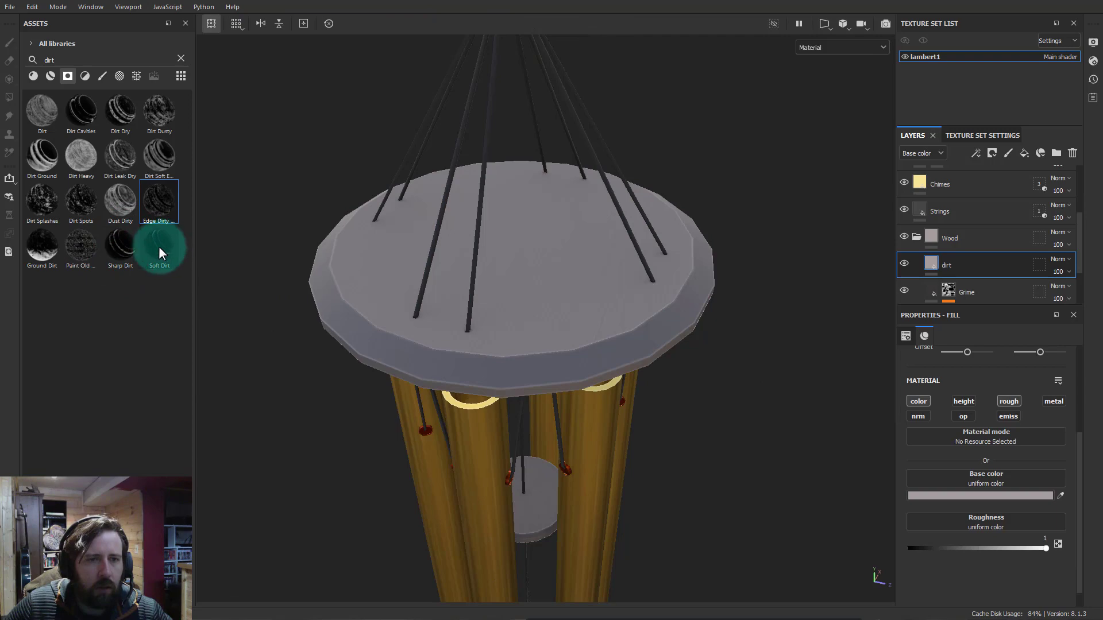
Apply the Soft Dirt smart mask to the dirt layer and check it on the wooden top disc
left_click_drag(158, 246, 948, 264)
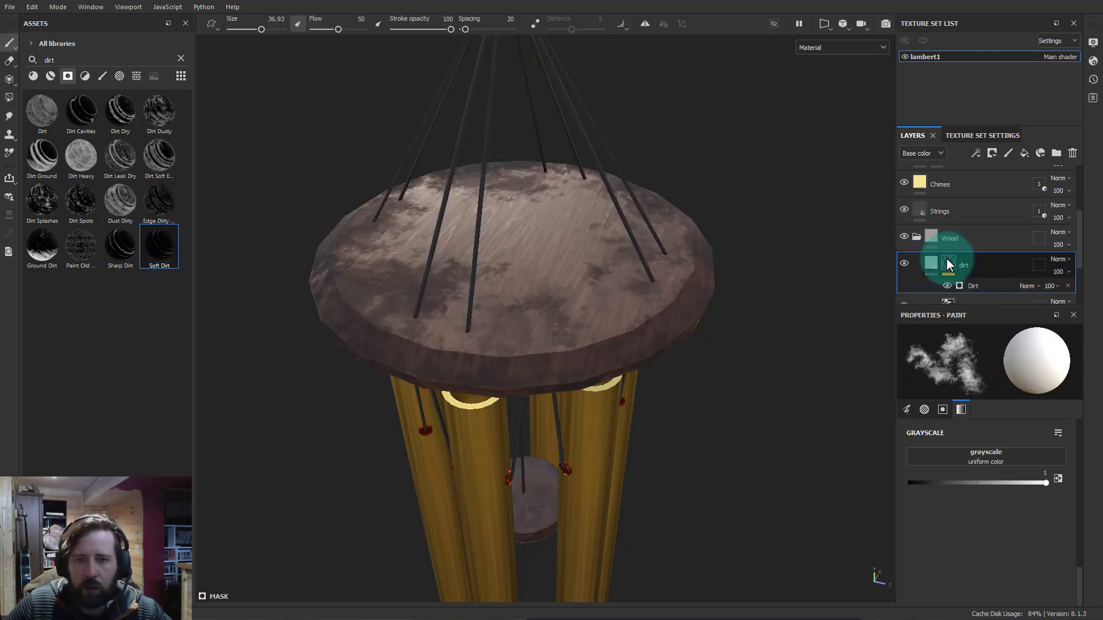
mouse_move(635, 340)
left_mouse_down("alt")
mouse_move(707, 443)
mouse_move(621, 239)
mouse_move(788, 165)
mouse_move(635, 199)
mouse_move(642, 347)
left_mouse_up("alt")
middle_click_drag(643, 347, 708, 289, "alt")
scroll(690, 313, "down", 5)
middle_click_drag(630, 311, 553, 317, "alt")
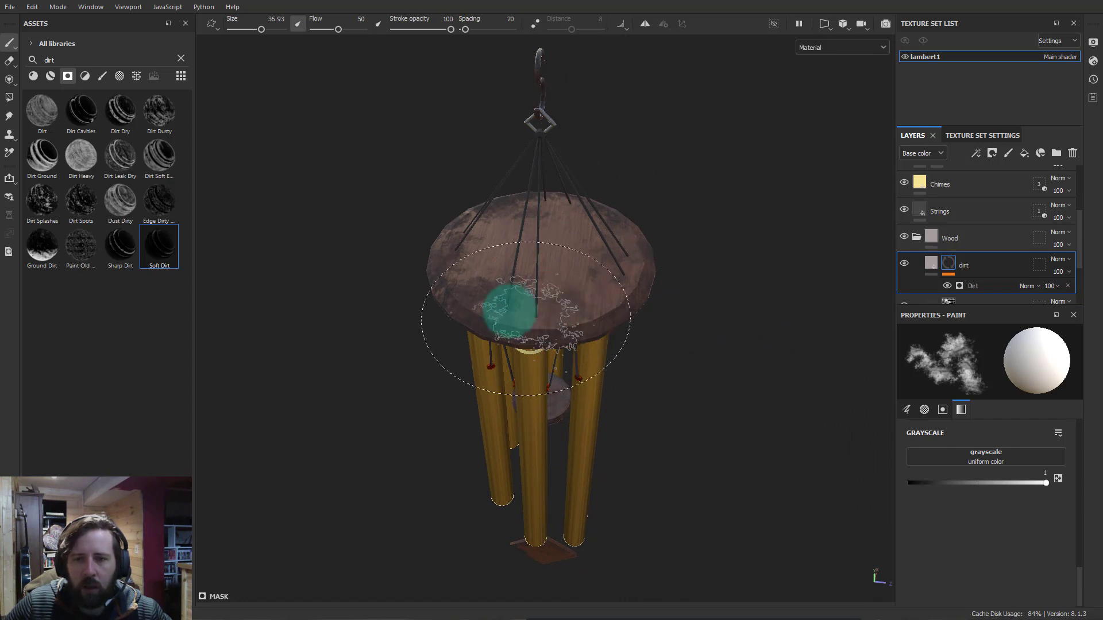
mouse_move(511, 310)
left_mouse_down("alt")
mouse_move(716, 229)
mouse_move(600, 322)
mouse_move(660, 316)
left_mouse_up("alt")
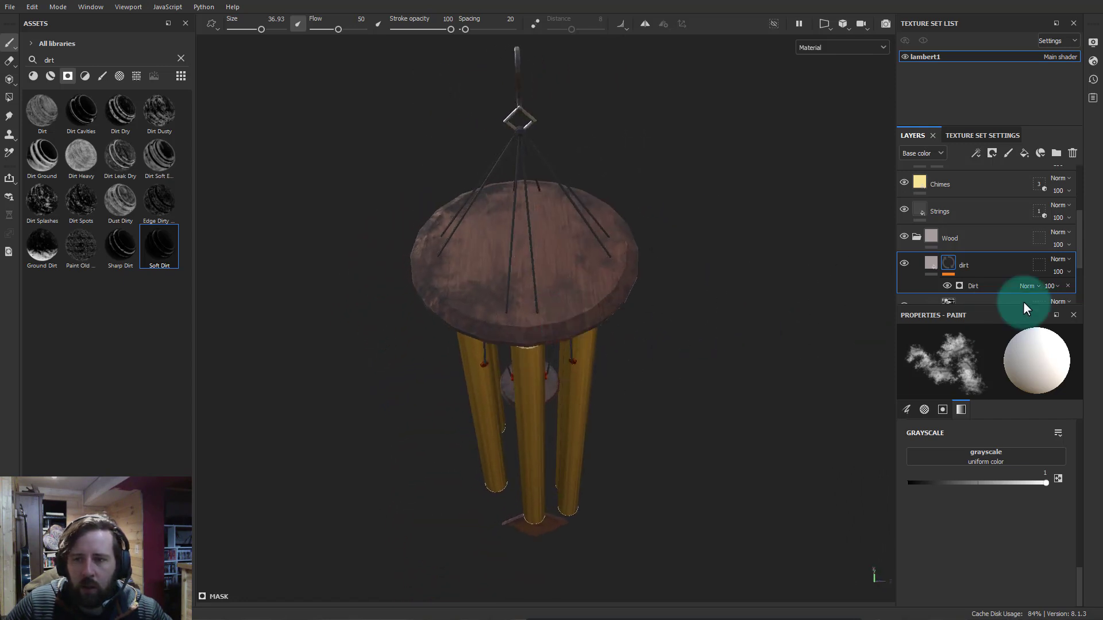
Set the dirt mask generator's Dirt Level to 0.43 and its Grunge Amount to 0.73
left_click(978, 287)
scroll(1011, 488, "down", 5)
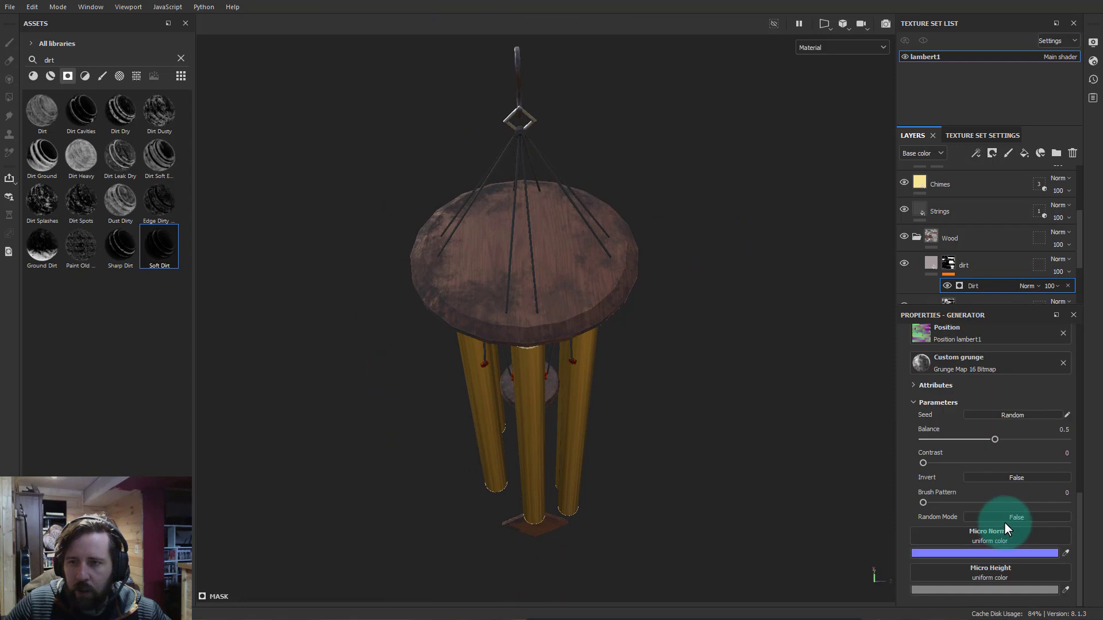
scroll(1004, 521, "up", 4)
scroll(968, 482, "up", 4)
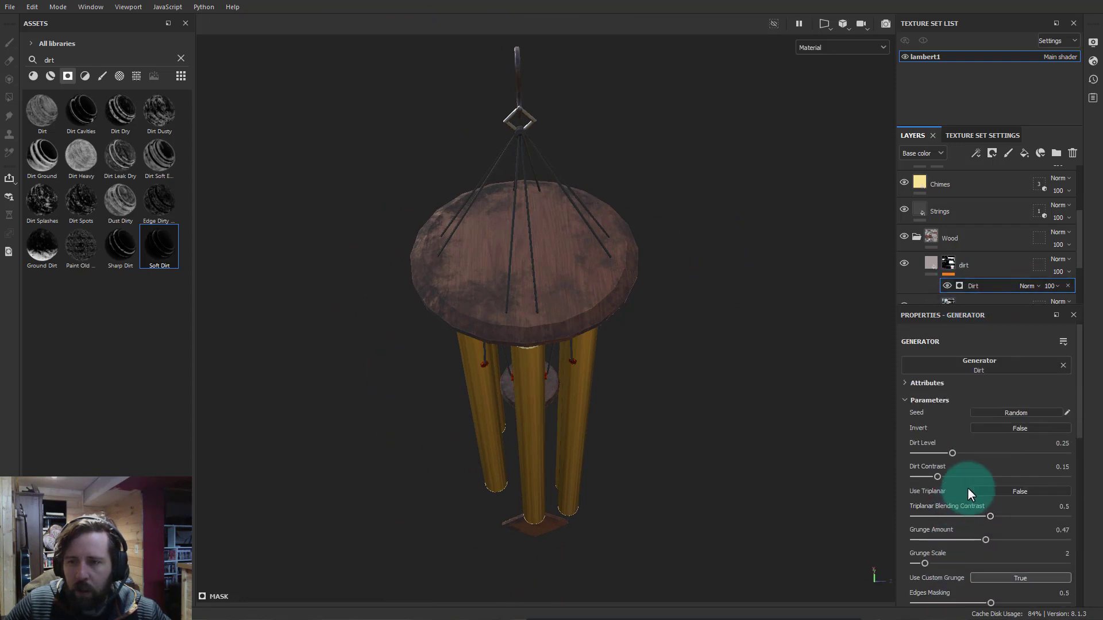
mouse_move(980, 449)
left_mouse_down()
mouse_move(990, 448)
mouse_move(969, 447)
left_mouse_up()
left_click_drag(598, 384, 659, 327, "alt")
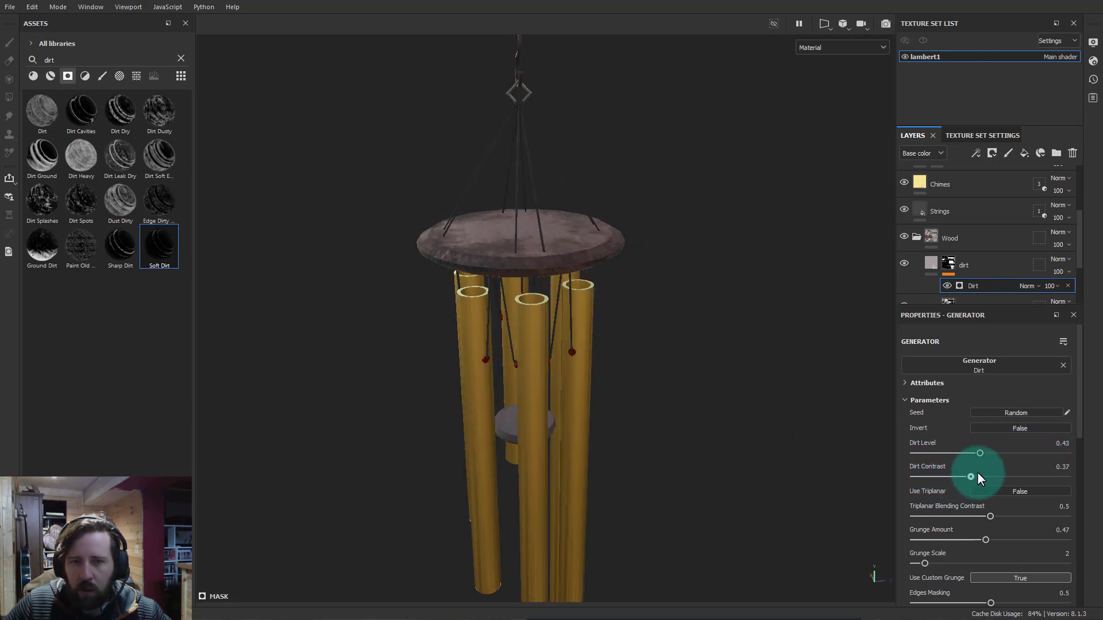
left_click_drag(882, 469, 1083, 484)
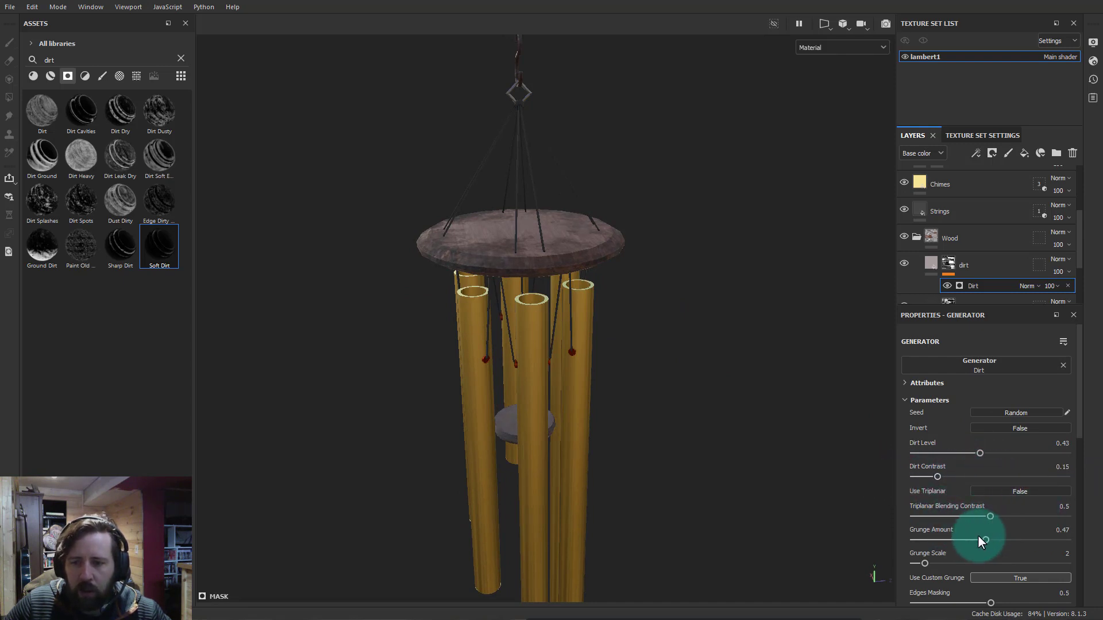
left_click_drag(983, 542, 1025, 540)
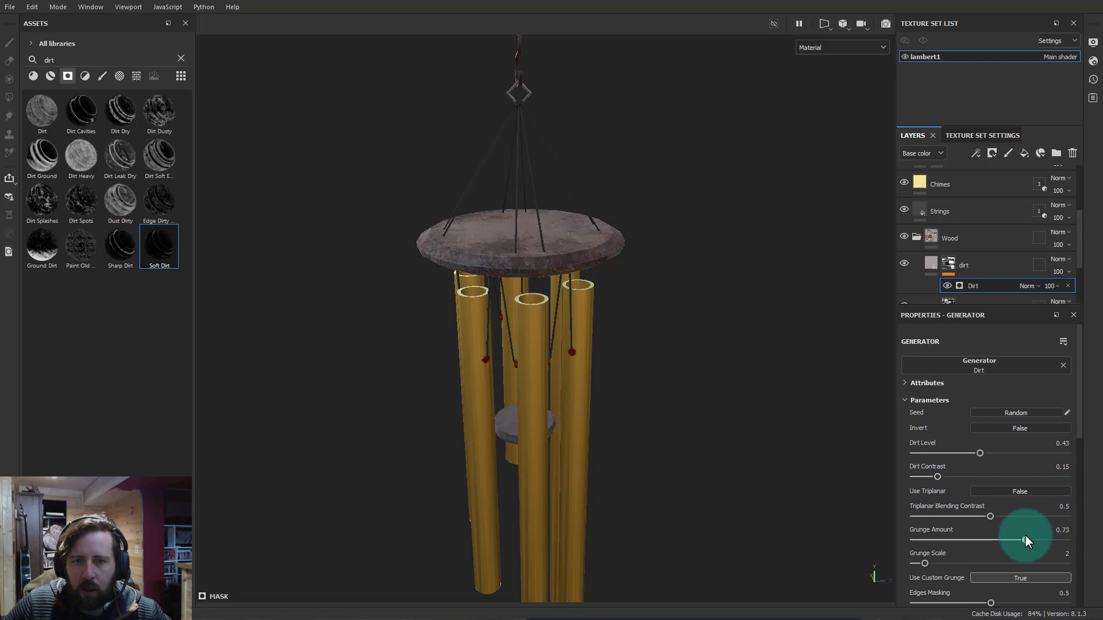
Examine the dirt on the lower part of the model, especially the diamond-shaped wooden wind catcher
left_click_drag(704, 446, 653, 271, "alt")
middle_click_drag(653, 272, 632, 46, "alt")
left_click_drag(640, 421, 684, 369, "alt")
middle_click_drag(684, 369, 706, 304, "alt")
right_click_drag(706, 304, 804, 350, "alt")
left_click_drag(925, 422, 717, 488, "alt")
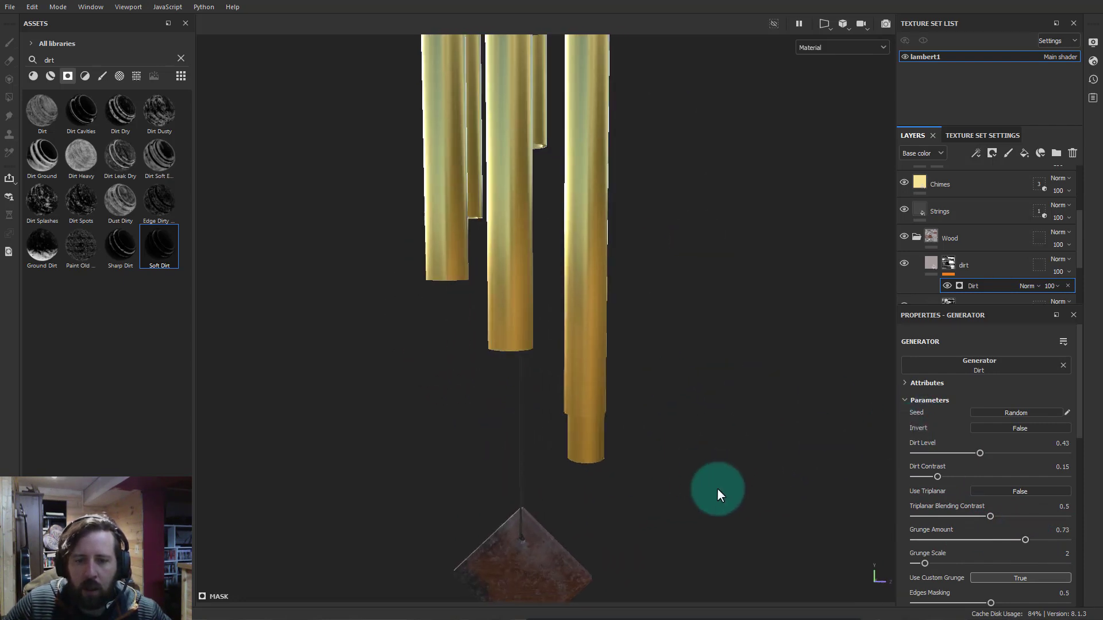
middle_click_drag(717, 488, 738, 342, "alt")
left_click_drag(692, 443, 849, 484, "alt")
scroll(1043, 549, "down", 5)
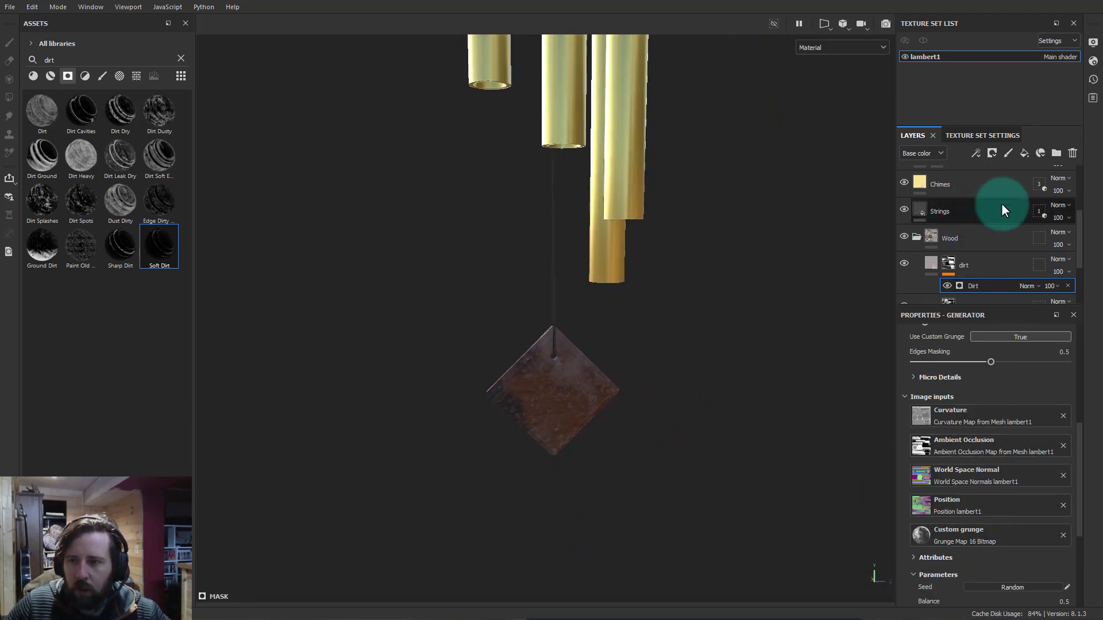
Add a paint effect to the dirt layer's mask and brush grayscale 0.2 over the wind catcher's front face
left_click(949, 263)
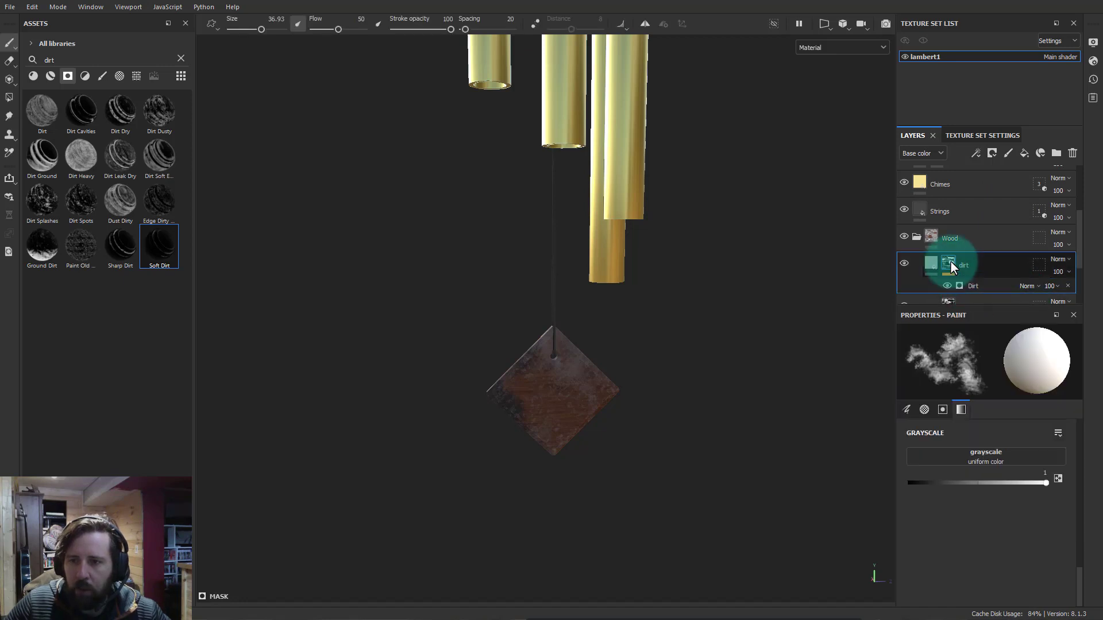
right_click(950, 262)
left_click(999, 612)
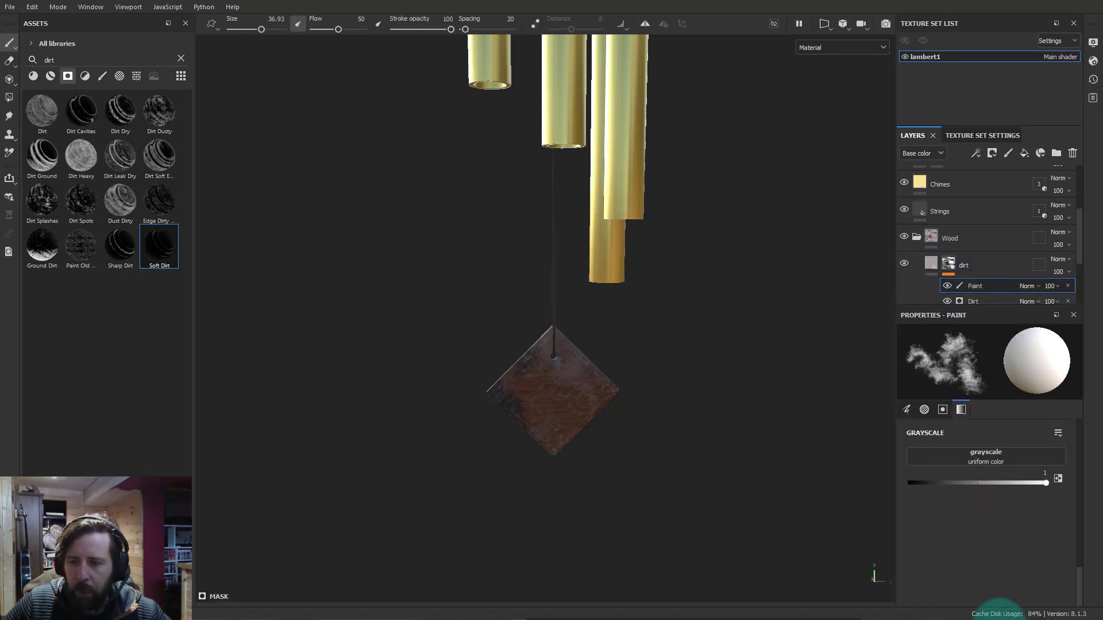
mouse_move(1002, 481)
left_mouse_down()
mouse_move(1056, 481)
mouse_move(936, 483)
left_mouse_up()
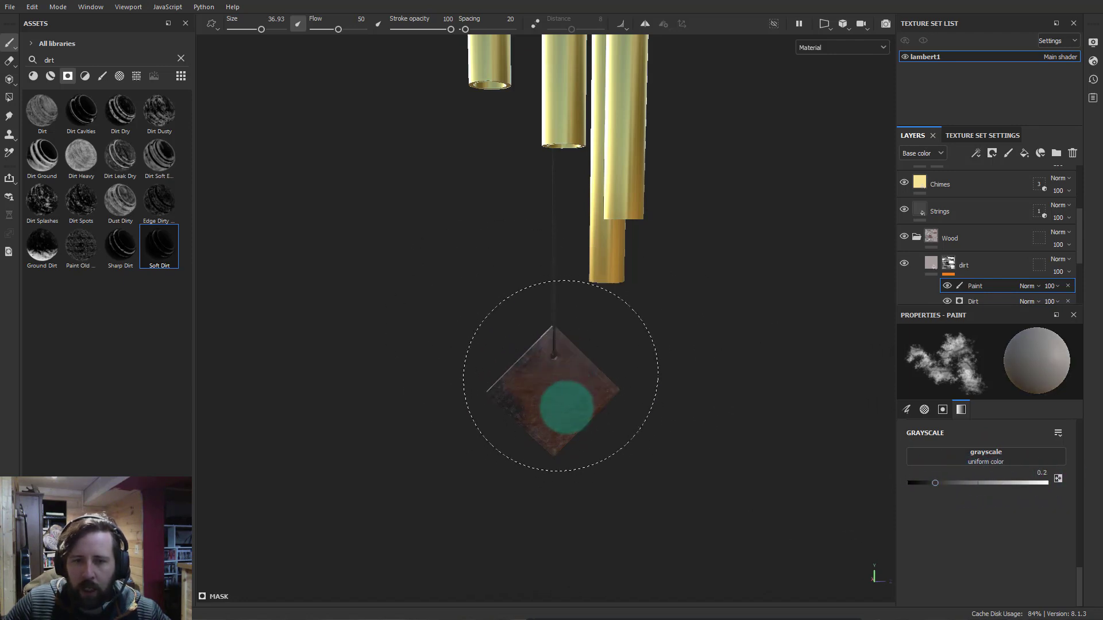
mouse_move(555, 377)
left_mouse_down()
mouse_move(562, 398)
mouse_move(569, 374)
left_mouse_up()
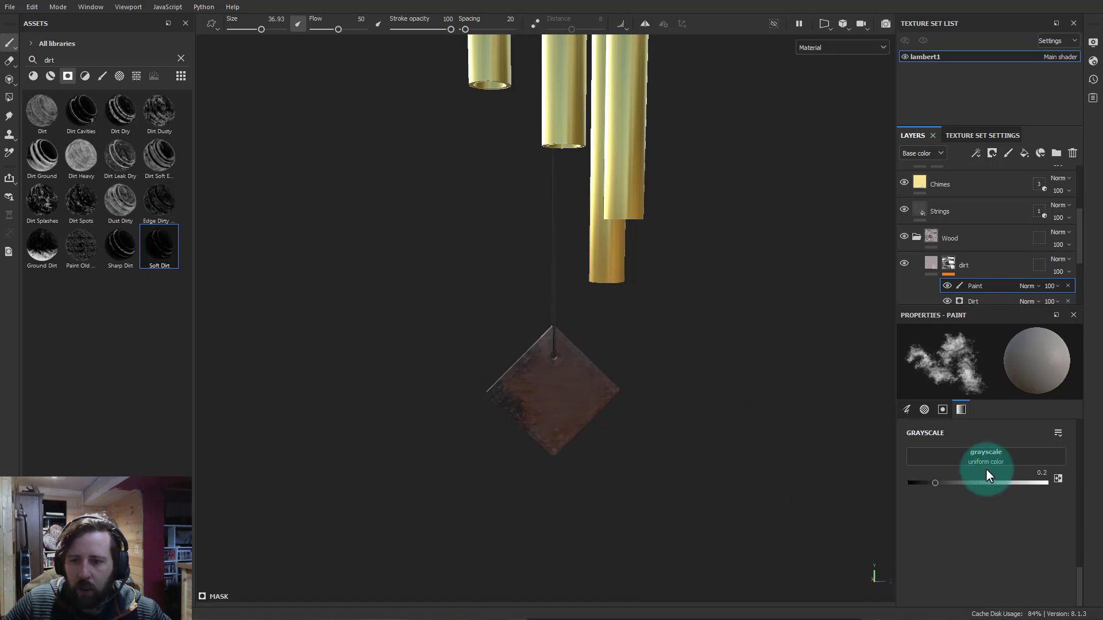
left_click(581, 402)
Paint out the dirt on both faces of the wind catcher with grayscale 0
left_click_drag(918, 485, 896, 478)
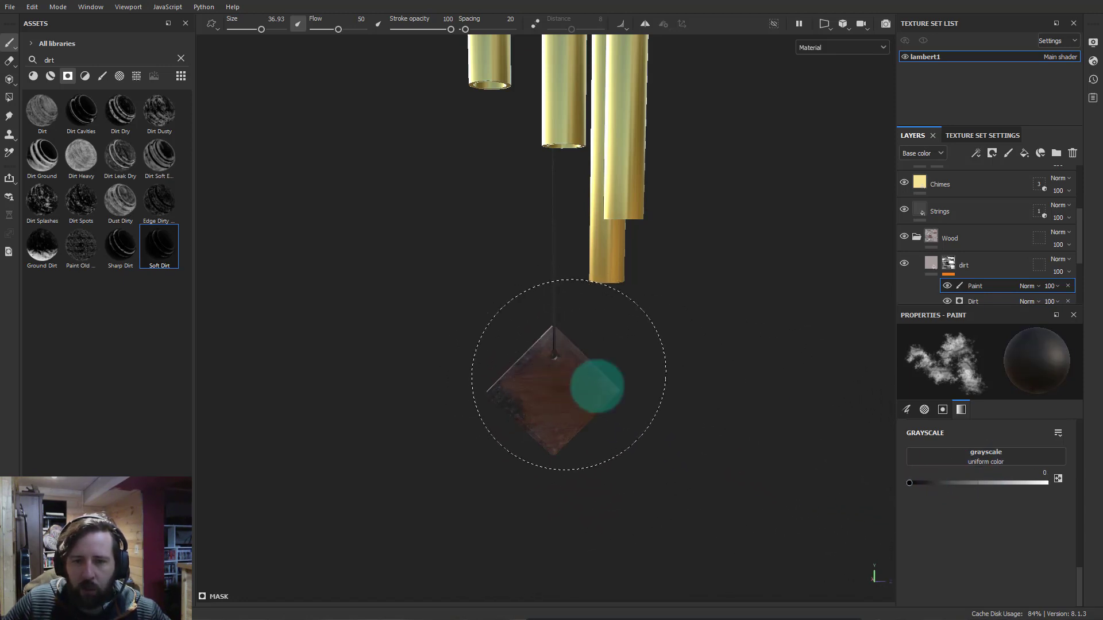
mouse_move(618, 446)
left_mouse_down("alt")
mouse_move(990, 453)
mouse_move(1083, 433)
left_mouse_up("alt")
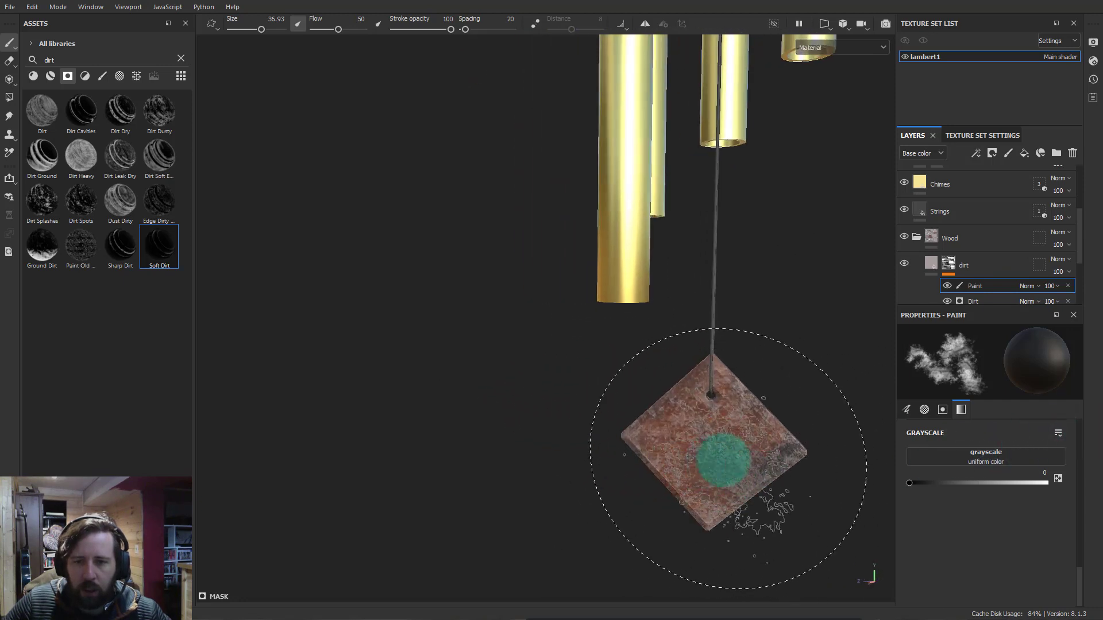
mouse_move(724, 459)
left_mouse_down()
mouse_move(709, 450)
mouse_move(764, 424)
mouse_move(684, 457)
mouse_move(712, 405)
mouse_move(708, 475)
mouse_move(743, 470)
mouse_move(714, 478)
mouse_move(719, 504)
mouse_move(735, 453)
mouse_move(674, 484)
mouse_move(778, 508)
mouse_move(494, 488)
mouse_move(539, 517)
left_mouse_up()
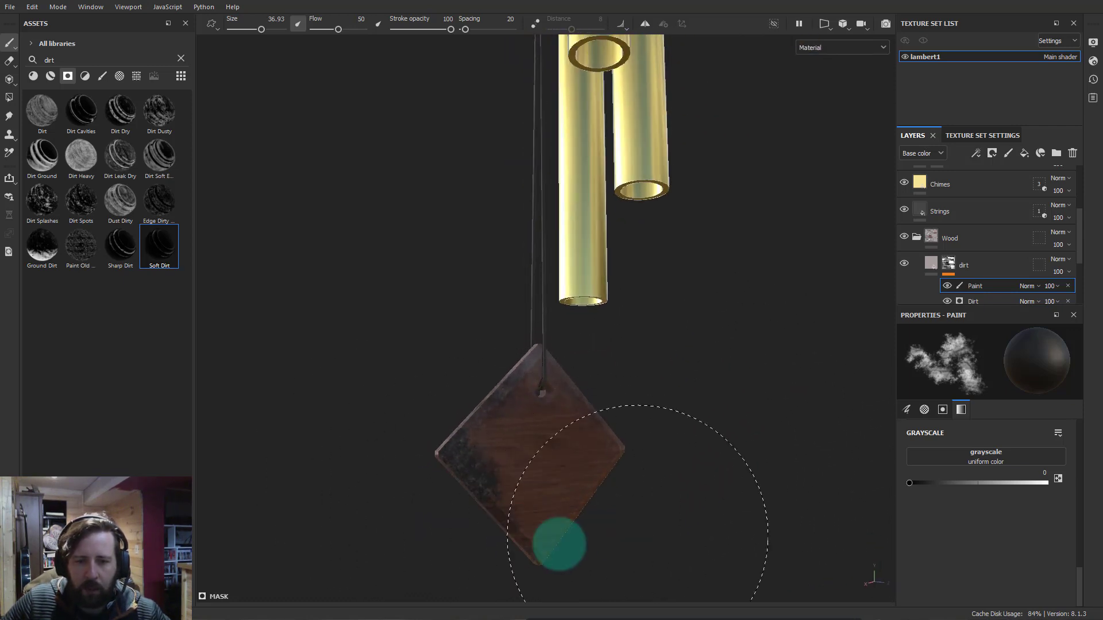
Brush dirt back around the wind catcher's string hole with grayscale 1 and soften its middle with grayscale 0.0408
left_click_drag(1025, 489, 1036, 491)
mouse_move(597, 442)
left_mouse_down()
mouse_move(562, 394)
mouse_move(527, 374)
mouse_move(467, 398)
left_mouse_up()
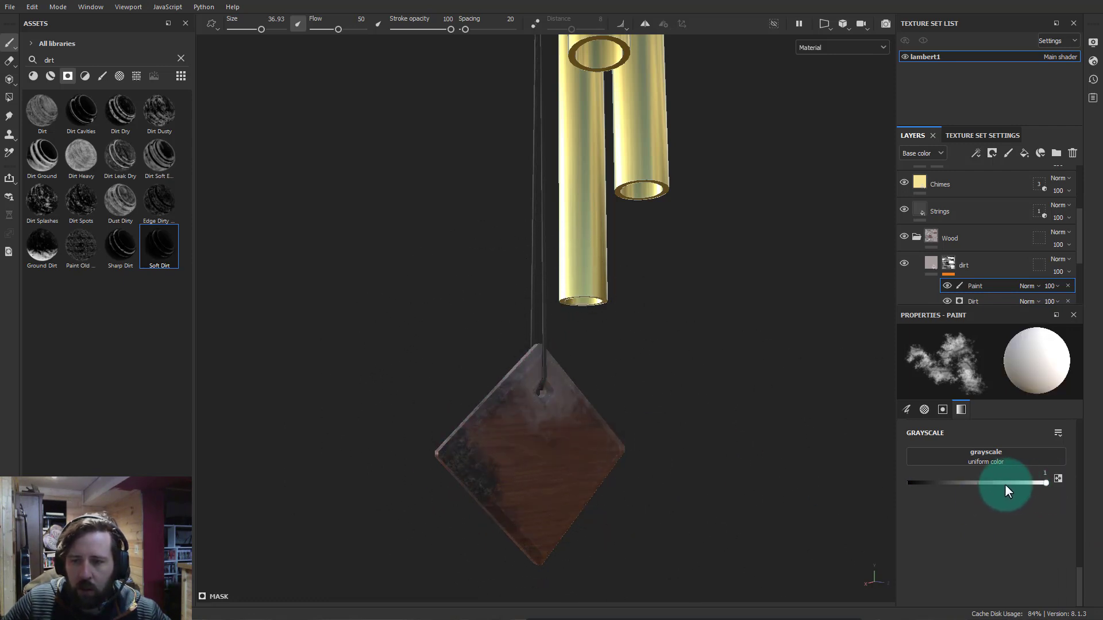
left_click_drag(977, 485, 912, 482)
mouse_move(536, 424)
left_mouse_down()
mouse_move(563, 423)
mouse_move(548, 435)
mouse_move(553, 484)
left_mouse_up()
left_click_drag(659, 443, 997, 475, "alt")
scroll(578, 371, "down", 2)
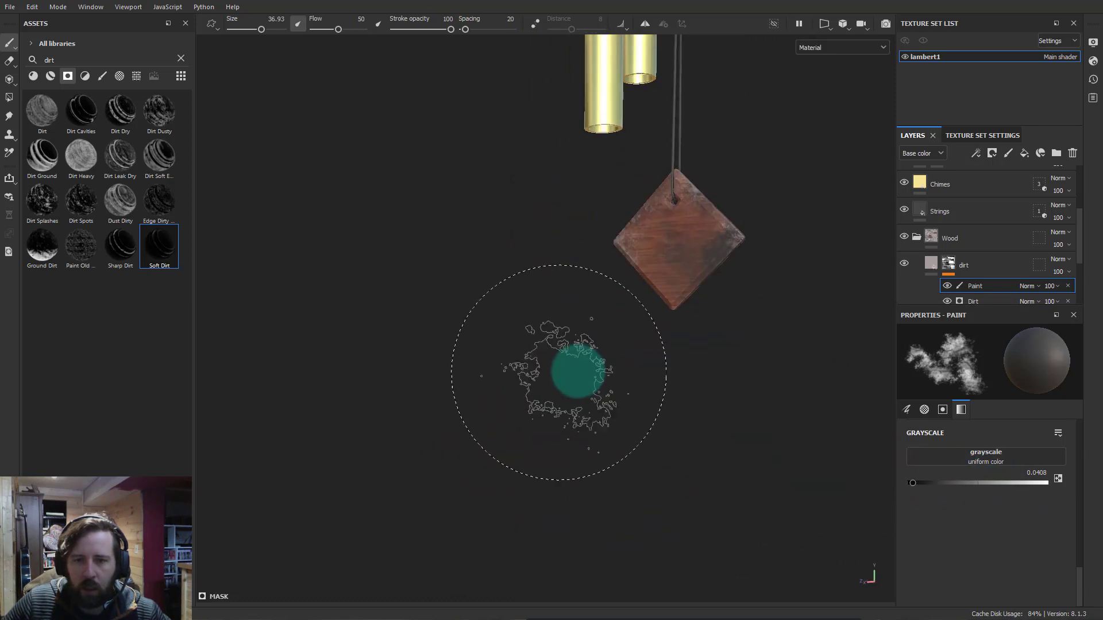
Paint out part of the dirt on the wooden top disc with grayscale 0, working around the disc
left_click_drag(670, 242, 667, 370, "alt")
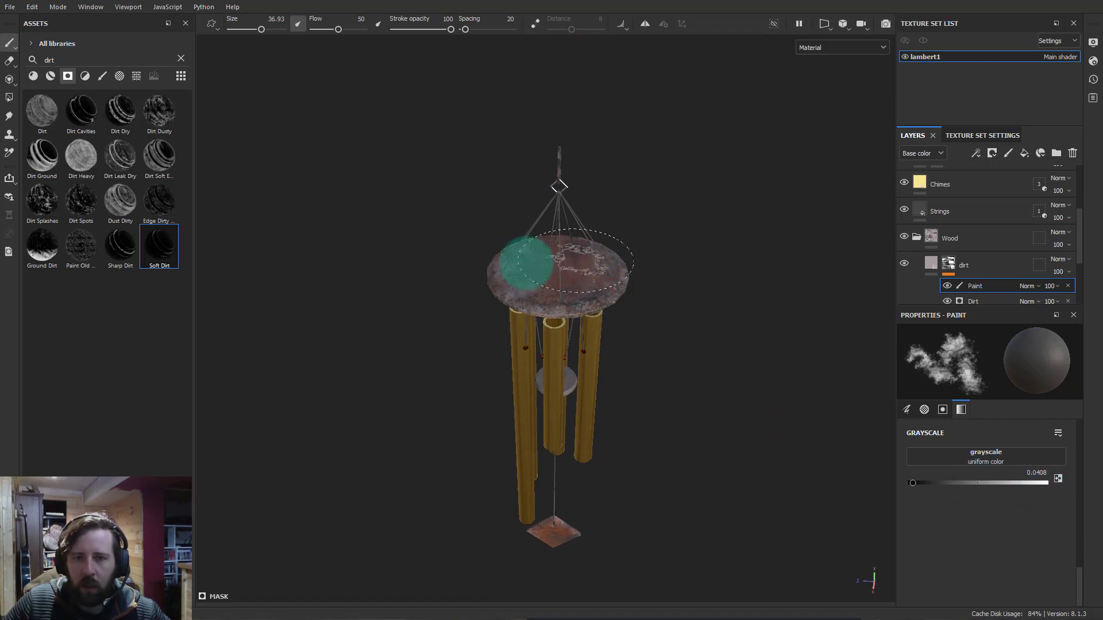
left_click_drag(959, 486, 896, 482)
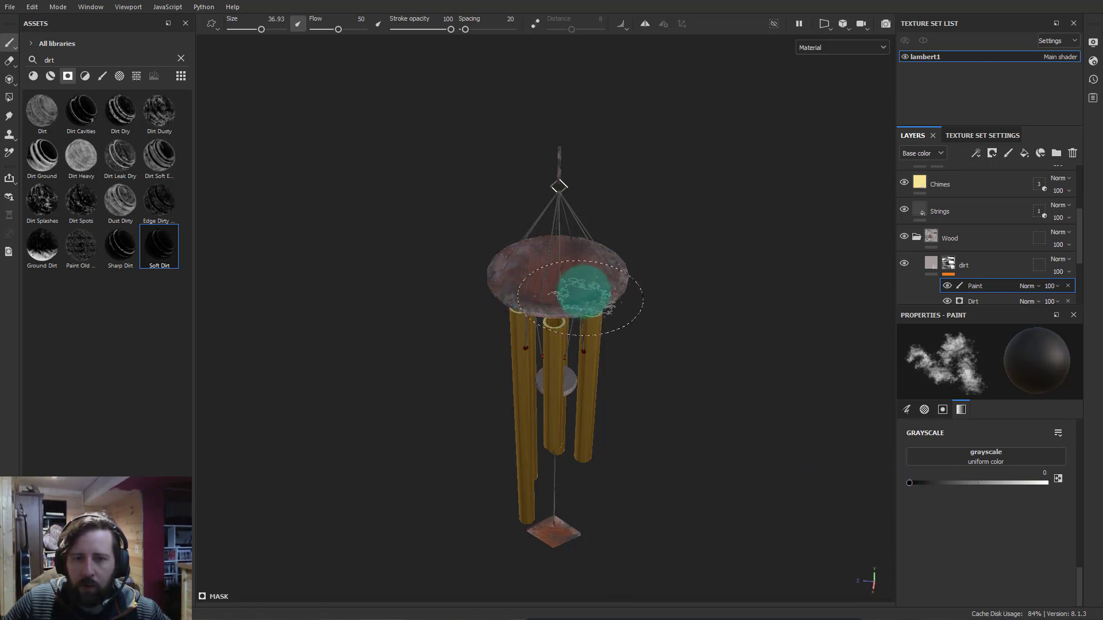
mouse_move(587, 289)
left_mouse_down("alt")
mouse_move(458, 332)
mouse_move(474, 324)
left_mouse_up("alt")
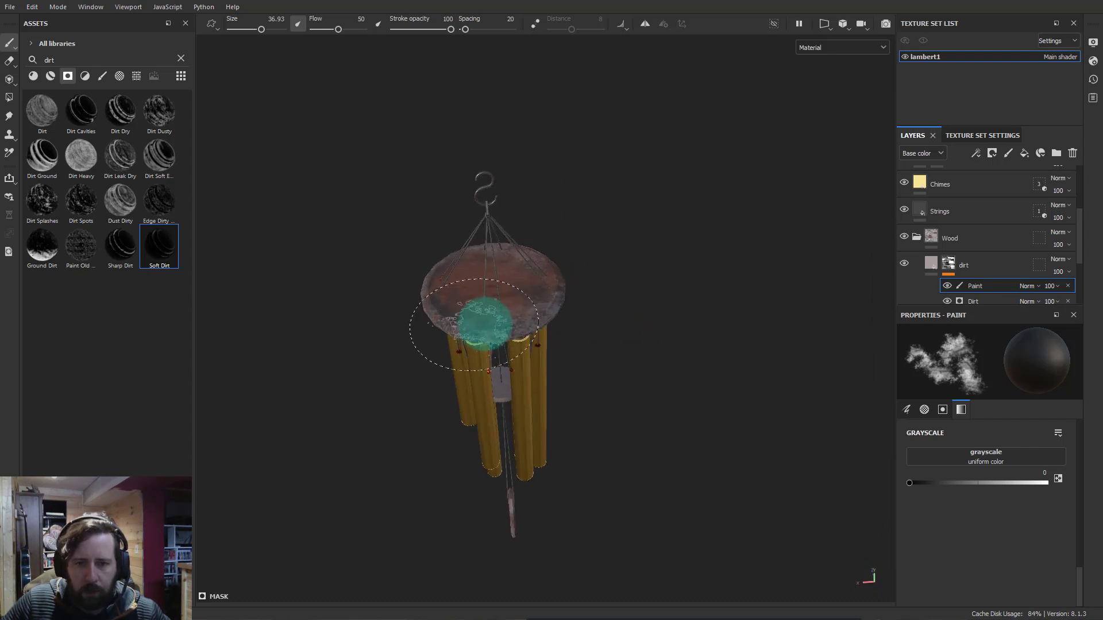
mouse_move(583, 340)
left_mouse_down("alt")
mouse_move(394, 288)
mouse_move(475, 241)
left_mouse_up("alt")
left_click_drag(623, 329, 458, 329, "alt")
left_click_drag(532, 342, 732, 384, "alt")
right_click_drag(731, 385, 785, 482, "alt")
middle_click_drag(785, 482, 472, 328, "alt")
right_click_drag(473, 329, 573, 347, "alt")
mouse_move(574, 347)
left_mouse_down("alt")
mouse_move(431, 266)
mouse_move(415, 241)
mouse_move(426, 251)
mouse_move(450, 239)
mouse_move(357, 259)
mouse_move(371, 244)
mouse_move(486, 296)
mouse_move(571, 224)
mouse_move(492, 352)
mouse_move(520, 288)
mouse_move(720, 310)
mouse_move(623, 305)
mouse_move(687, 322)
mouse_move(494, 371)
mouse_move(546, 255)
mouse_move(567, 249)
mouse_move(670, 284)
mouse_move(522, 283)
mouse_move(726, 309)
mouse_move(654, 308)
mouse_move(657, 421)
mouse_move(664, 394)
mouse_move(687, 498)
mouse_move(450, 404)
mouse_move(663, 402)
left_mouse_up("alt")
scroll(459, 395, "down", 4)
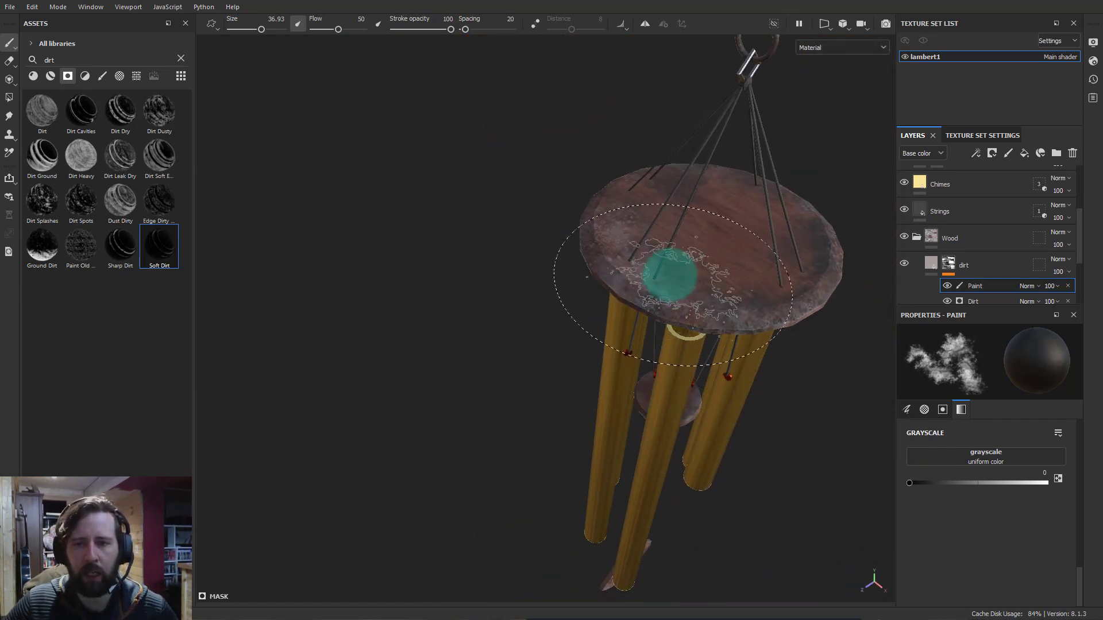
Examine the weathered wood and the chime tubes over the whole wind chime, from wind catcher to top disc
mouse_move(722, 201)
left_mouse_down("alt")
mouse_move(738, 254)
mouse_move(724, 340)
mouse_move(598, 340)
mouse_move(691, 437)
mouse_move(714, 401)
mouse_move(484, 373)
mouse_move(566, 388)
mouse_move(653, 531)
mouse_move(591, 522)
mouse_move(618, 463)
mouse_move(155, 408)
mouse_move(541, 445)
left_mouse_up("alt")
middle_click_drag(600, 392, 559, 344, "alt")
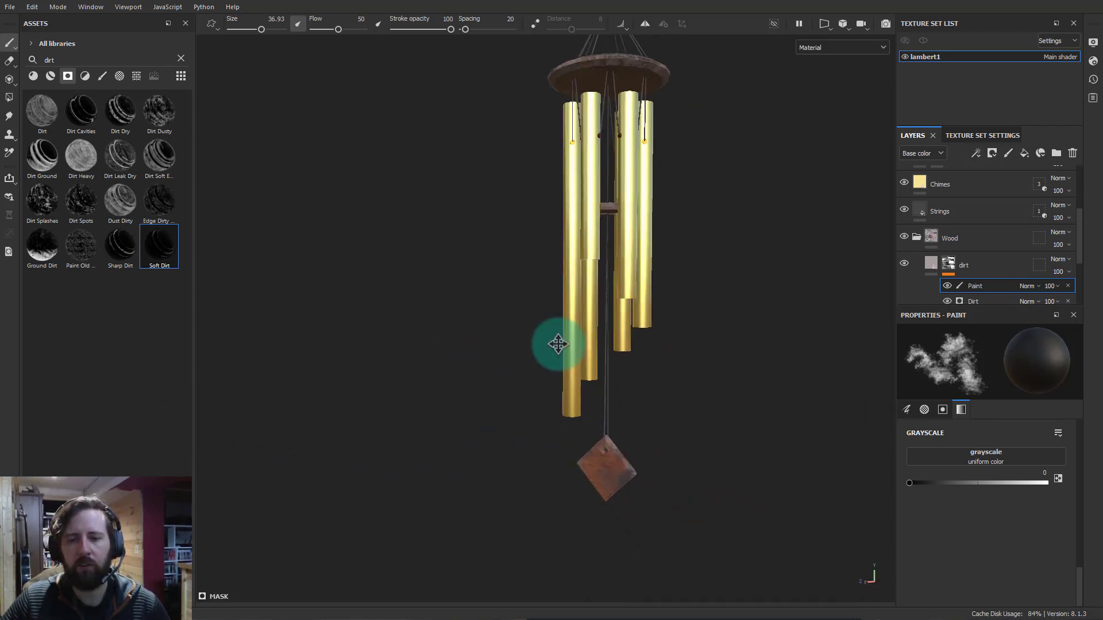
right_click_drag(729, 397, 943, 421, "alt")
middle_click_drag(636, 356, 733, 168, "alt")
middle_click_drag(602, 218, 622, 350, "alt")
right_click_drag(622, 349, 717, 350, "alt")
middle_click_drag(601, 431, 537, 517, "alt")
middle_click_drag(646, 235, 633, 521, "alt")
middle_click_drag(647, 201, 709, 552, "alt")
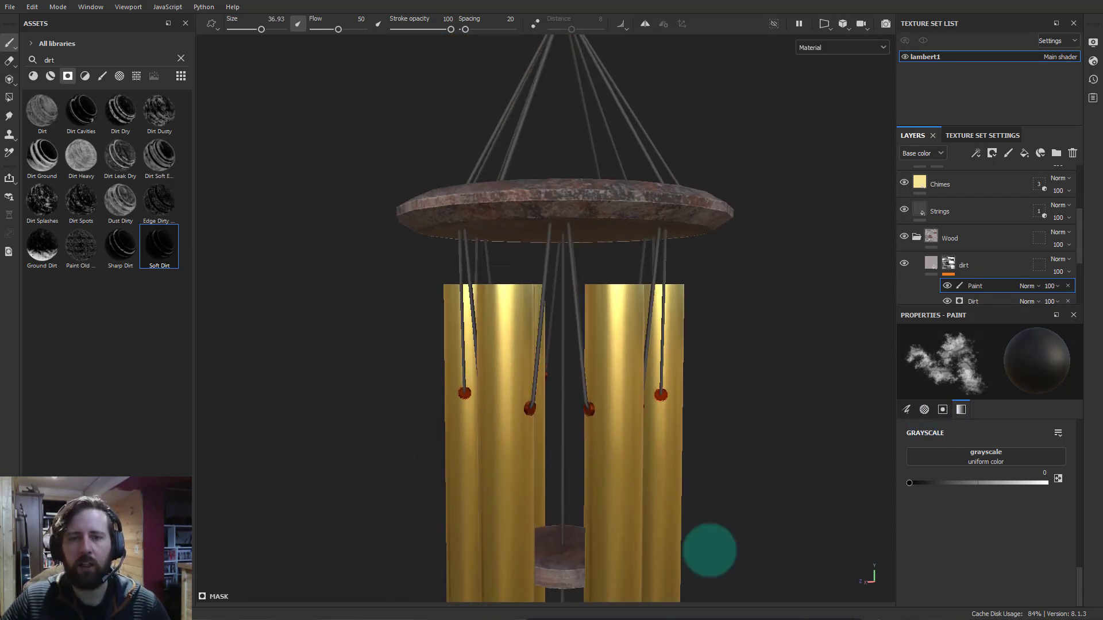
middle_click_drag(671, 370, 612, 290, "alt")
Set the Chimes layer's base color to the darker brass AA9A58
left_click(973, 184)
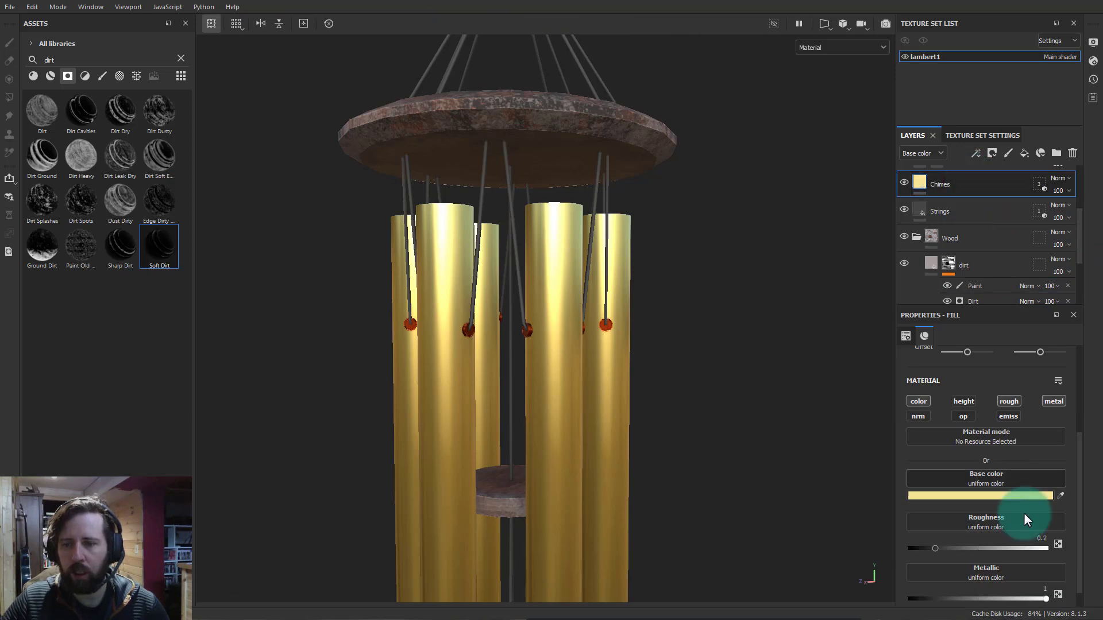
left_click(965, 495)
left_click_drag(876, 256, 856, 285)
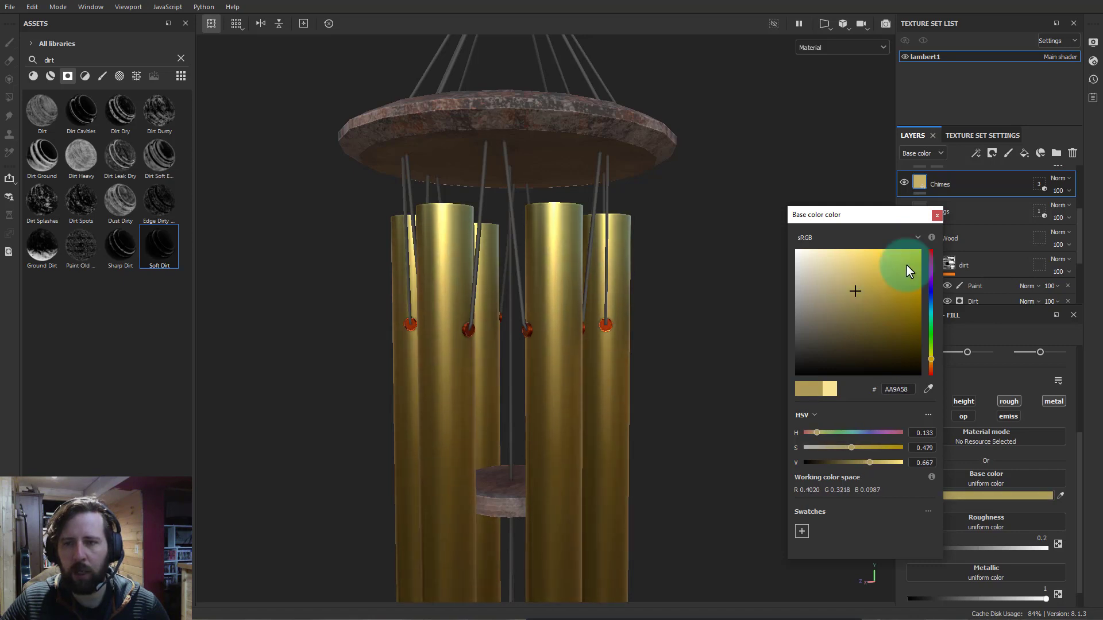
left_click(936, 216)
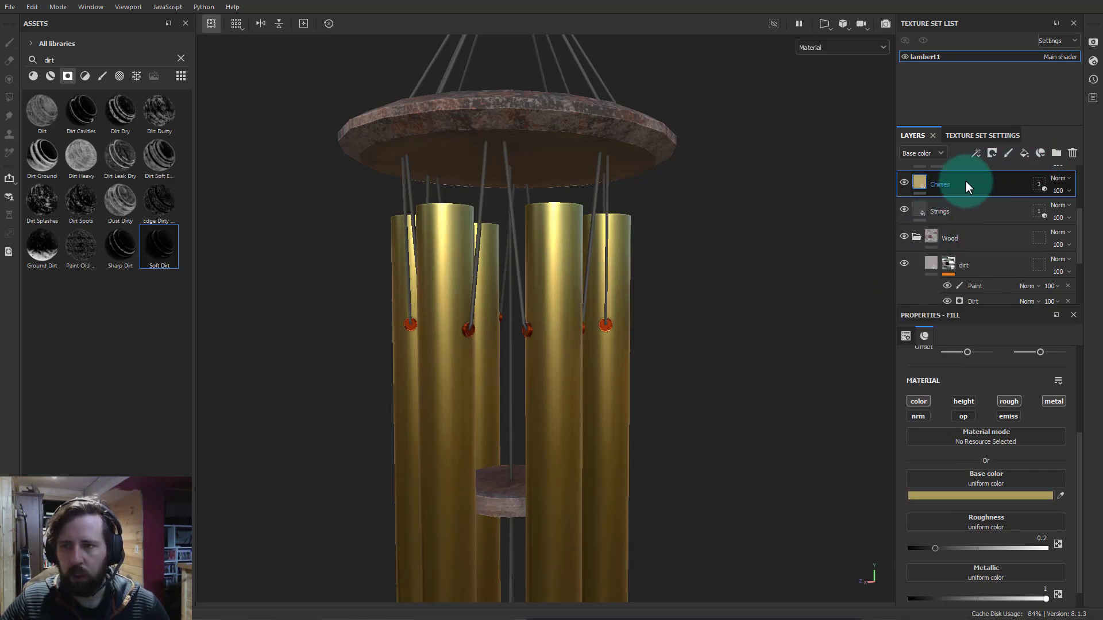
Create a folder named Chimes and move the Chimes and chimeconnectors layers into it
left_click(1053, 150)
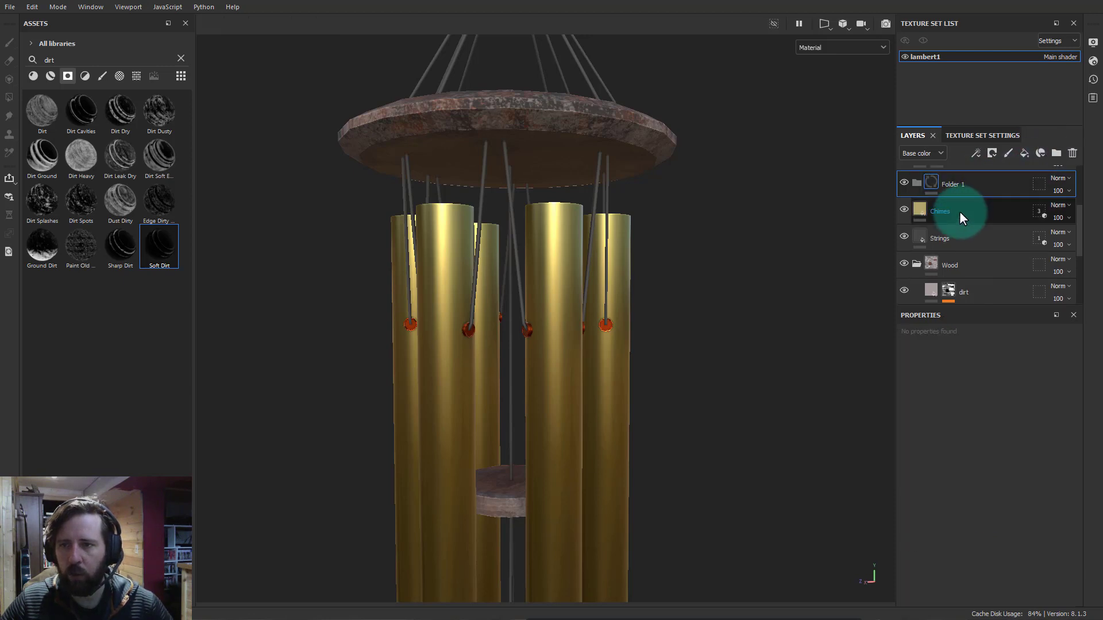
double_click(953, 181)
type("Chimes")
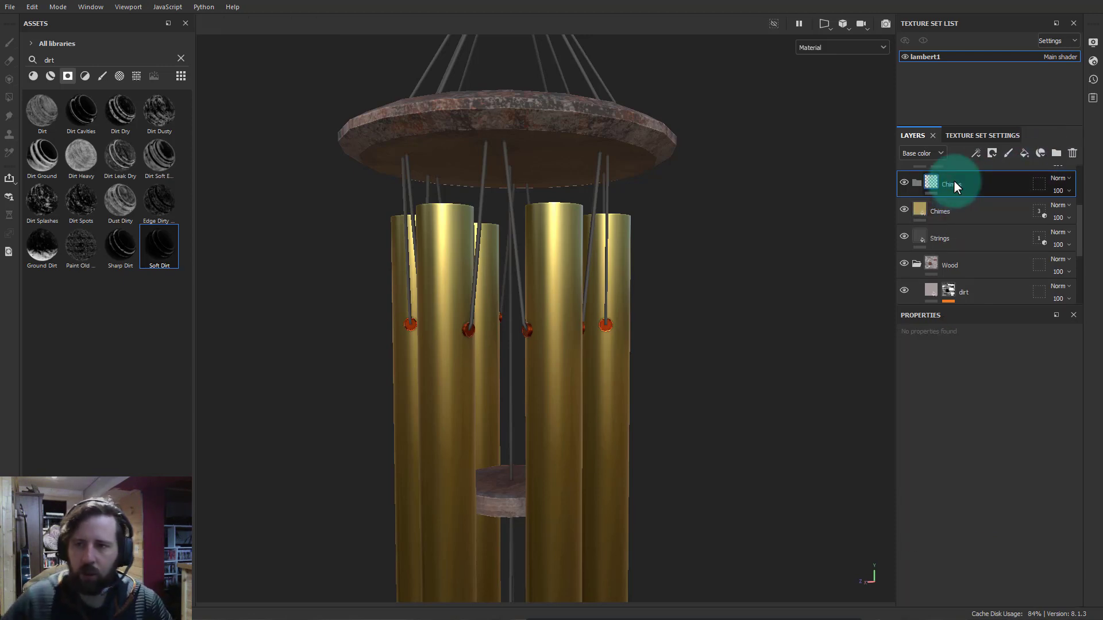
key("Return")
left_click_drag(918, 211, 935, 237)
left_click(942, 184)
mouse_move(916, 182)
left_mouse_down()
mouse_move(940, 215)
mouse_move(970, 215)
mouse_move(951, 239)
mouse_move(963, 249)
mouse_move(946, 186)
mouse_move(931, 182)
left_mouse_up()
Add a fill layer inside the Chimes folder and limit the folder's geometry mask to the chimes mesh
left_click(1024, 154)
left_click(1045, 186)
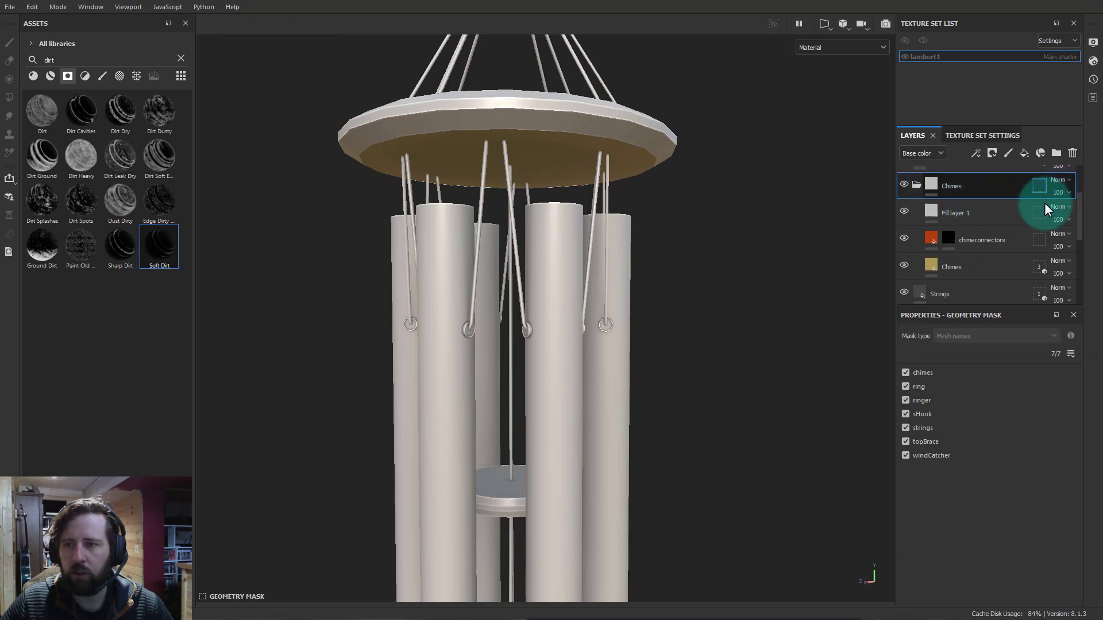
left_click(906, 414)
left_click(907, 428)
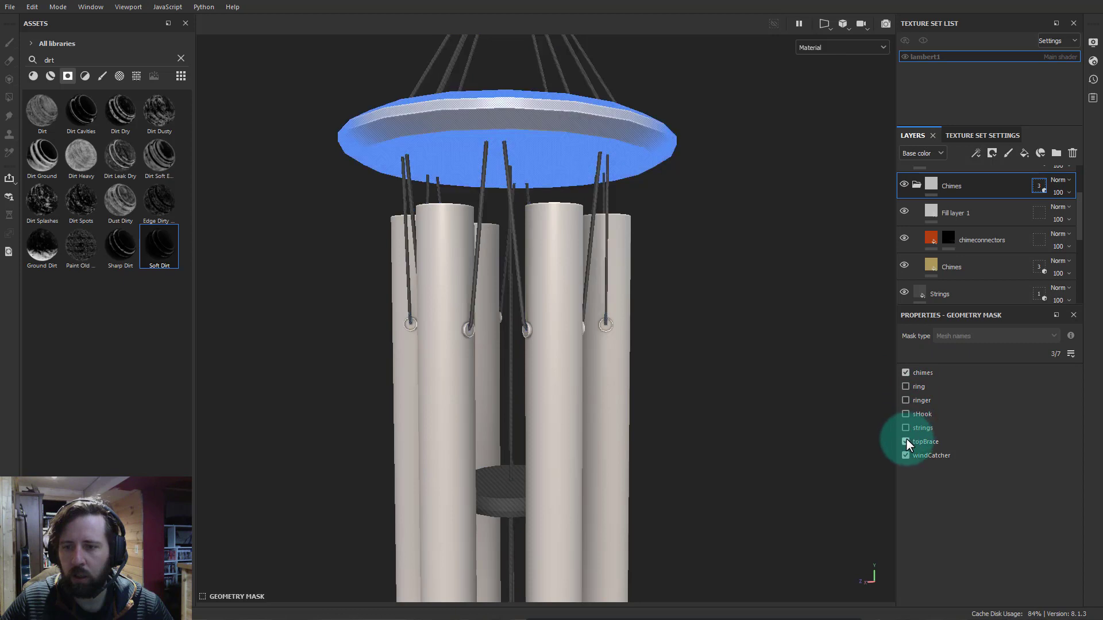
left_click(906, 442)
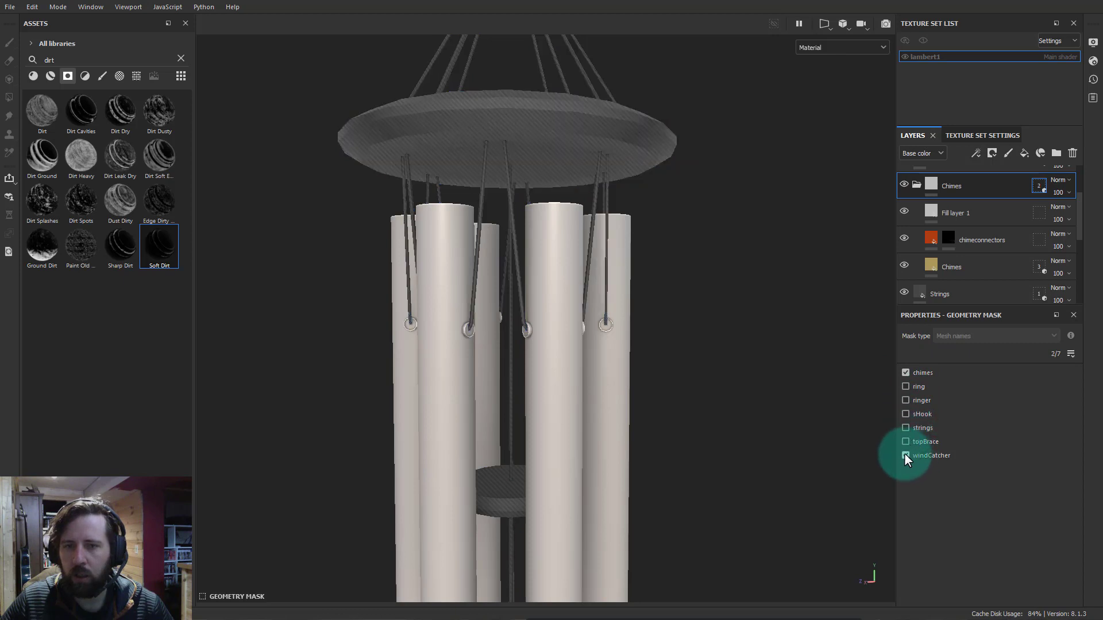
left_click(935, 183)
Find the Brass Pure material and apply it to the new fill layer in the Chimes folder
left_click(968, 212)
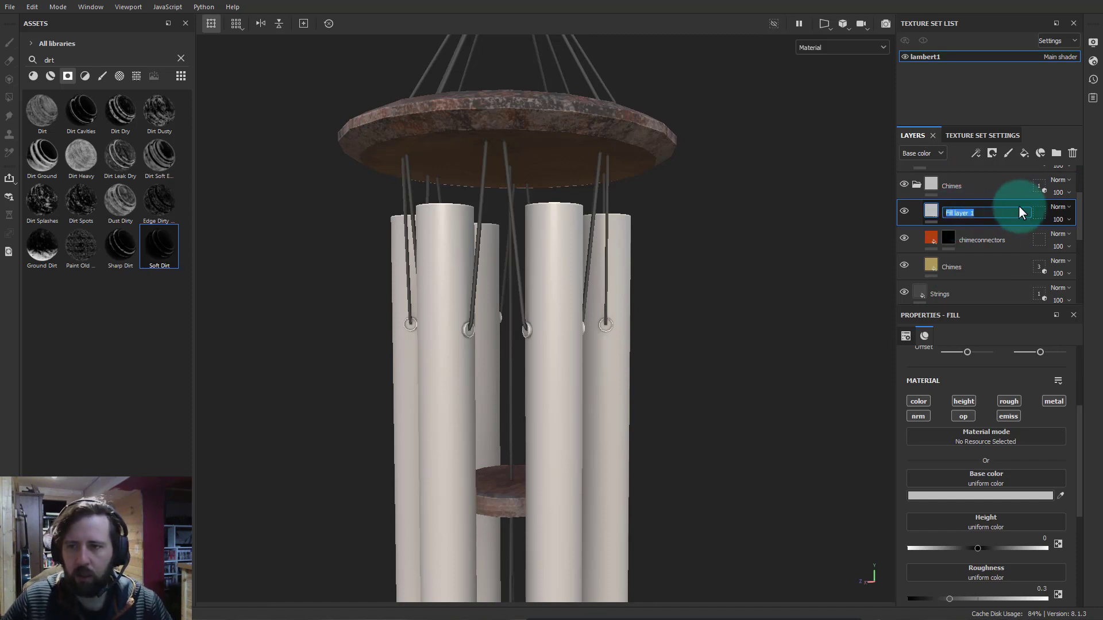
scroll(976, 462, "up", 3)
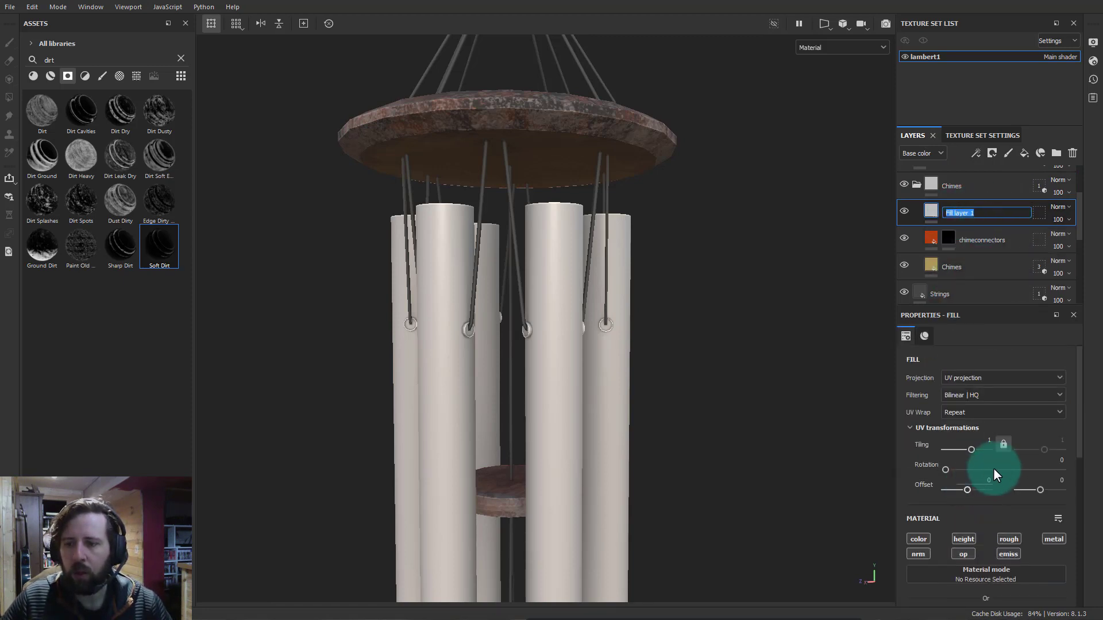
scroll(995, 466, "down", 3)
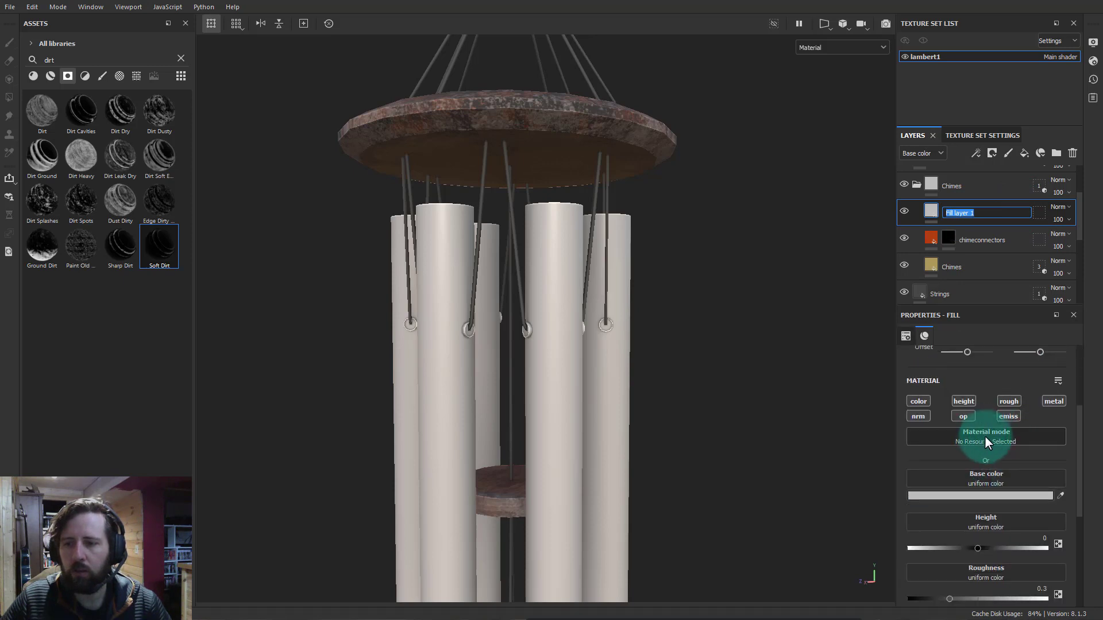
left_click(1034, 437)
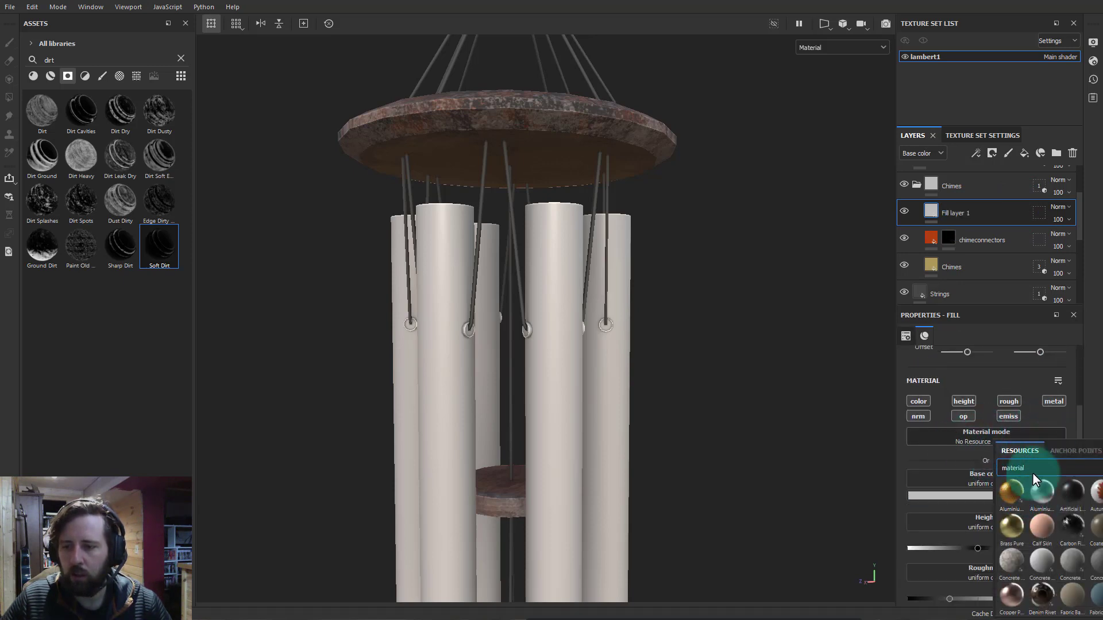
scroll(1045, 505, "down", 3)
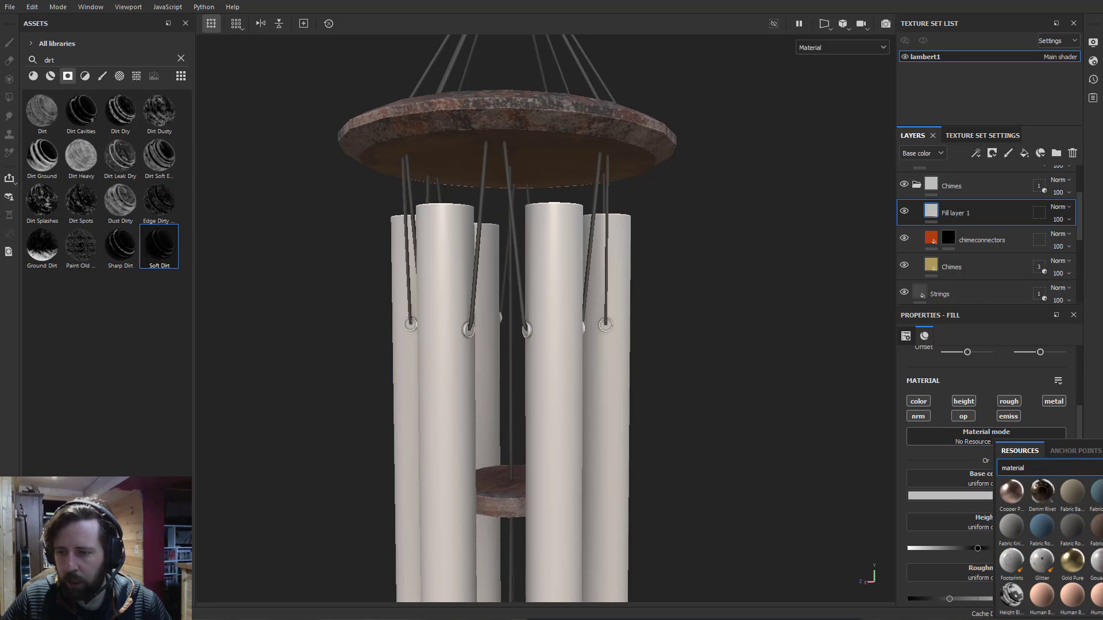
scroll(1045, 546, "down", 10)
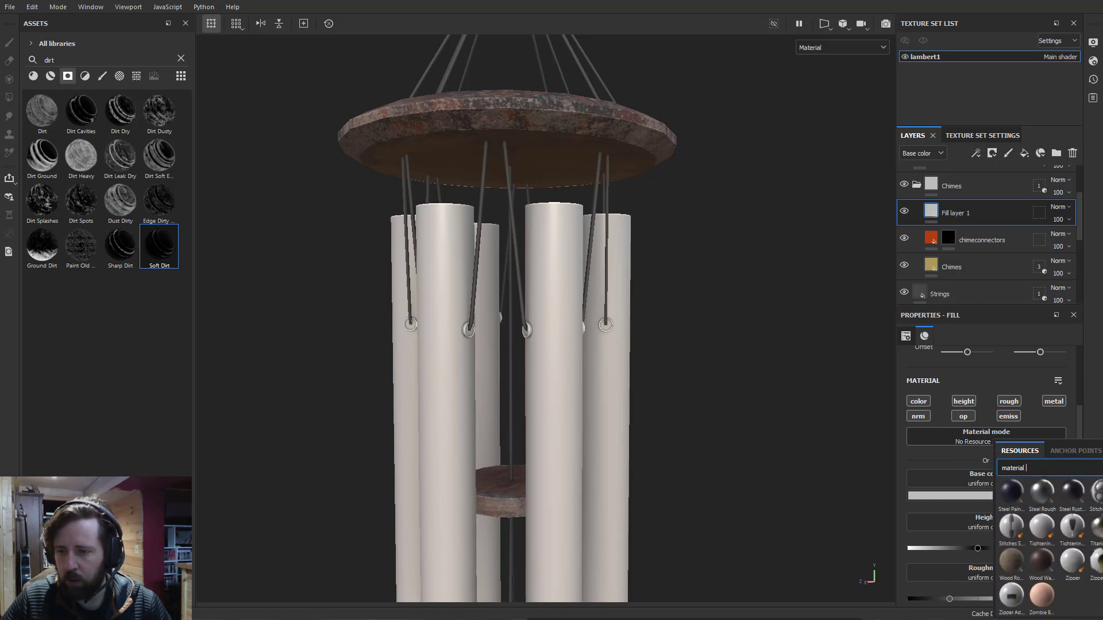
scroll(1045, 546, "up", 13)
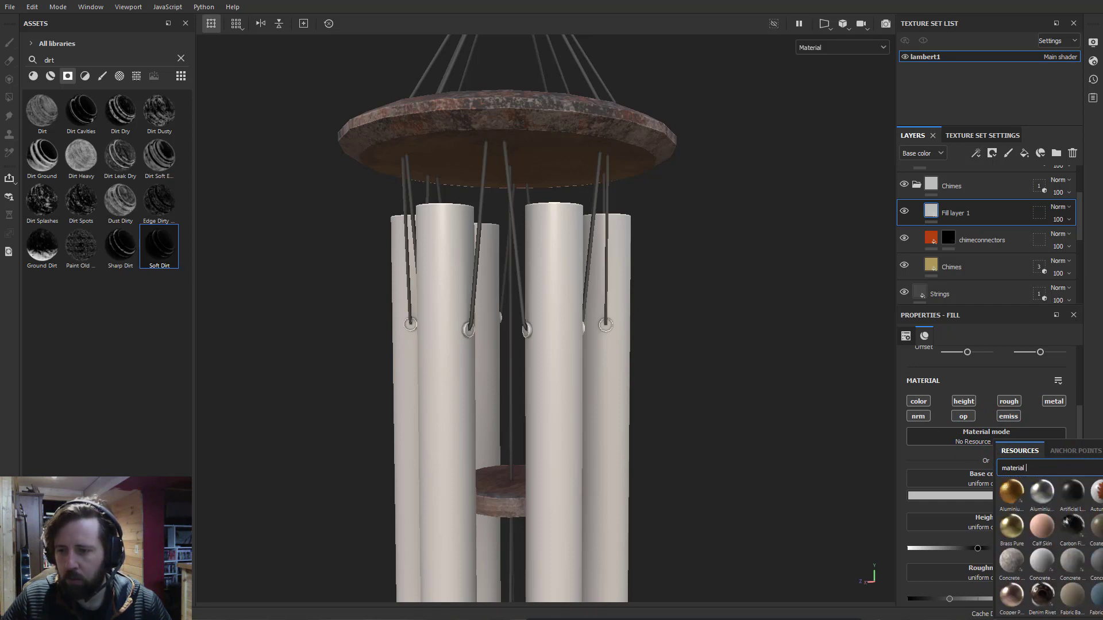
scroll(1045, 545, "down", 3)
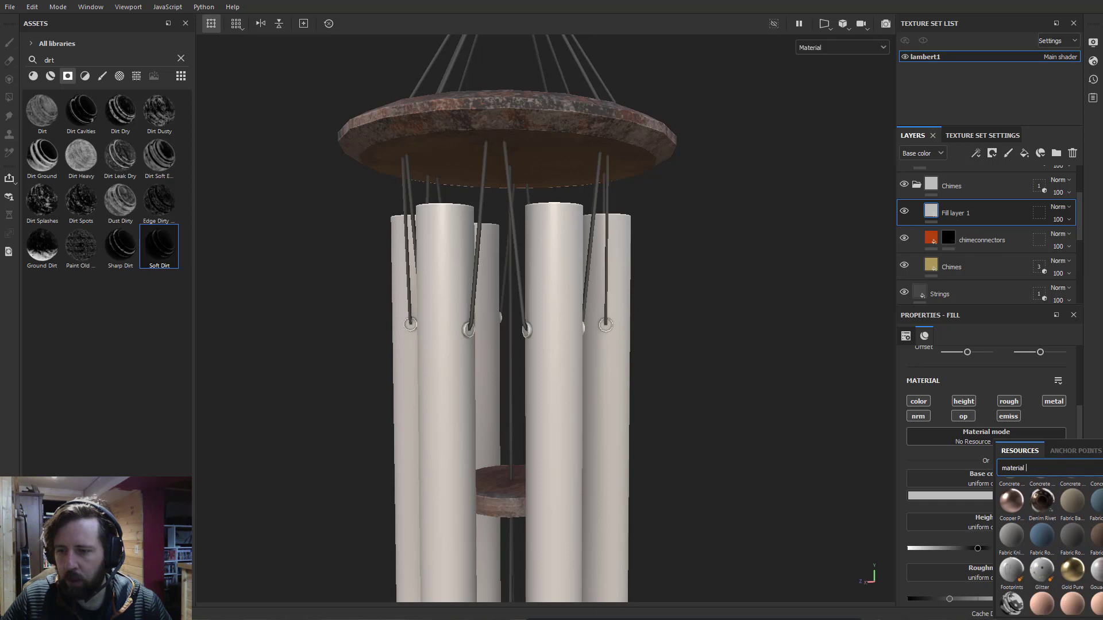
scroll(1046, 545, "up", 3)
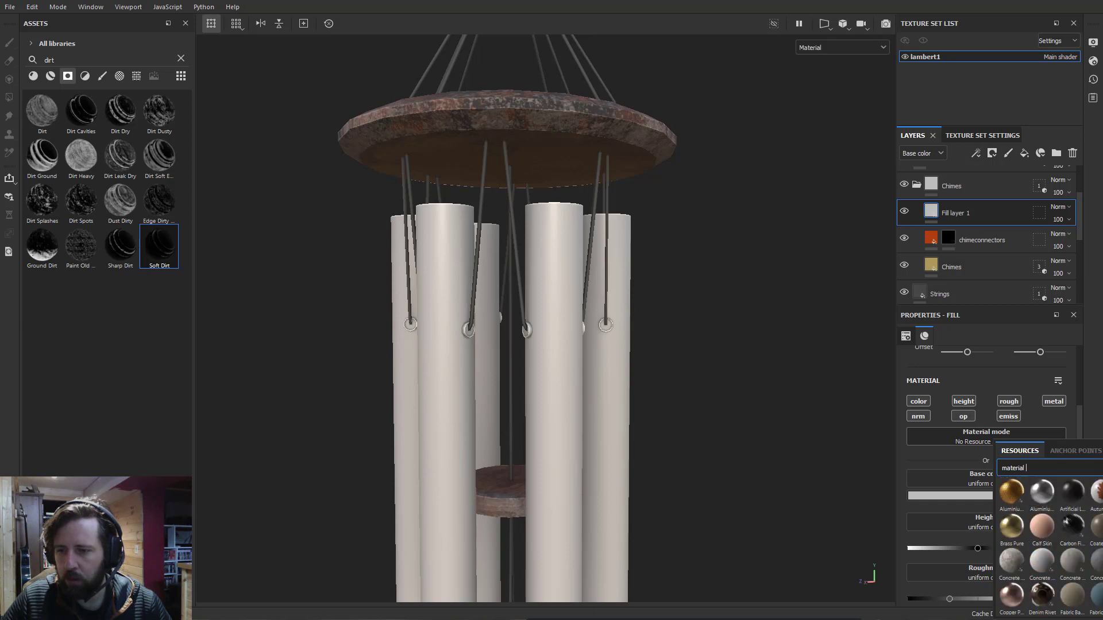
type("brass")
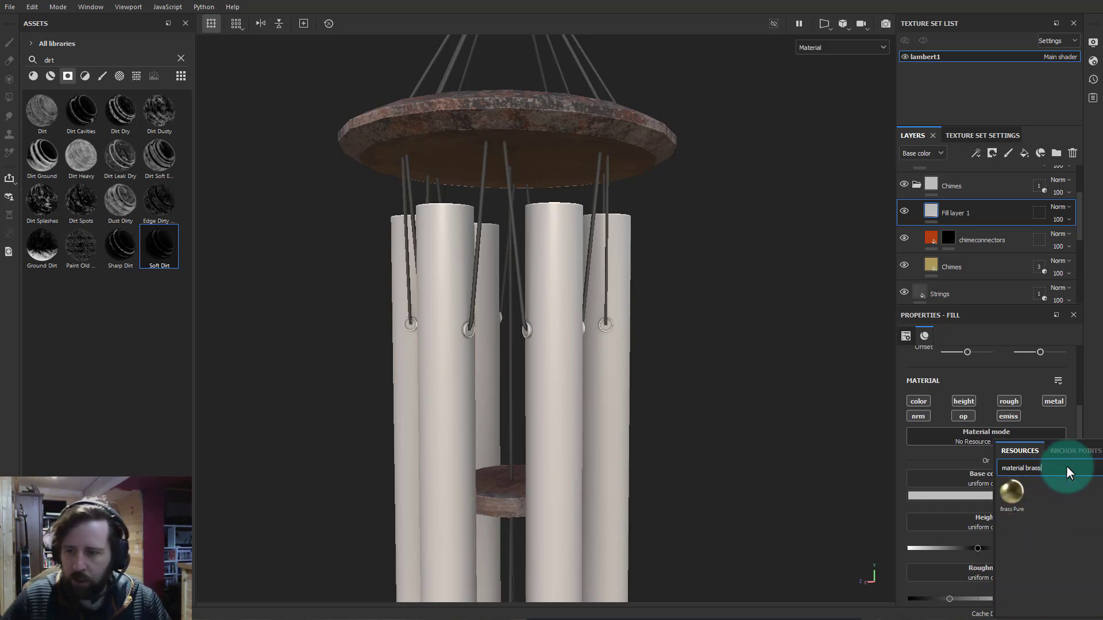
left_click(1012, 492)
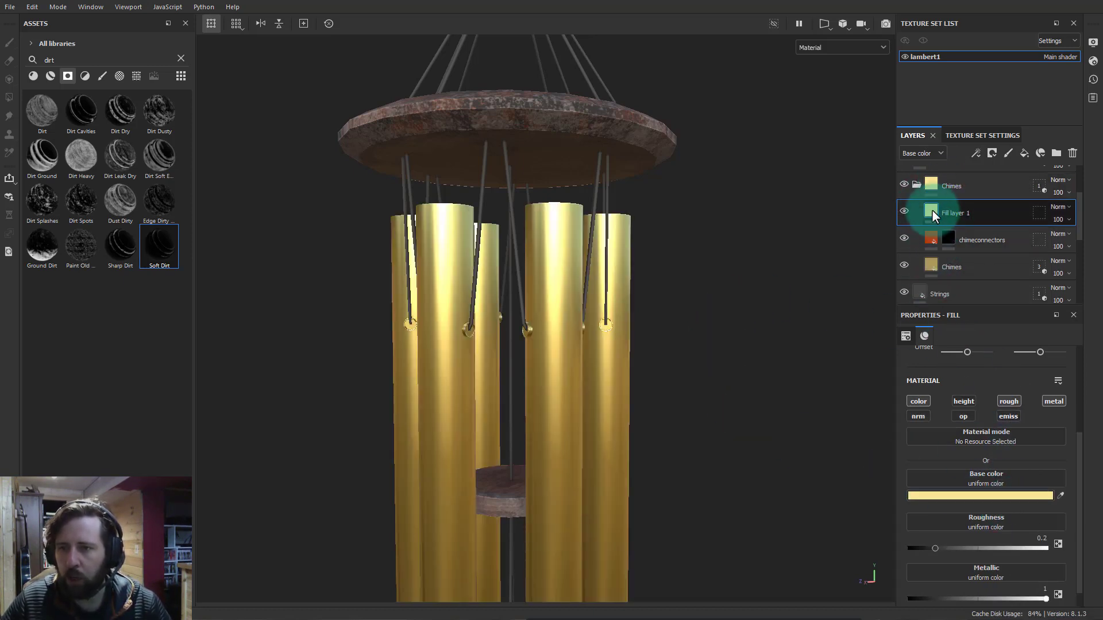
Set the fill layer's base color to the copper brown 9C5934 and its roughness to 0.4694
left_click(974, 495)
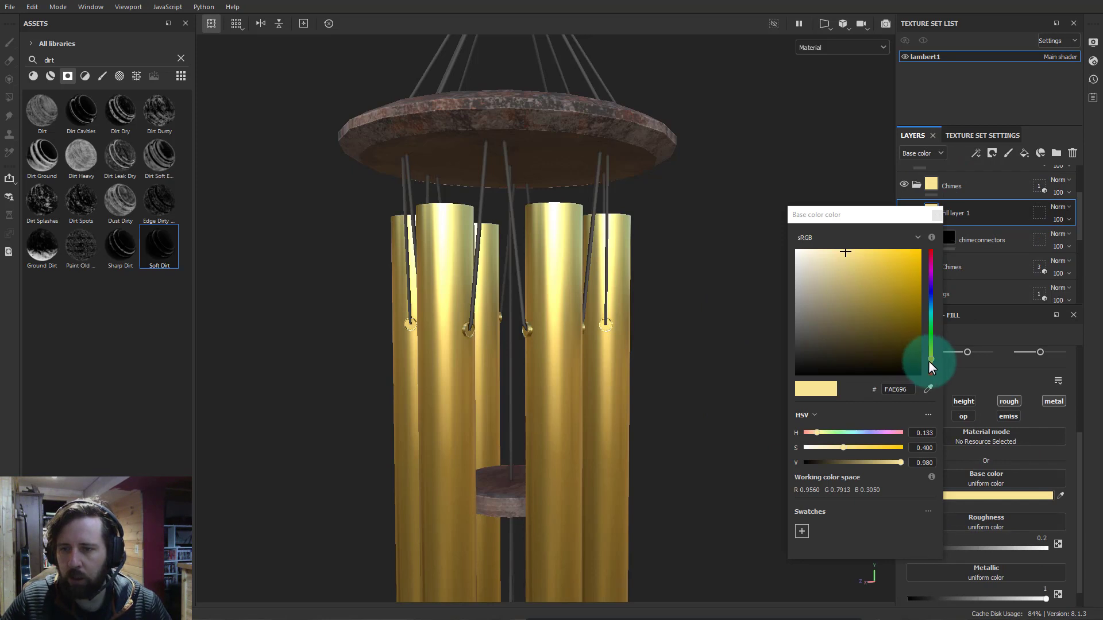
left_click_drag(929, 360, 931, 366)
mouse_move(874, 285)
left_mouse_down()
mouse_move(884, 277)
mouse_move(878, 297)
left_mouse_up()
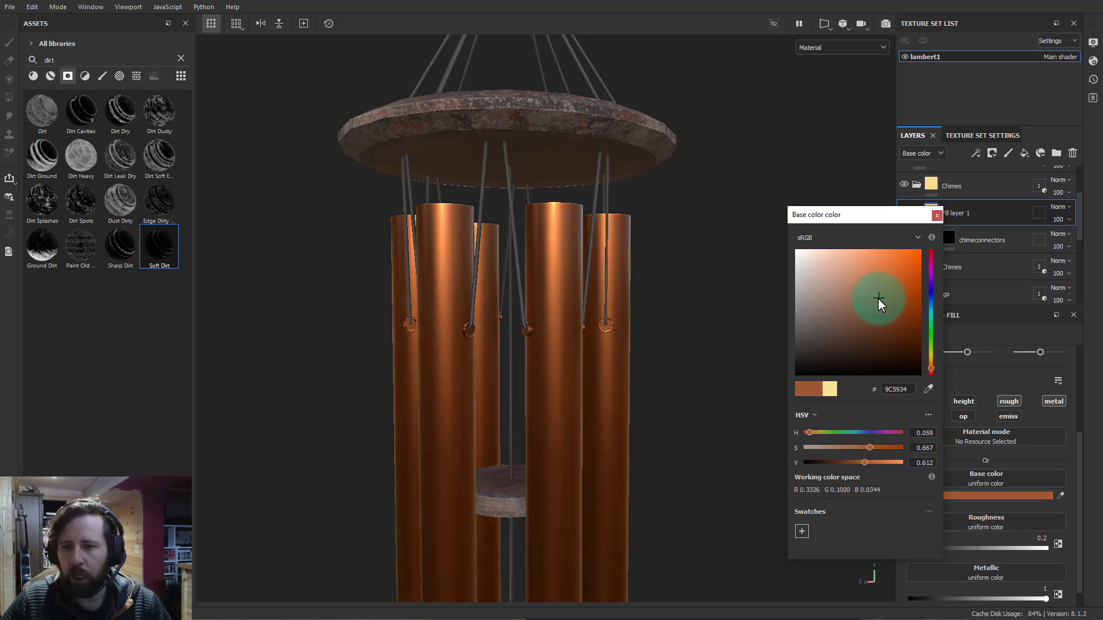
left_click(1023, 462)
left_click(979, 547)
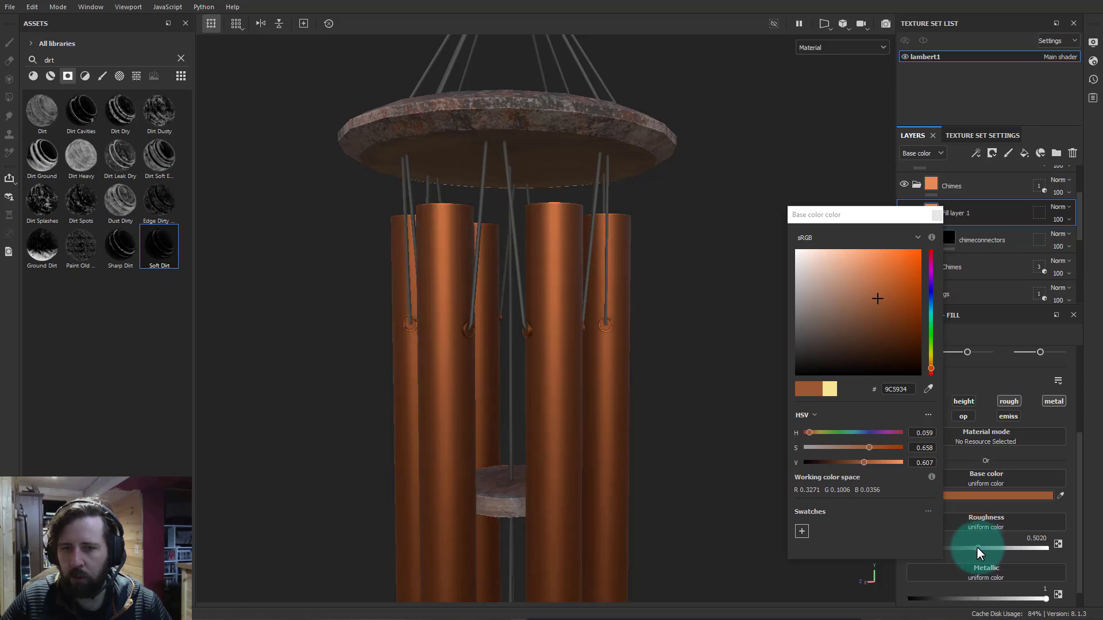
left_click_drag(977, 546, 973, 544)
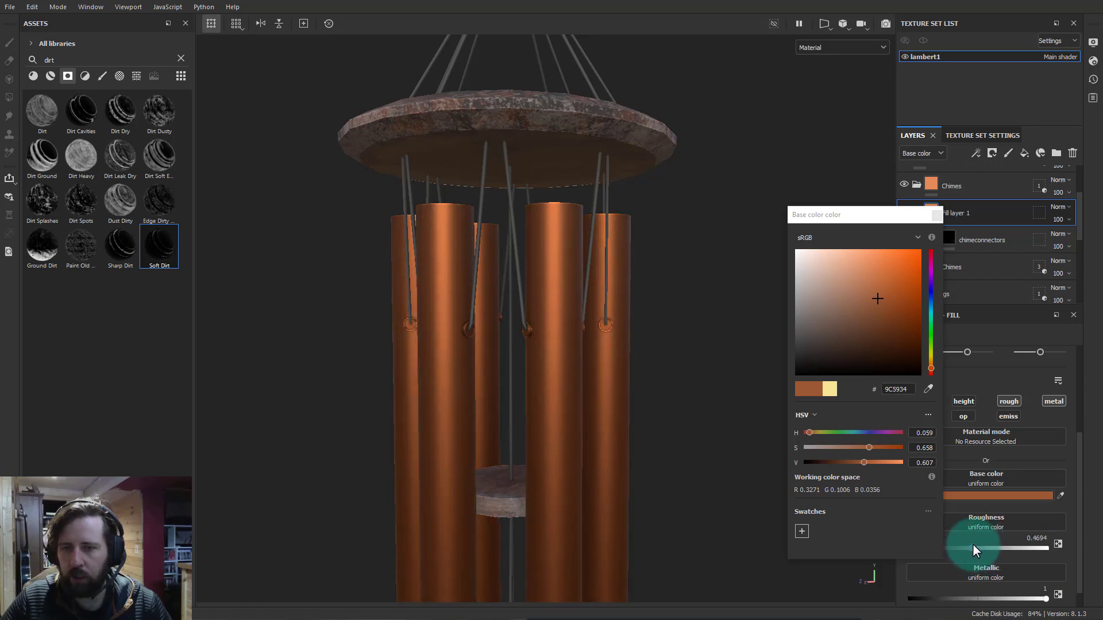
left_click(936, 215)
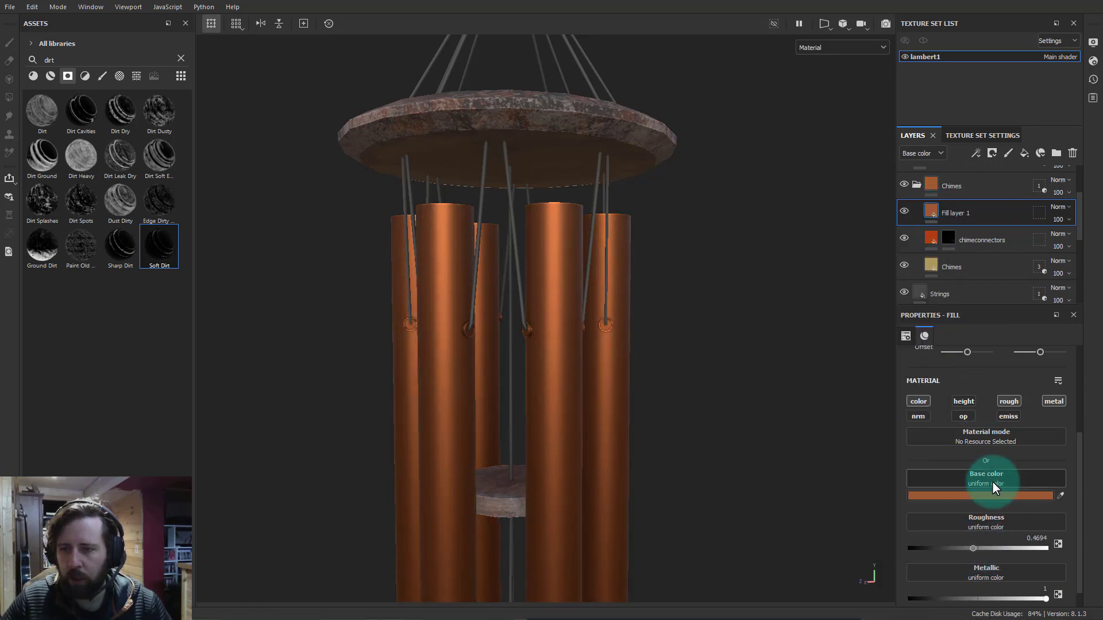
Move the copper fill layer below the chimeconnectors layer and rename it Chimes2
left_click(1039, 214)
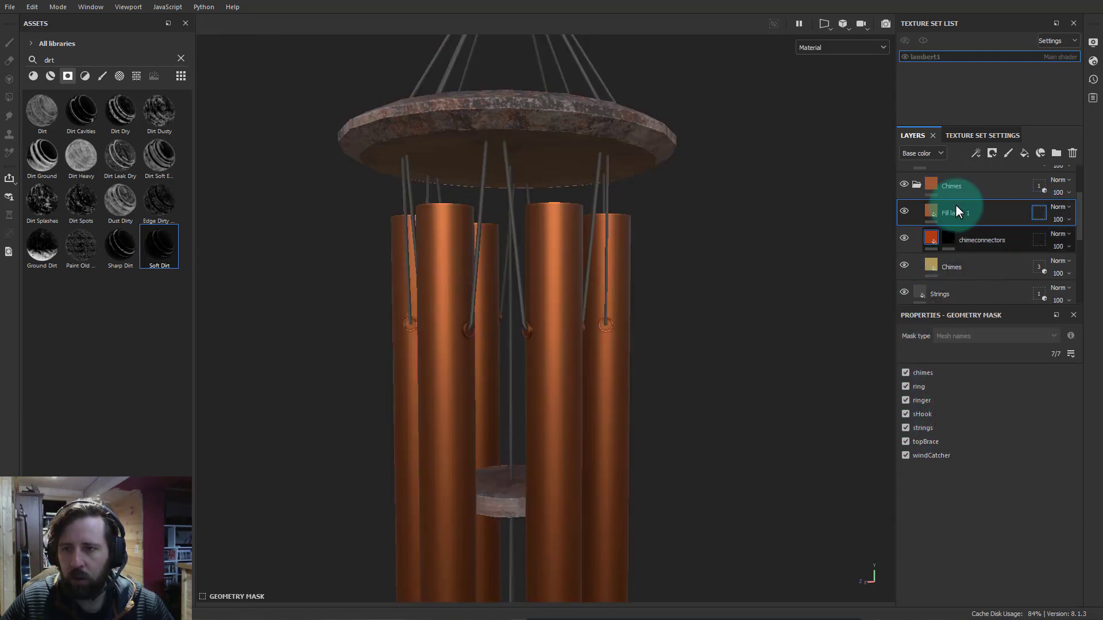
left_click_drag(963, 208, 969, 245)
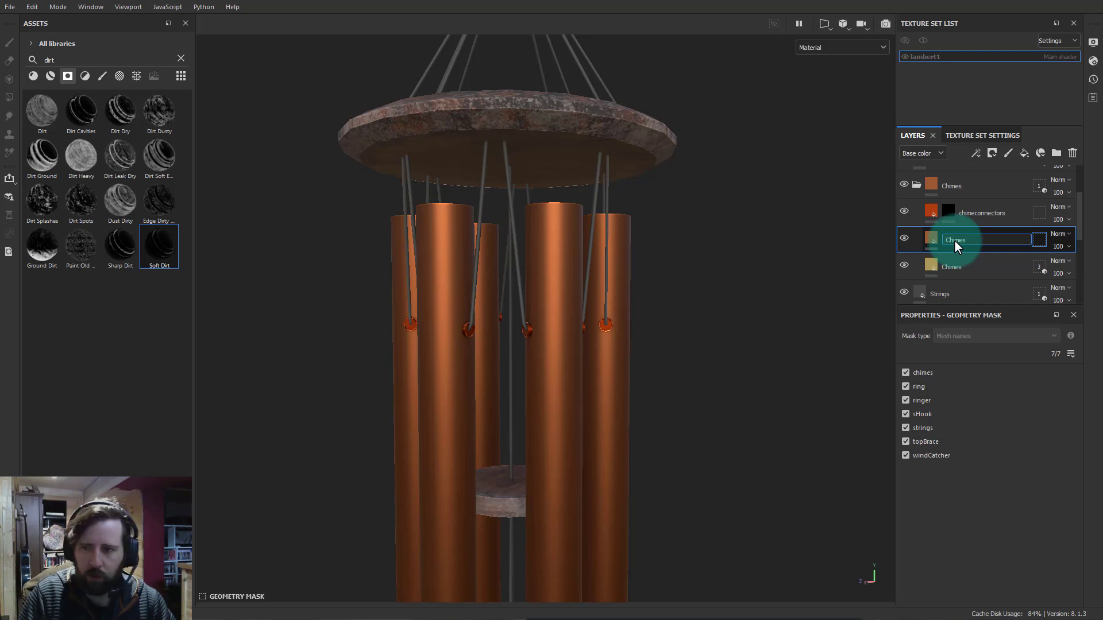
left_click(1013, 246)
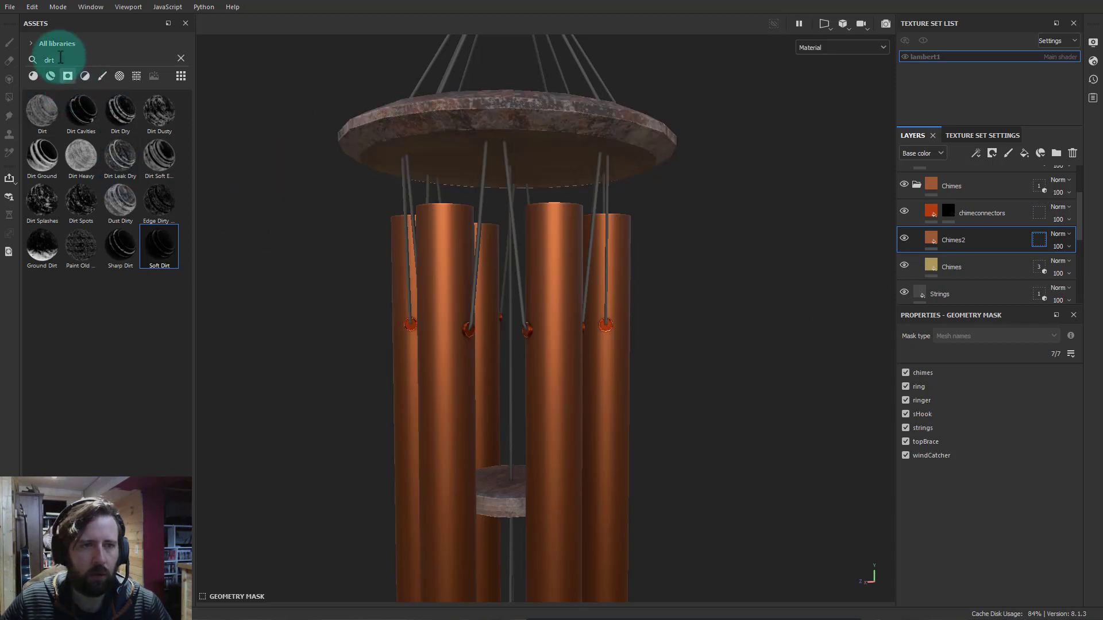
Clear the asset search and try a smart mask on the Chimes2 layer
left_click(181, 58)
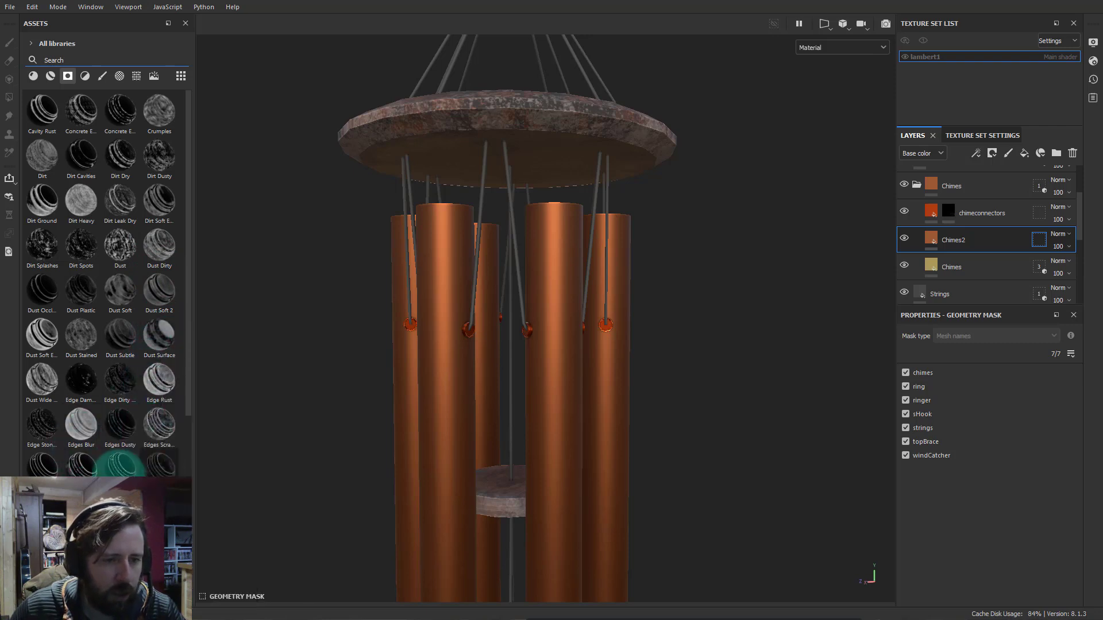
scroll(129, 450, "down", 5)
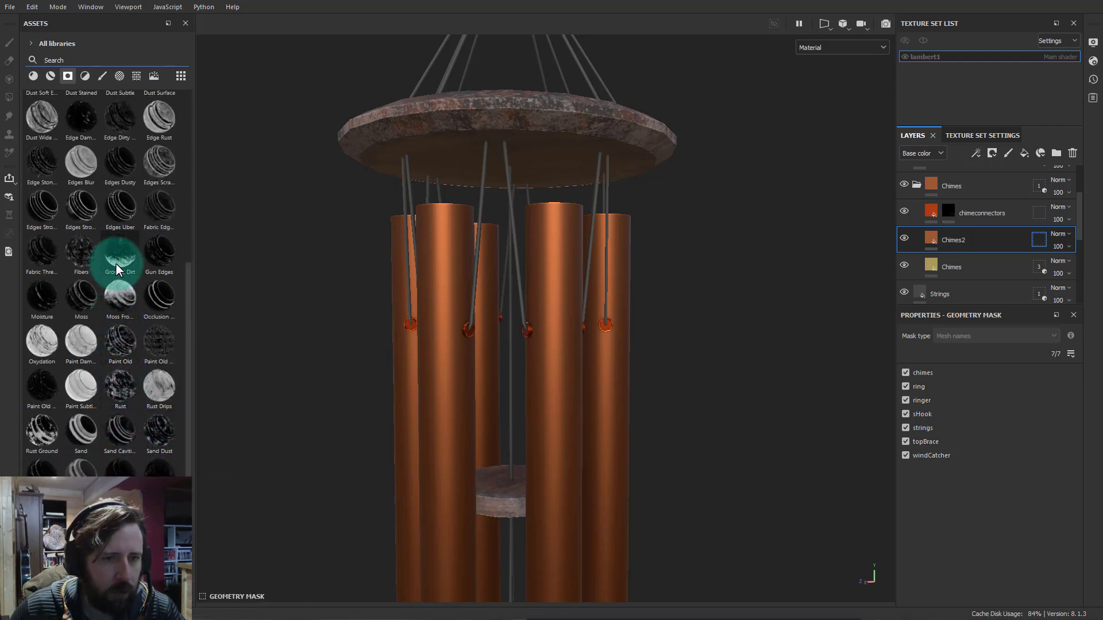
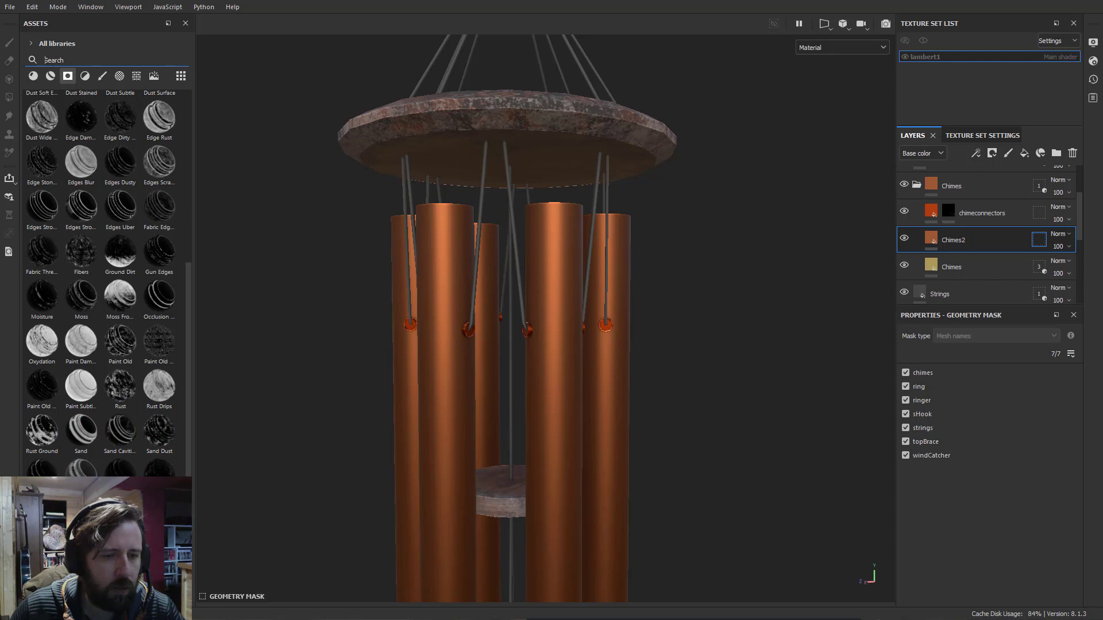
left_click_drag(81, 471, 948, 253)
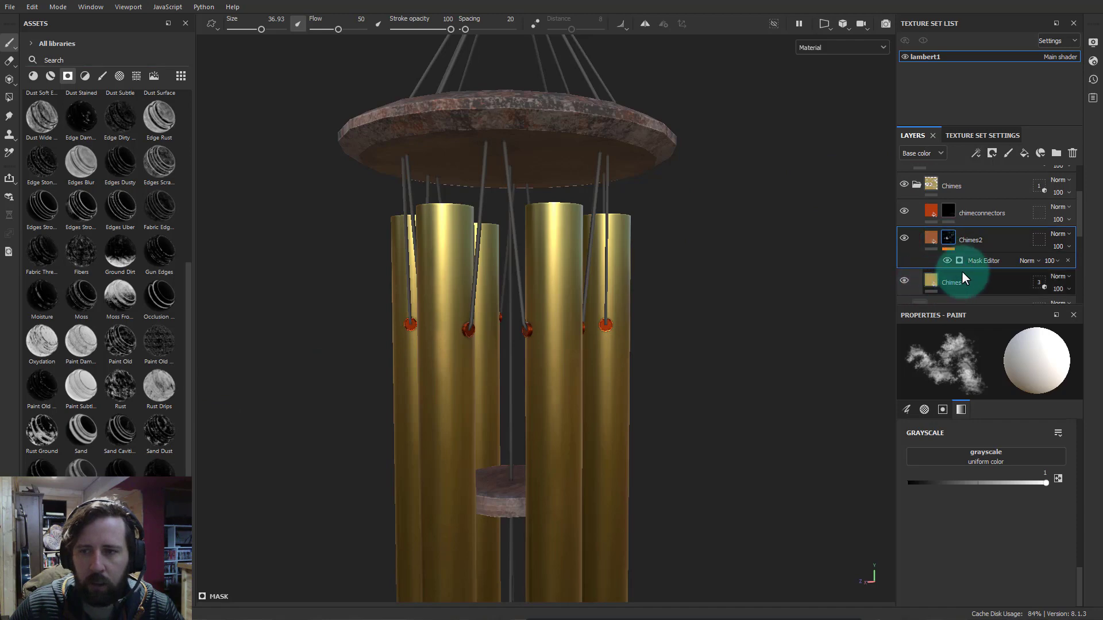
left_click(971, 244)
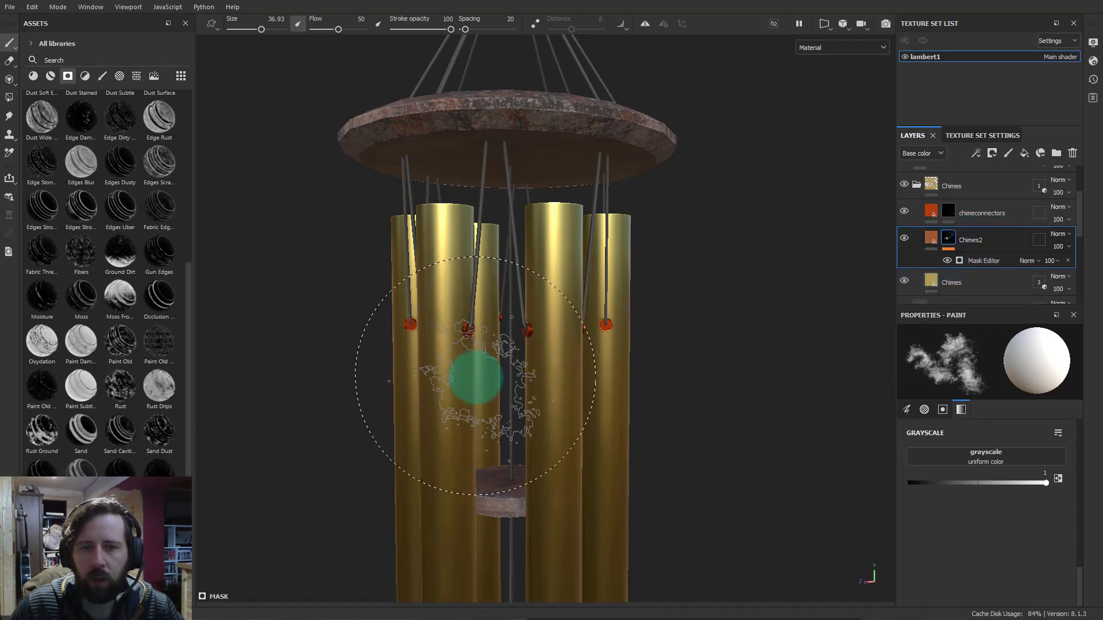
Examine the smart mask's effect on the chime tubes from their lower ends up to the top
scroll(482, 372, "down", 4)
scroll(491, 367, "up", 3)
mouse_move(560, 371)
left_mouse_down("alt")
mouse_move(561, 438)
mouse_move(689, 450)
mouse_move(583, 337)
mouse_move(618, 335)
mouse_move(618, 402)
left_mouse_up("alt")
mouse_move(617, 402)
middle_mouse_down("alt")
mouse_move(583, 302)
mouse_move(606, 115)
middle_mouse_up("alt")
middle_click_drag(587, 419, 577, 244, "alt")
left_click_drag(685, 302, 708, 315, "alt")
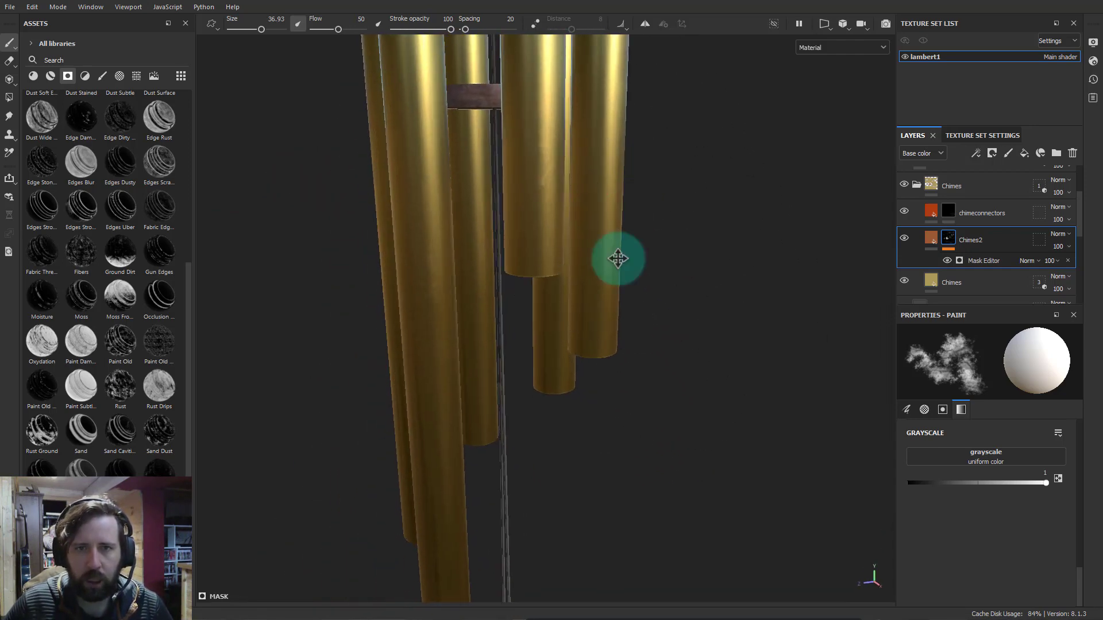
middle_click_drag(618, 259, 538, 482, "alt")
mouse_move(517, 459)
left_mouse_down("alt")
mouse_move(462, 406)
mouse_move(493, 402)
left_mouse_up("alt")
right_click_drag(638, 397, 485, 381, "shift")
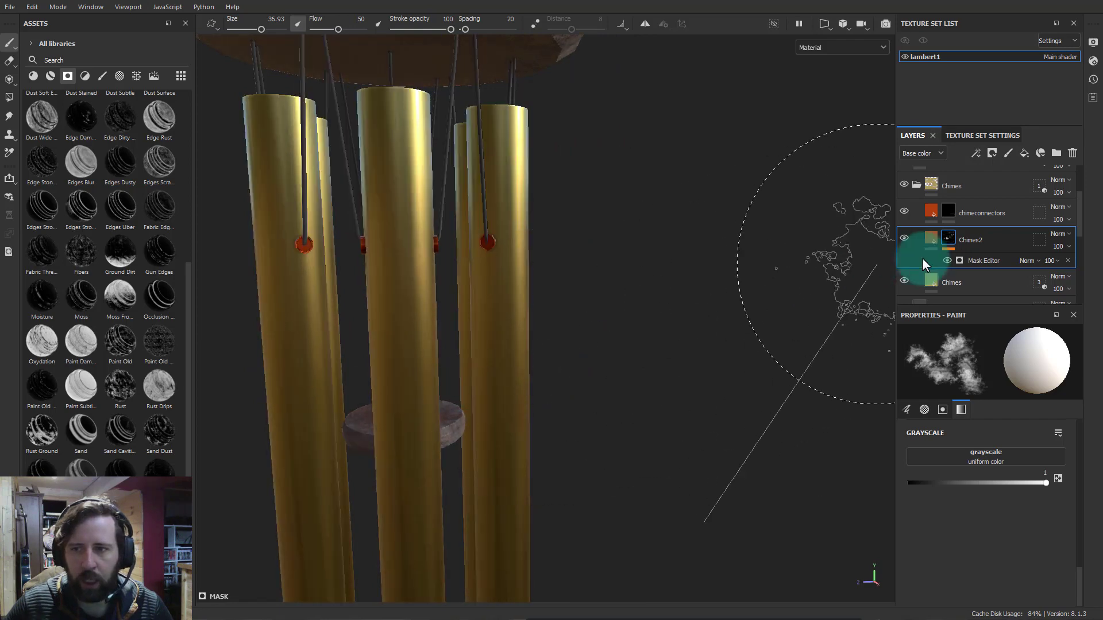
Try another smart mask on the Chimes2 layer and undo it
left_click(952, 236)
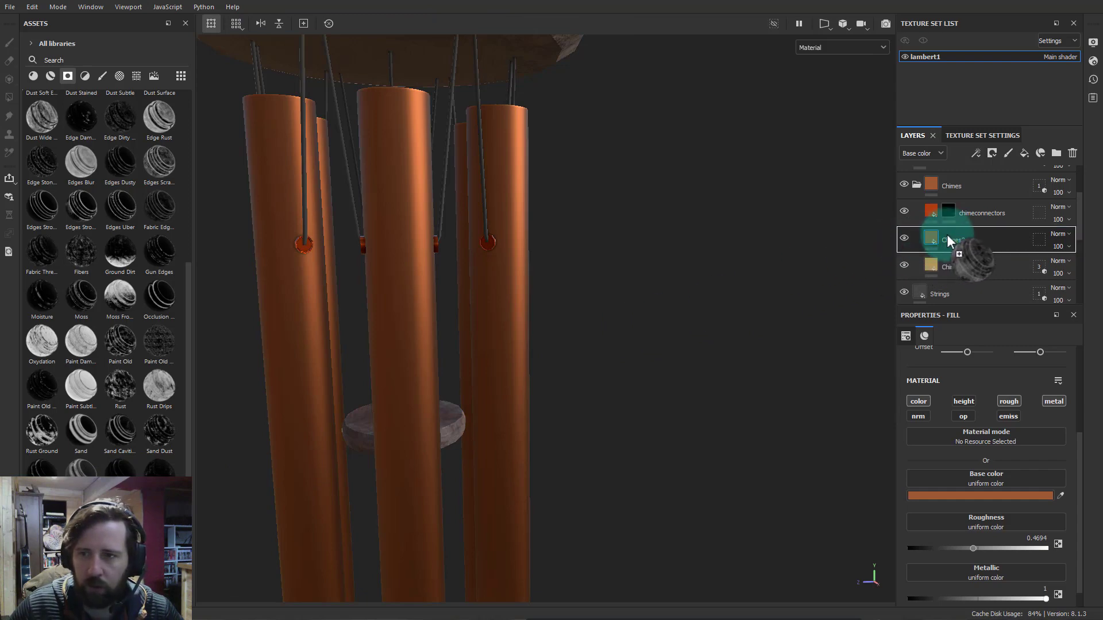
key("ctrl+z")
left_click_drag(540, 309, 512, 344, "alt")
key("ctrl+z")
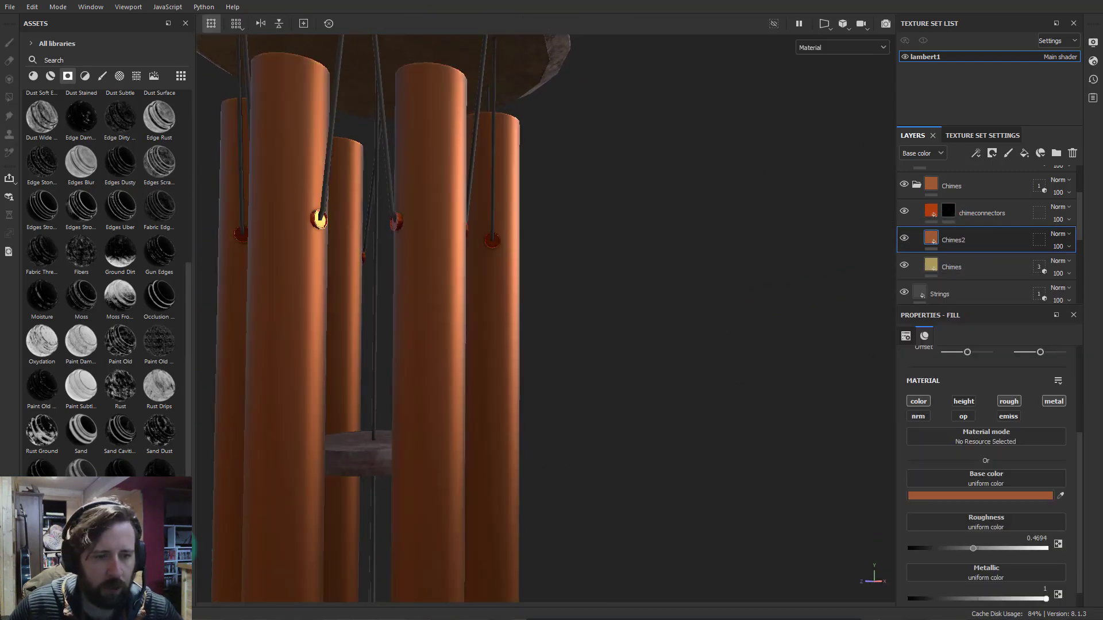
Apply a different smart mask to the Chimes2 layer and set its Mask Editor's Global Balance to 0.83
left_click_drag(159, 540, 962, 238)
left_click_drag(609, 342, 515, 340, "alt")
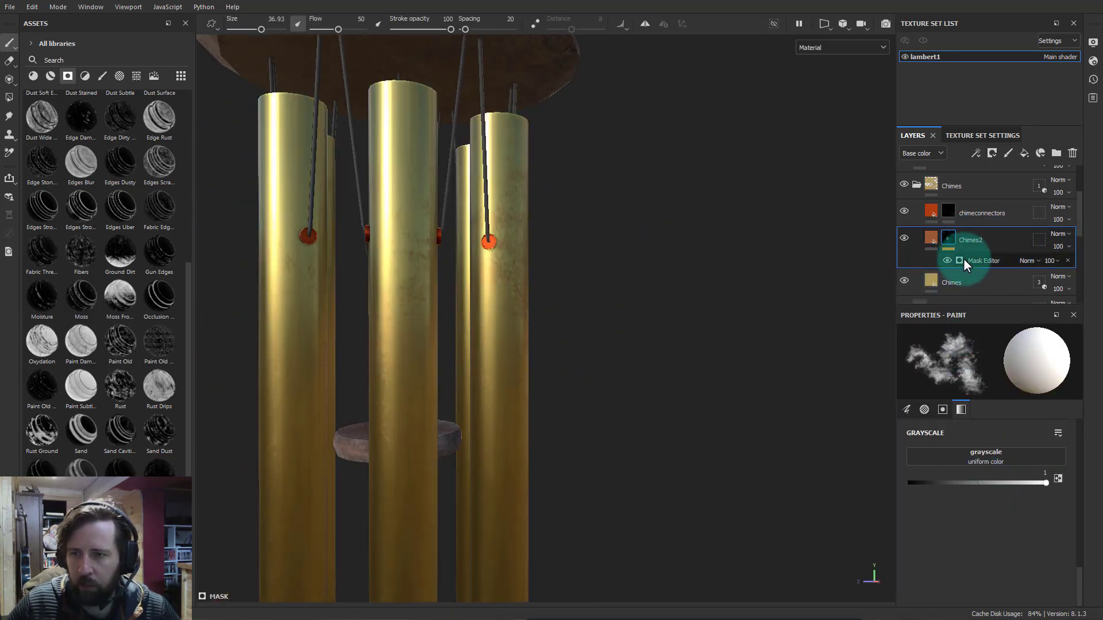
left_click(963, 258)
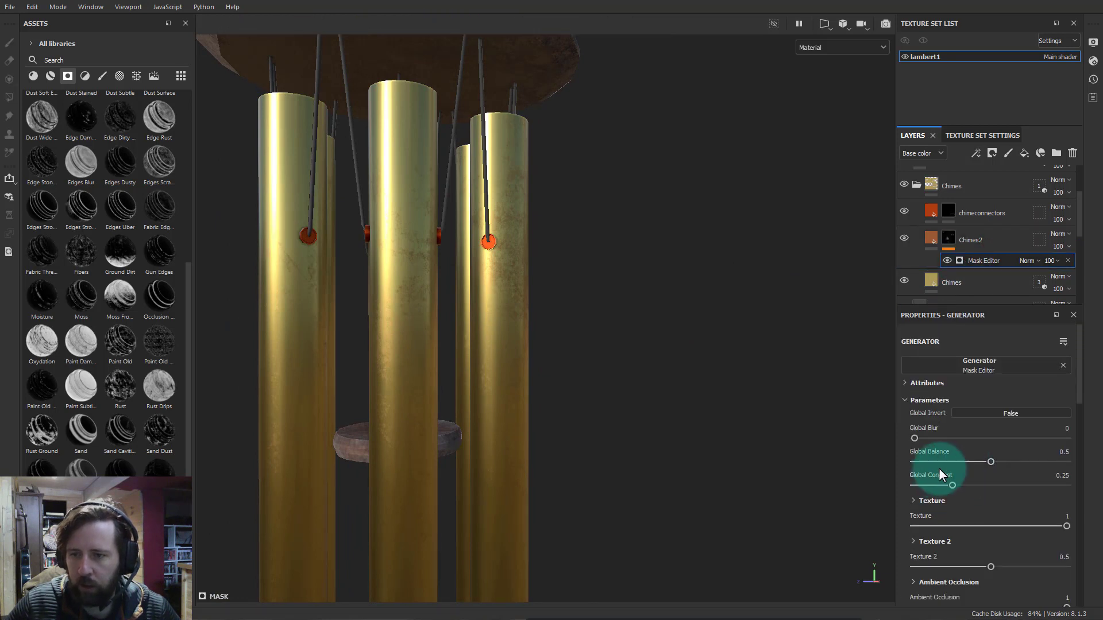
left_click_drag(988, 460, 1032, 461)
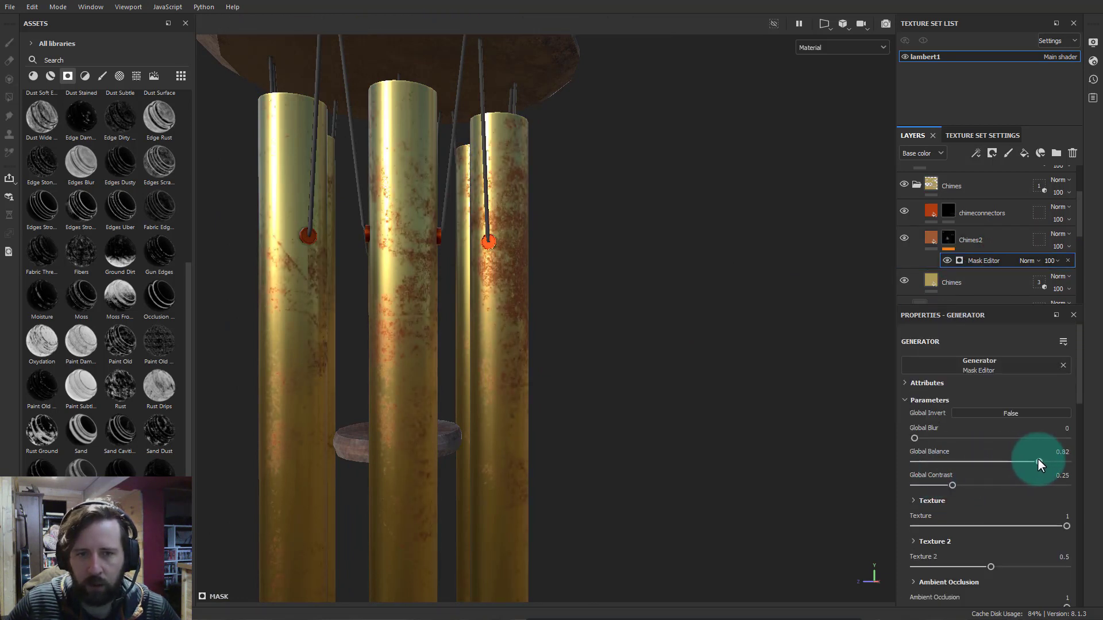
left_click_drag(655, 402, 549, 419, "alt")
scroll(502, 410, "down", 4)
scroll(626, 413, "up", 3)
right_click_drag(481, 390, 707, 418, "alt")
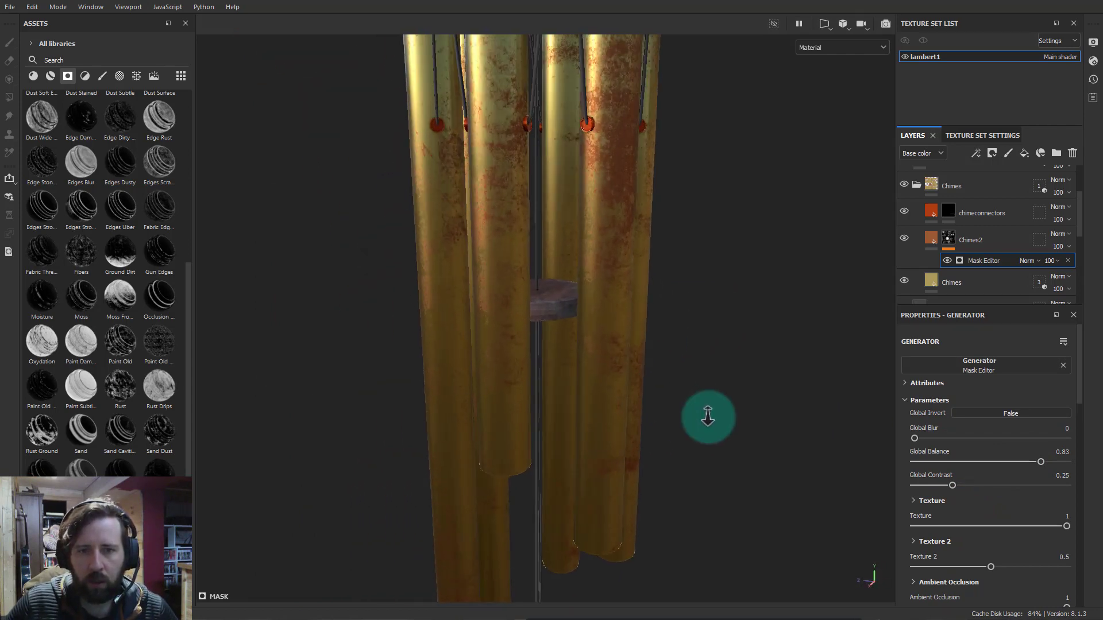
Set the fill projection of the Chimes2 layer to Tri-planar projection
left_click_drag(706, 419, 595, 363, "alt")
scroll(991, 256, "up", 2)
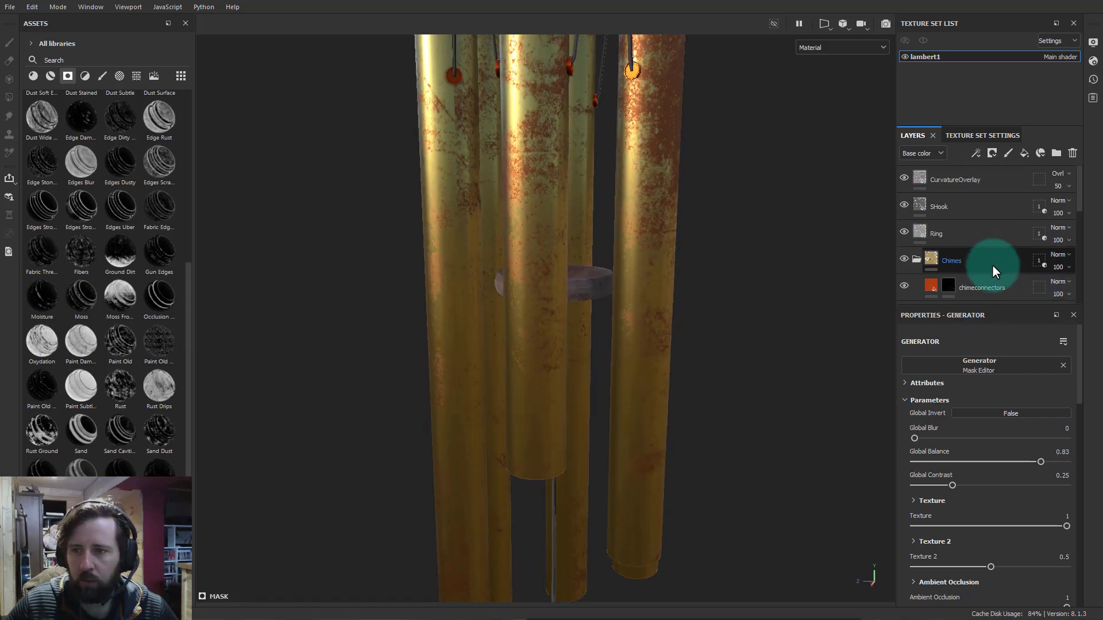
scroll(989, 264, "down", 3)
scroll(981, 468, "down", 5)
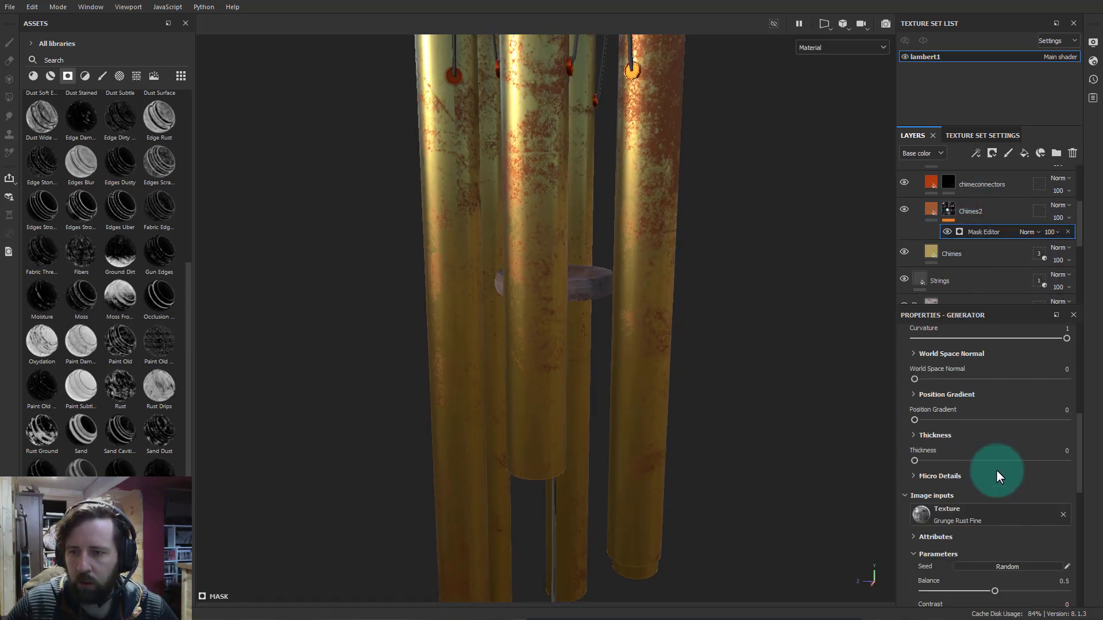
scroll(995, 470, "down", 5)
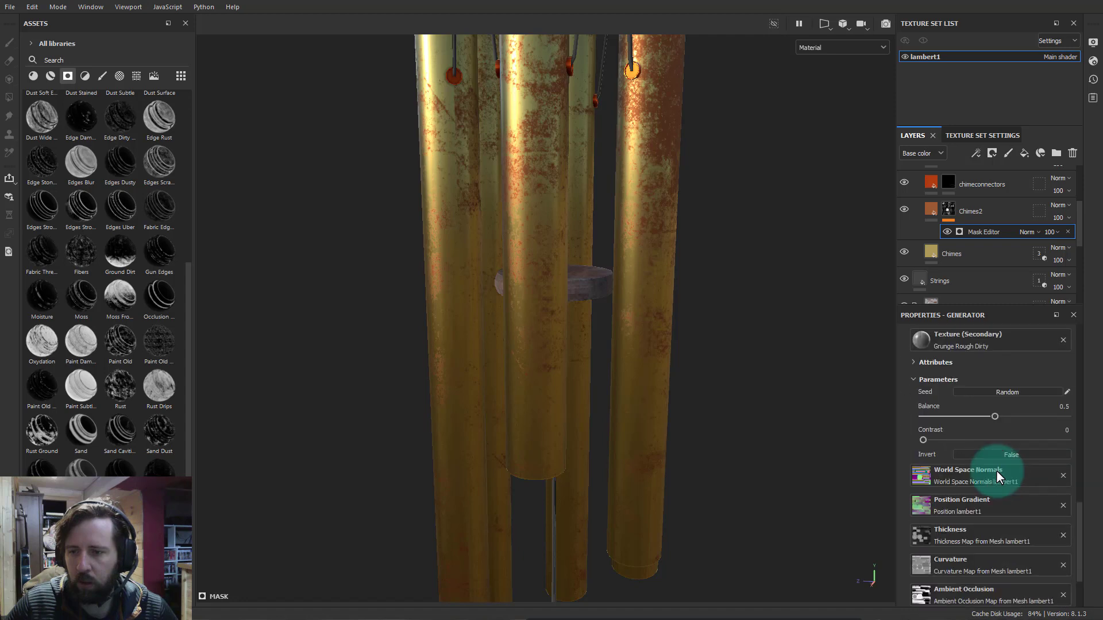
scroll(996, 470, "up", 5)
left_click(926, 208)
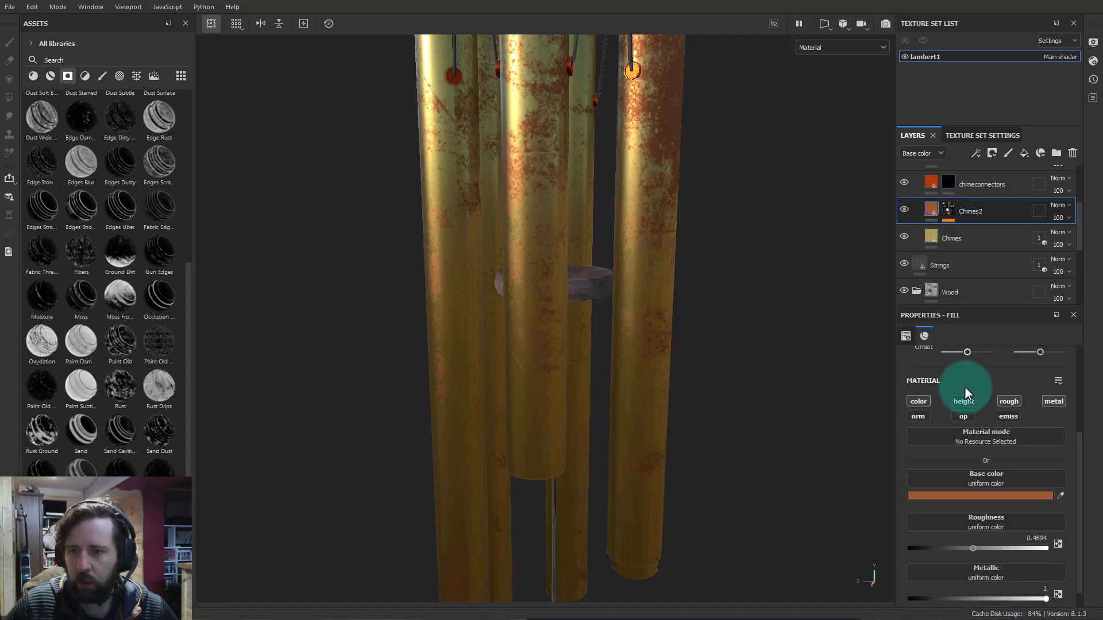
scroll(964, 396, "up", 5)
left_click(959, 376)
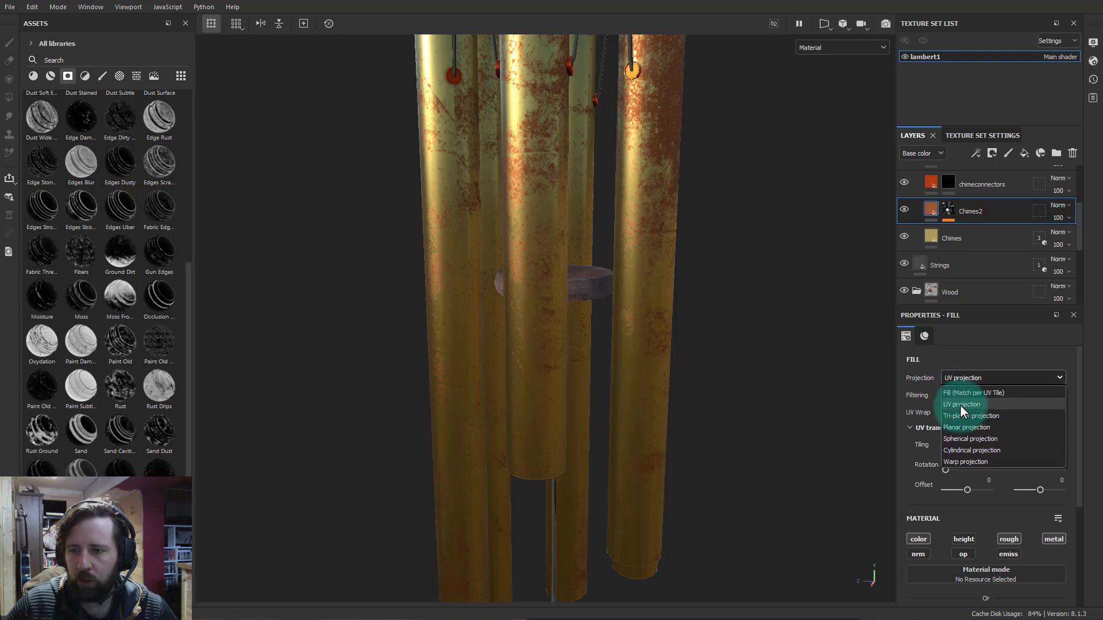
left_click(958, 415)
left_click_drag(688, 271, 770, 258, "alt")
Lower the Chimes2 Mask Editor's Ambient Occlusion to 0.21 and its Curvature to 0.76
left_click(964, 211)
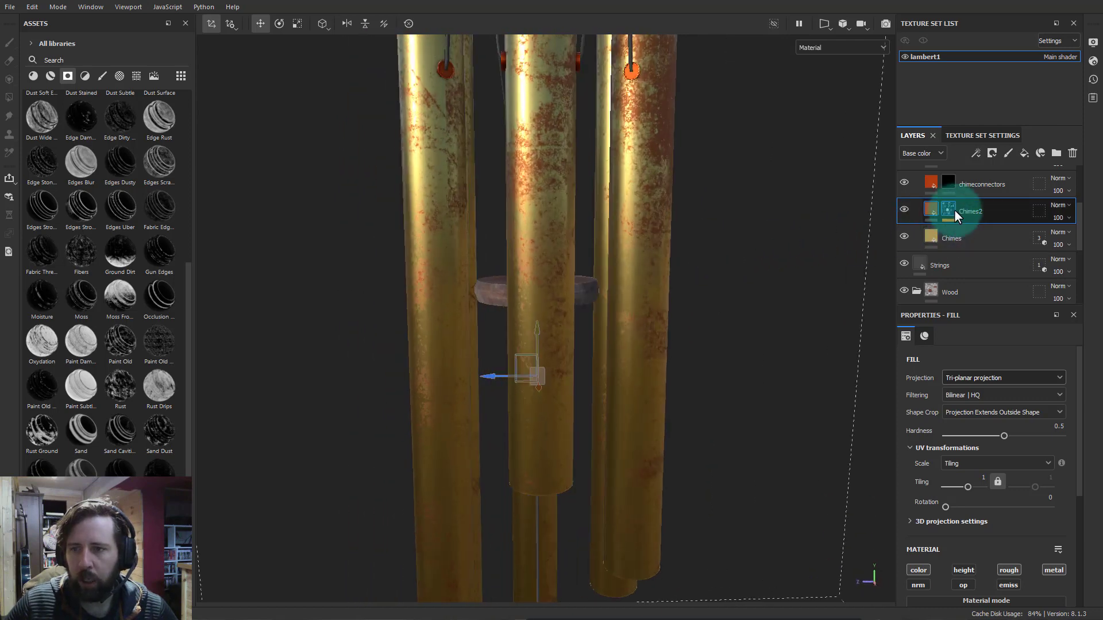
left_click(954, 210)
left_click(984, 232)
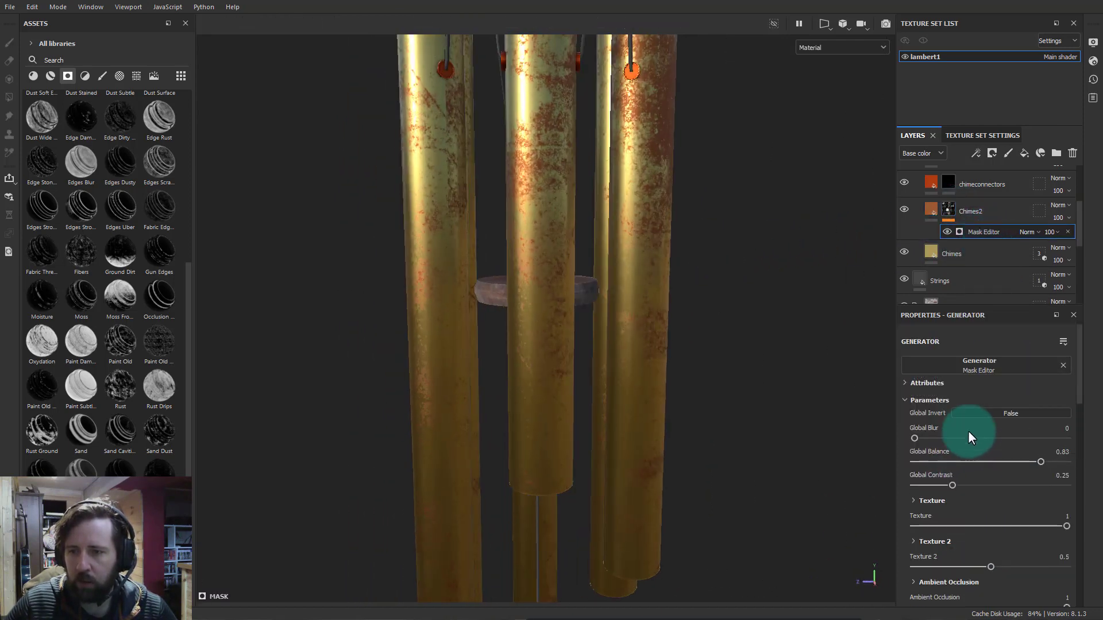
left_click(927, 383)
left_click(927, 382)
scroll(969, 502, "down", 2)
scroll(969, 502, "down", 2)
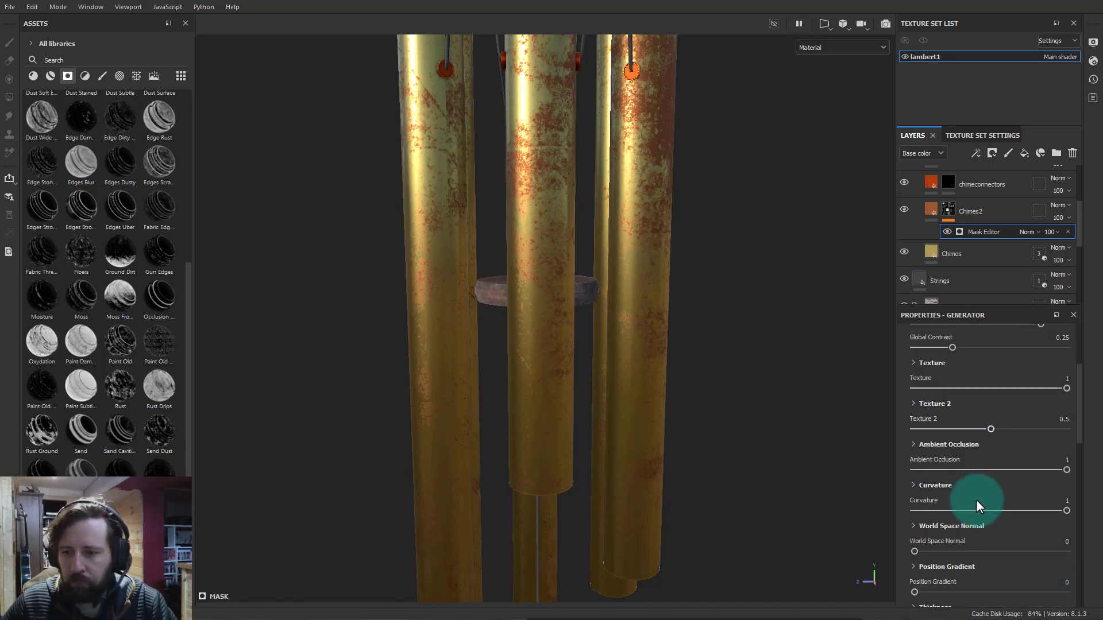
mouse_move(960, 469)
left_mouse_down()
mouse_move(908, 468)
mouse_move(1034, 469)
mouse_move(922, 465)
mouse_move(949, 465)
left_mouse_up()
left_click_drag(979, 510, 1029, 505)
Try raising the Position Gradient of the Chimes2 mask, return it to 0, and look through the generator's image inputs
scroll(1000, 518, "down", 2)
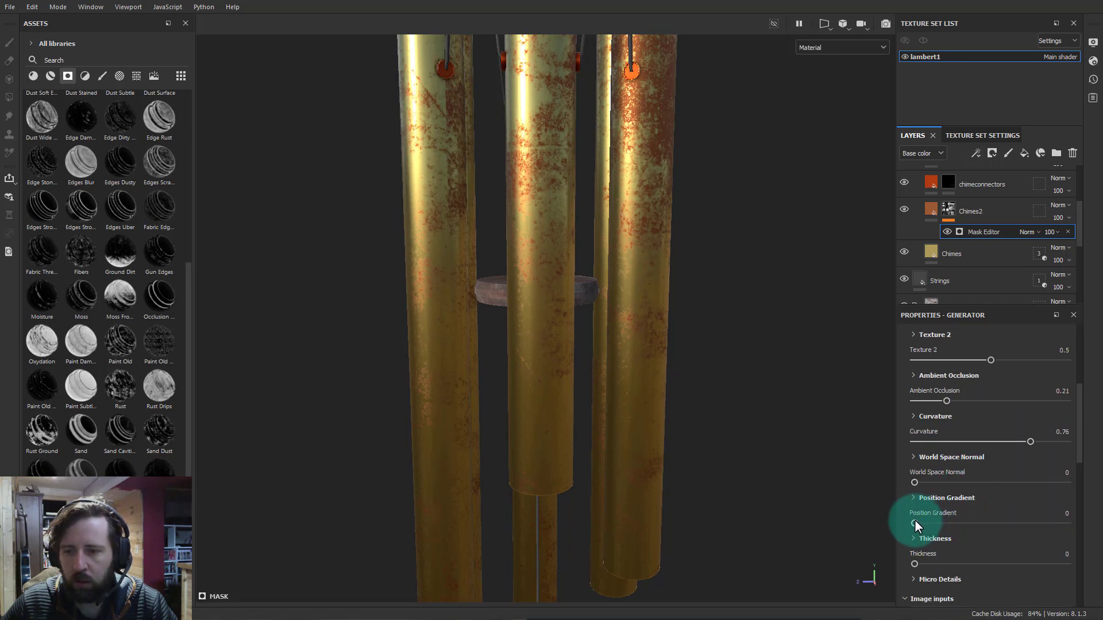
left_click_drag(916, 523, 1081, 522)
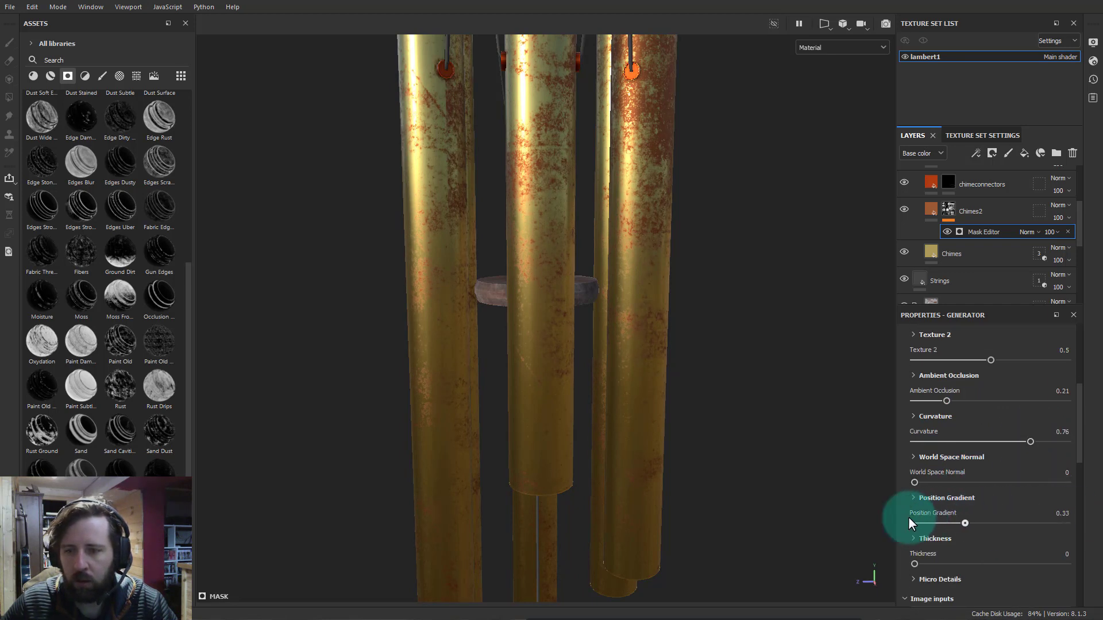
scroll(979, 530, "down", 4)
scroll(979, 505, "down", 4)
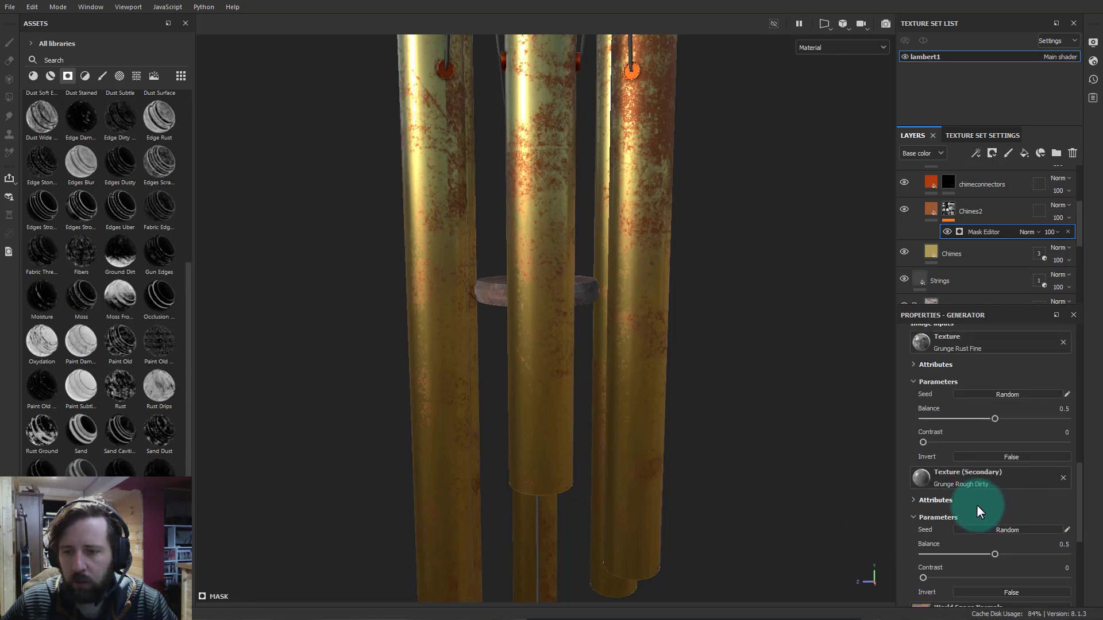
scroll(977, 508, "down", 3)
scroll(999, 471, "up", 10)
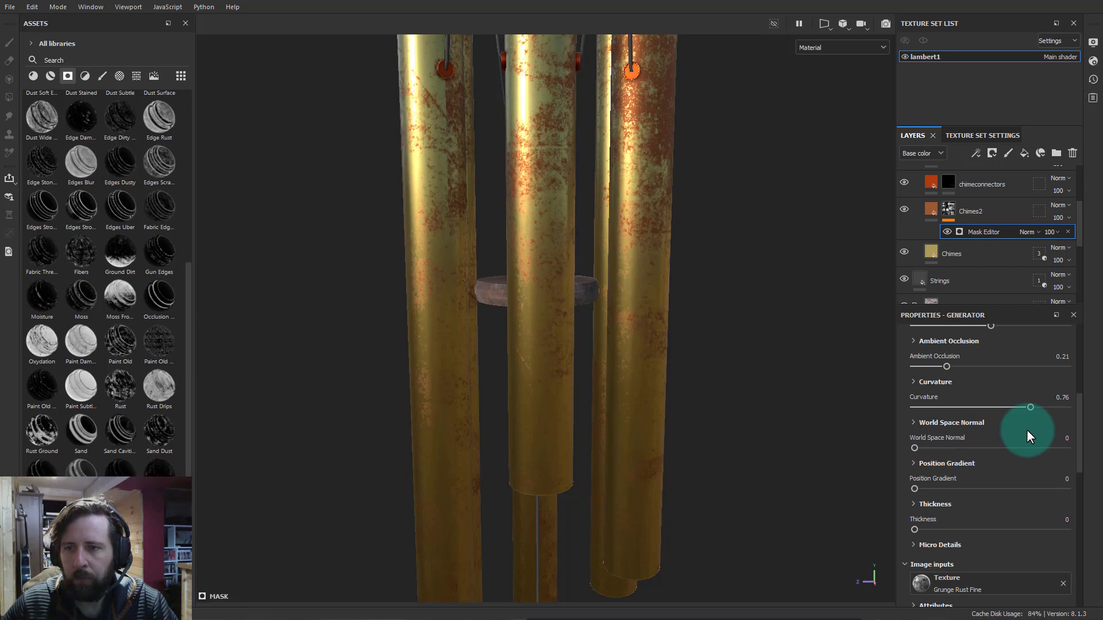
Add a paint effect to the Chimes2 mask and paint copper onto the chimes with brush size 8.29 and alpha hardness 1
left_click(951, 210)
right_click(949, 209)
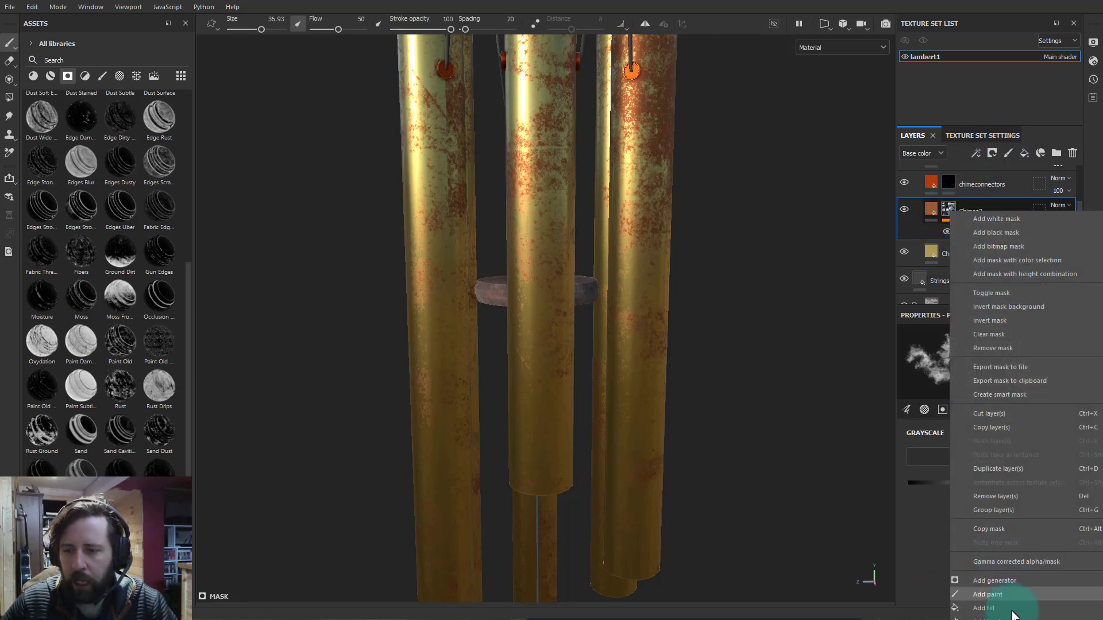
left_click(987, 594)
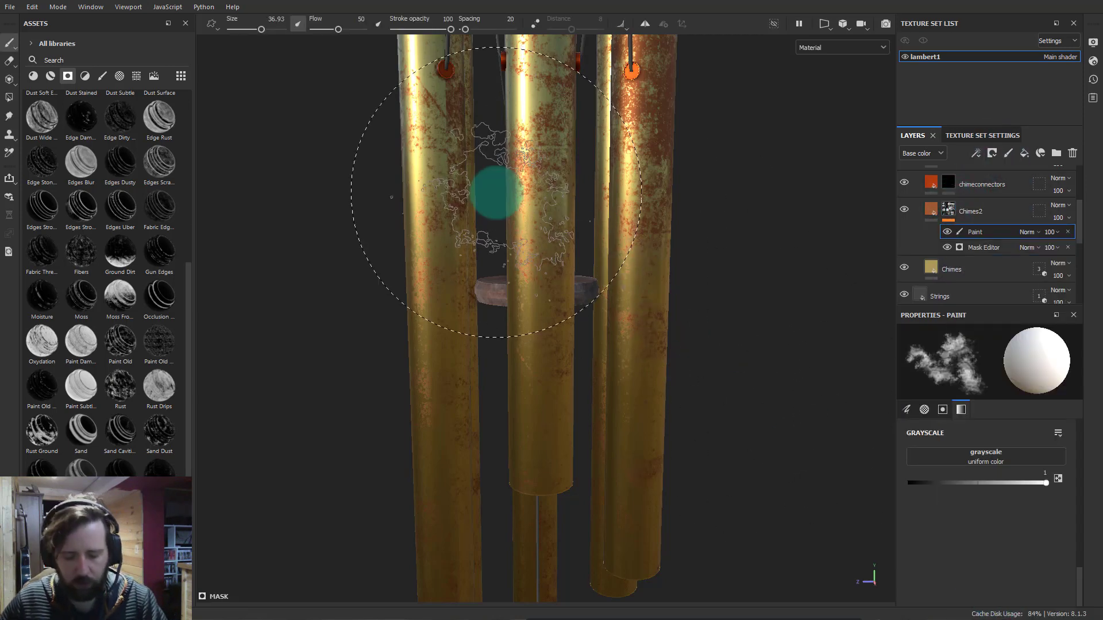
mouse_move(497, 192)
right_mouse_down("ctrl")
mouse_move(443, 136)
mouse_move(443, 98)
mouse_move(440, 123)
mouse_move(455, 104)
right_mouse_up("ctrl")
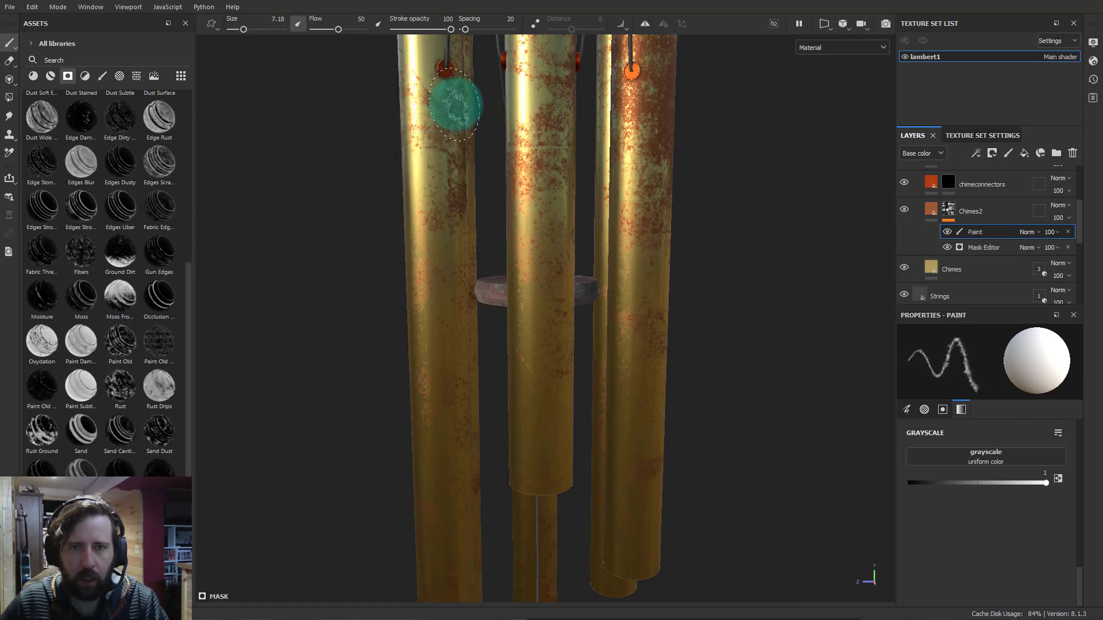
left_click(924, 409)
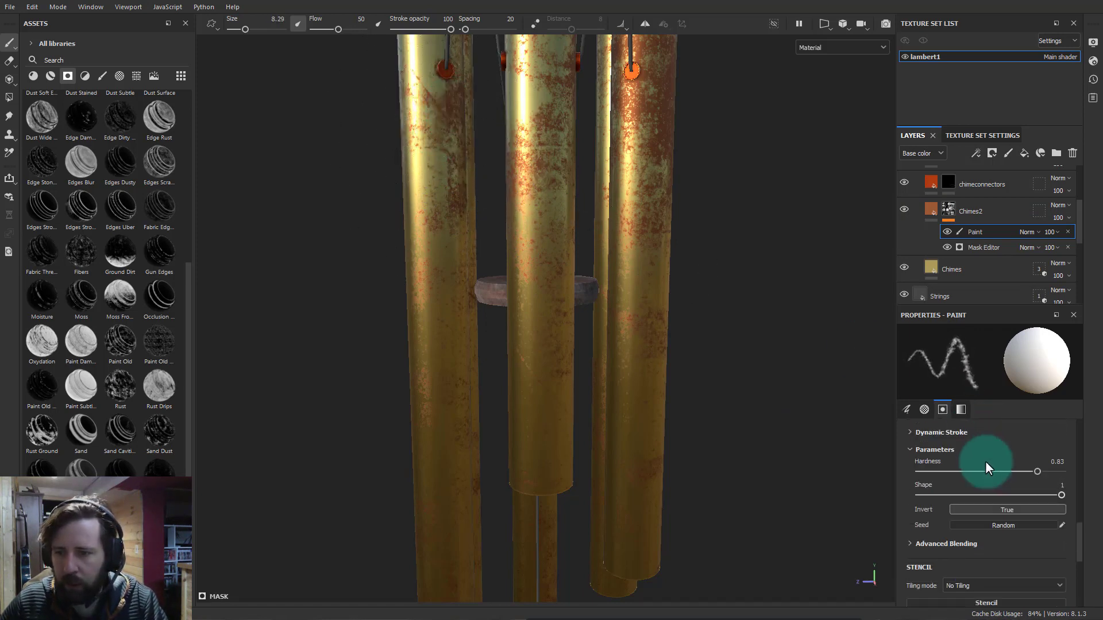
left_click_drag(1035, 506, 1061, 506)
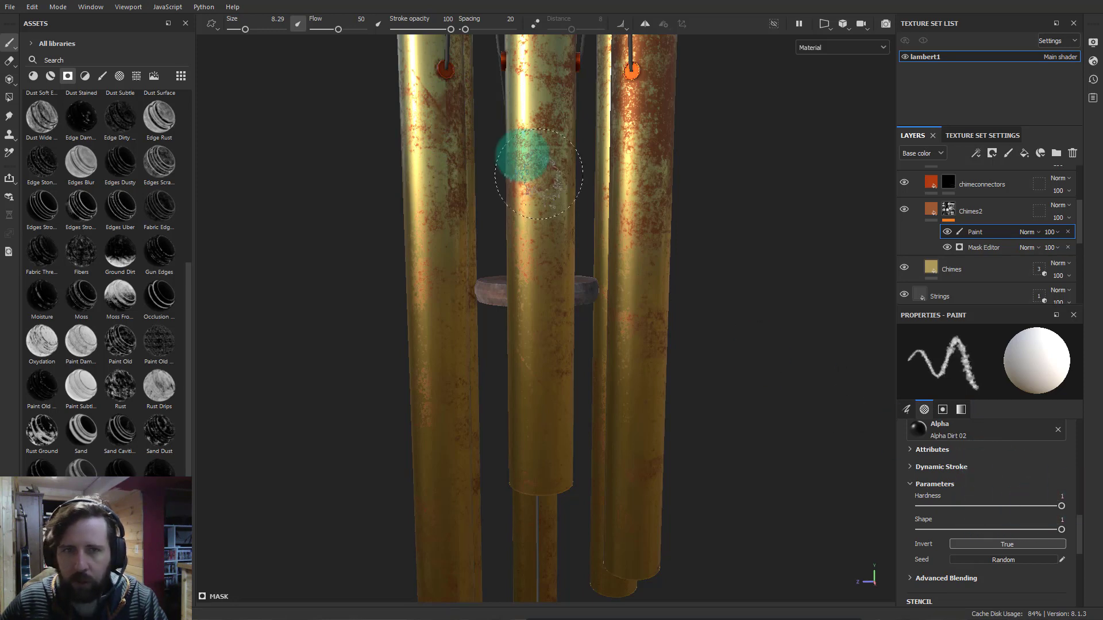
mouse_move(516, 153)
left_mouse_down()
mouse_move(438, 103)
mouse_move(431, 142)
left_mouse_up()
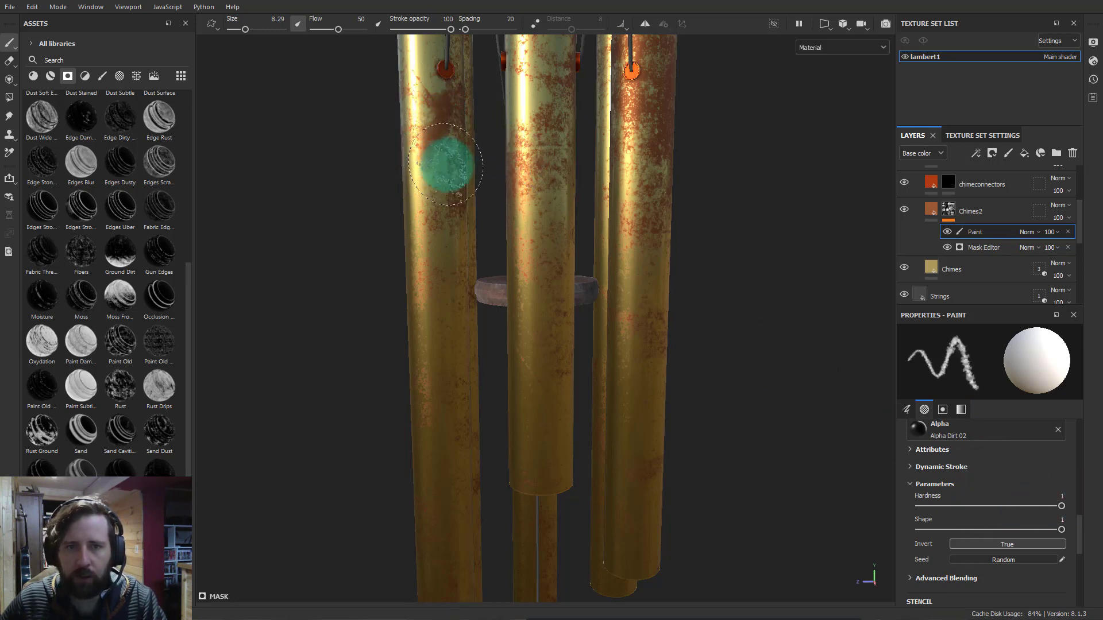
Enlarge the mask brush to size 18.3, set its grayscale to 0 for erasing copper, and check the tarnish around the chimes
right_click_drag(450, 167, 443, 89, "ctrl")
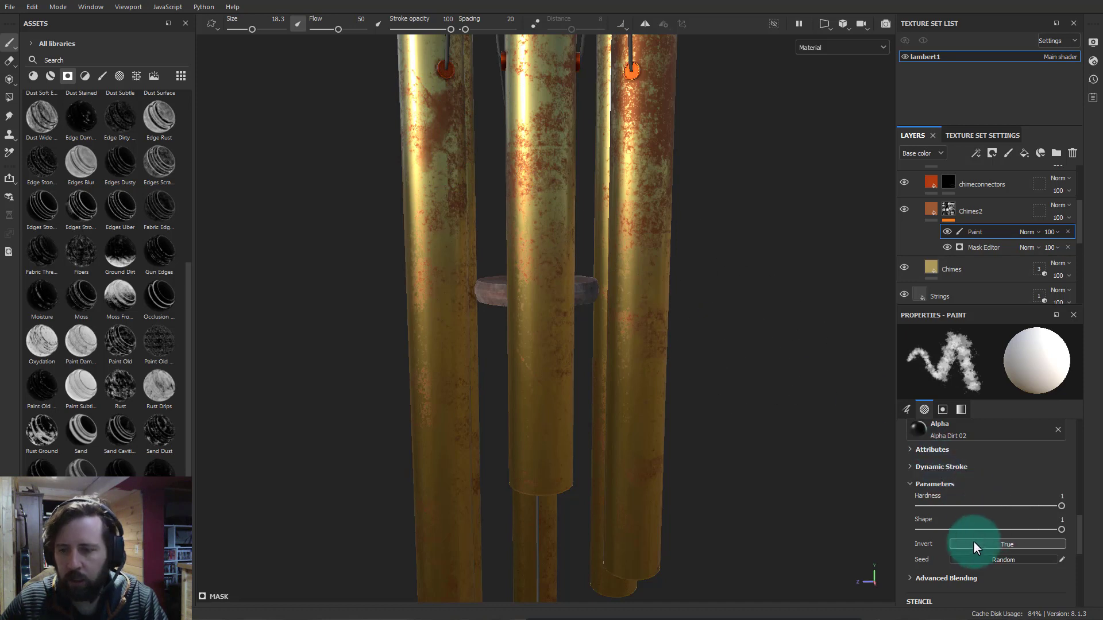
scroll(1016, 565, "down", 5)
left_click_drag(1006, 483, 859, 475)
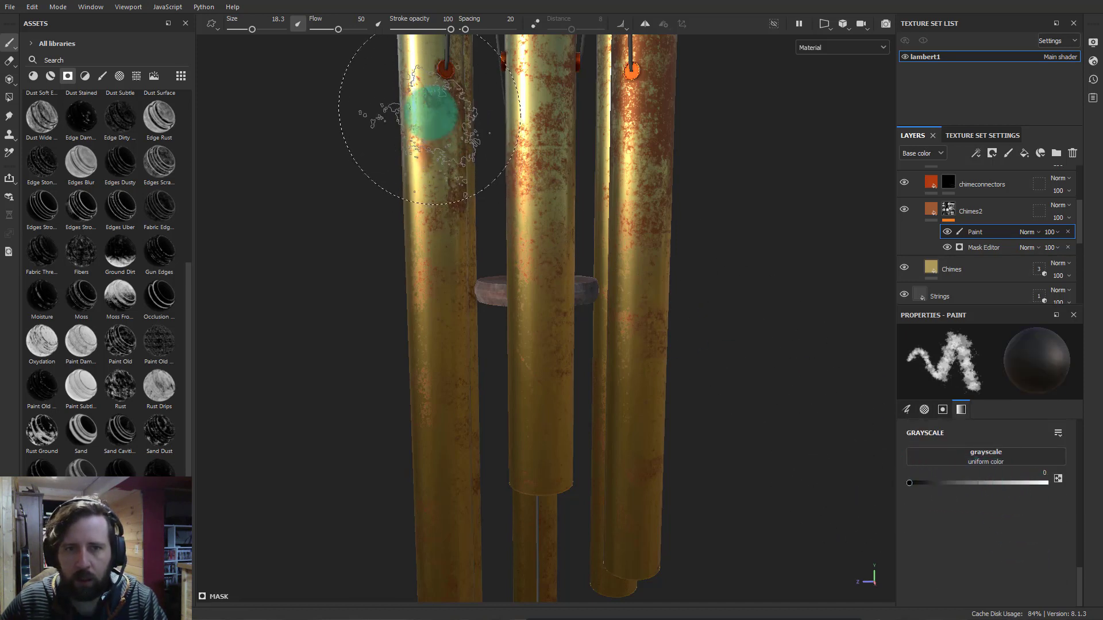
mouse_move(436, 230)
left_mouse_down("alt")
mouse_move(652, 246)
mouse_move(480, 239)
mouse_move(473, 175)
mouse_move(505, 296)
mouse_move(746, 305)
mouse_move(850, 330)
mouse_move(648, 278)
mouse_move(622, 278)
mouse_move(559, 322)
mouse_move(301, 330)
mouse_move(467, 284)
left_mouse_up("alt")
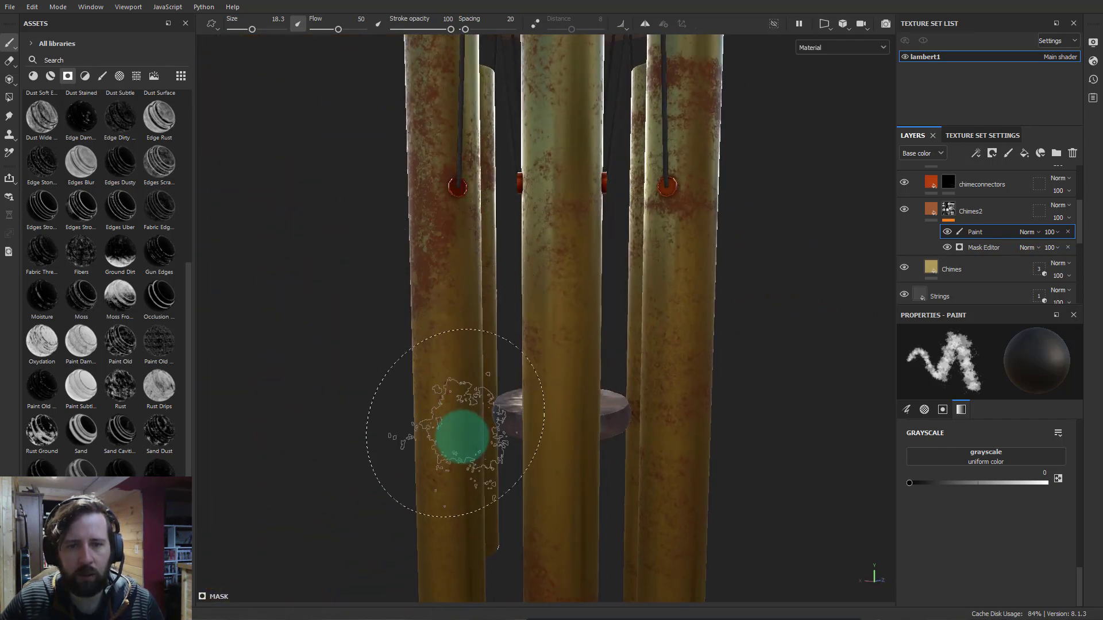
mouse_move(542, 340)
left_mouse_down("alt")
mouse_move(616, 333)
mouse_move(560, 331)
mouse_move(709, 337)
mouse_move(753, 310)
mouse_move(247, 340)
mouse_move(286, 386)
mouse_move(293, 286)
mouse_move(257, 270)
mouse_move(511, 295)
mouse_move(563, 325)
mouse_move(446, 322)
mouse_move(592, 233)
mouse_move(546, 345)
mouse_move(492, 362)
mouse_move(655, 369)
mouse_move(352, 369)
mouse_move(429, 345)
mouse_move(268, 310)
mouse_move(329, 329)
mouse_move(566, 322)
mouse_move(389, 291)
mouse_move(704, 337)
mouse_move(689, 345)
mouse_move(783, 364)
mouse_move(1100, 363)
mouse_move(707, 155)
mouse_move(664, 157)
mouse_move(660, 236)
mouse_move(763, 327)
mouse_move(664, 216)
mouse_move(437, 215)
left_mouse_up("alt")
right_click_drag(437, 215, 640, 277, "alt")
middle_click_drag(640, 277, 597, 368, "alt")
left_click_drag(598, 368, 891, 310, "alt")
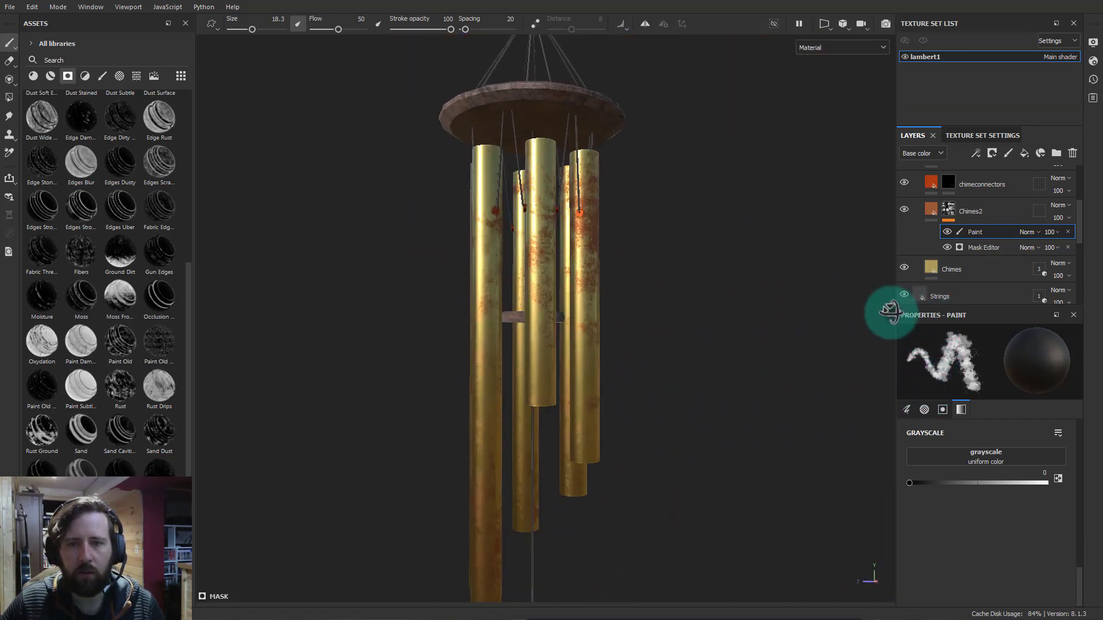
Set the Chimes brass layer's roughness to 0.3673 and its base color to the warmer gold A9843E
left_click(958, 266)
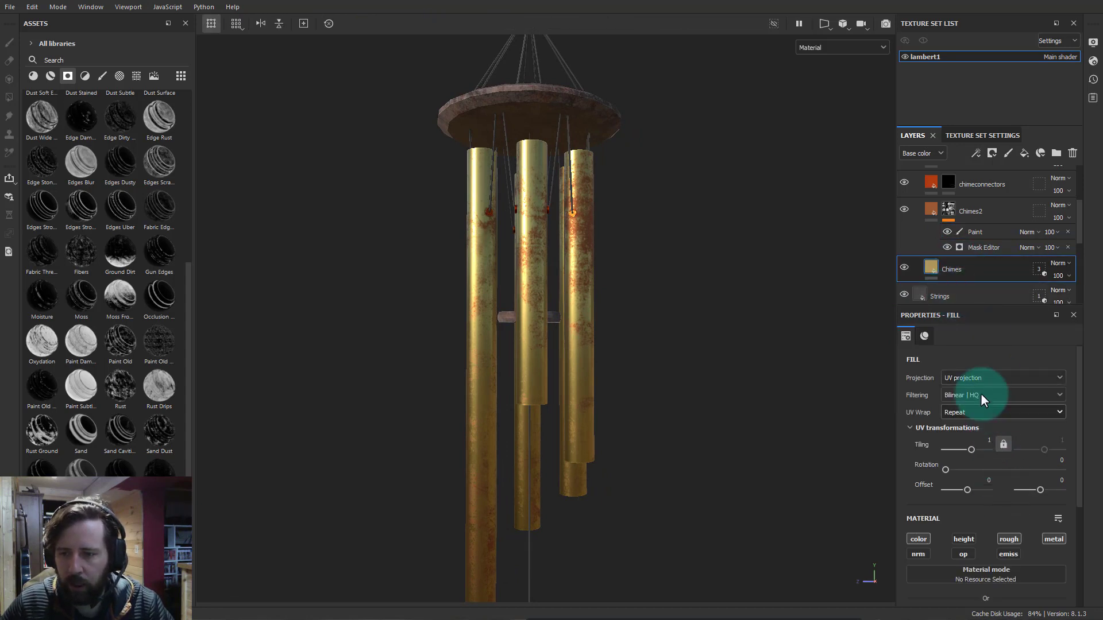
scroll(1005, 528, "down", 3)
left_click_drag(932, 525, 958, 522)
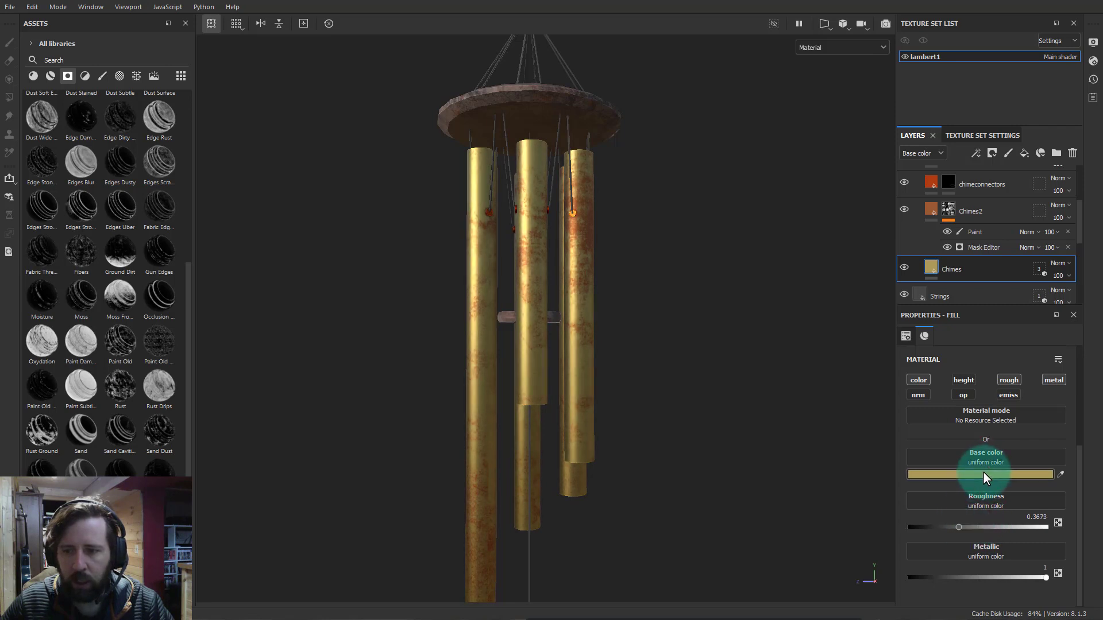
left_click(919, 475)
left_click_drag(852, 301, 874, 292)
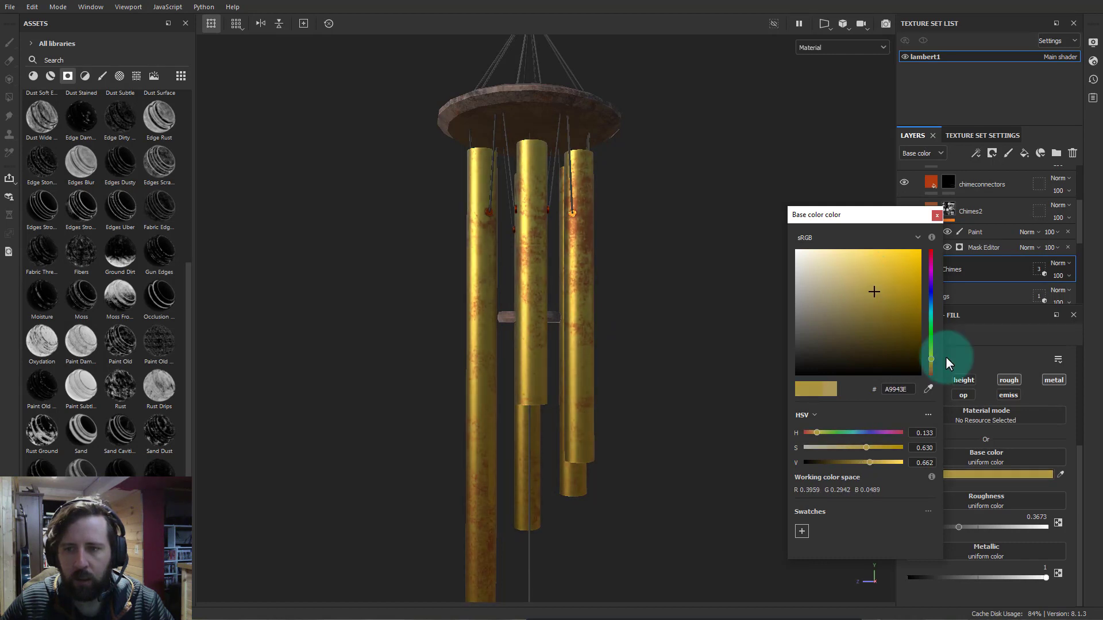
left_click_drag(932, 359, 929, 360)
left_click(889, 198)
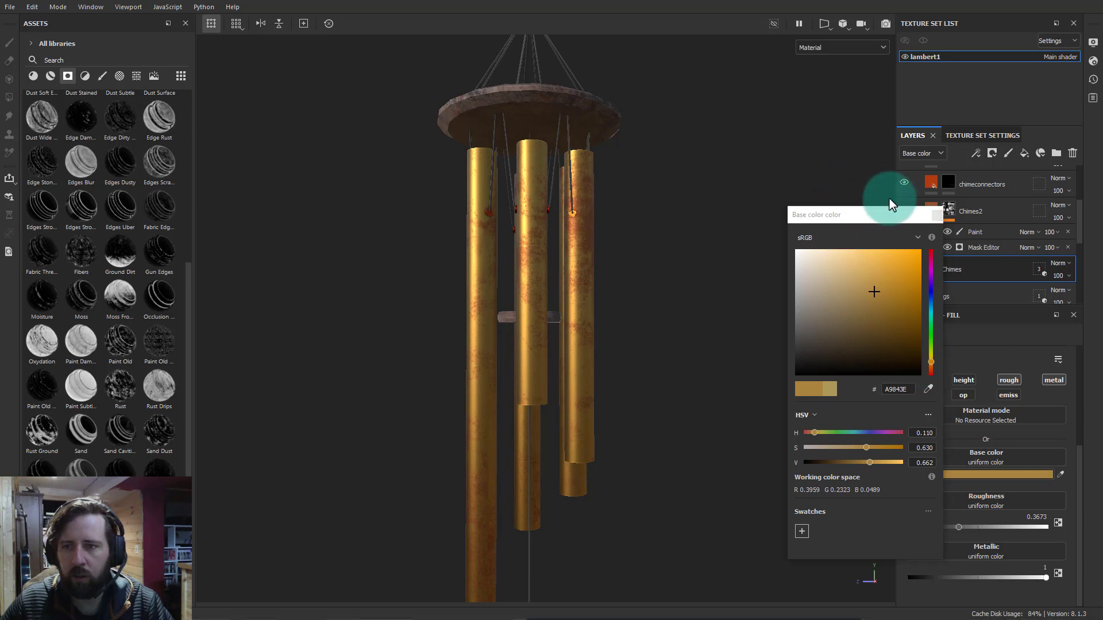
Add a fill layer directly above Chimes2 and give it a medium neutral grey base color
left_click(933, 207)
left_click(932, 207)
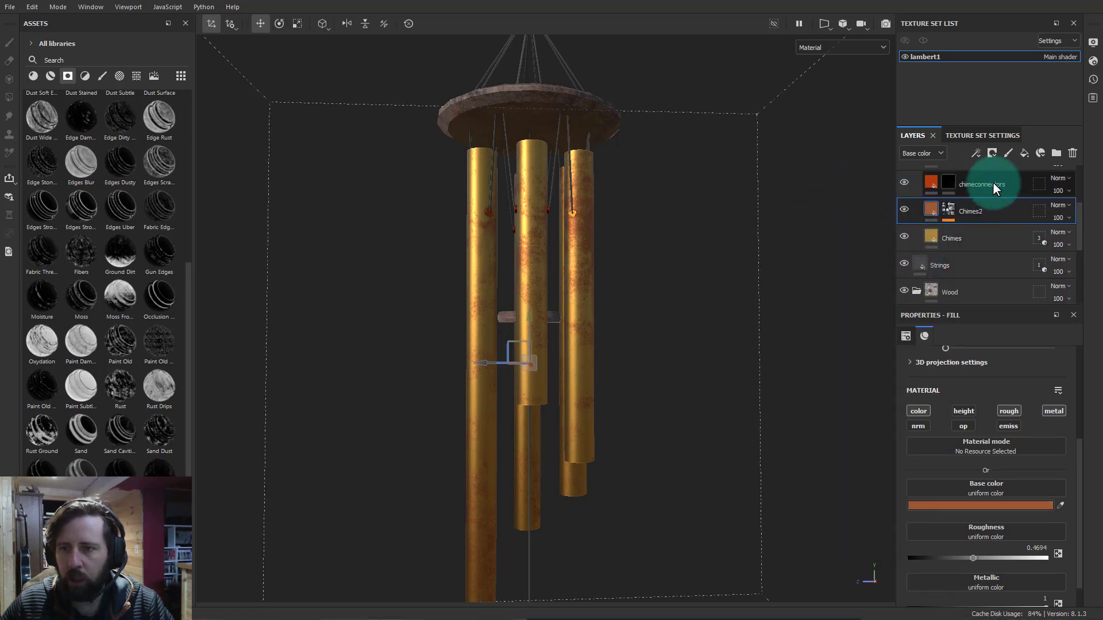
left_click(1026, 153)
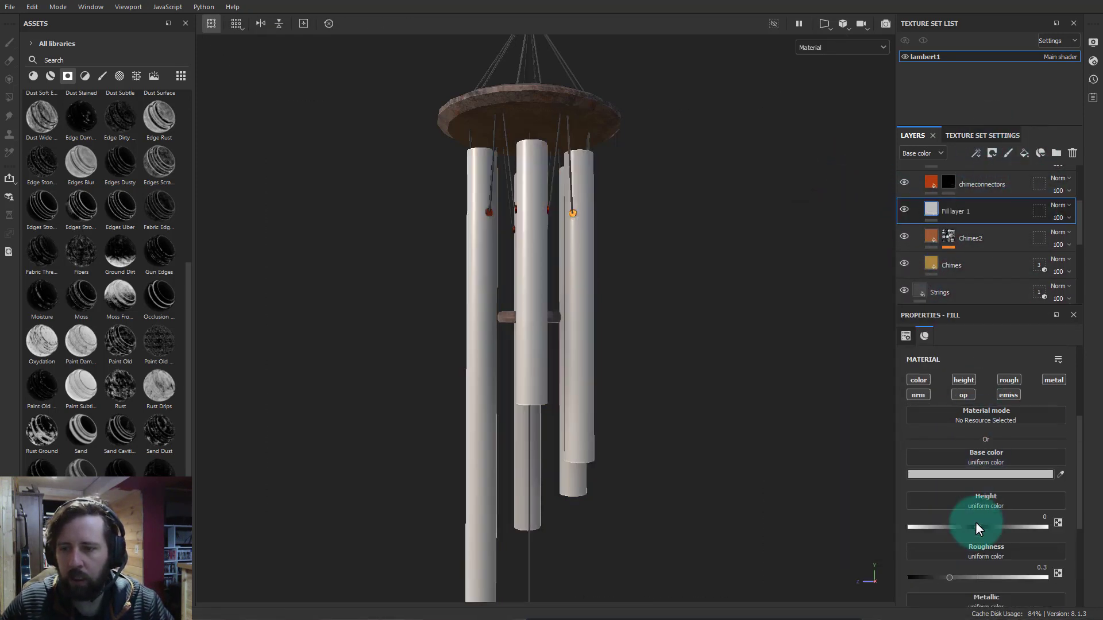
left_click(984, 474)
left_click(794, 301)
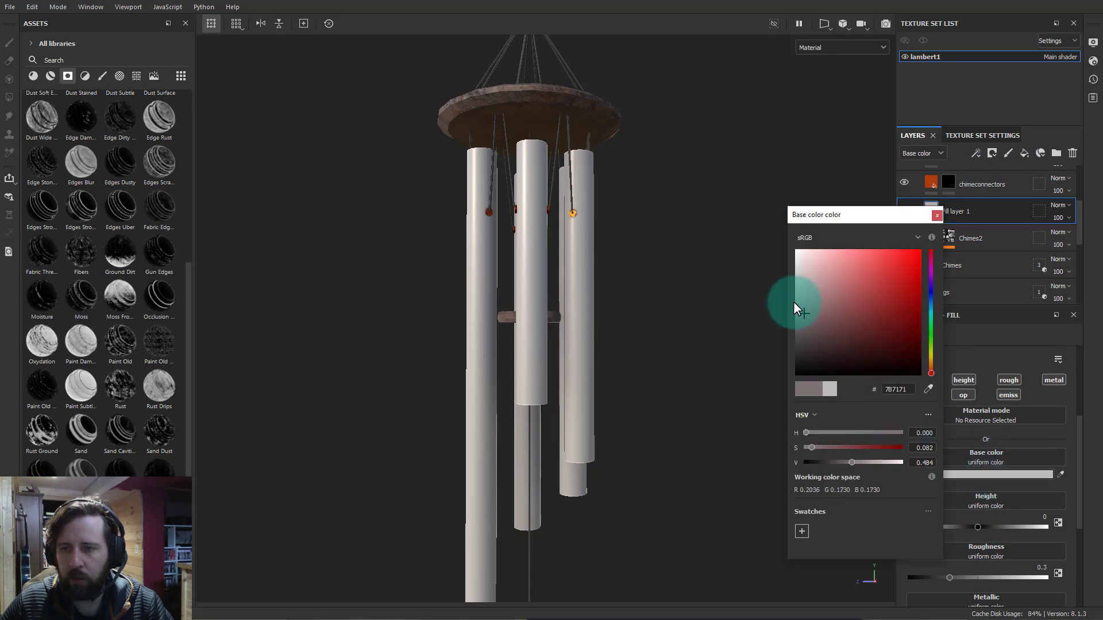
left_click(943, 217)
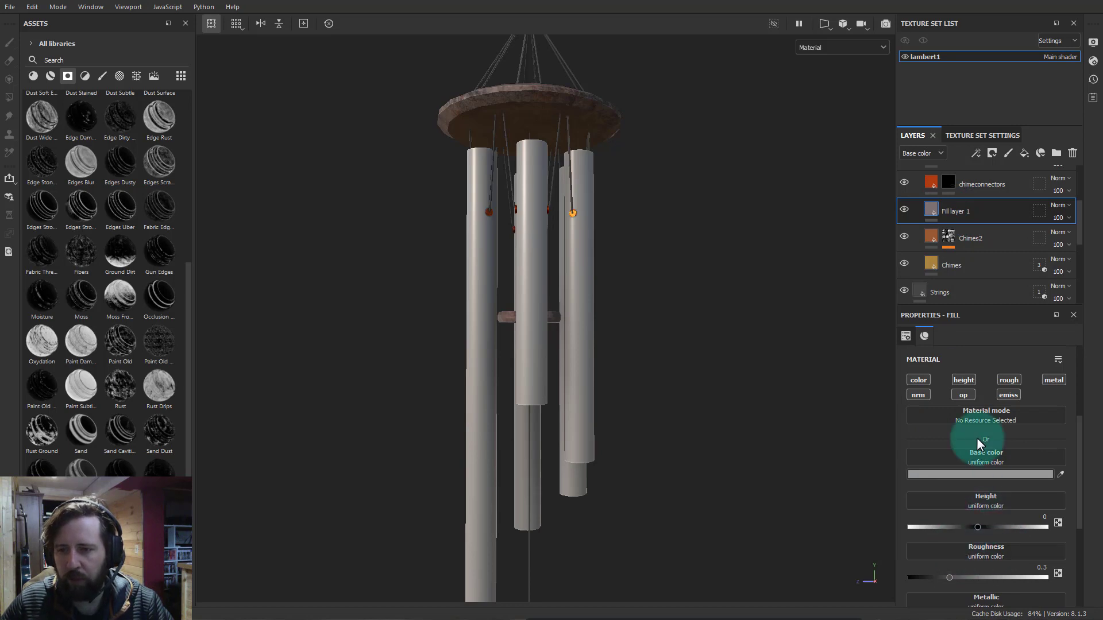
Limit the grey fill layer to the color and roughness channels and set its roughness to 1
left_click(963, 380)
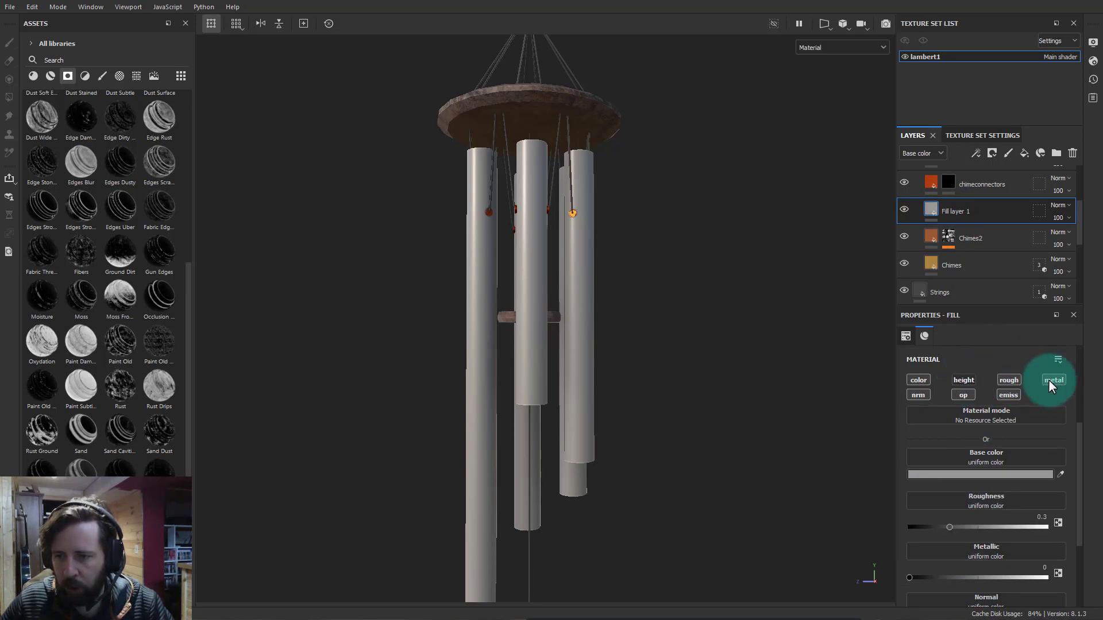
left_click(1051, 380)
left_click(925, 395)
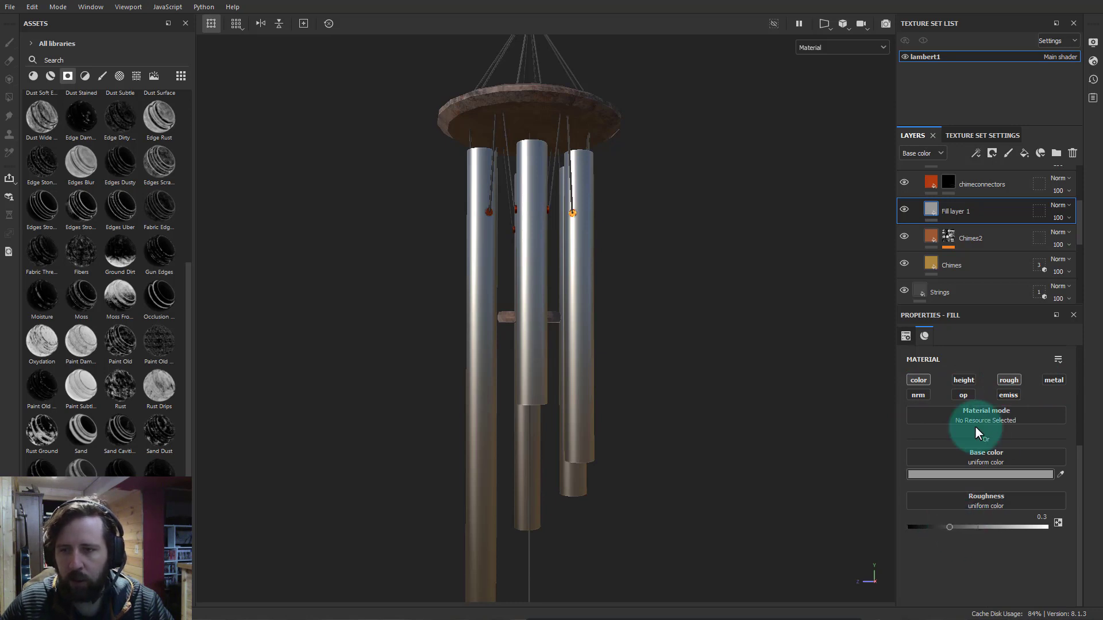
left_click_drag(957, 524, 1046, 526)
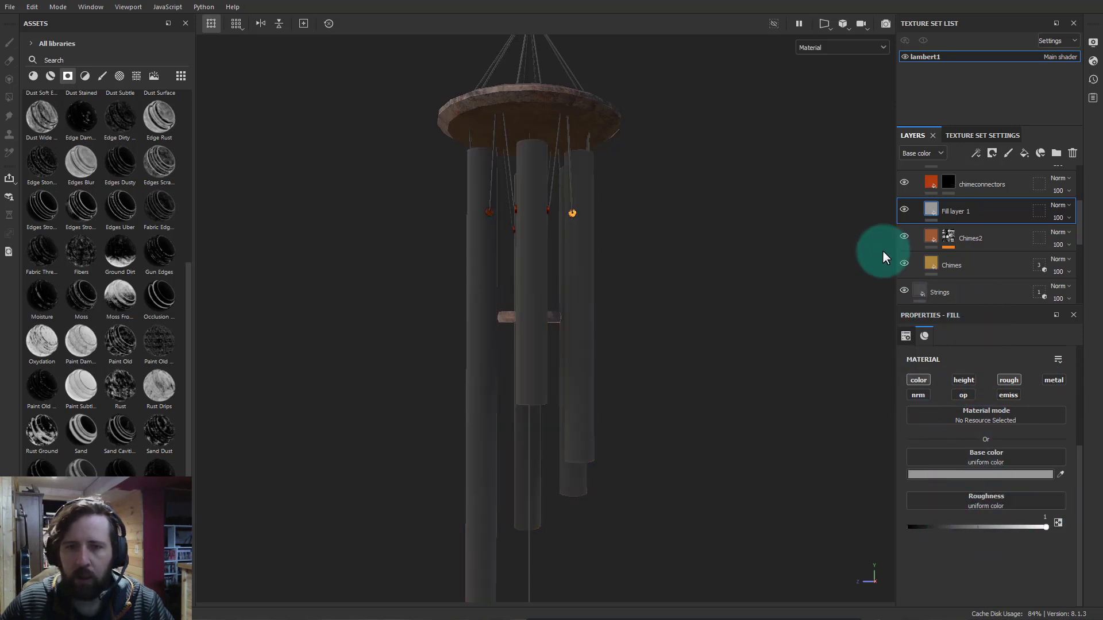
Apply the Ground Dirt smart mask to the grey fill layer and check the dirt on the chimes' lower ends
left_click_drag(148, 252, 971, 212)
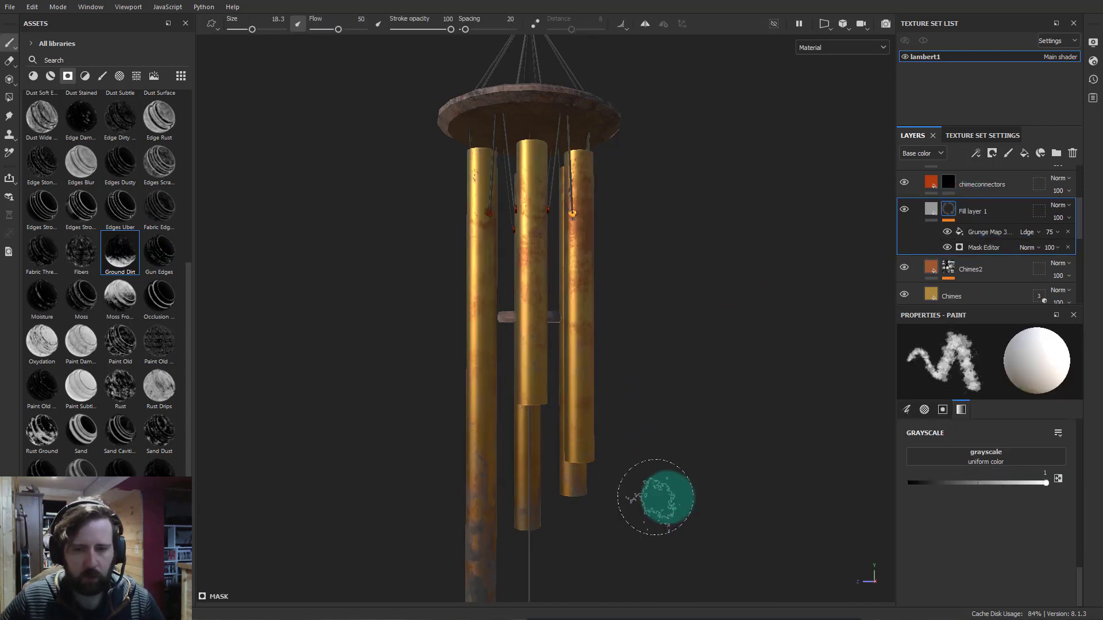
left_click_drag(665, 497, 523, 535, "alt")
middle_click_drag(523, 535, 602, 386, "alt")
left_click_drag(606, 384, 896, 383, "alt")
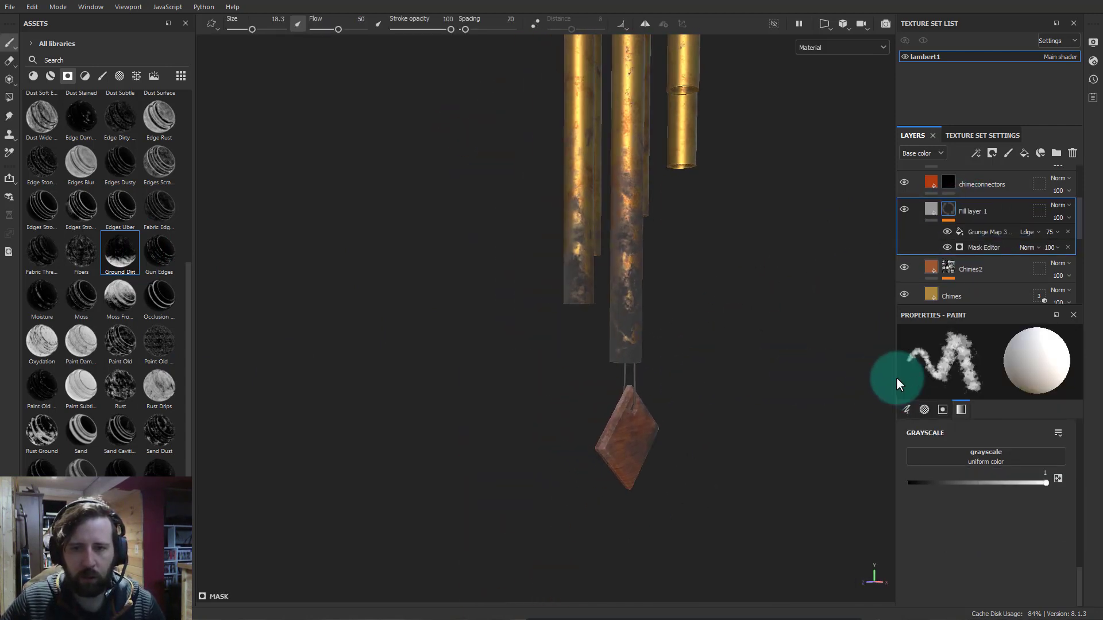
Rename the grey fill layer above Chimes2 as Dirt
middle_click_drag(738, 256, 689, 401, "alt")
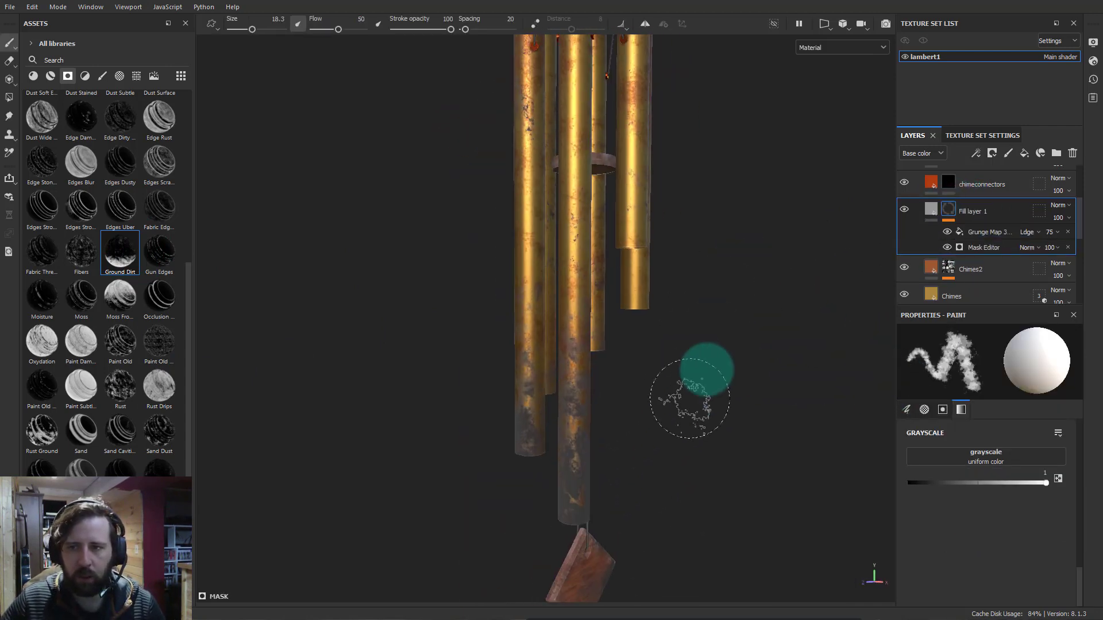
double_click(977, 211)
type("Dirt")
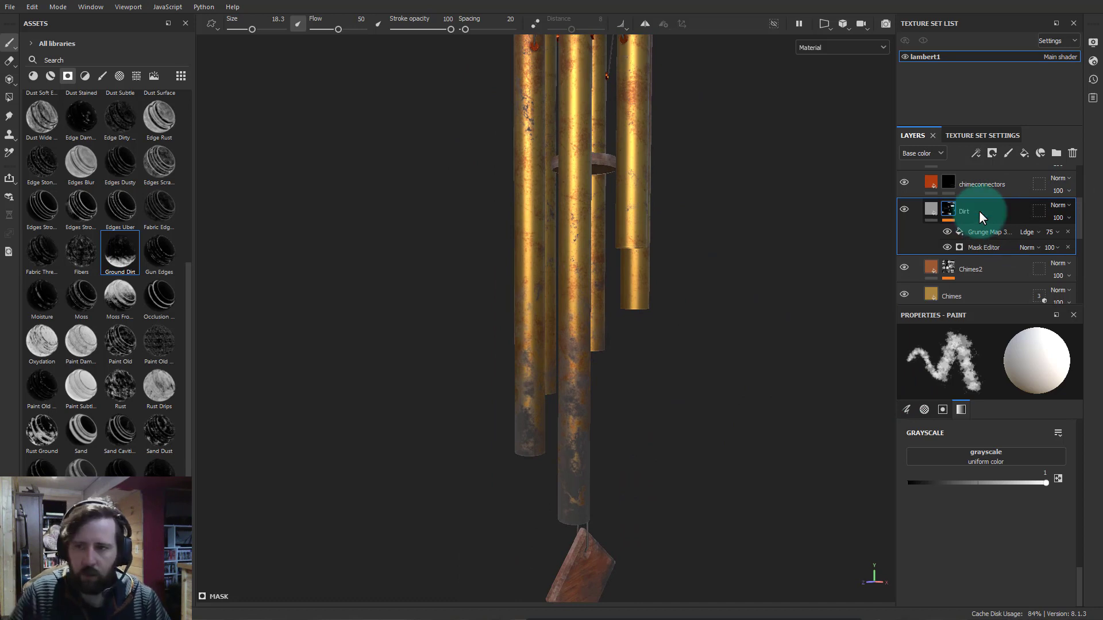
key("Return")
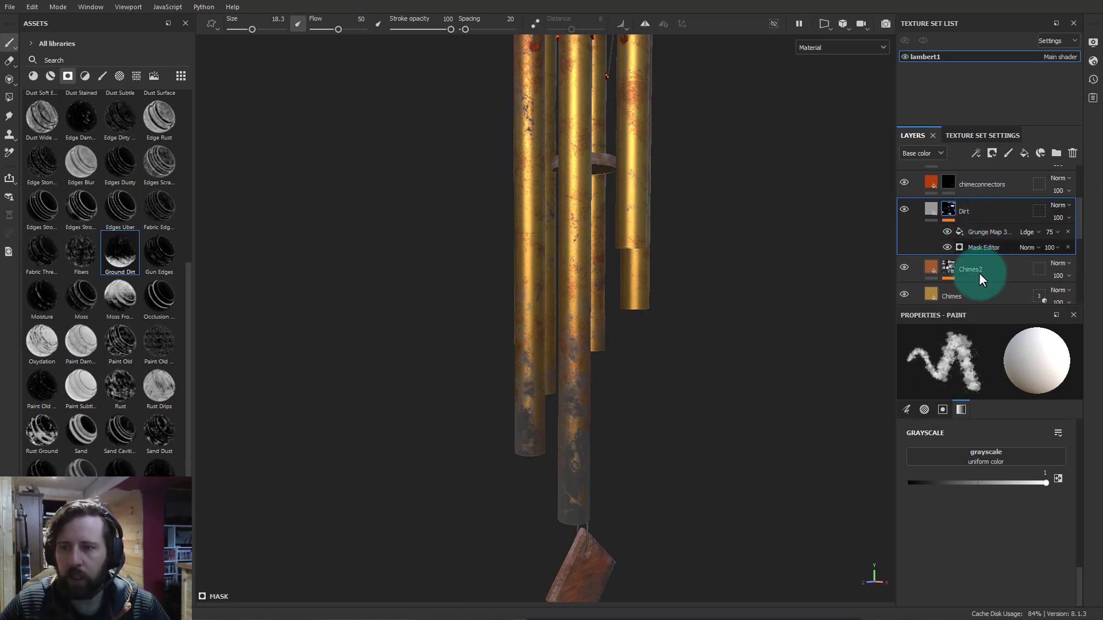
In the Dirt mask's Mask Editor generator, set global balance to 0.91, texture to 1 and ambient occlusion to 1
left_click(977, 247)
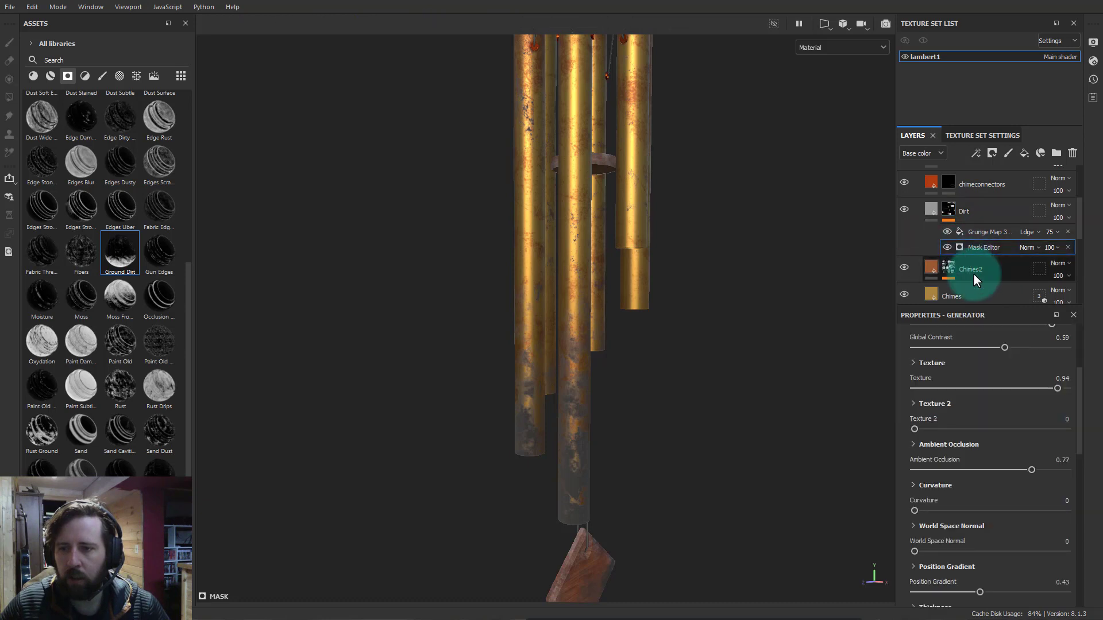
scroll(969, 419, "up", 3)
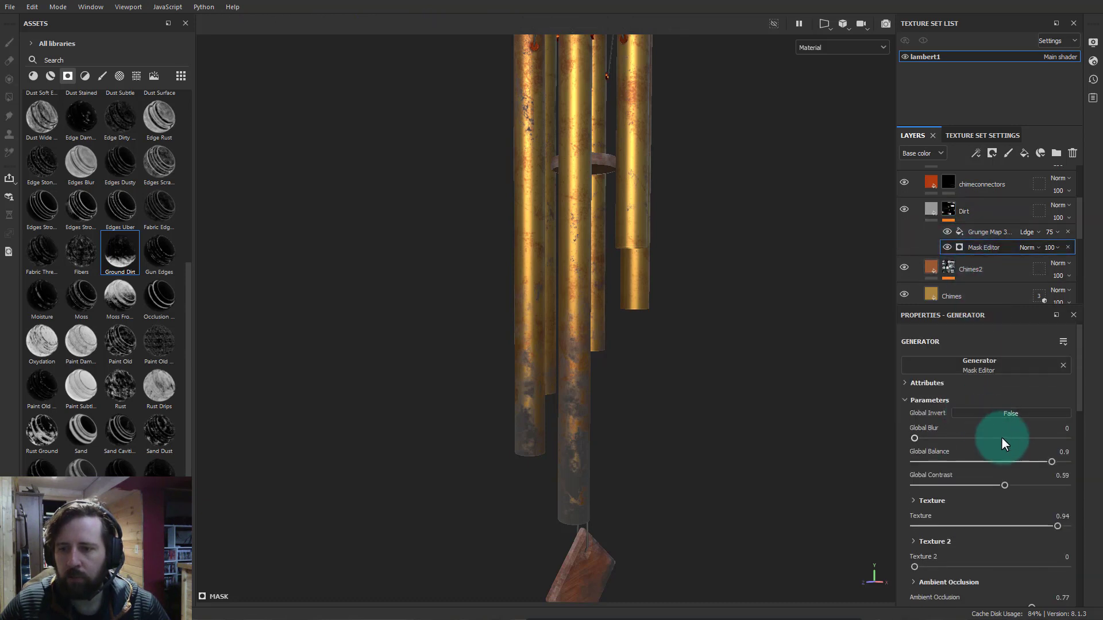
left_click_drag(1002, 458, 1051, 457)
left_click_drag(1057, 526, 1079, 522)
scroll(1016, 517, "down", 3)
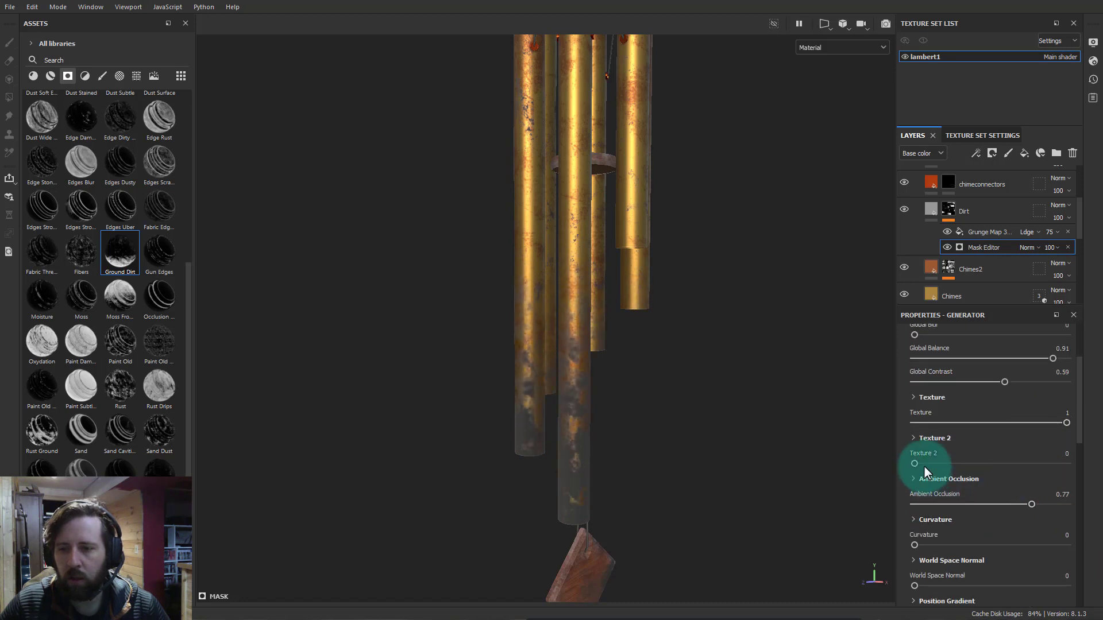
mouse_move(924, 466)
left_mouse_down()
mouse_move(1036, 460)
mouse_move(912, 457)
left_mouse_up()
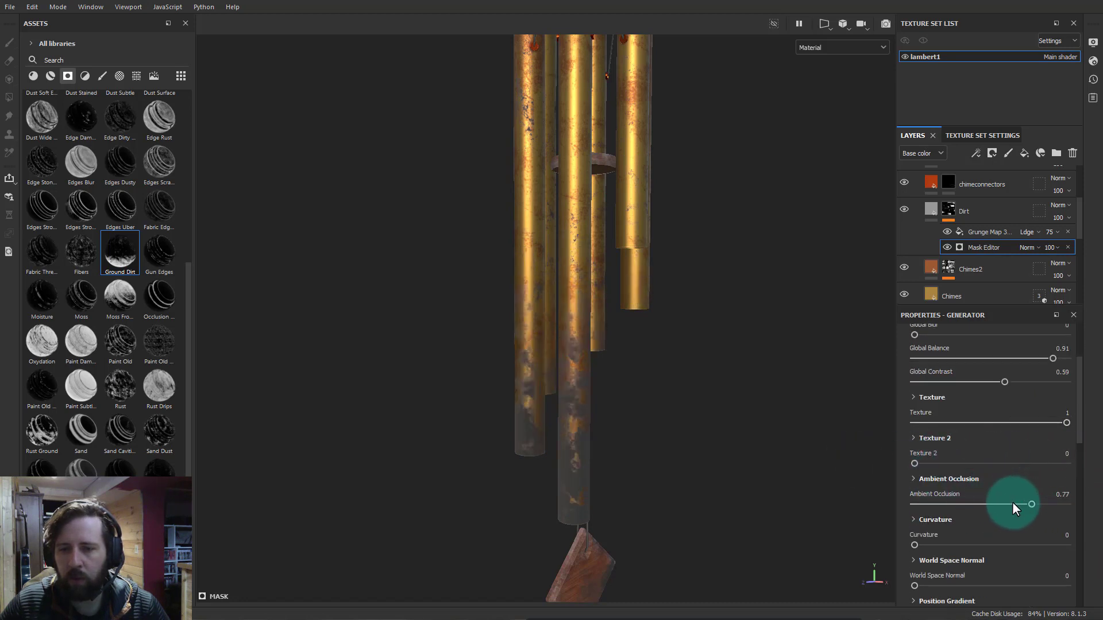
left_click_drag(876, 504, 1083, 504)
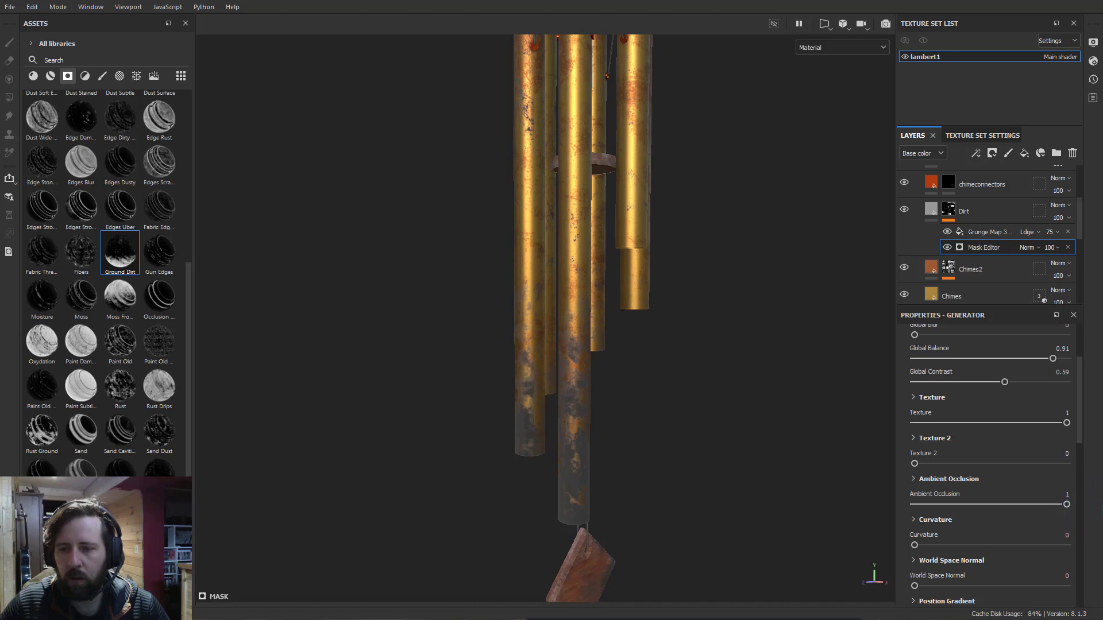
Set the Mask Editor generator's curvature to 0.15 and check how the dirt spreads along the chimes
left_click_drag(1020, 538, 1100, 540)
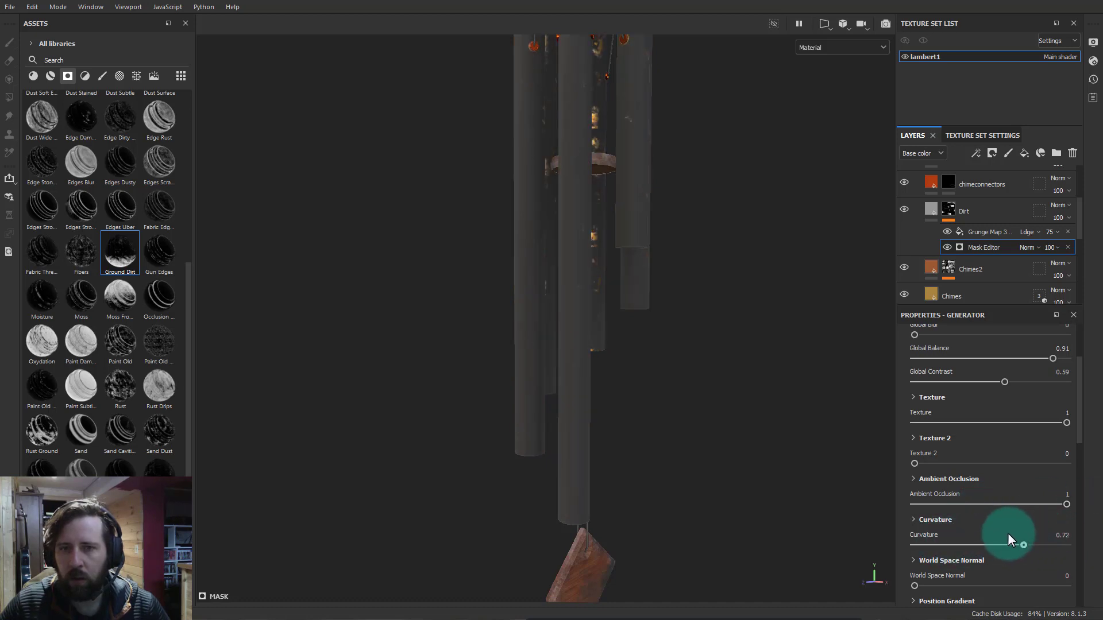
left_click_drag(1008, 535, 933, 526)
scroll(957, 538, "down", 5)
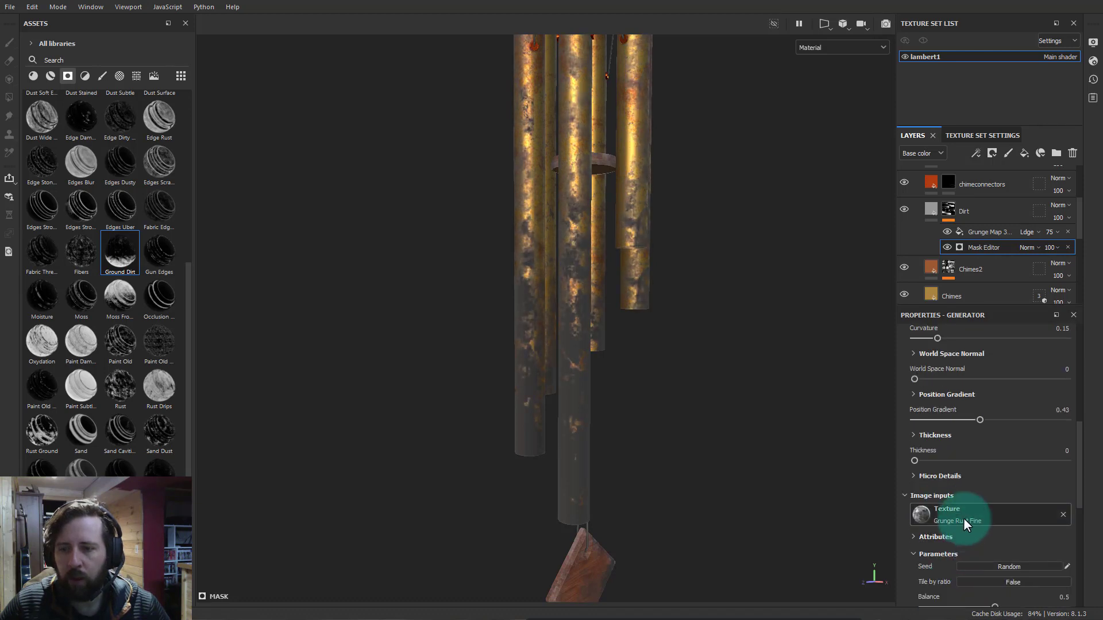
left_click_drag(731, 381, 766, 447, "alt")
right_click_drag(763, 441, 860, 364, "alt")
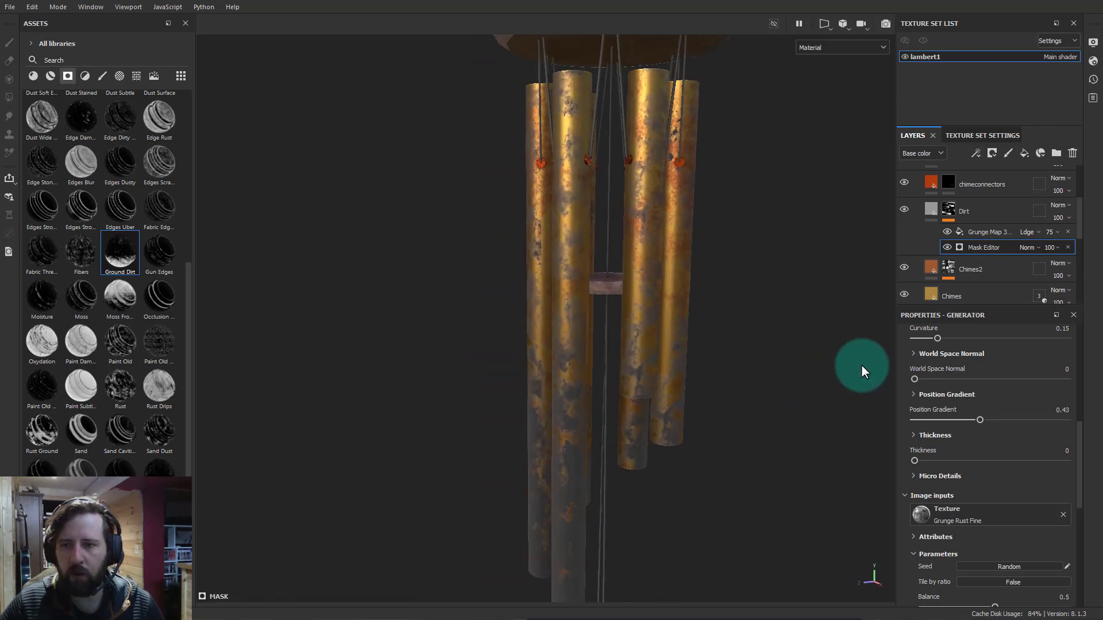
Lower the Dirt layer's base color opacity to 62
left_click(966, 209)
left_click(1058, 217)
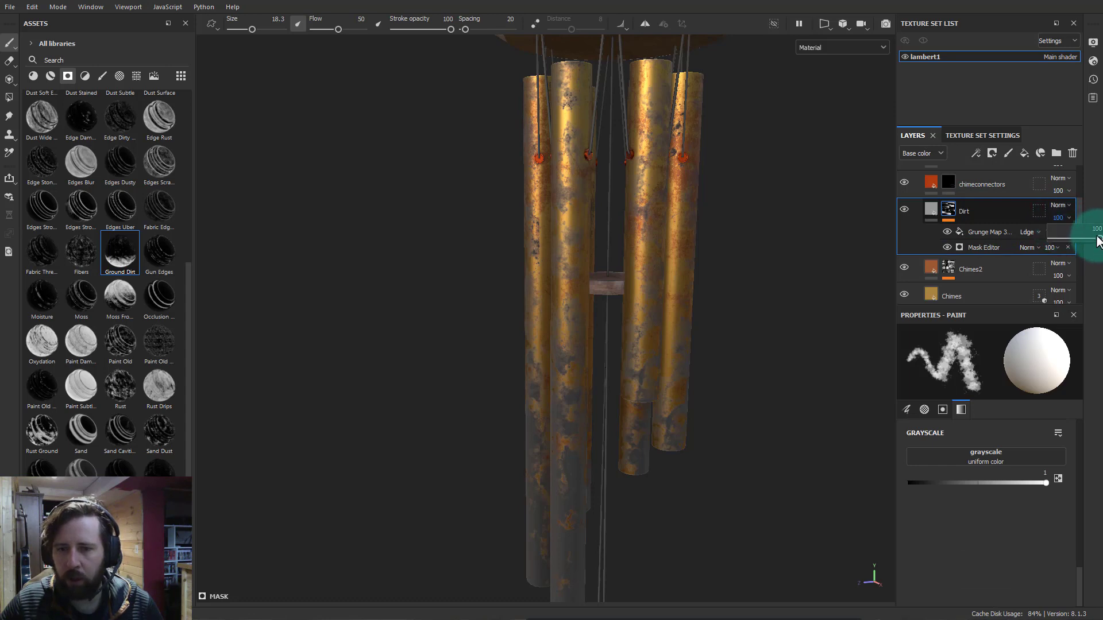
mouse_move(1049, 235)
left_mouse_down()
mouse_move(1014, 232)
mouse_move(1080, 235)
mouse_move(1062, 240)
left_mouse_up()
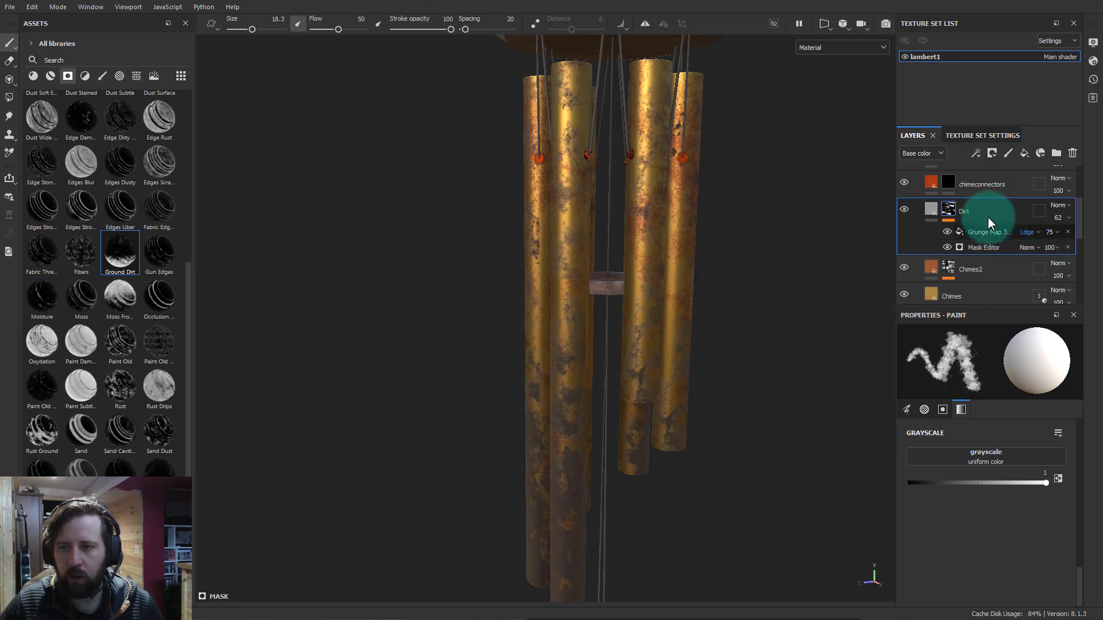
Add a paint effect to the Dirt layer's mask and set the brush grayscale to 0
right_click(949, 205)
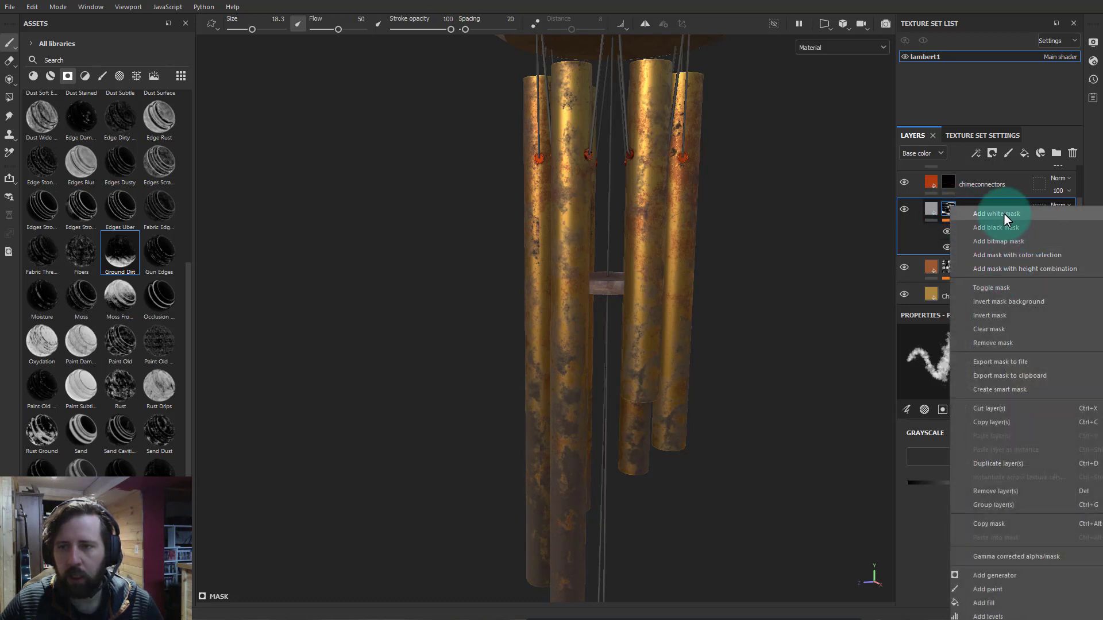
left_click(984, 589)
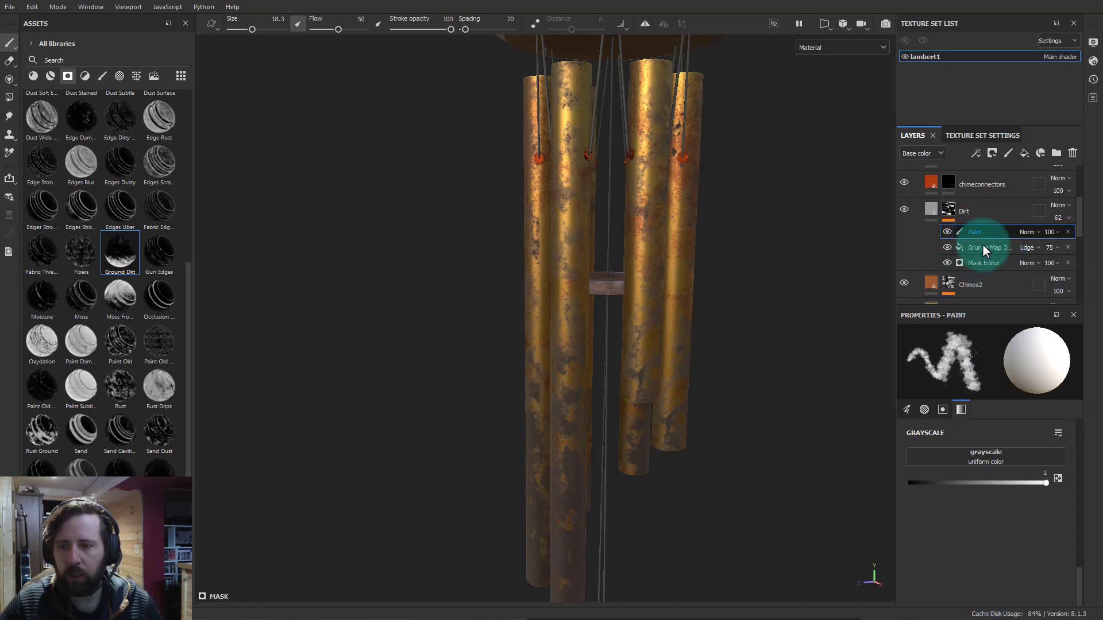
left_click_drag(1044, 483, 903, 467)
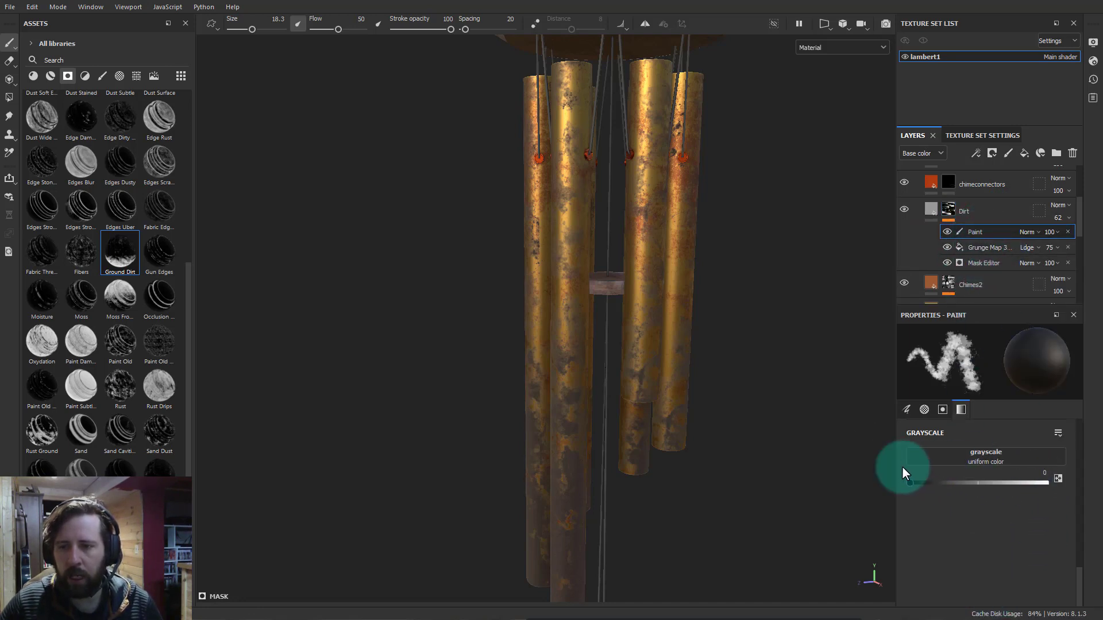
Enlarge the mask brush to 41.95 and reduce its flow to 9
key("bracketright")
key("bracketright")
key("bracketright")
key("bracketright")
key("bracketright")
key("bracketright")
key("bracketright")
key("bracketright")
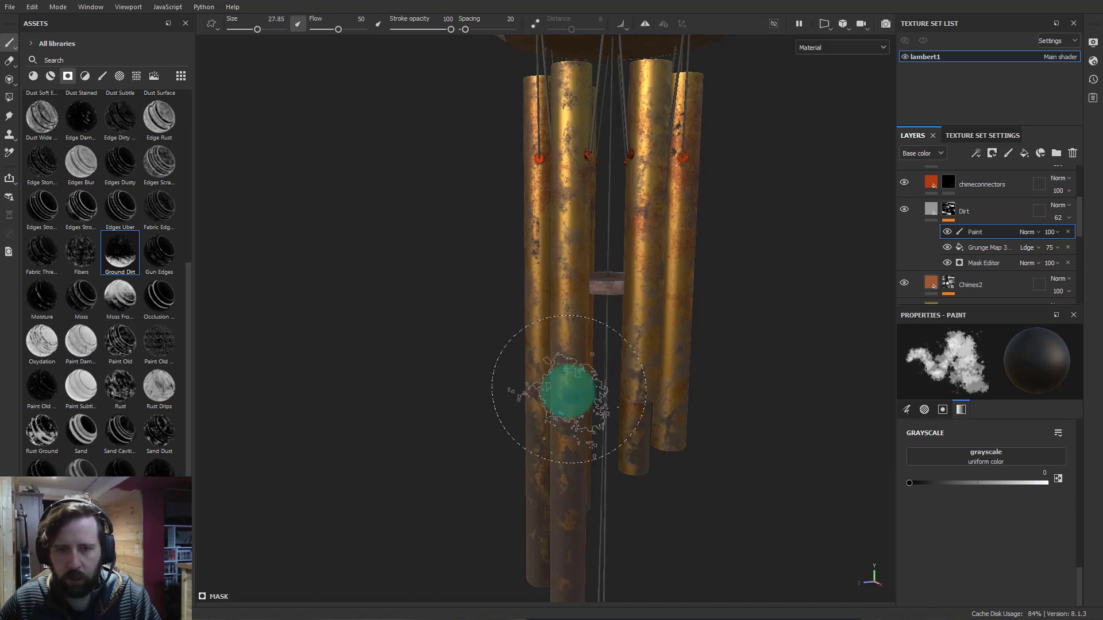
scroll(1001, 495, "up", 15)
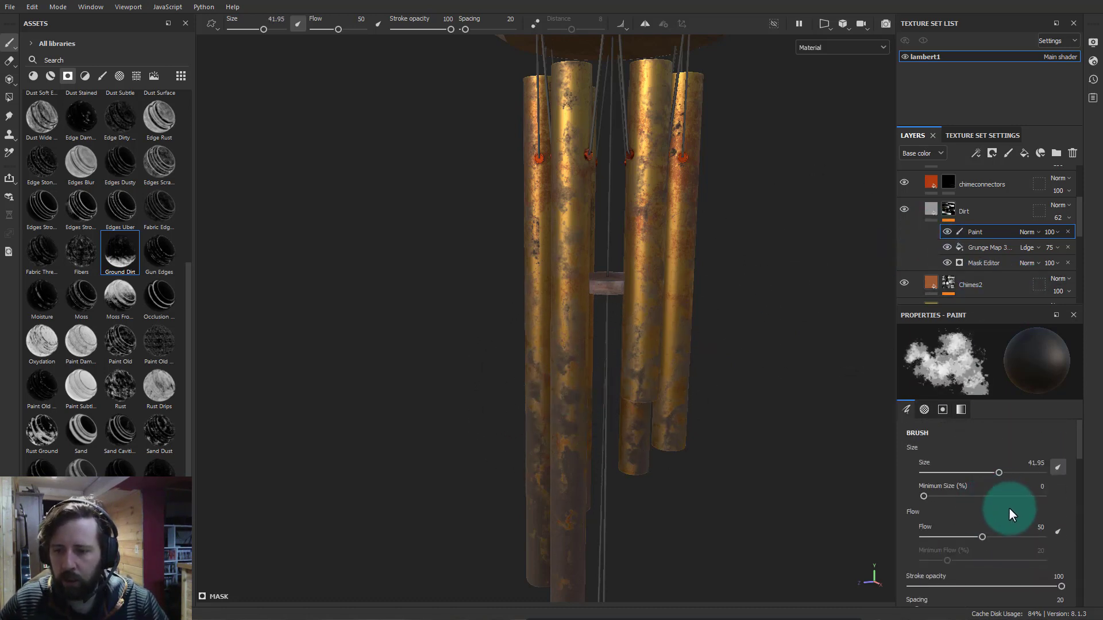
left_click_drag(982, 536, 933, 537)
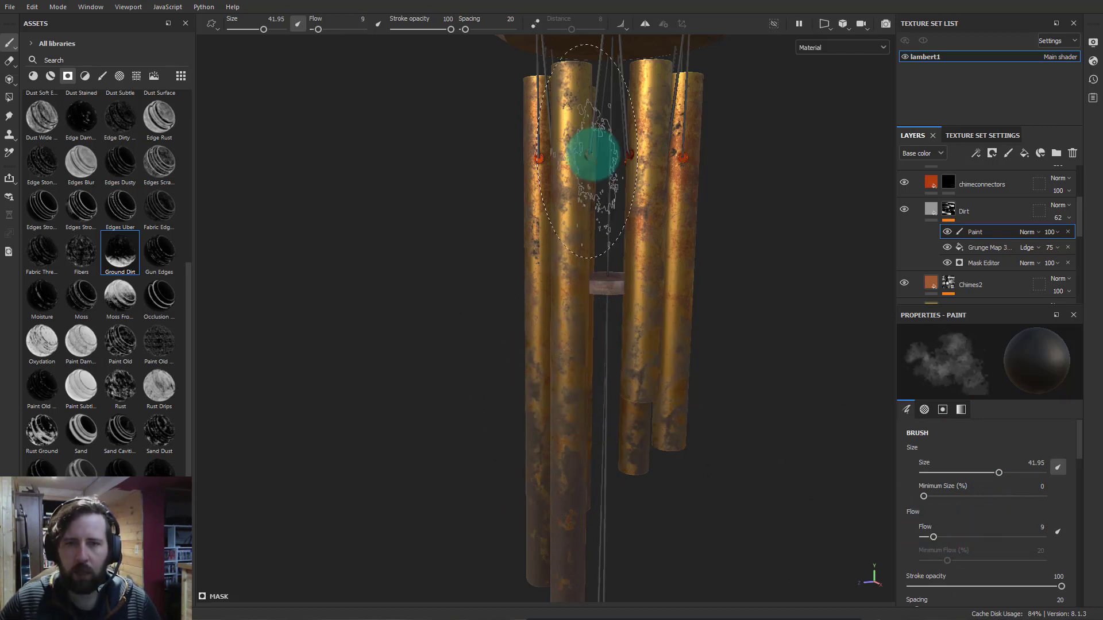
Paint black over the lower parts of the chimes from several sides to soften the dirt in the mask
middle_click_drag(730, 420, 735, 127, "alt")
mouse_move(581, 196)
left_mouse_down()
mouse_move(581, 312)
mouse_move(568, 331)
left_mouse_up()
mouse_move(597, 167)
left_mouse_down()
mouse_move(583, 217)
mouse_move(589, 305)
left_mouse_up()
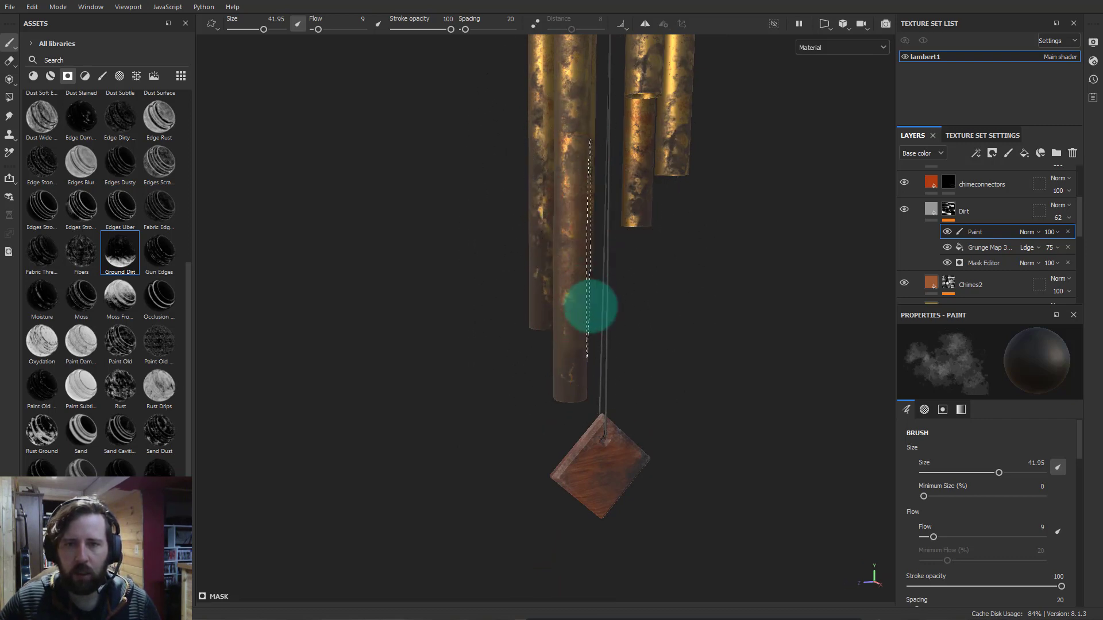
left_click_drag(661, 342, 801, 350, "alt")
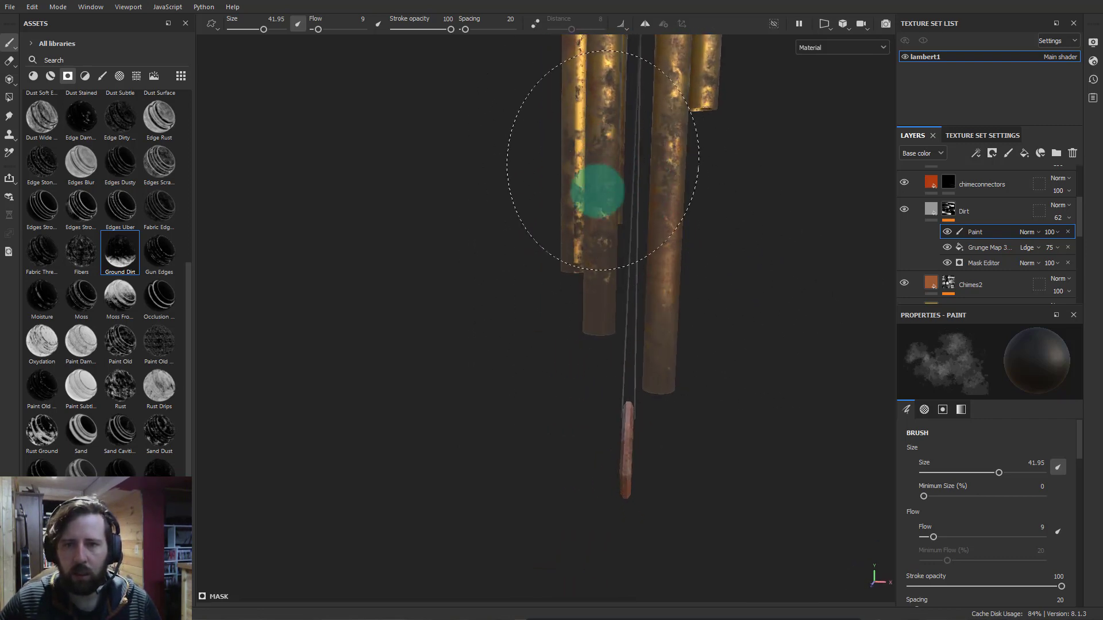
left_click_drag(714, 295, 660, 250, "alt")
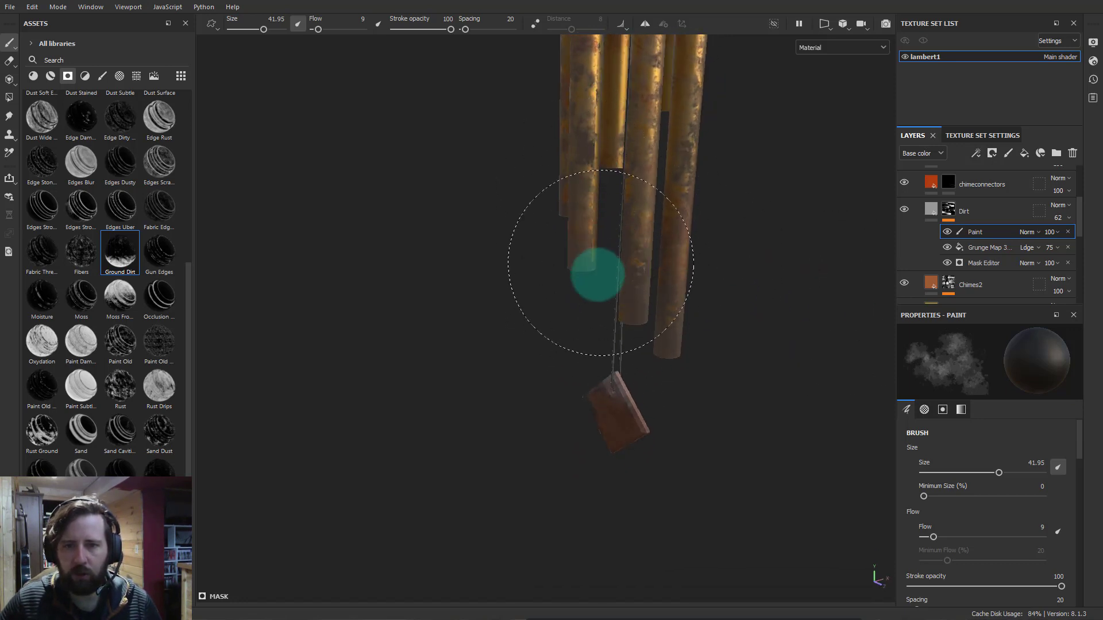
left_click_drag(579, 283, 477, 278, "alt")
right_click_drag(661, 310, 856, 353, "alt")
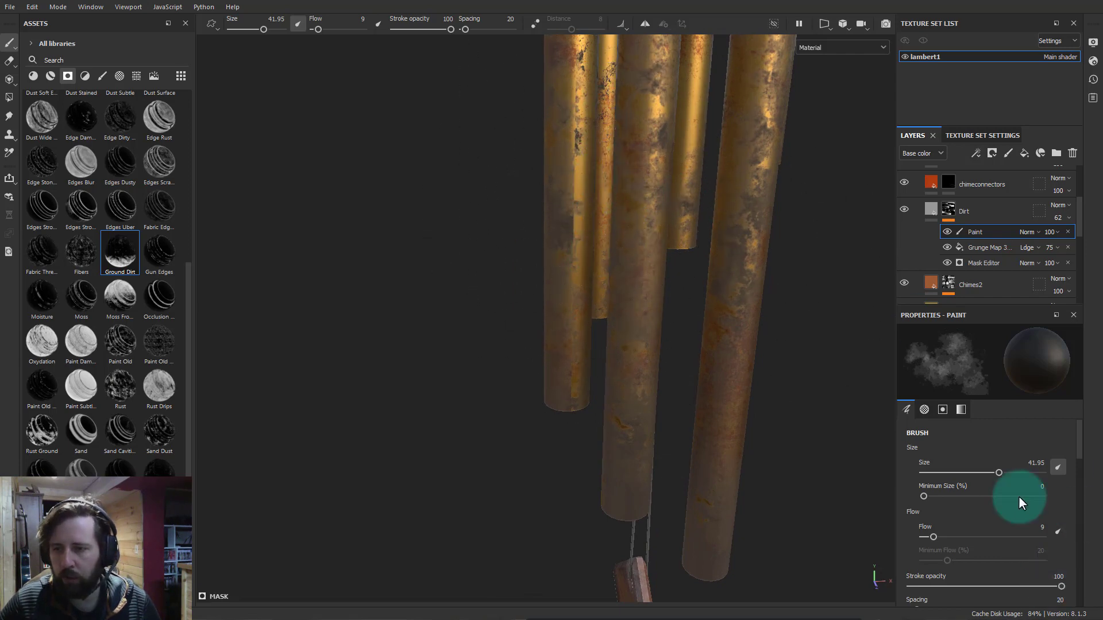
Switch the mask brush grayscale to 1 and shrink the brush to 20.05
scroll(1004, 529, "down", 10)
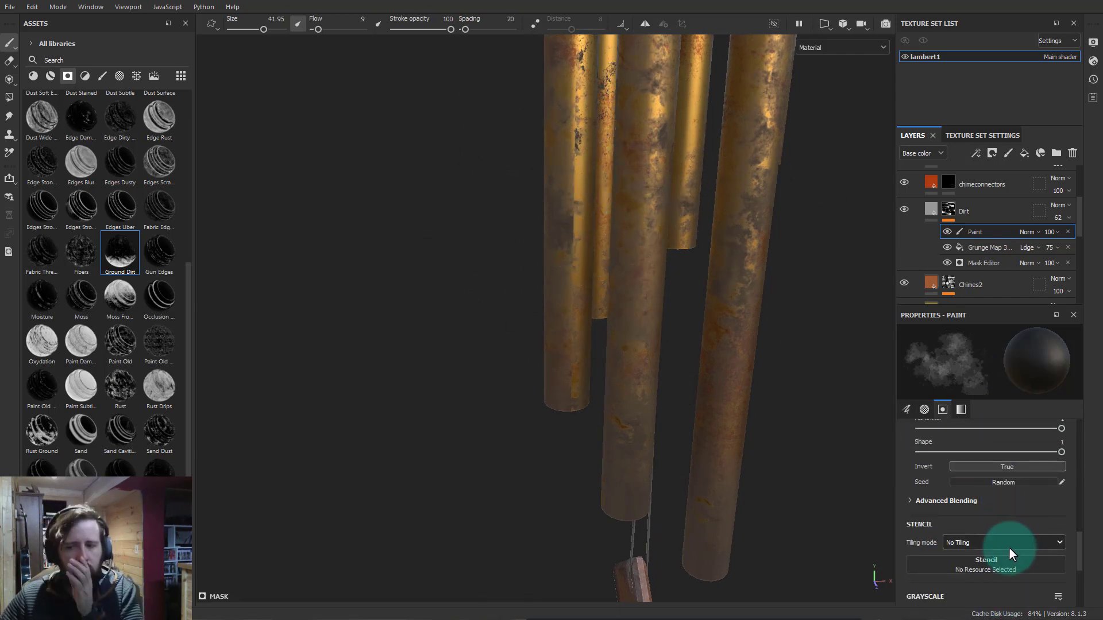
left_click_drag(987, 485, 1094, 481)
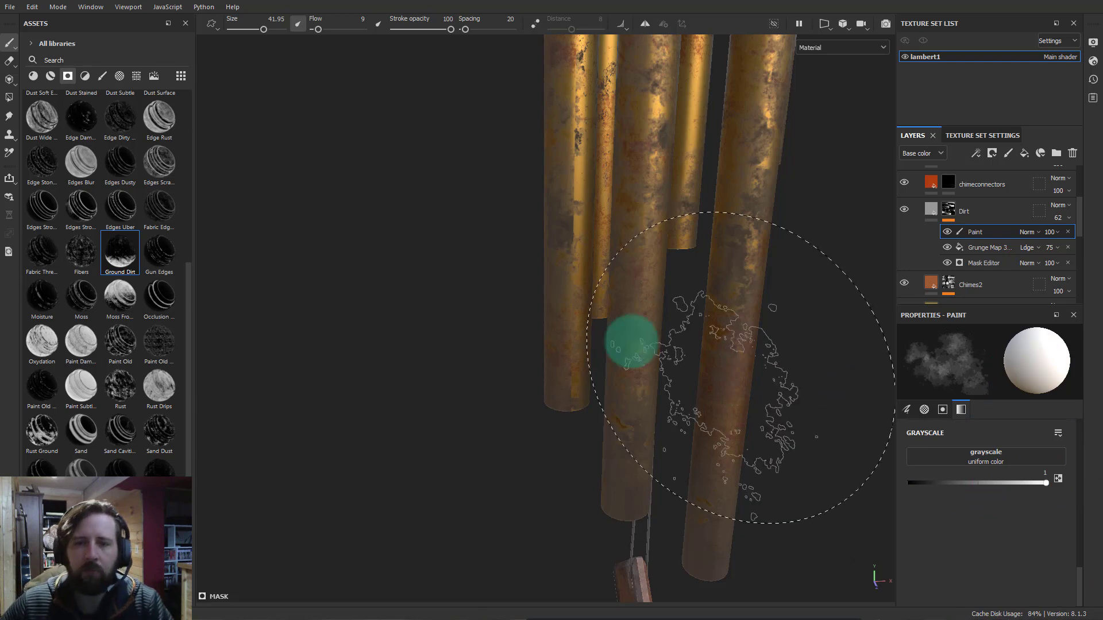
key("bracketleft")
key("bracketleft")
key("bracketleft")
key("bracketleft")
key("bracketleft")
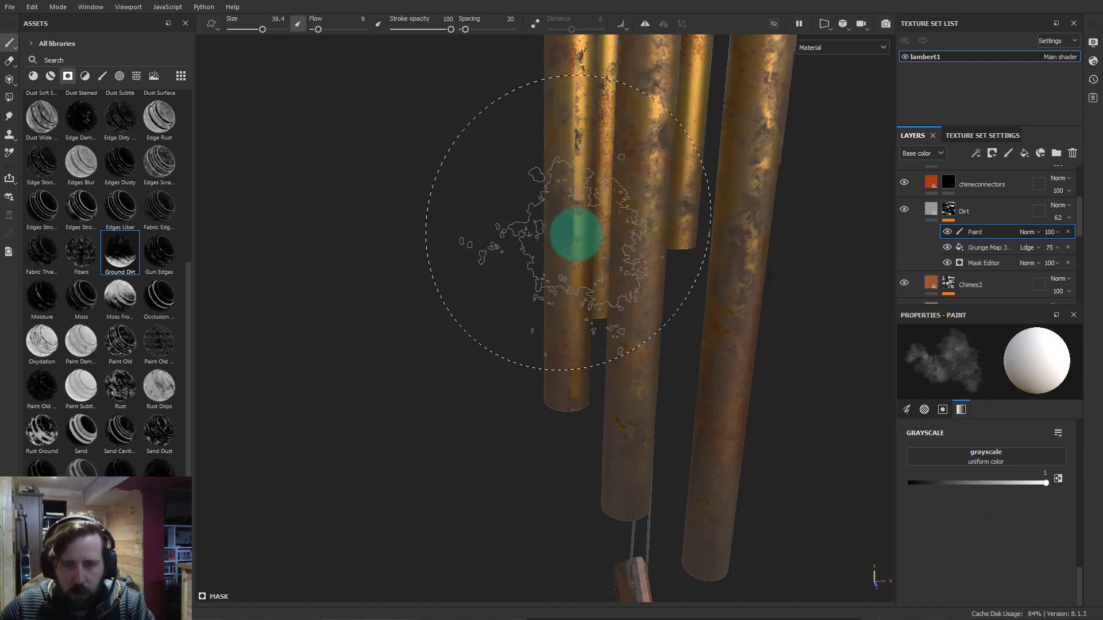
key("bracketleft")
key("bracketleft")
key("bracketleft")
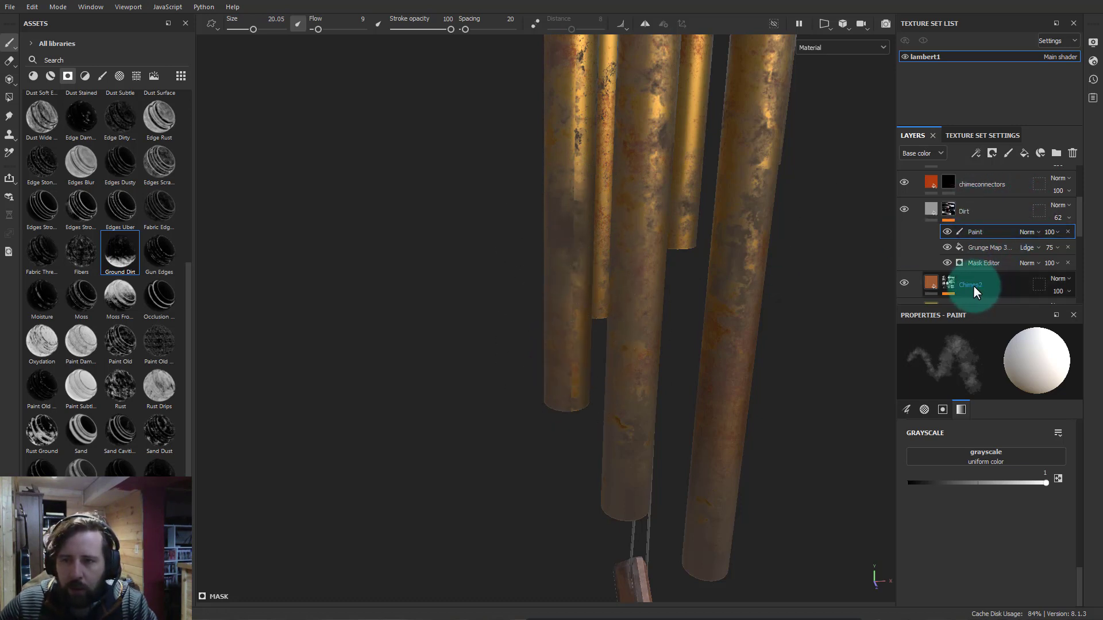
Compare the chimes with Chimes2 hidden and shown, and set the Dirt fill to tri-planar projection
left_click(905, 282)
left_click(905, 283)
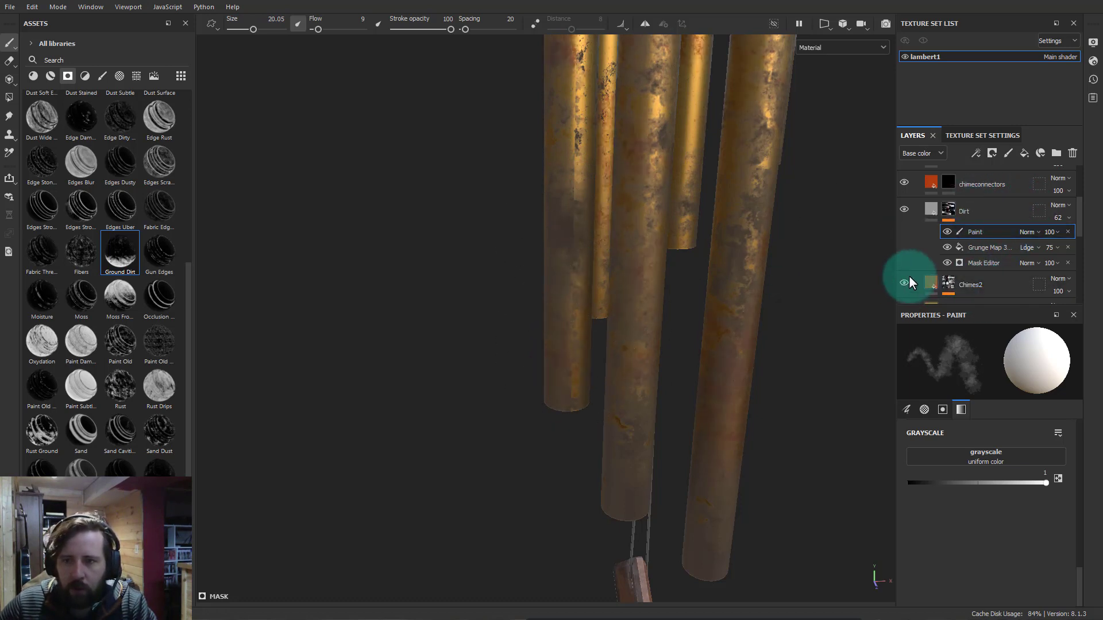
left_click(930, 208)
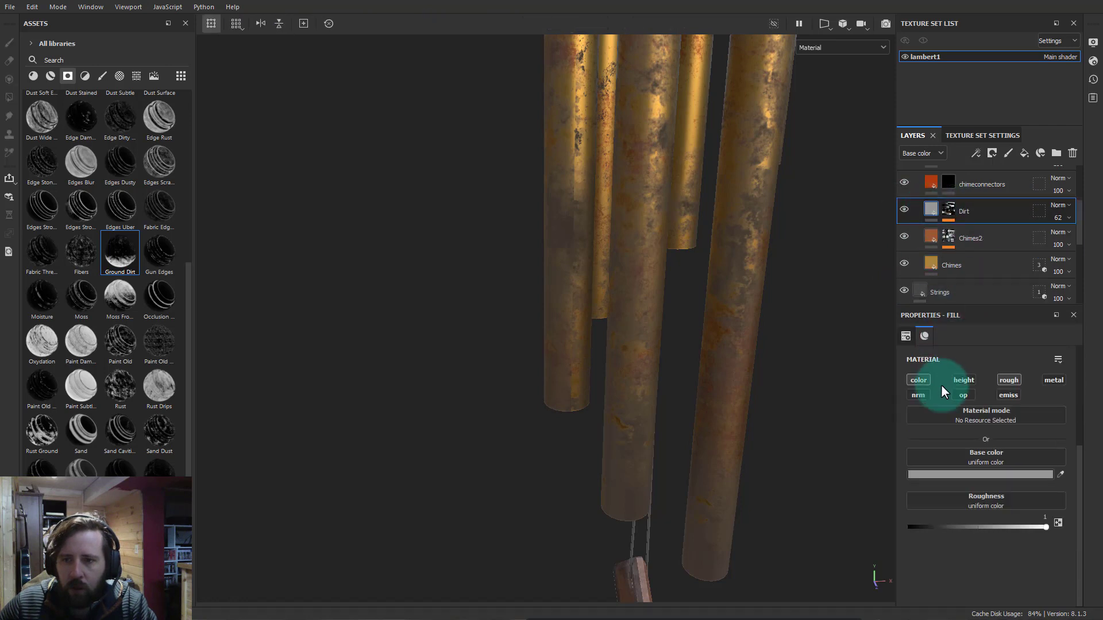
left_click(960, 378)
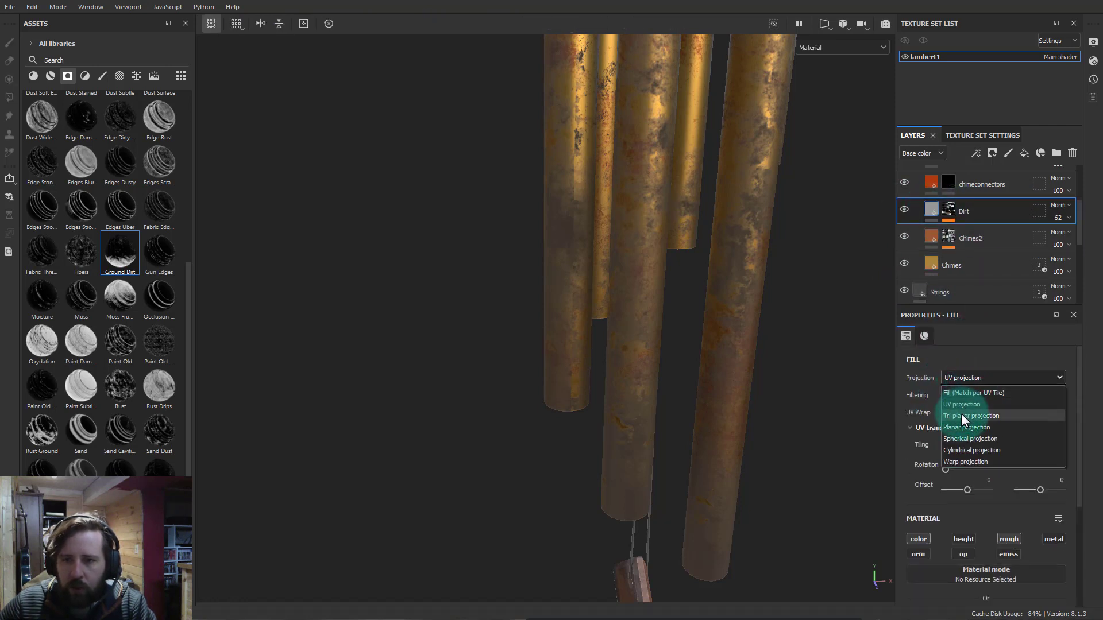
left_click(967, 410)
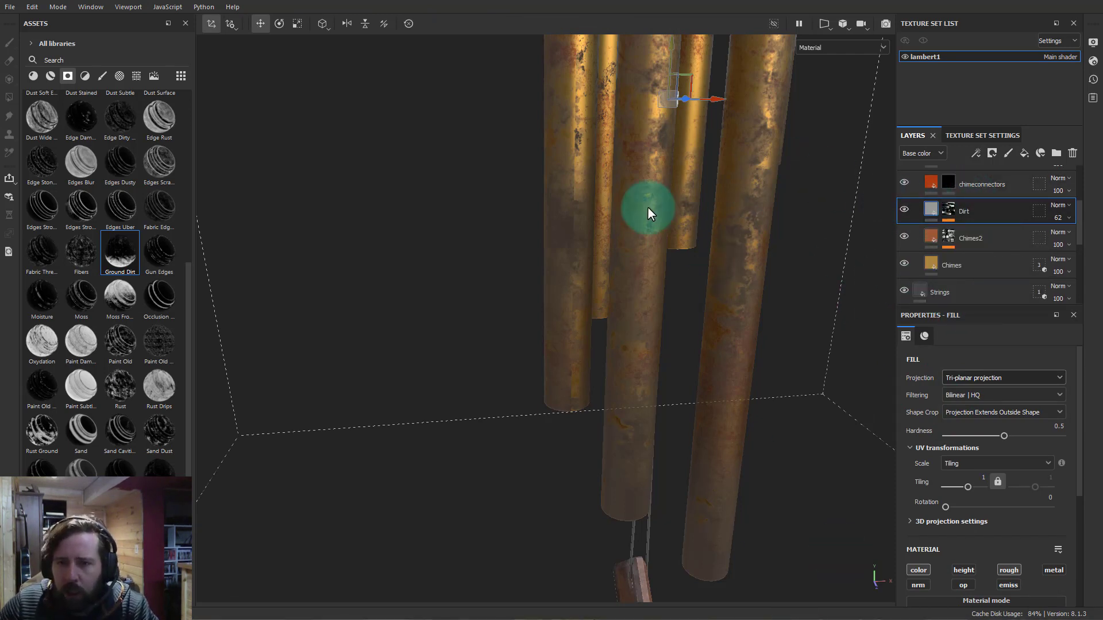
Select the paint effect in the Dirt mask and brush white down the middle chime
left_click_drag(647, 208, 573, 234)
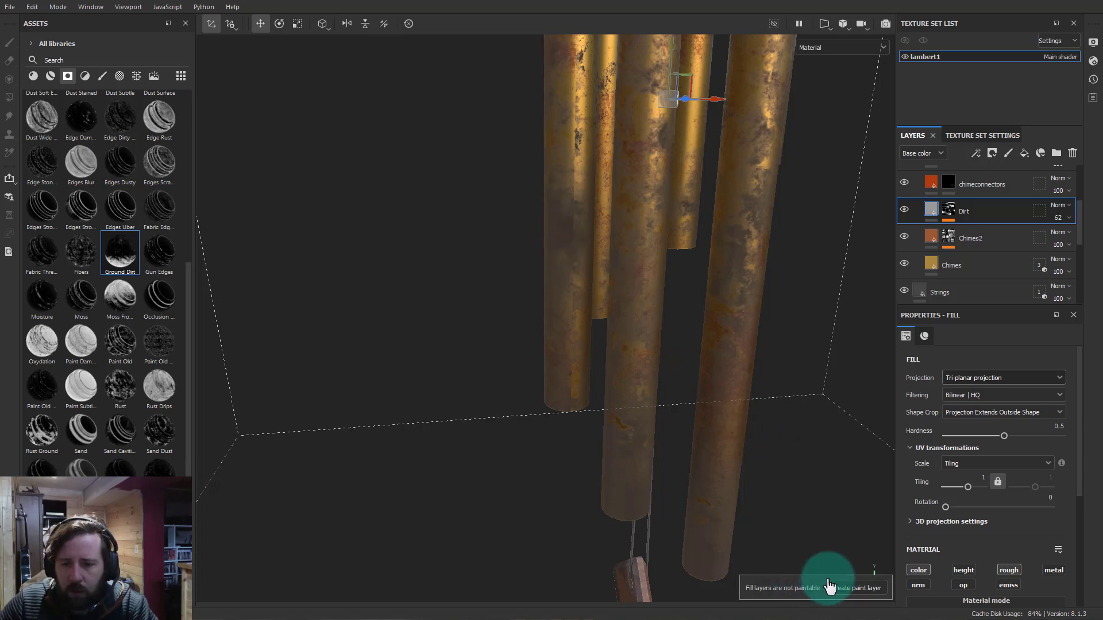
left_click(950, 212)
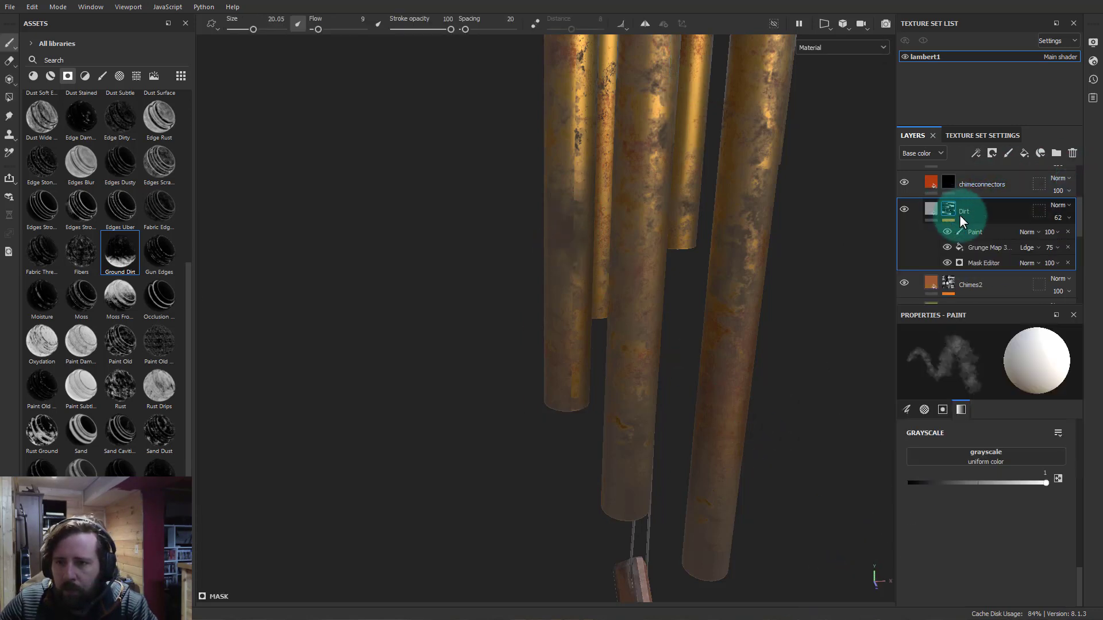
left_click(973, 232)
mouse_move(659, 178)
left_mouse_down()
mouse_move(581, 172)
mouse_move(563, 128)
mouse_move(556, 214)
mouse_move(578, 305)
mouse_move(570, 383)
mouse_move(569, 342)
mouse_move(559, 364)
mouse_move(593, 375)
left_mouse_up()
Compare the chimes with the Chimes folder, the Dirt layer and its Mask Editor effect each hidden and shown
scroll(975, 213, "up", 1)
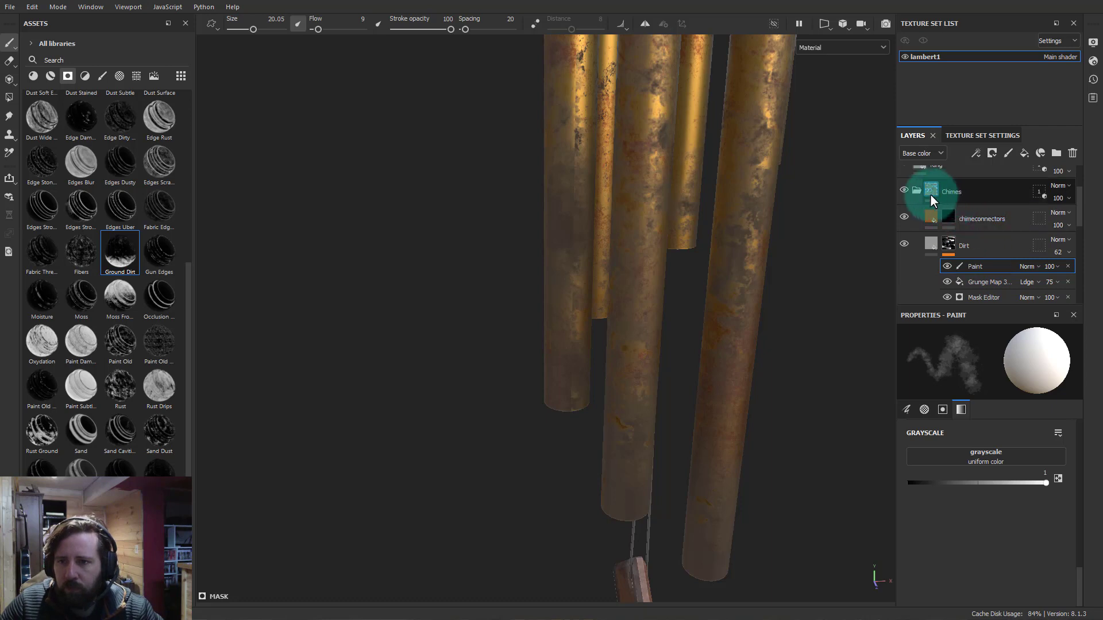
left_click(904, 190)
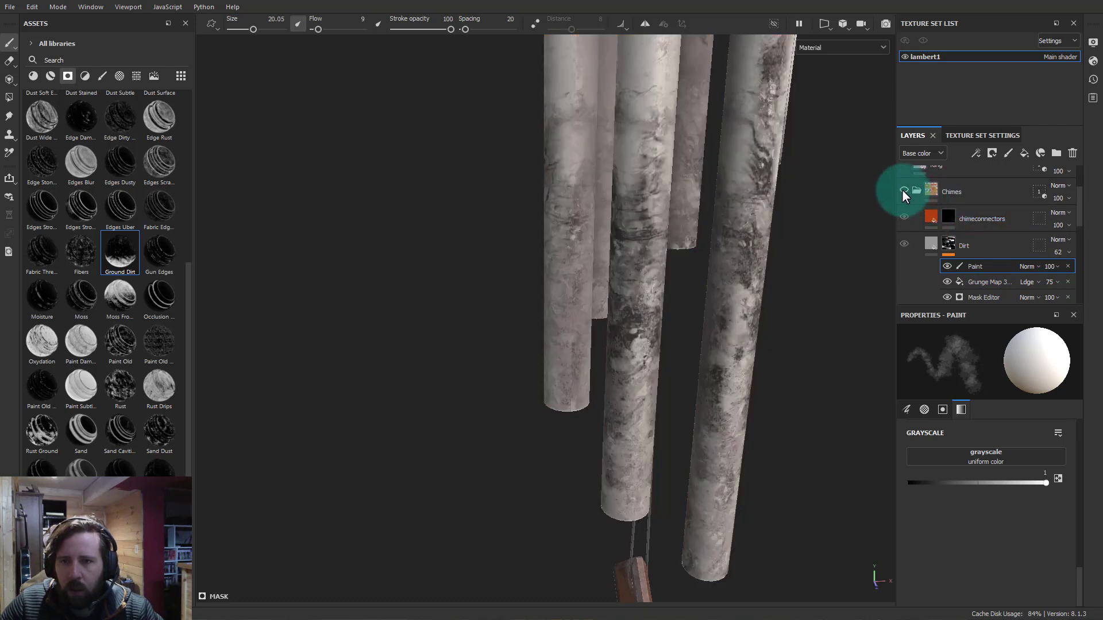
left_click(903, 190)
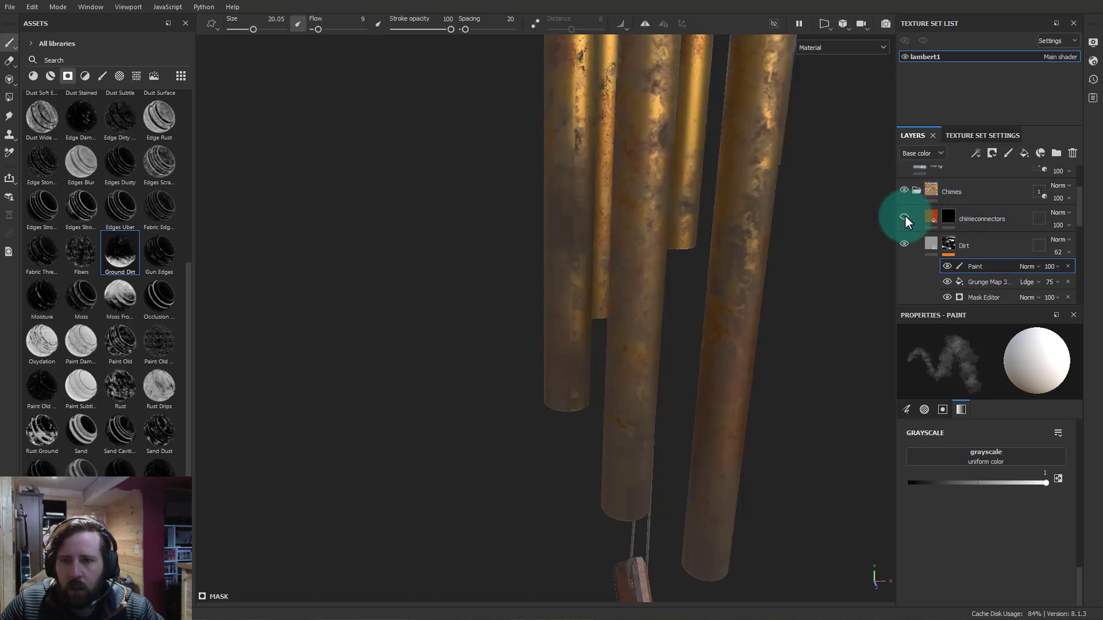
left_click(904, 245)
left_click(904, 244)
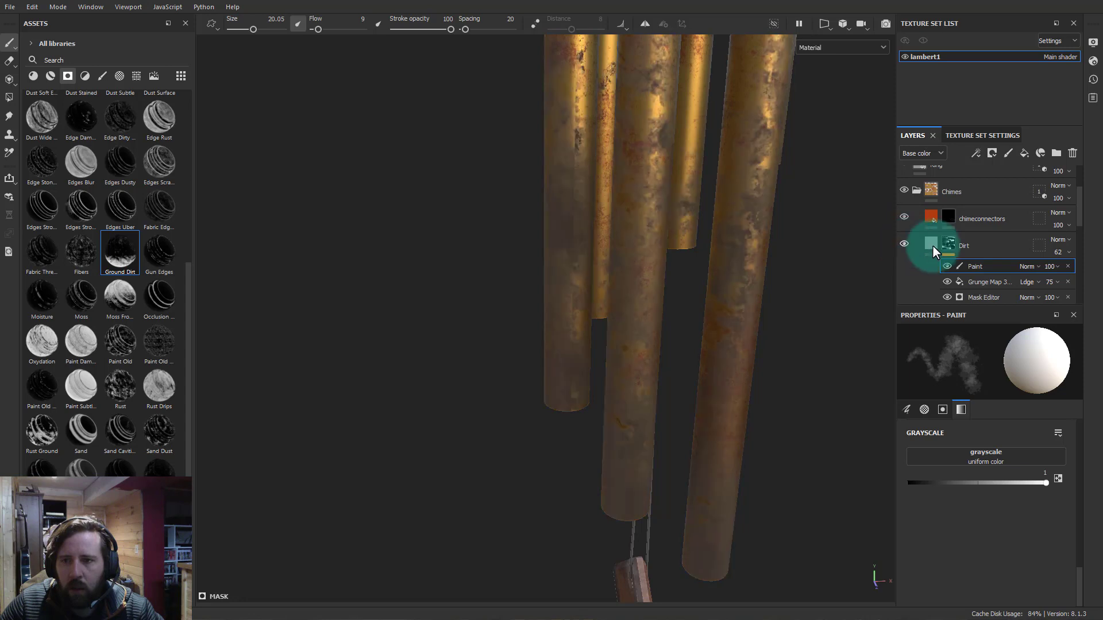
left_click(900, 240)
left_click(902, 244)
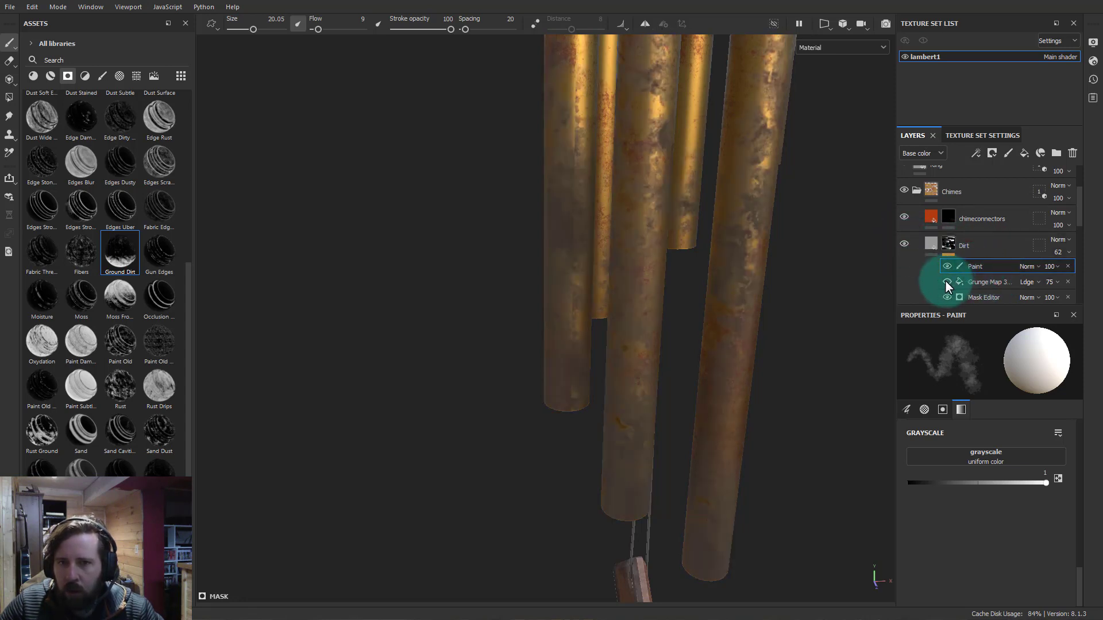
left_click(947, 297)
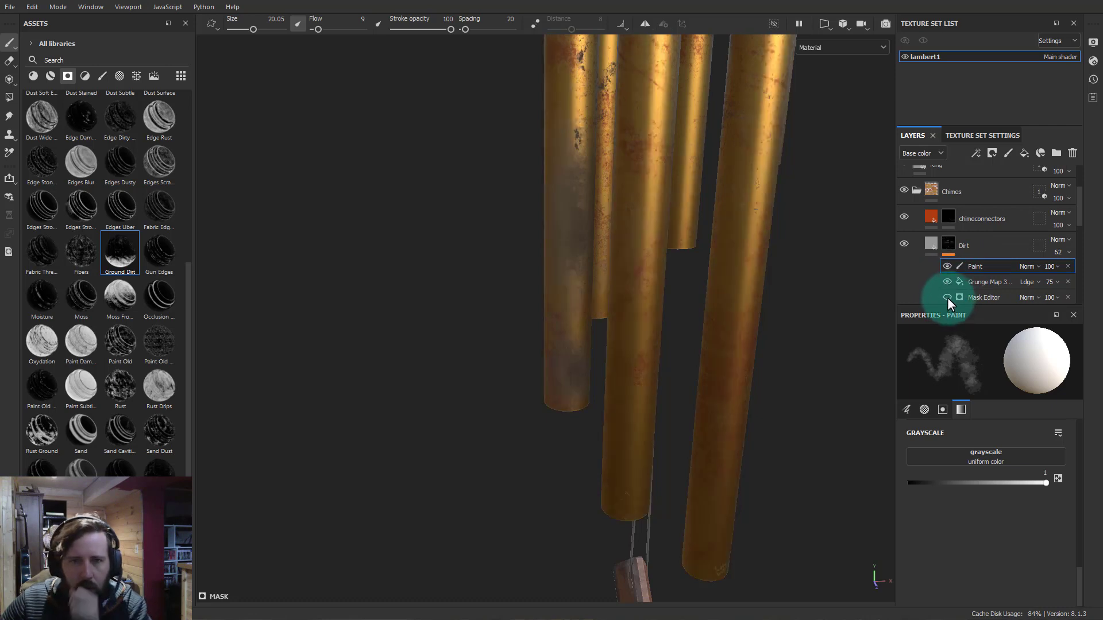
left_click(947, 297)
left_click(947, 297)
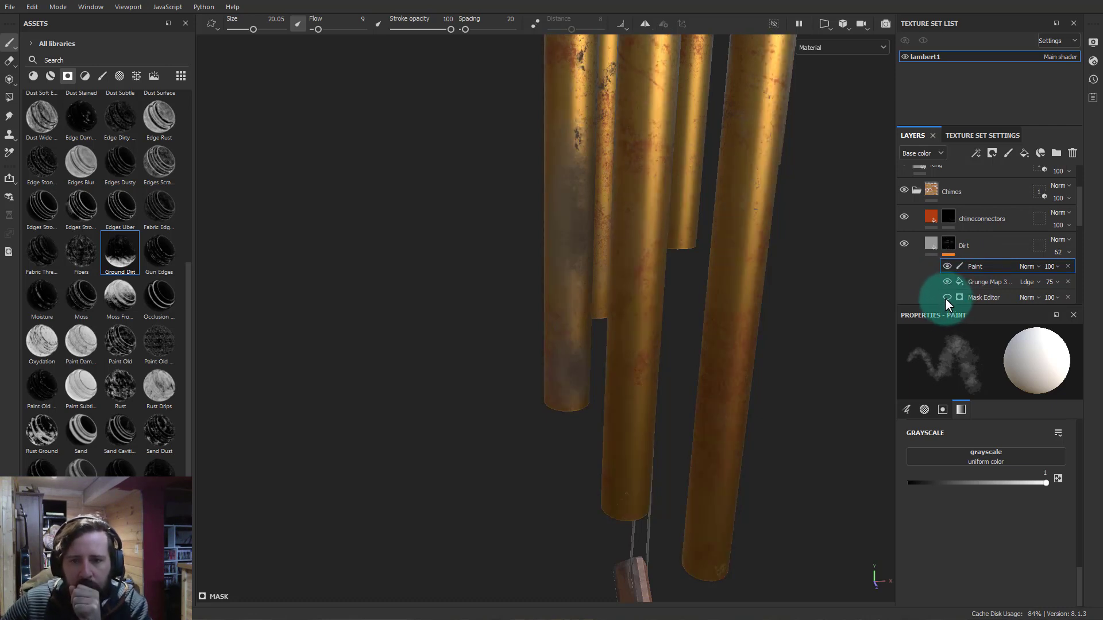
left_click(947, 298)
Examine the Dirt mask's Mask Editor settings, including the texture attributes and image inputs
left_click(992, 298)
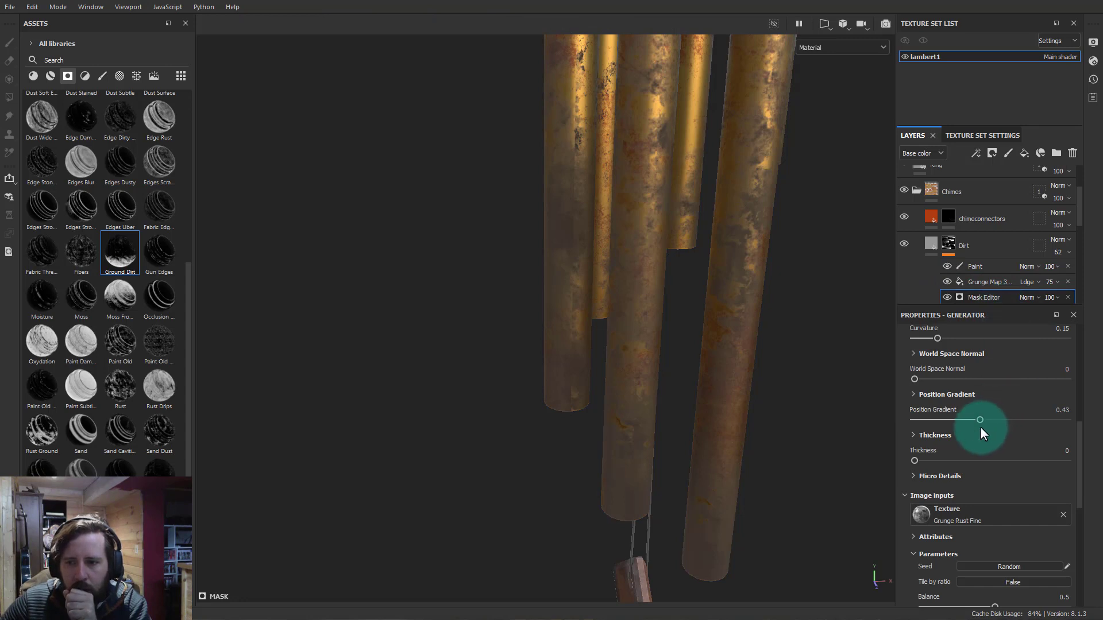
scroll(979, 419, "up", 3)
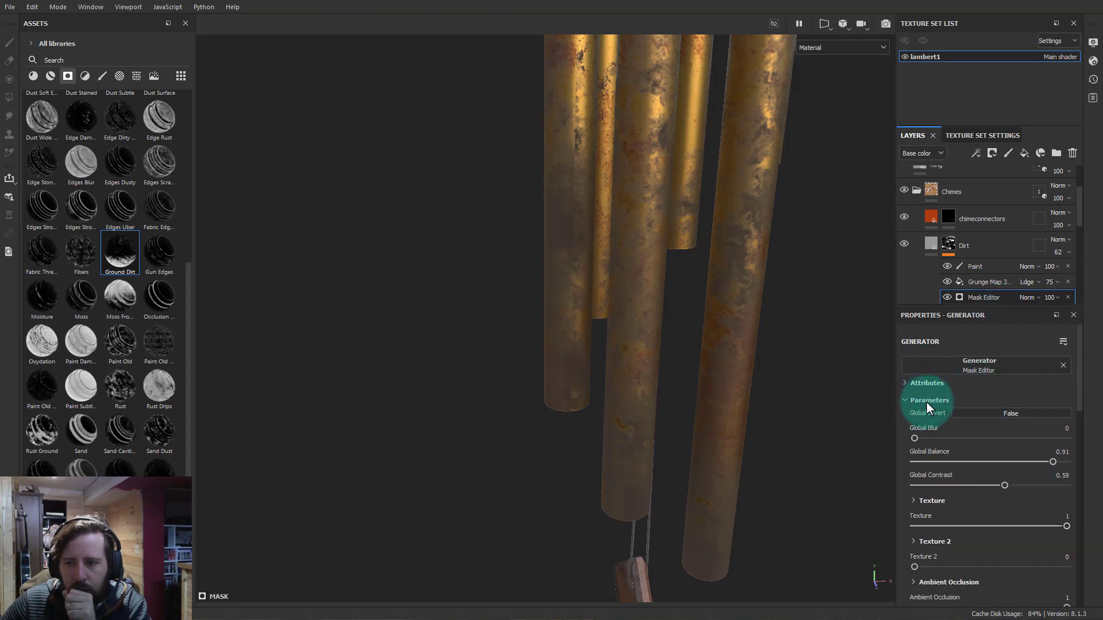
scroll(956, 438, "down", 4)
scroll(968, 419, "down", 3)
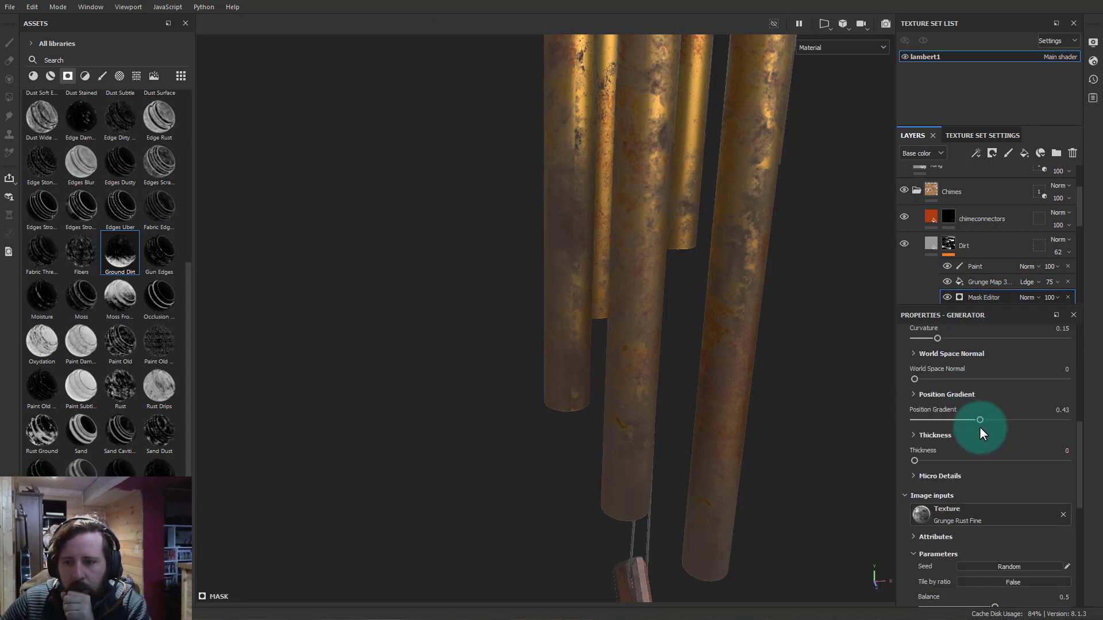
left_click(935, 536)
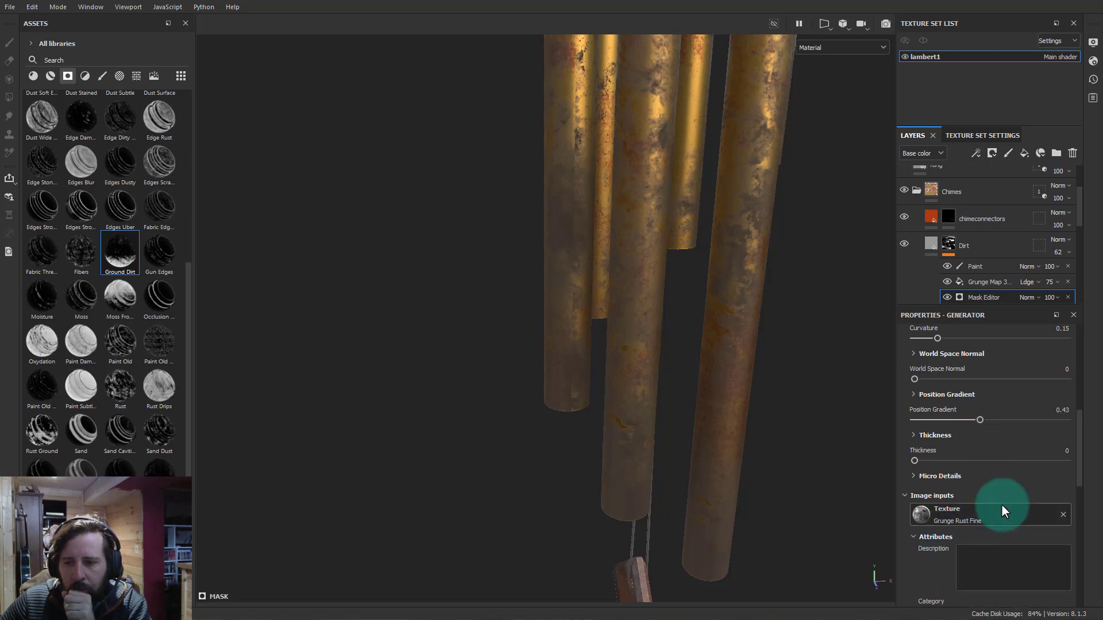
scroll(1011, 511, "down", 3)
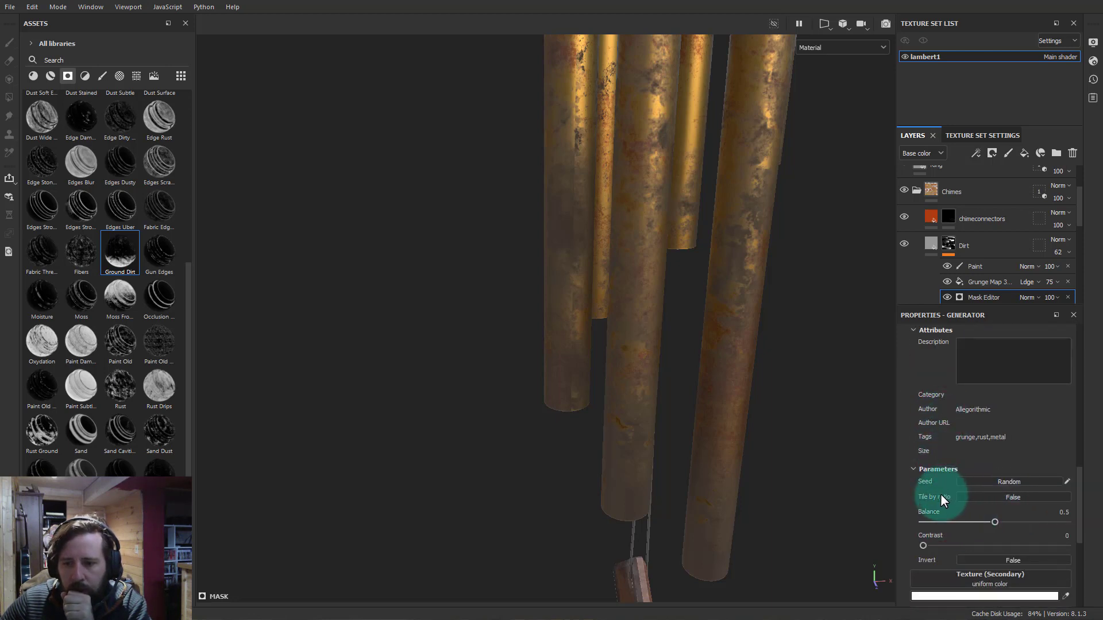
scroll(965, 539, "down", 3)
scroll(994, 516, "down", 3)
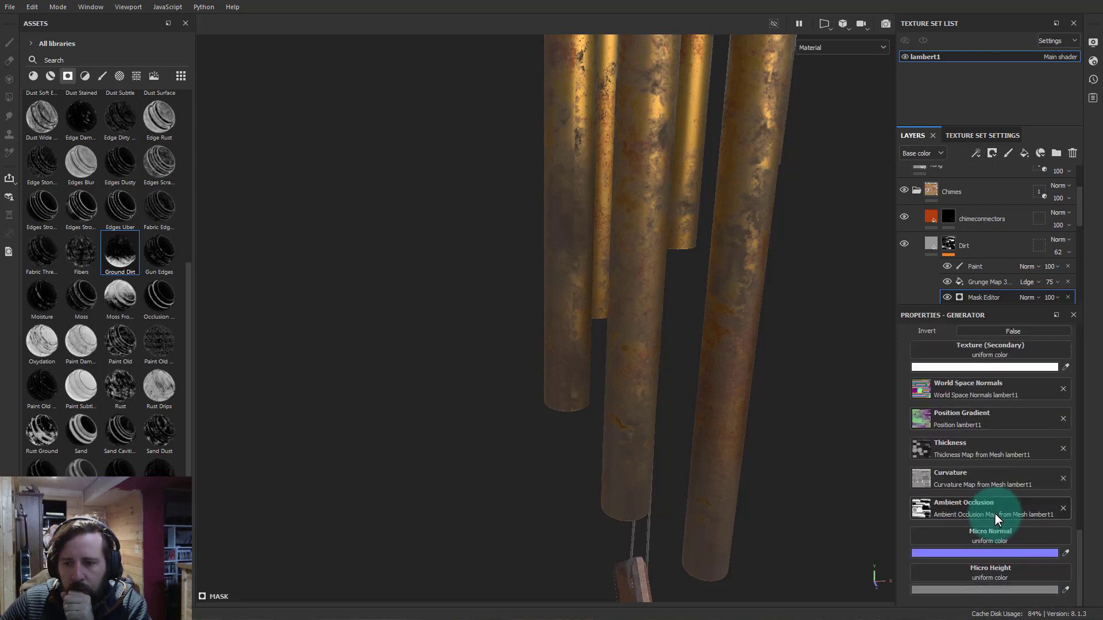
scroll(994, 510, "up", 6)
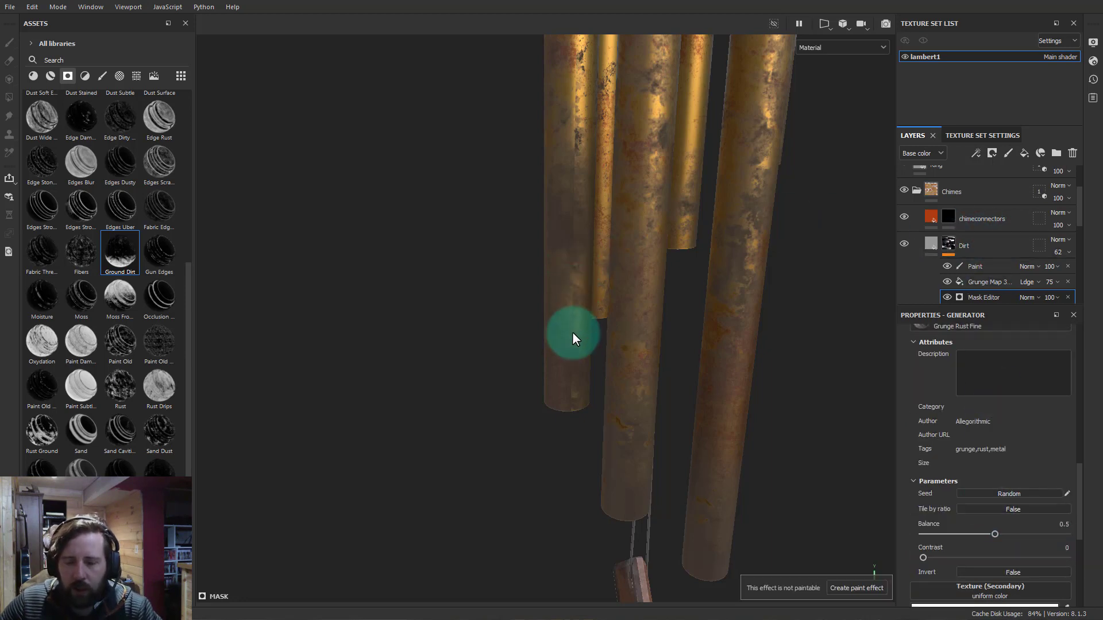
Select the Dirt mask's paint effect, set the brush flow to 64, and paint white up the leftmost chime
left_click(921, 267)
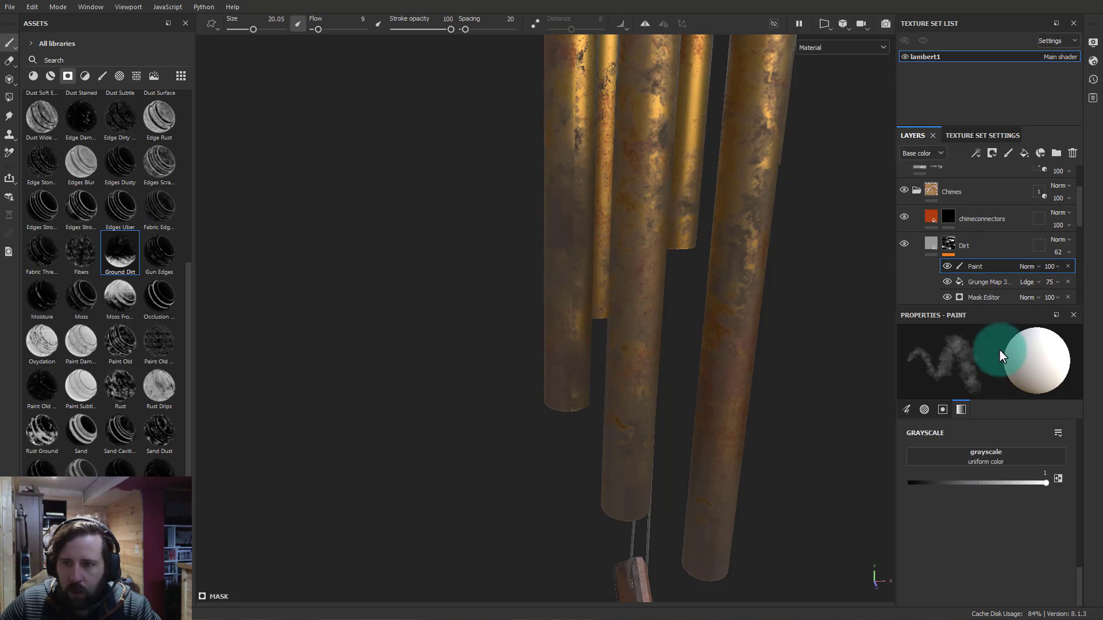
scroll(1076, 494, "up", 15)
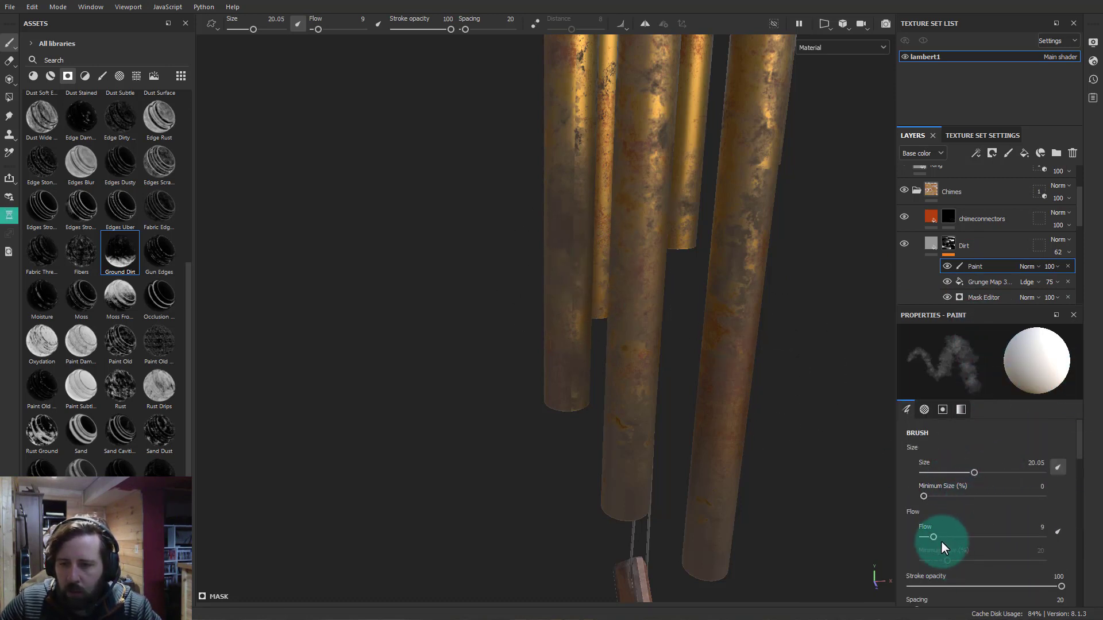
left_click(999, 537)
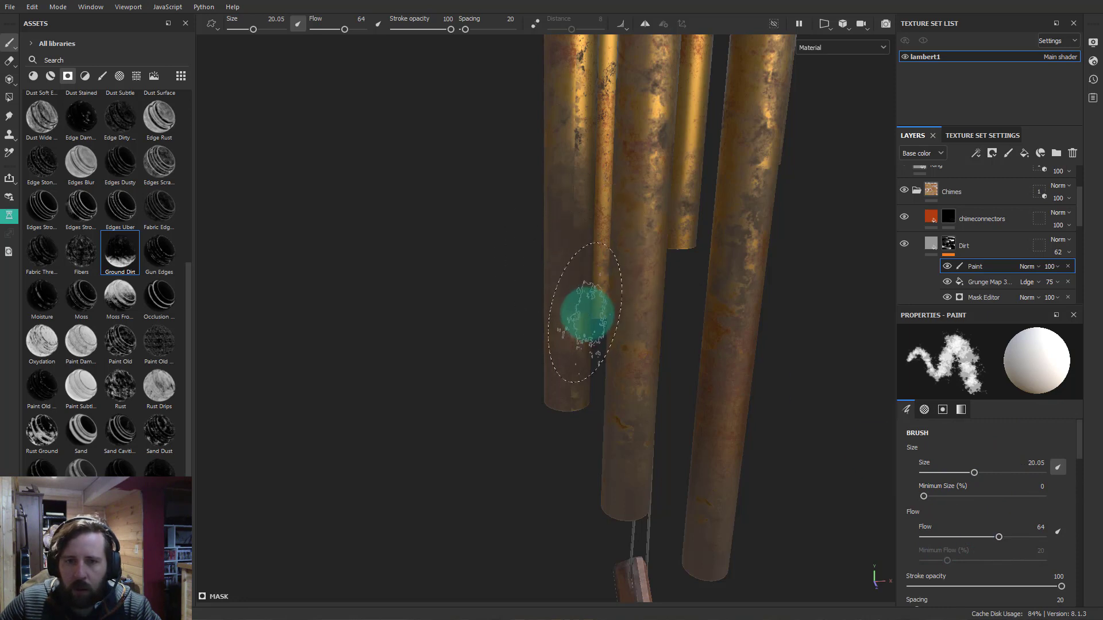
mouse_move(574, 353)
left_mouse_down()
mouse_move(574, 394)
mouse_move(561, 387)
mouse_move(556, 192)
mouse_move(574, 115)
mouse_move(571, 64)
mouse_move(603, 173)
left_mouse_up()
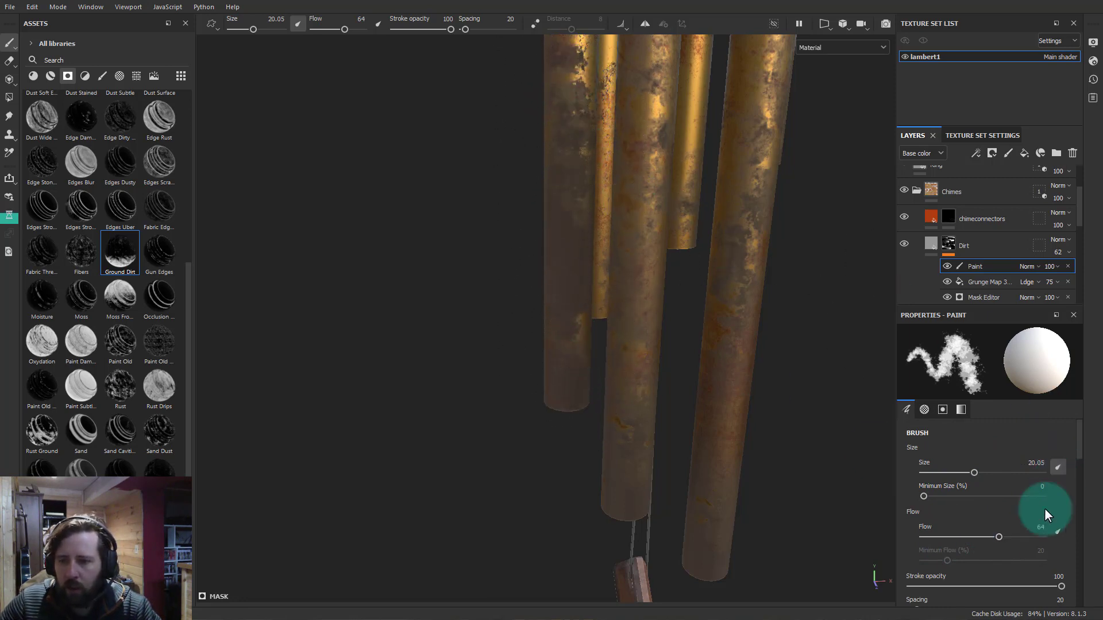
Set the brush grayscale to 0, paint black over the leftmost chime's dirt, and reduce the flow to 28
scroll(1028, 541, "down", 6)
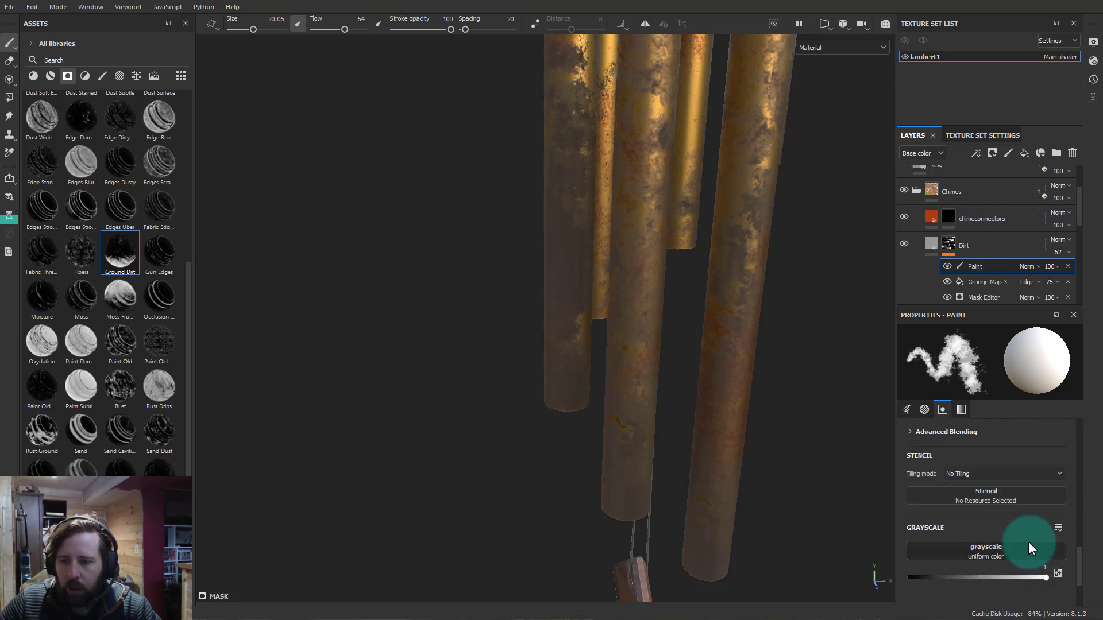
left_click_drag(972, 482, 867, 475)
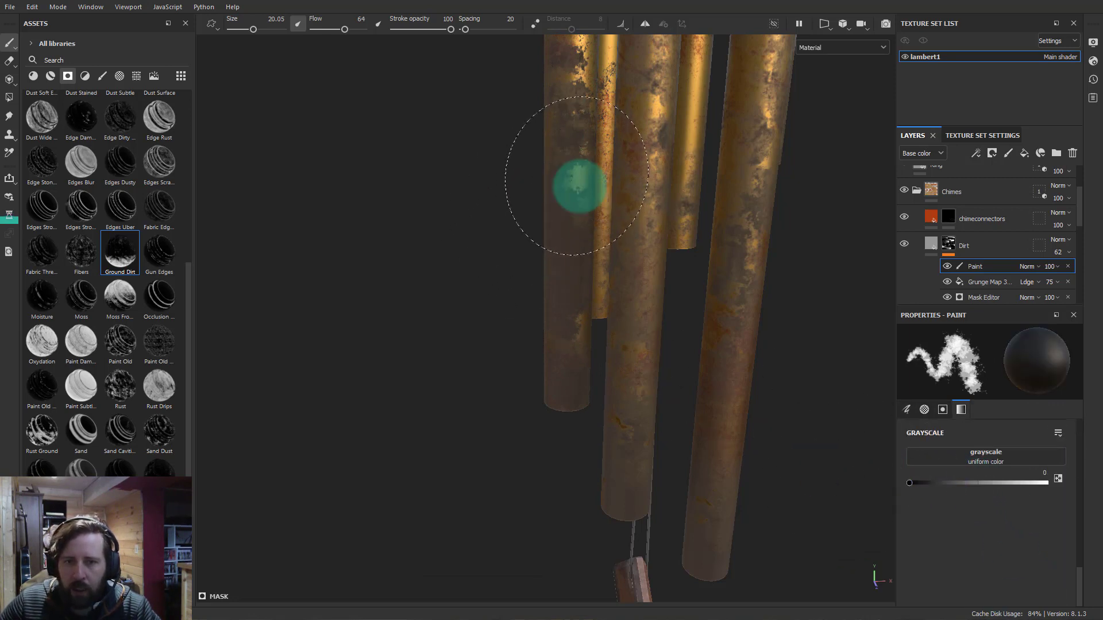
left_click(907, 409)
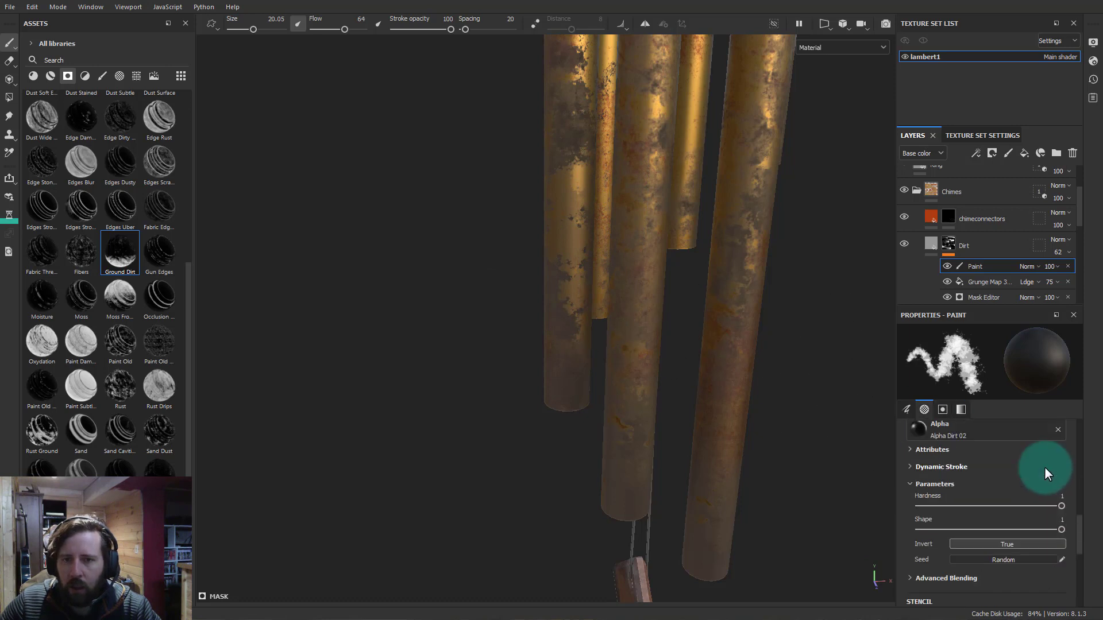
scroll(964, 496, "up", 5)
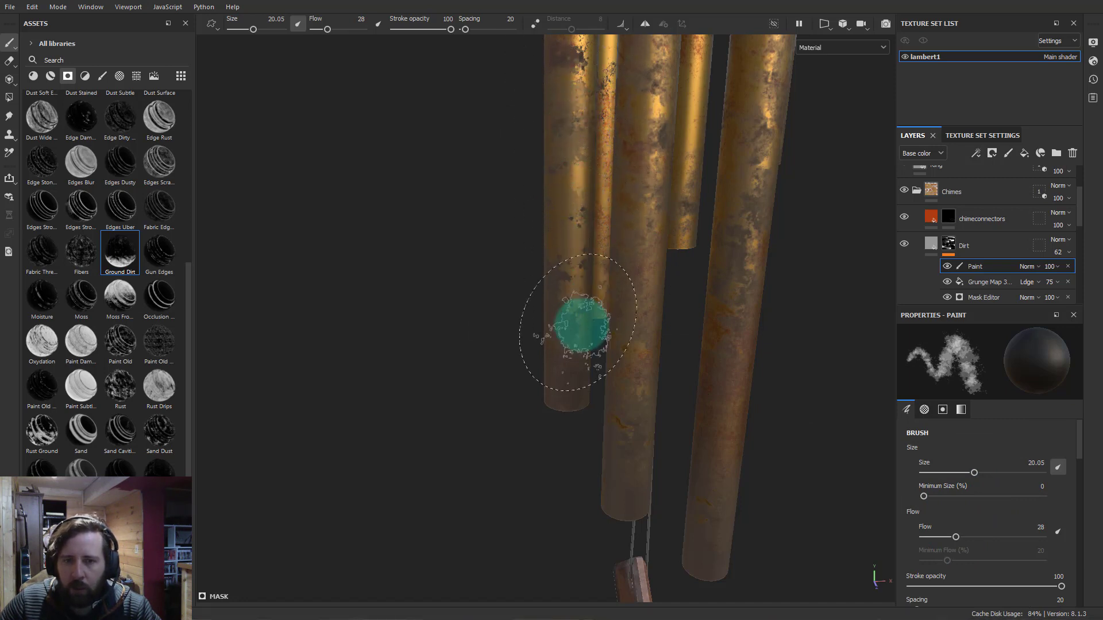
scroll(658, 337, "down", 3)
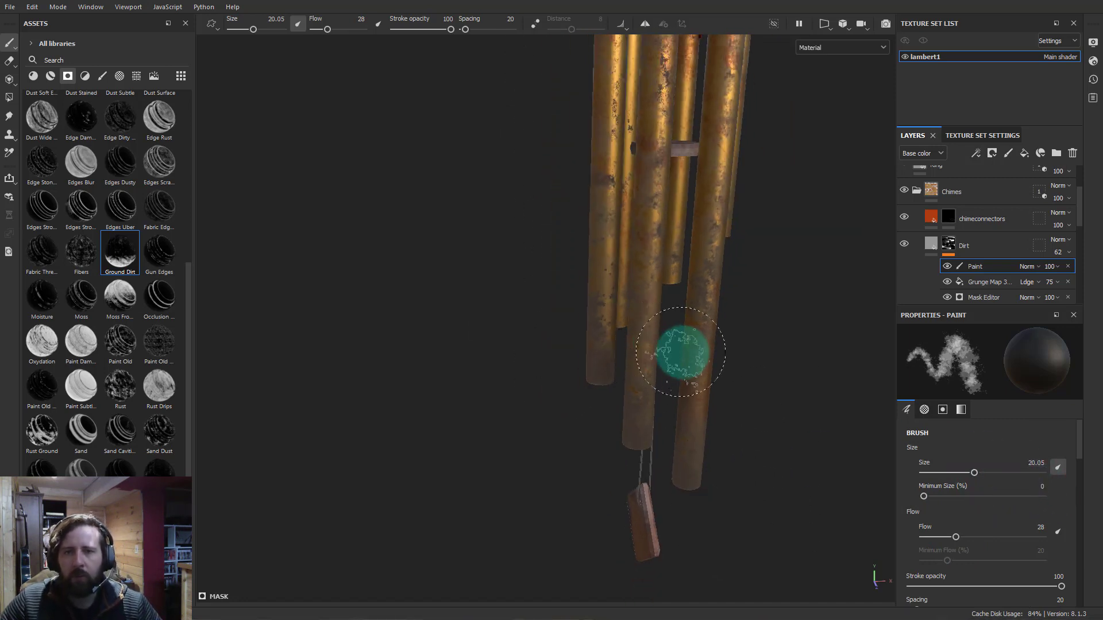
Select the paint effect in the Chimes2 mask, set the grayscale to 1, and brush tarnish onto the long chime
left_click_drag(635, 362, 495, 350, "alt")
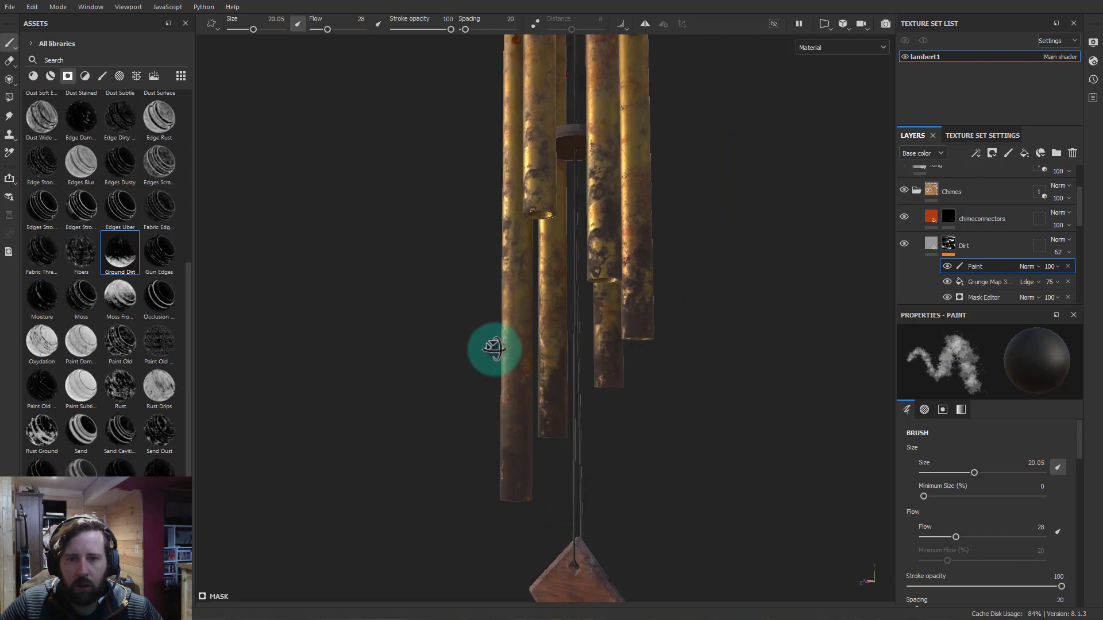
right_click_drag(494, 350, 689, 380, "alt")
middle_click_drag(520, 360, 635, 275, "alt")
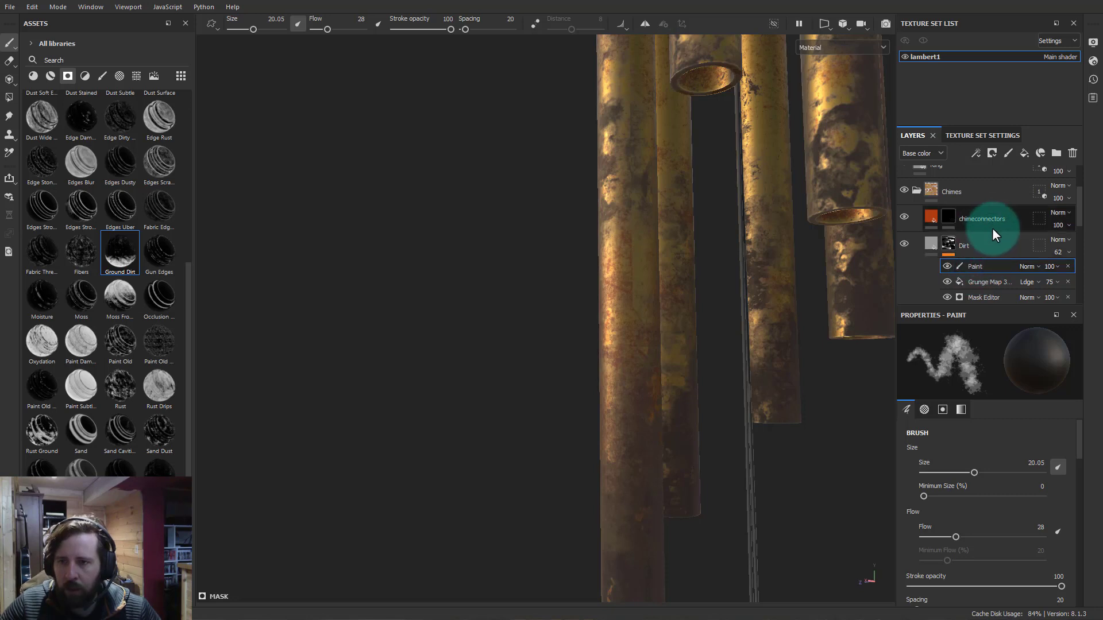
scroll(998, 230, "down", 3)
left_click(948, 179)
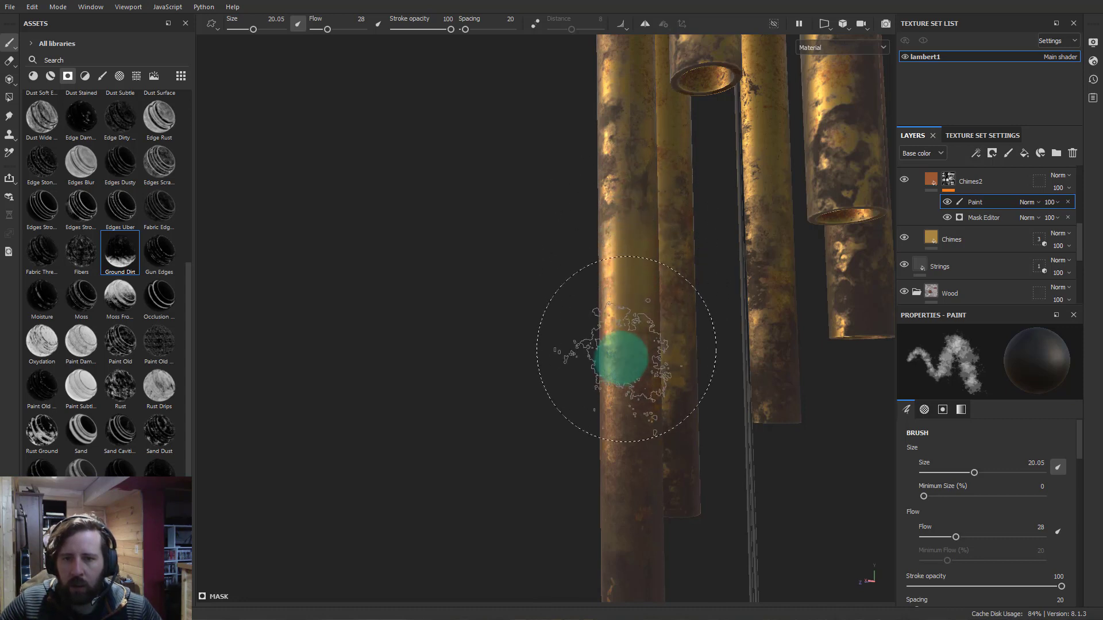
scroll(1033, 581, "down", 10)
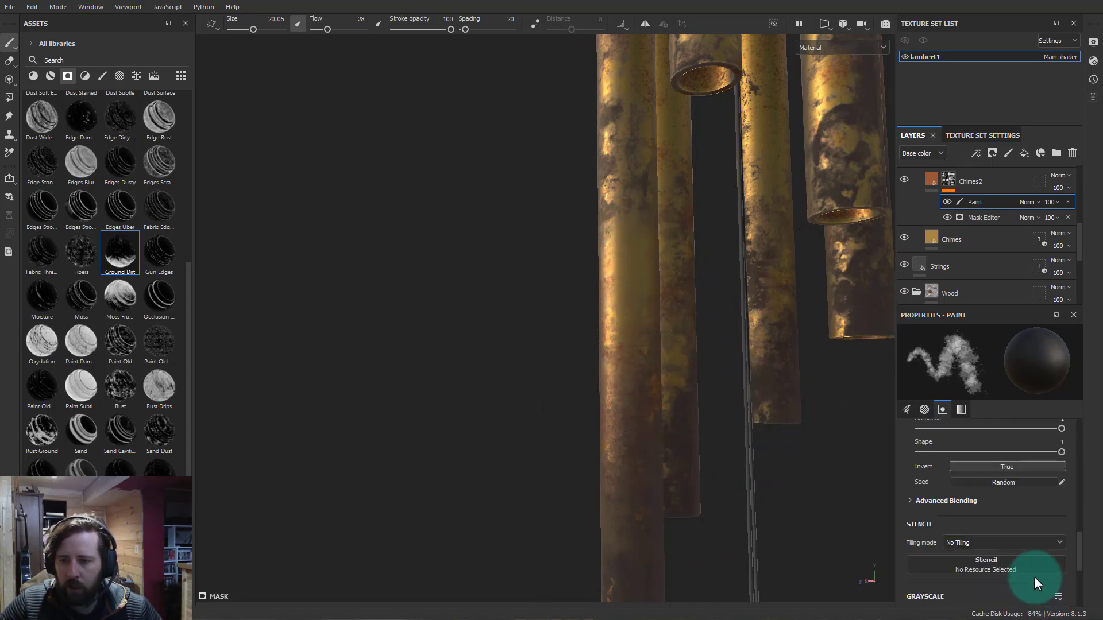
scroll(1002, 563, "down", 5)
left_click_drag(999, 486, 1045, 483)
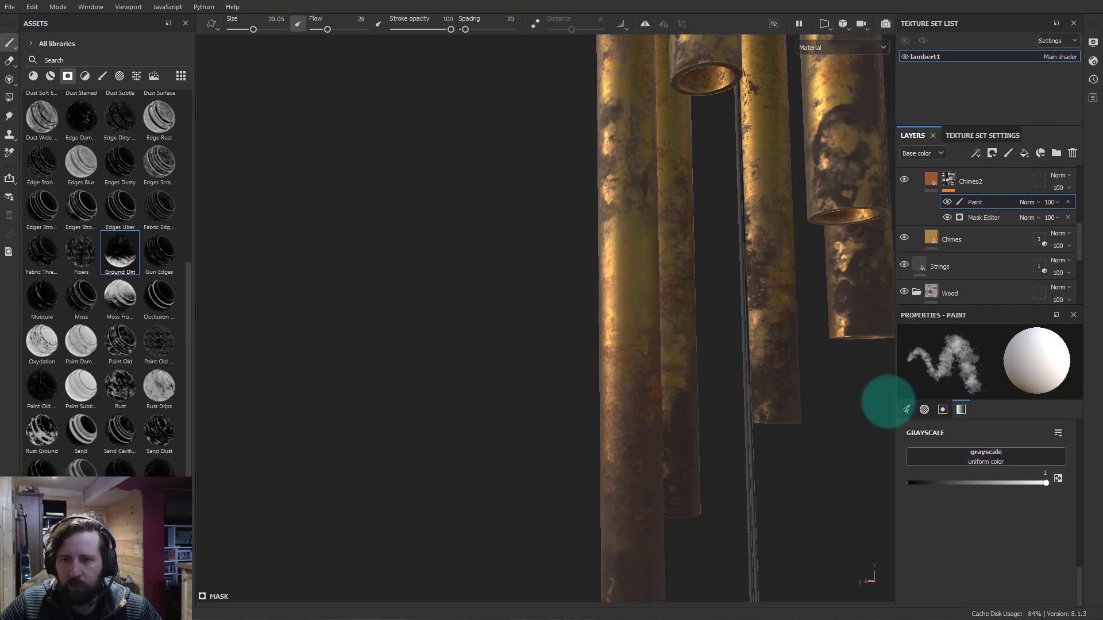
left_click_drag(636, 241, 623, 339)
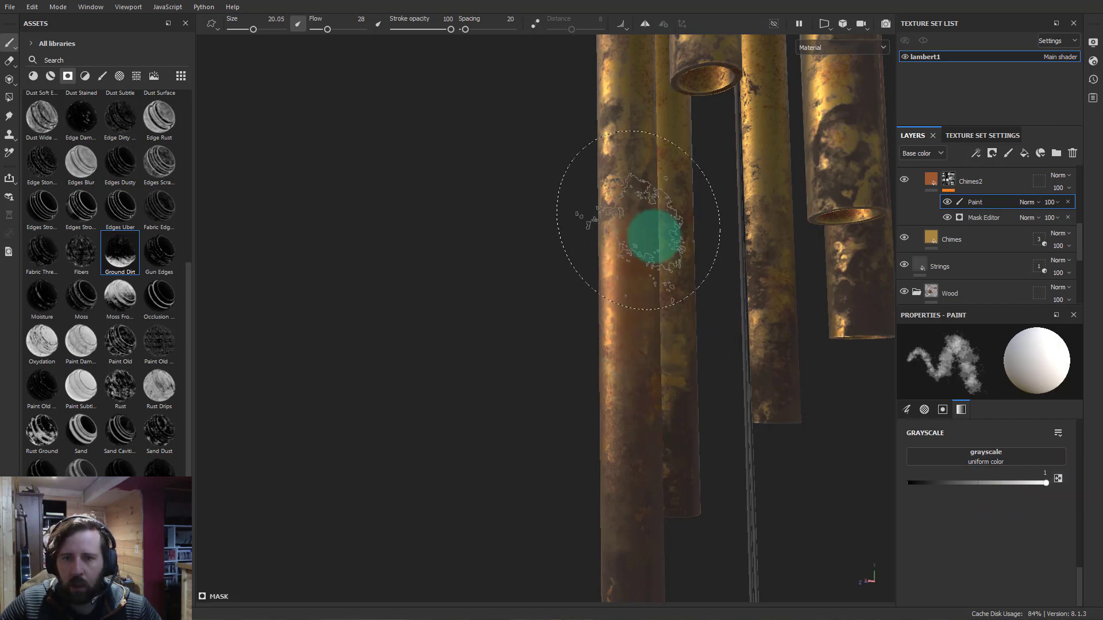
Paint white in the Chimes2 mask along the remaining chimes from several sides to add copper tarnish
left_click_drag(585, 373, 710, 362, "alt")
middle_click_drag(599, 326, 603, 511, "alt")
right_click_drag(517, 368, 368, 373, "alt")
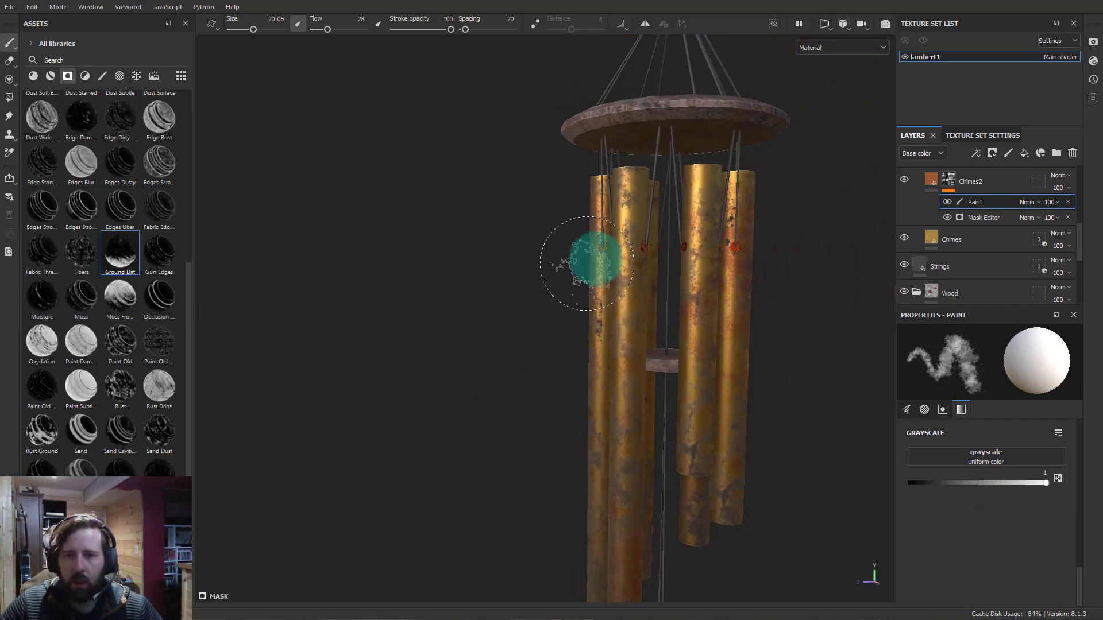
mouse_move(595, 258)
left_mouse_down()
mouse_move(617, 364)
mouse_move(640, 396)
left_mouse_up()
left_click_drag(714, 265, 694, 453)
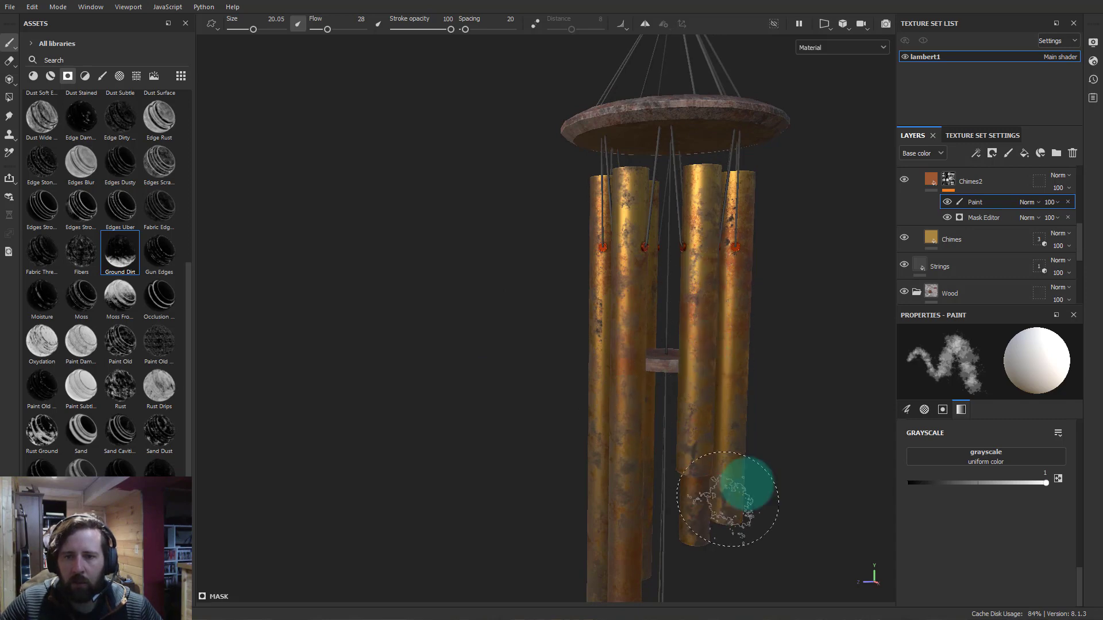
left_click_drag(818, 543, 733, 430, "alt")
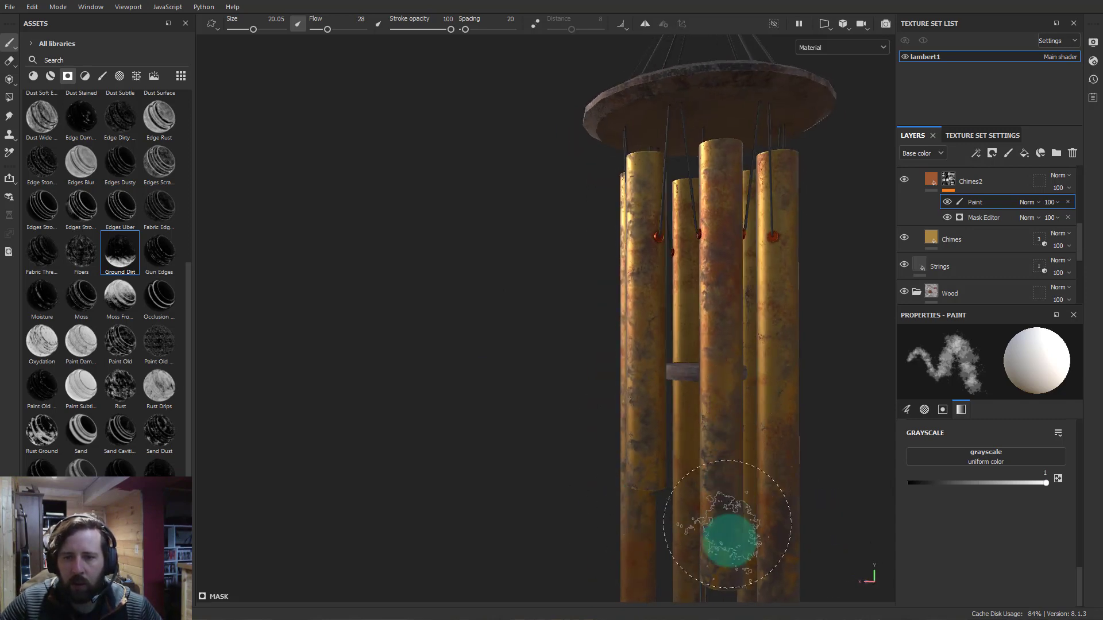
left_click_drag(719, 545, 425, 471, "alt")
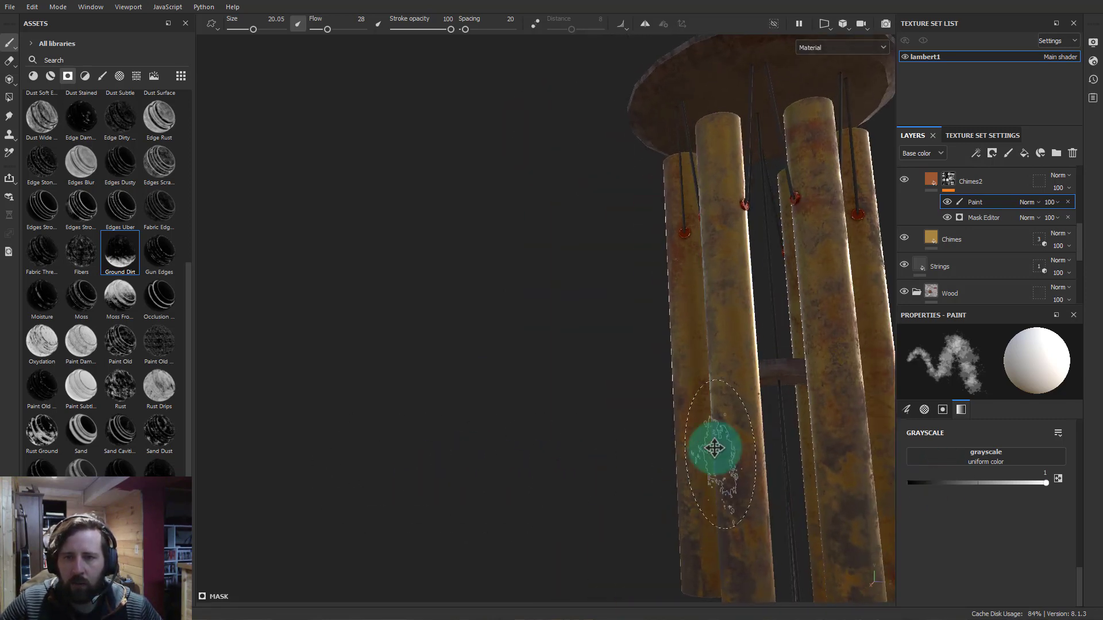
left_click_drag(714, 449, 670, 288, "alt")
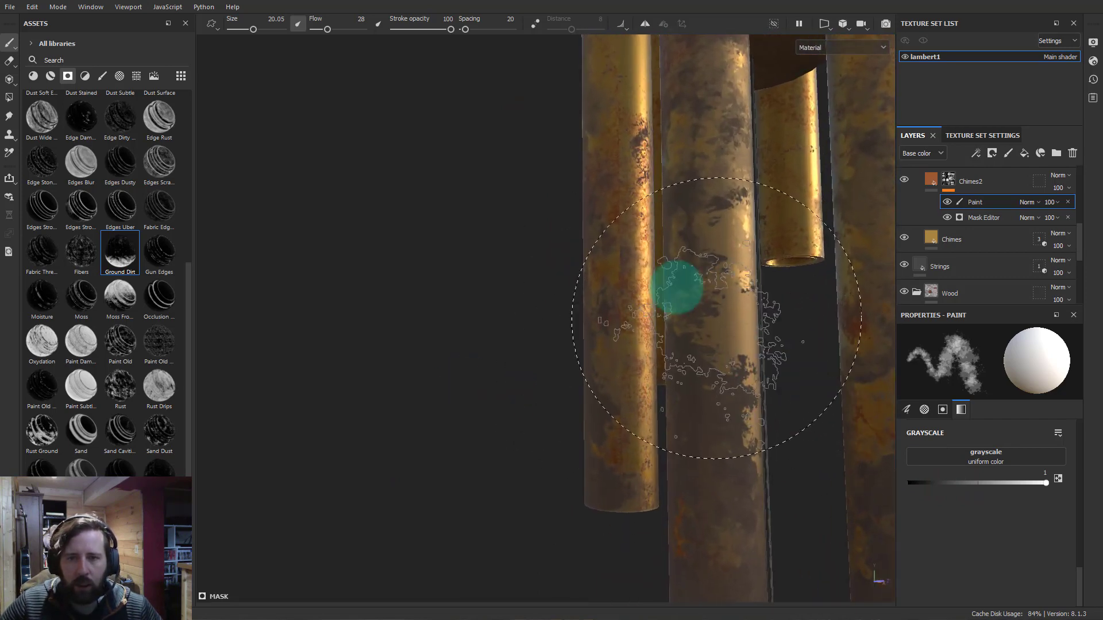
Select the Dirt mask's paint effect, set the brush grayscale to 0, and paint black up the leftmost chime to remove dirt
left_click(985, 233)
scroll(976, 218, "up", 3)
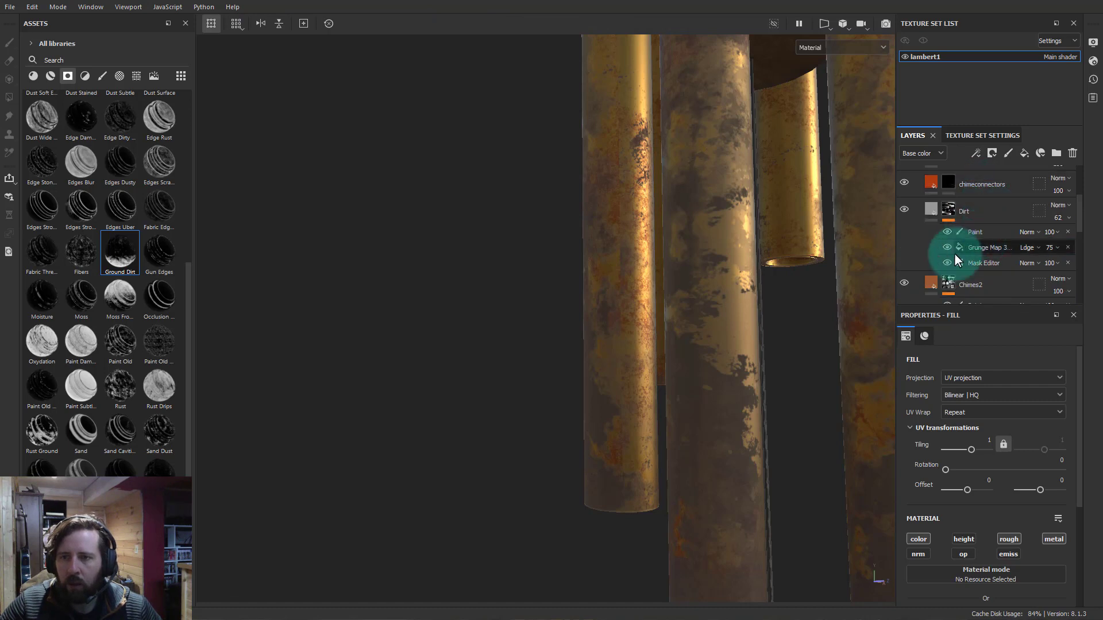
left_click(985, 263)
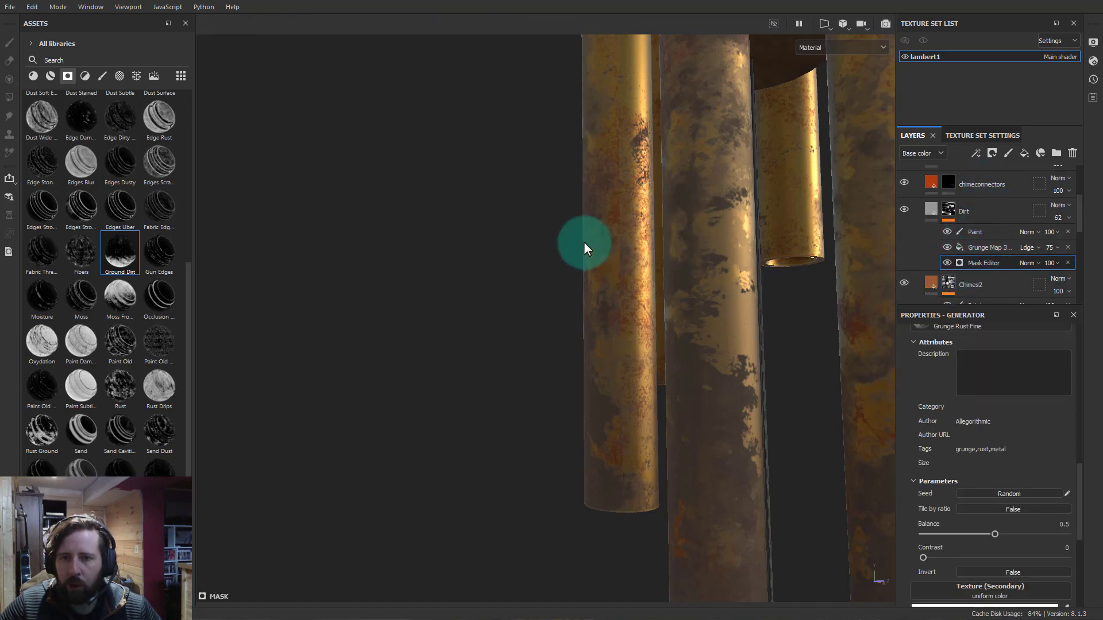
left_click(608, 217)
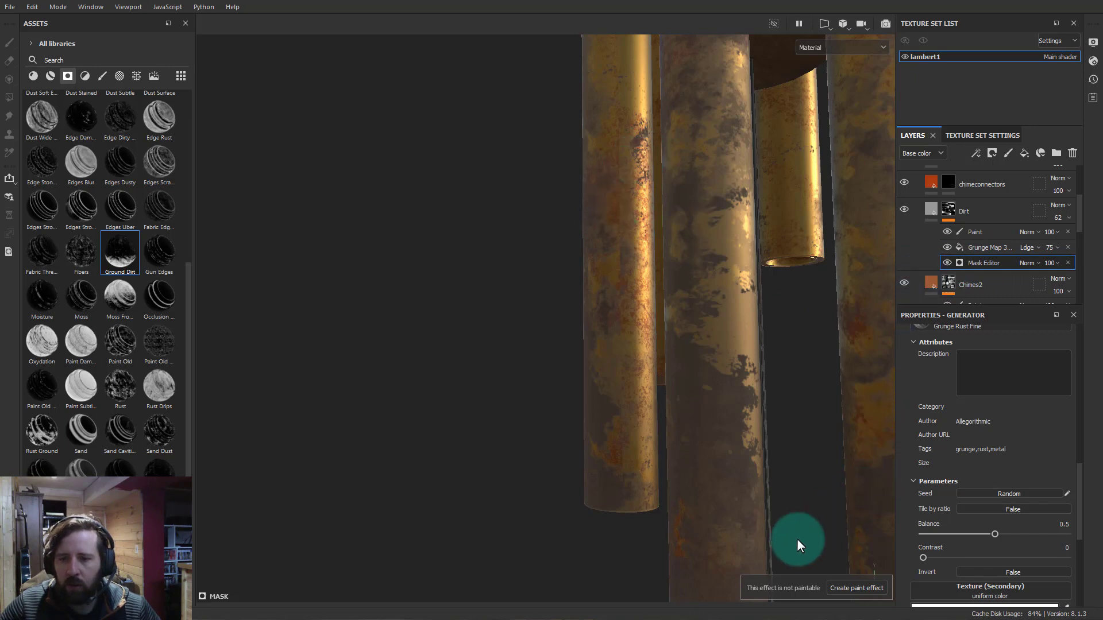
left_click(974, 231)
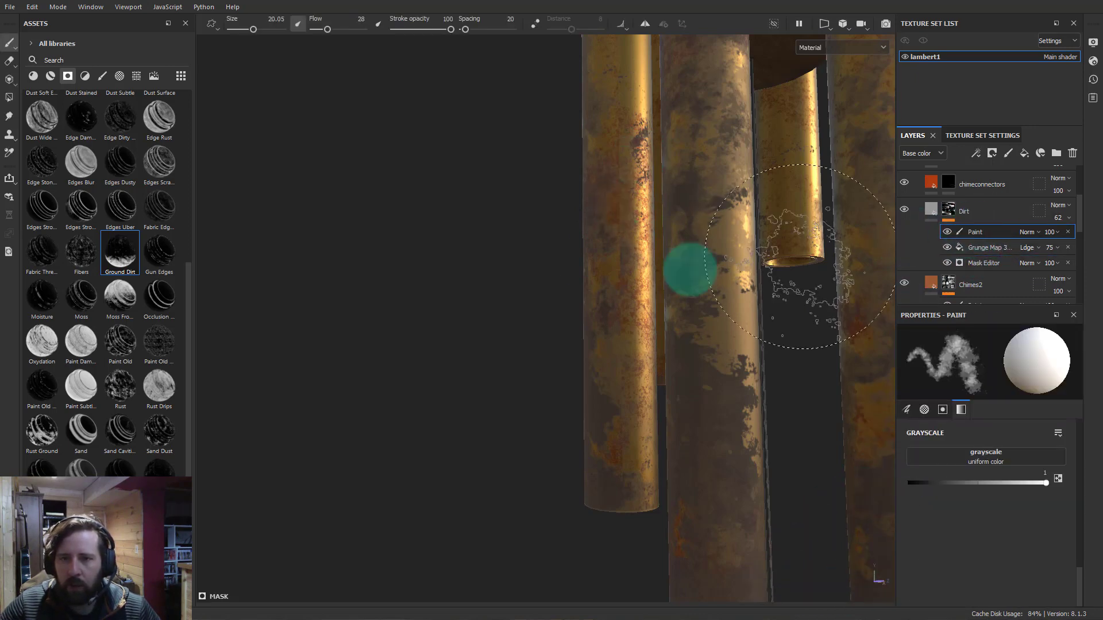
mouse_move(689, 270)
left_mouse_down()
mouse_move(618, 246)
mouse_move(611, 266)
mouse_move(632, 350)
mouse_move(856, 424)
left_mouse_up()
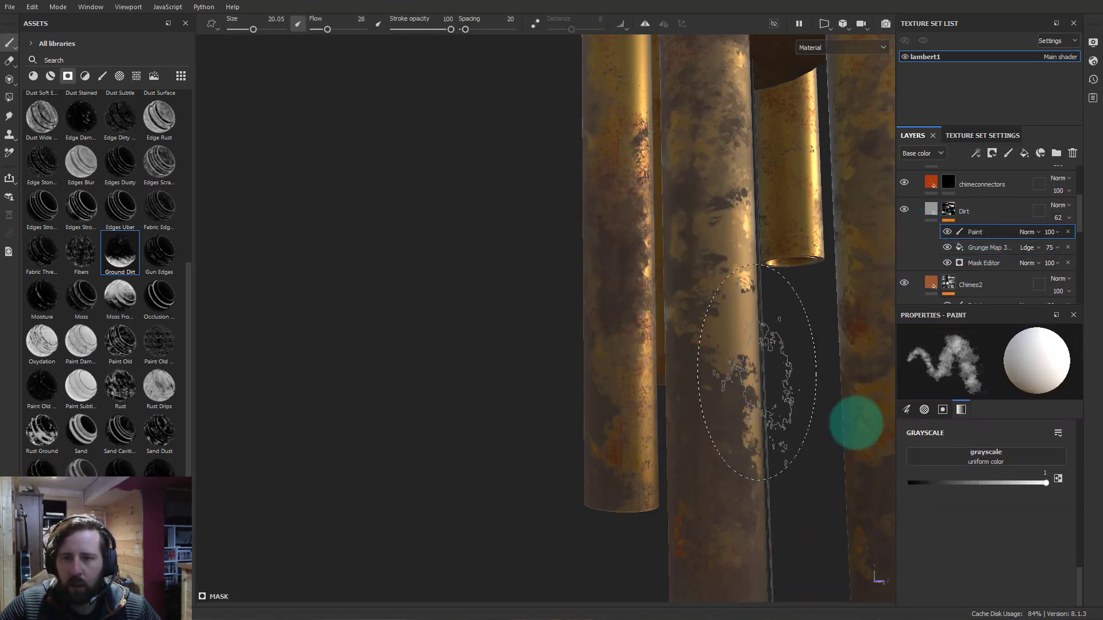
left_click_drag(970, 484, 909, 482)
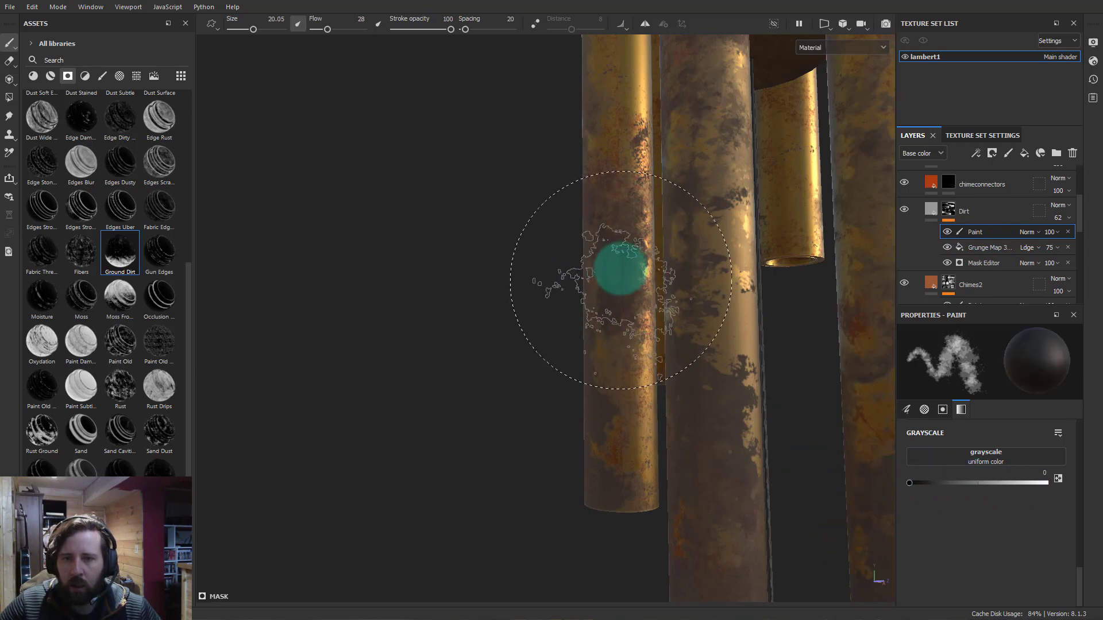
mouse_move(619, 270)
left_mouse_down()
mouse_move(623, 189)
mouse_move(613, 450)
mouse_move(611, 153)
mouse_move(629, 103)
left_mouse_up()
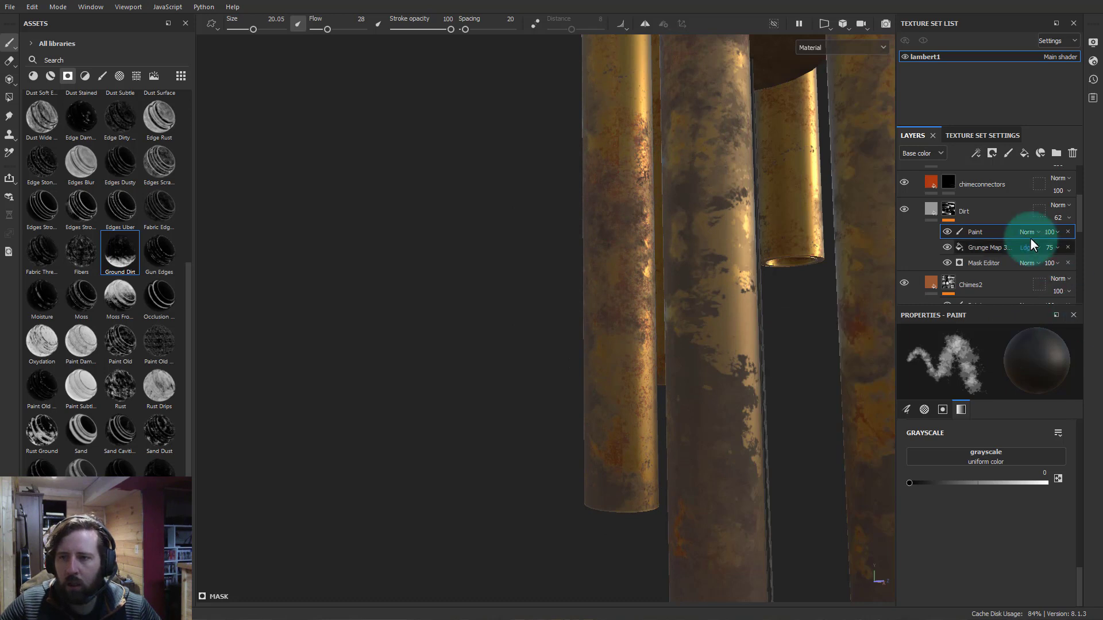
Select the paint effect in the Chimes2 mask and paint black over the lower part of the leftmost and neighbouring chimes
left_click(956, 283)
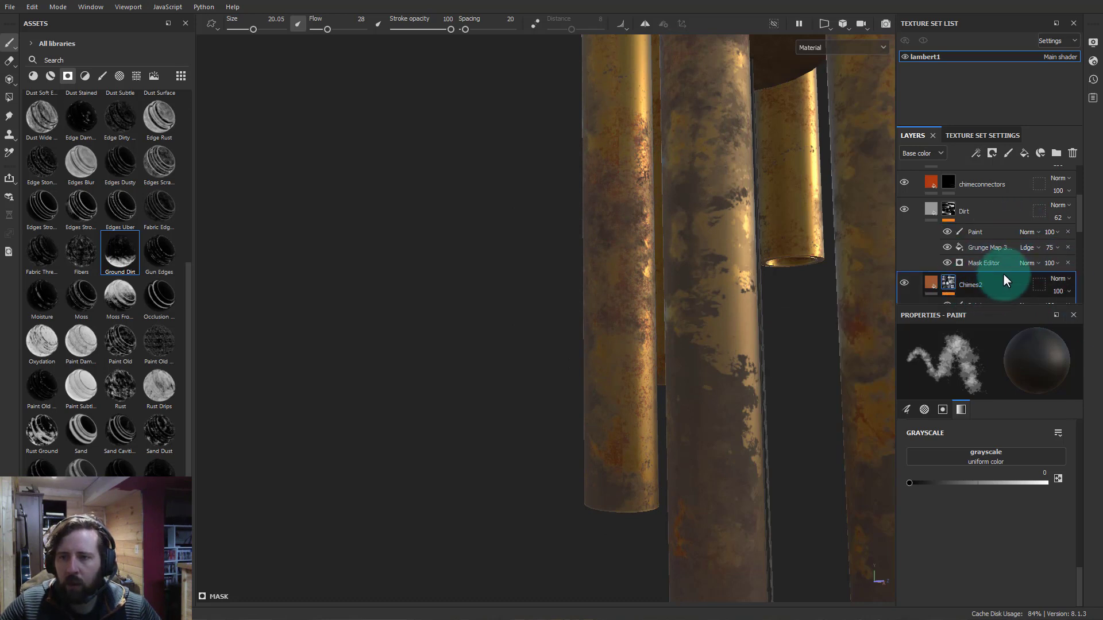
left_click(959, 239)
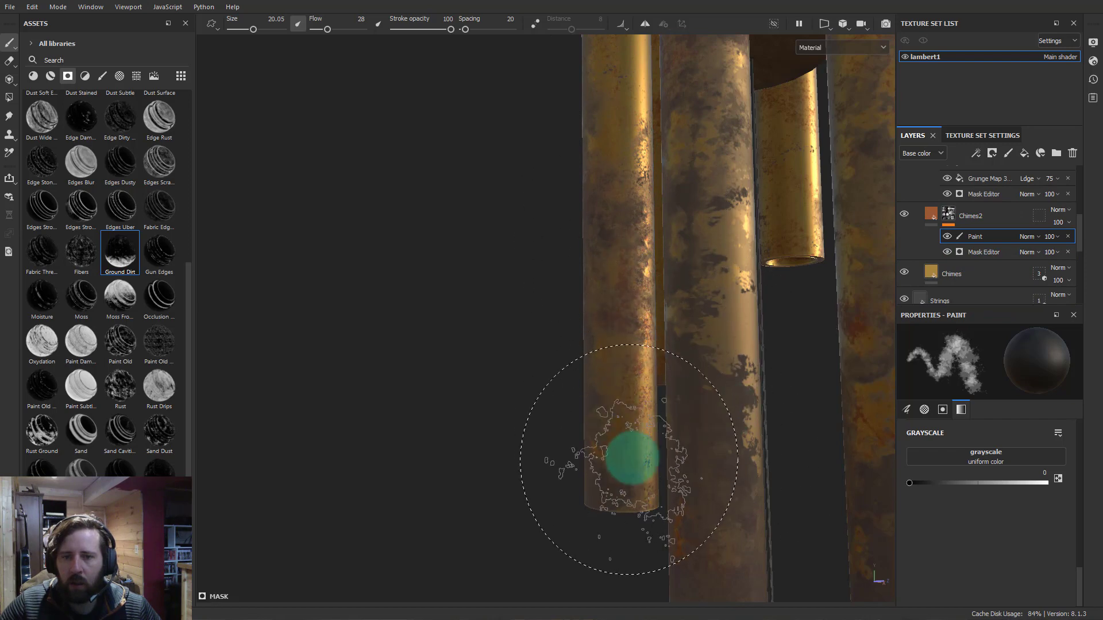
mouse_move(634, 468)
left_mouse_down()
mouse_move(635, 433)
mouse_move(739, 380)
left_mouse_up()
scroll(714, 320, "down", 4)
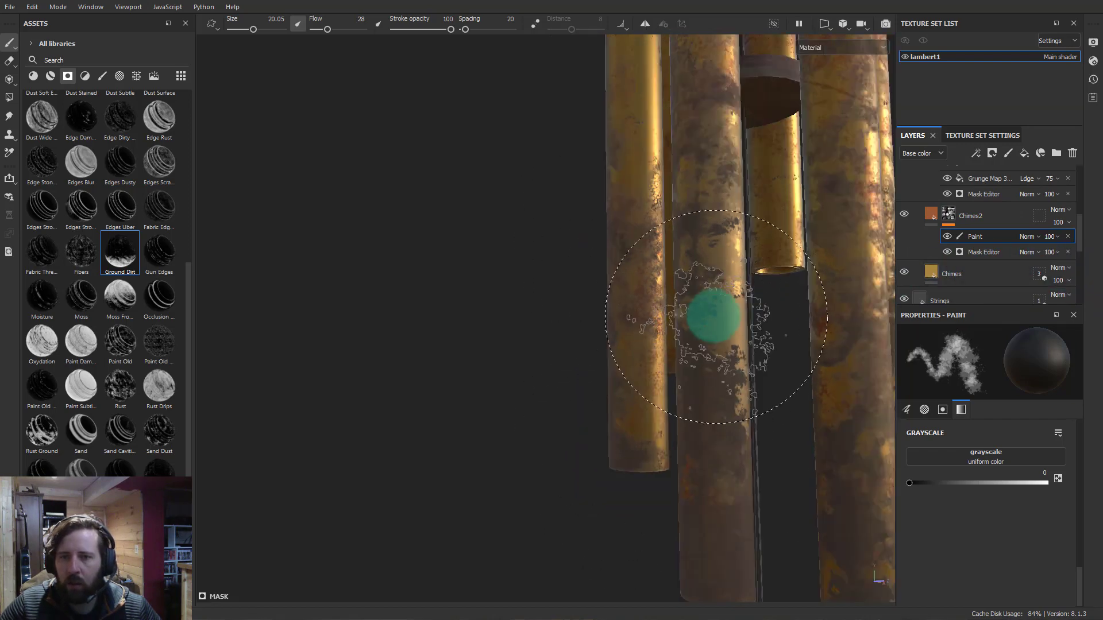
Examine the tarnish and dirt on the chimes from all sides of the model
left_click_drag(592, 332, 833, 353, "alt")
scroll(612, 319, "down", 1)
scroll(523, 308, "down", 3)
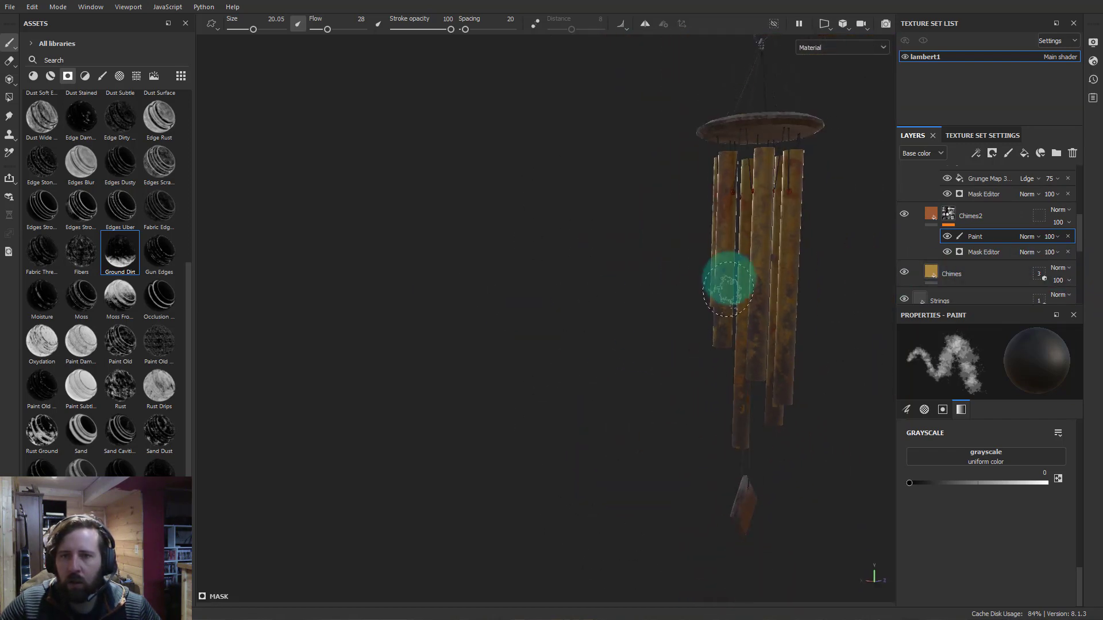
middle_click_drag(728, 281, 608, 339, "alt")
left_click_drag(608, 339, 841, 386, "alt")
scroll(554, 381, "down", 1)
left_click_drag(591, 423, 951, 494, "alt")
middle_click_drag(739, 393, 755, 462, "alt")
right_click_drag(755, 462, 660, 379, "alt")
left_click_drag(661, 379, 827, 403, "alt")
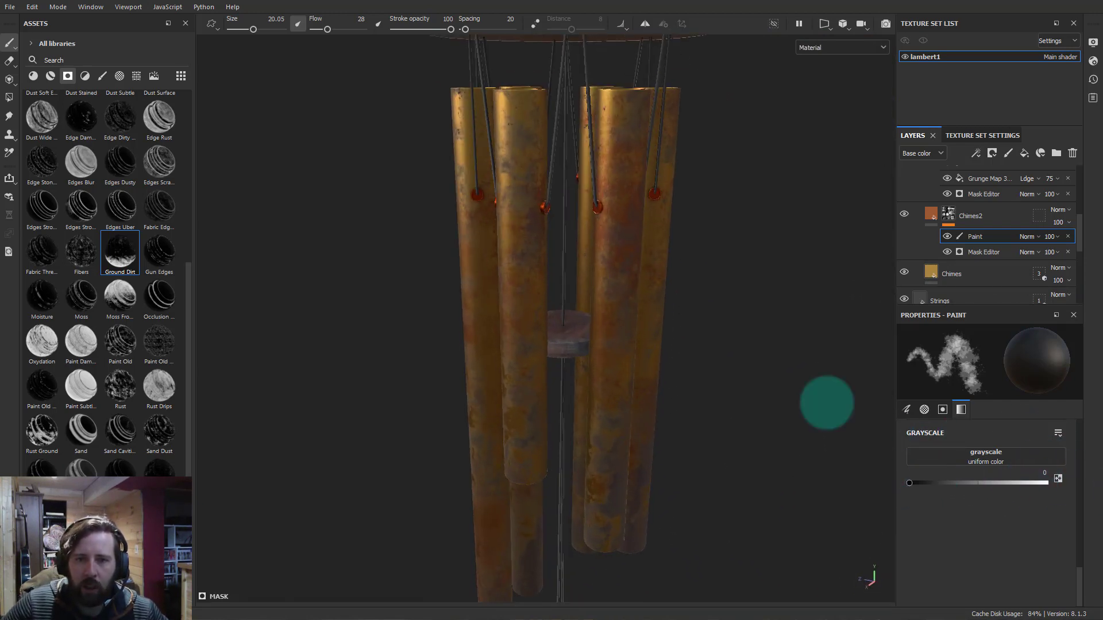
left_click_drag(661, 302, 834, 289, "alt")
scroll(985, 221, "up", 3)
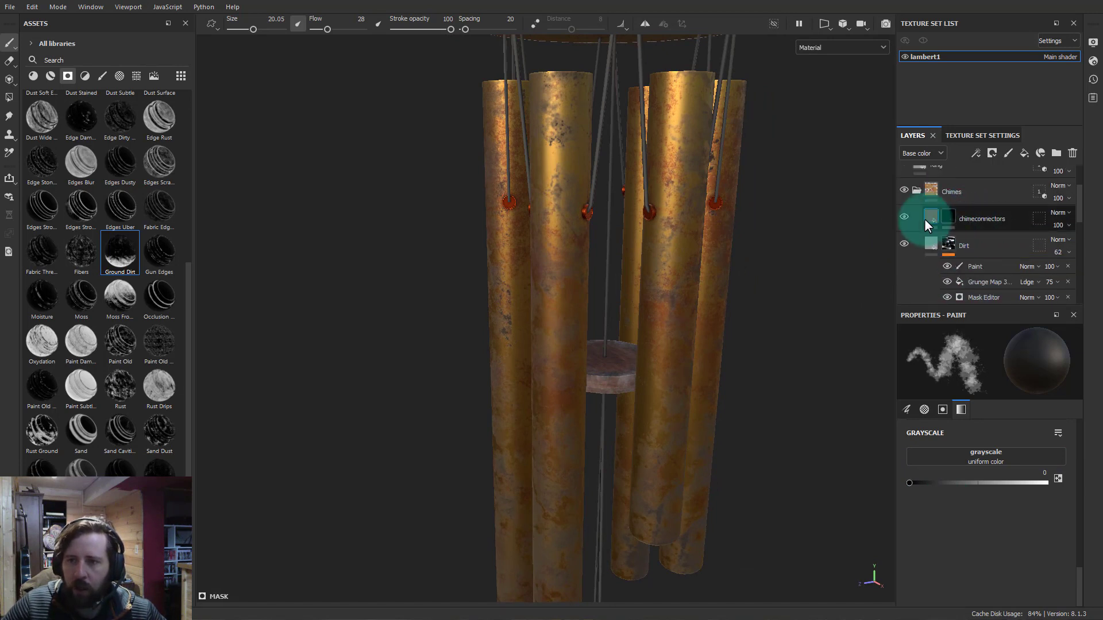
Move the chimeconnectors layer directly beneath the Dirt layer, and toggle its visibility off and on to check the connectors
scroll(984, 226, "down", 1)
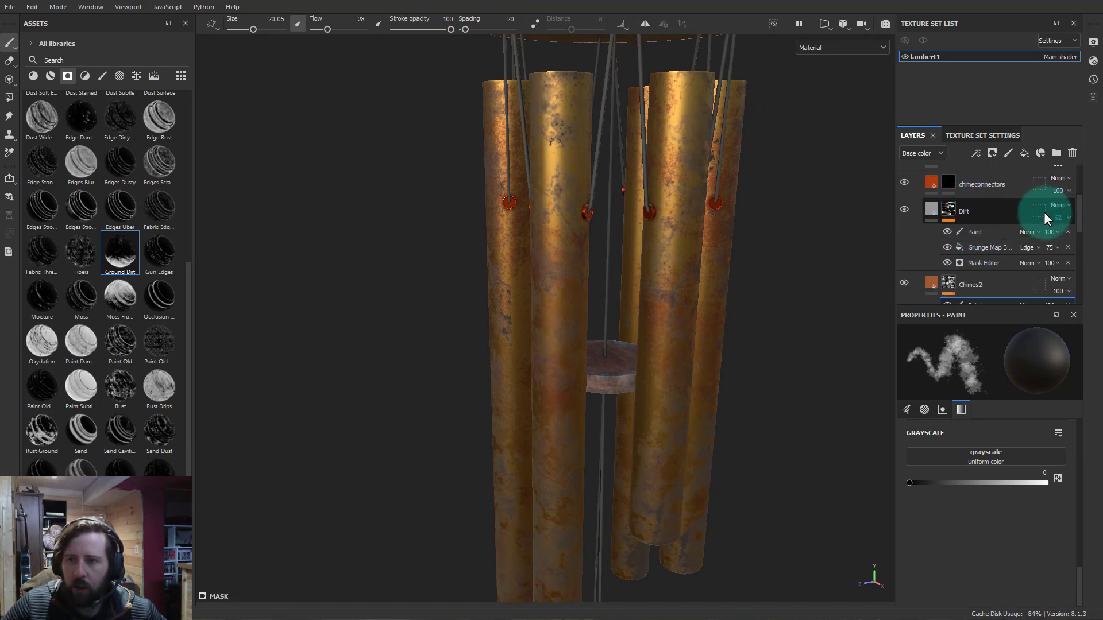
left_click_drag(977, 186, 984, 259)
left_click_drag(731, 266, 680, 255, "alt")
right_click_drag(681, 255, 936, 296, "alt")
left_click(931, 256)
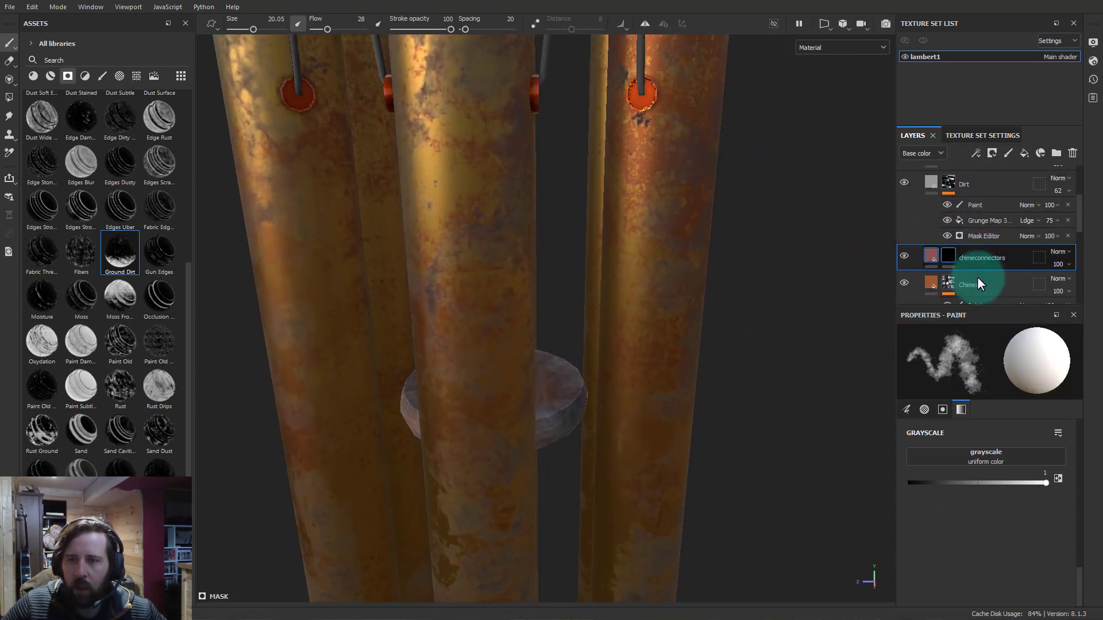
left_click(903, 255)
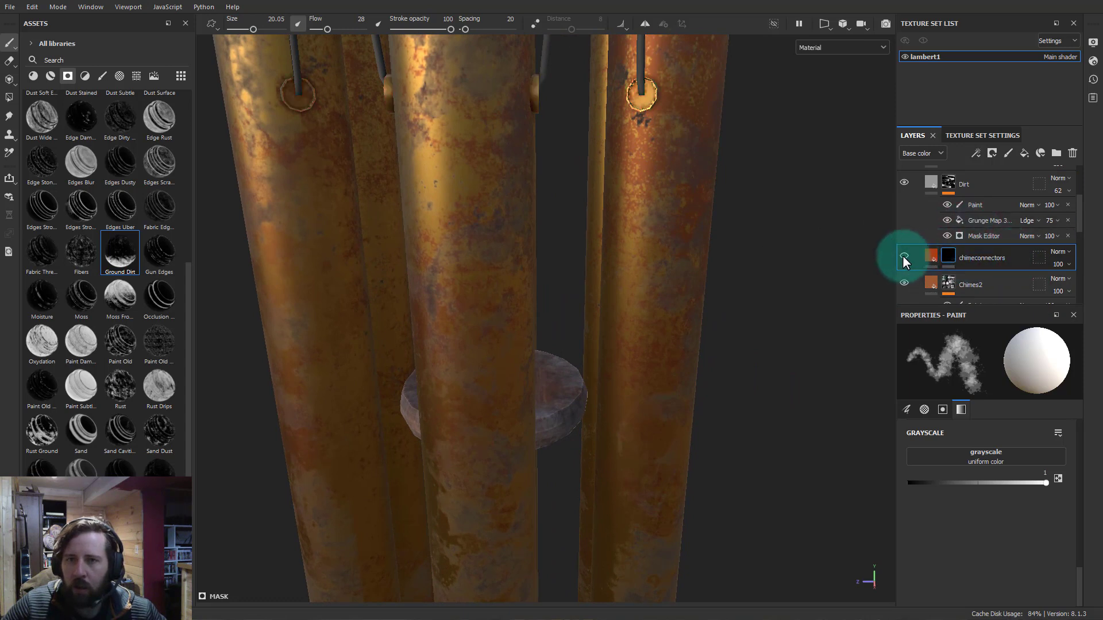
left_click(902, 255)
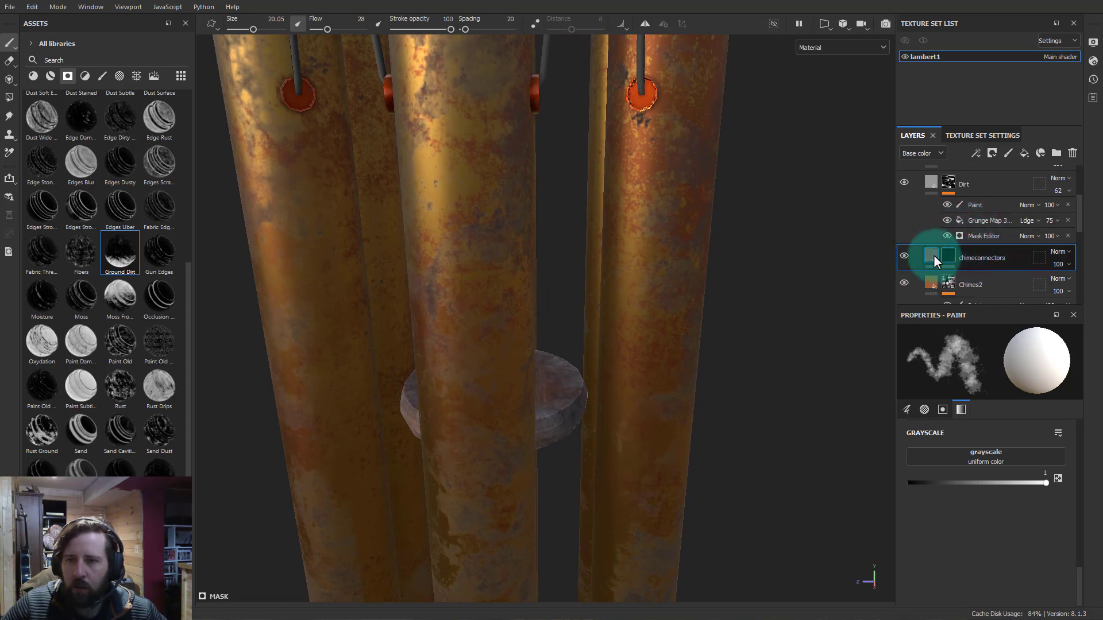
Set the chimeconnectors fill's roughness to 0.6612 and change its base color to a lighter, less saturated orange-red
left_click(932, 255)
scroll(980, 484, "down", 3)
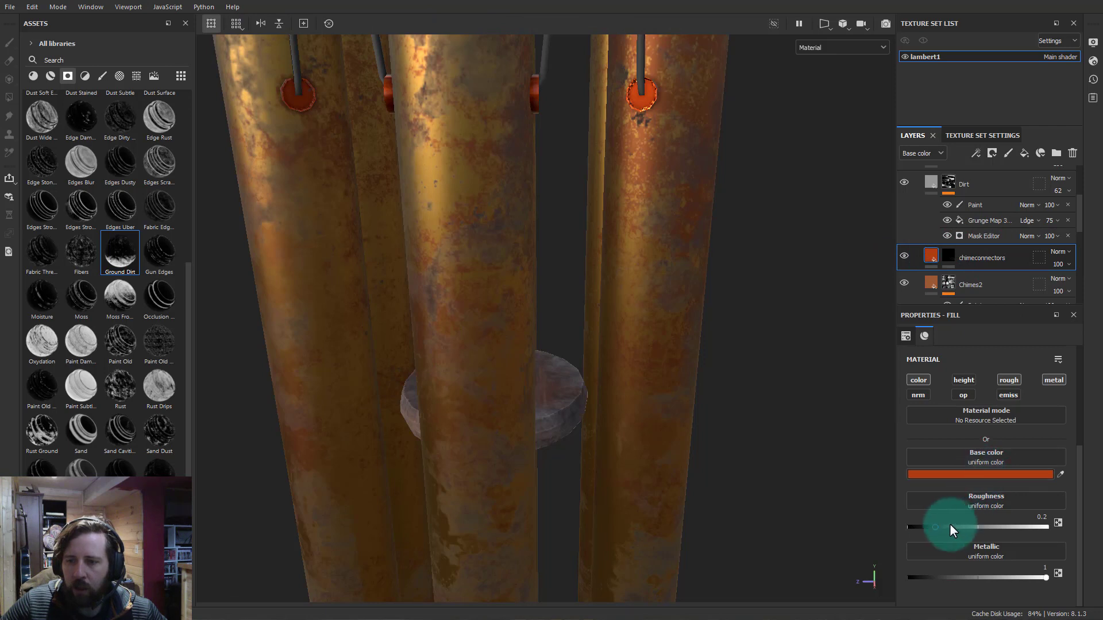
left_click_drag(935, 527, 987, 529)
left_click(987, 474)
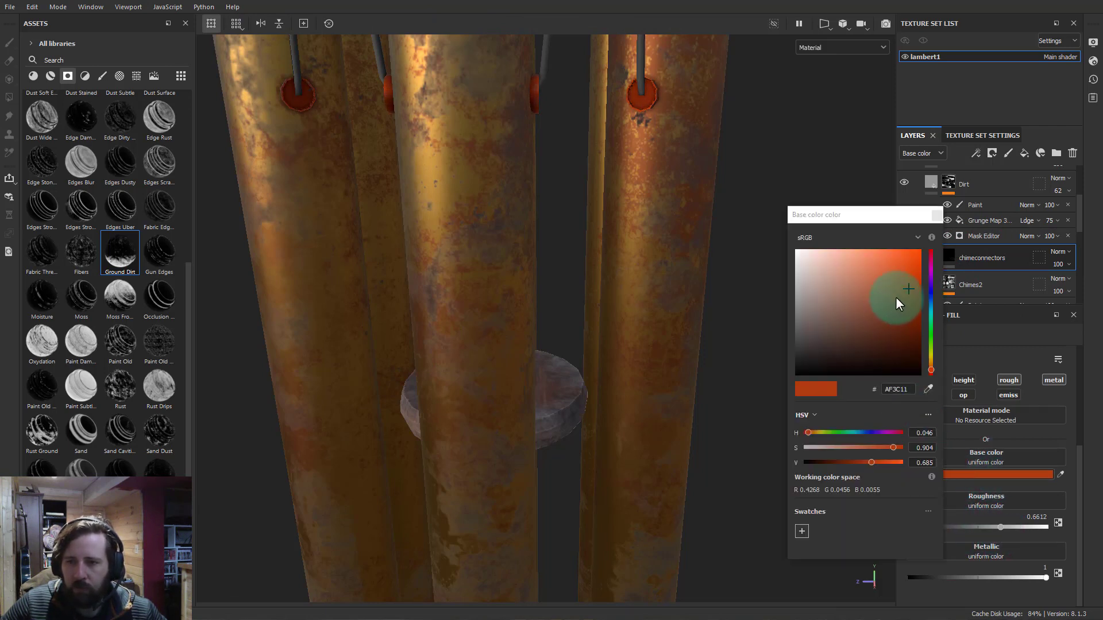
mouse_move(889, 292)
left_mouse_down()
mouse_move(868, 284)
mouse_move(882, 278)
left_mouse_up()
left_click(936, 215)
scroll(649, 278, "down", 8)
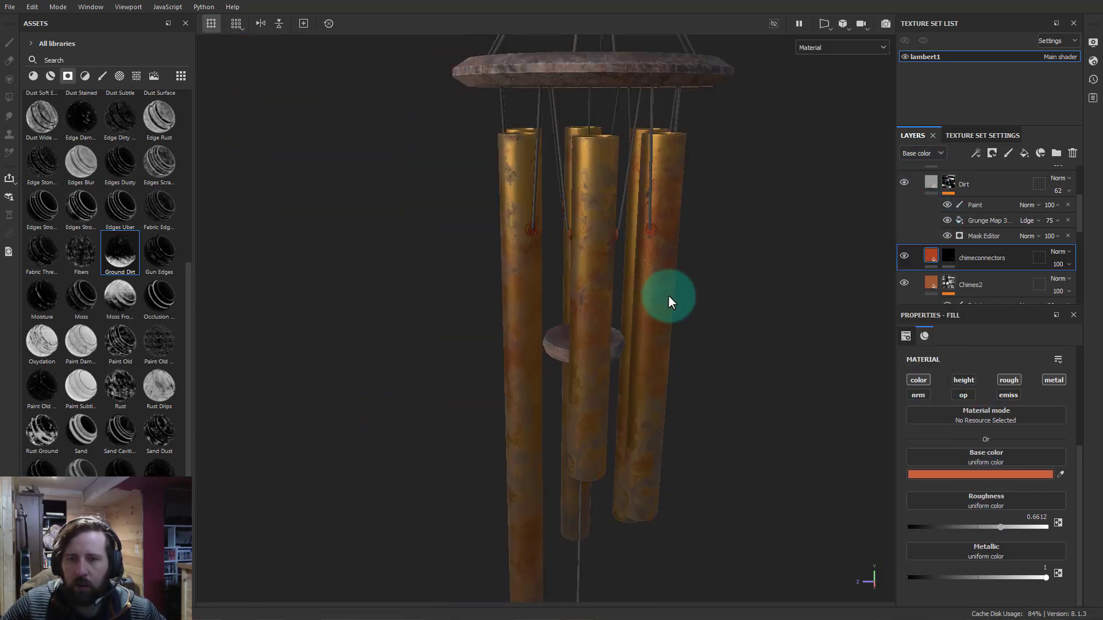
left_click_drag(625, 358, 692, 372, "alt")
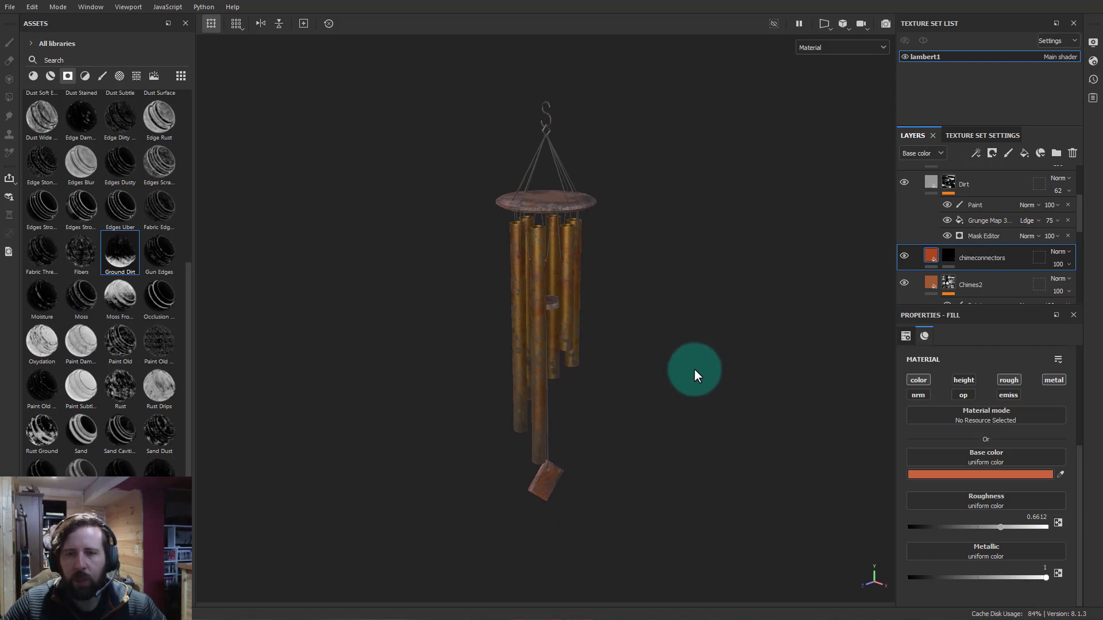
Save the project as a new .spp file in the Desktop's Chimes folder, with a file name beginning "Texturi"
left_click(9, 7)
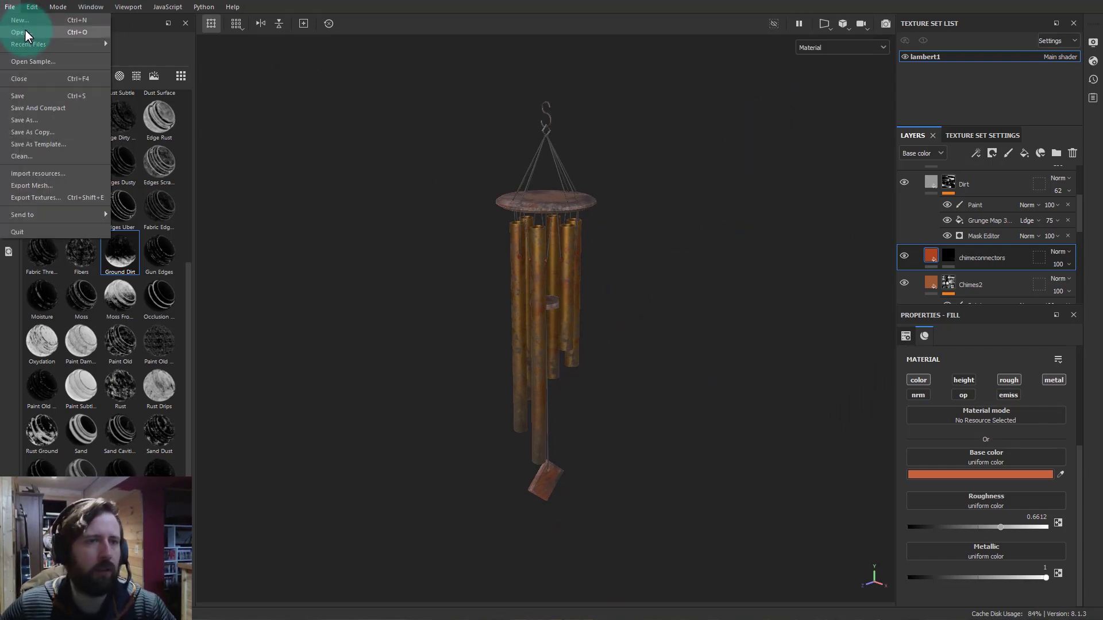
left_click(47, 122)
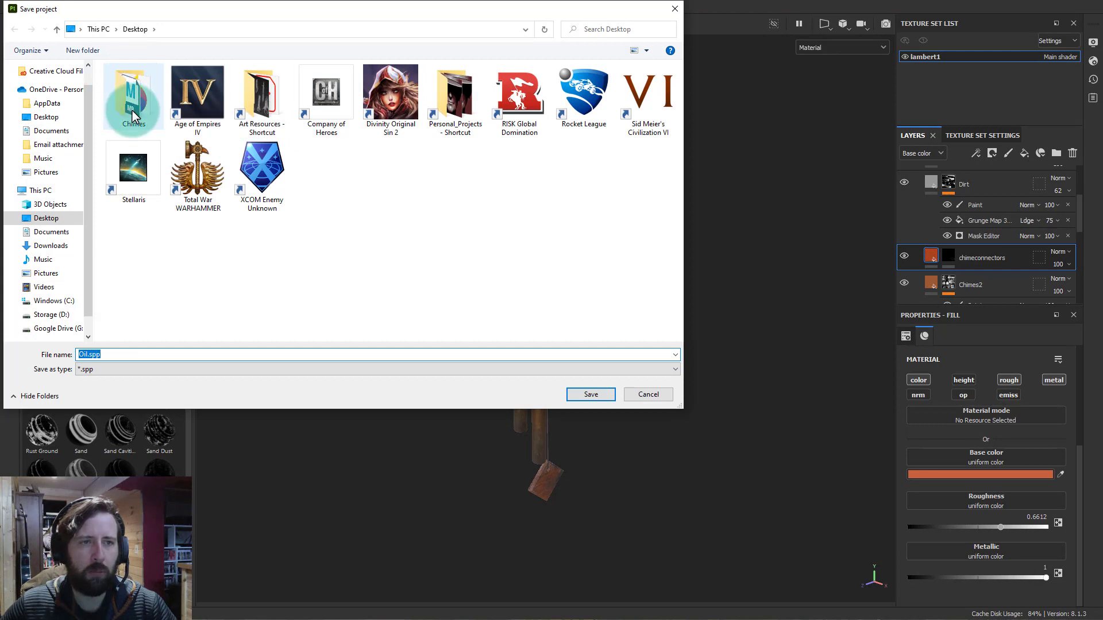
double_click(133, 109)
left_click(137, 354)
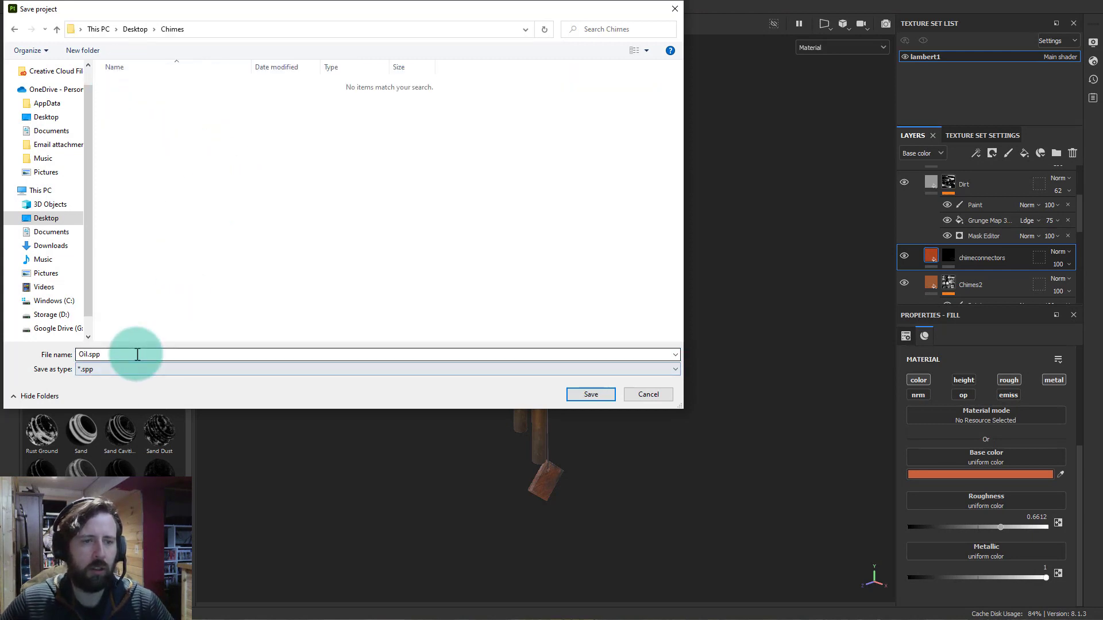
double_click(136, 354)
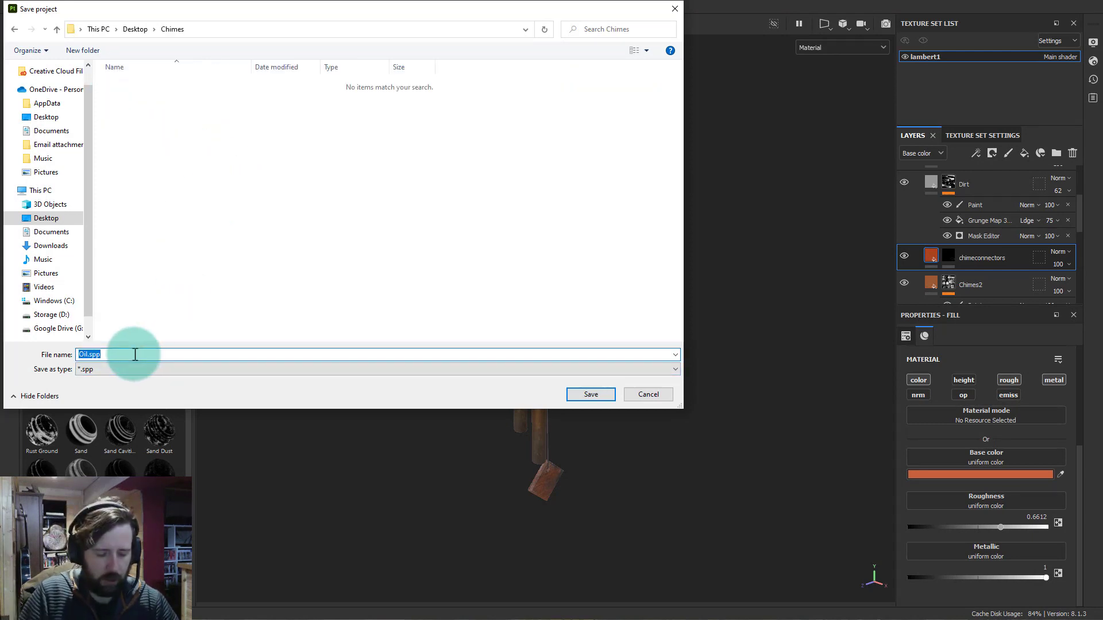
type("tEXTURE")
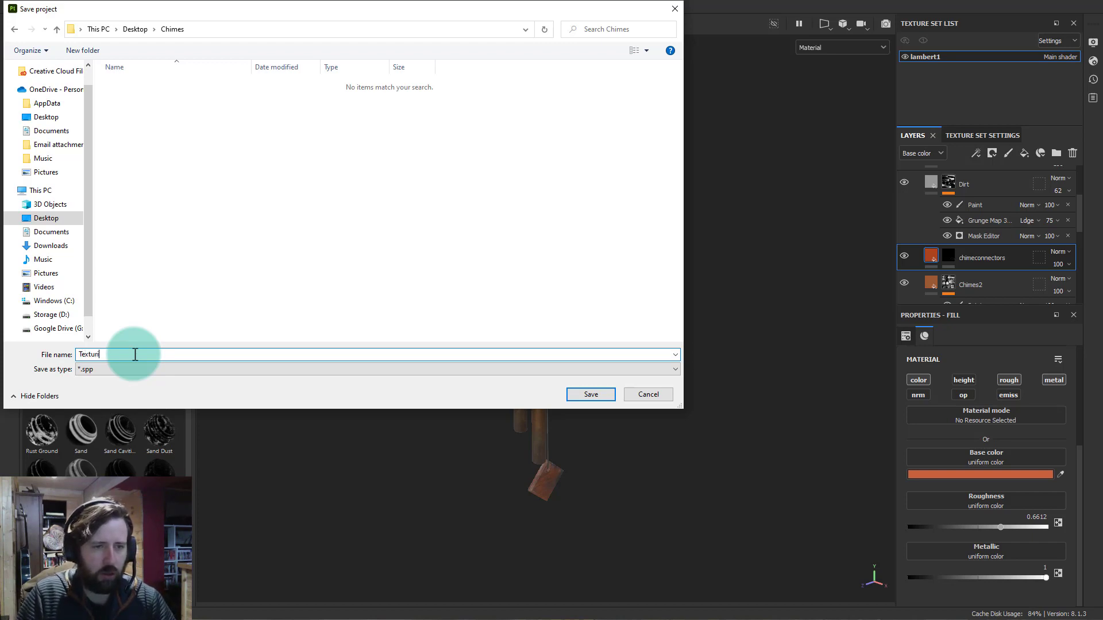
left_click(592, 394)
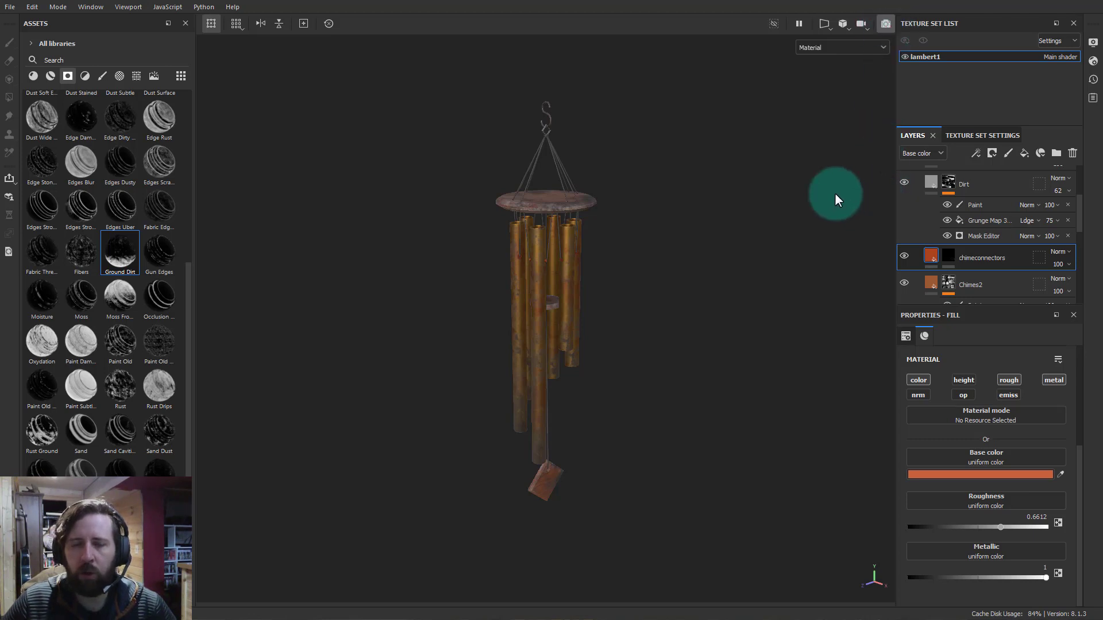
Switch to Iray rendering, frame the whole wind chime from a lower angle, and review the renderer settings
key("F10")
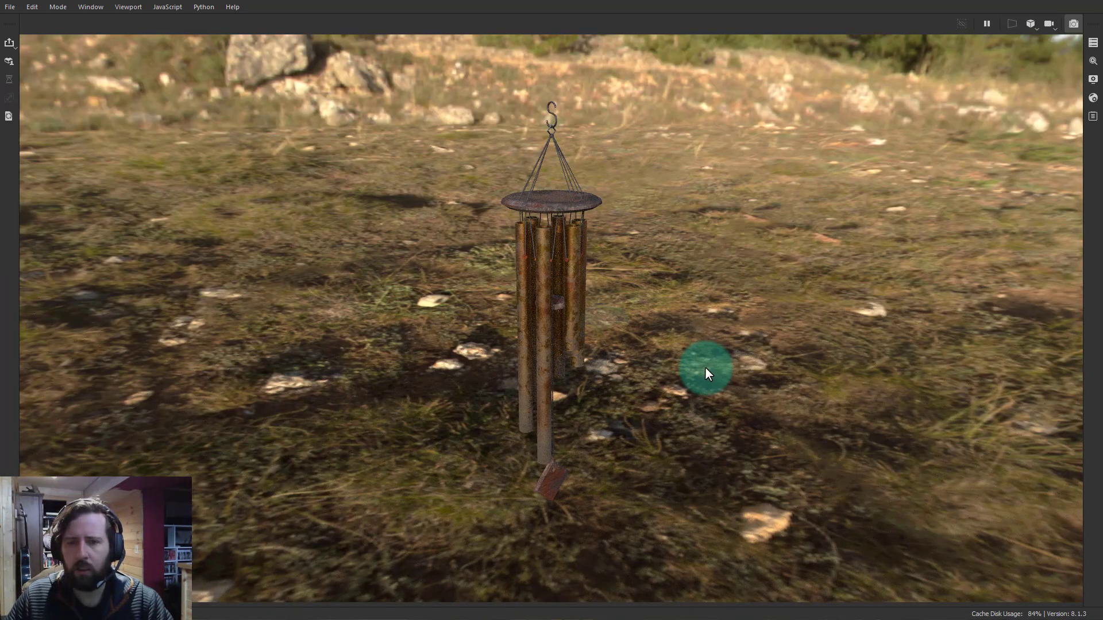
left_click_drag(590, 330, 932, 179, "alt")
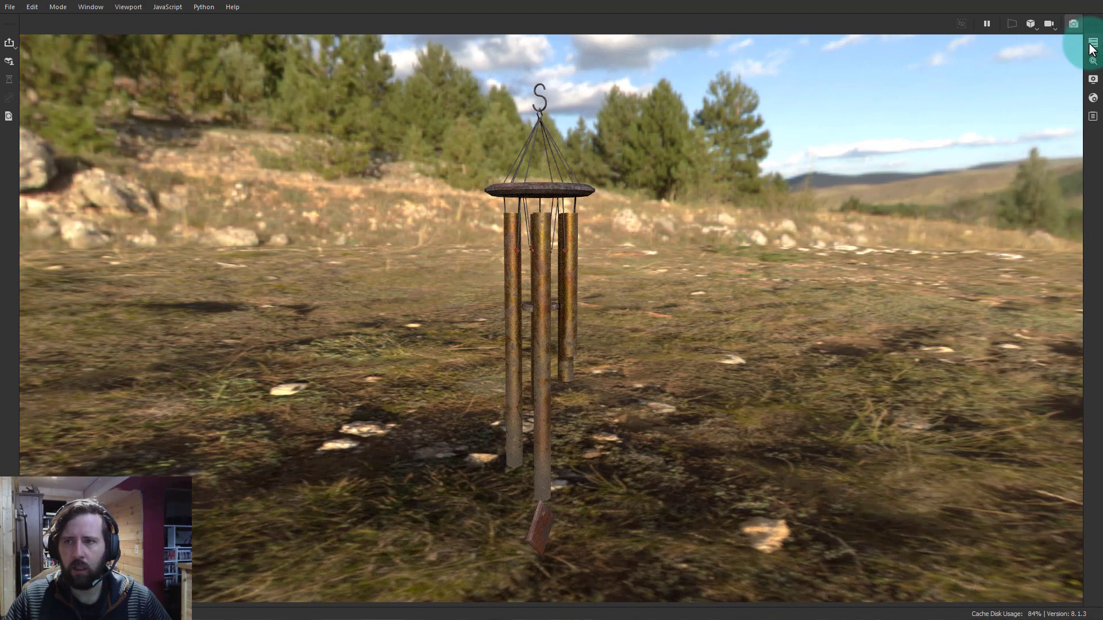
left_click(1092, 44)
left_click(1092, 60)
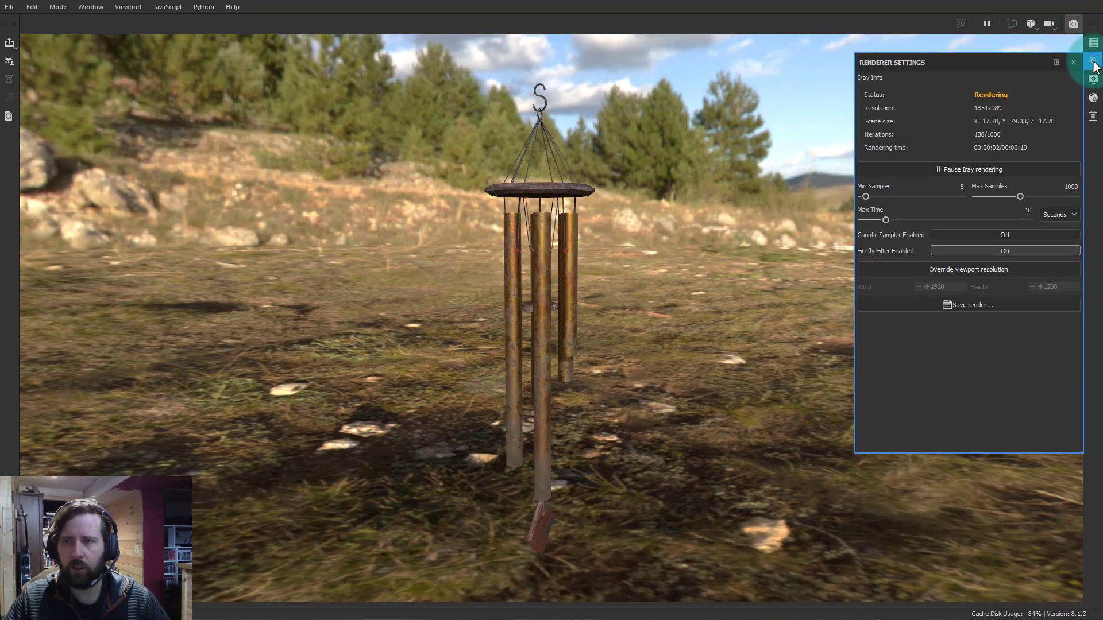
left_click(1093, 61)
left_click(1093, 62)
left_click(1093, 61)
Try Bonifacio Street as the render's environment map and replace it with Bus Garage
left_click(1093, 79)
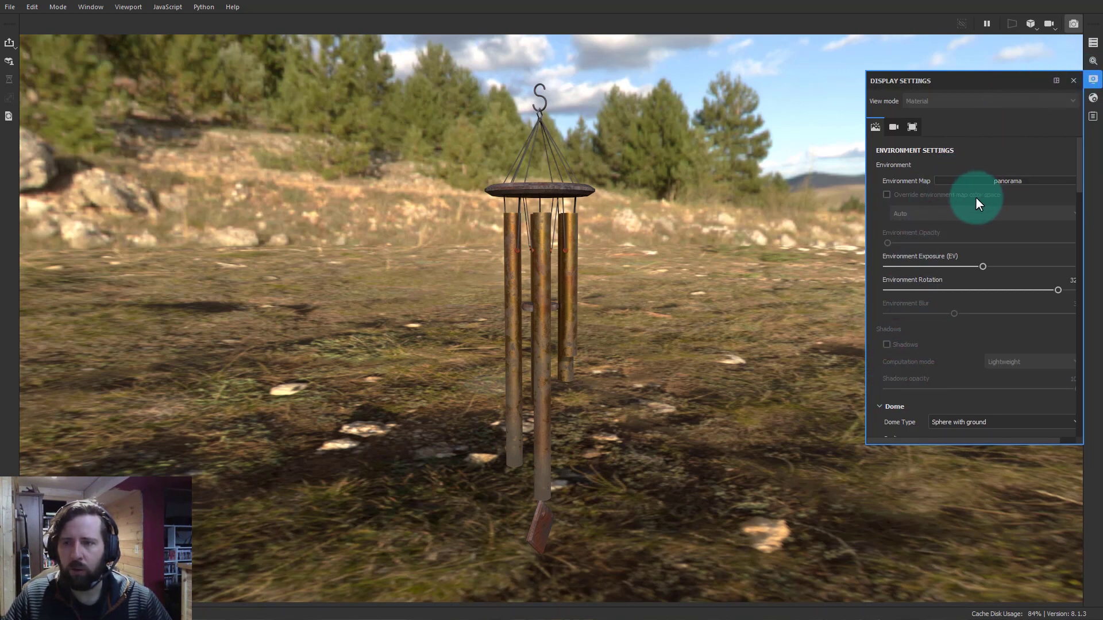
left_click(974, 181)
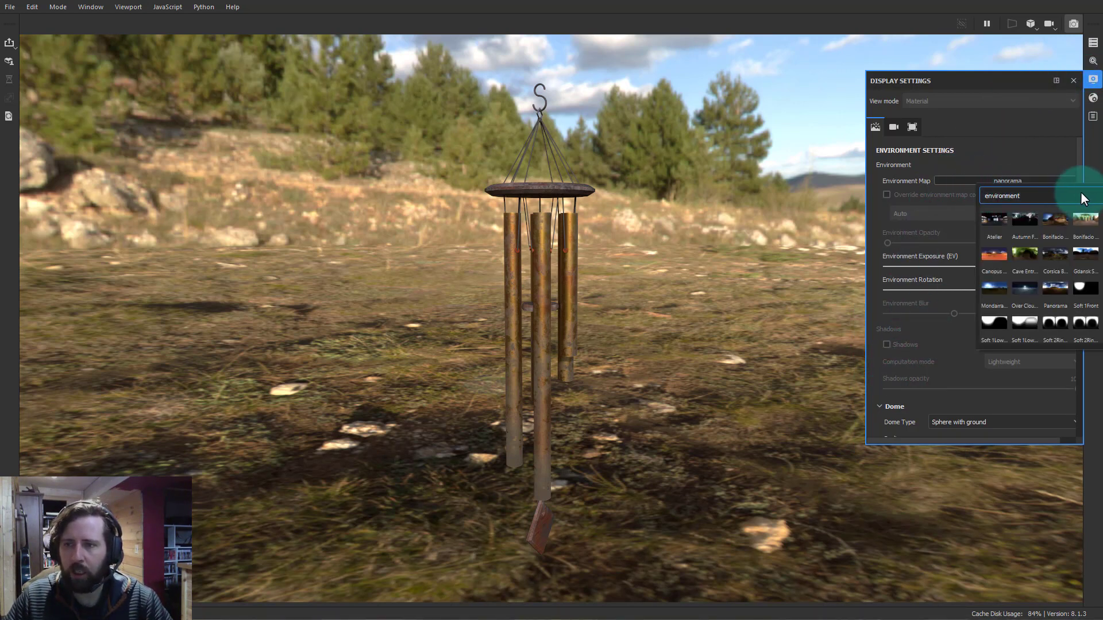
scroll(1034, 310, "down", 3)
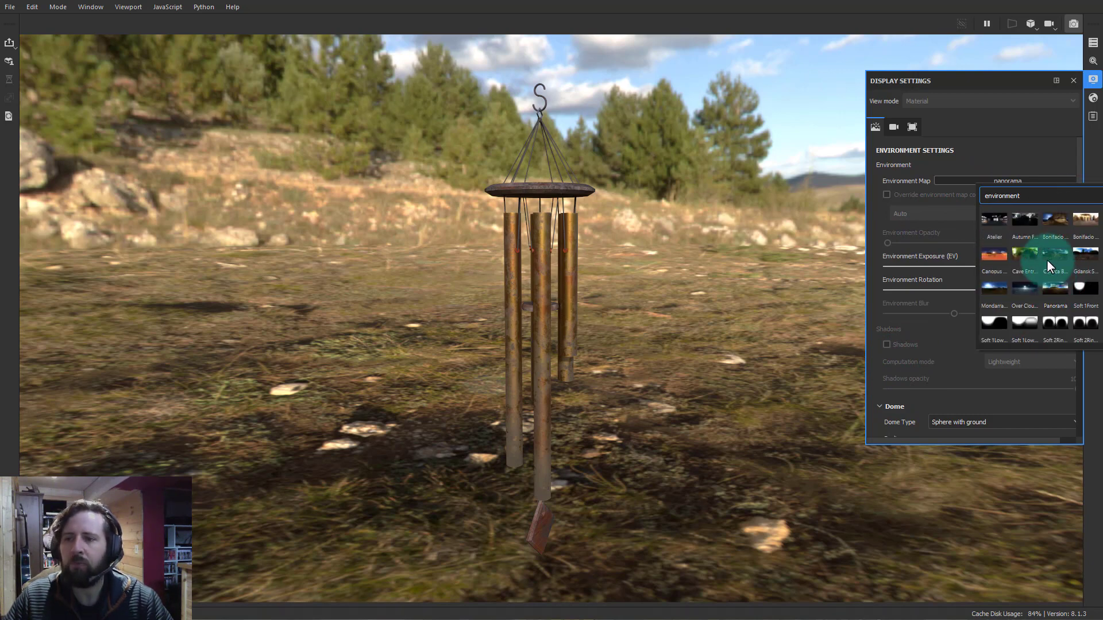
left_click(1083, 219)
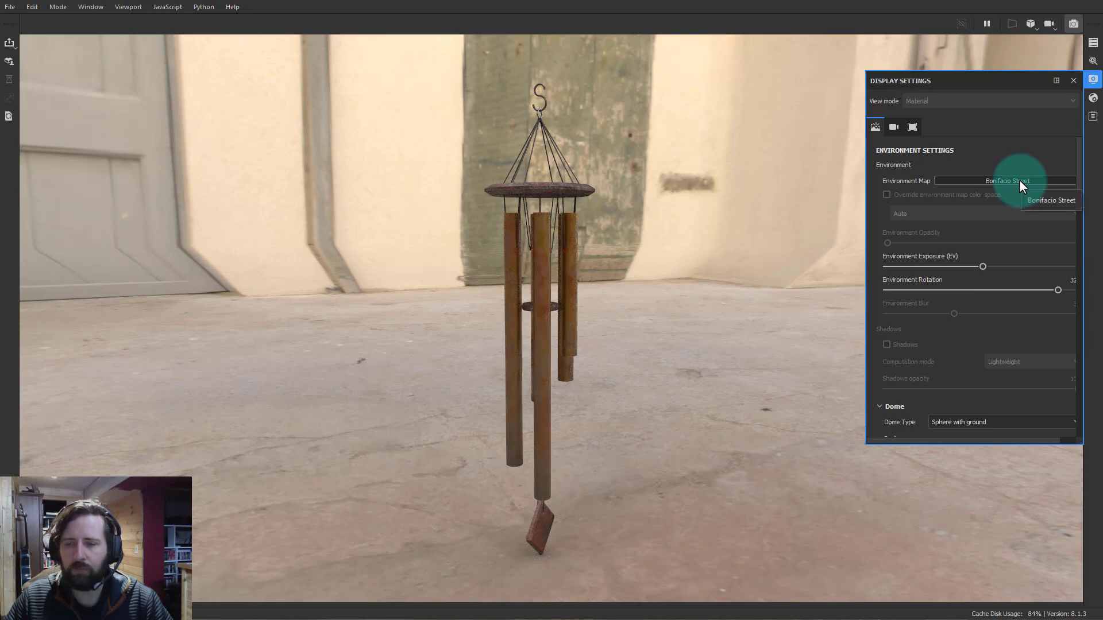
left_click(1020, 182)
left_click(1078, 201)
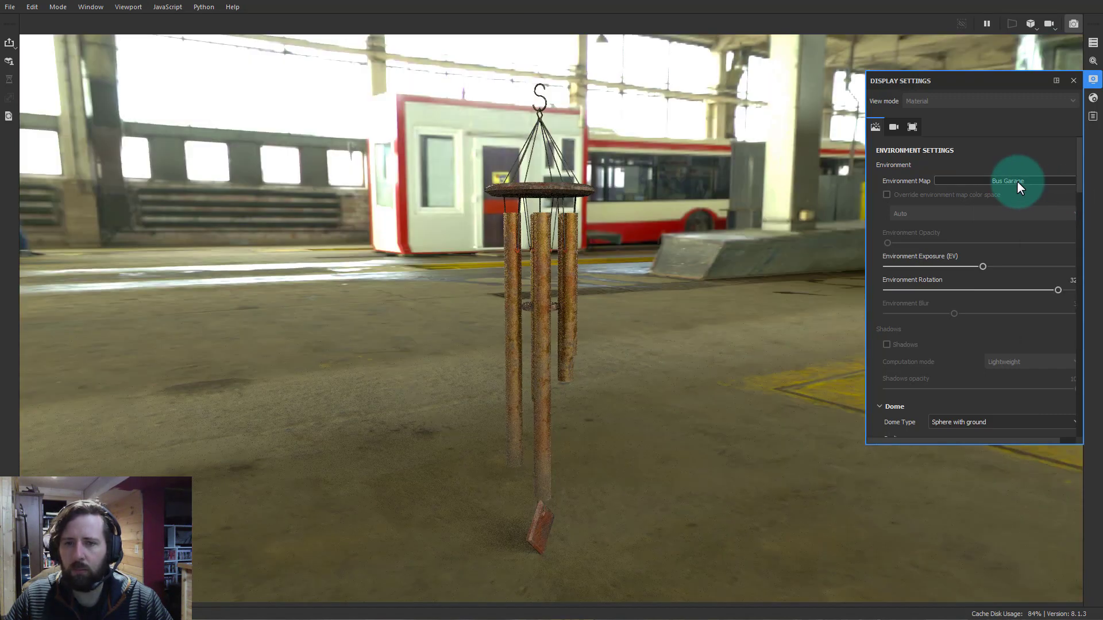
Try Canopus Ground, Cave Entry Forest and Studio 03 in turn as the render's environment map
left_click(1016, 181)
left_click(1042, 254)
left_click(1008, 179)
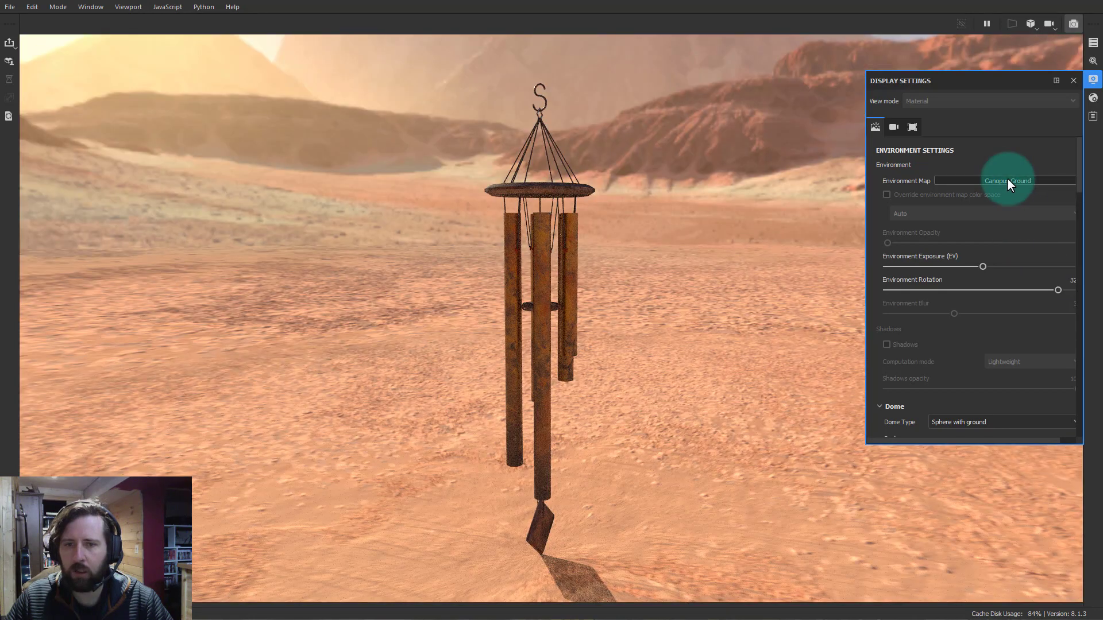
left_click(1049, 231)
left_click(1014, 179)
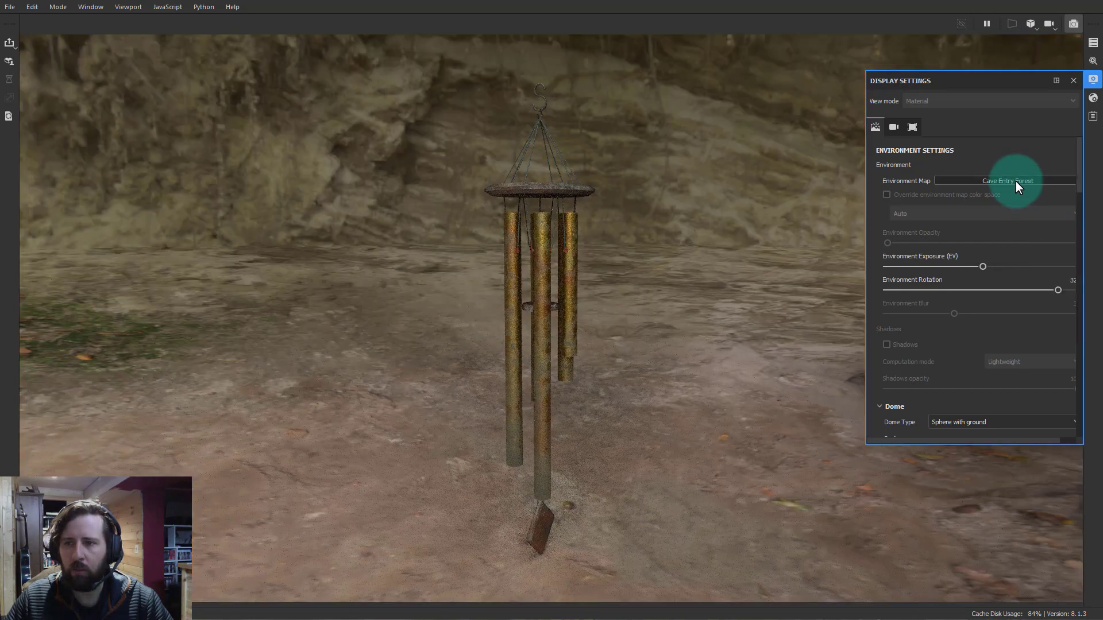
scroll(1060, 266, "down", 3)
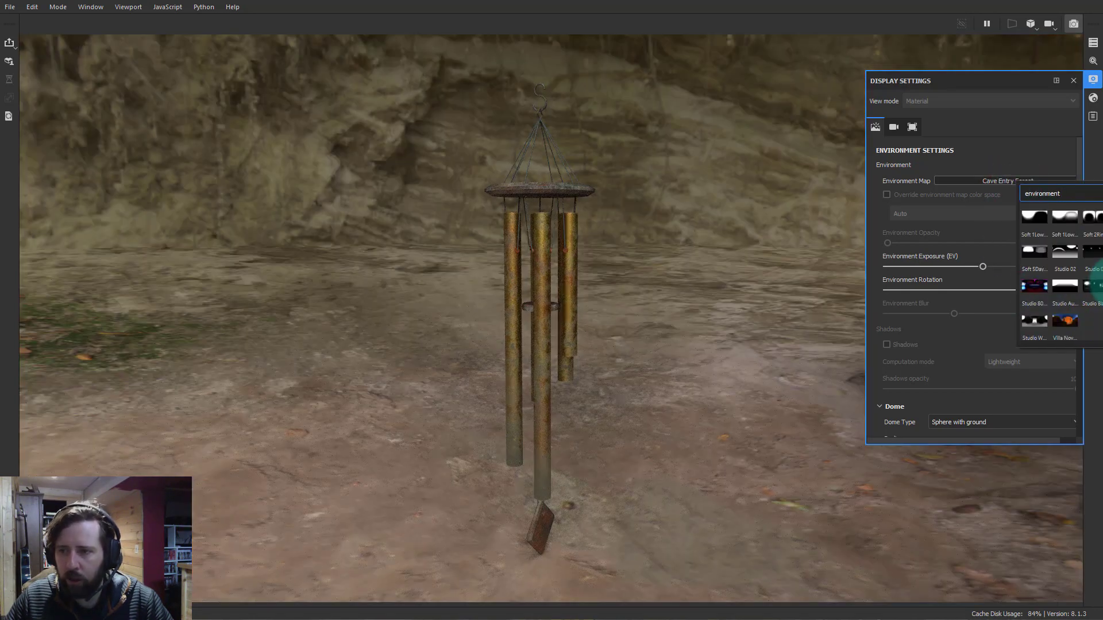
left_click(1093, 257)
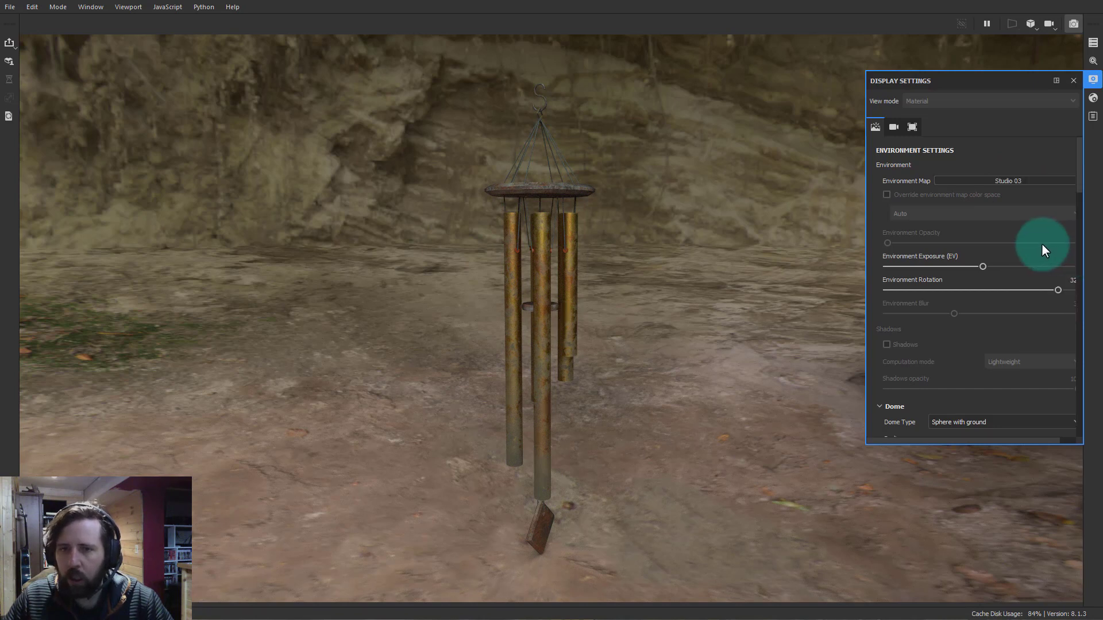
Try a Mondarrain map, a Soft 1LowContrastFront map and Atelier in turn as the render's environment map
left_click(1018, 182)
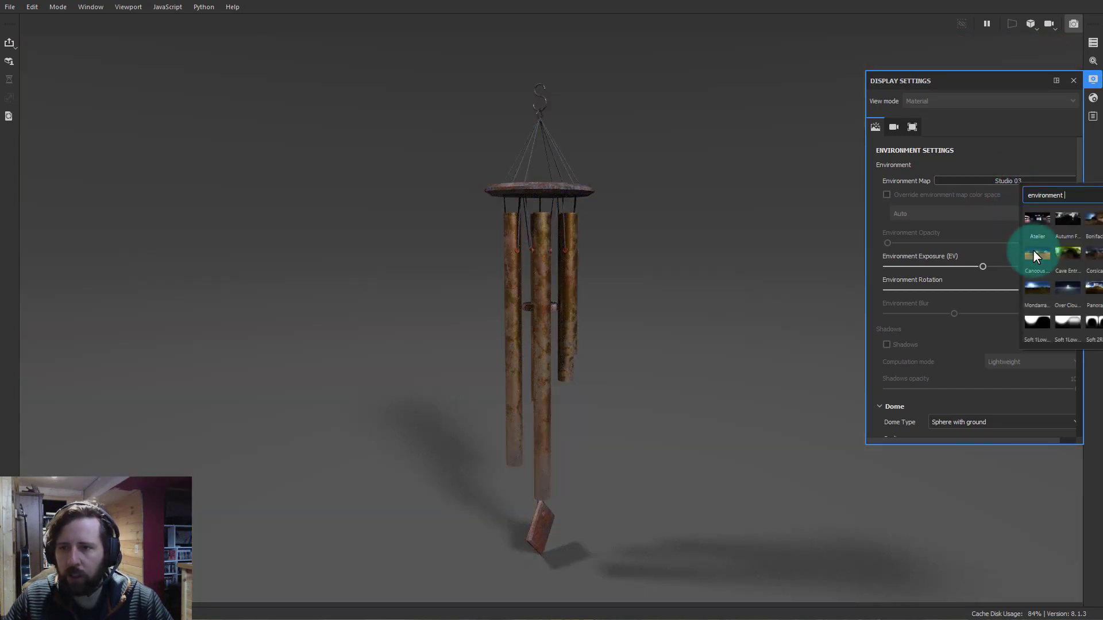
left_click(1040, 286)
left_click(1005, 181)
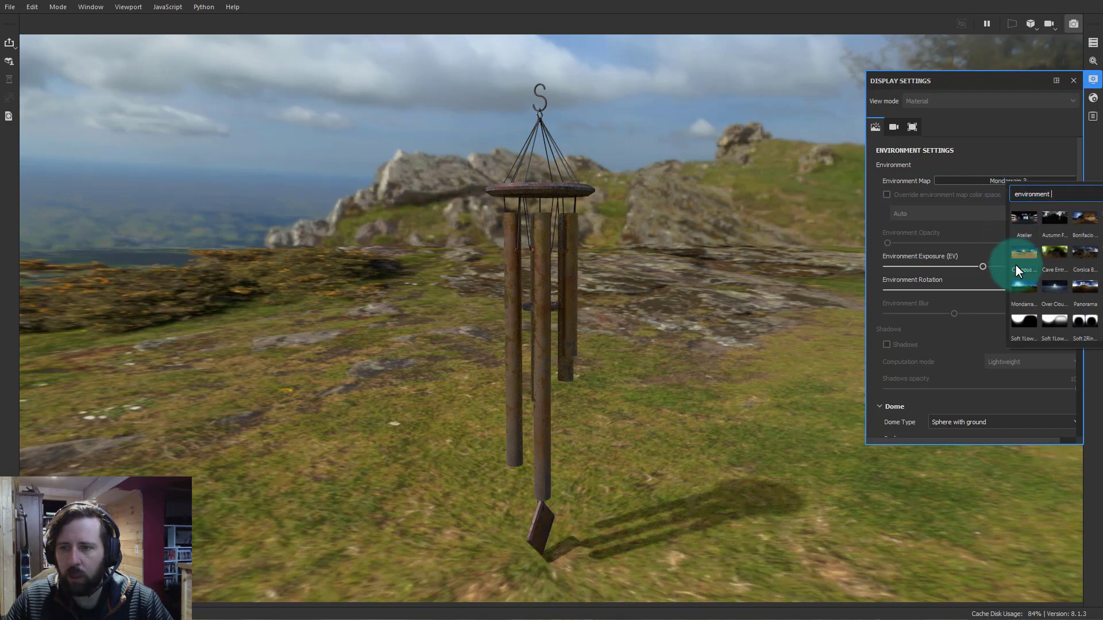
left_click(1056, 324)
left_click(1022, 180)
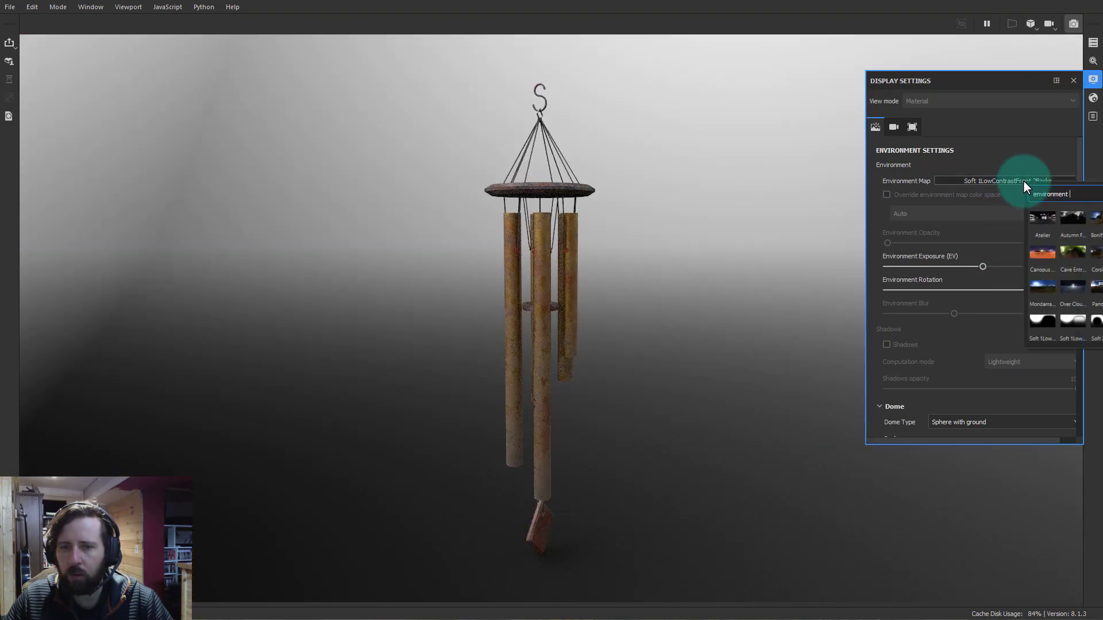
left_click(1043, 229)
left_click(1009, 181)
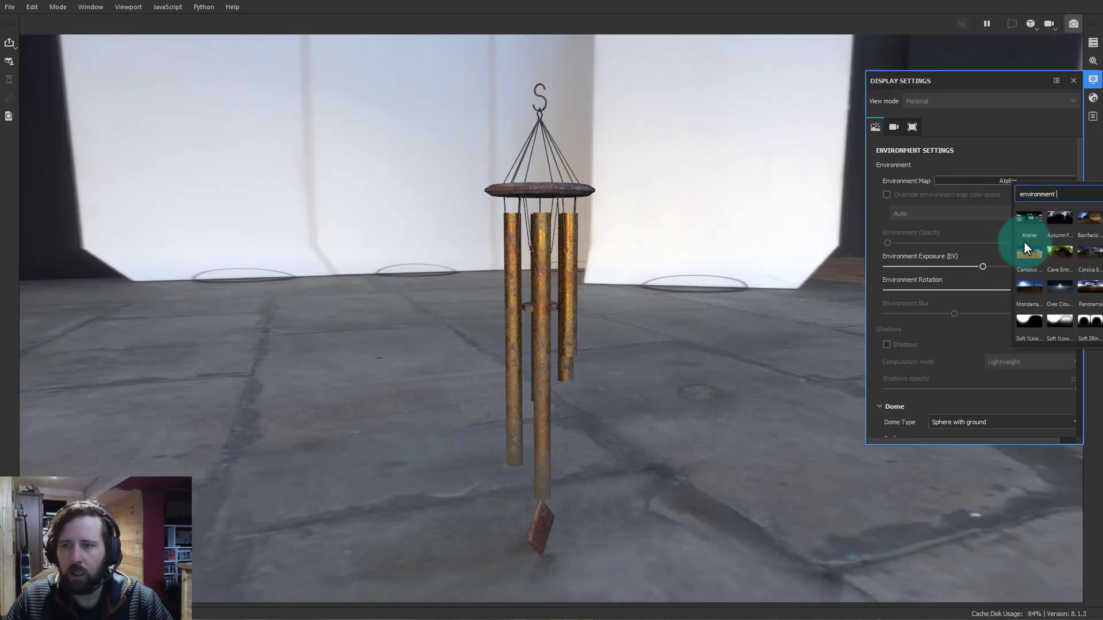
left_click(1031, 220)
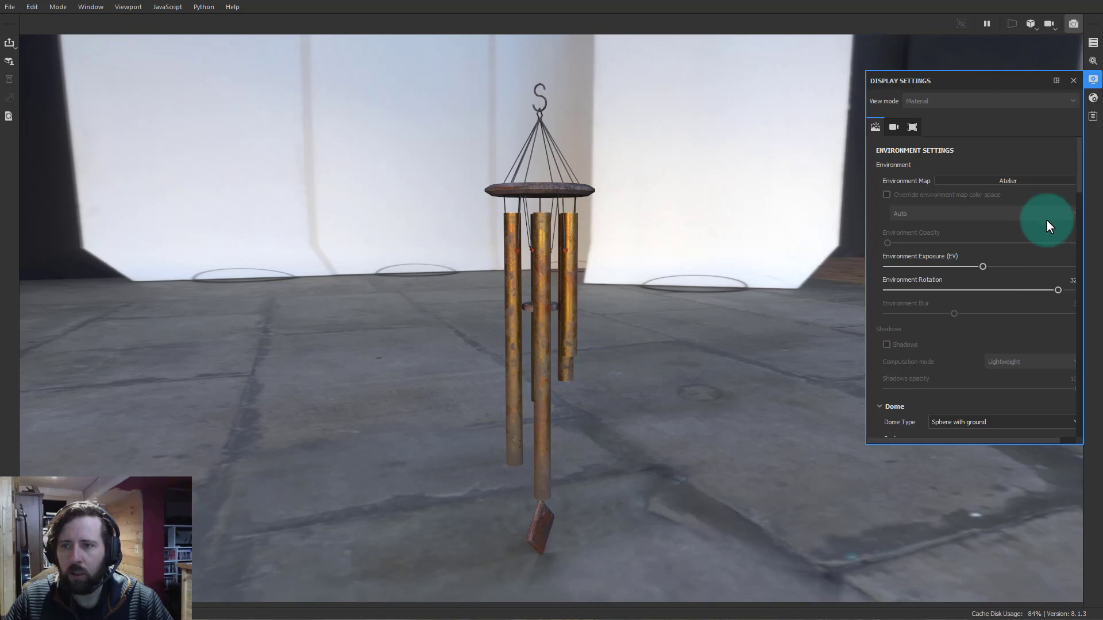
Try Autumn Forest as the environment map and rotate the environment to check the lighting on the chimes
left_click(1024, 181)
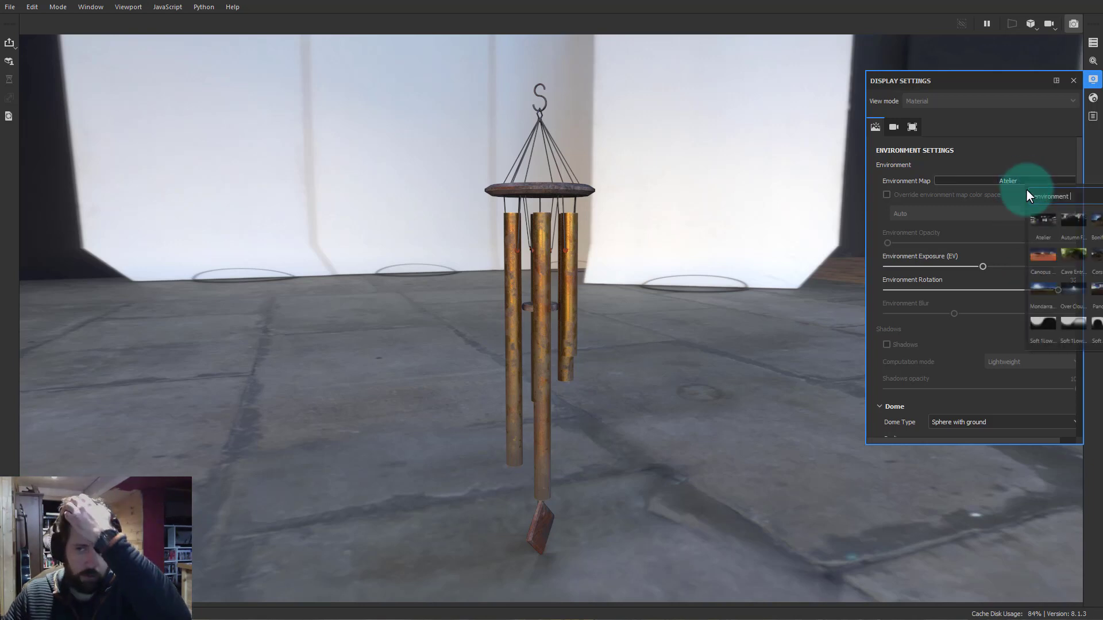
left_click(1076, 221)
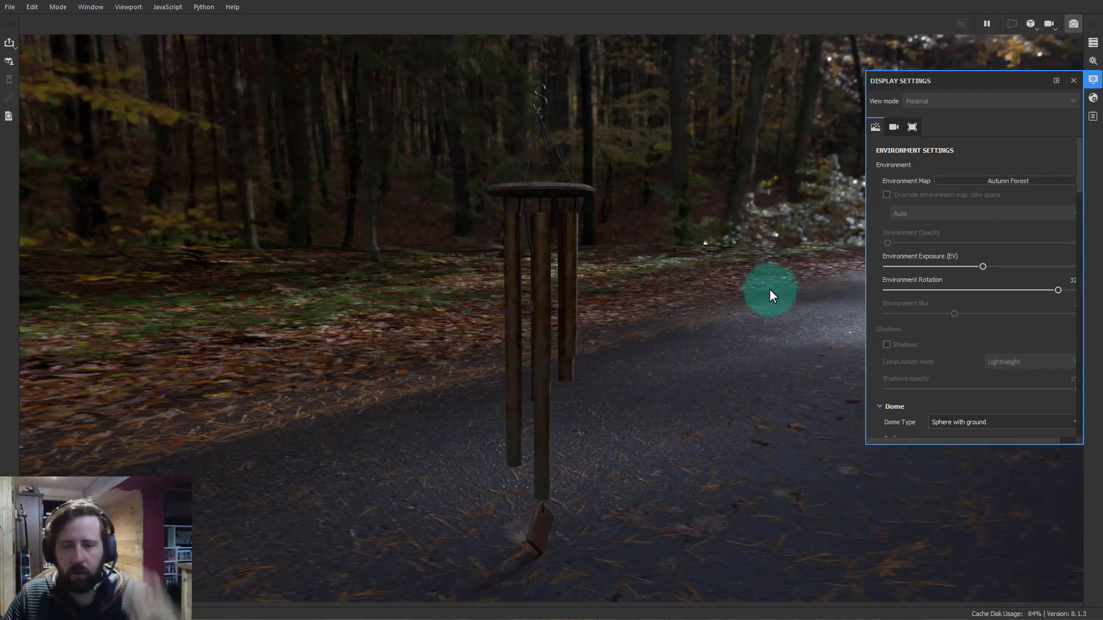
right_click_drag(652, 376, 616, 342, "shift")
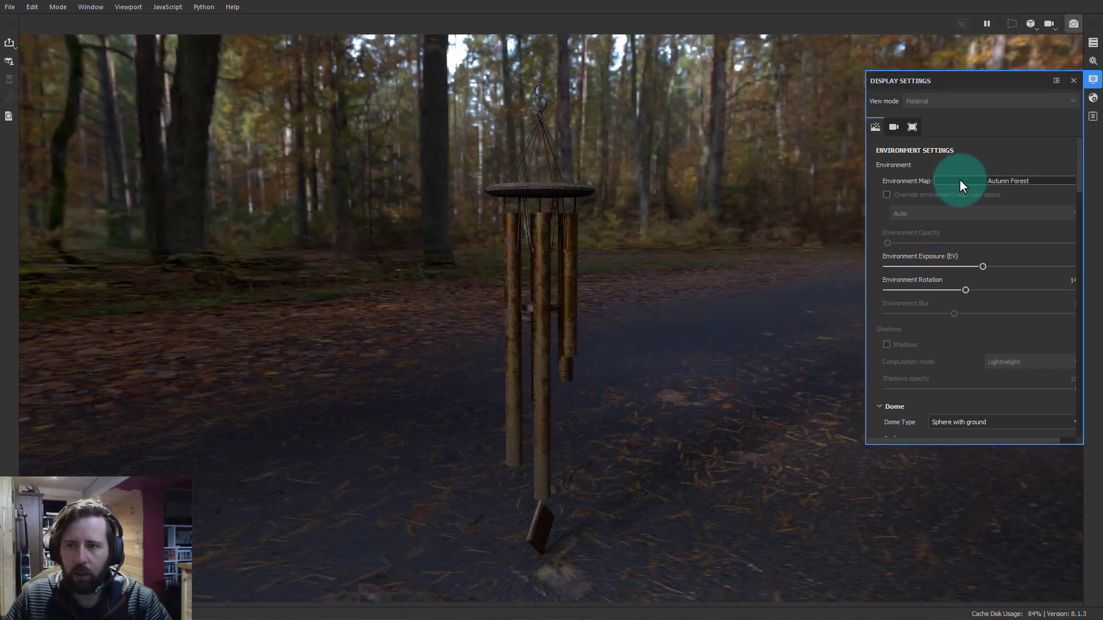
Set the environment map to Bonifacio Street and rotate it until the green door and wooden shutters are behind the wind chime
left_click(962, 179)
left_click(1067, 217)
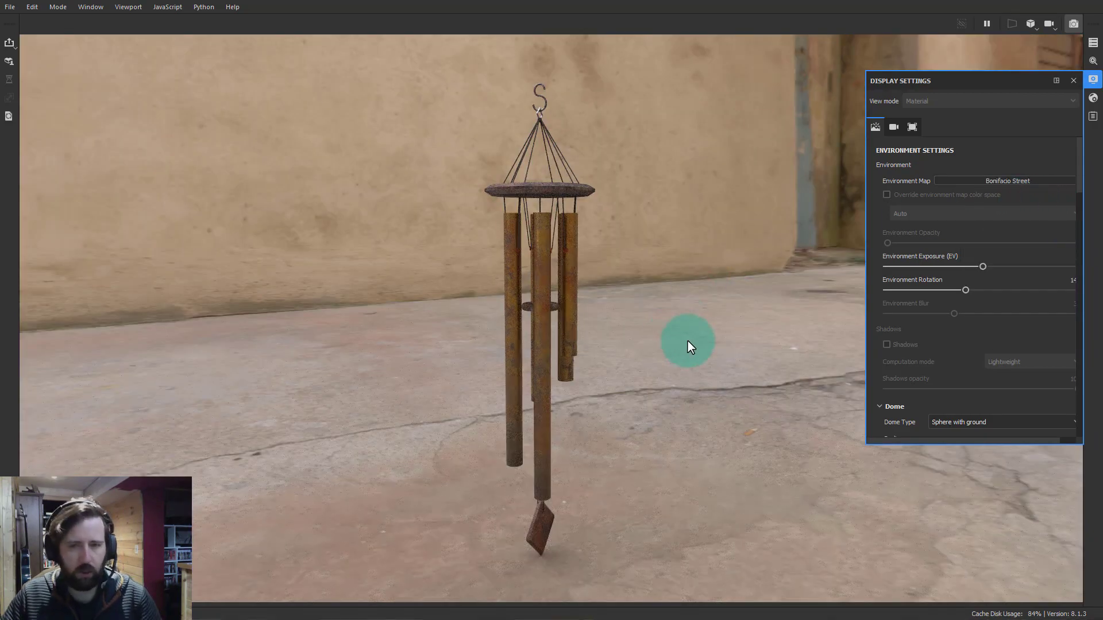
right_click_drag(689, 344, 777, 333, "shift")
Enable the dome's clear color, toggle its ground off and on to compare, and lower the ground's Y position to about -190.45
scroll(932, 362, "down", 2)
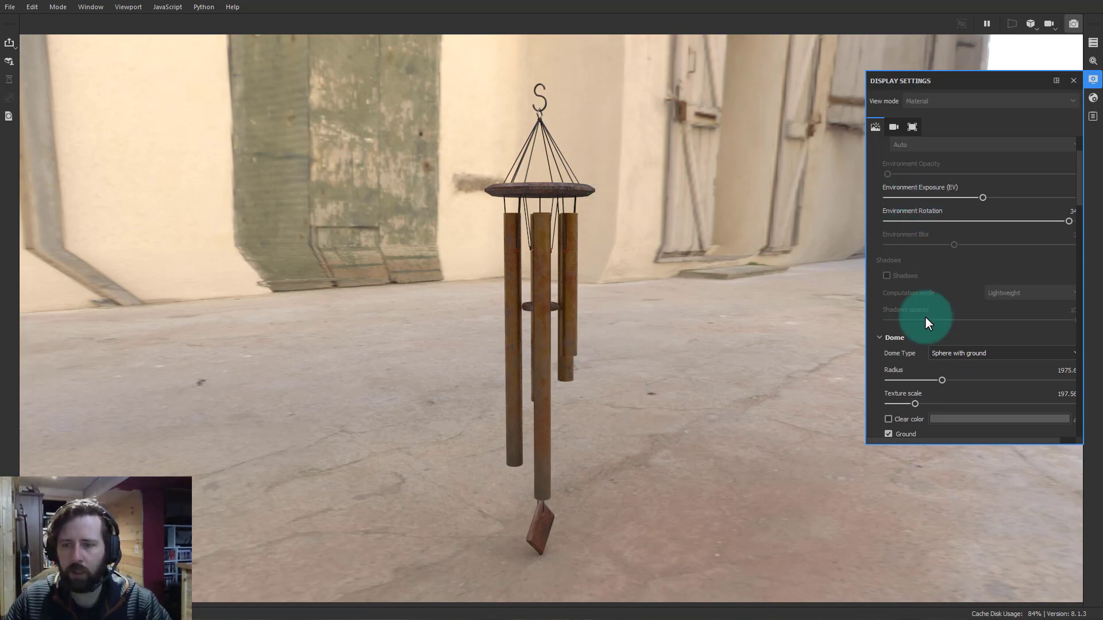
scroll(942, 270, "down", 2)
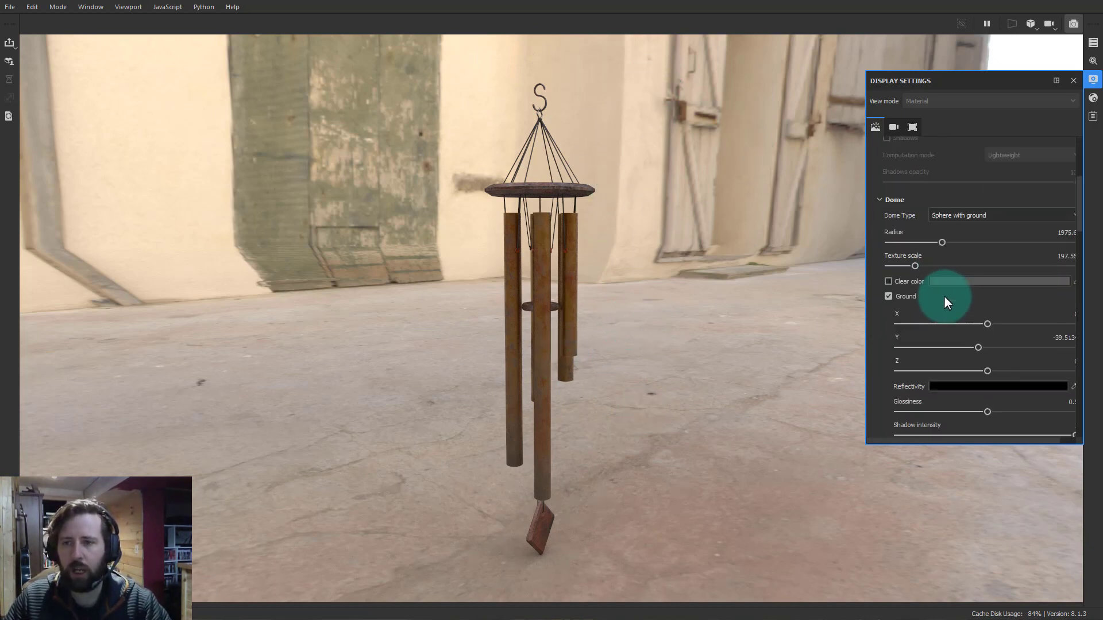
left_click(888, 281)
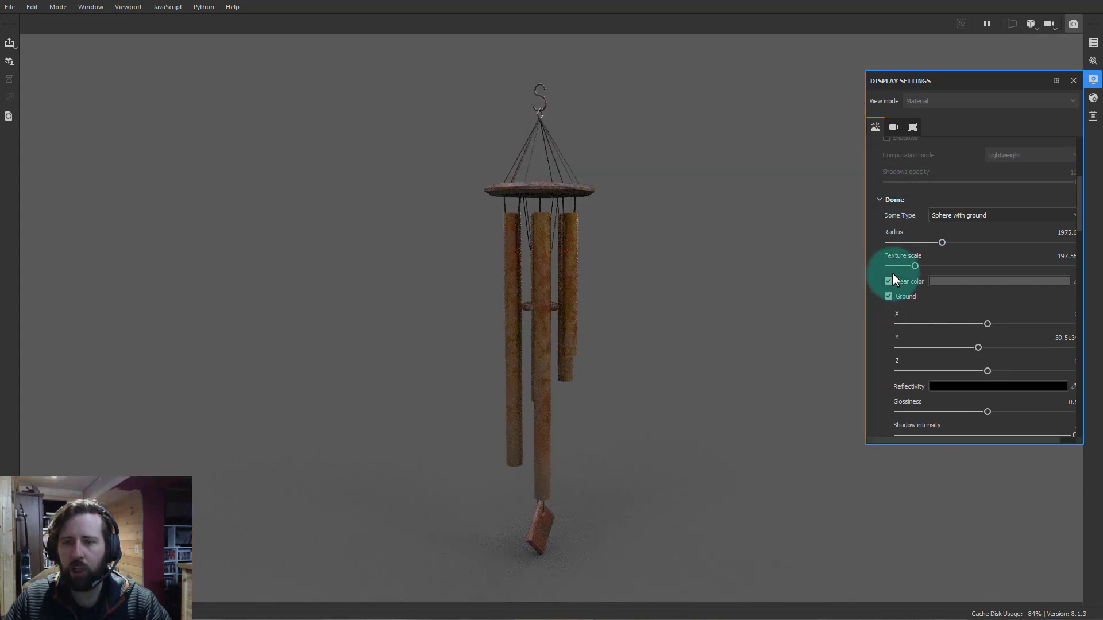
left_click(887, 296)
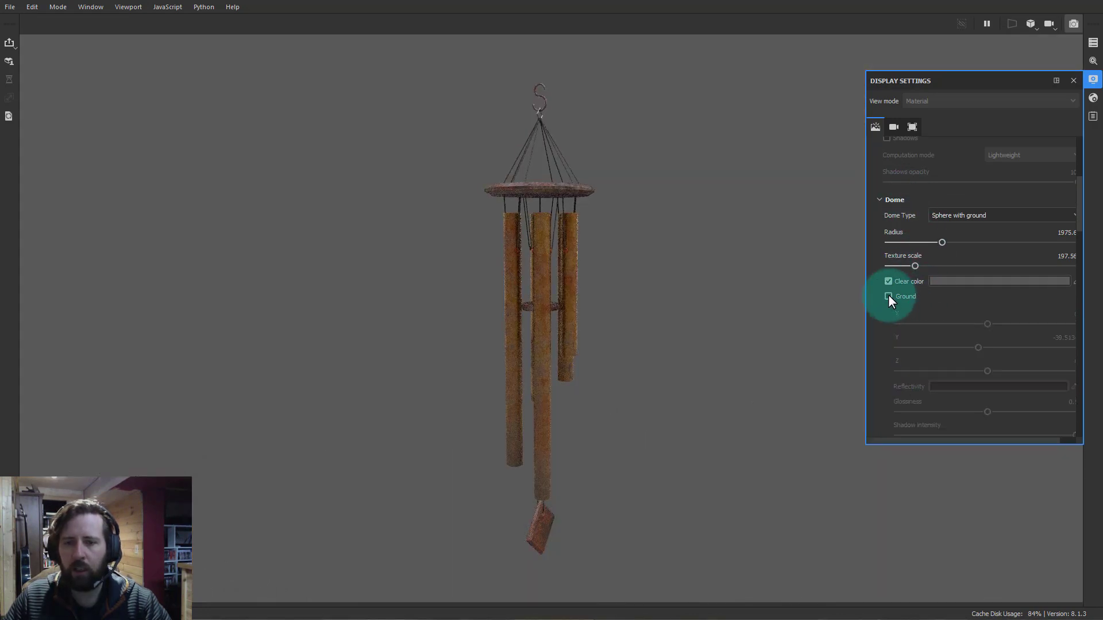
left_click(888, 297)
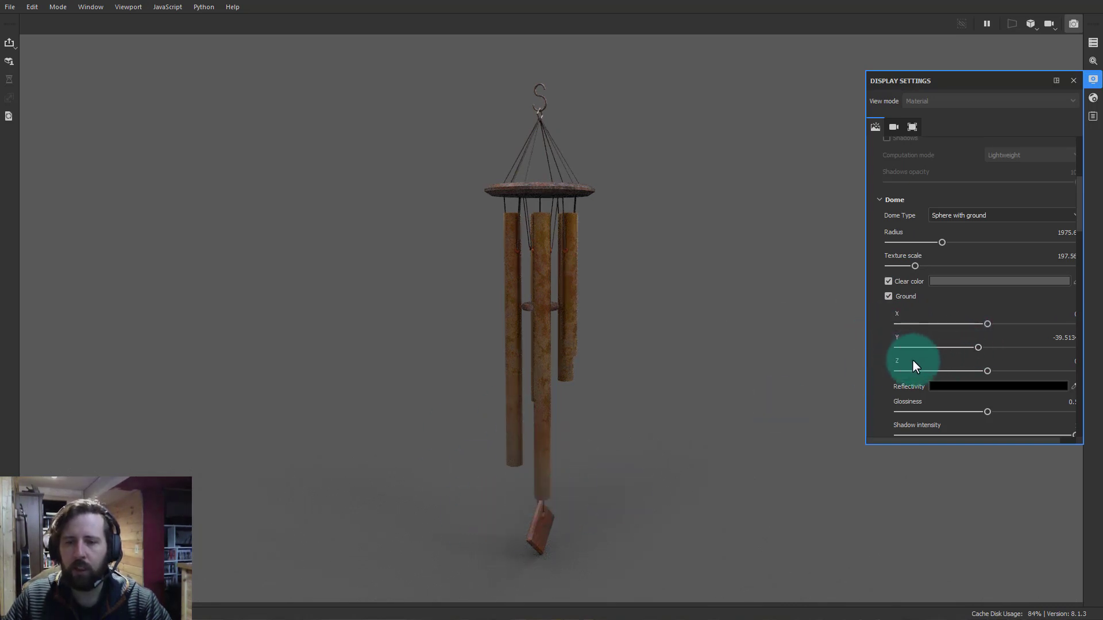
left_click_drag(977, 346, 943, 347)
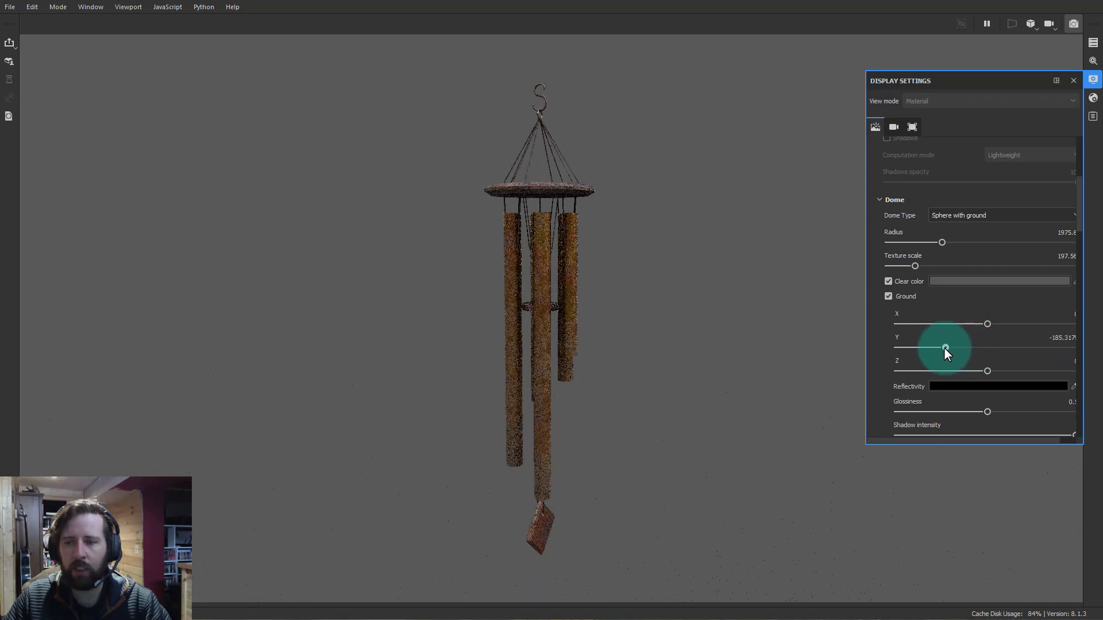
Activate post effects in the camera settings
scroll(926, 393, "down", 1)
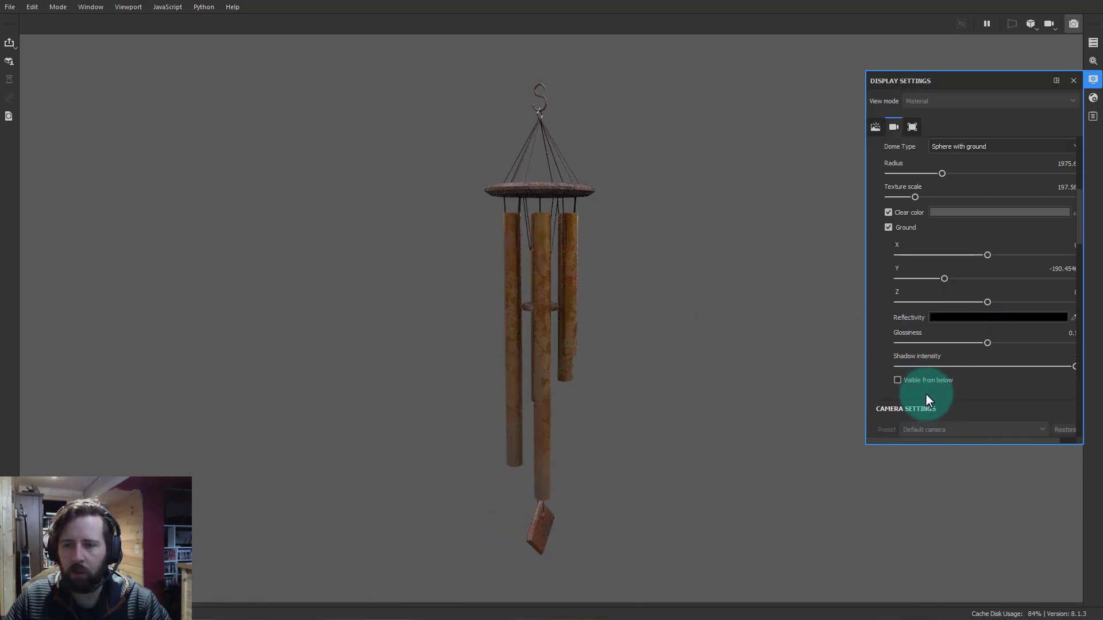
scroll(924, 377, "down", 2)
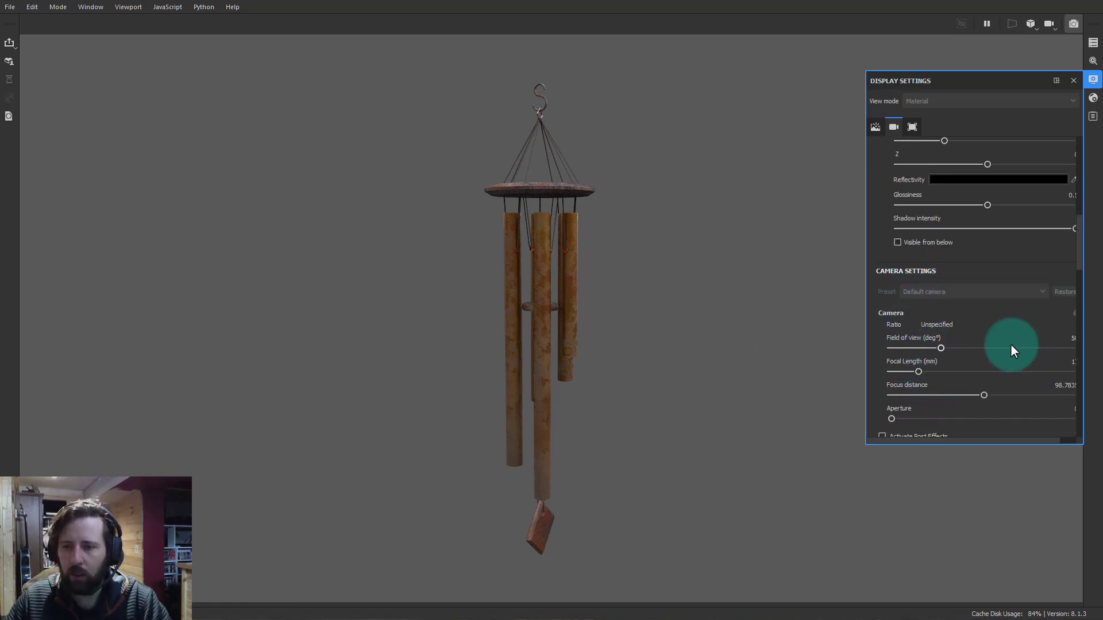
scroll(999, 348, "down", 2)
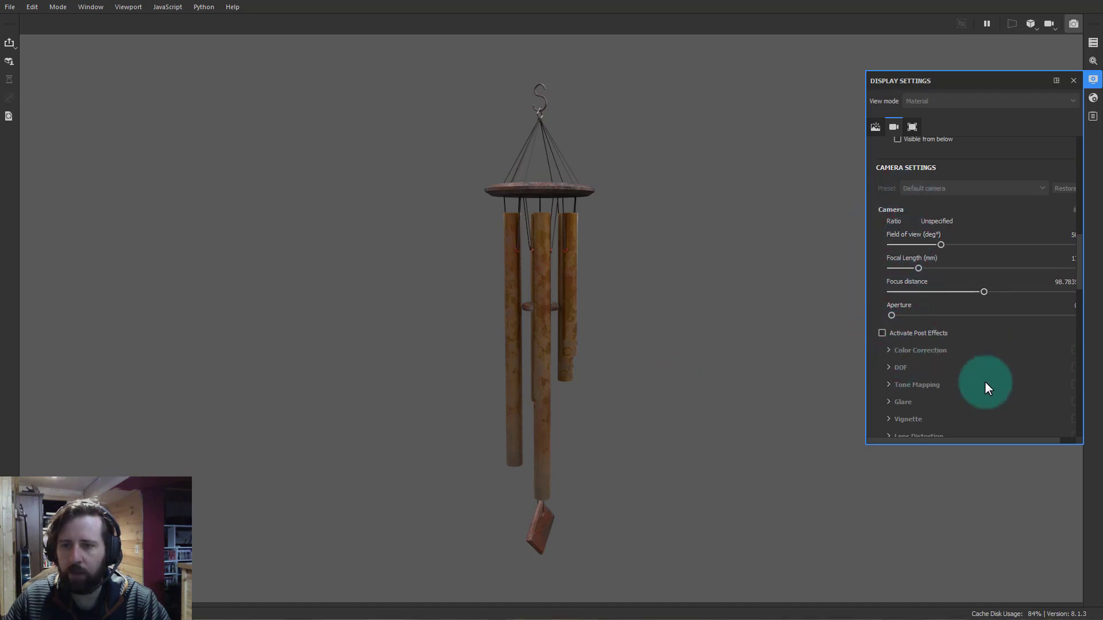
left_click(882, 333)
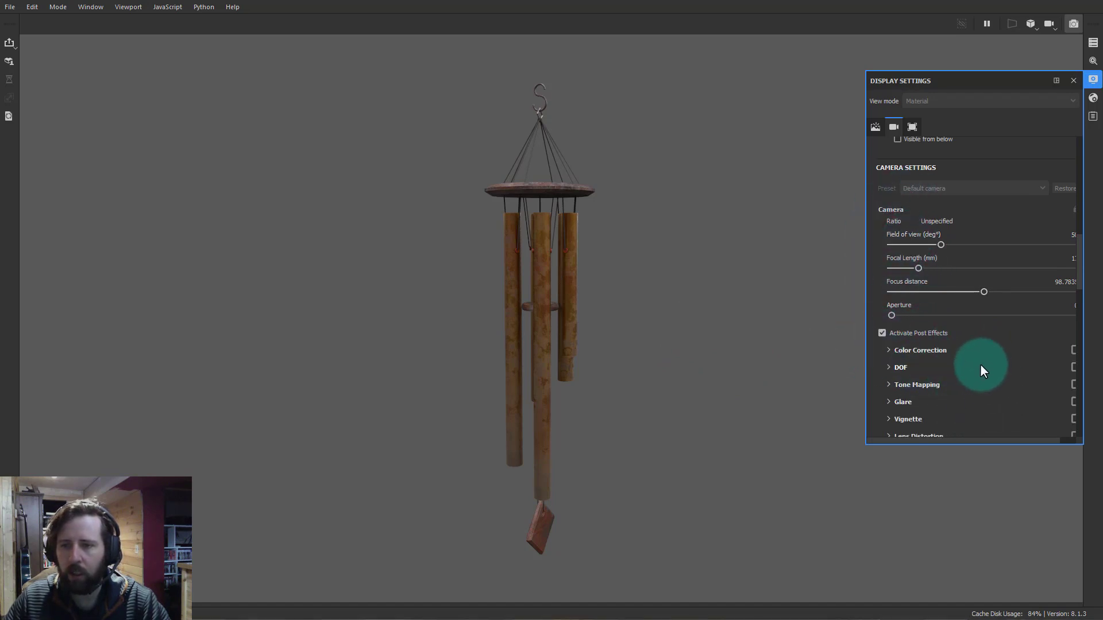
Enable the Glare effect and set its luminance to 0.16, threshold to 0.27 and remap factor to 0.63
scroll(953, 371, "down", 1)
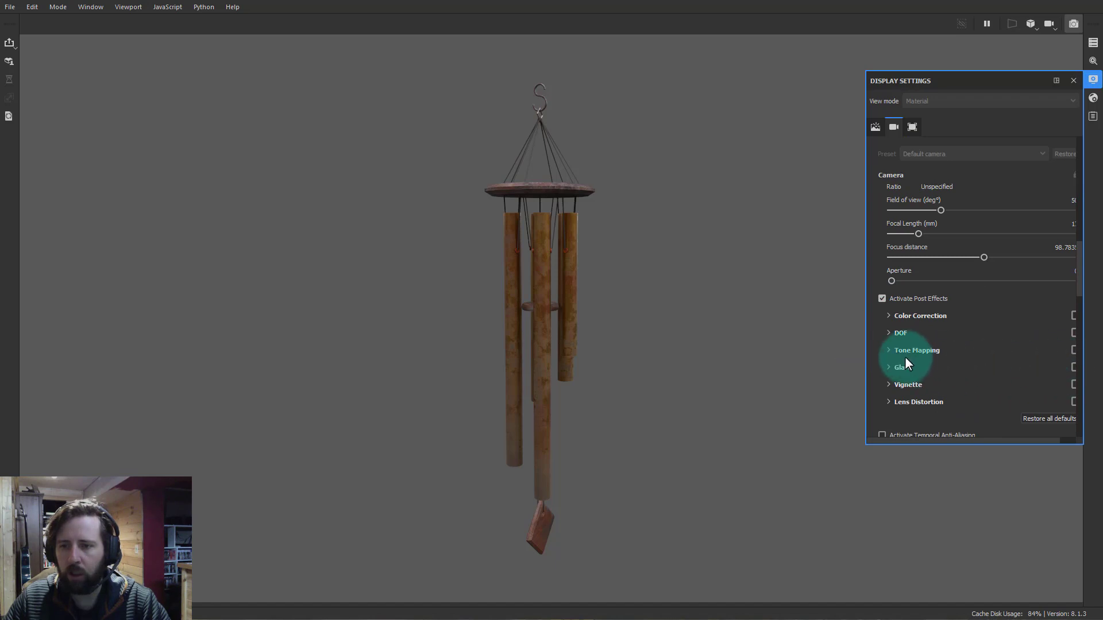
left_click_drag(866, 362, 779, 367)
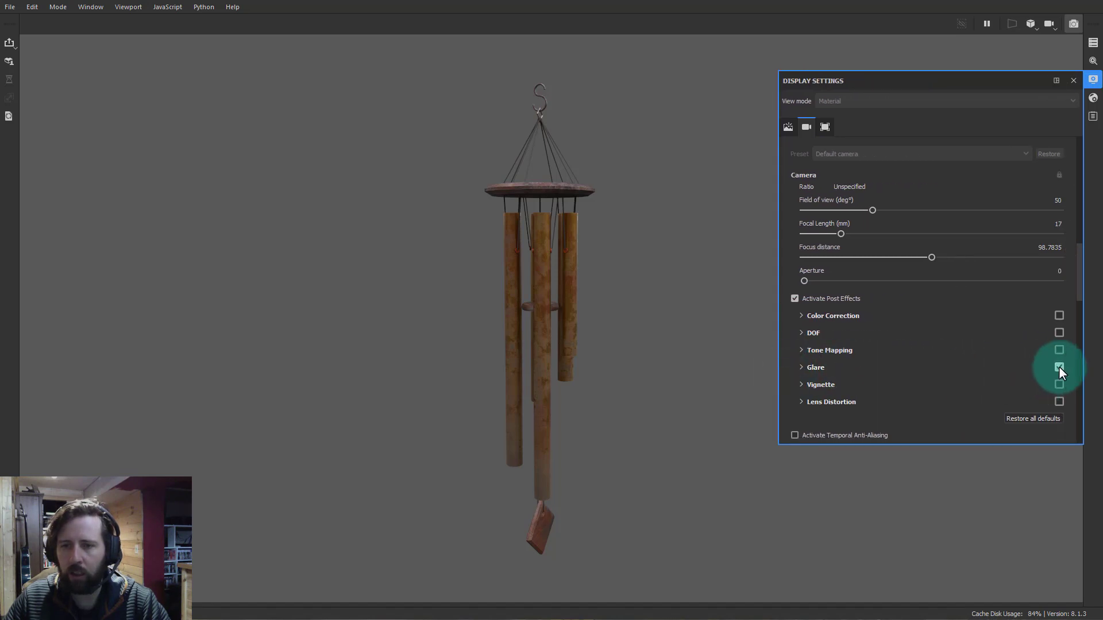
left_click(827, 368)
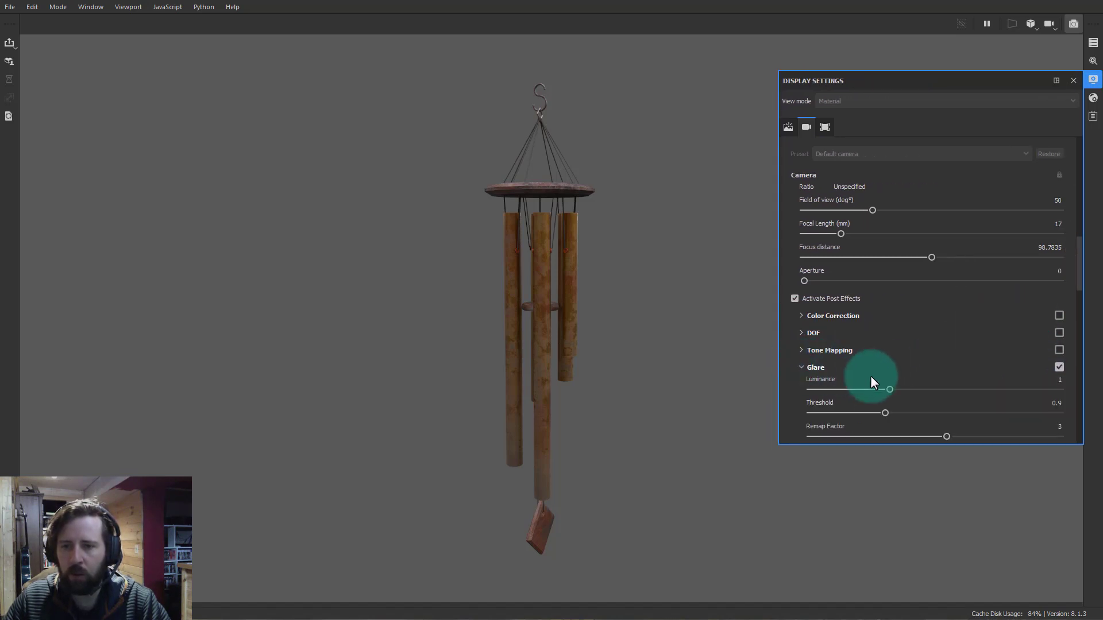
left_click_drag(819, 392, 826, 389)
right_click_drag(665, 350, 501, 337, "shift")
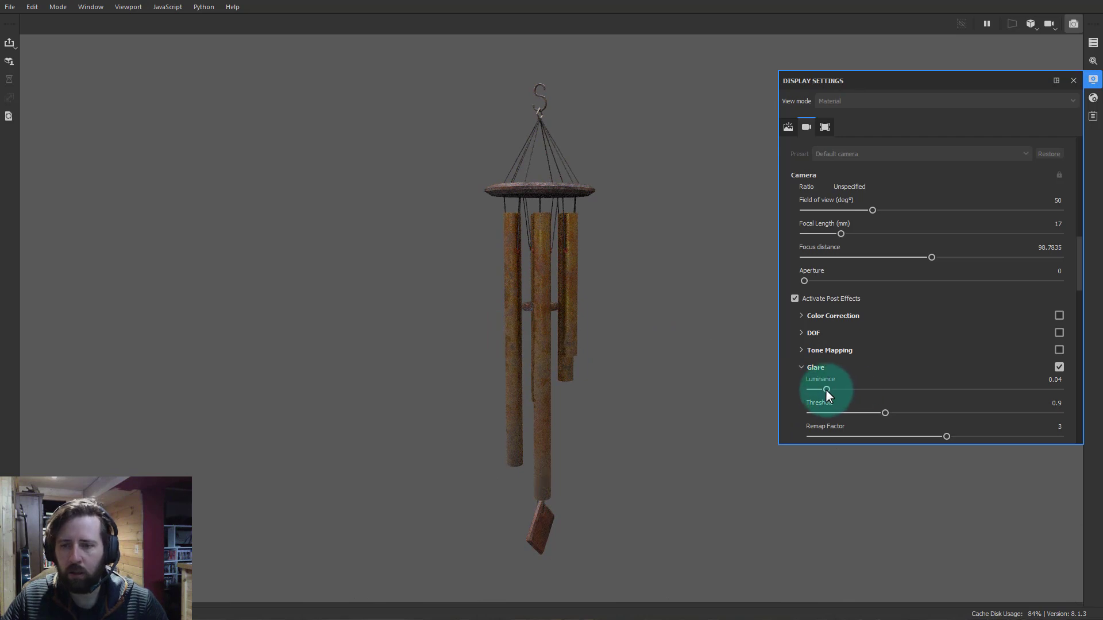
left_click_drag(880, 413, 828, 409)
left_click_drag(938, 437, 871, 432)
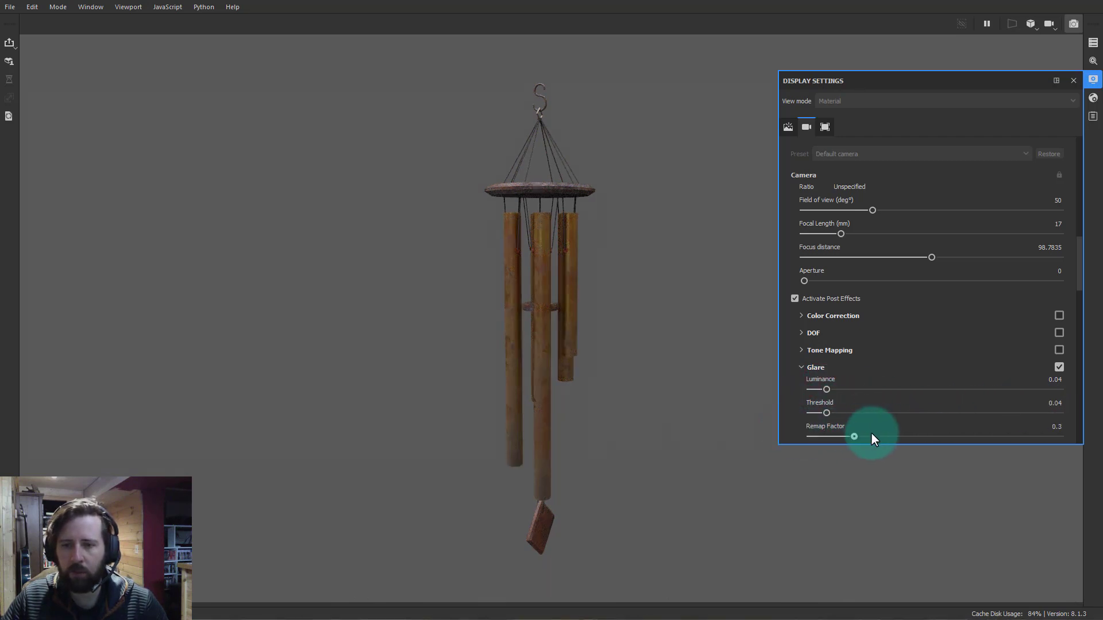
left_click_drag(832, 393, 809, 391)
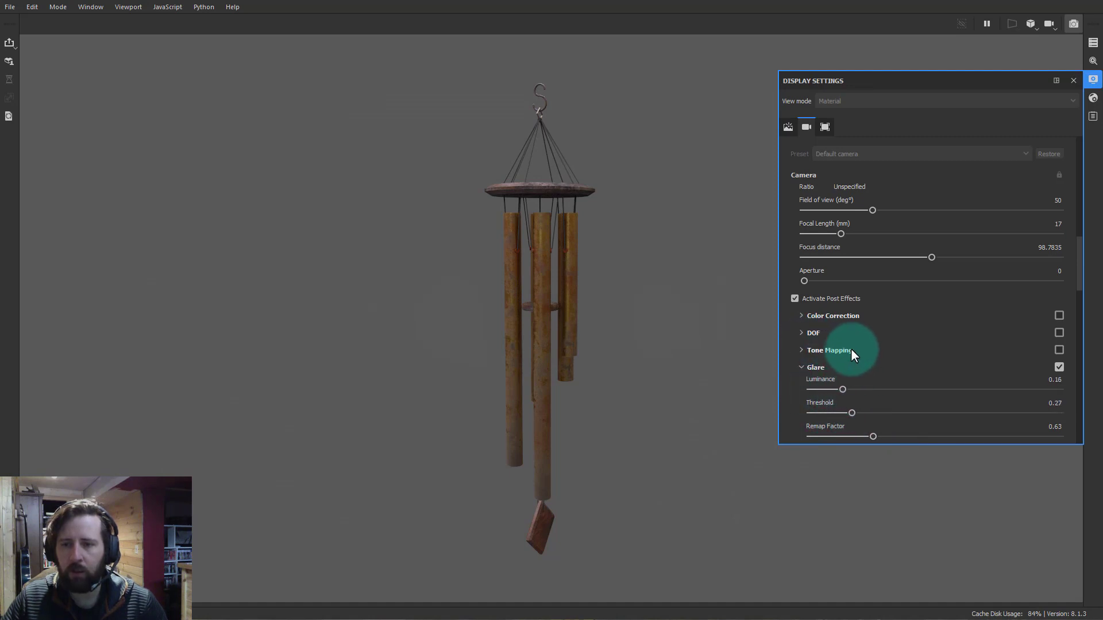
Enable the Vignette effect and set its strength to 0.32
scroll(843, 351, "down", 3)
left_click(820, 320)
left_click(1059, 319)
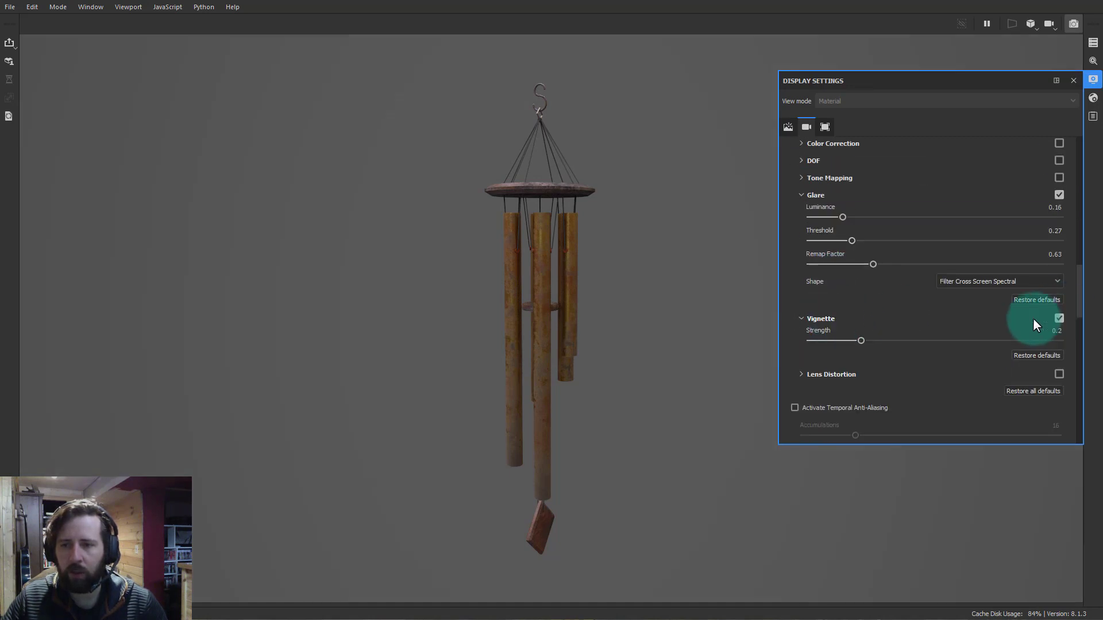
left_click_drag(856, 340, 890, 341)
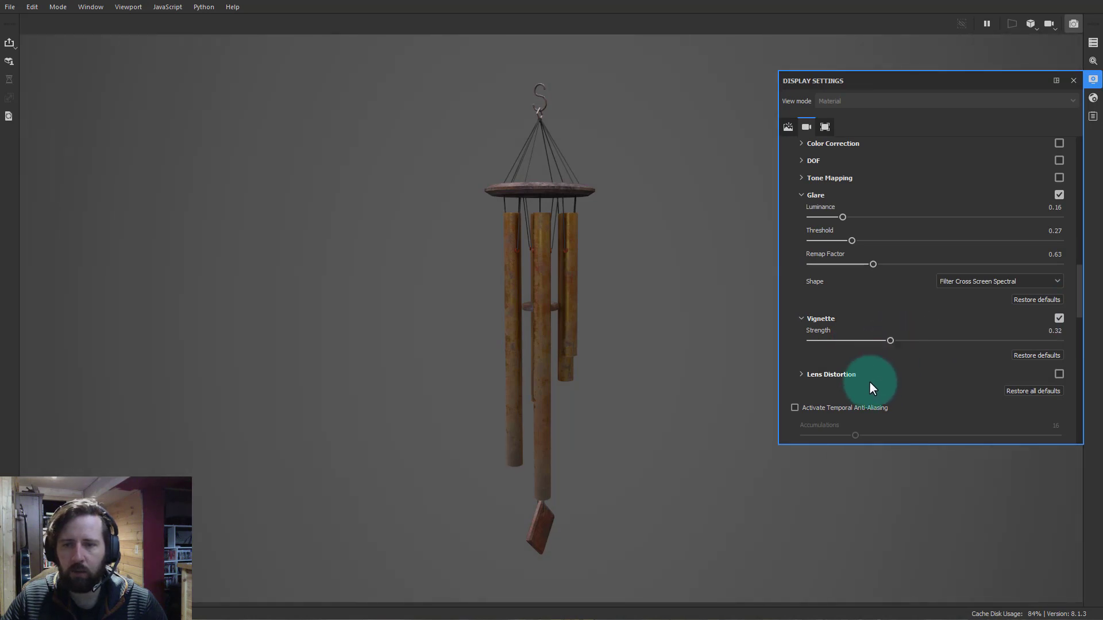
Look through the remaining camera and viewport settings, and the shader's MDL, displacement and tessellation parameters
scroll(894, 365, "down", 2)
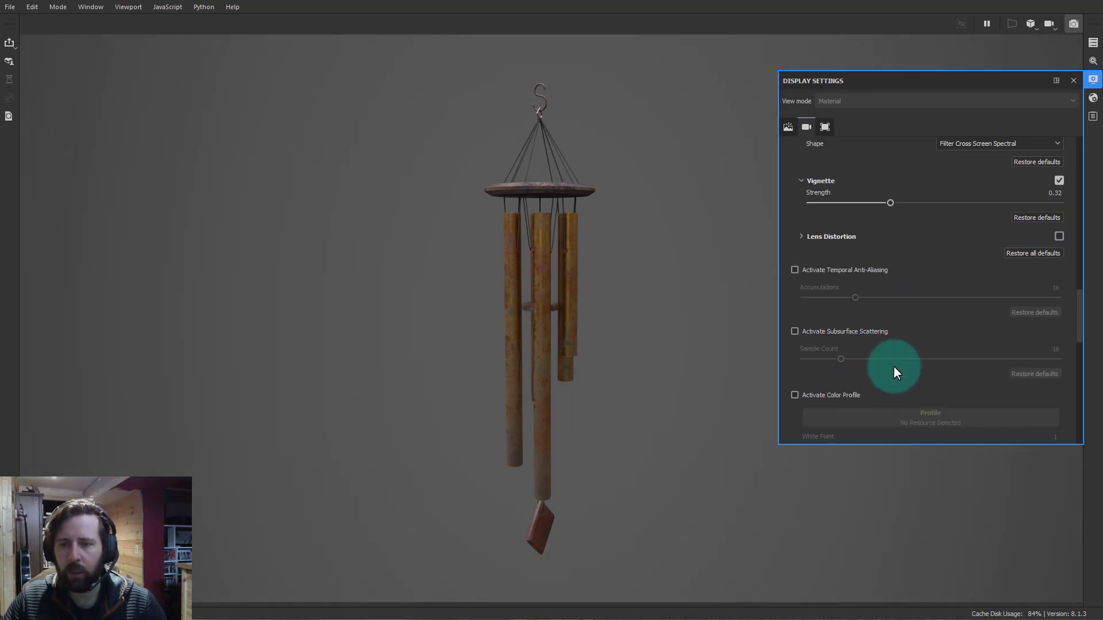
scroll(896, 363, "down", 3)
scroll(891, 365, "down", 3)
scroll(891, 374, "up", 6)
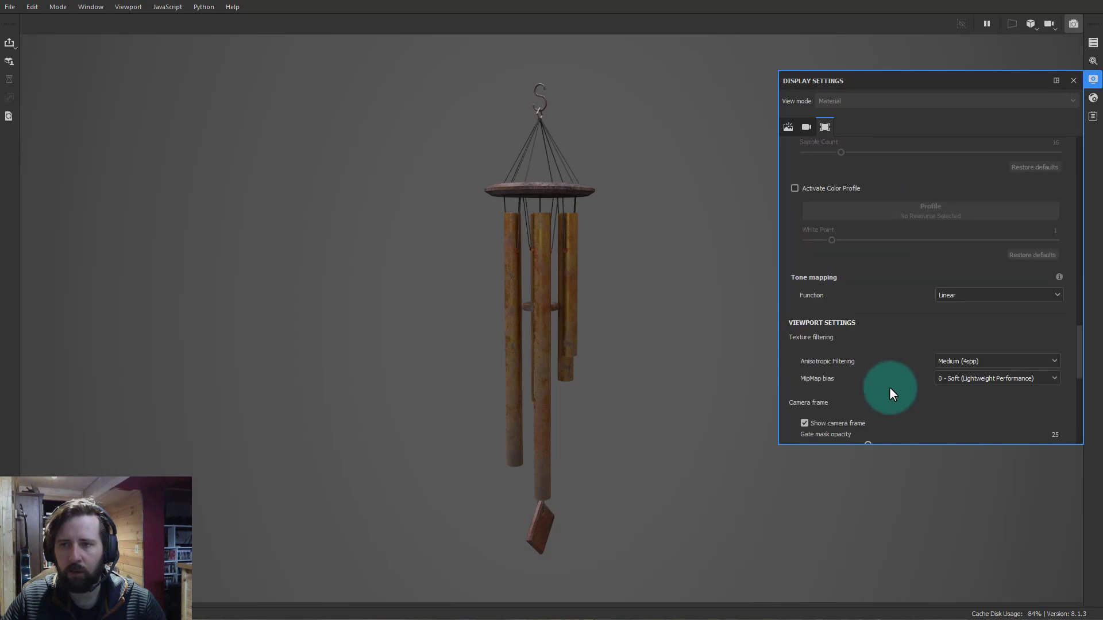
left_click(1092, 97)
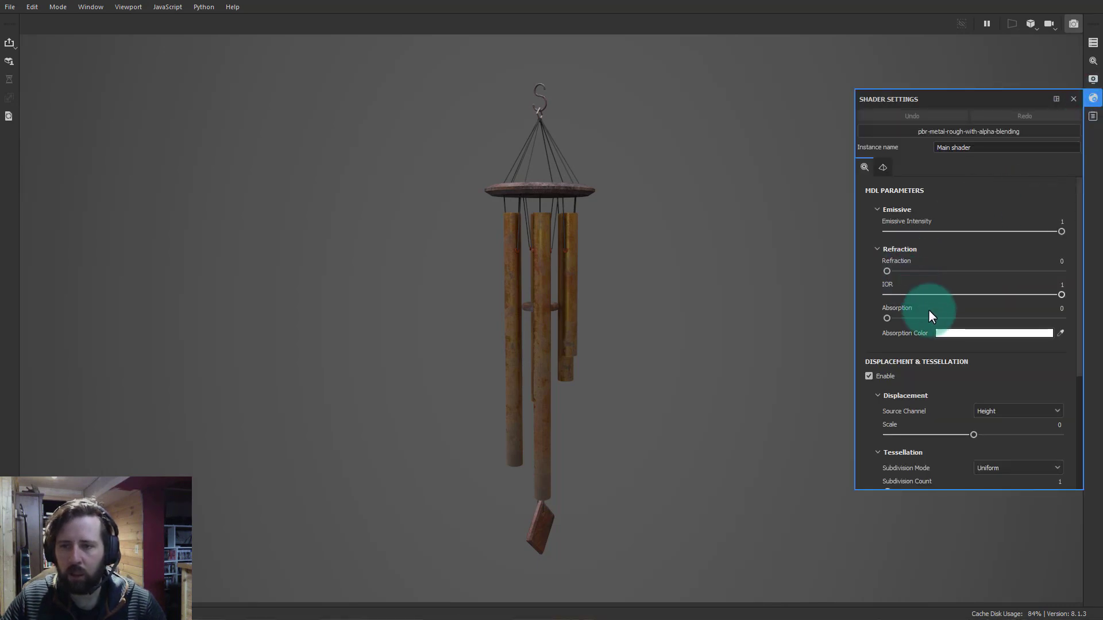
scroll(956, 395, "down", 3)
scroll(958, 380, "up", 3)
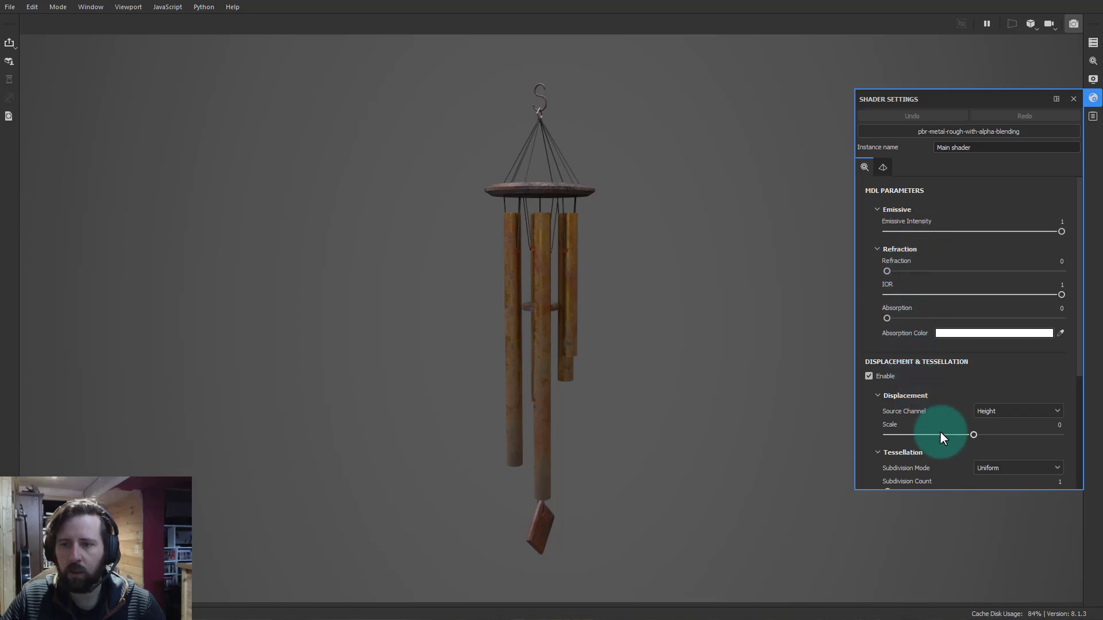
Look through the shader's displacement settings, the display's environment and camera settings, and the texture set list
scroll(949, 433, "down", 1)
scroll(948, 434, "up", 5)
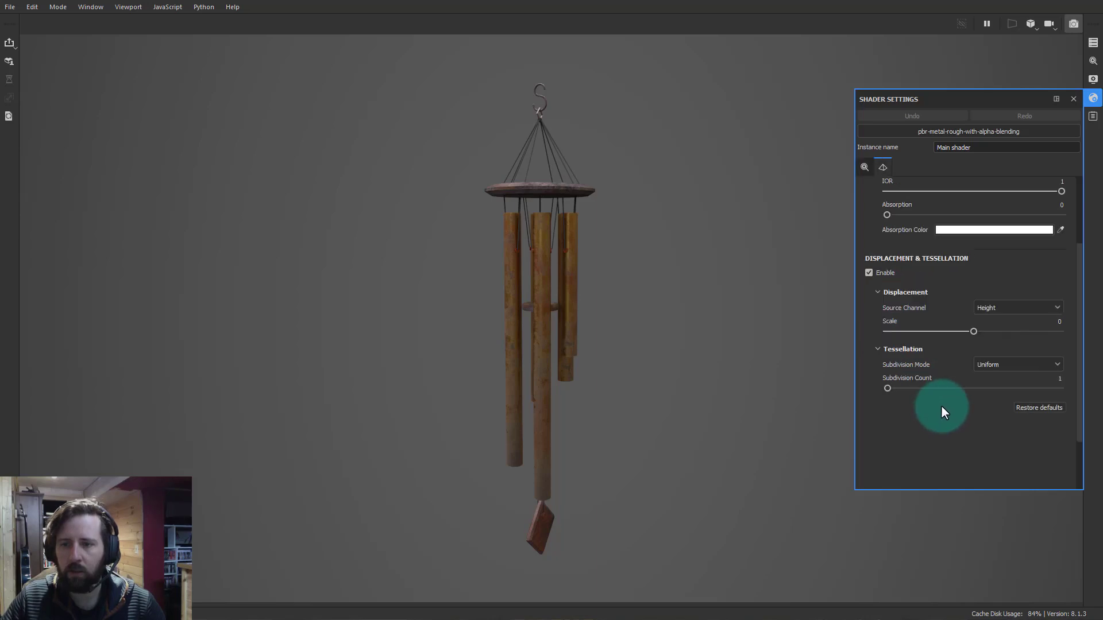
left_click(1092, 116)
left_click(1092, 78)
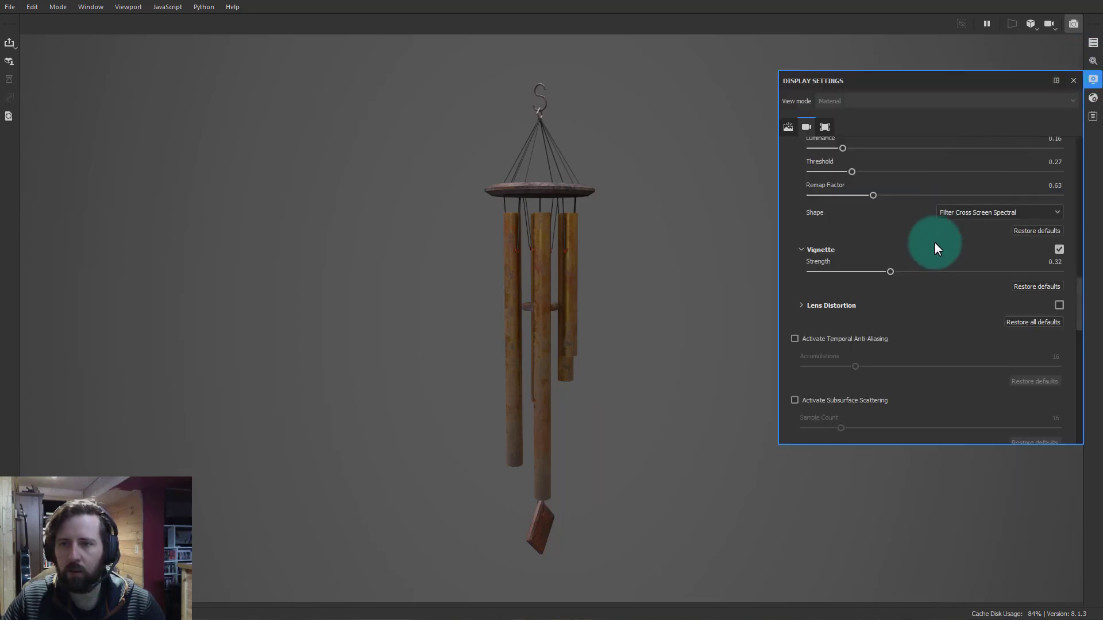
scroll(934, 244, "up", 3)
scroll(935, 246, "up", 6)
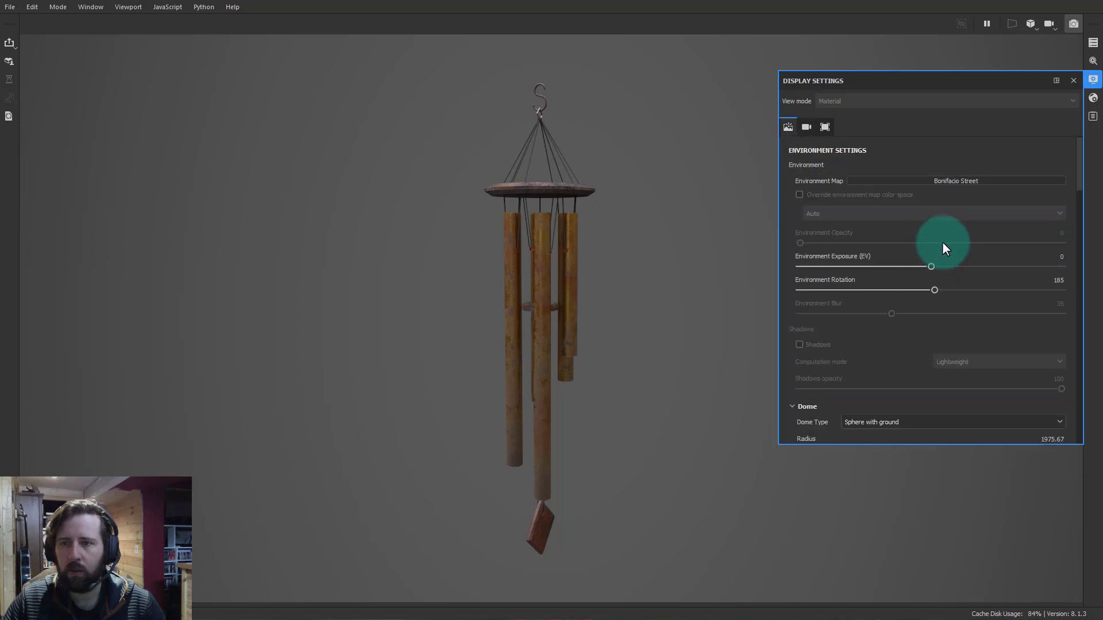
left_click(1092, 61)
left_click(1092, 43)
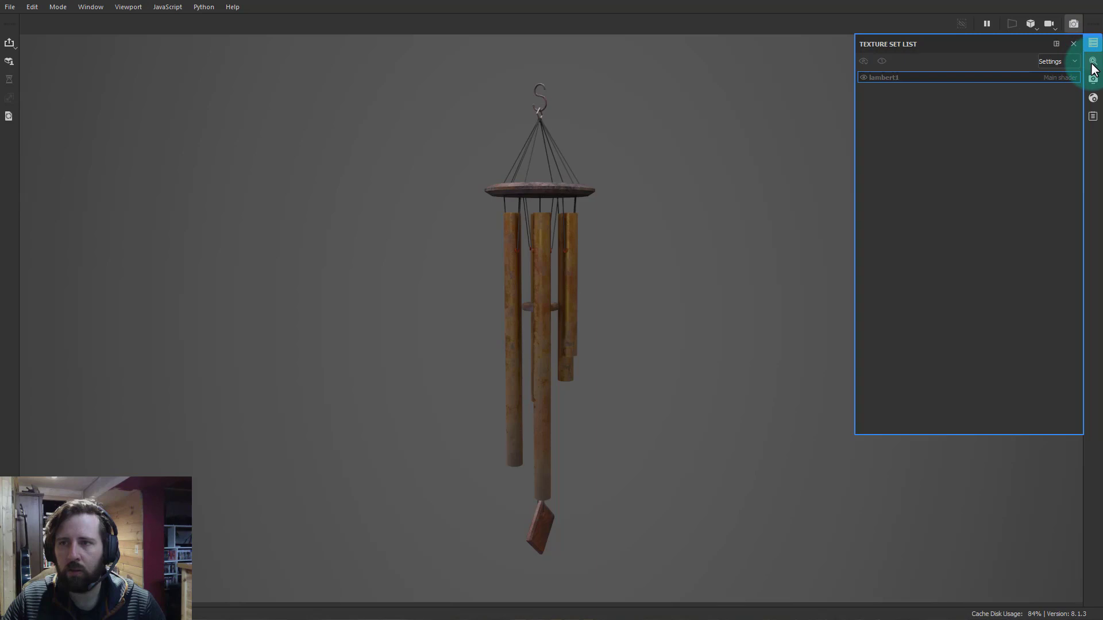
Override the viewport resolution in the renderer settings, setting the render size to 1920 by 1080
left_click(1092, 63)
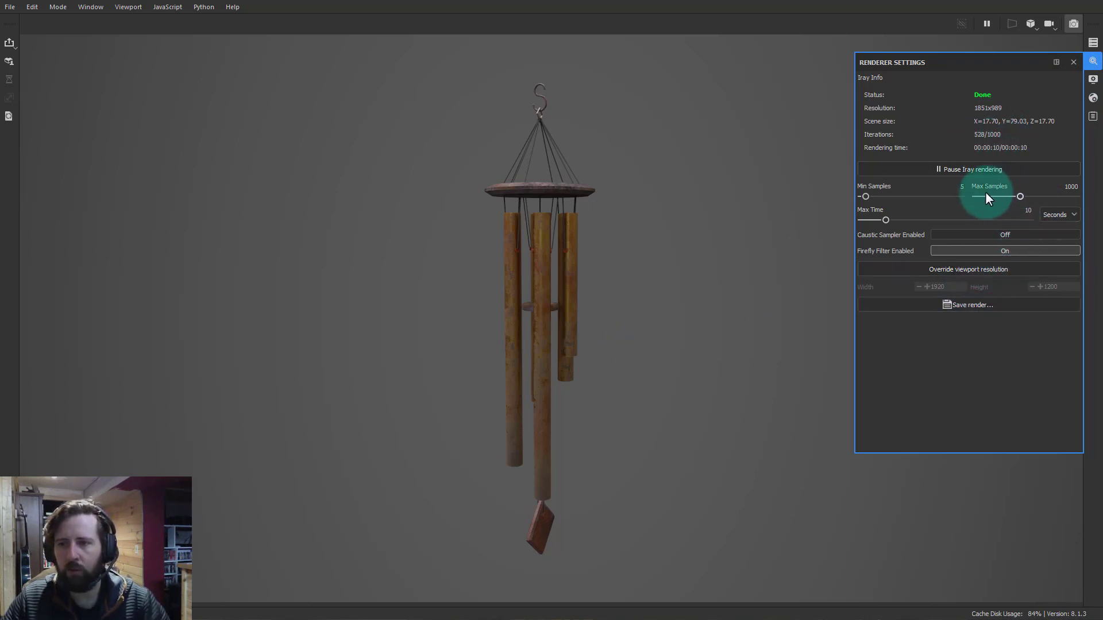
left_click(933, 269)
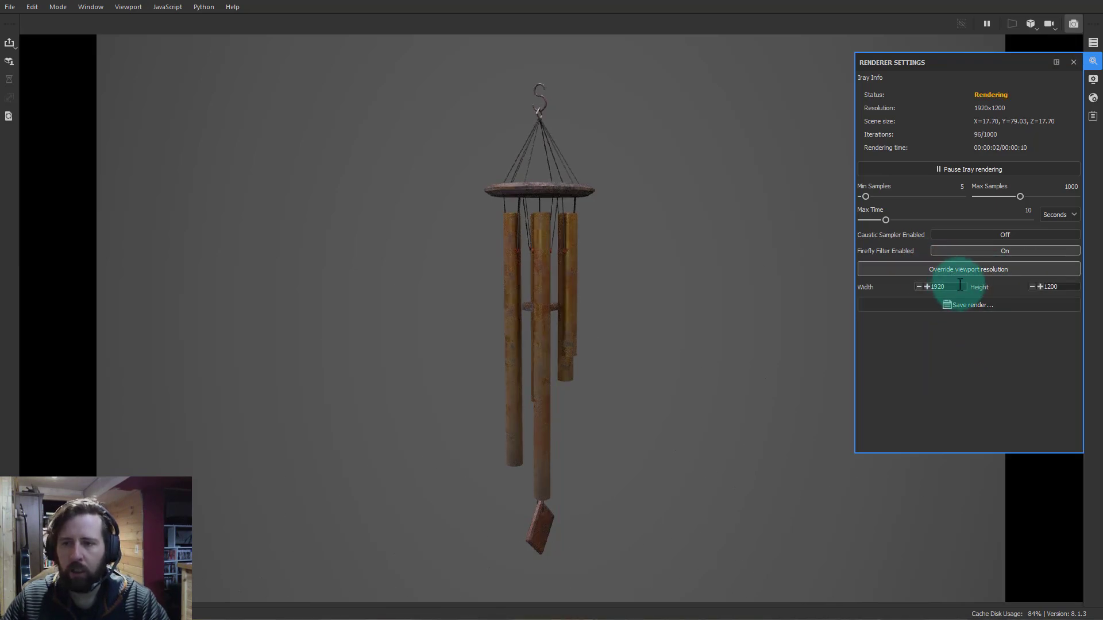
left_click(1069, 290)
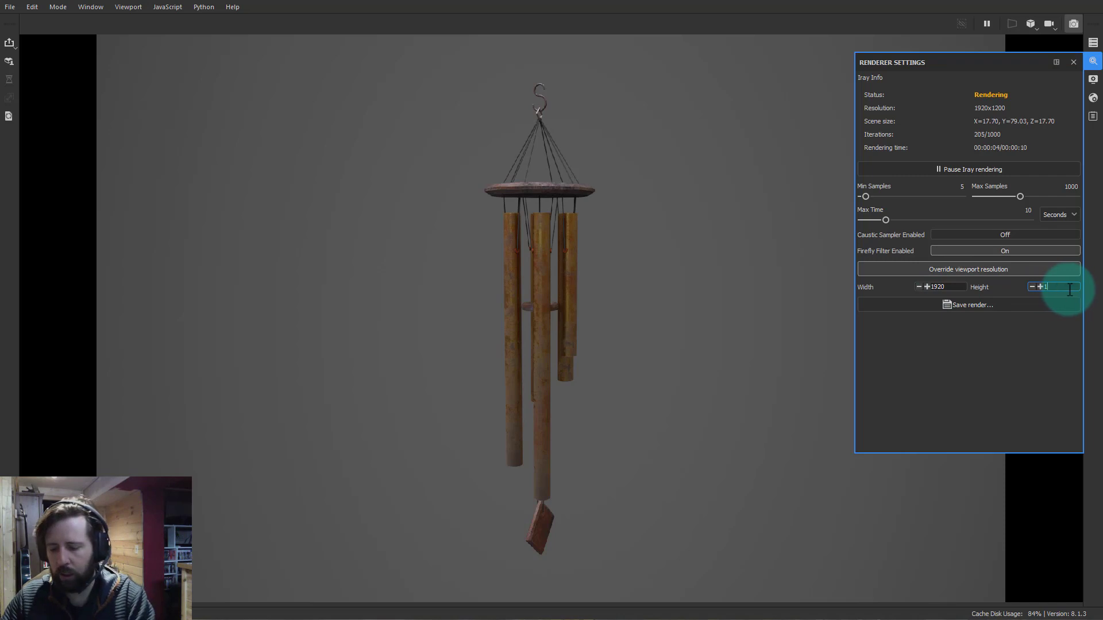
key("Return")
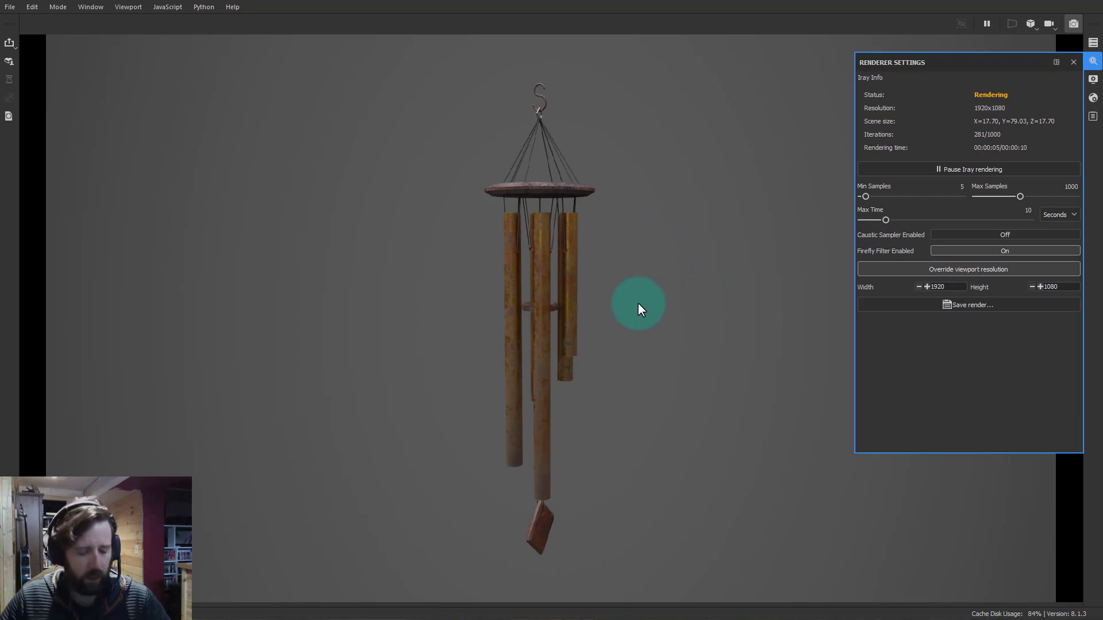
Frame the wind chime from slightly below and start saving the render into the Desktop's Chimes folder
left_click_drag(630, 310, 546, 323)
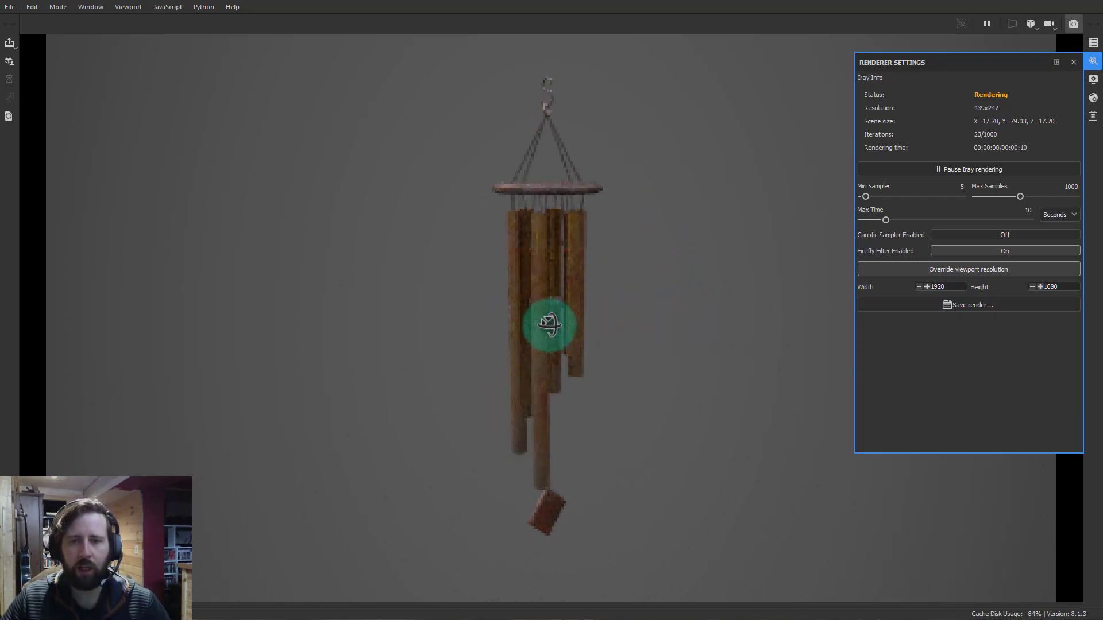
left_click_drag(691, 371, 517, 352)
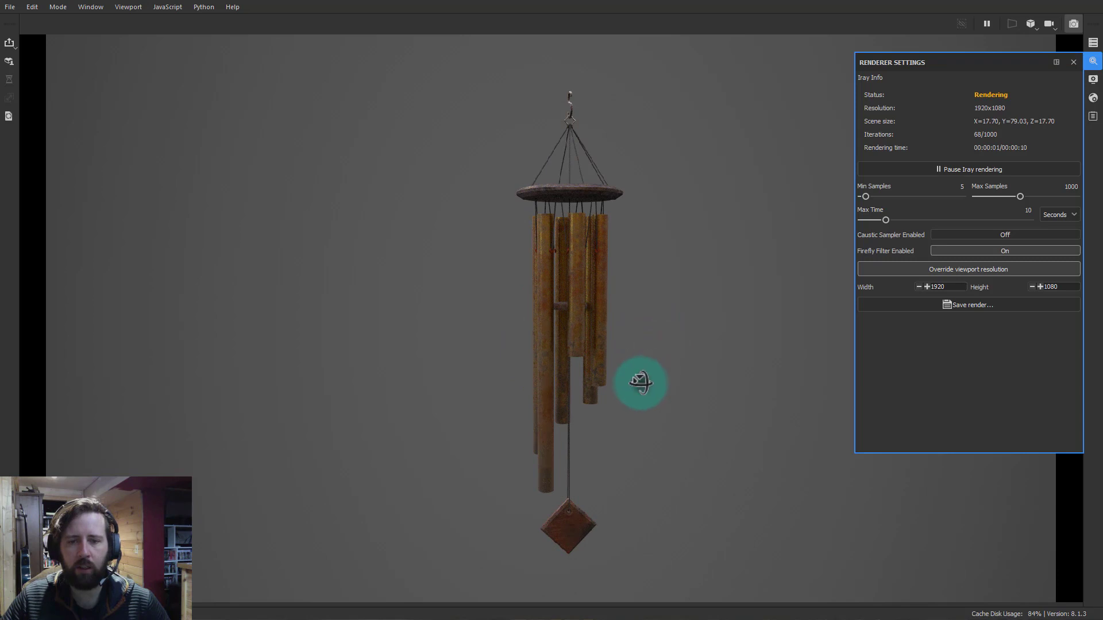
left_click_drag(640, 384, 721, 367)
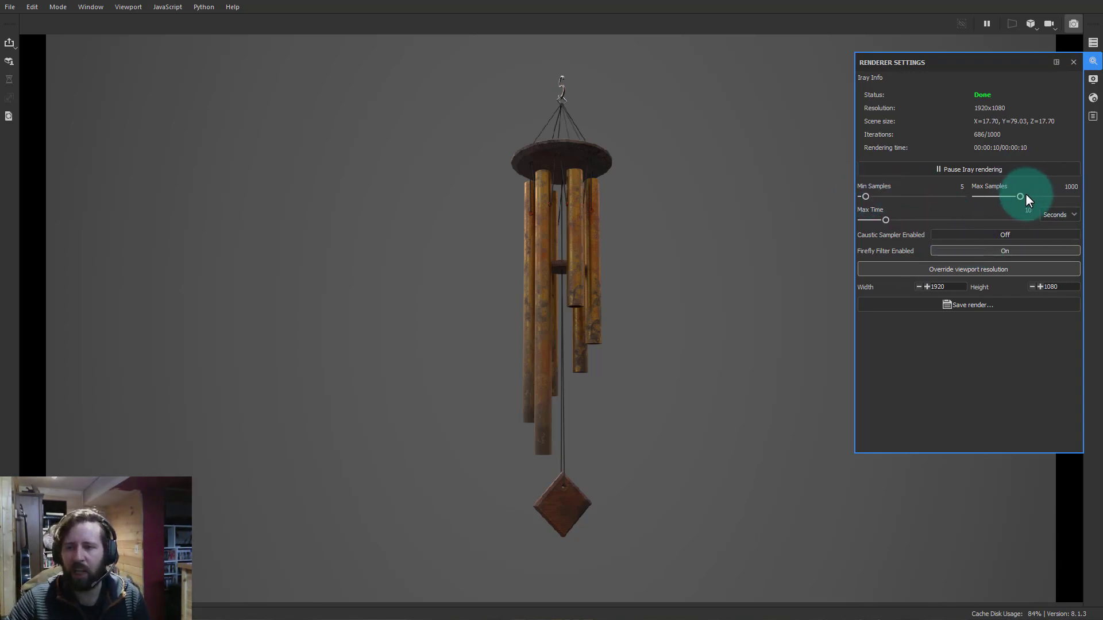
left_click(968, 305)
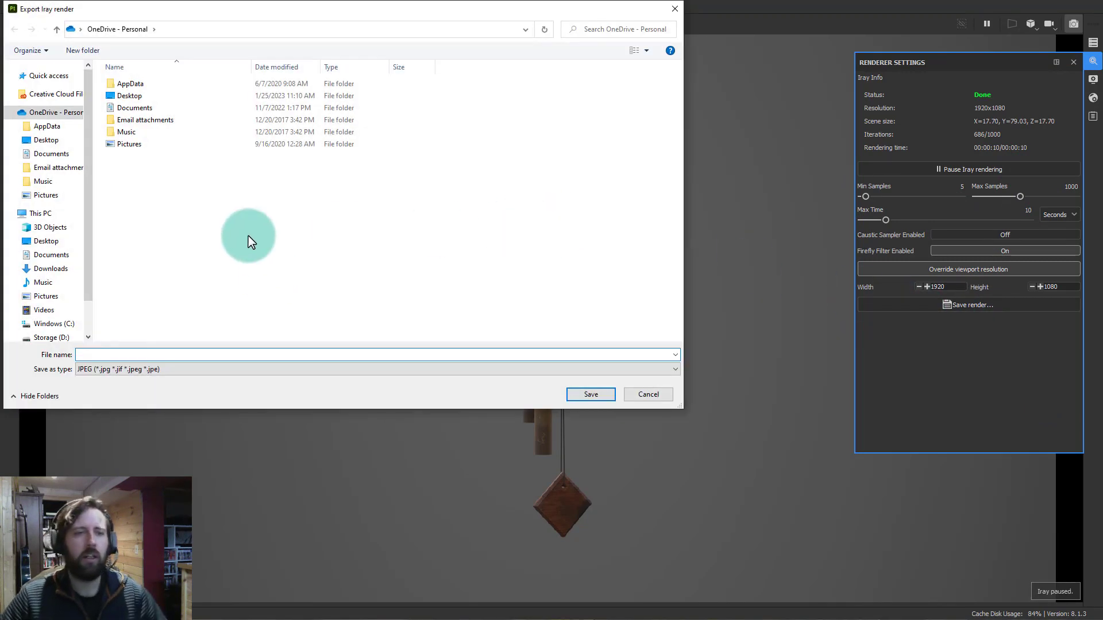
left_click(141, 97)
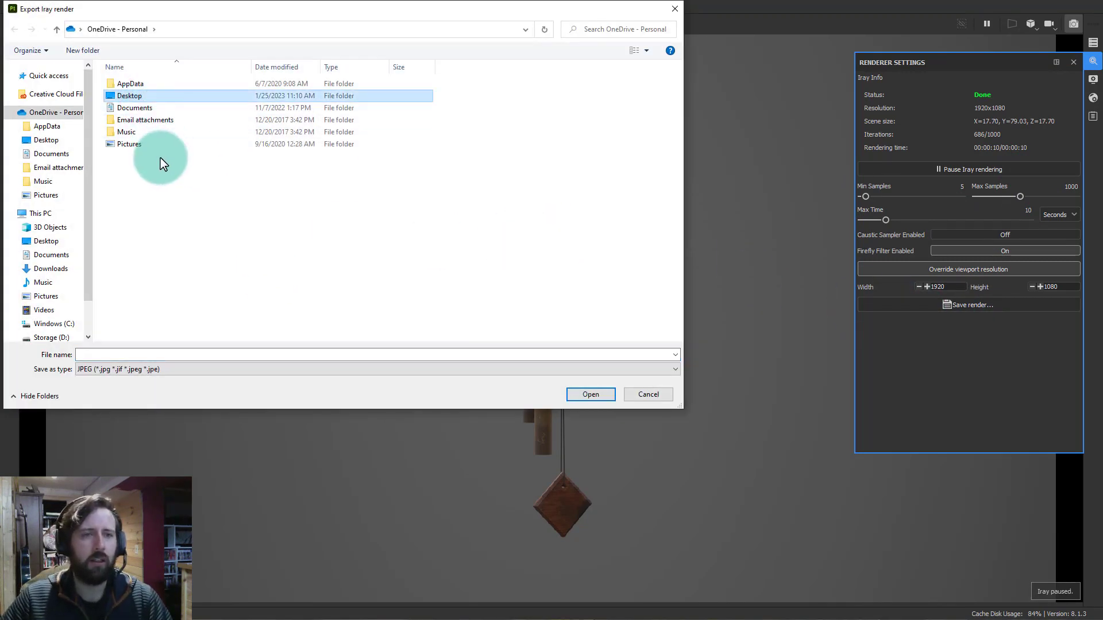
double_click(141, 97)
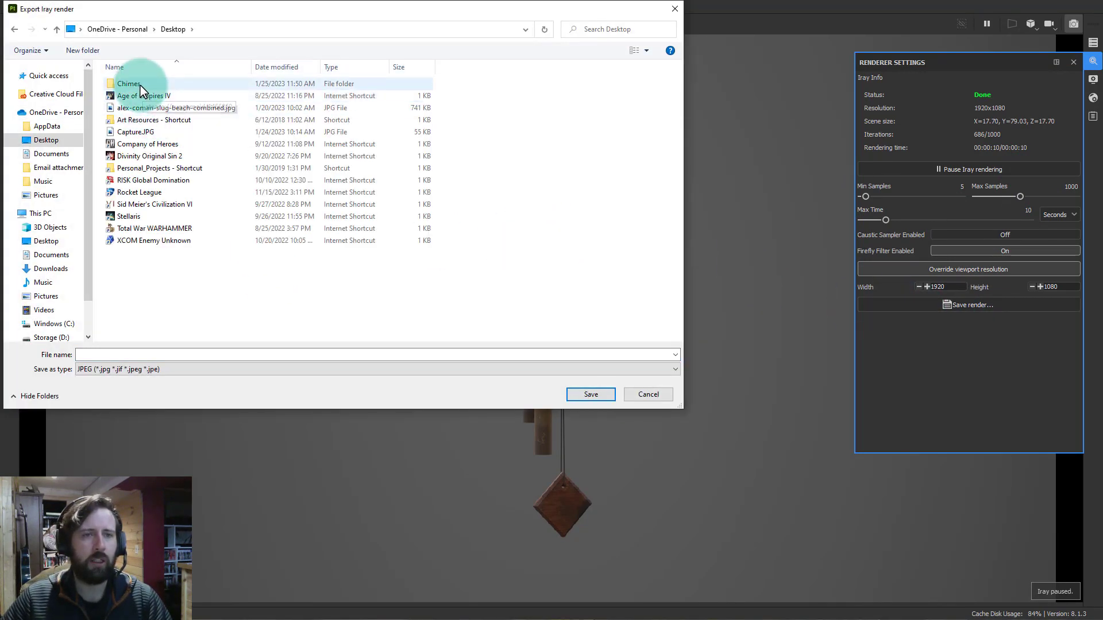
double_click(140, 85)
Save the render in PNG format under the file name ChimesRender1
left_click(120, 355)
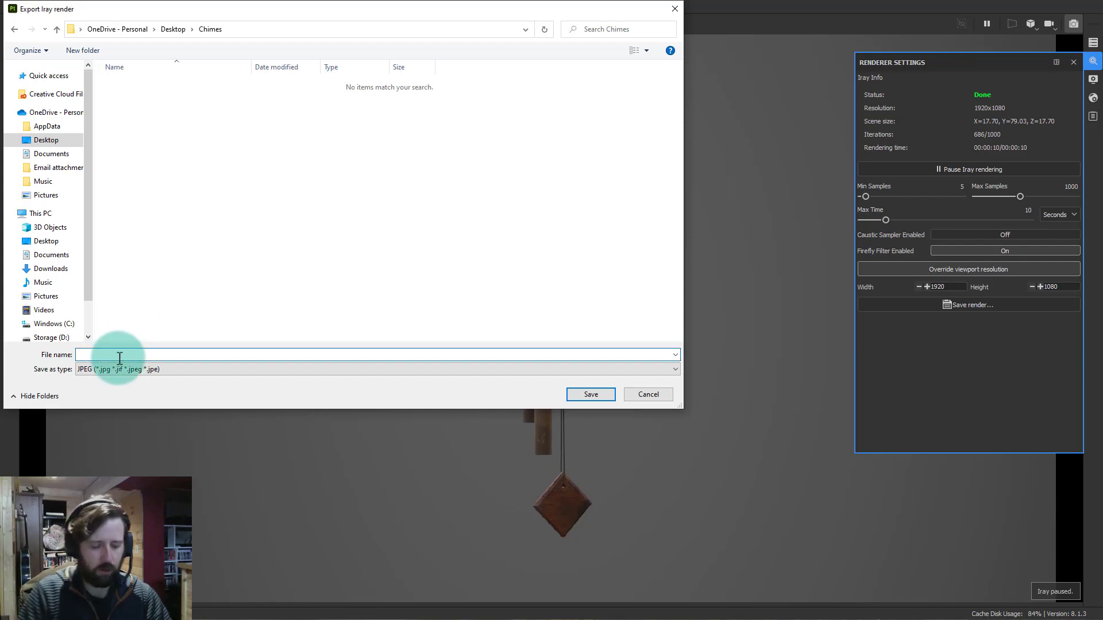
type("CH")
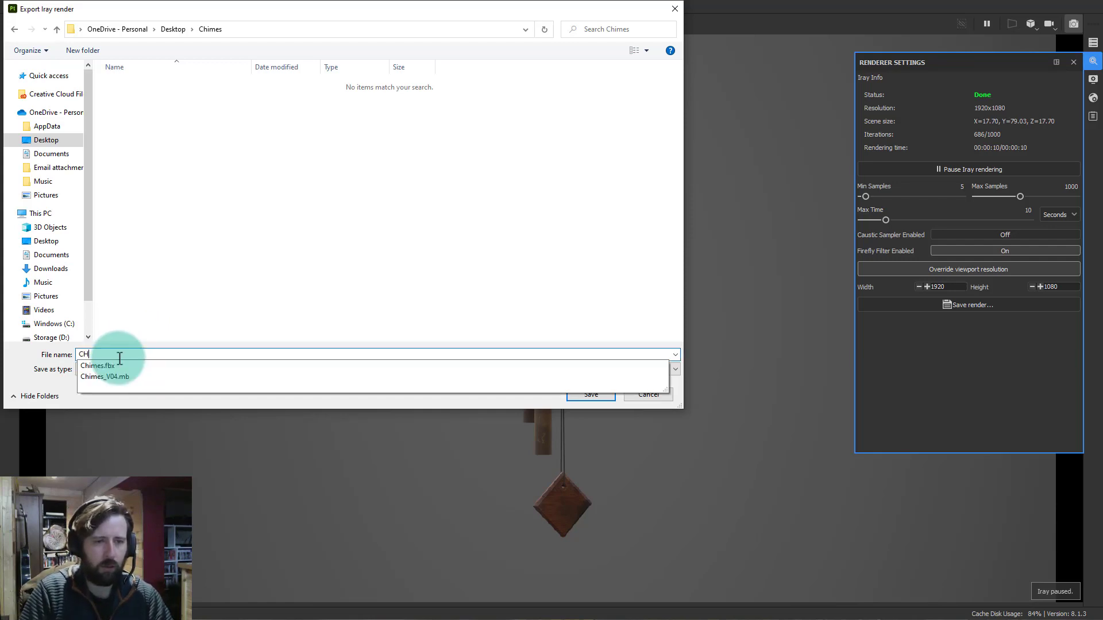
type("Imes")
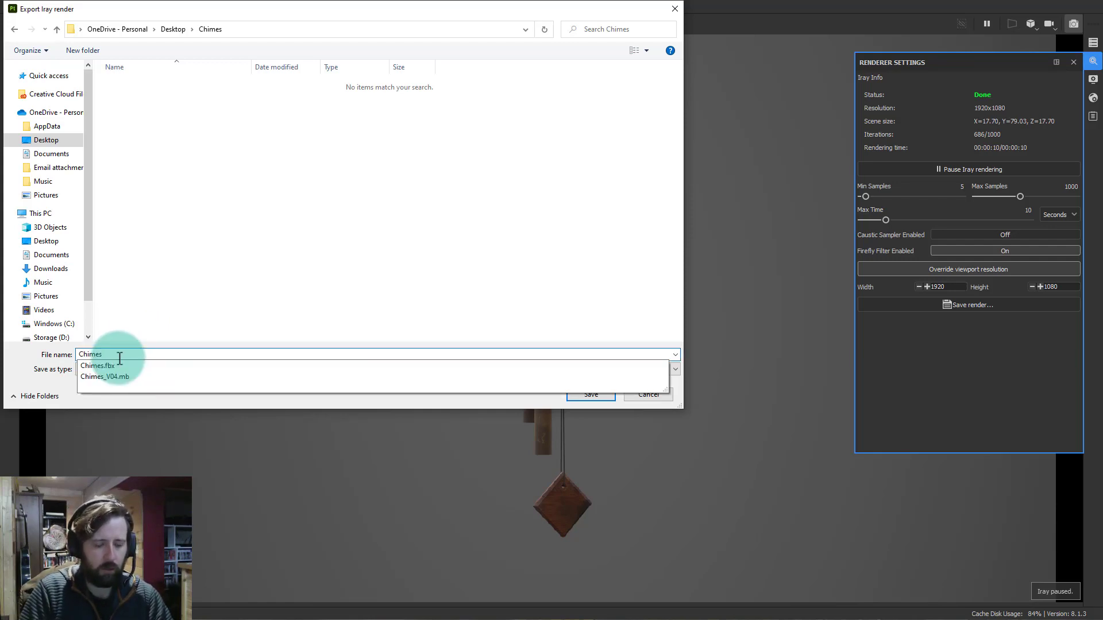
type("Render1")
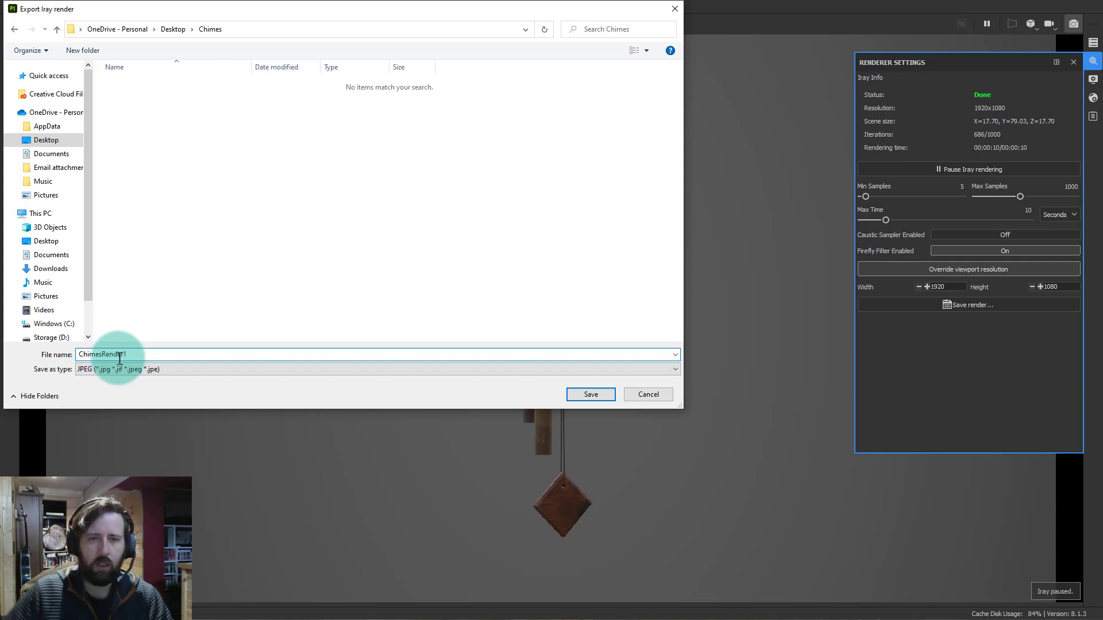
left_click(454, 371)
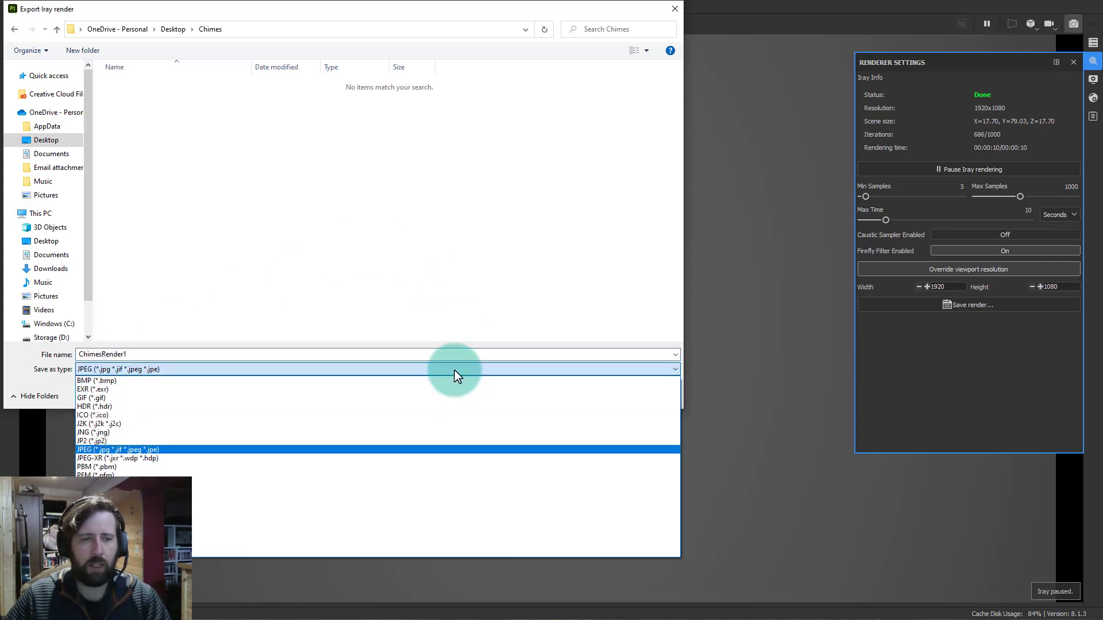
left_click(124, 492)
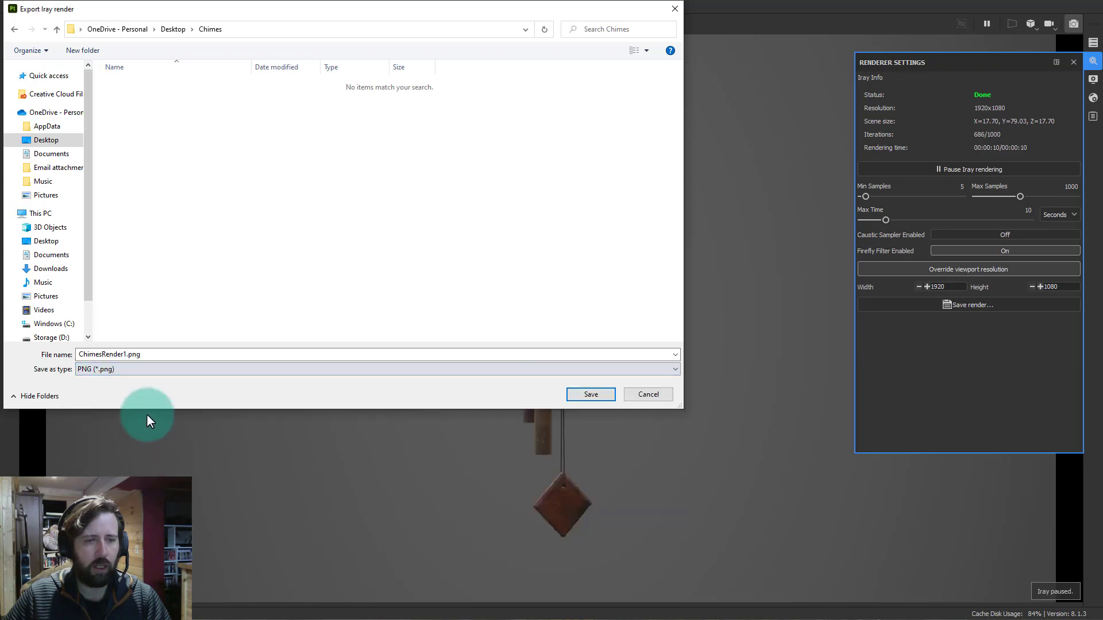
left_click(590, 394)
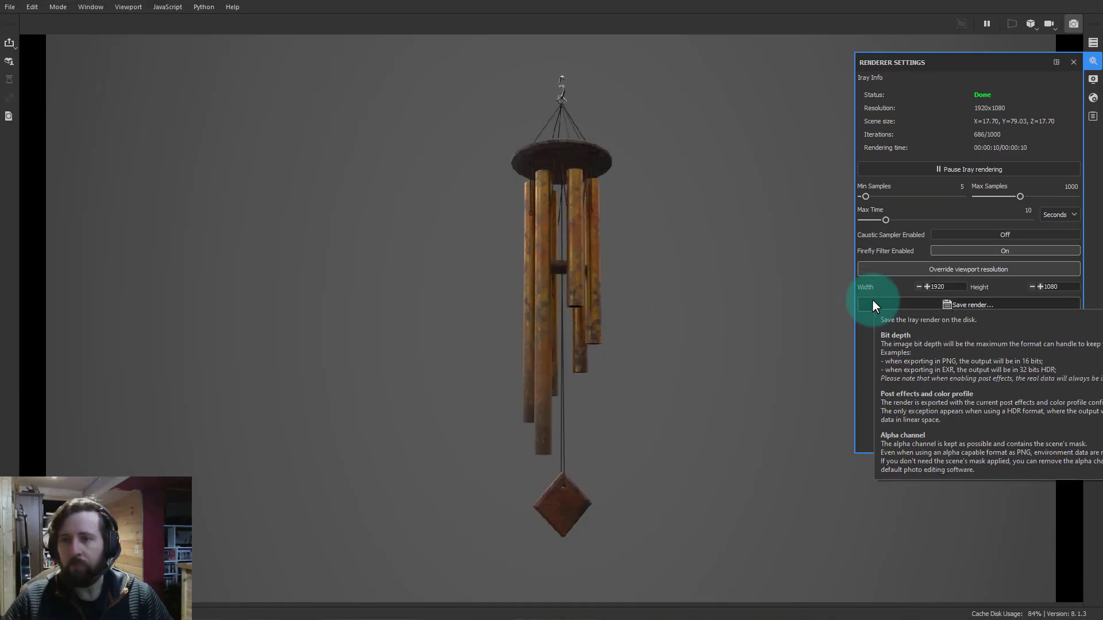
Examine the rendered wind chime up close from several angles, including the hook, top disc, tubes and hanging wooden tag
left_click_drag(662, 328, 703, 326, "alt")
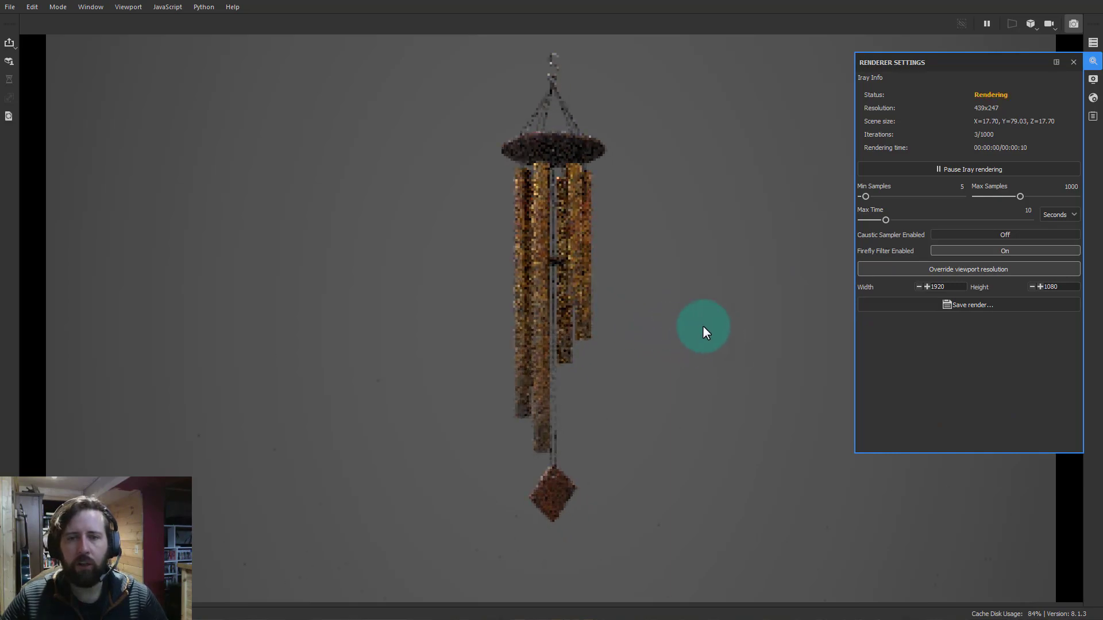
right_click_drag(688, 300, 1100, 334, "alt")
left_click_drag(538, 249, 699, 404, "alt")
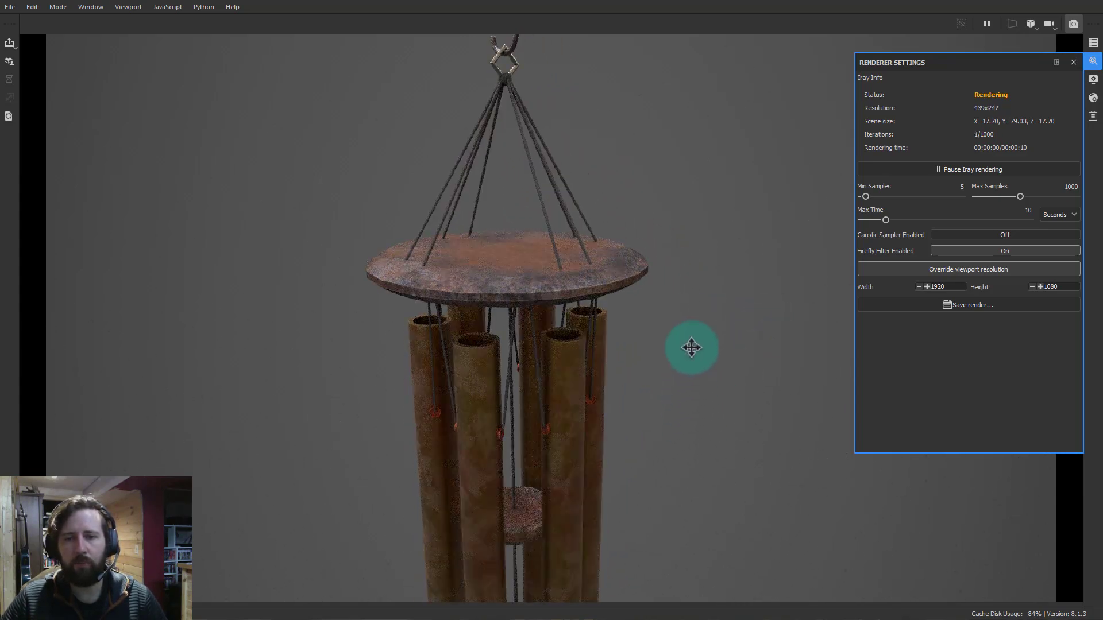
left_click_drag(691, 348, 689, 414, "alt")
middle_click_drag(689, 413, 566, 179, "alt")
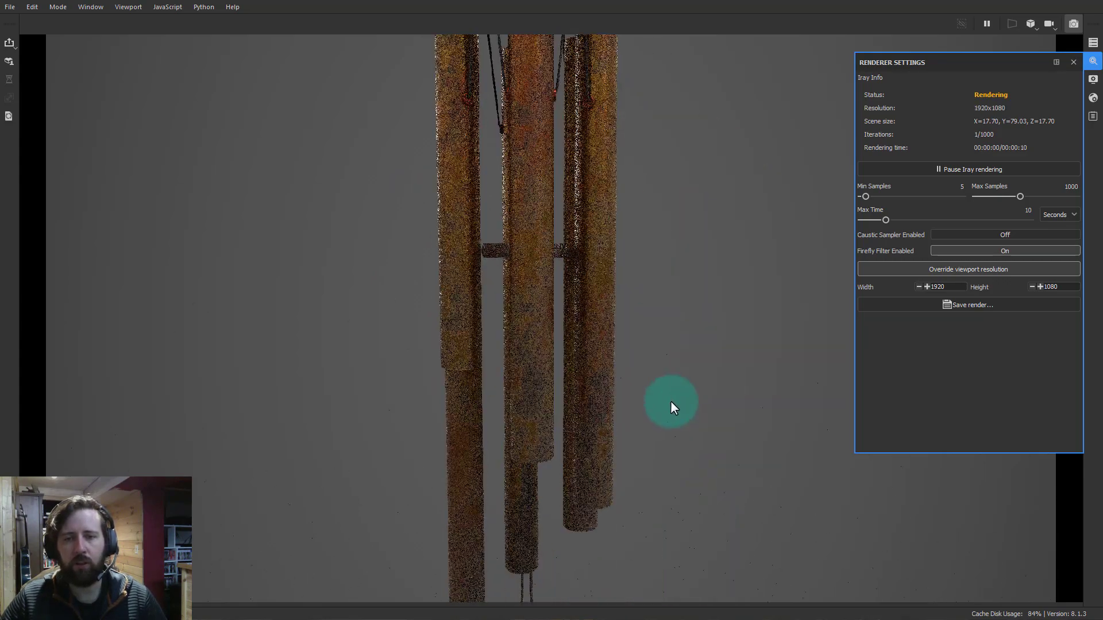
left_click_drag(673, 408, 479, 297, "alt")
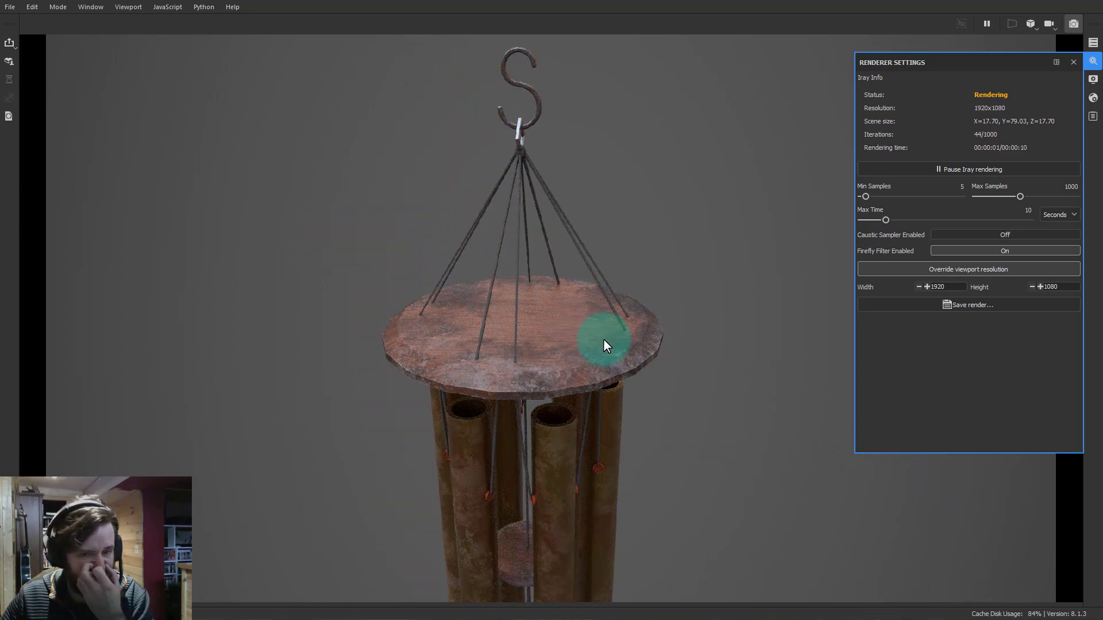
scroll(611, 408, "down", 5)
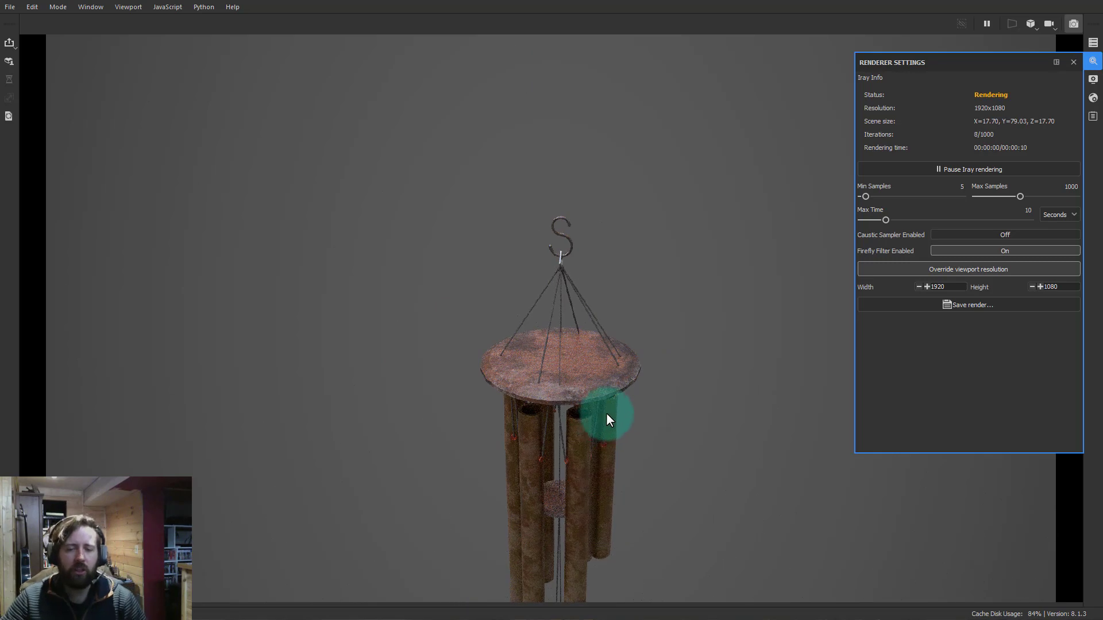
left_click_drag(627, 434, 550, 389, "alt")
middle_click_drag(550, 389, 494, 288, "alt")
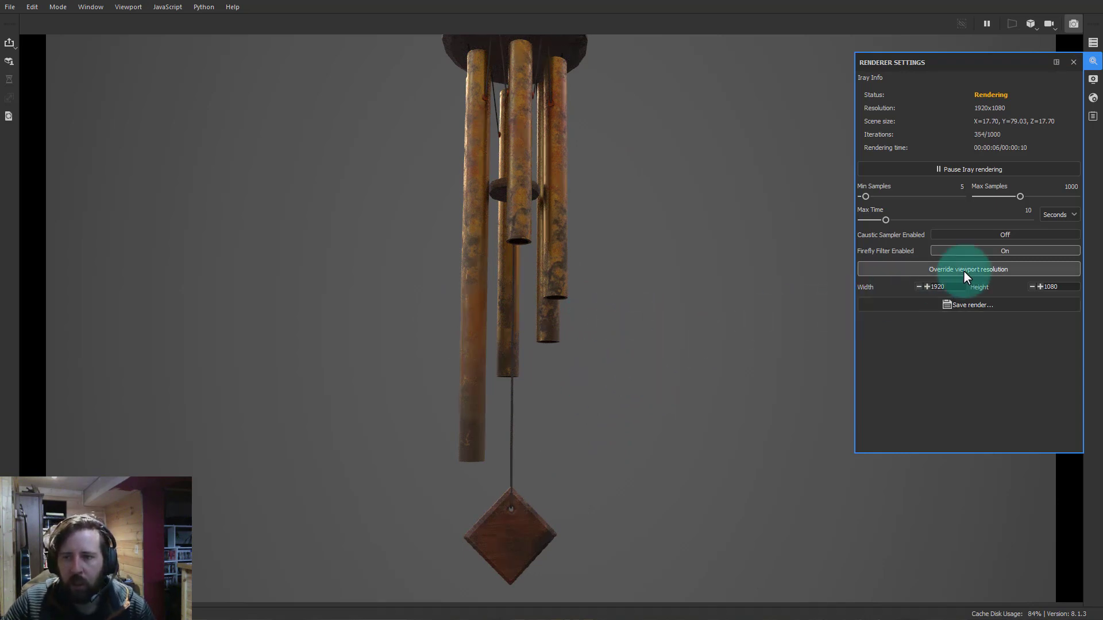
Close the renderer settings and leave Iray rendering to return to the texture painting workspace
left_click(1073, 62)
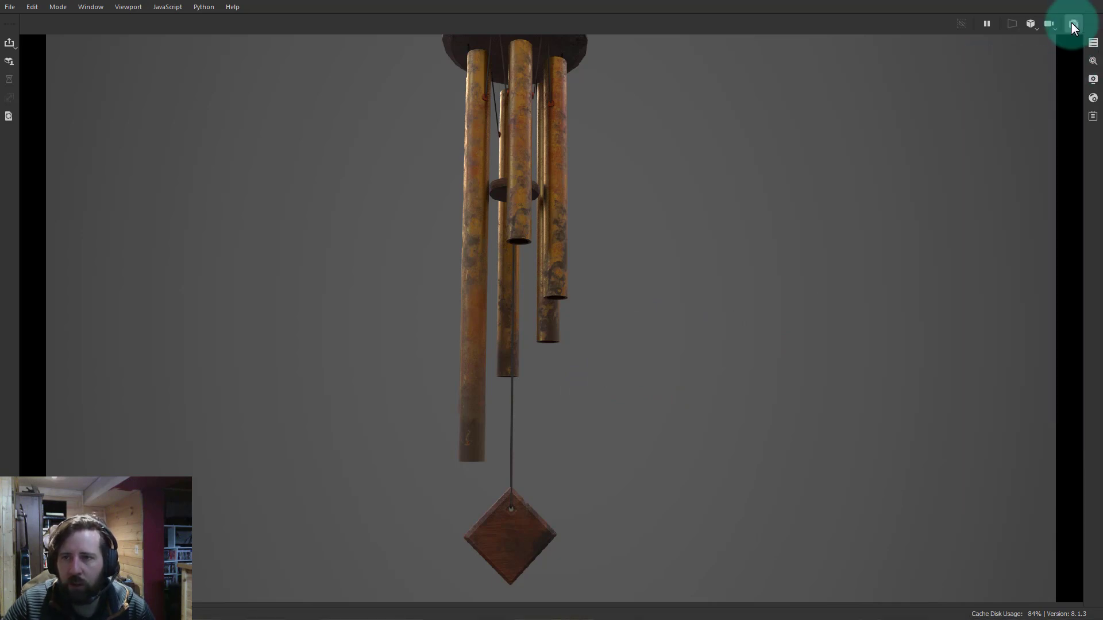
left_click(1073, 24)
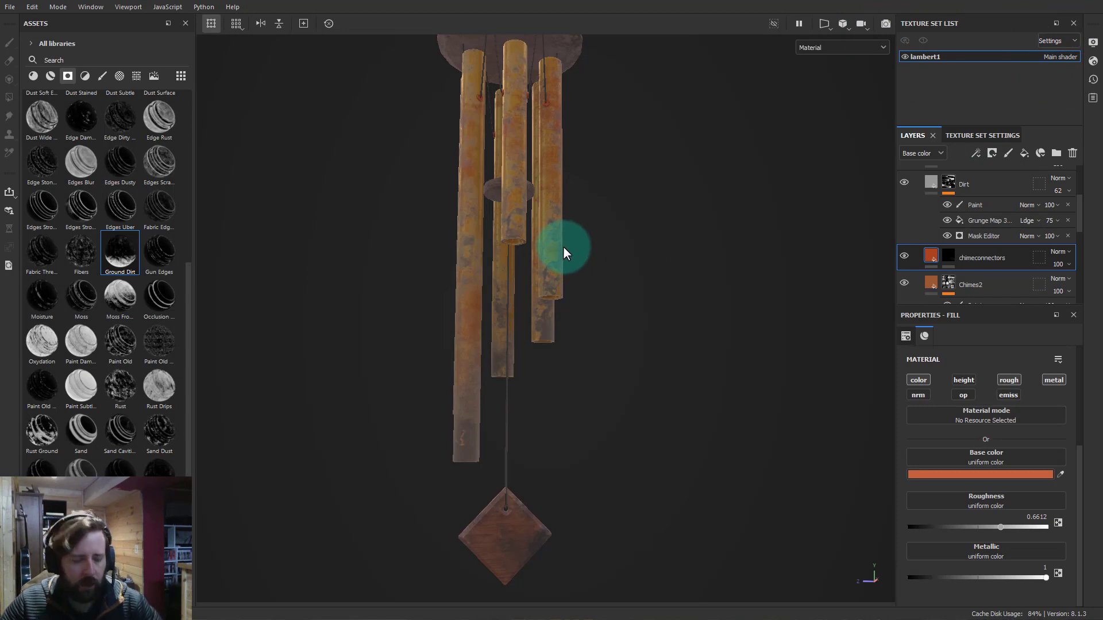
scroll(564, 248, "down", 2)
middle_click_drag(591, 144, 614, 294, "alt")
left_click_drag(615, 294, 490, 339, "alt")
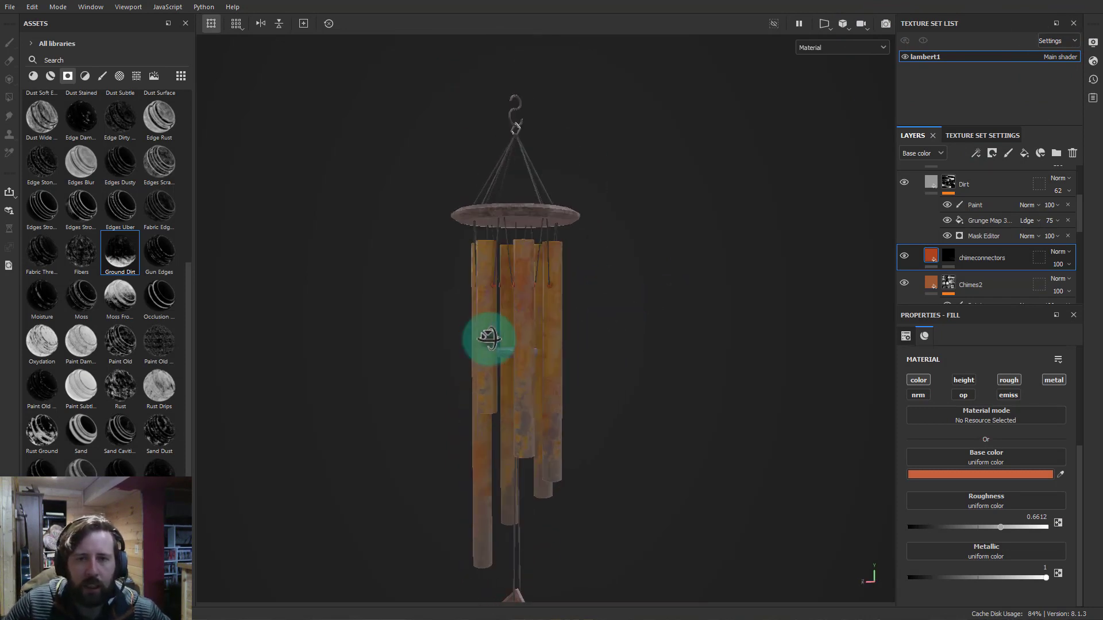
middle_click_drag(557, 362, 476, 337, "alt")
scroll(522, 342, "down", 4)
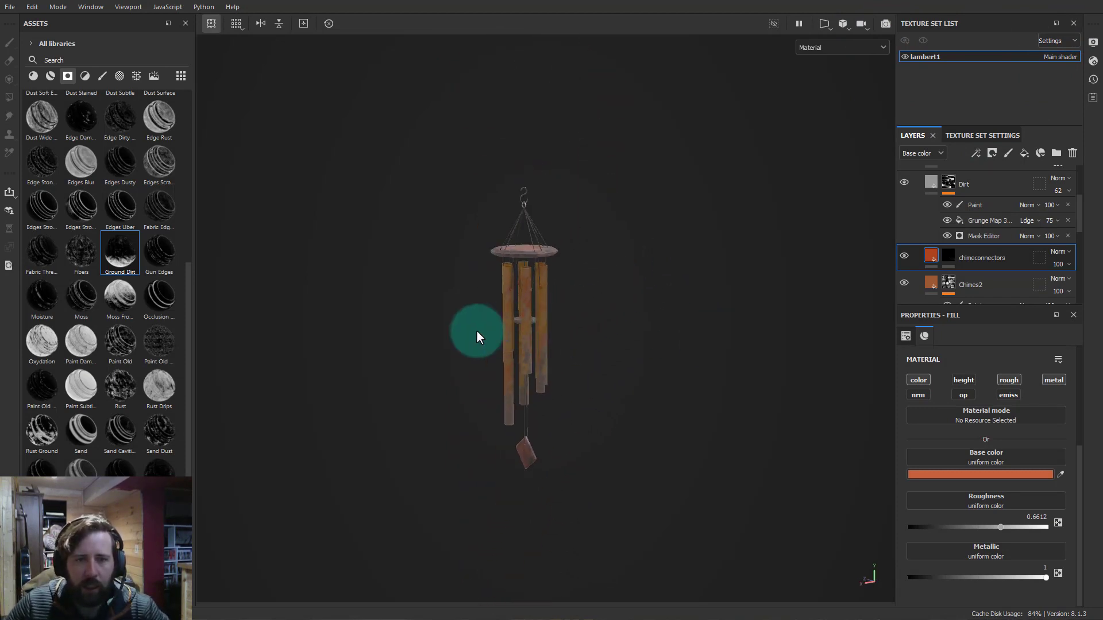